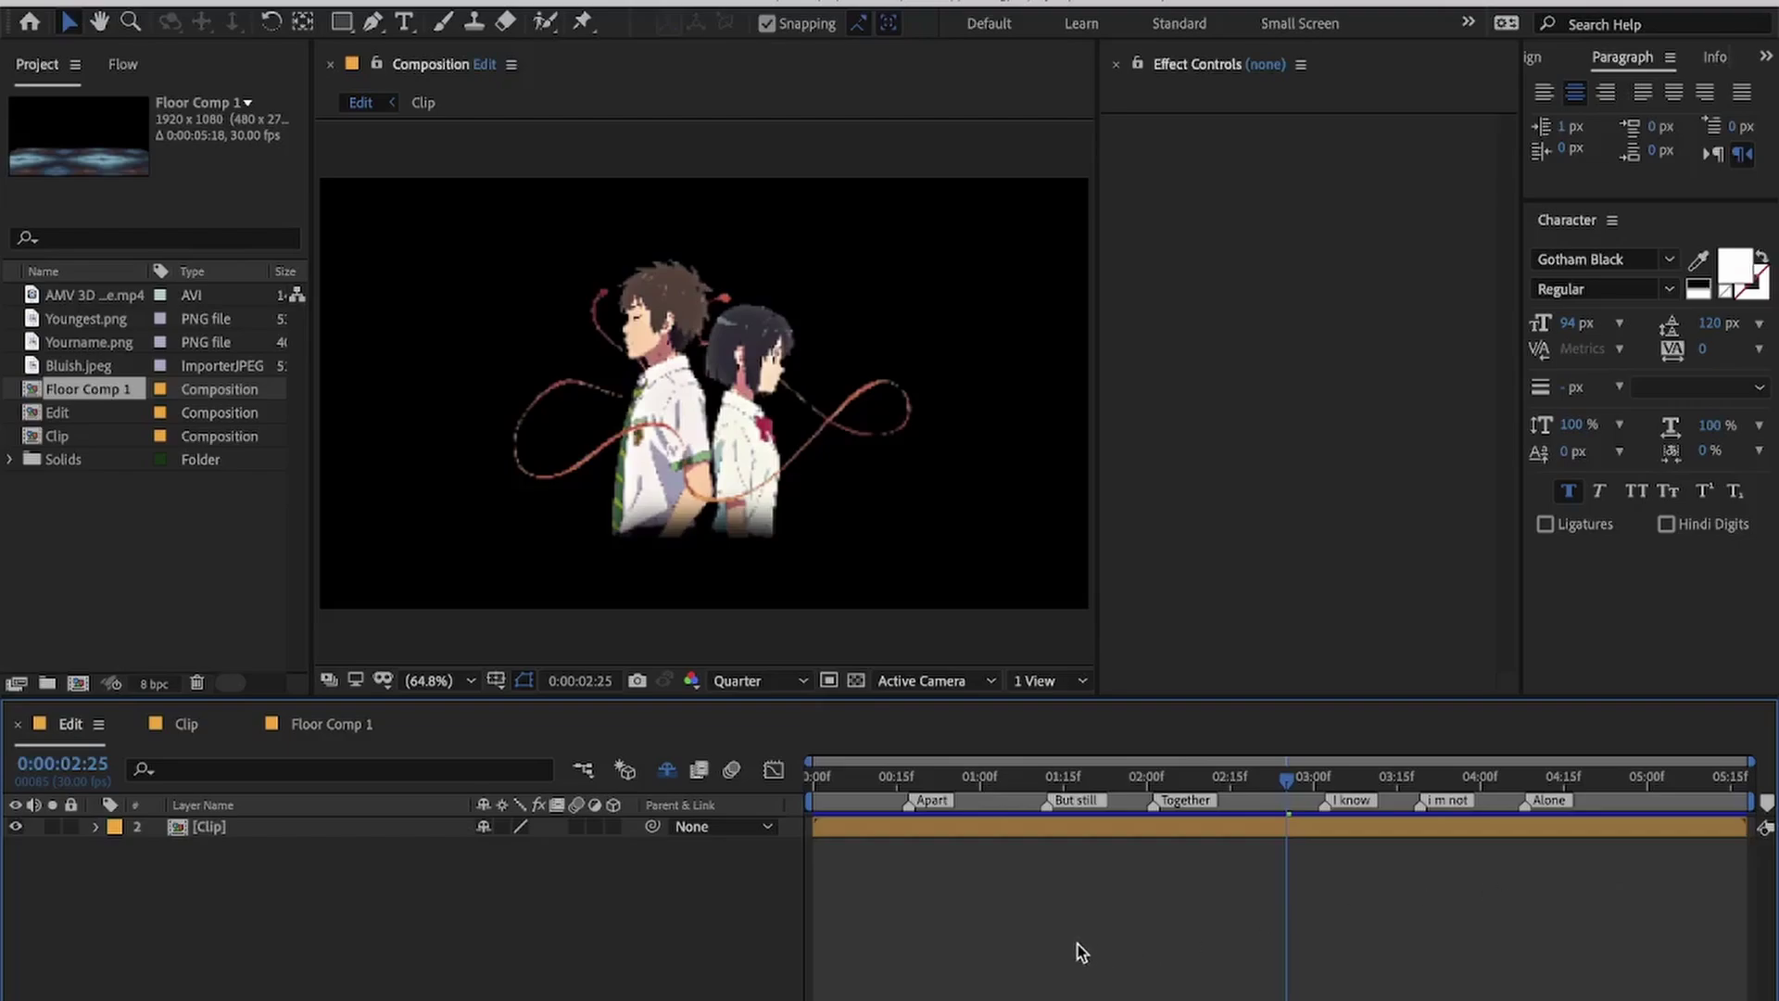
Step: Return to the first frame of the Edit composition and add a two-node camera with the 50mm preset
left_click_drag(897, 774, 721, 771)
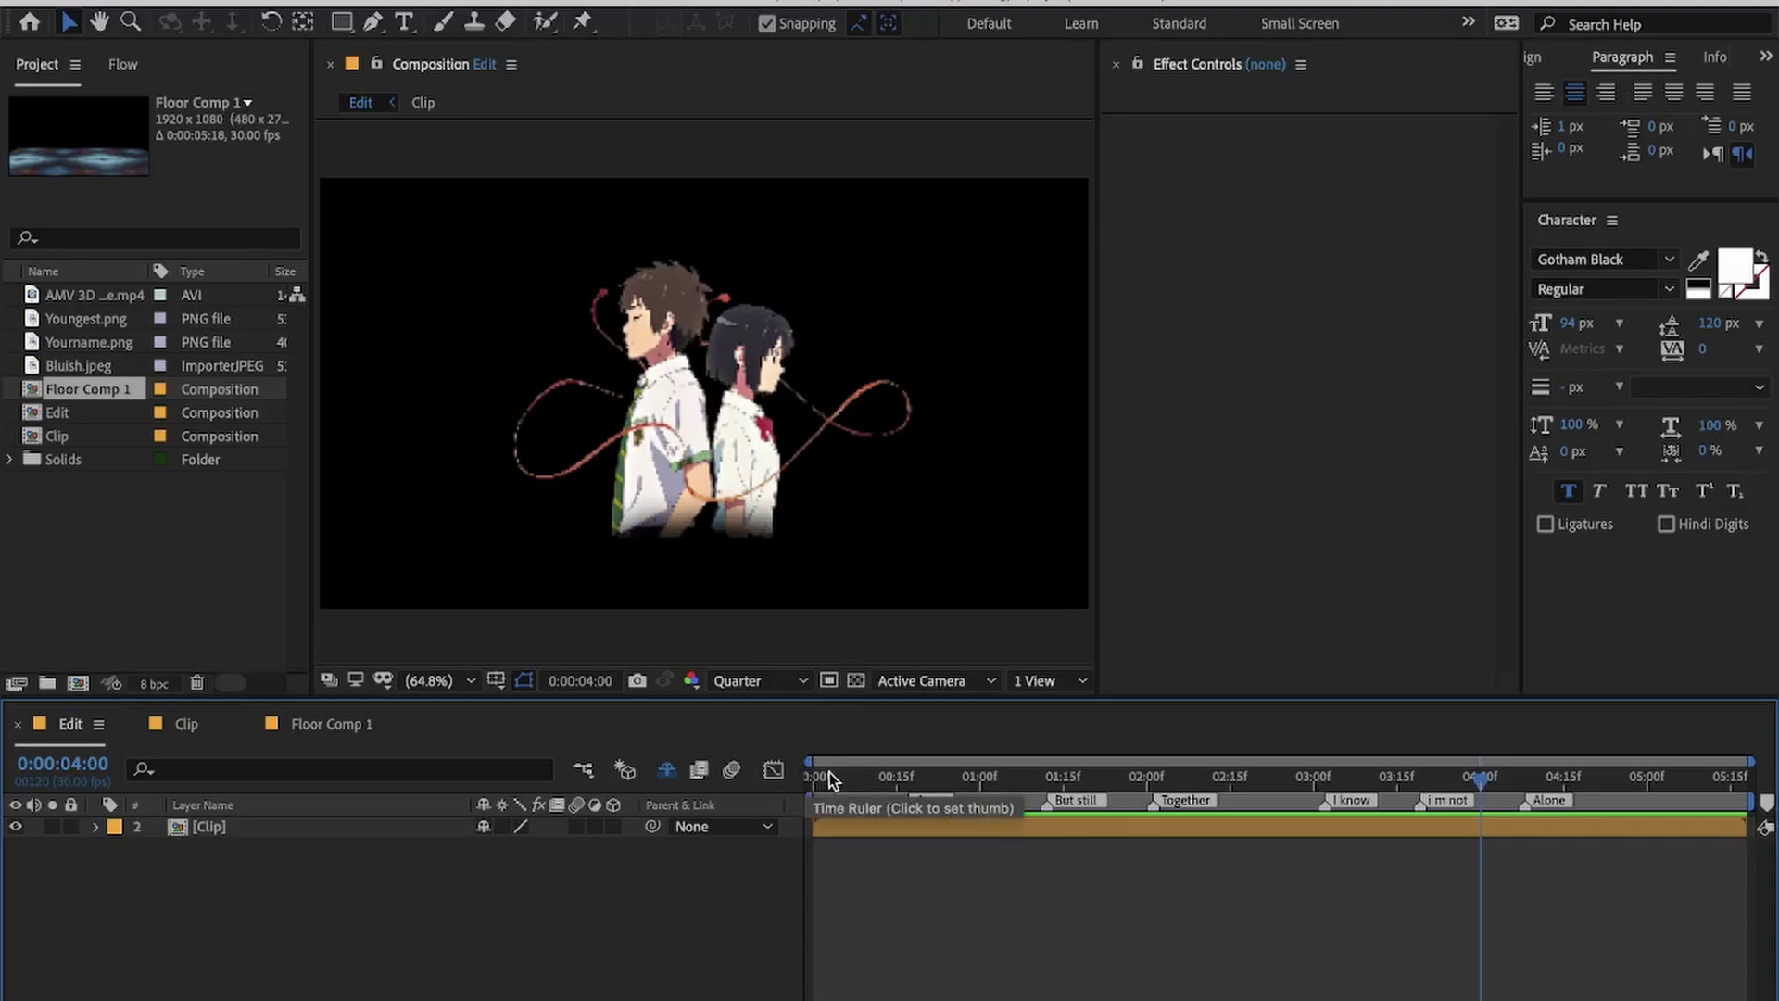
left_click(848, 786)
left_click_drag(849, 786, 654, 748)
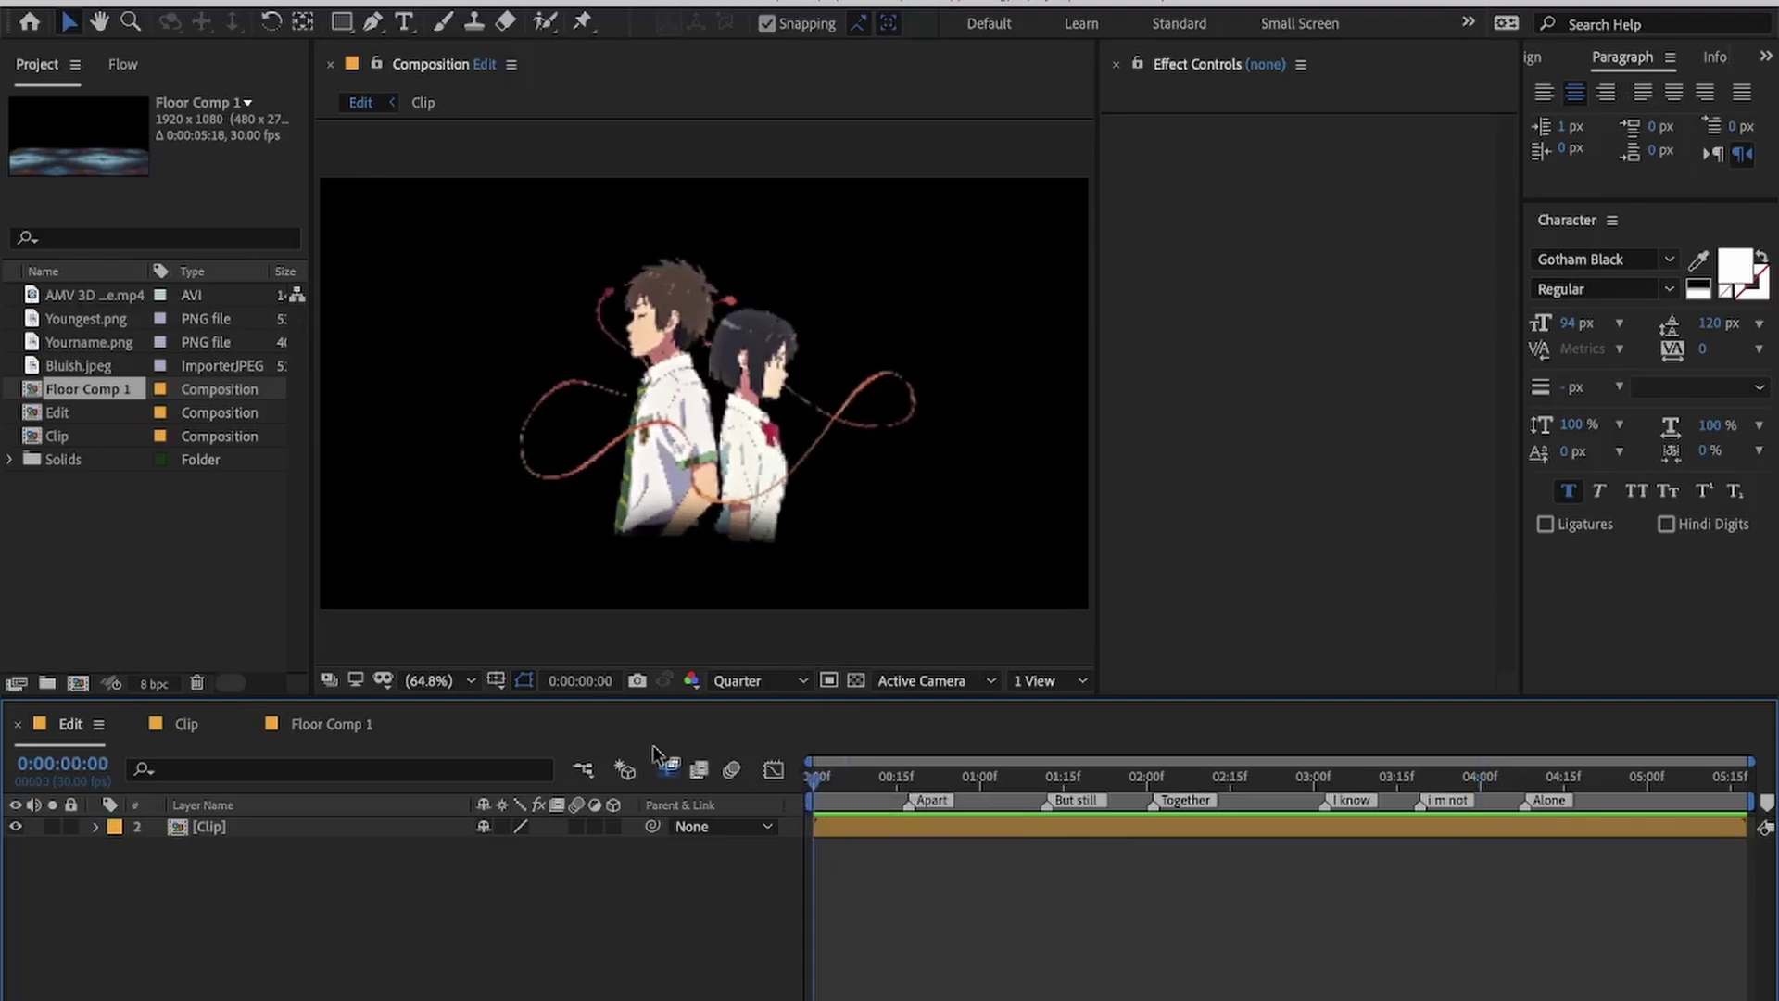
right_click(611, 955)
mouse_move(735, 769)
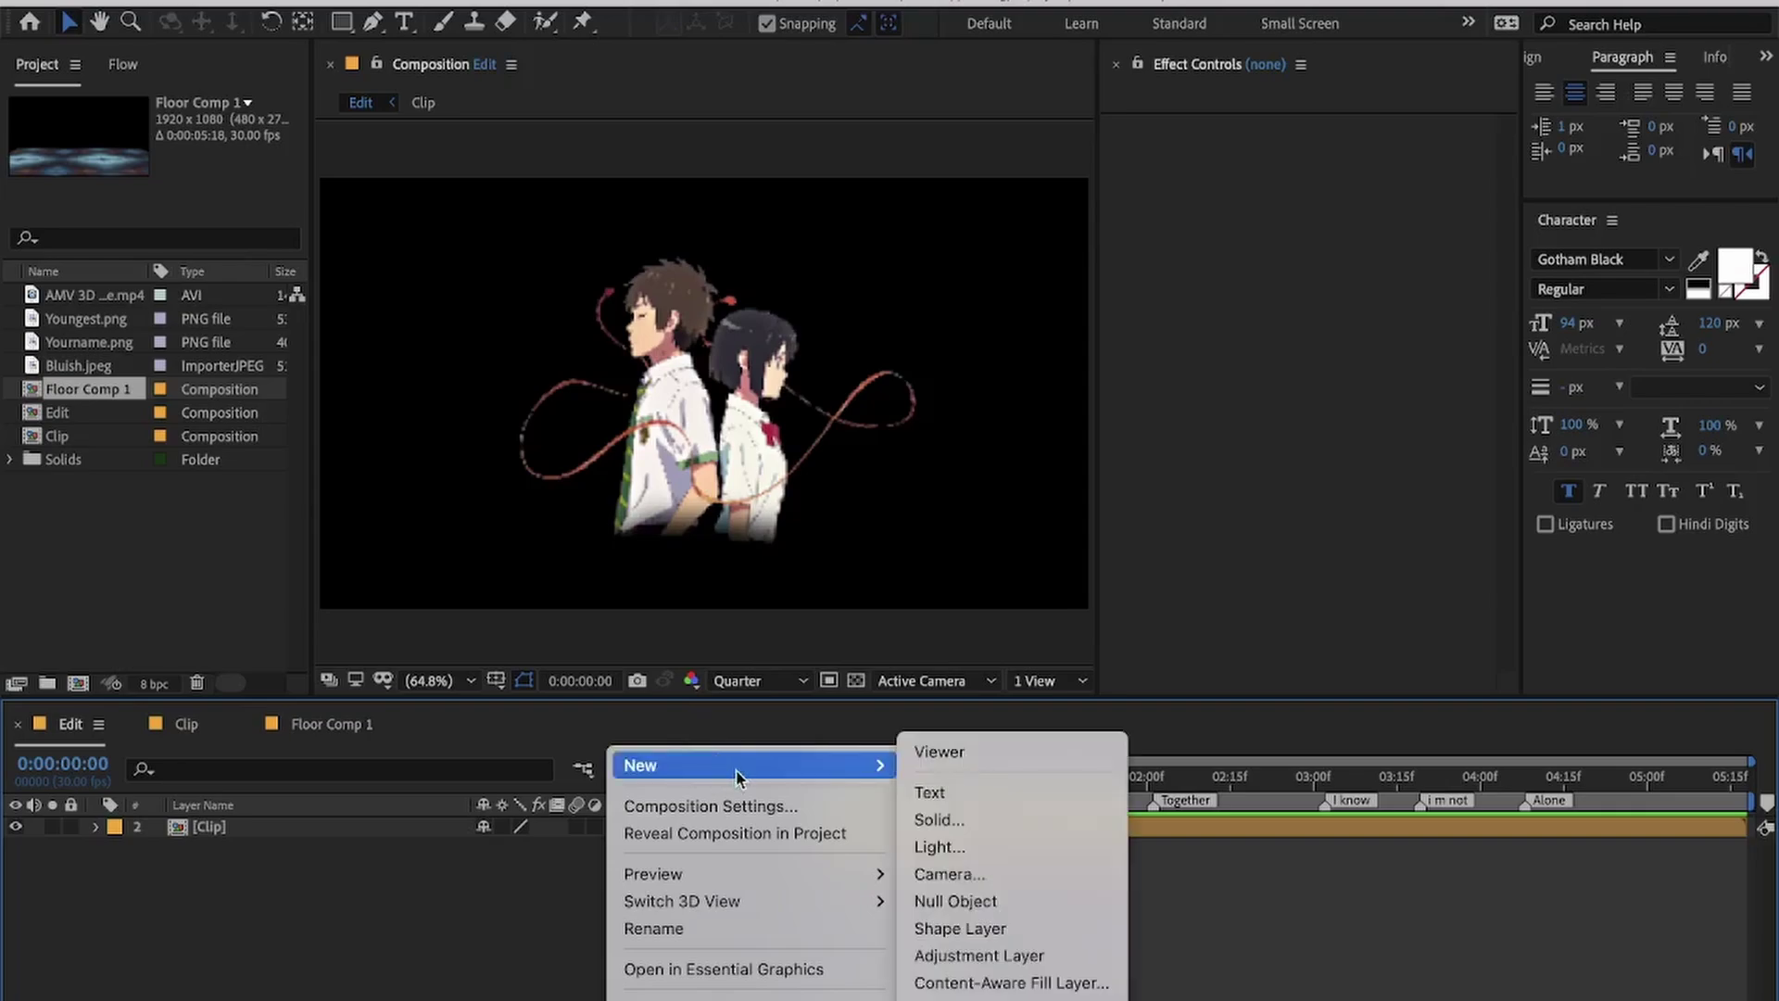
left_click(1031, 875)
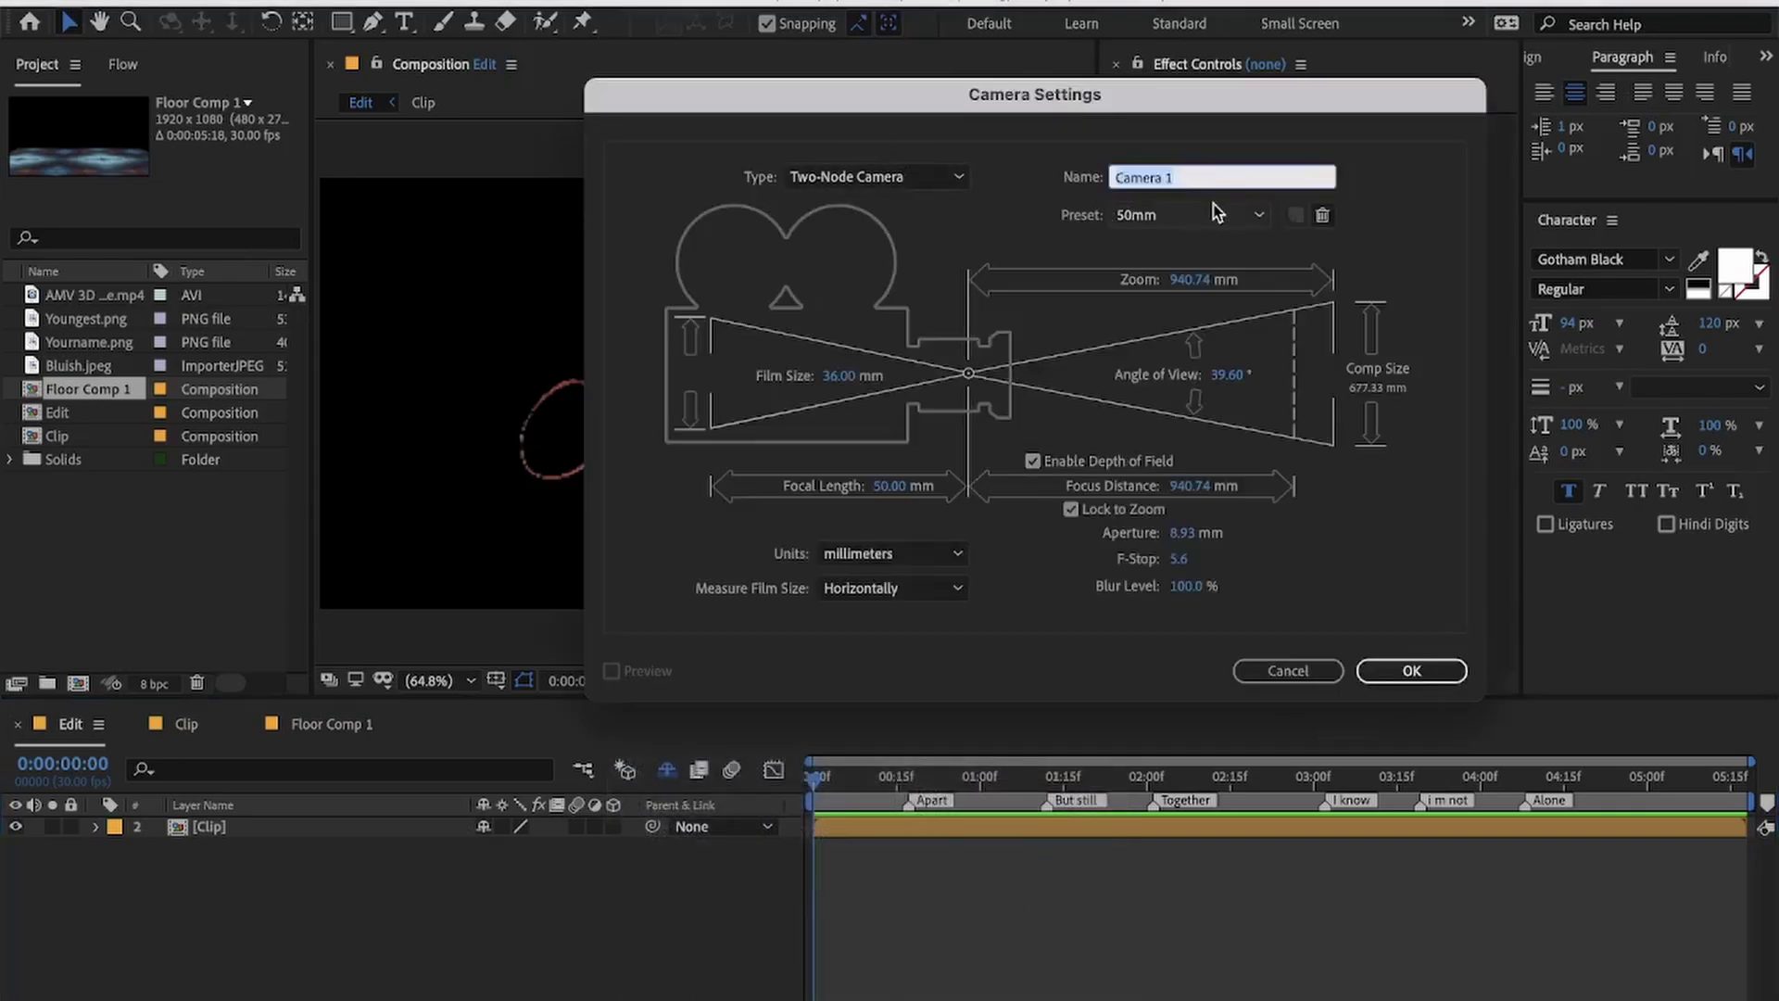
left_click(1405, 671)
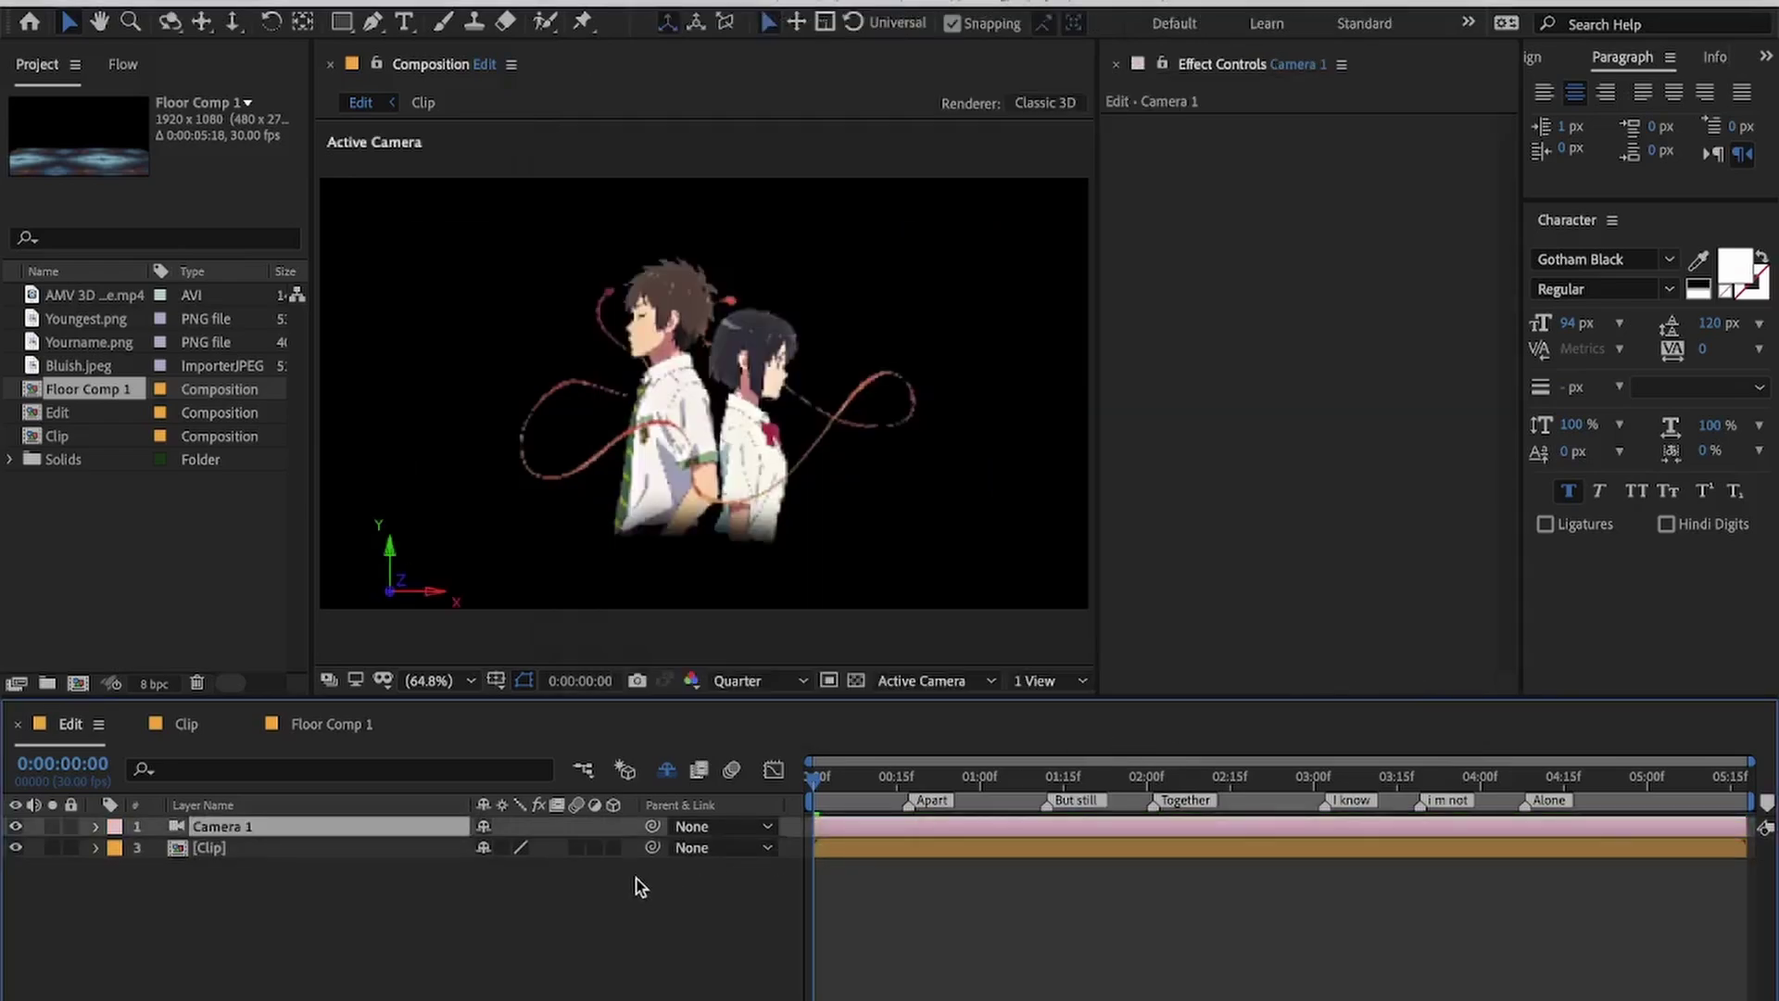
Step: Add a null object above the camera and duplicate it three times
right_click(593, 891)
mouse_move(648, 765)
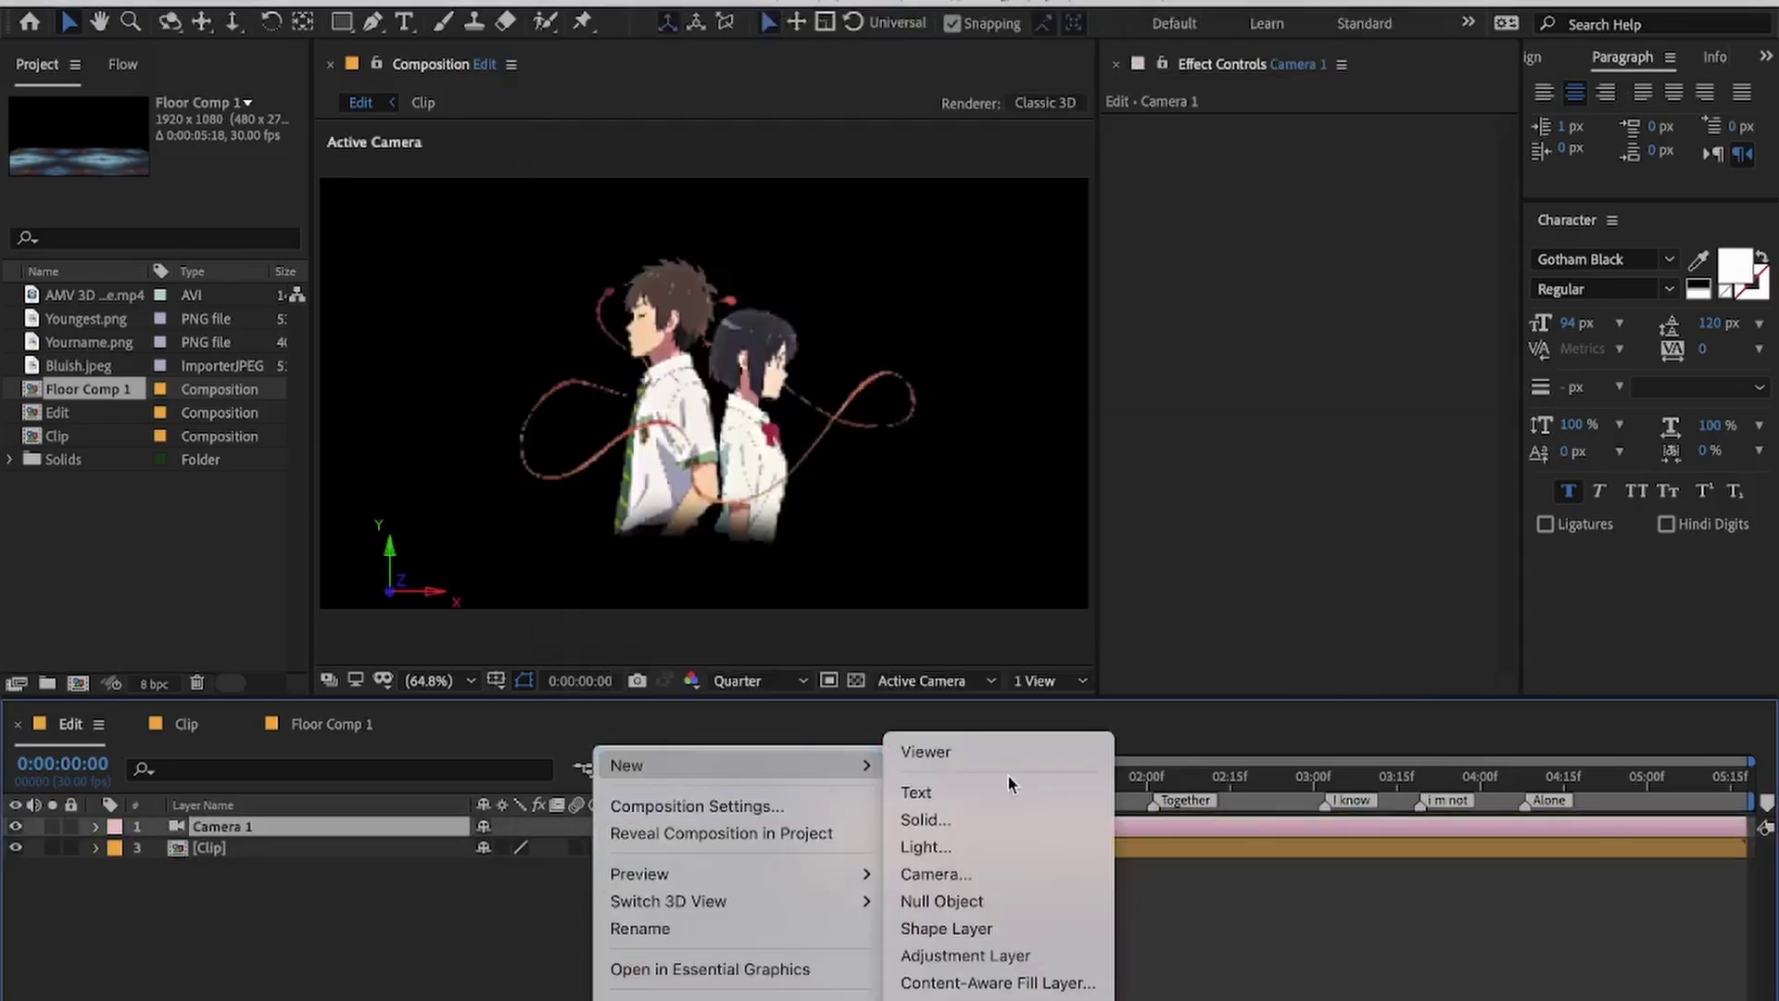
left_click(1005, 900)
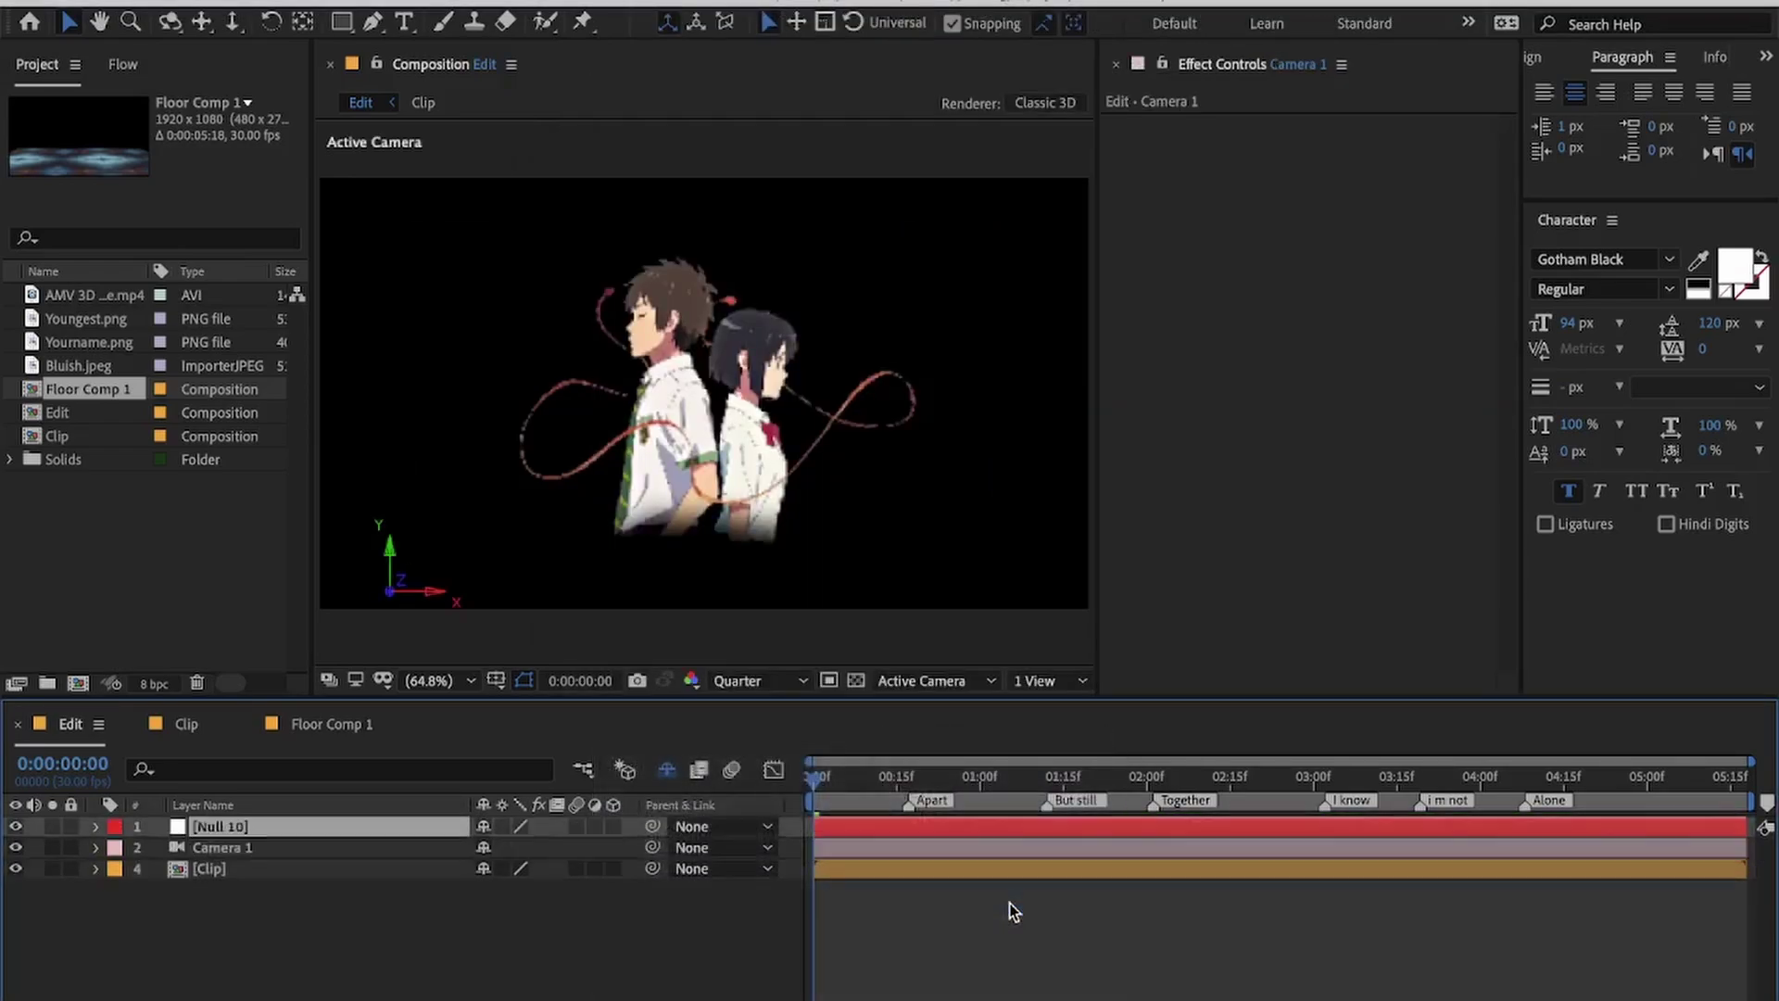
key("ctrl+d")
key("ctrl+d")
key("ctrl+d")
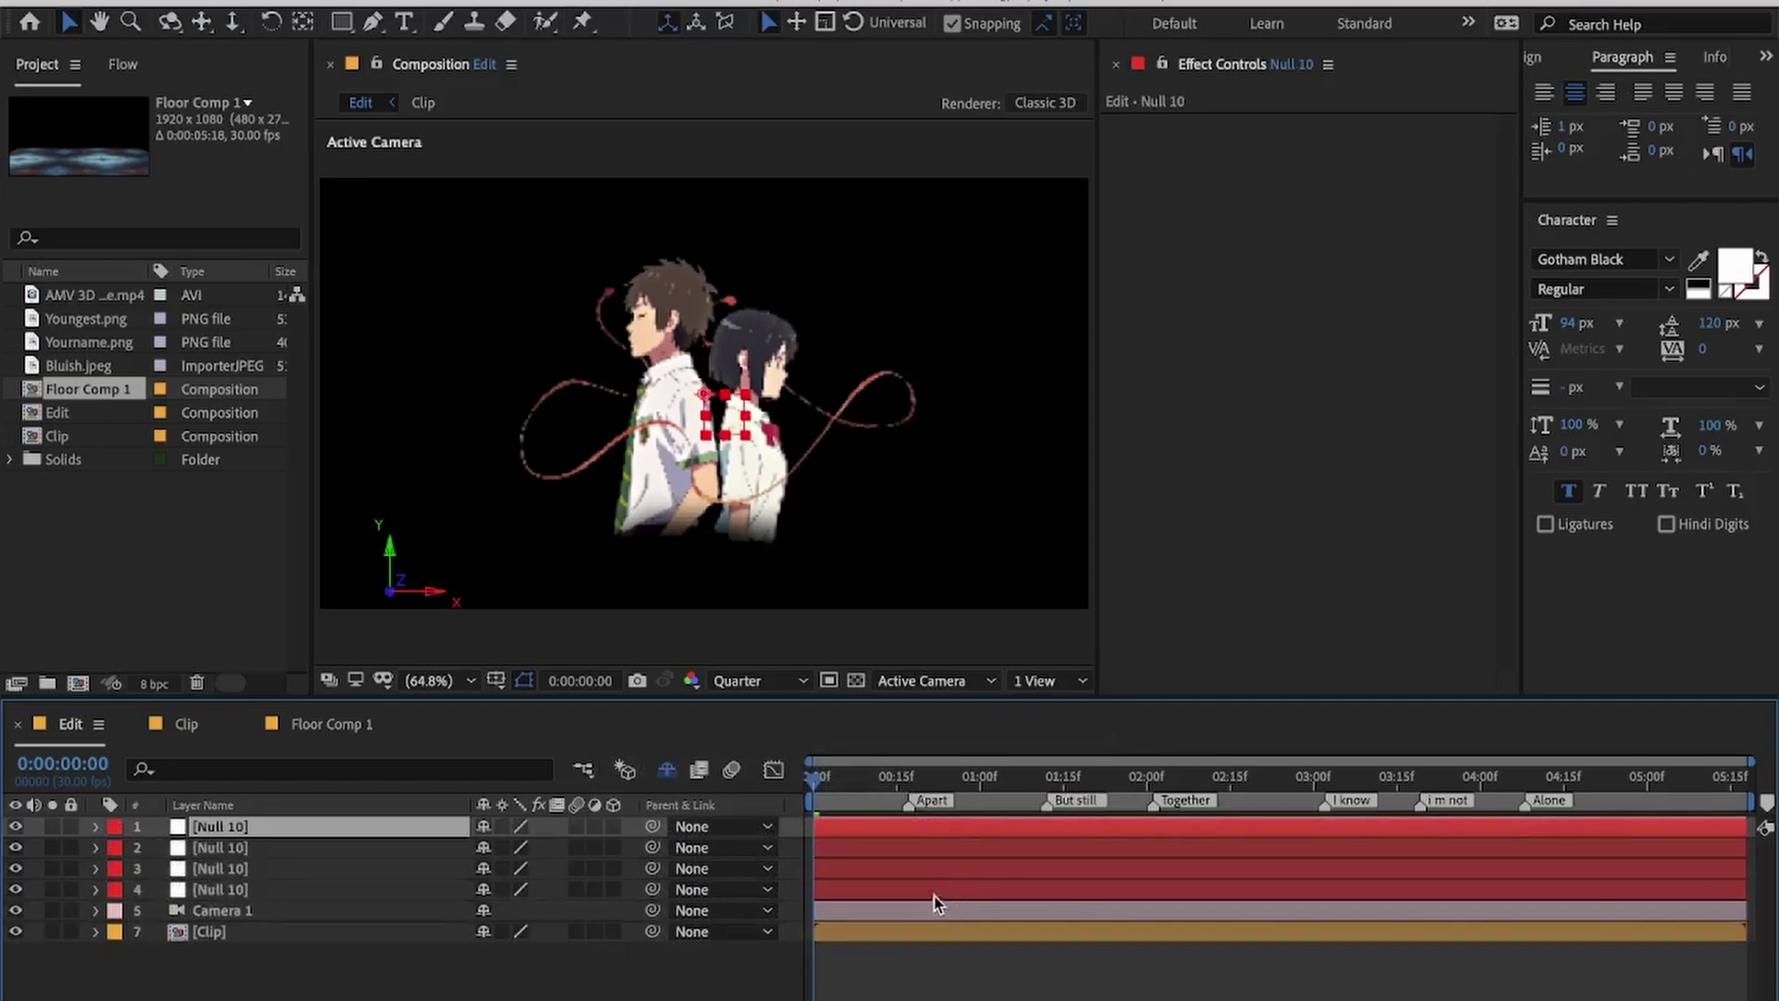
Step: Create an empty text layer and place it below the Clip layer
right_click(721, 968)
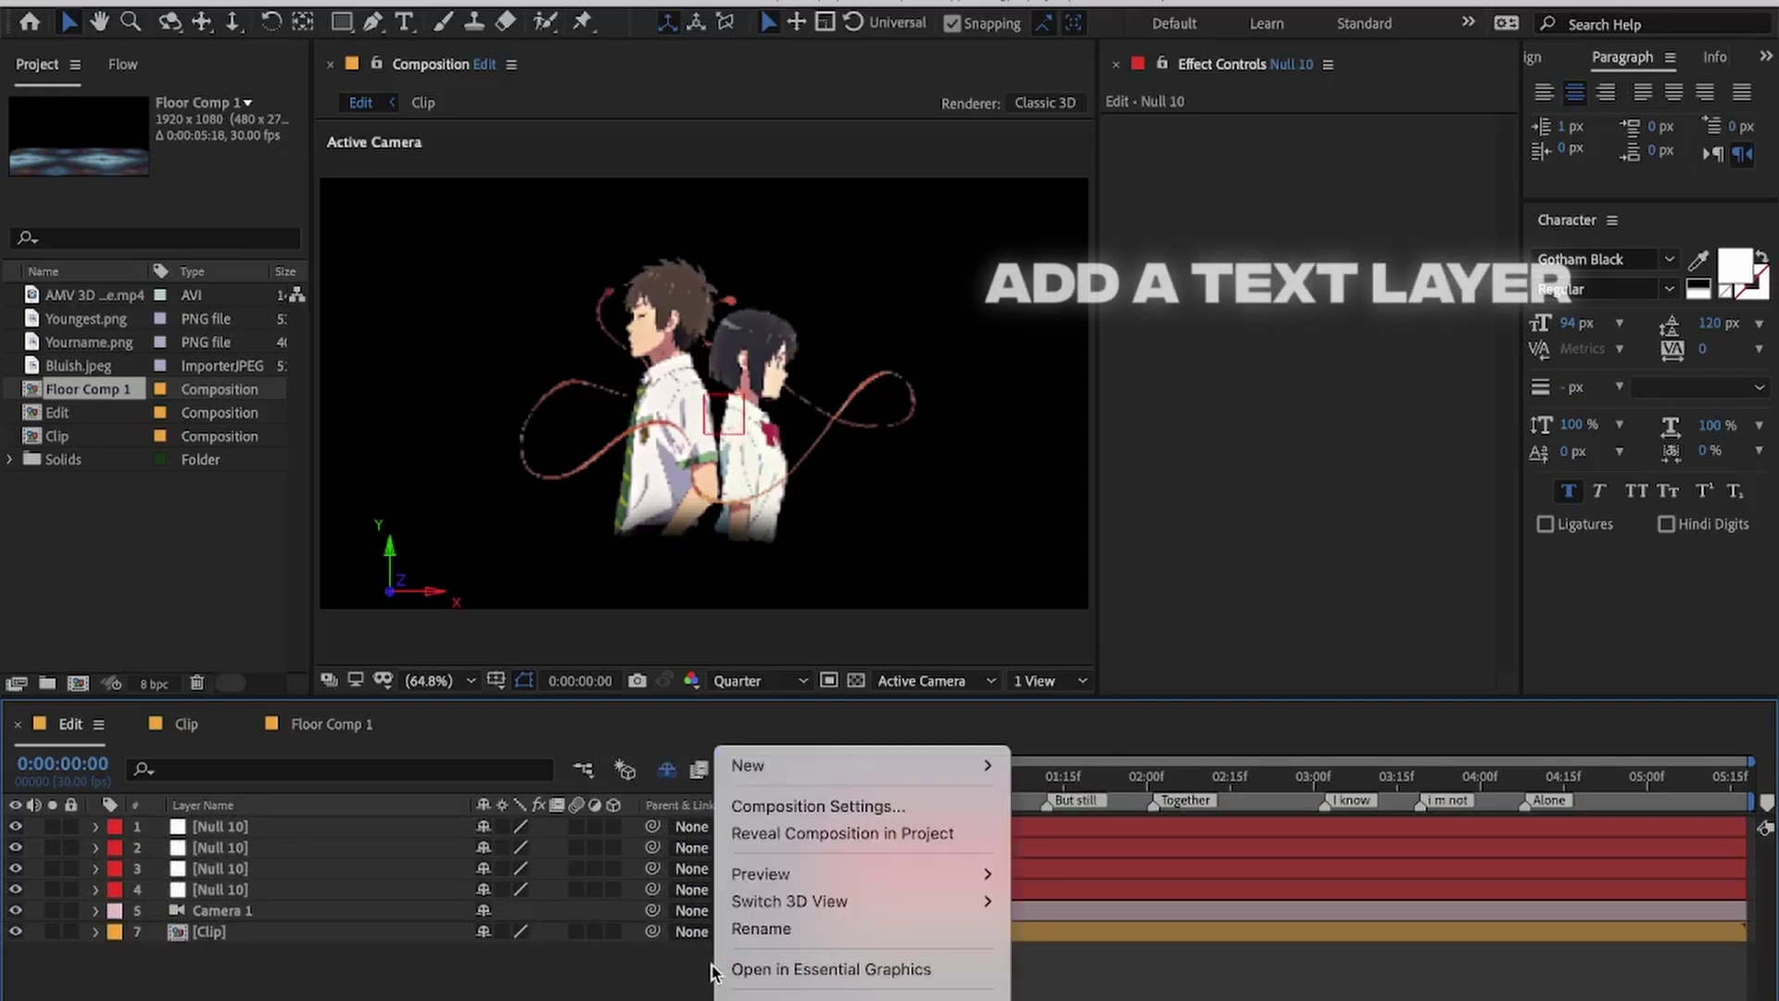
mouse_move(760, 776)
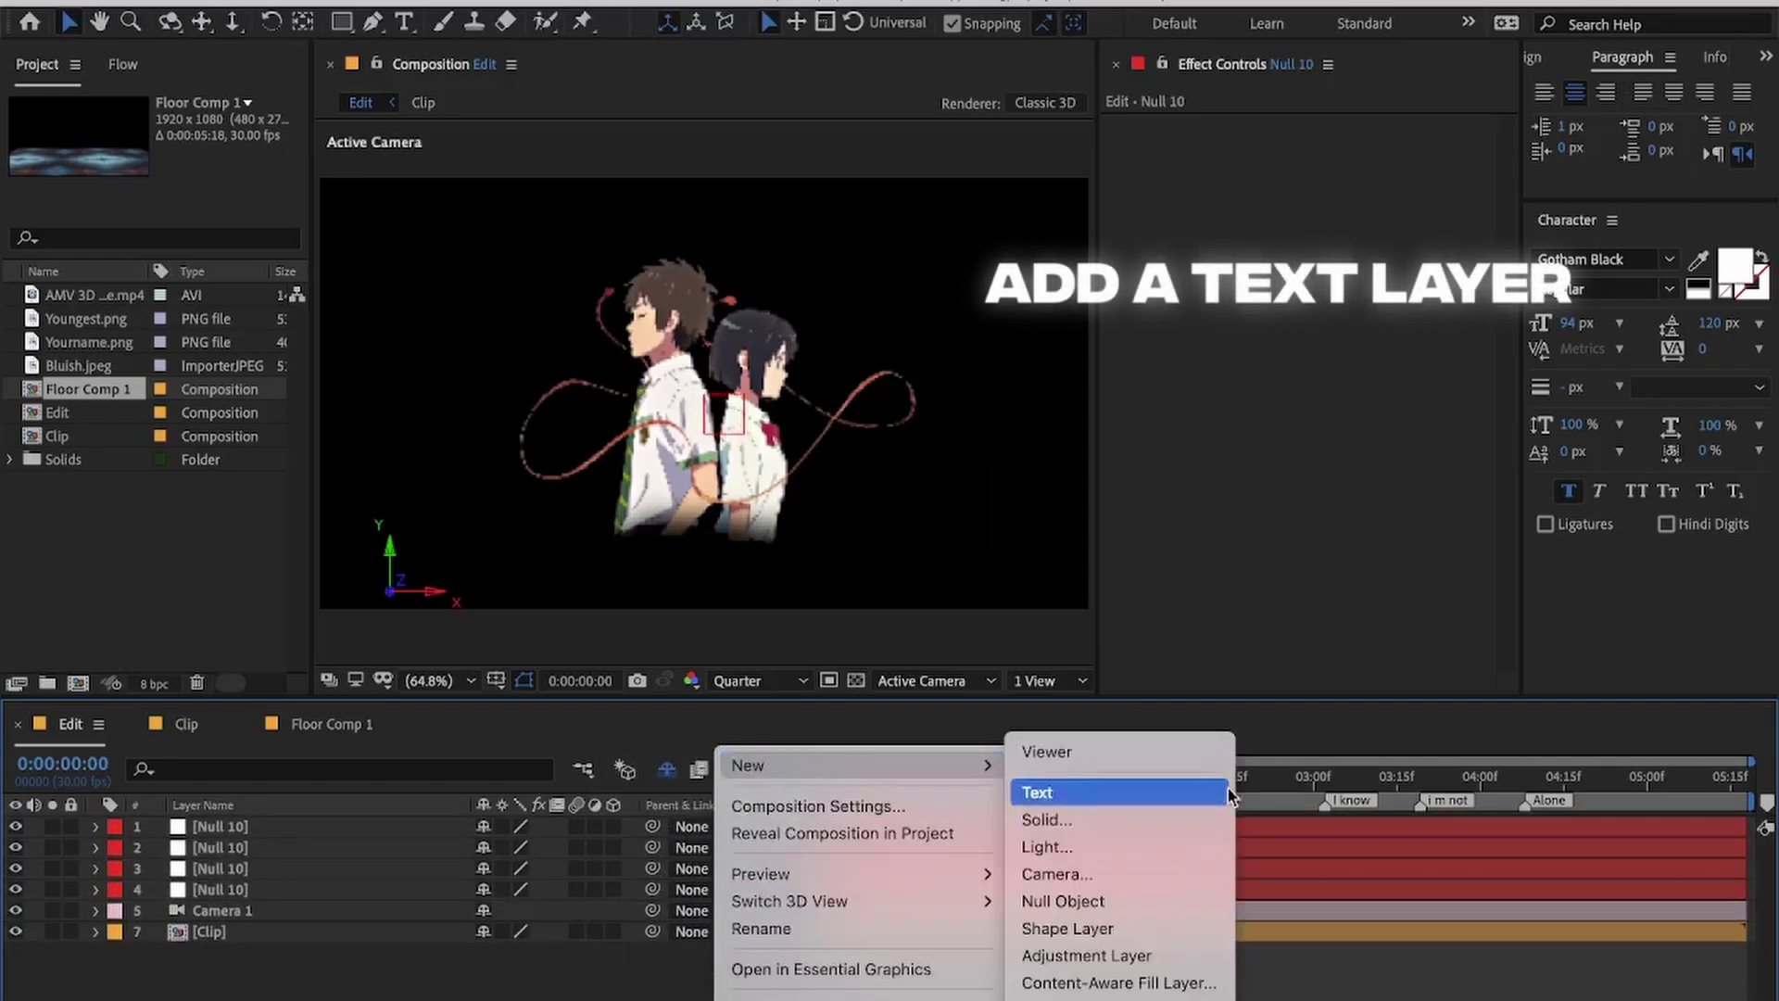
left_click(1093, 806)
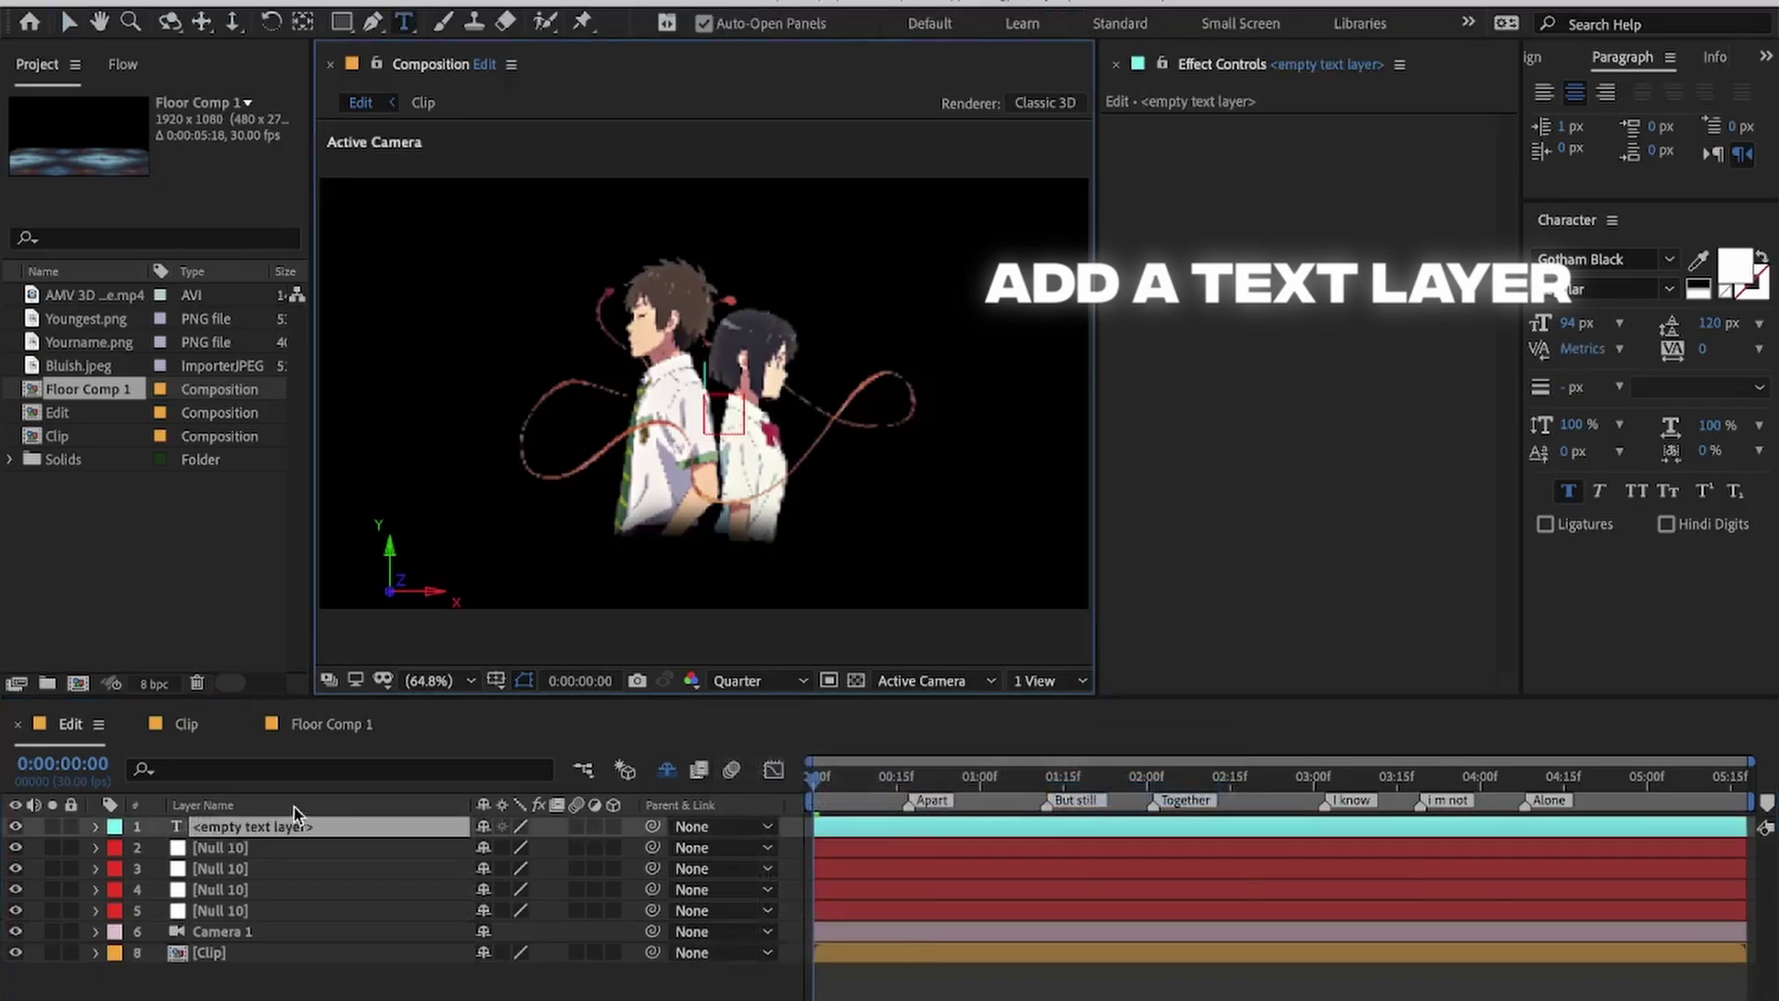
left_click_drag(278, 833, 277, 988)
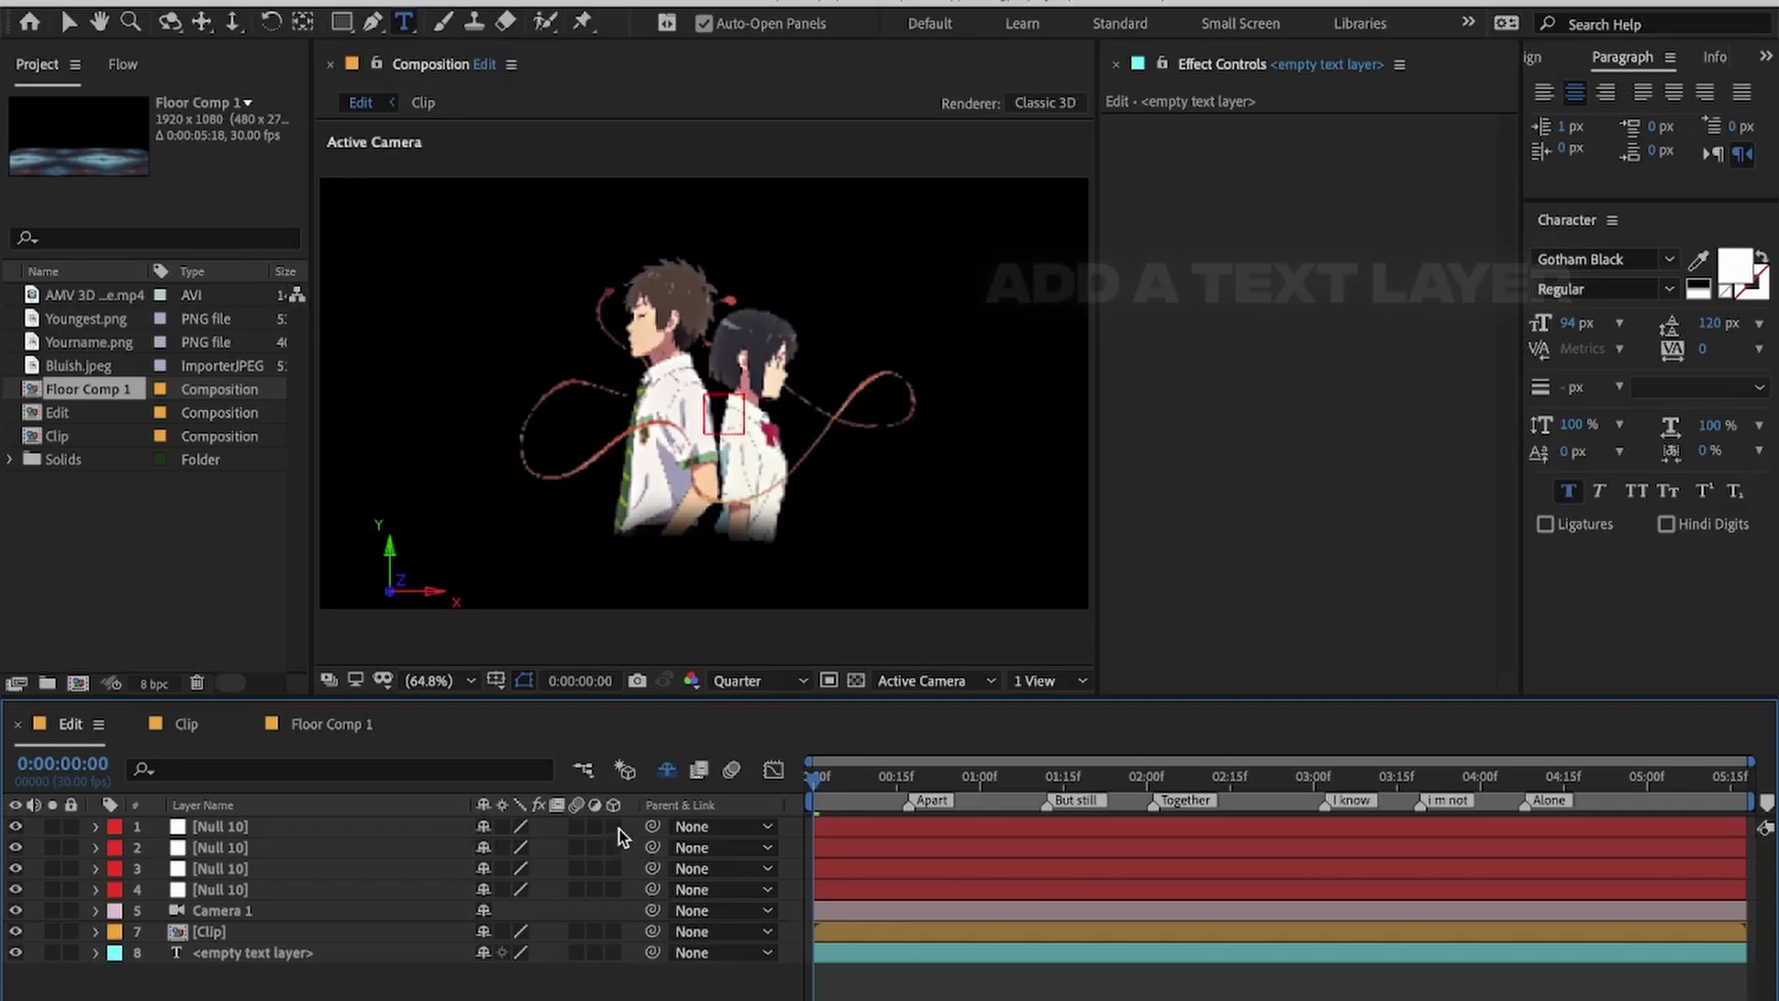
Step: Enable 3D and motion blur on the nulls, Clip and text layers, and parent the camera and nulls upward in a chain
left_click_drag(613, 825, 620, 922)
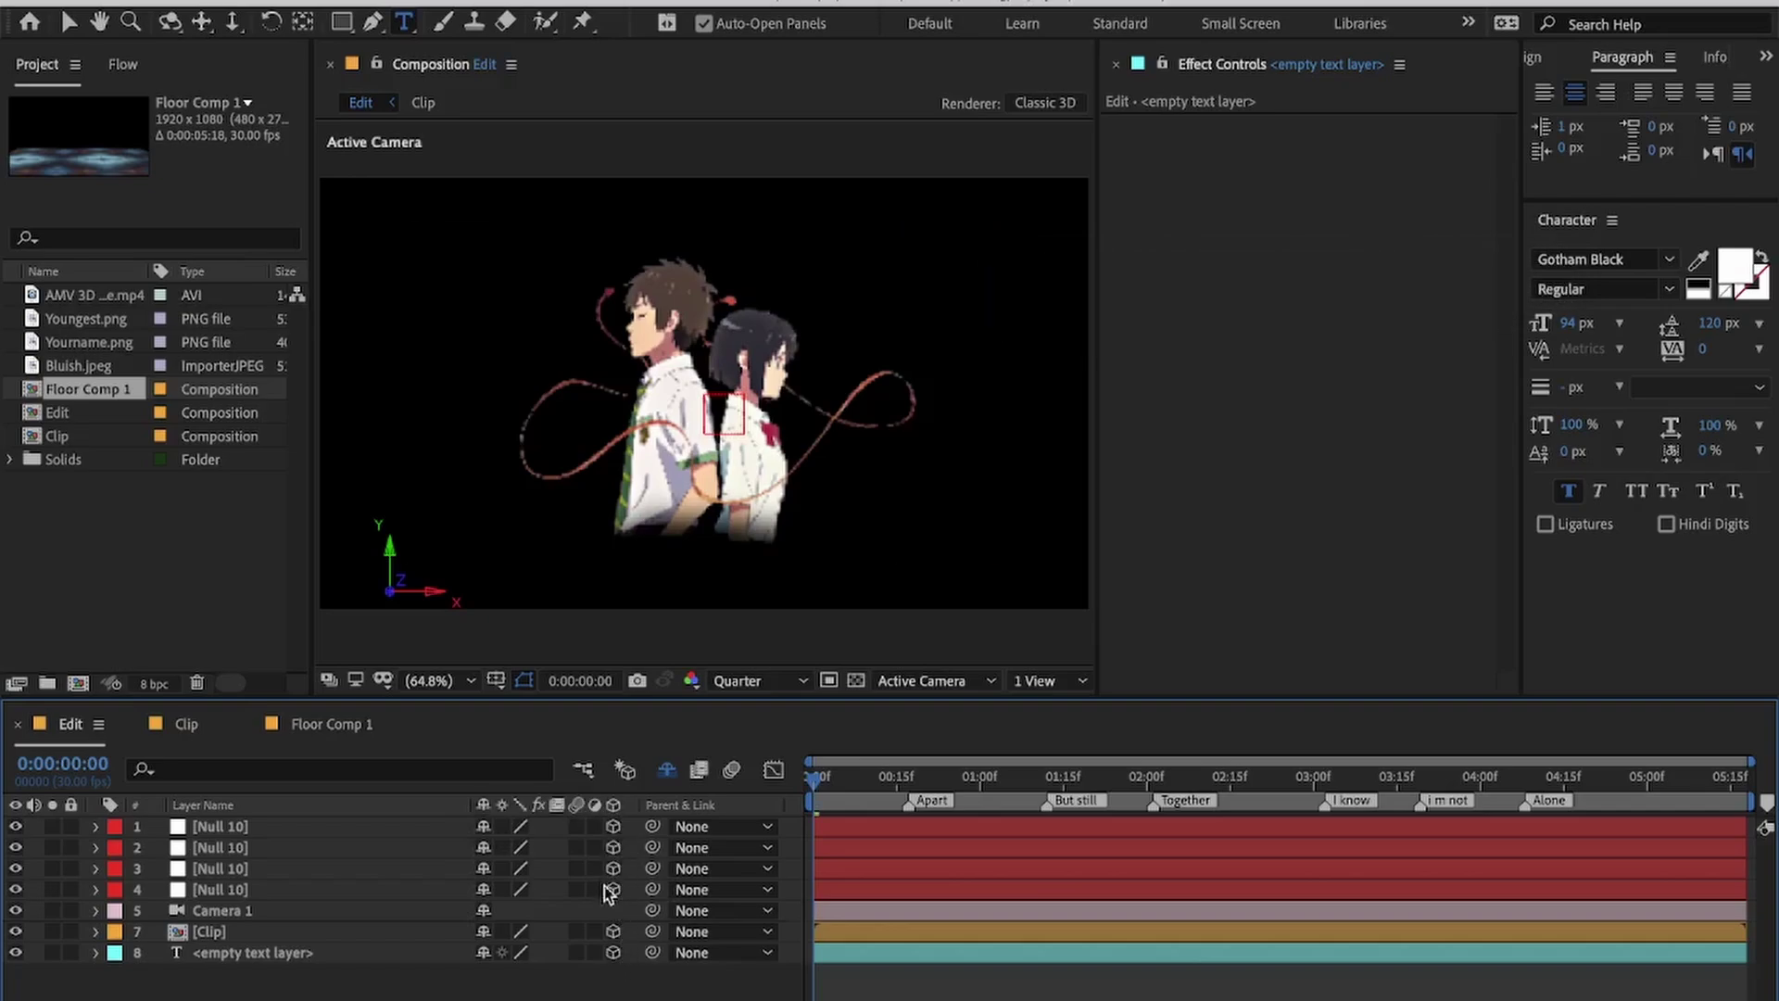
left_click_drag(580, 827, 579, 871)
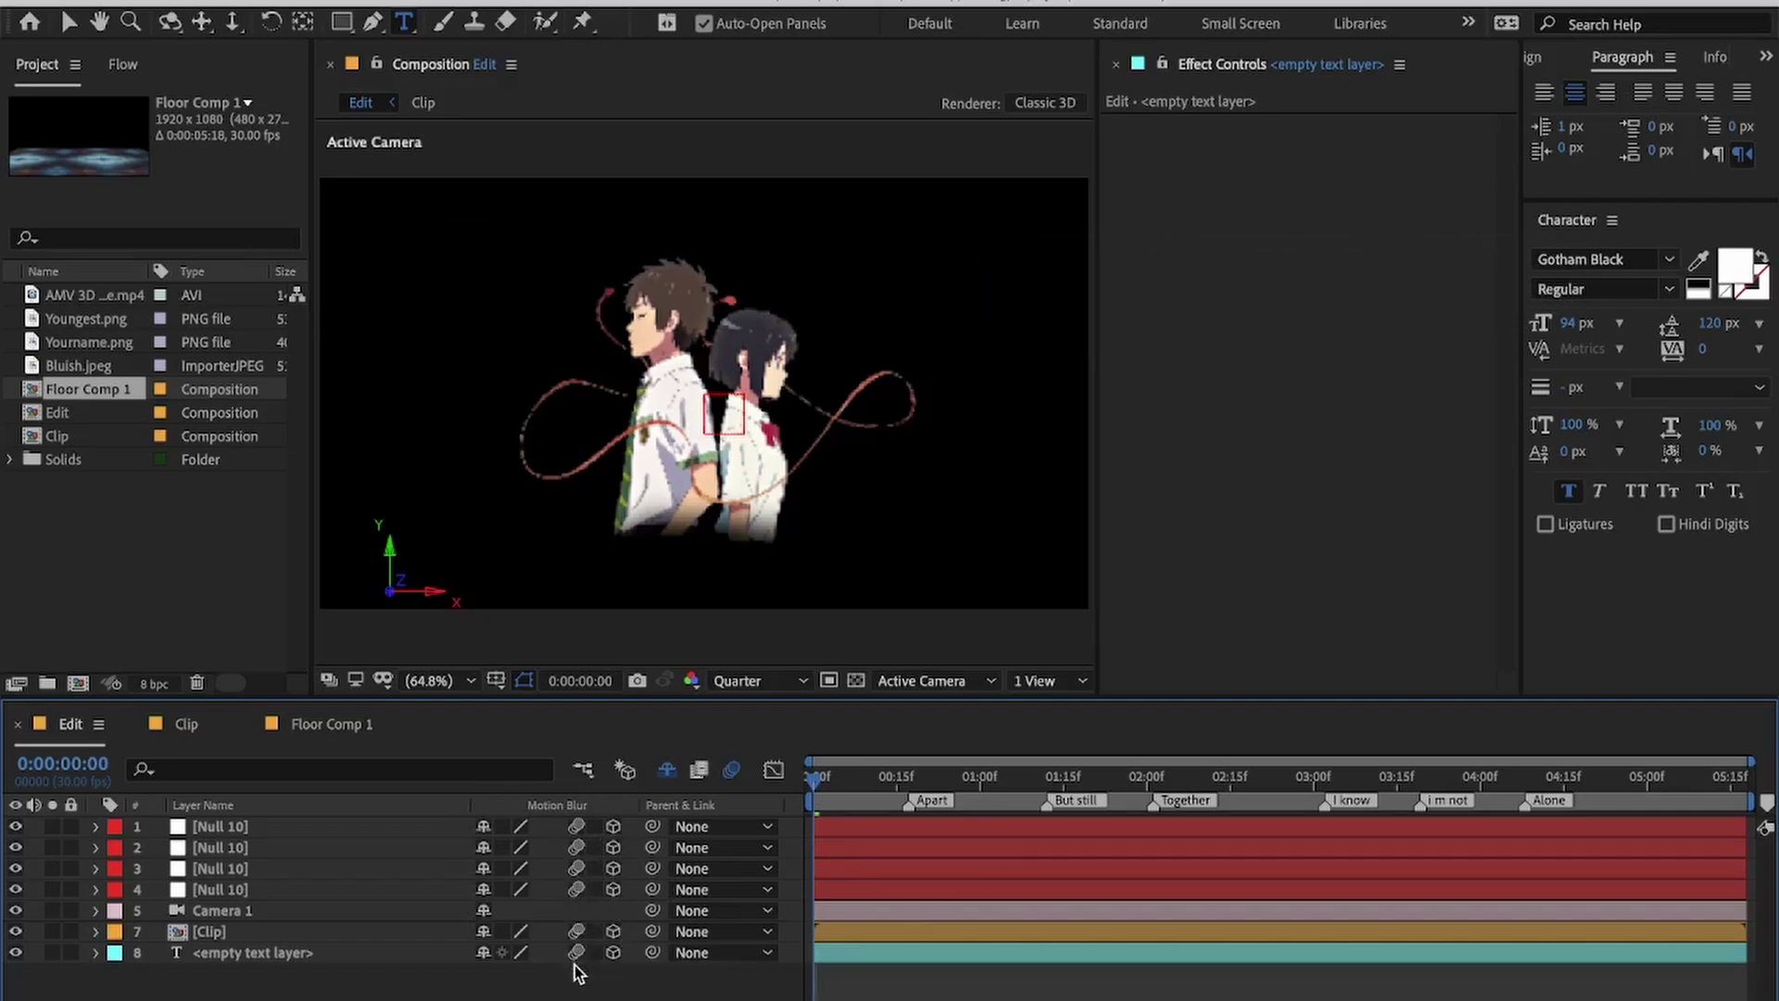
left_click_drag(652, 911, 615, 833)
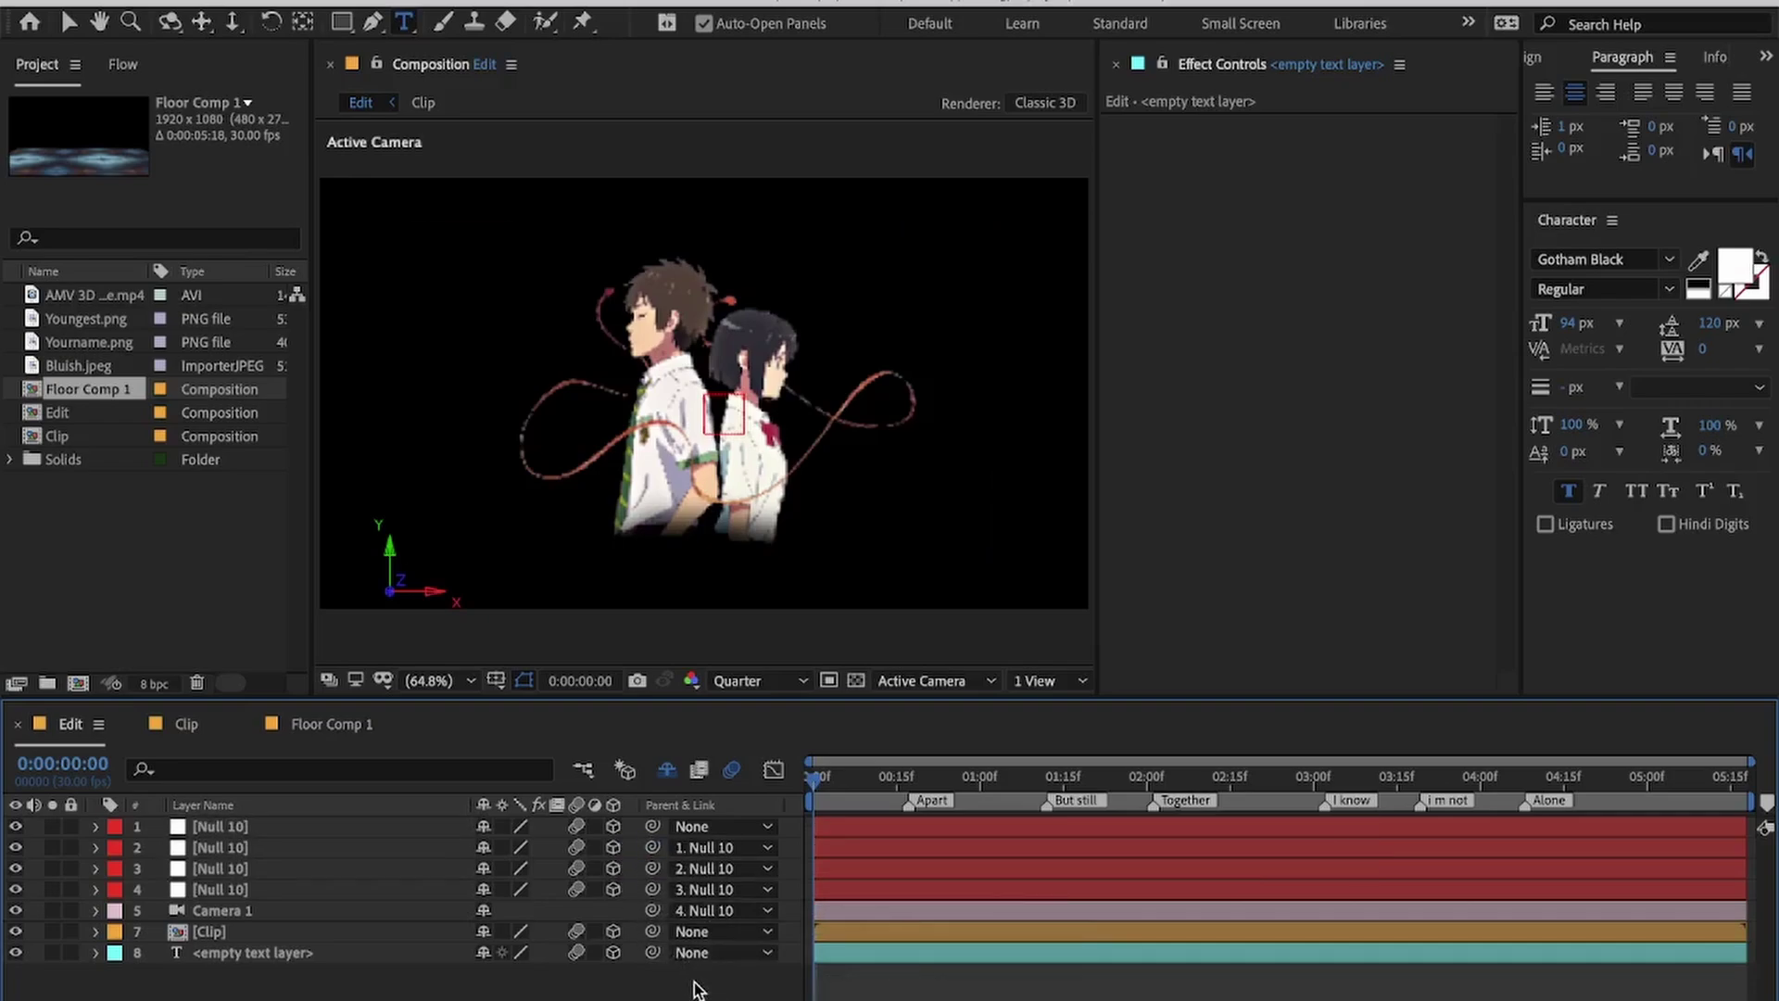
Step: Enter the text "Apart" in the empty text layer
left_click(932, 955)
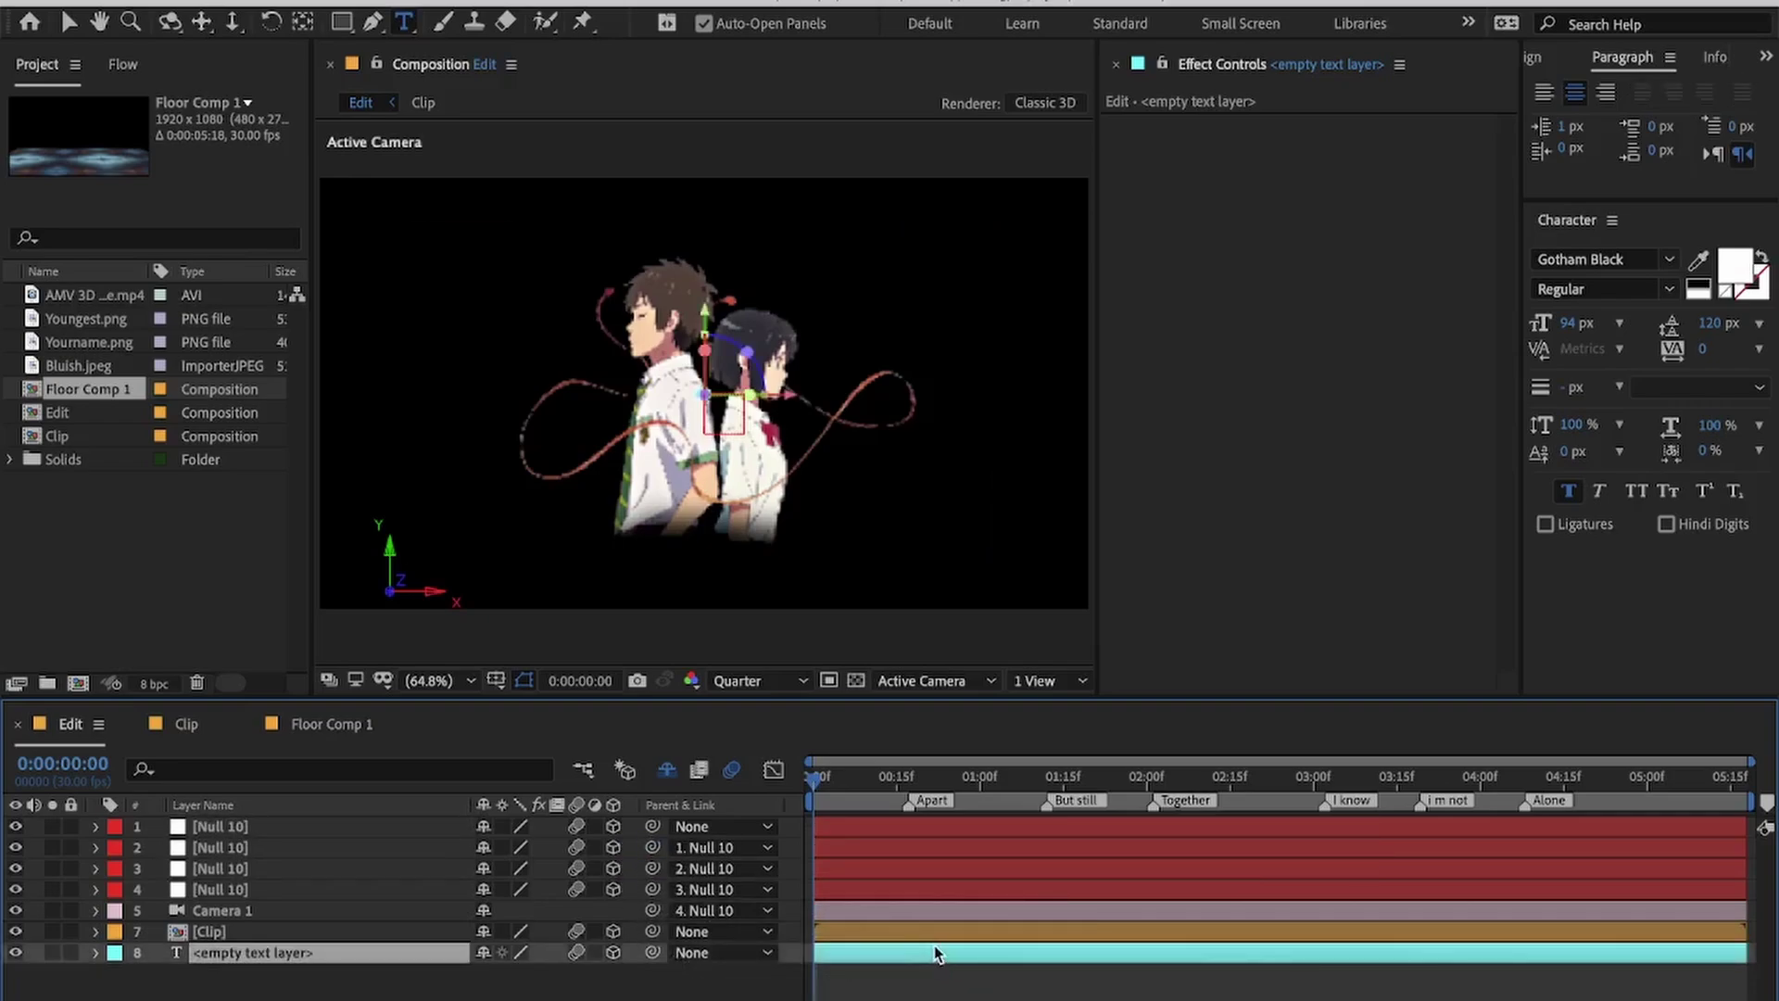
double_click(934, 953)
type("Apart")
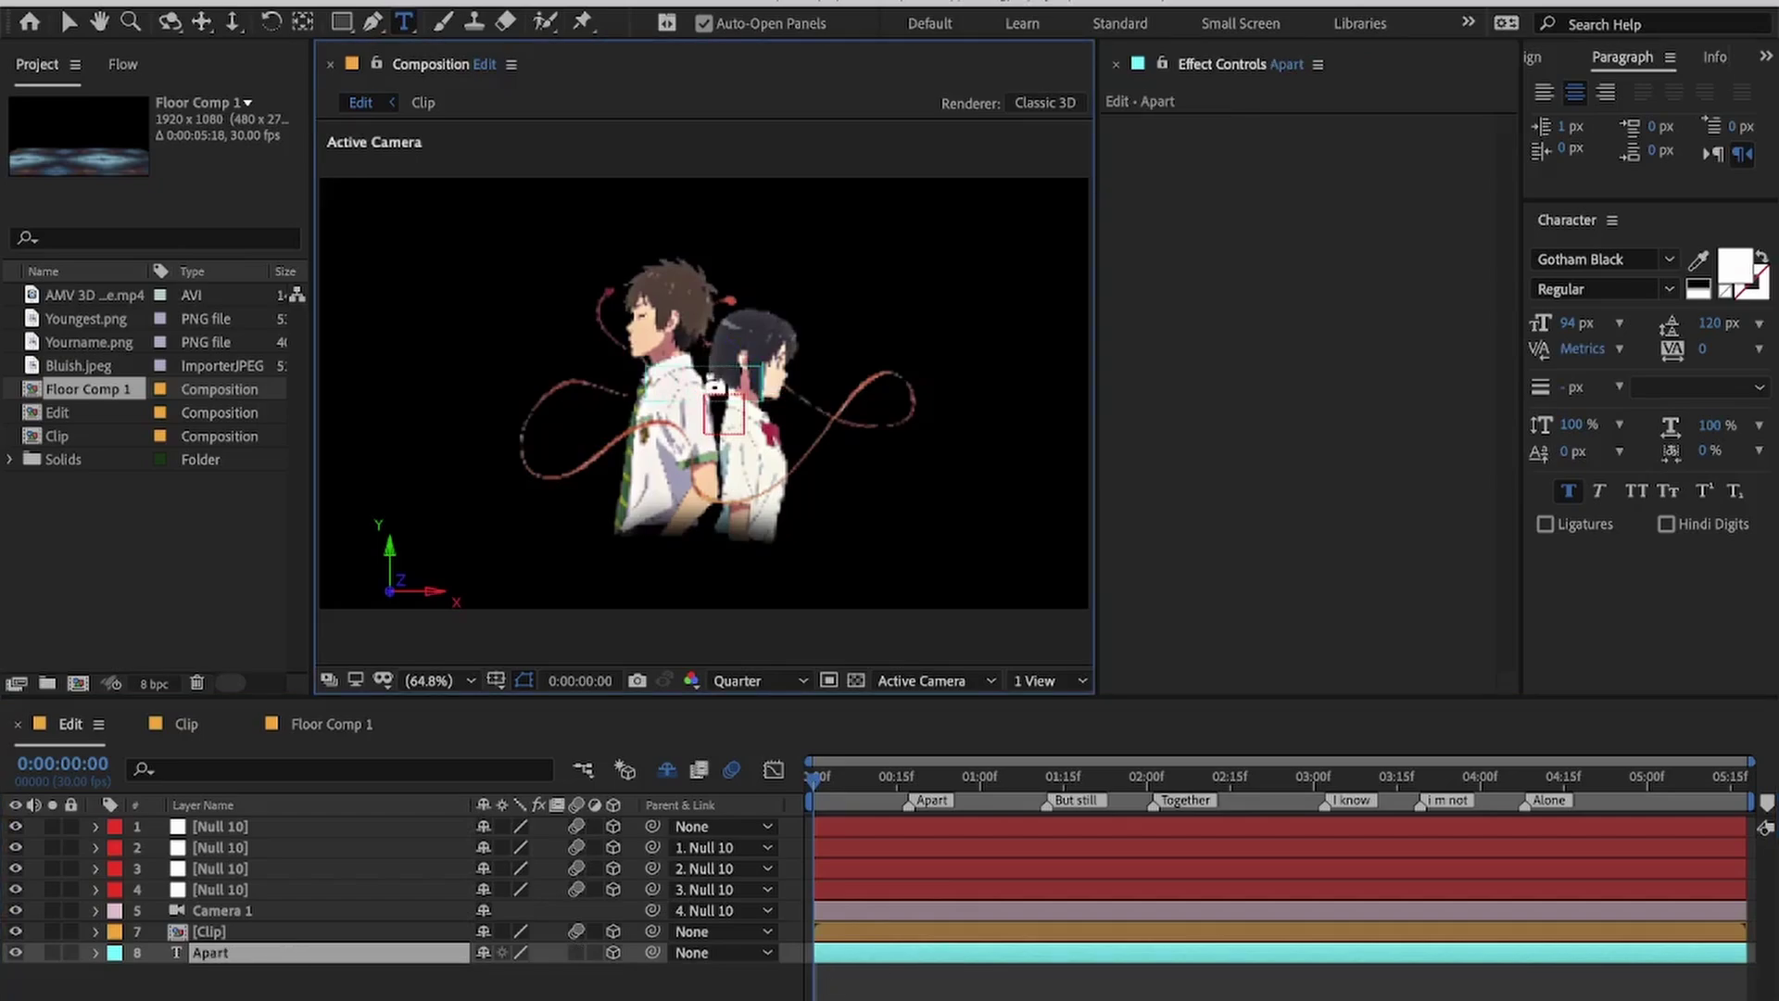
left_click(593, 997)
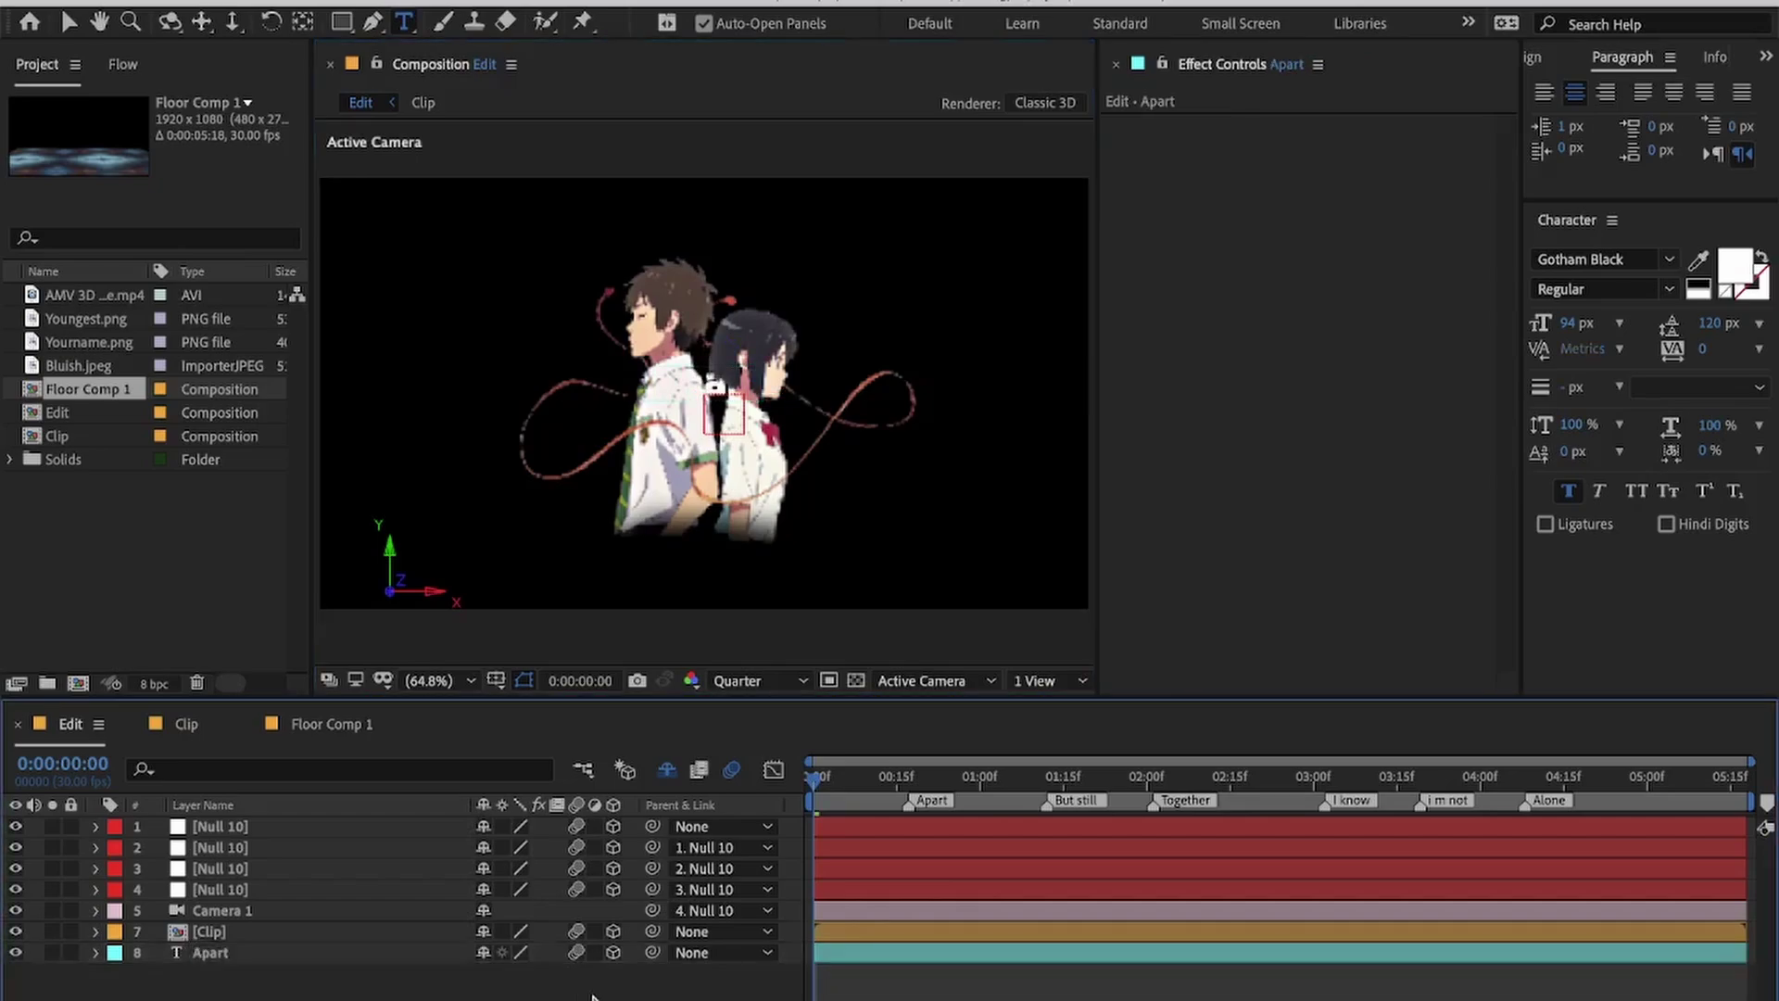
Step: Move the Apart text to the left of the characters, at position 493, 540, -431
left_click(900, 955)
key("p")
left_click_drag(491, 974, 375, 999)
left_click(934, 977)
Step: Duplicate the Apart text layer and change the copy's text to "But still"
left_click(930, 954)
key("super+d")
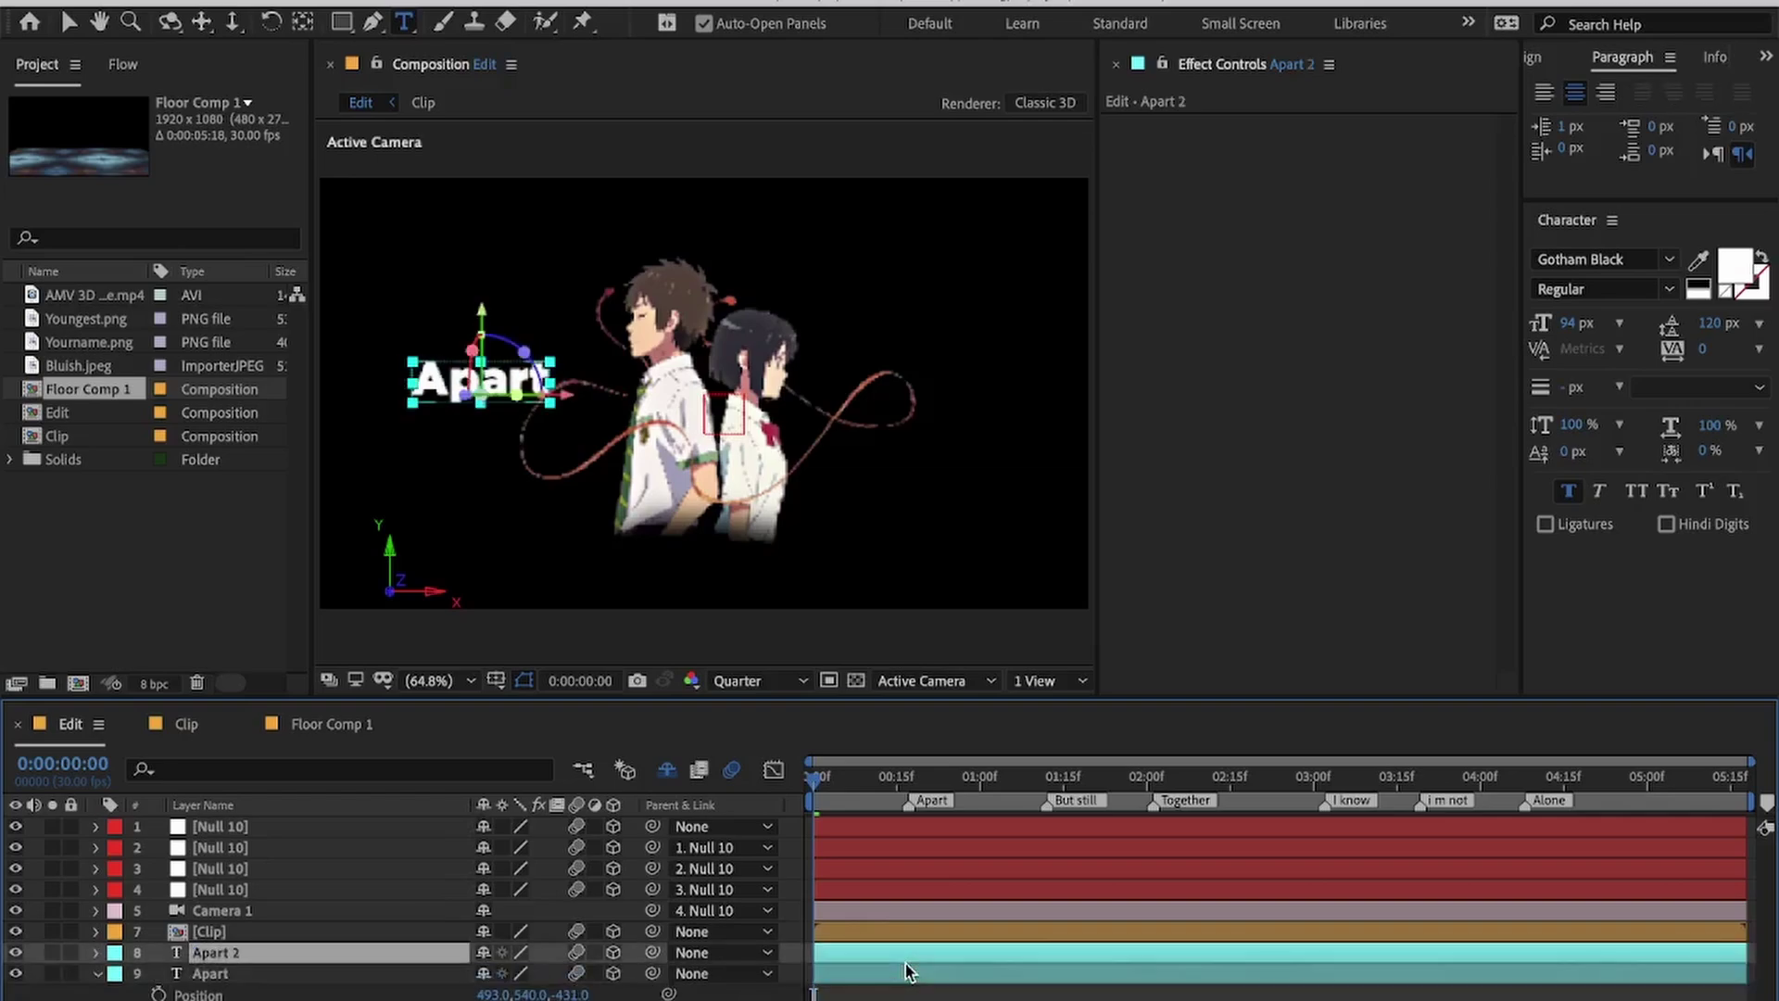
double_click(904, 969)
double_click(894, 958)
type("But still")
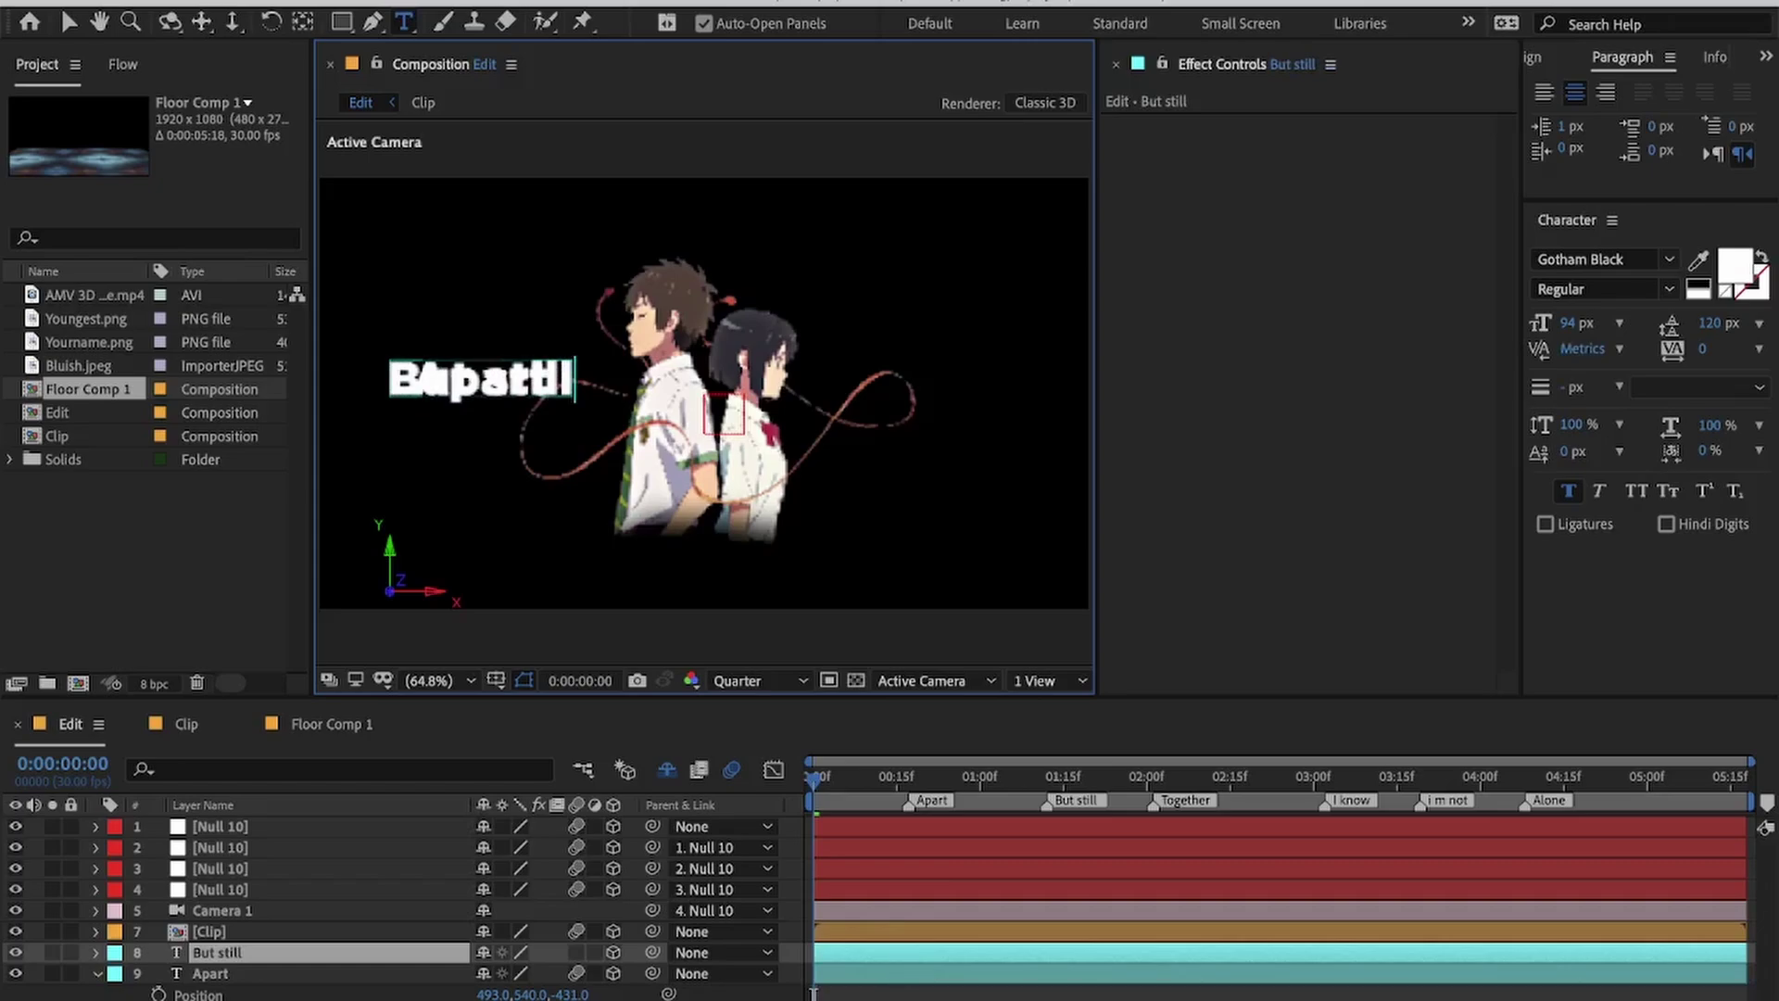
Step: Move the But still text to the right of the characters, at position 1421, 540, 173
left_click(887, 960)
key("p")
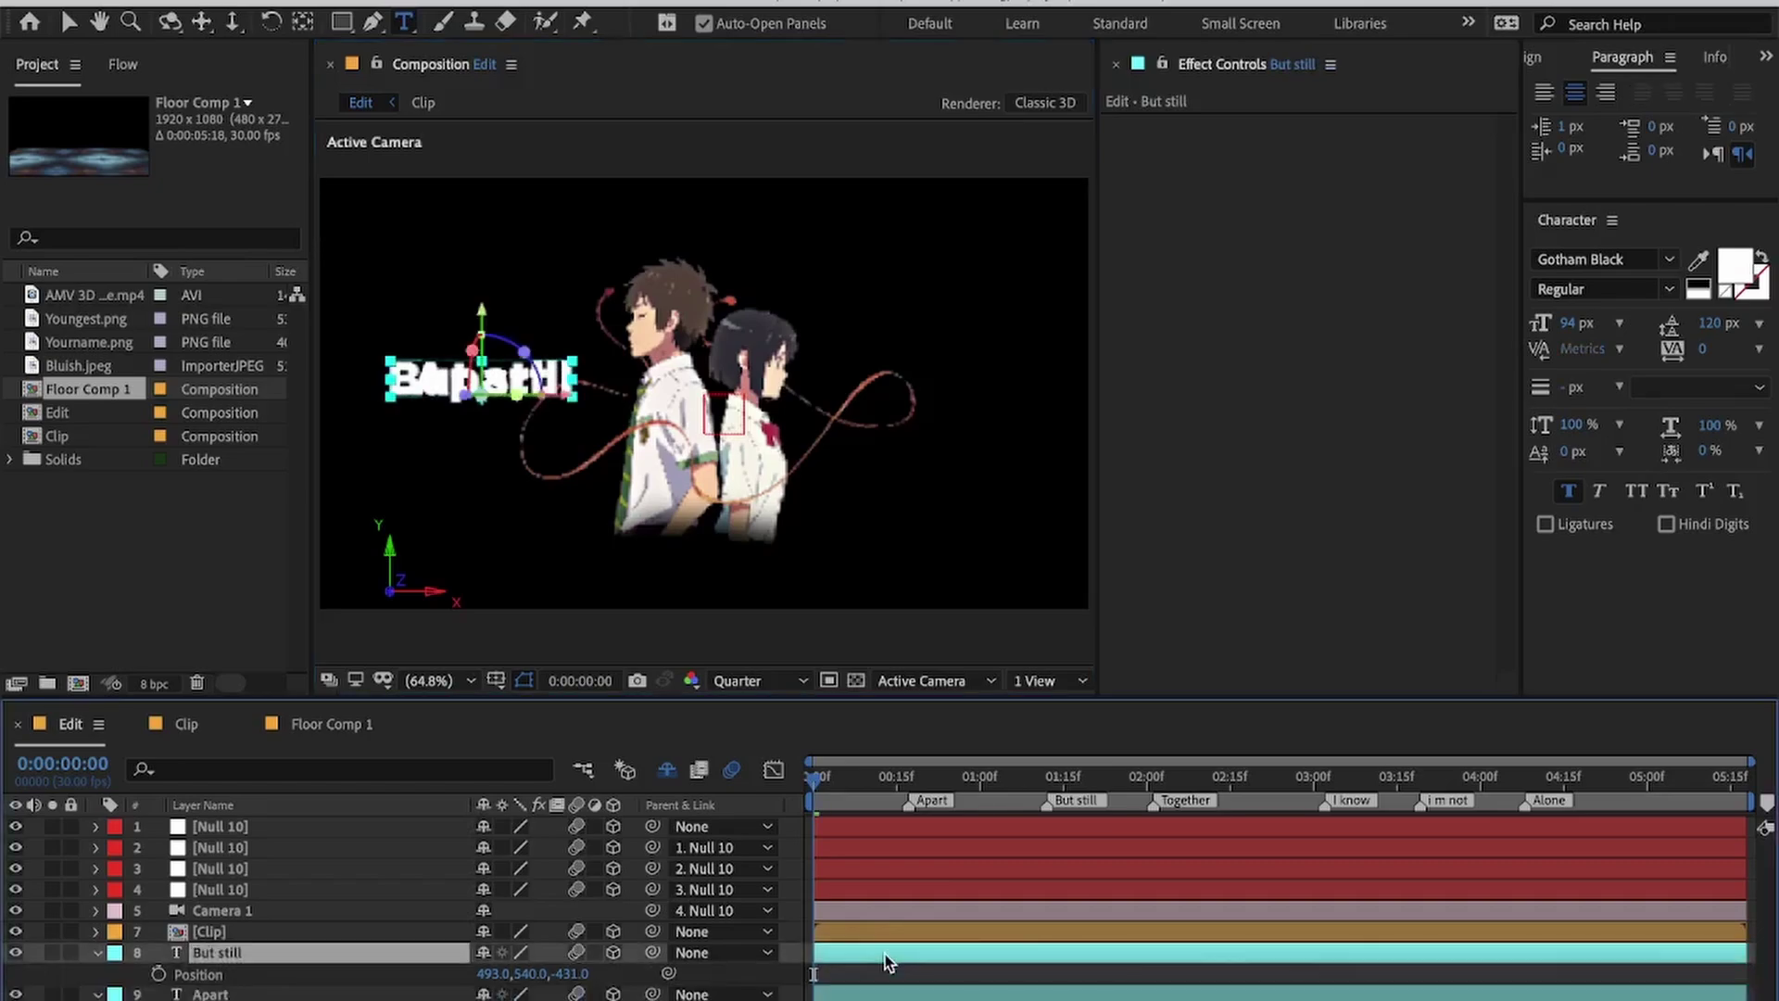
left_click_drag(491, 973, 982, 997)
left_click_drag(491, 980, 723, 984)
left_click(501, 999)
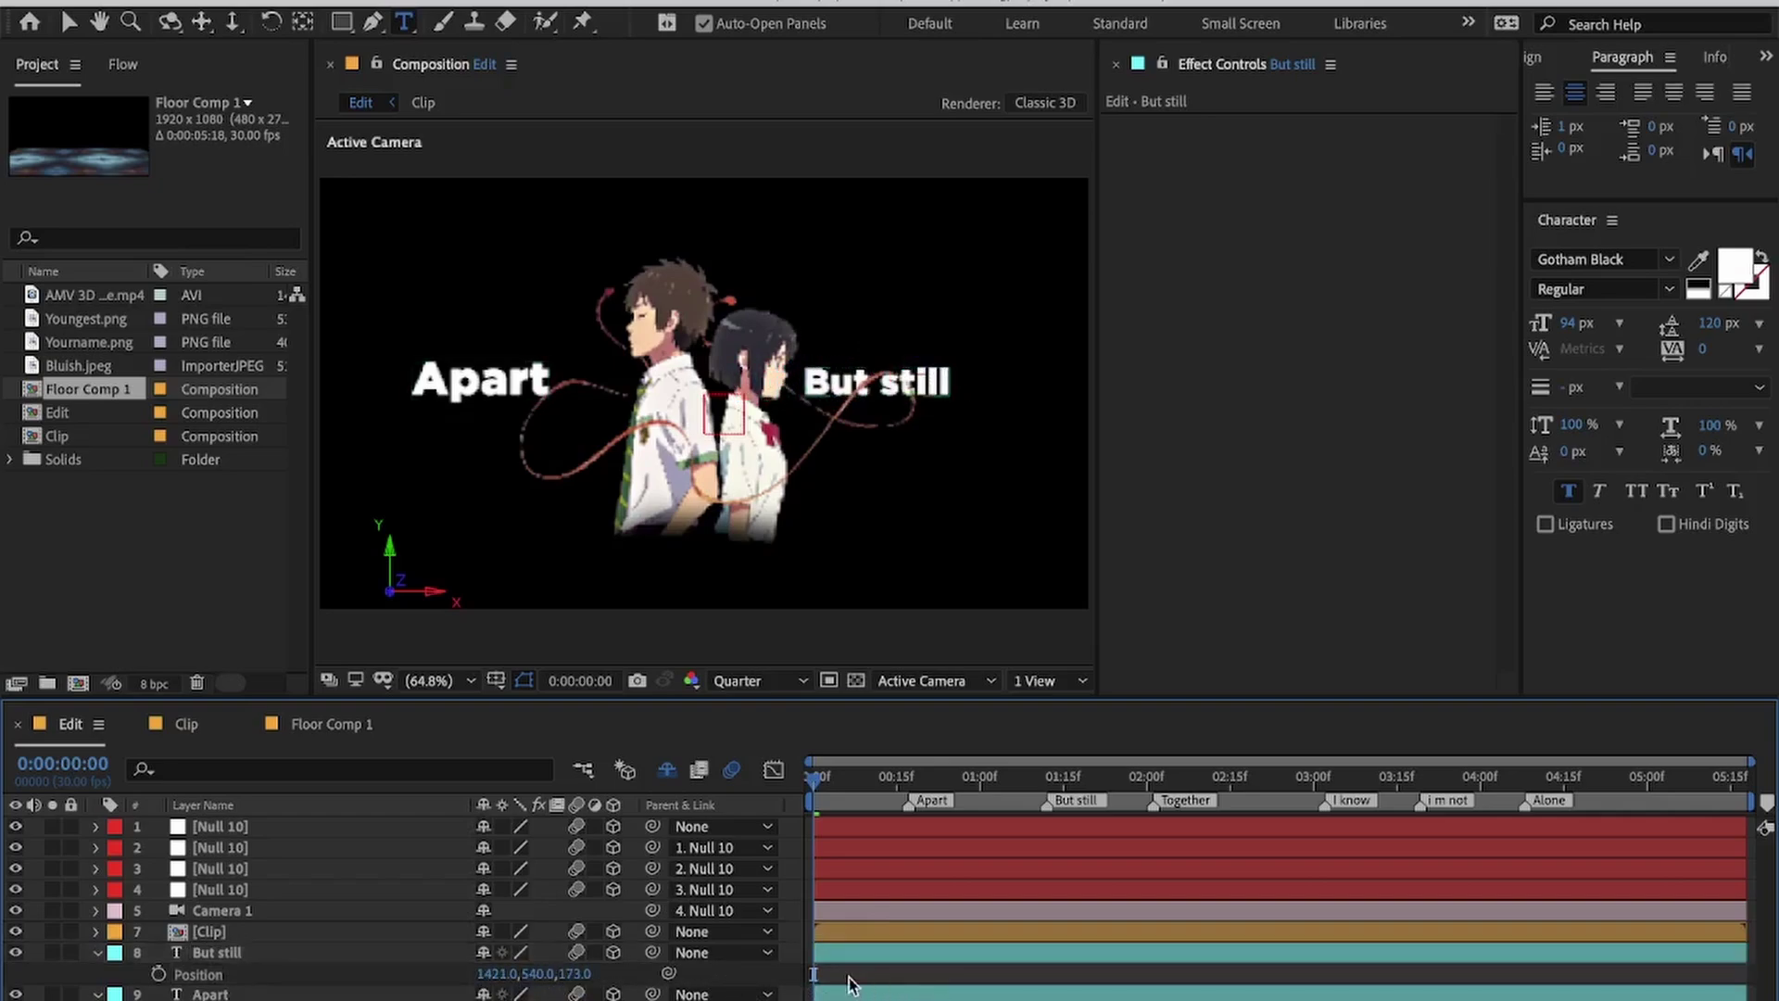
Step: Show the Position property of the null that the camera is parented to
left_click(832, 910)
left_click(832, 889)
key("p")
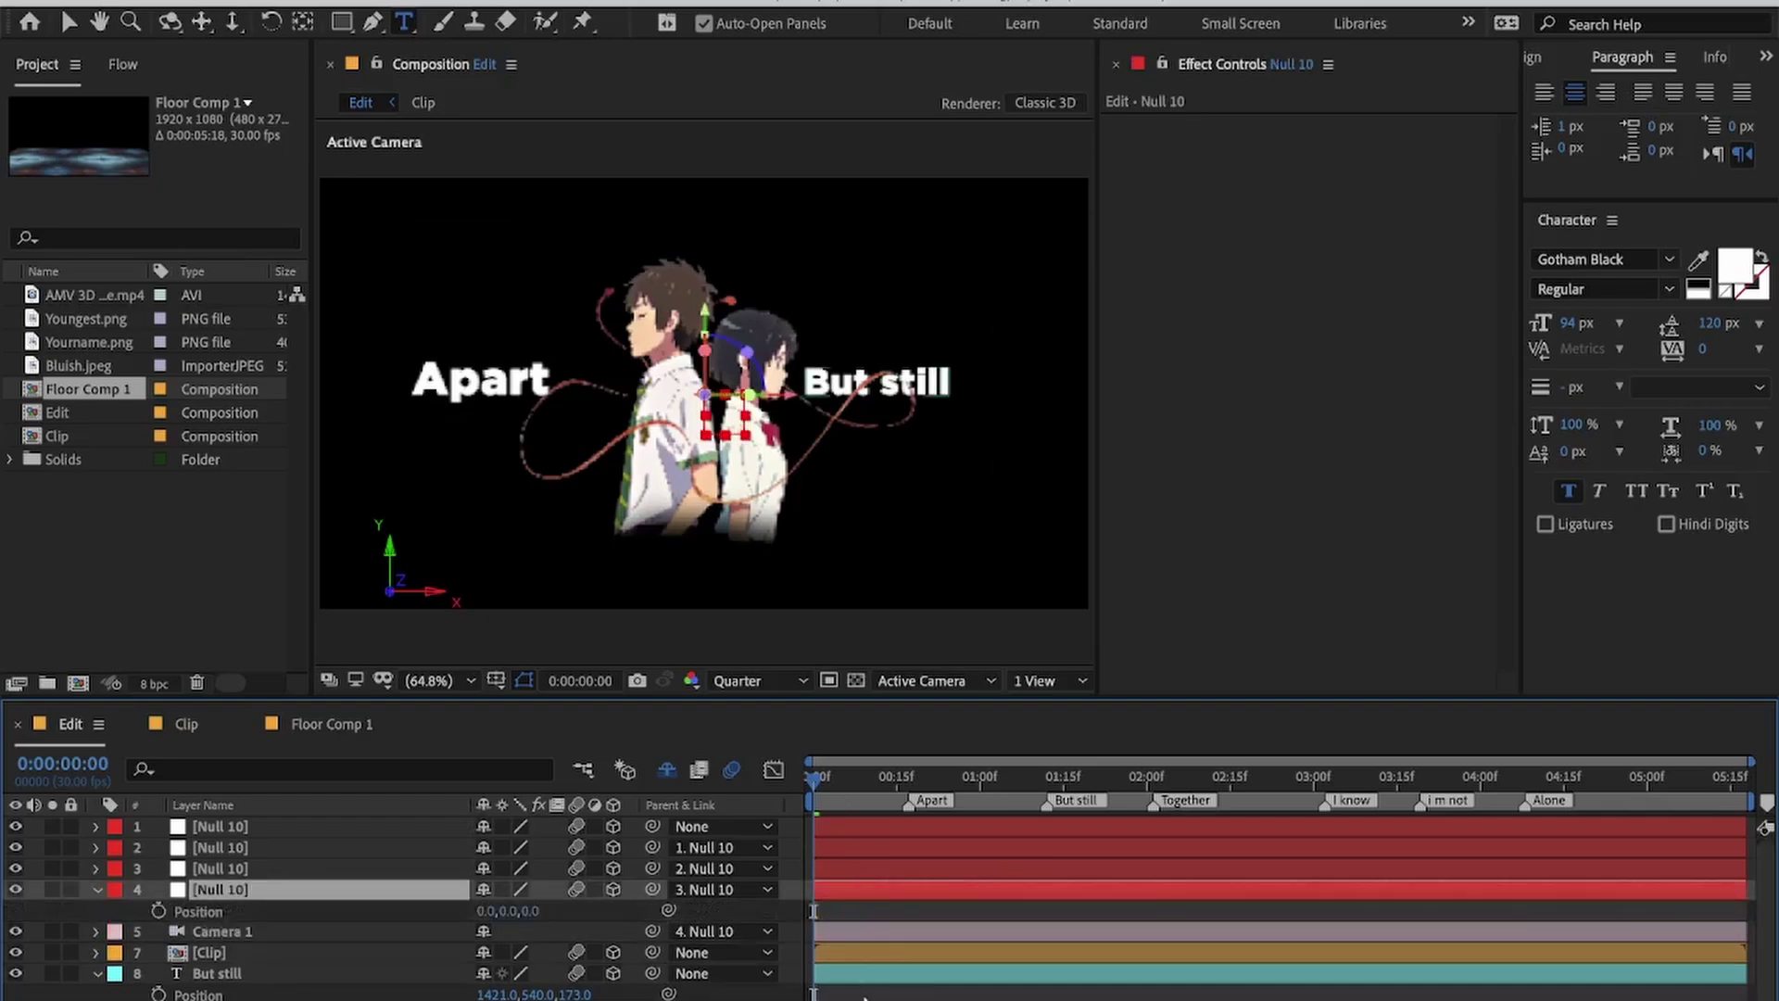
Step: Apply the "izu" text animation preset to the Apart and But still layers and preview the result
left_click(863, 999)
key("ctrl+space")
type("izu")
key("Return")
left_click(860, 974)
key("ctrl+space")
type("izu")
key("Return")
left_click(861, 999)
key("space")
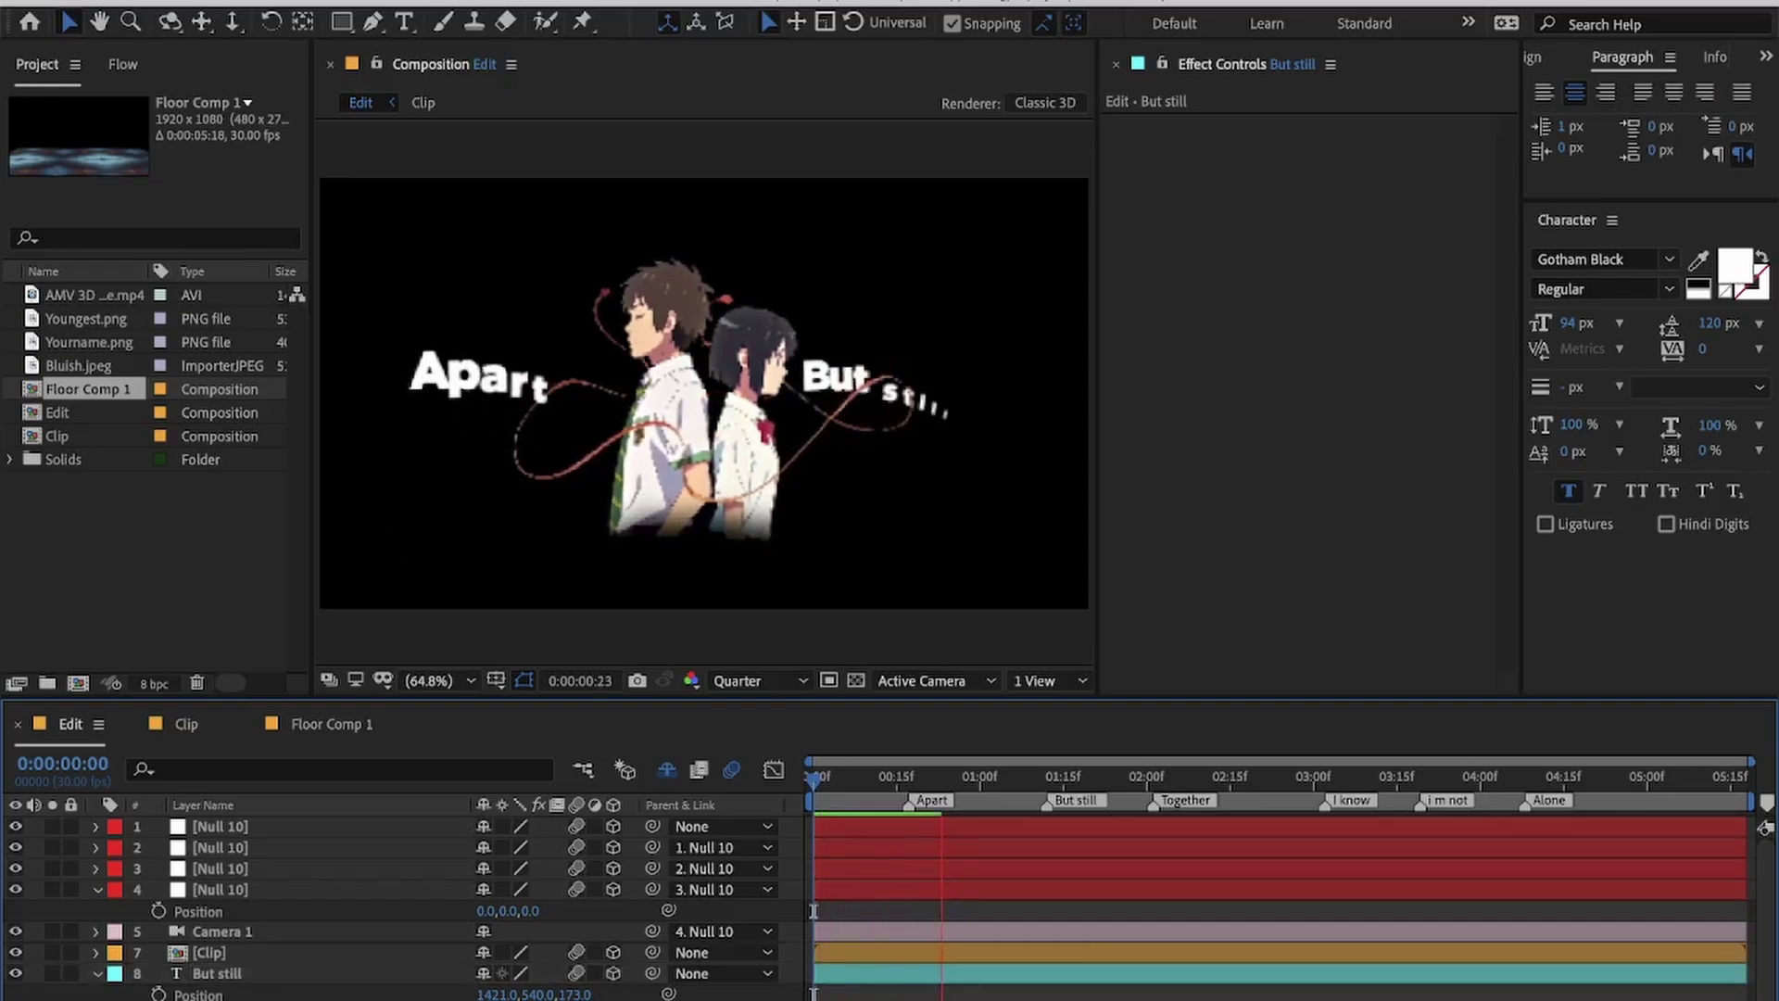
key("space")
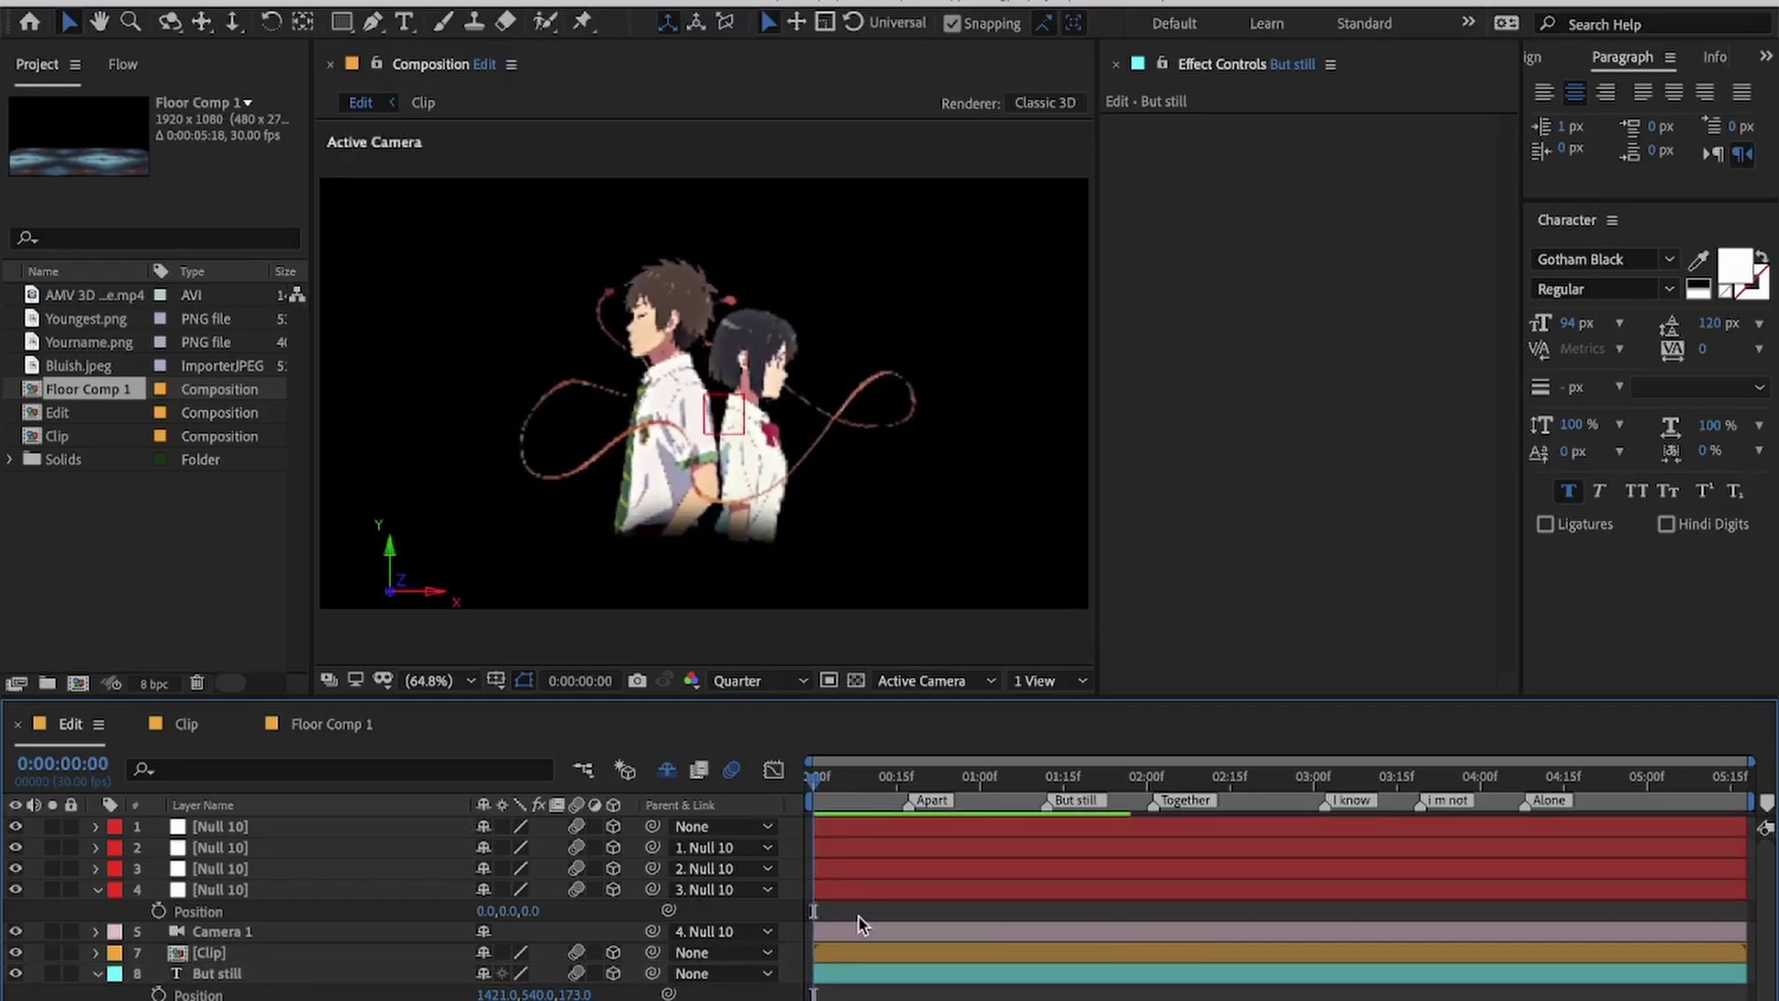
Step: Add Position and Z Rotation keyframes at the first frame to the camera's parent null, and show only its keyframed properties
left_click(849, 889)
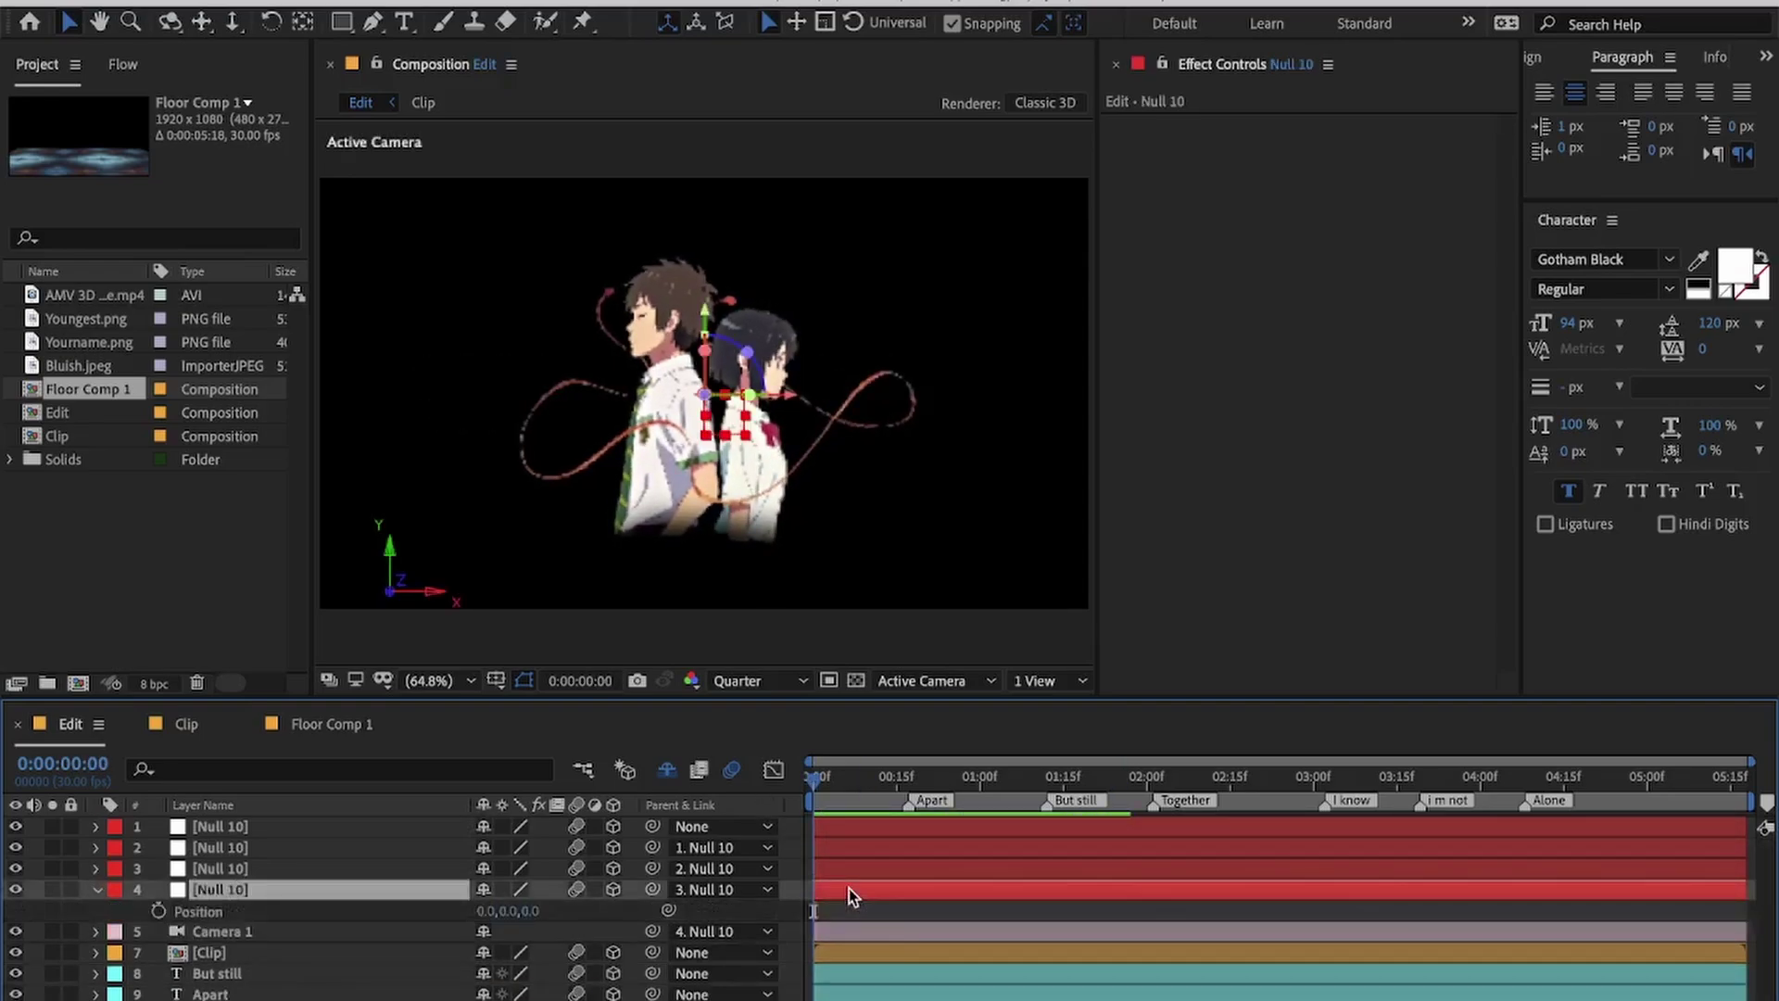
key("shift+r")
left_click(158, 911)
left_click(159, 994)
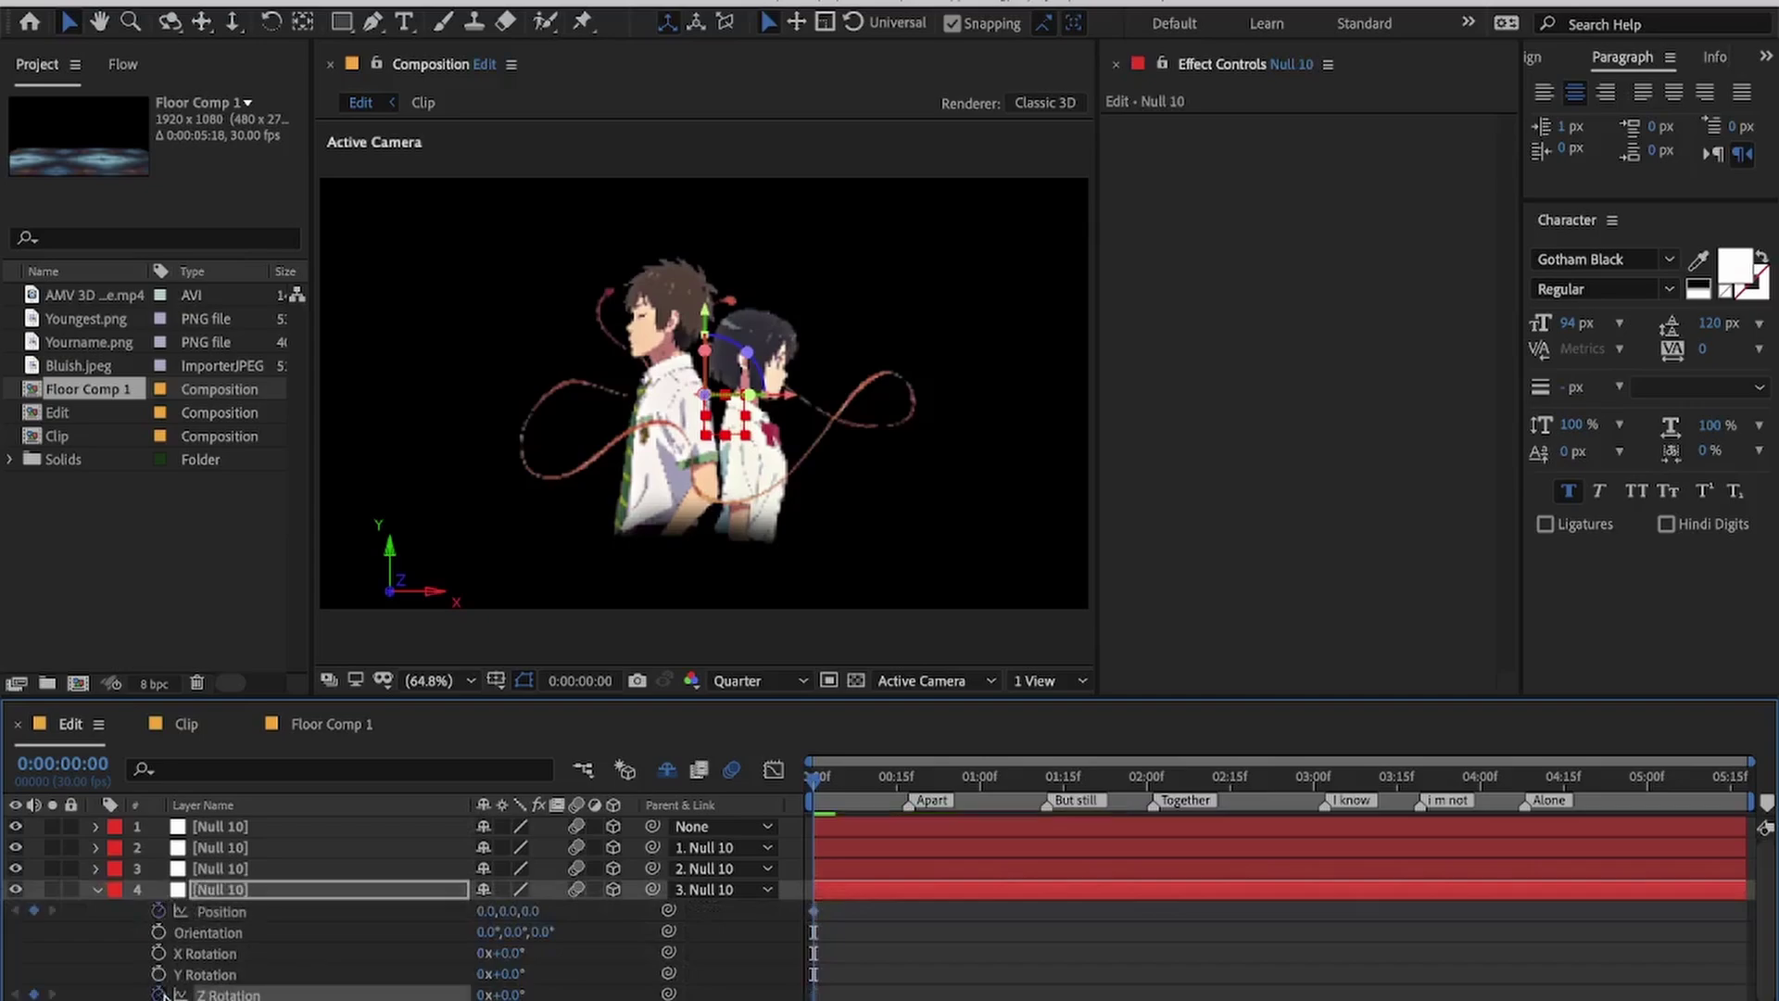
key("u")
key("u")
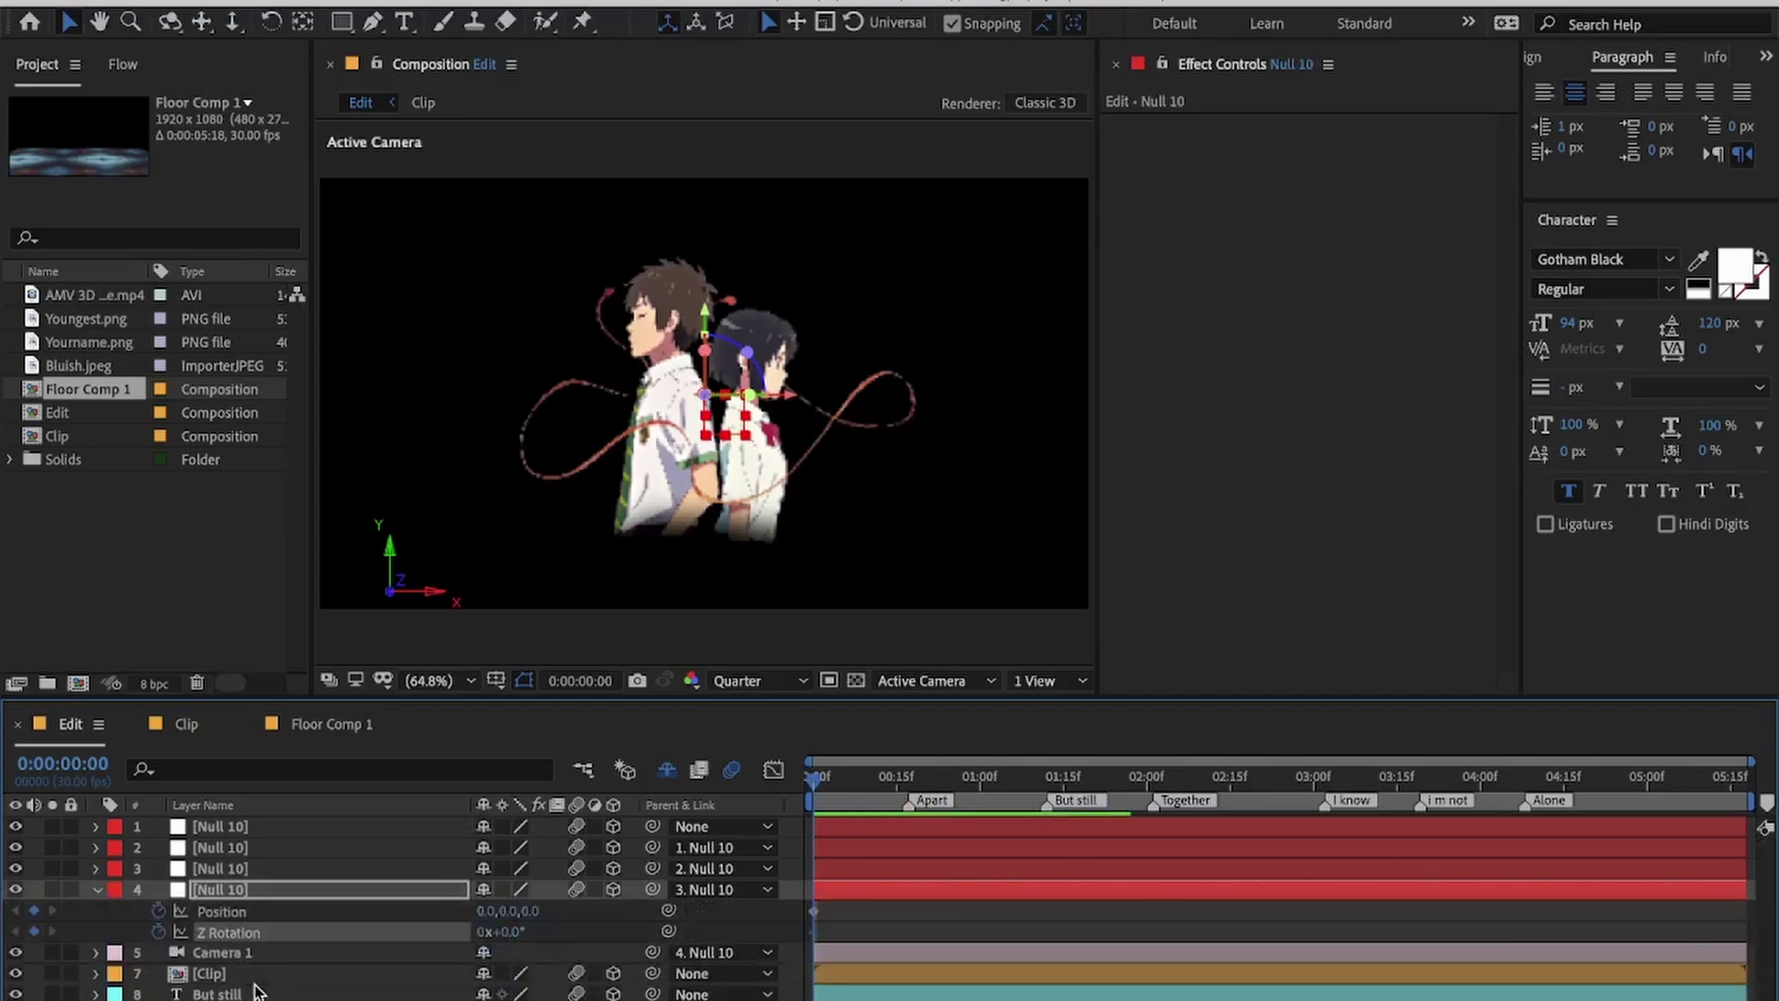
Step: At 0:00:00:28, set the camera's parent null to Z Rotation 3° and Position -372, 0, 1130, framing the Apart text
left_click_drag(917, 780, 971, 793)
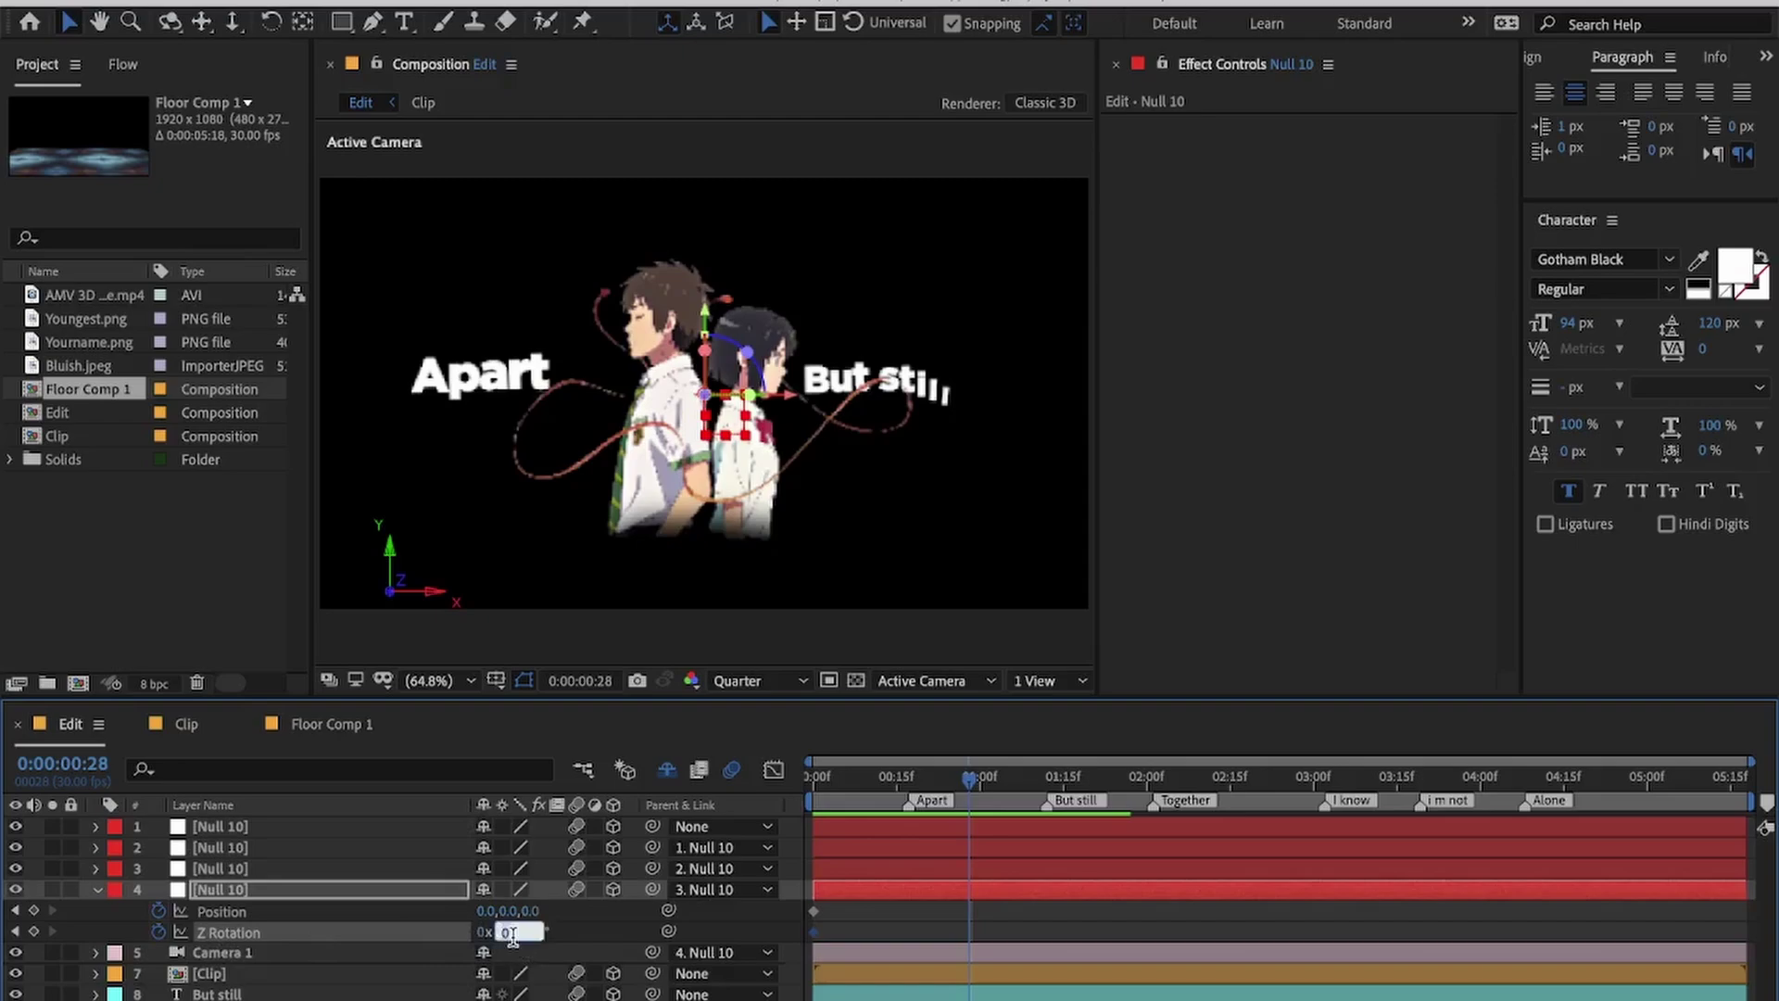
type("3")
key("Return")
left_click_drag(531, 913, 319, 913)
left_click_drag(567, 911, 606, 914)
left_click_drag(497, 912, 428, 927)
left_click_drag(563, 912, 612, 915)
left_click_drag(497, 913, 326, 934)
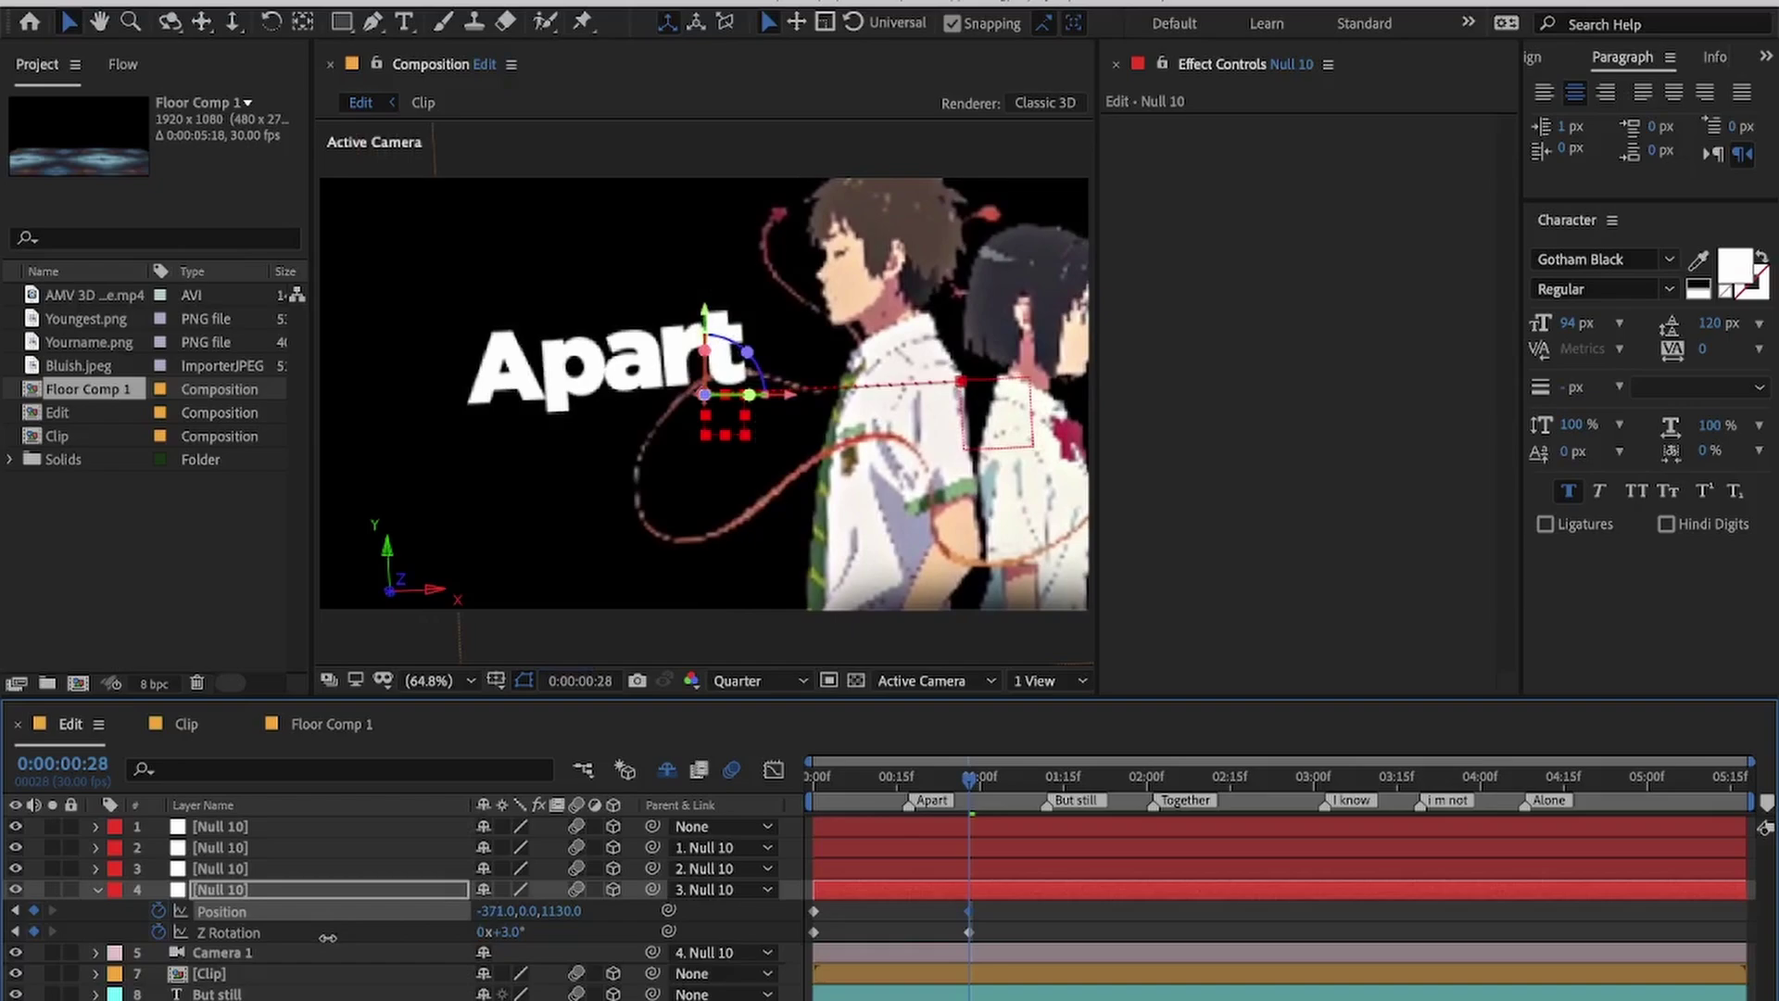
left_click(1008, 927)
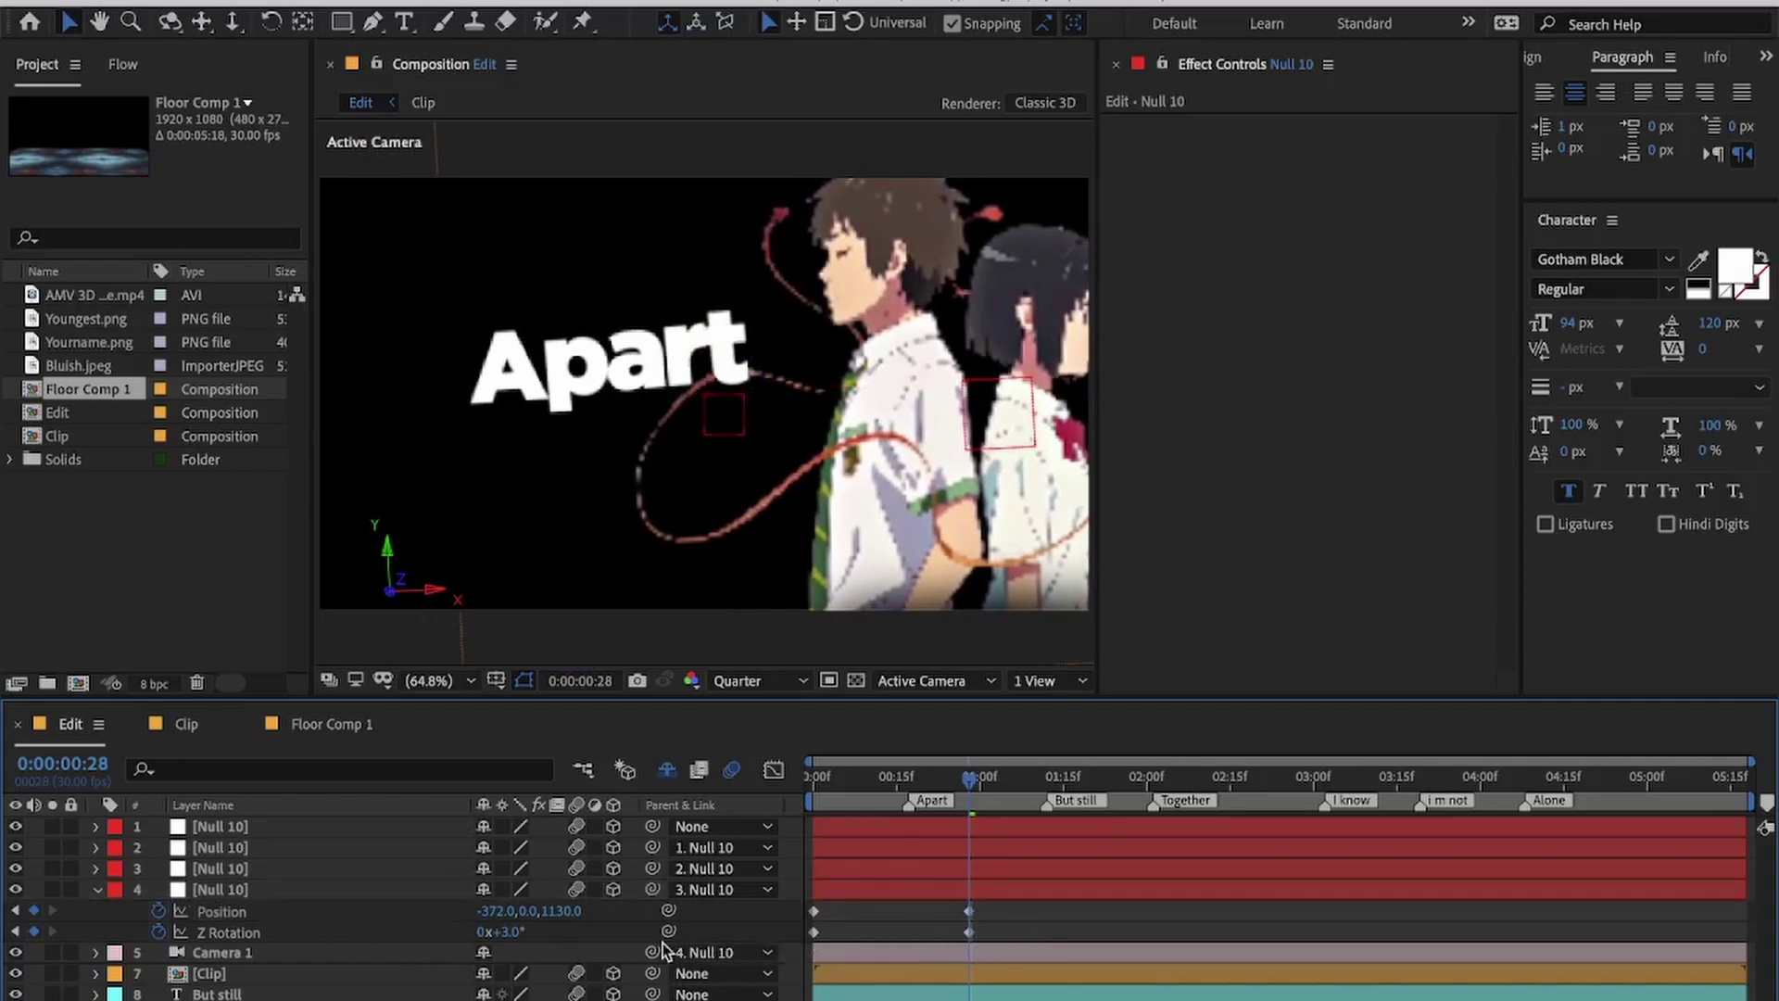
Step: Preview the camera move, and change the null's first keyframes to Position 104, 0, 0 and Z Rotation -3°
key("Home")
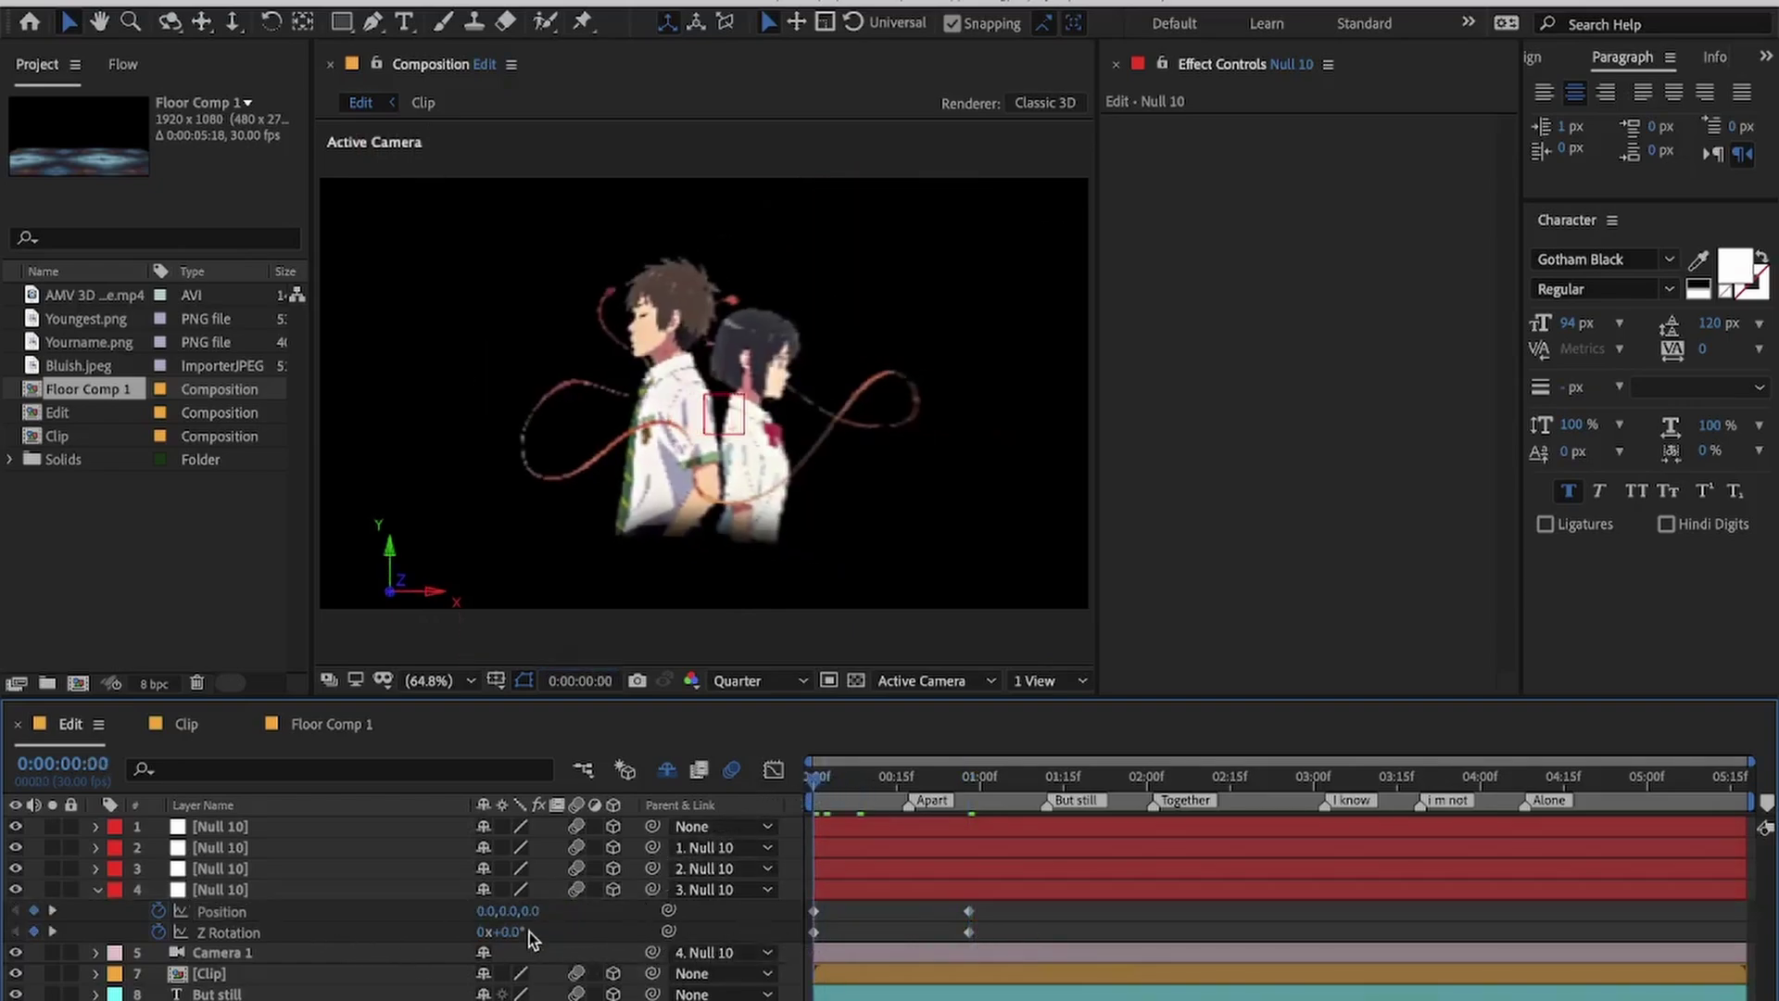
key("space")
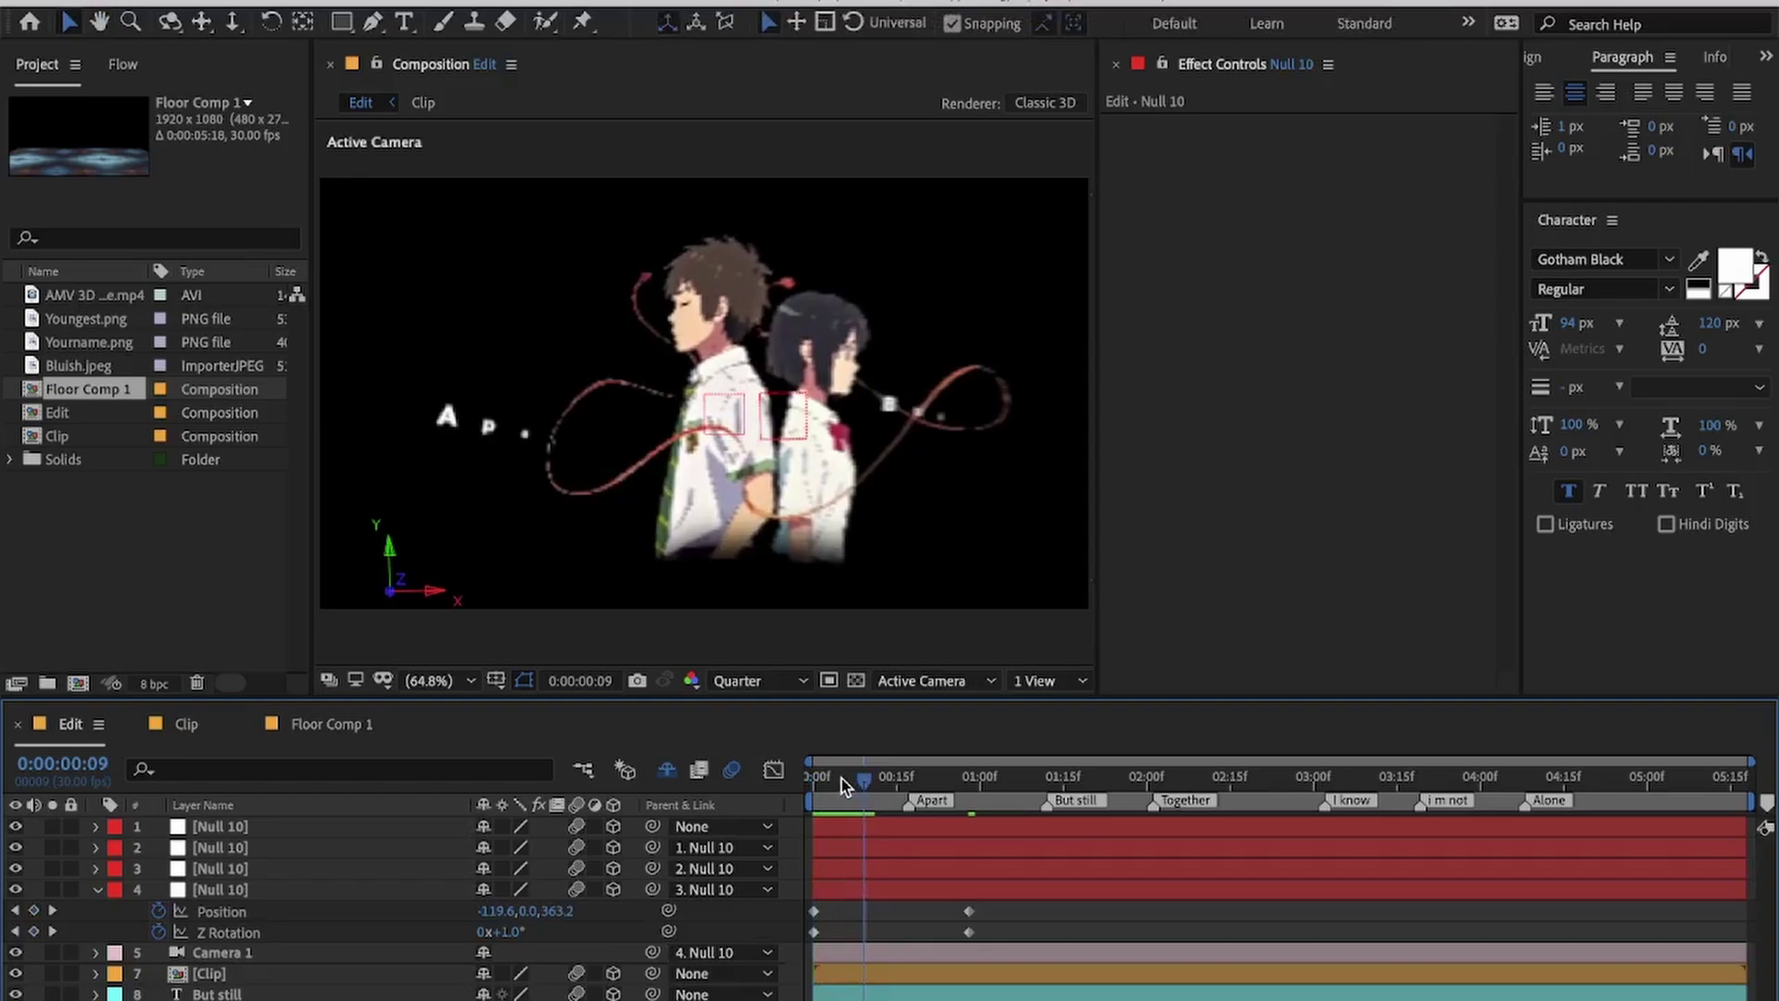
key("space")
key("space")
key("space")
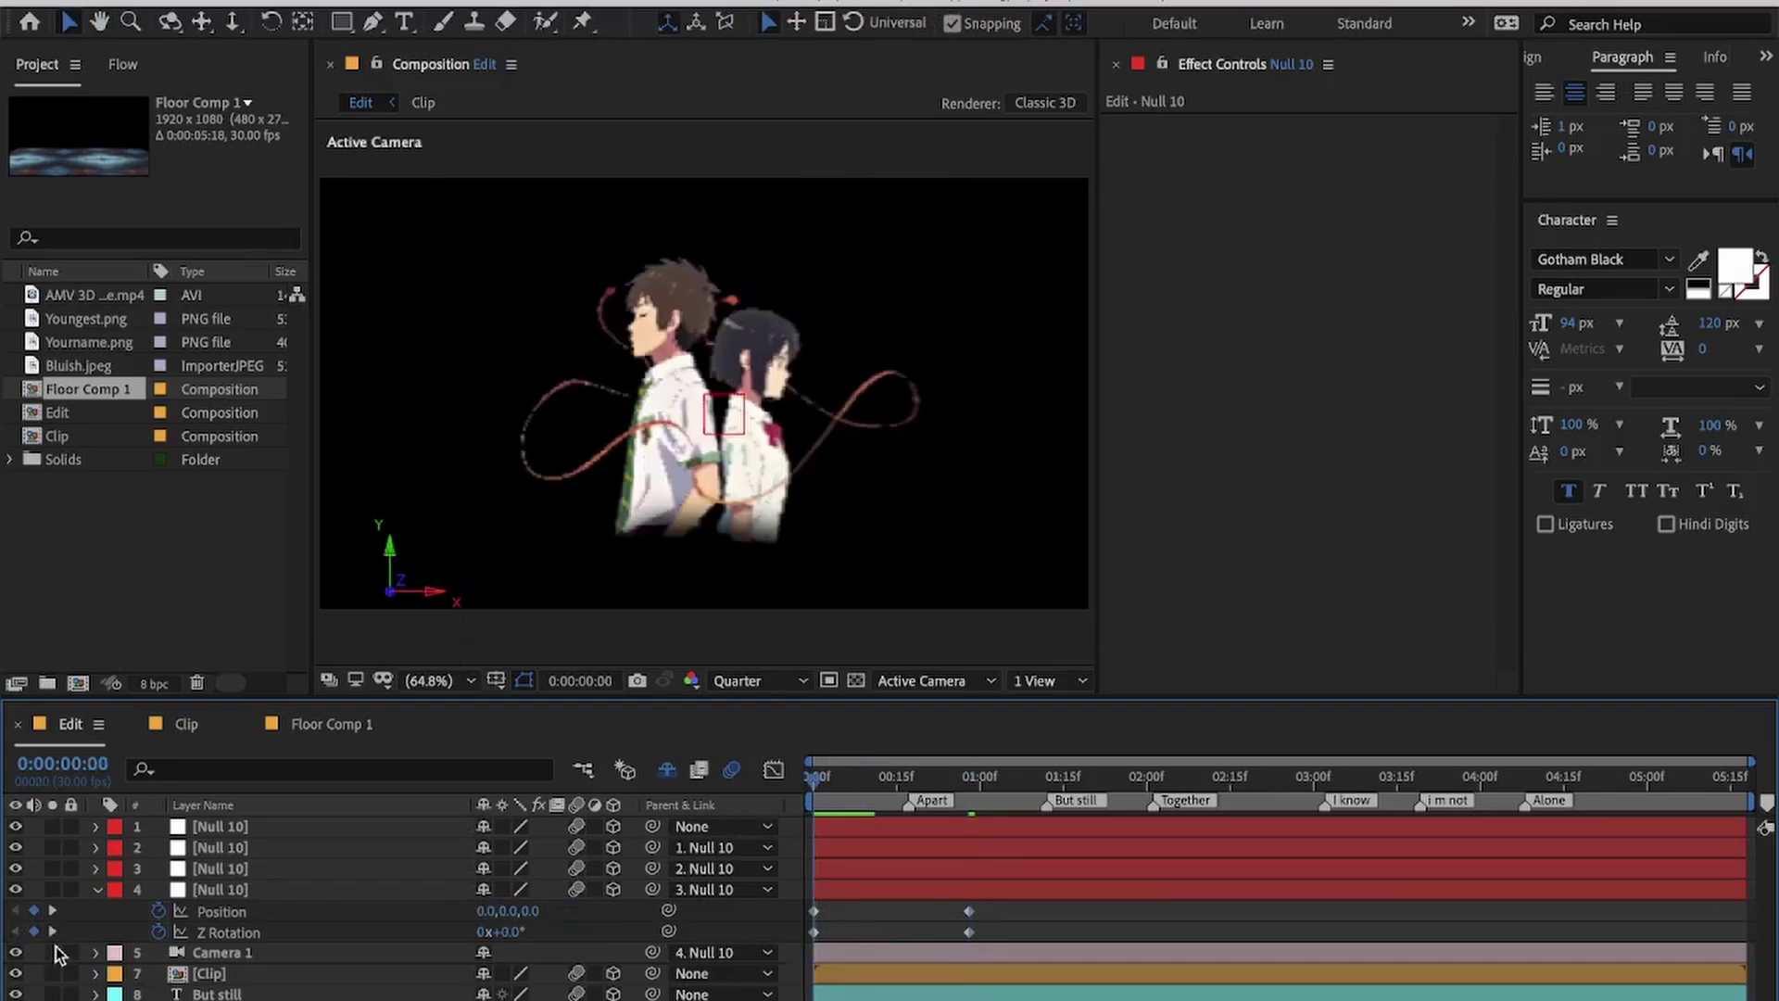
key("Return")
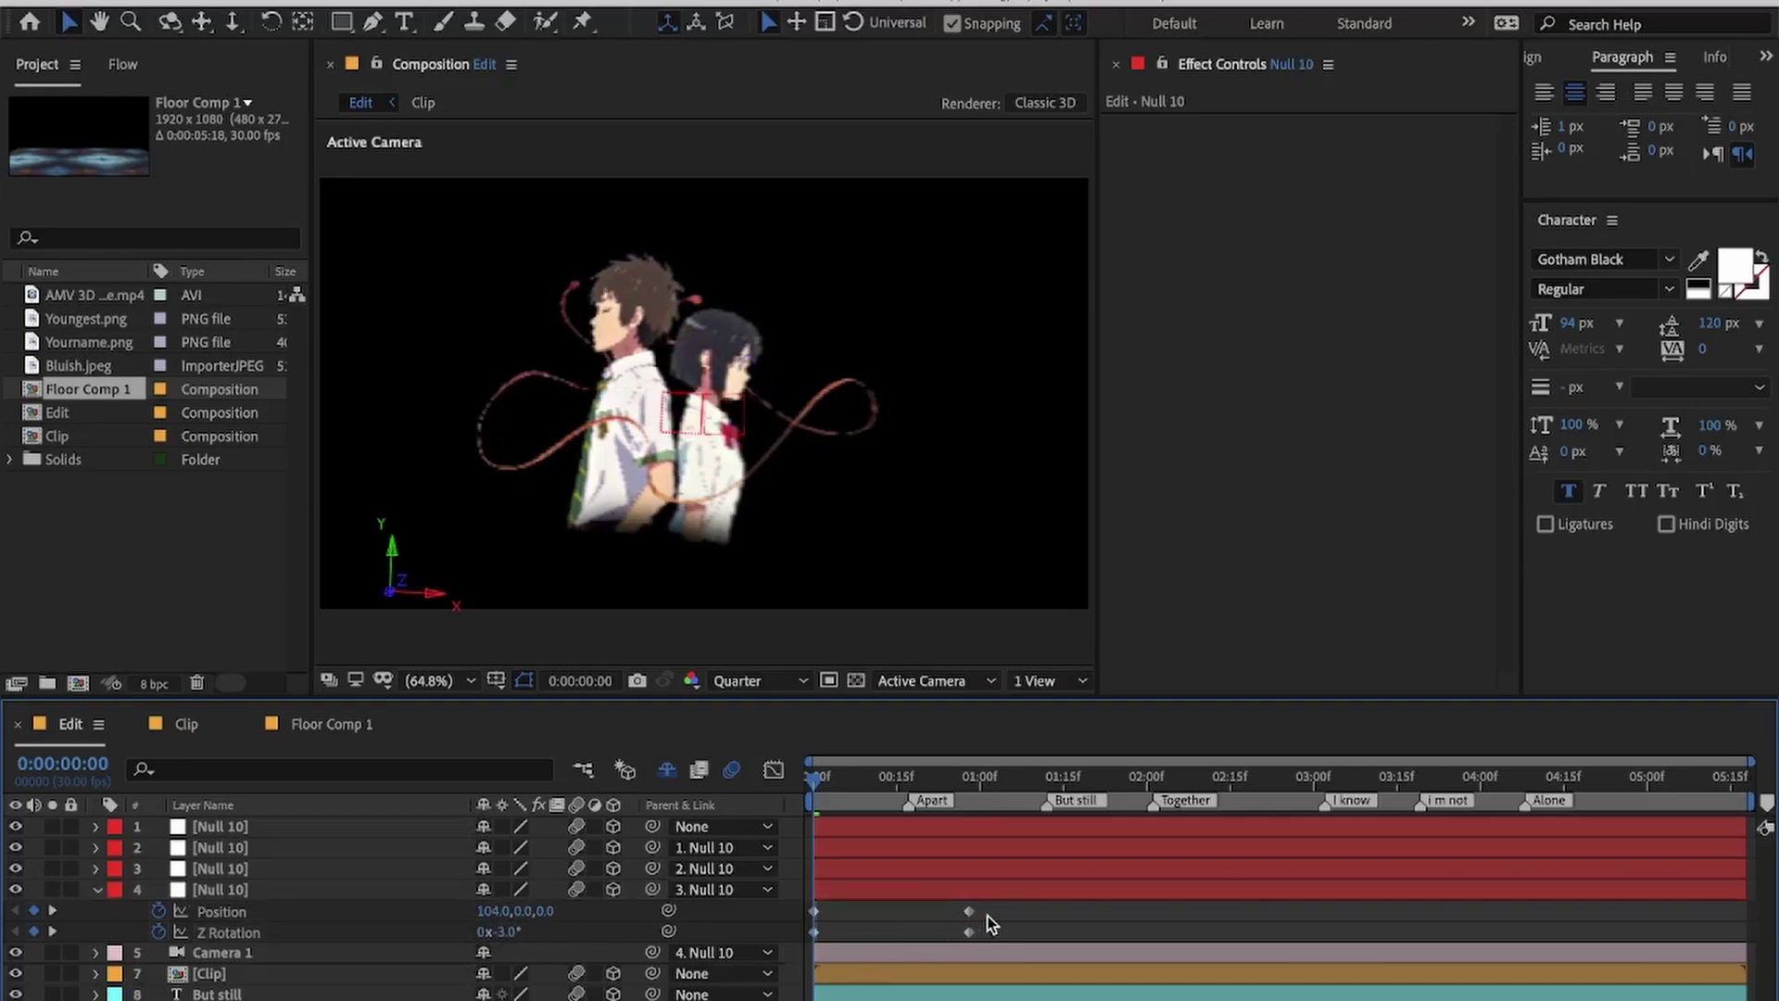
Step: Apply Easy Ease to all Position and Z Rotation keyframes on the camera's parent null and show the Position speed graph
left_click_drag(1000, 906, 788, 951)
key("F9")
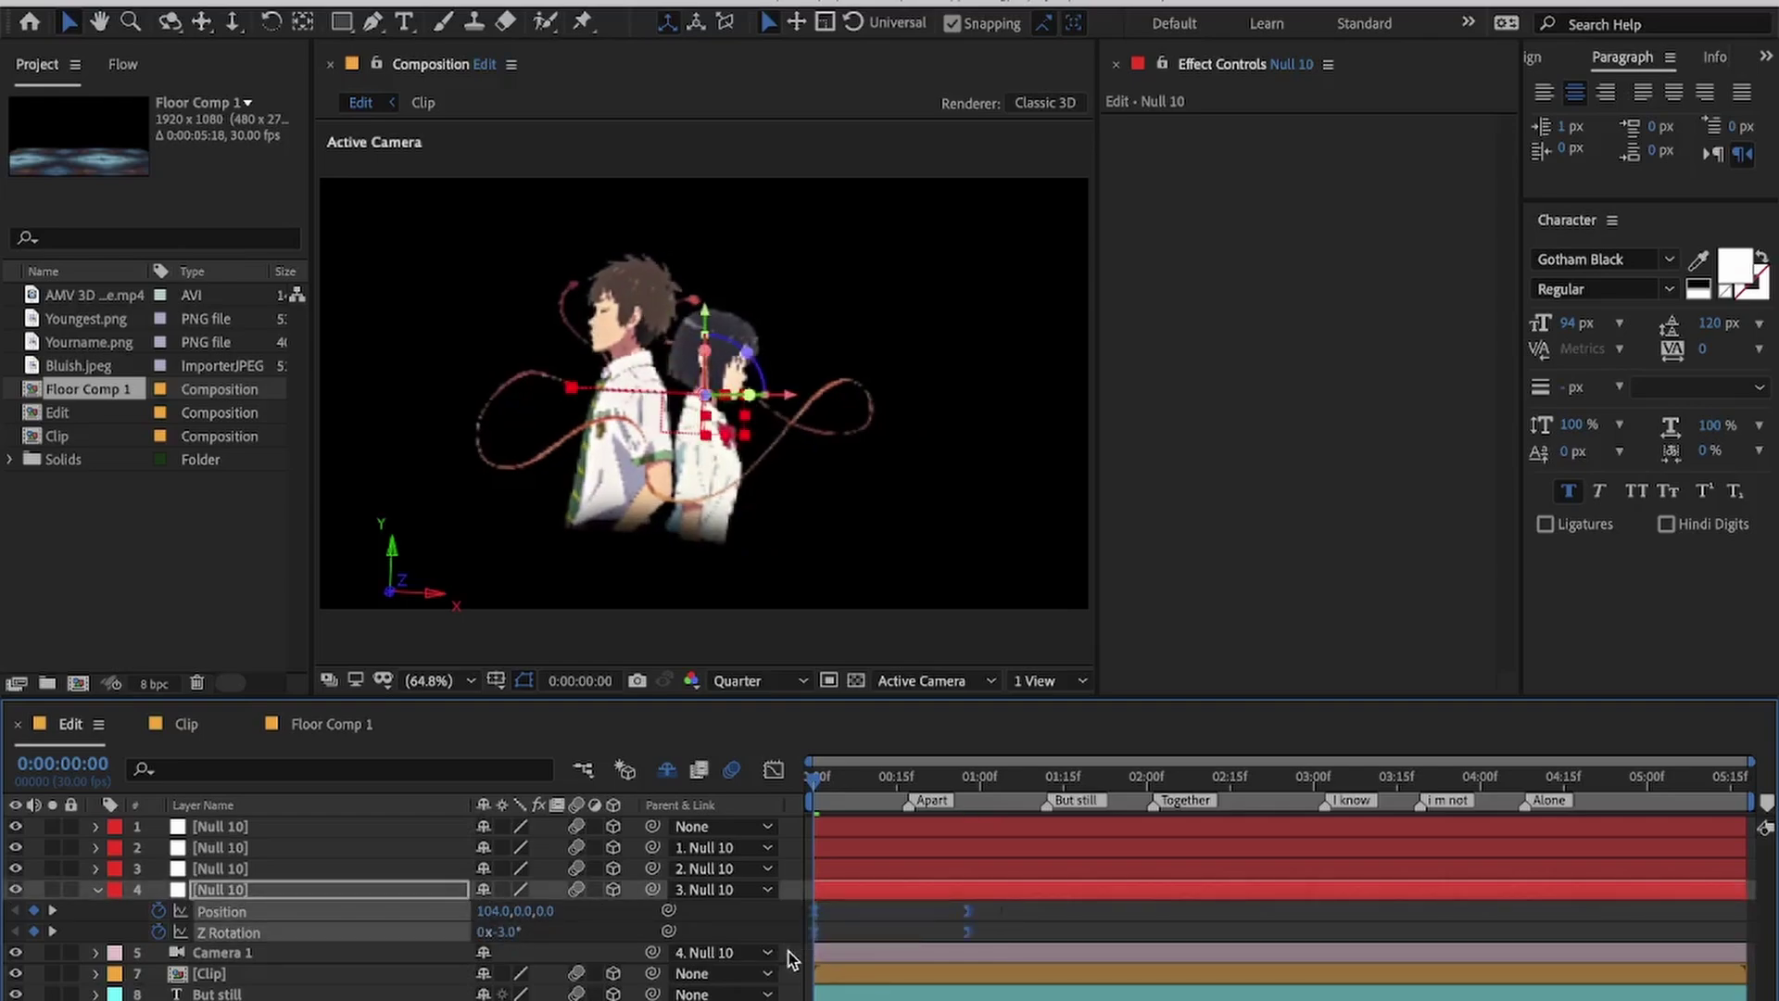
key("F2")
left_click(774, 770)
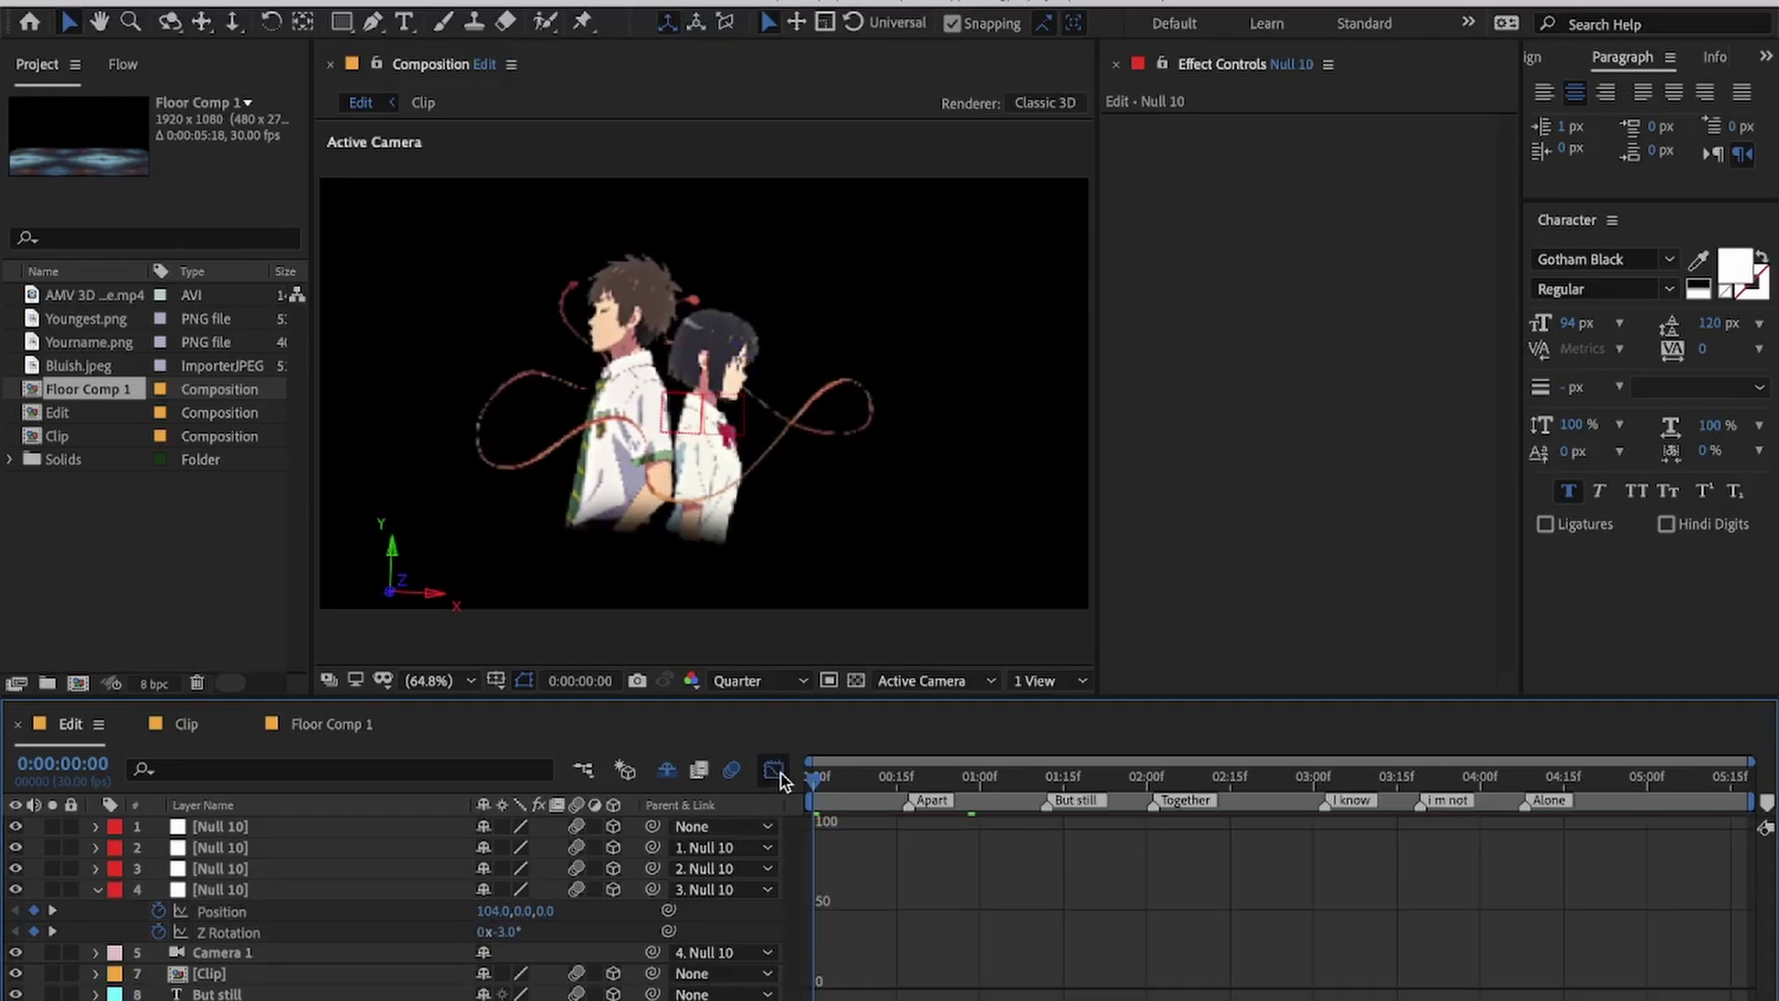
left_click(314, 914)
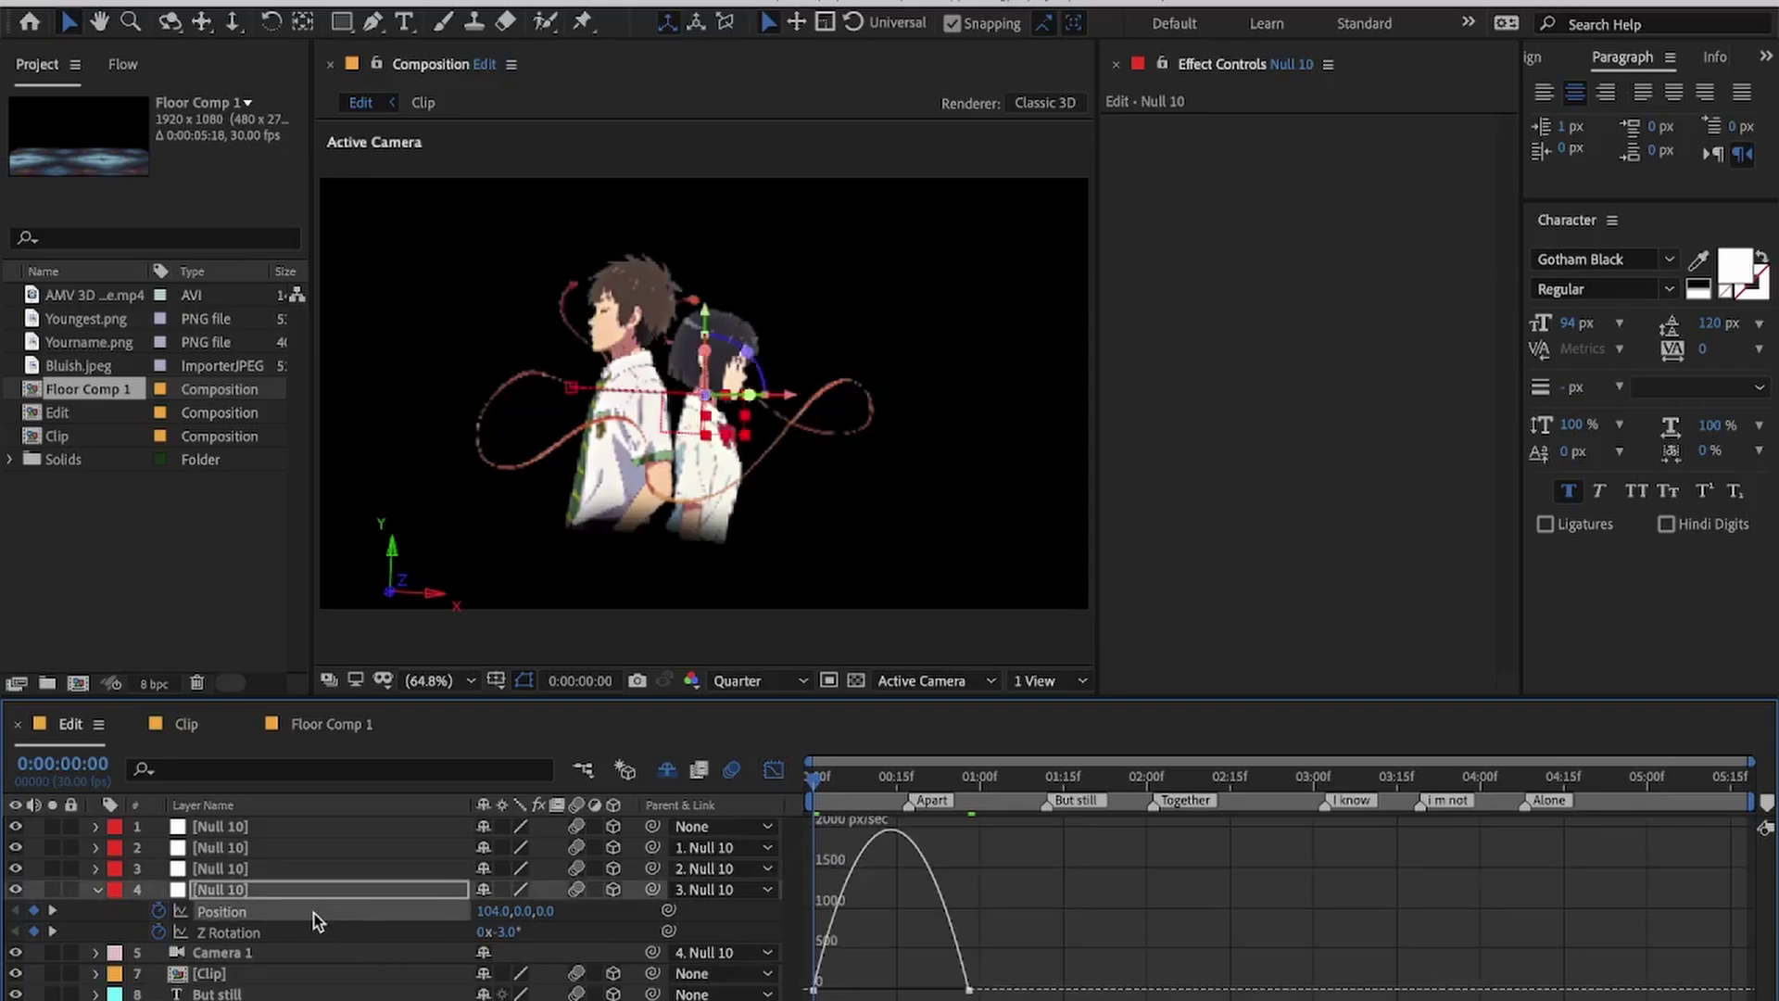
right_click(934, 937)
left_click(1020, 806)
right_click(904, 875)
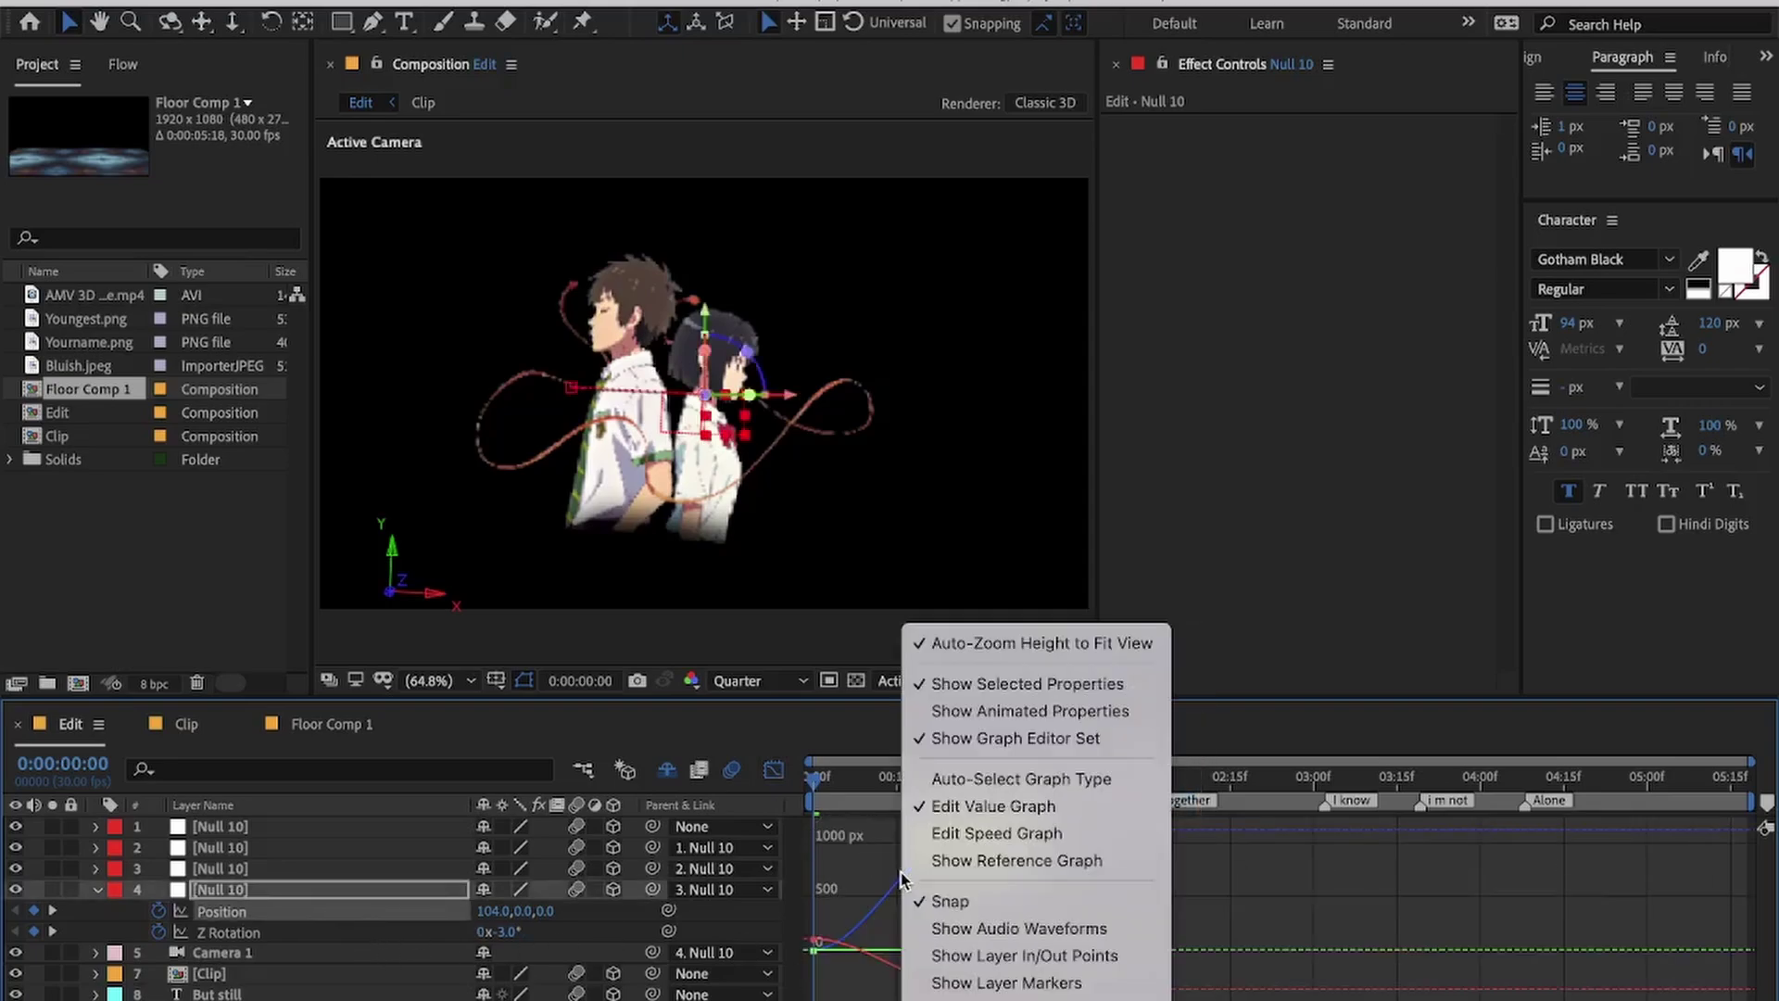
left_click(985, 836)
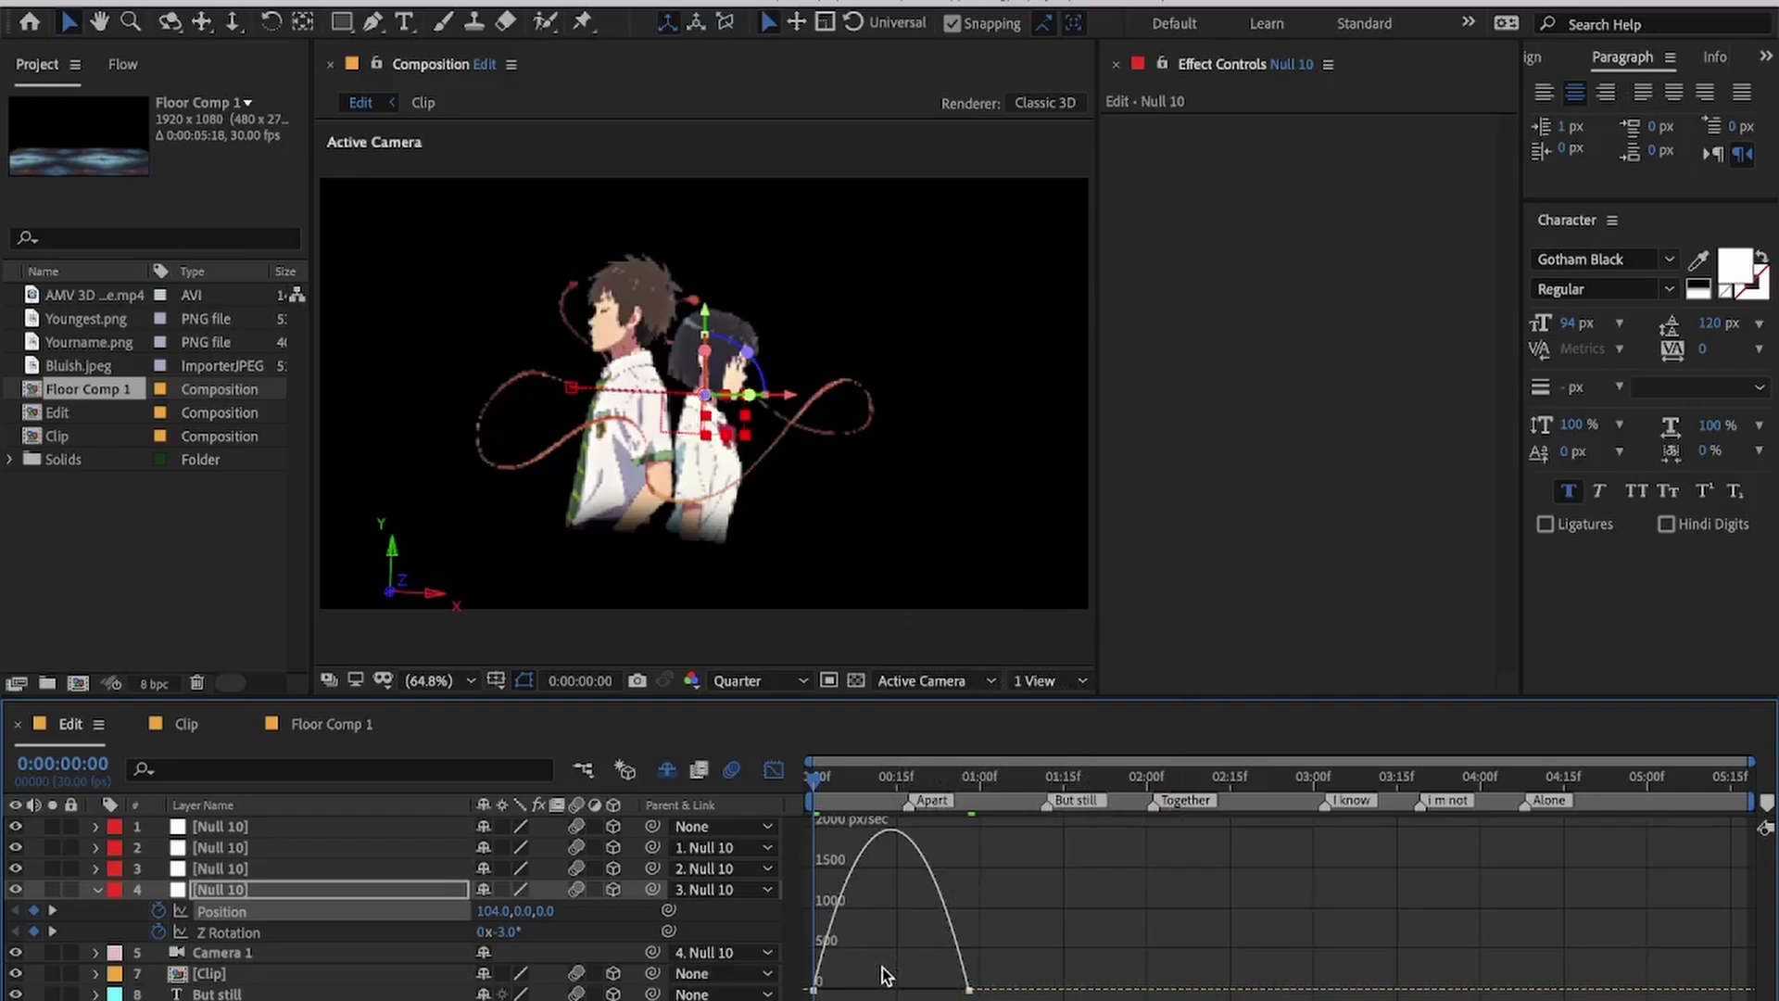
Step: Reshape the parent null's Position and Z Rotation speed curves to start fast and decelerate gradually, and preview the move
left_click_drag(838, 989, 891, 991)
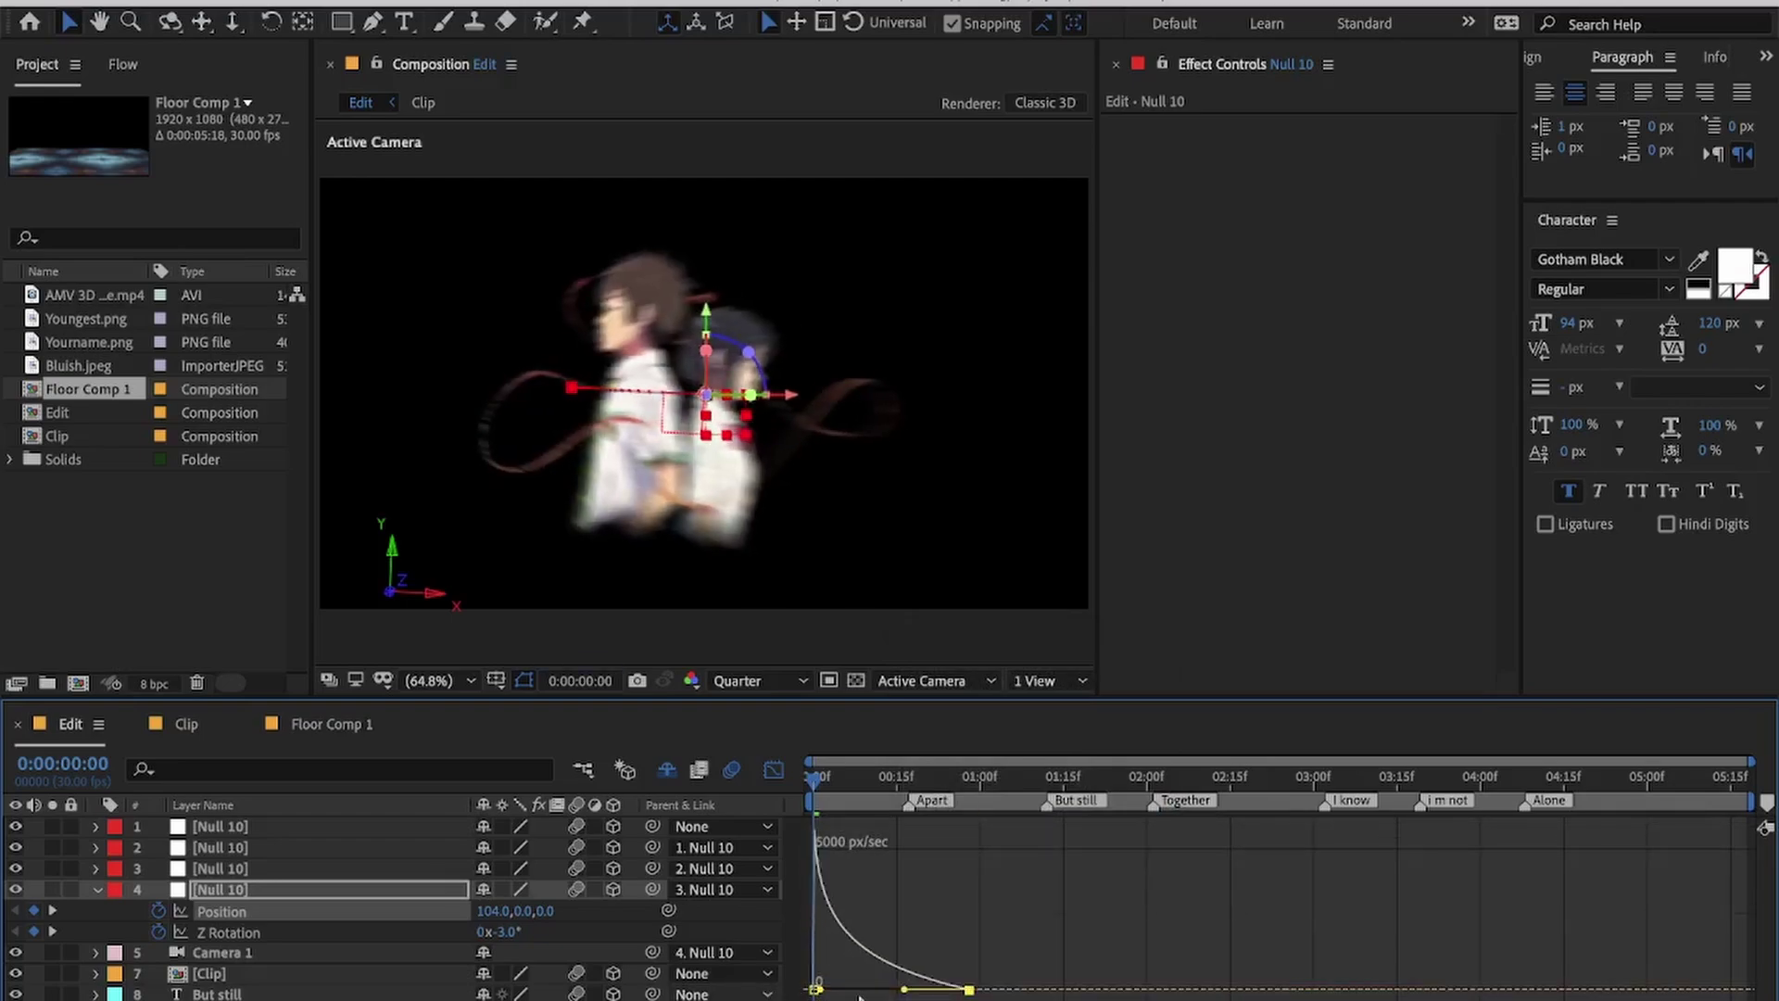
left_click(361, 936)
left_click_drag(840, 992, 895, 993)
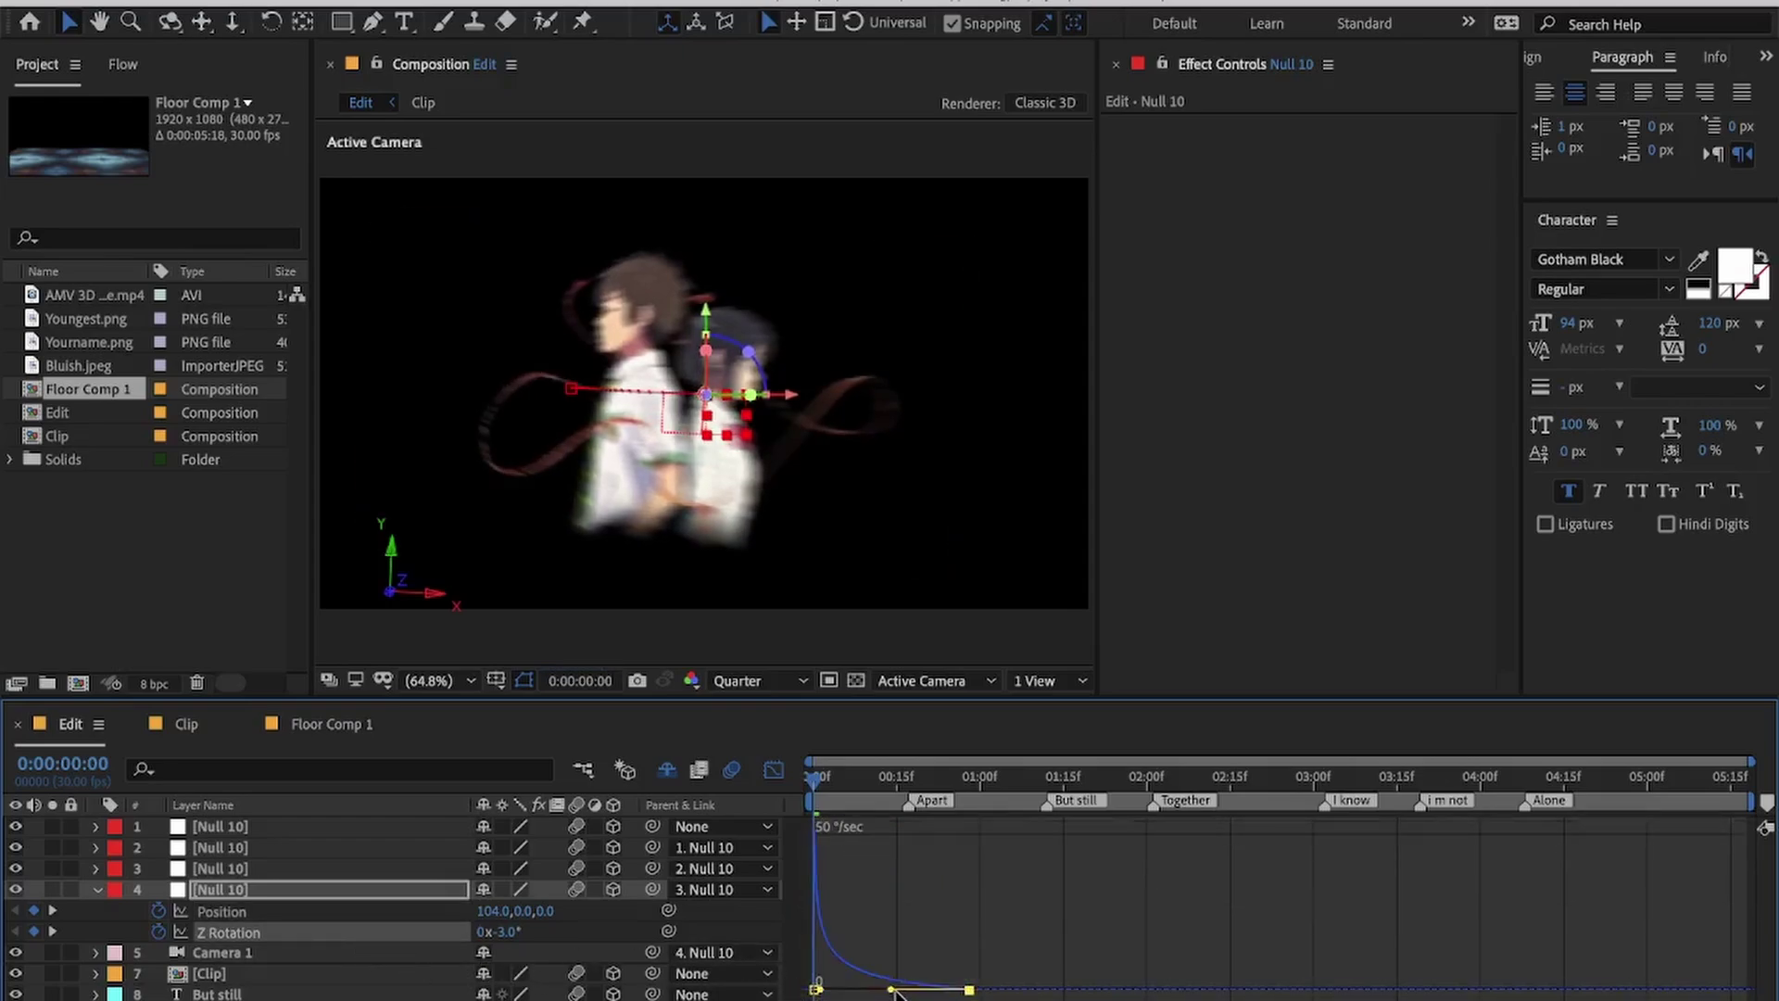
left_click(781, 773)
key("space")
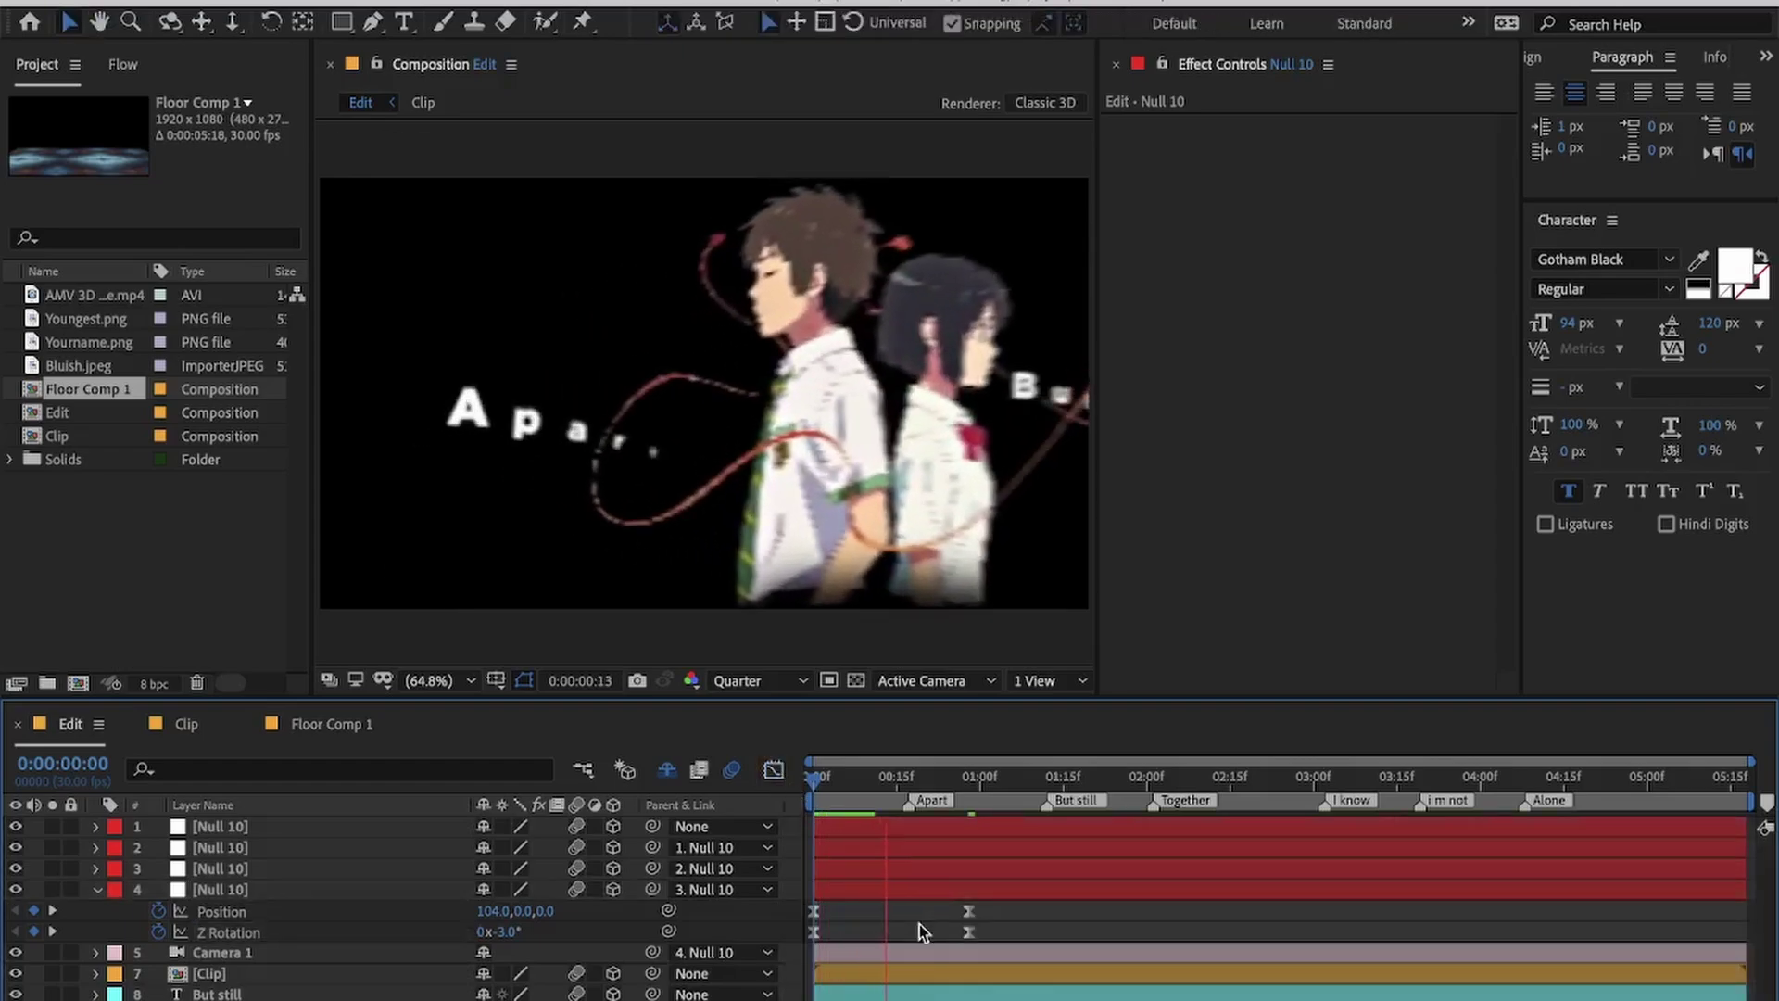
key("space")
Step: Shift the But still text layer slightly later in time and preview the opening
left_click_drag(873, 994, 912, 994)
left_click_drag(844, 780, 764, 810)
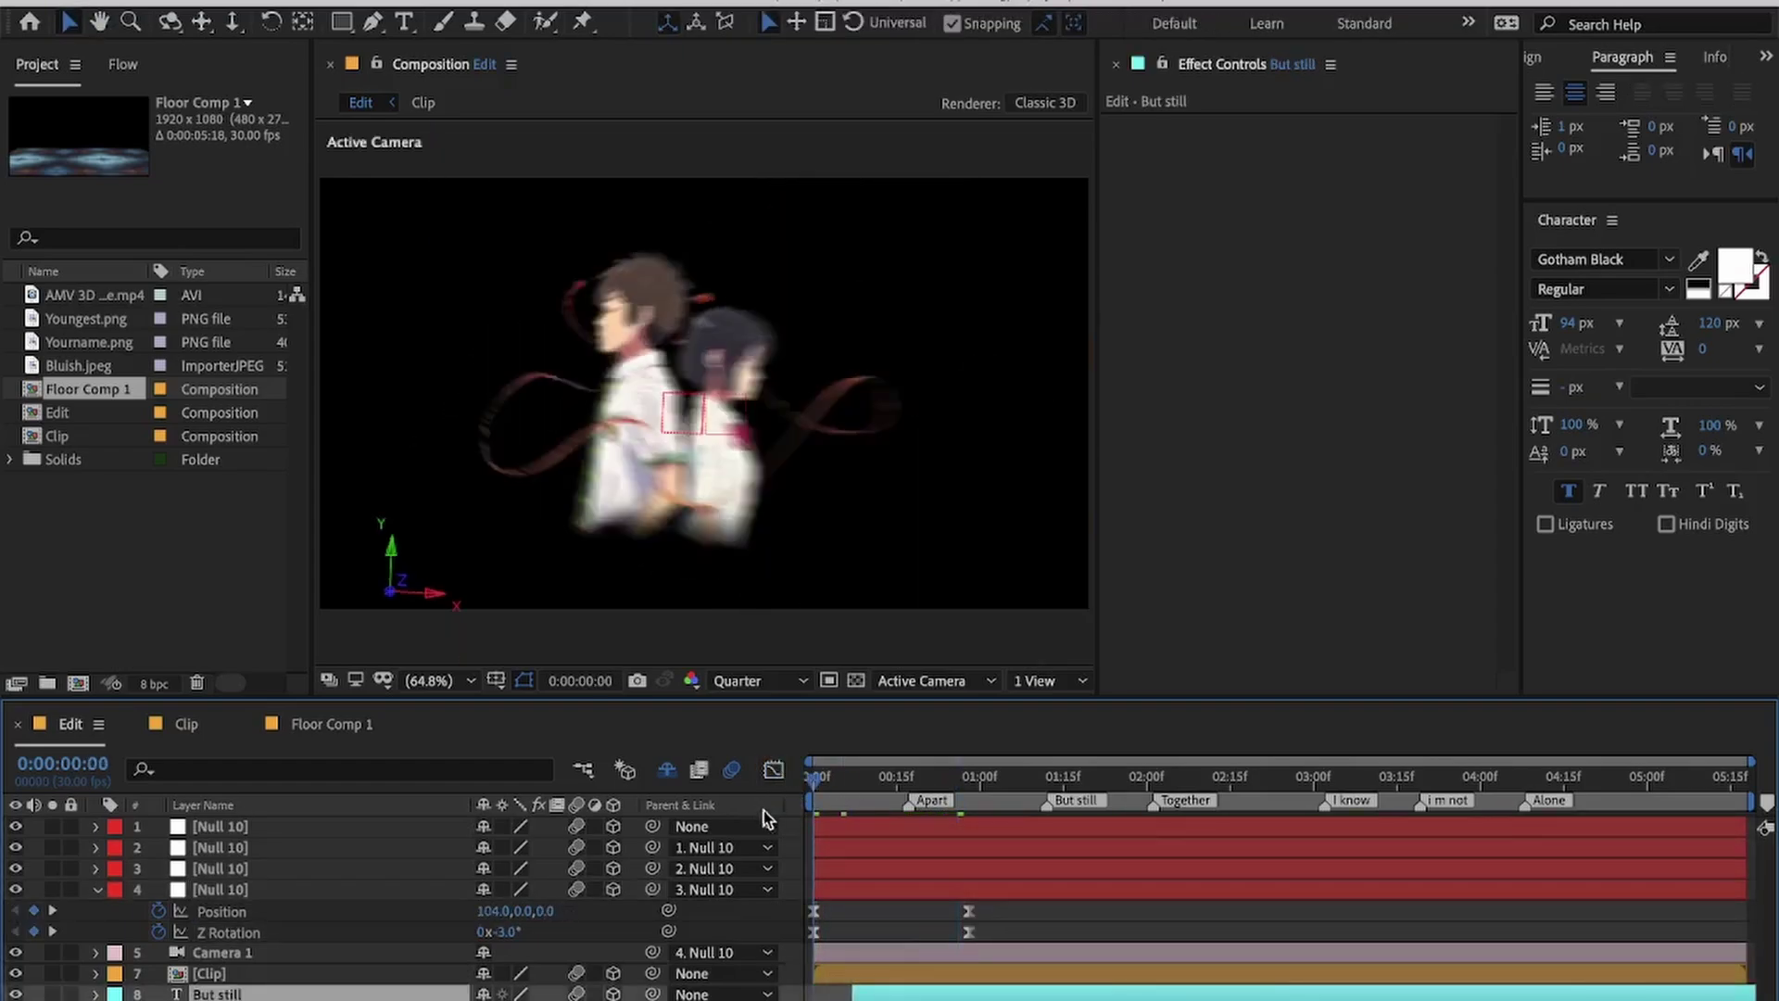
key("space")
key("space")
left_click_drag(844, 784, 804, 804)
key("space")
key("space")
Step: At 0:00:00:28, set the camera's parent null Position X to -272, preview the move and save the project
left_click(971, 787)
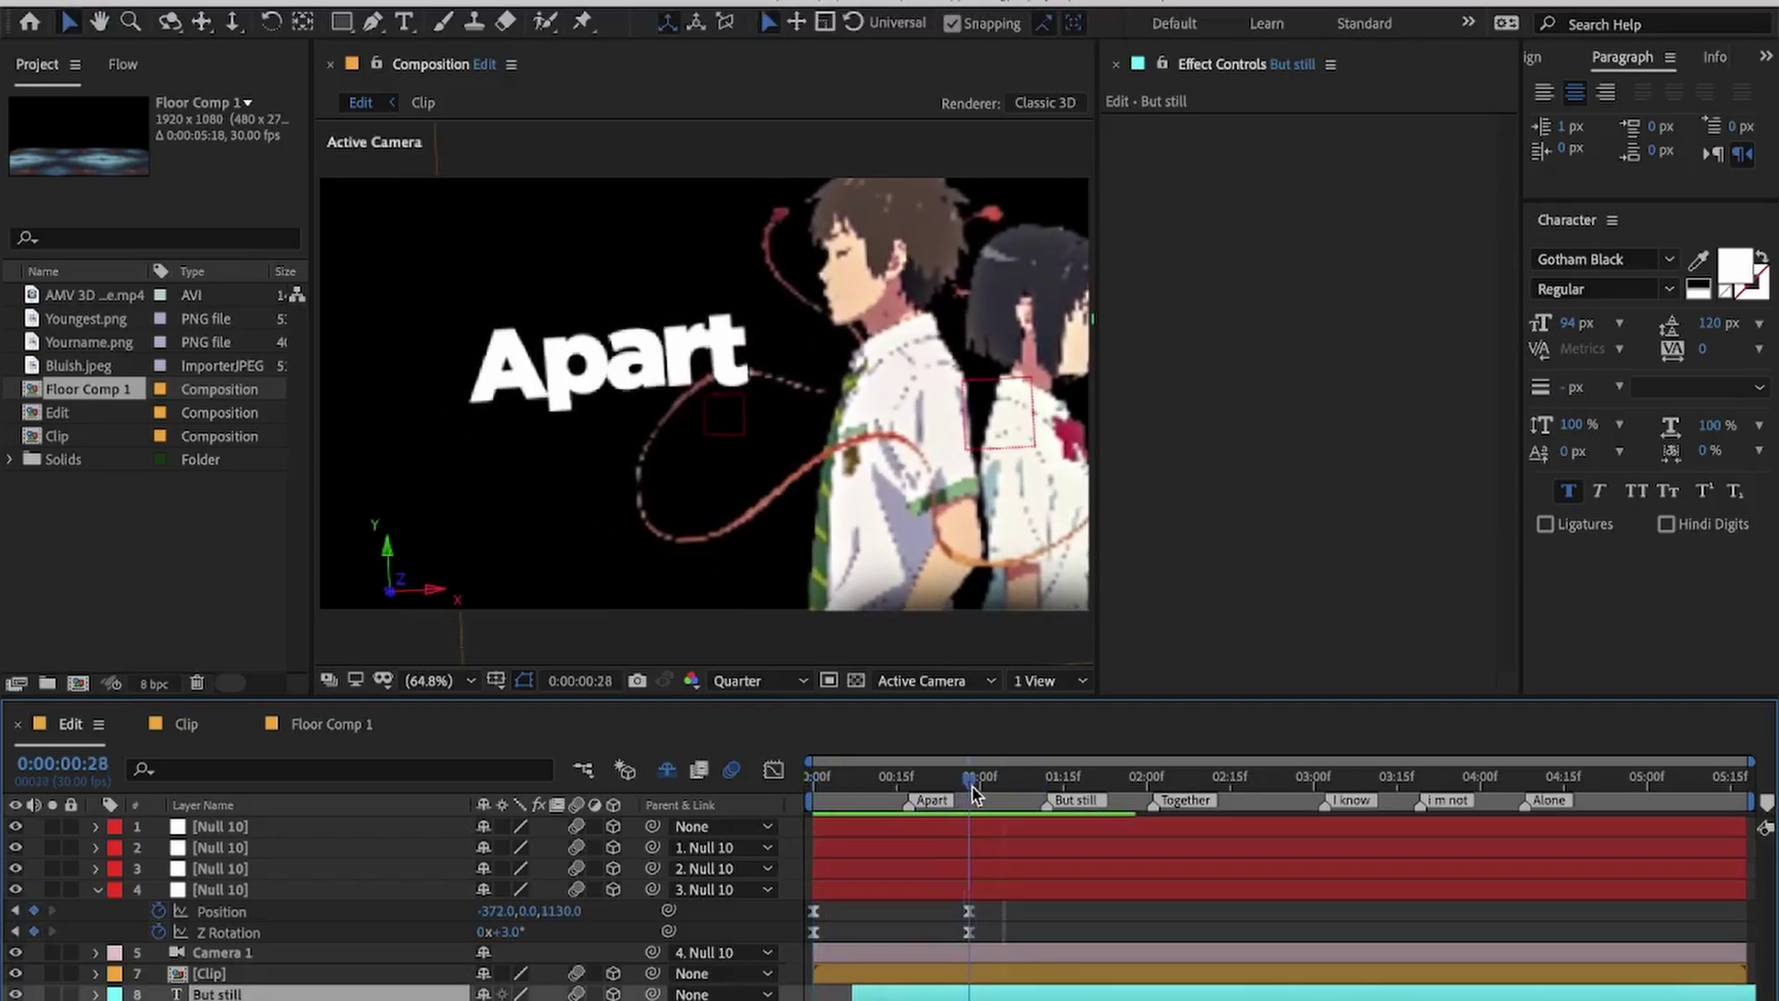
left_click_drag(493, 912, 650, 930)
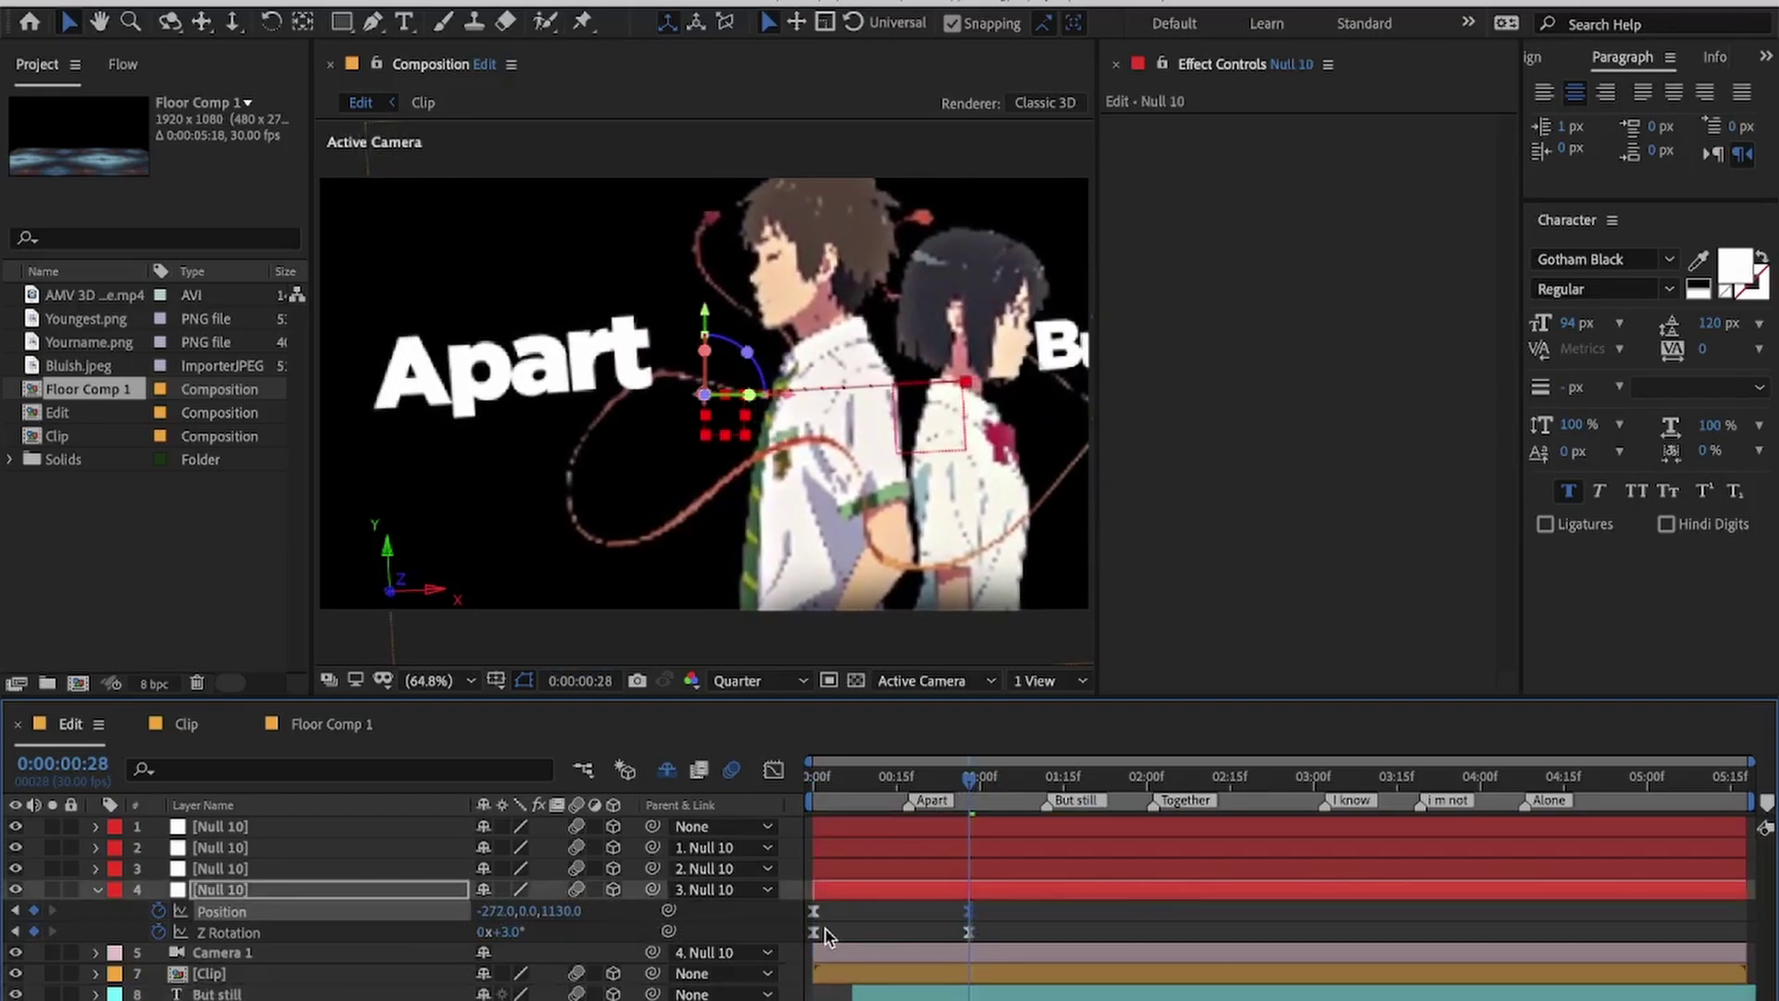
key("Home")
key("space")
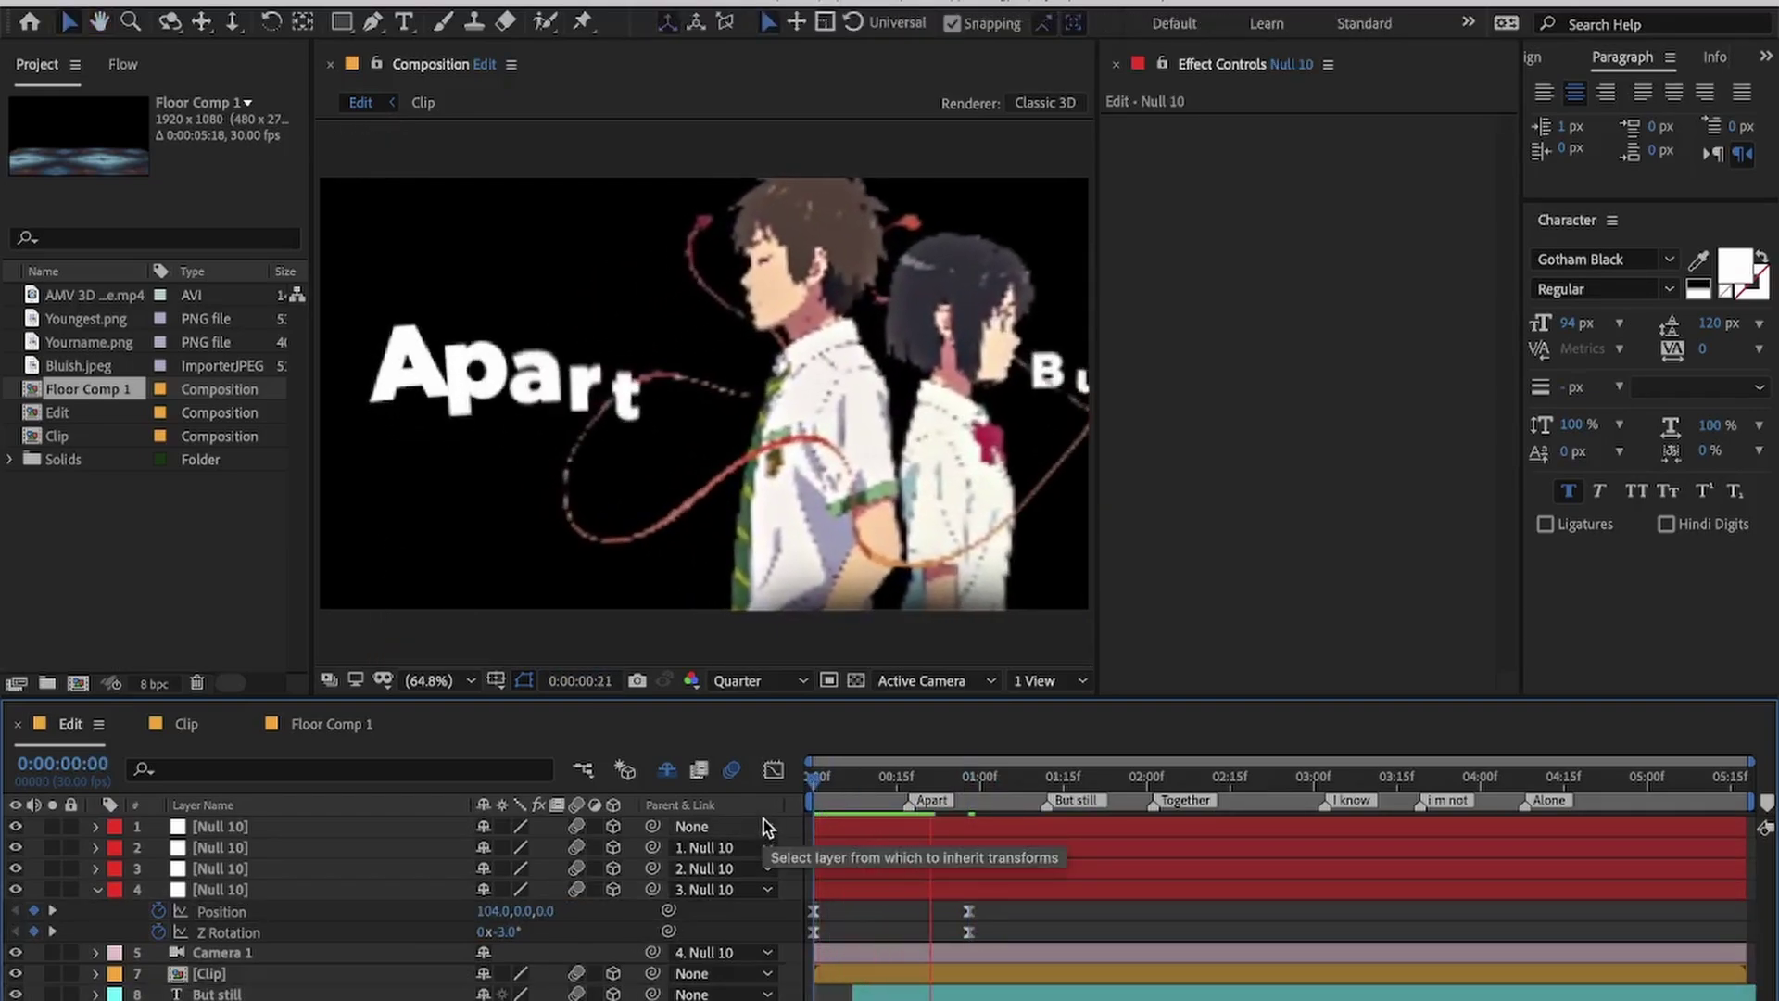
key("space")
key("super+s")
Step: Add Position and Z Rotation keyframes to the third null at 0:00:00:16 and show only its keyframed properties
left_click(987, 871)
left_click(903, 783)
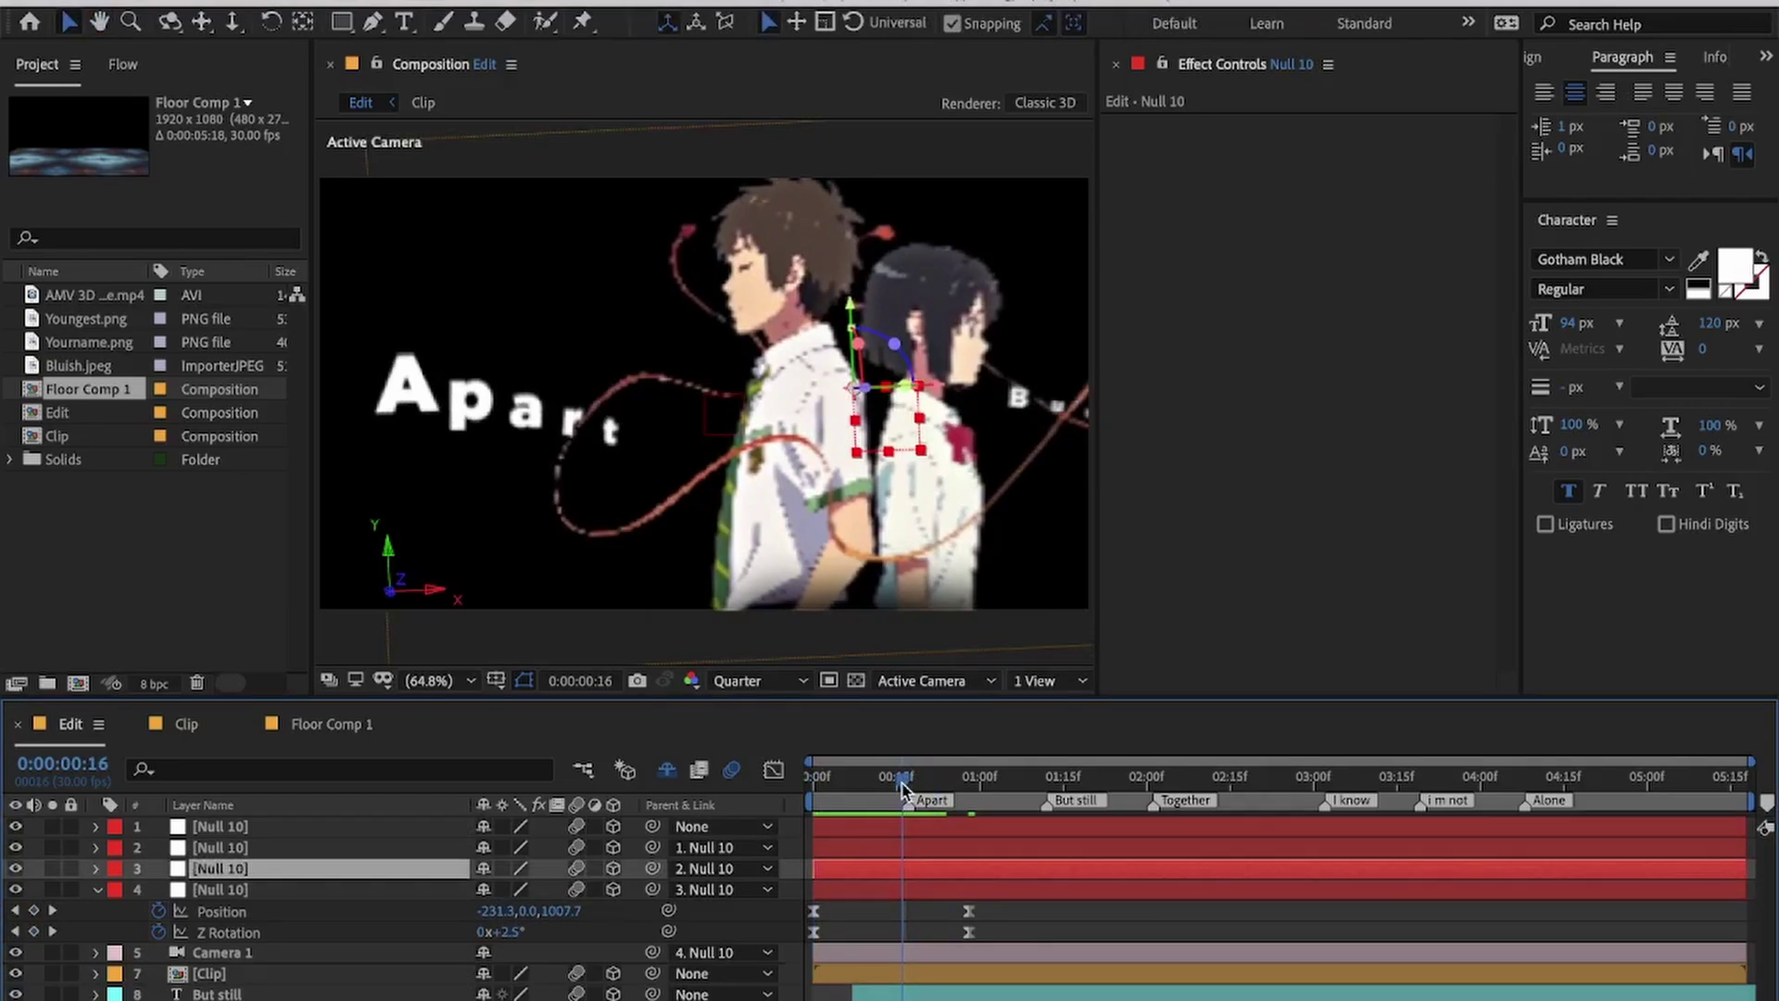
key("p")
key("shift+r")
left_click(158, 889)
left_click(158, 974)
key("u")
Step: At 0:00:01:25, set the third null's Position to 449, 0, 403 to bring the But still text into frame
key("space")
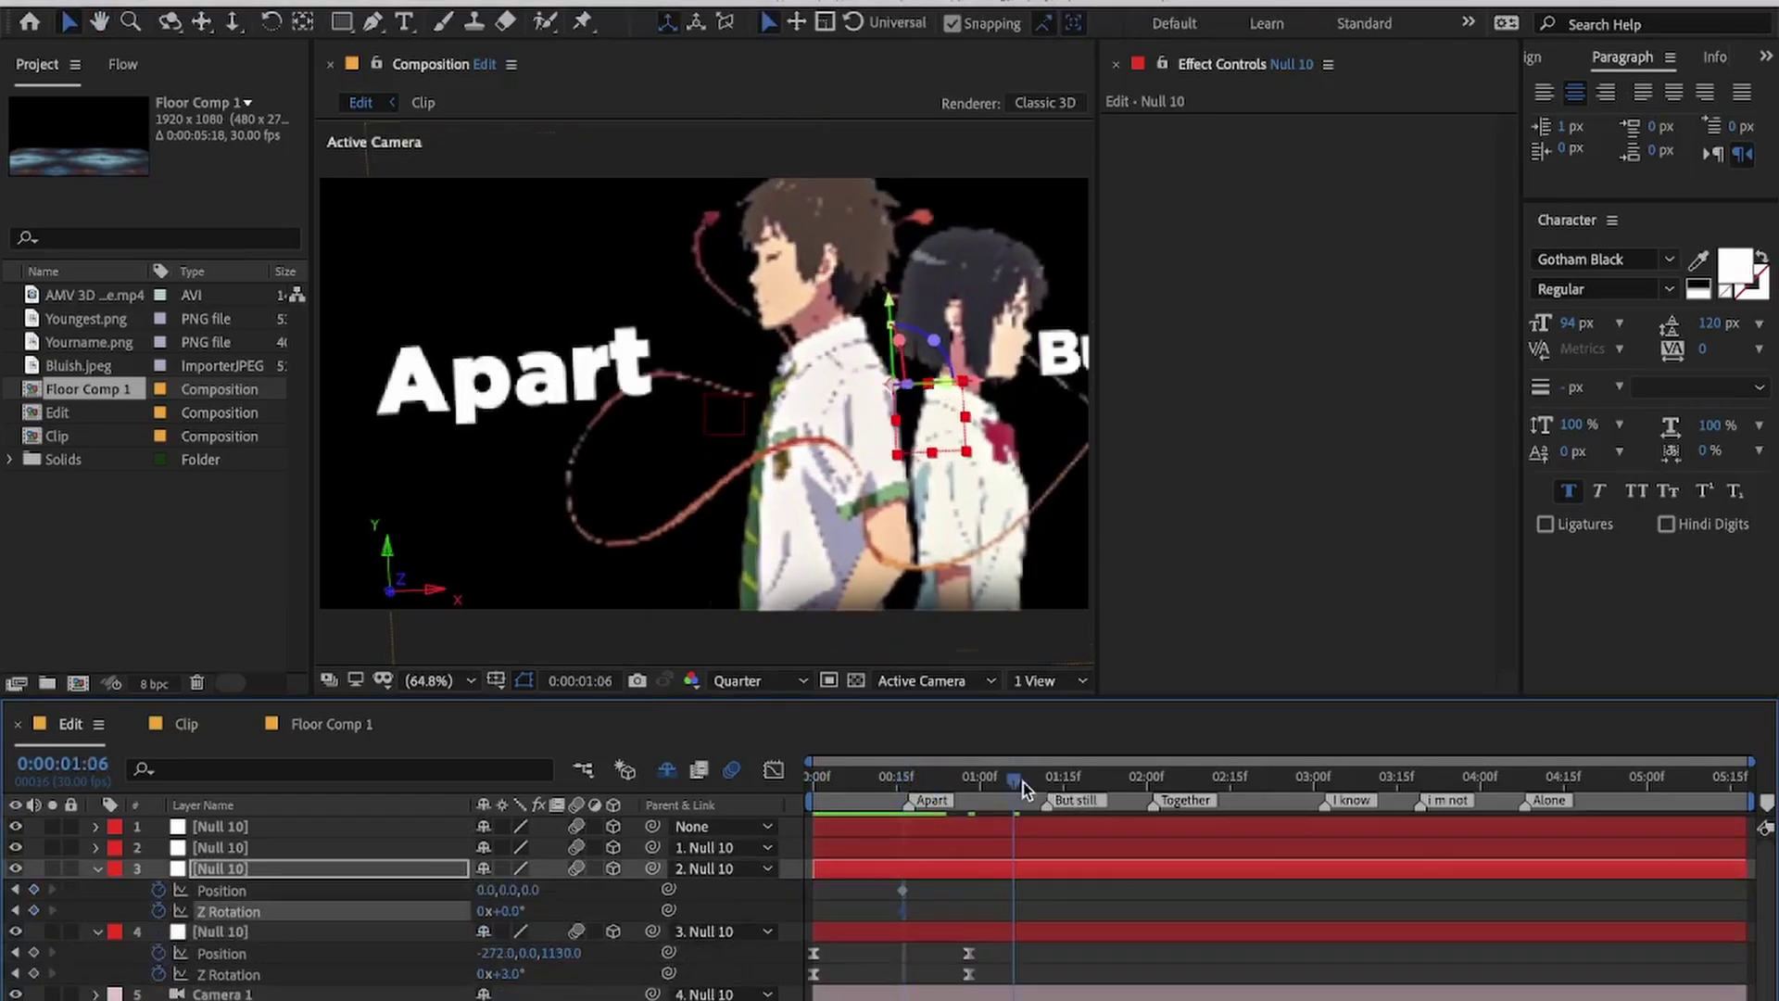
left_click_drag(1073, 783, 1120, 783)
left_click_drag(487, 891, 1065, 907)
left_click_drag(545, 891, 1065, 894)
Step: Push the But still text farther back in depth and set the third null's Position to 502, 0, 519 at 0:00:01:25
scroll(881, 977, "down", 2)
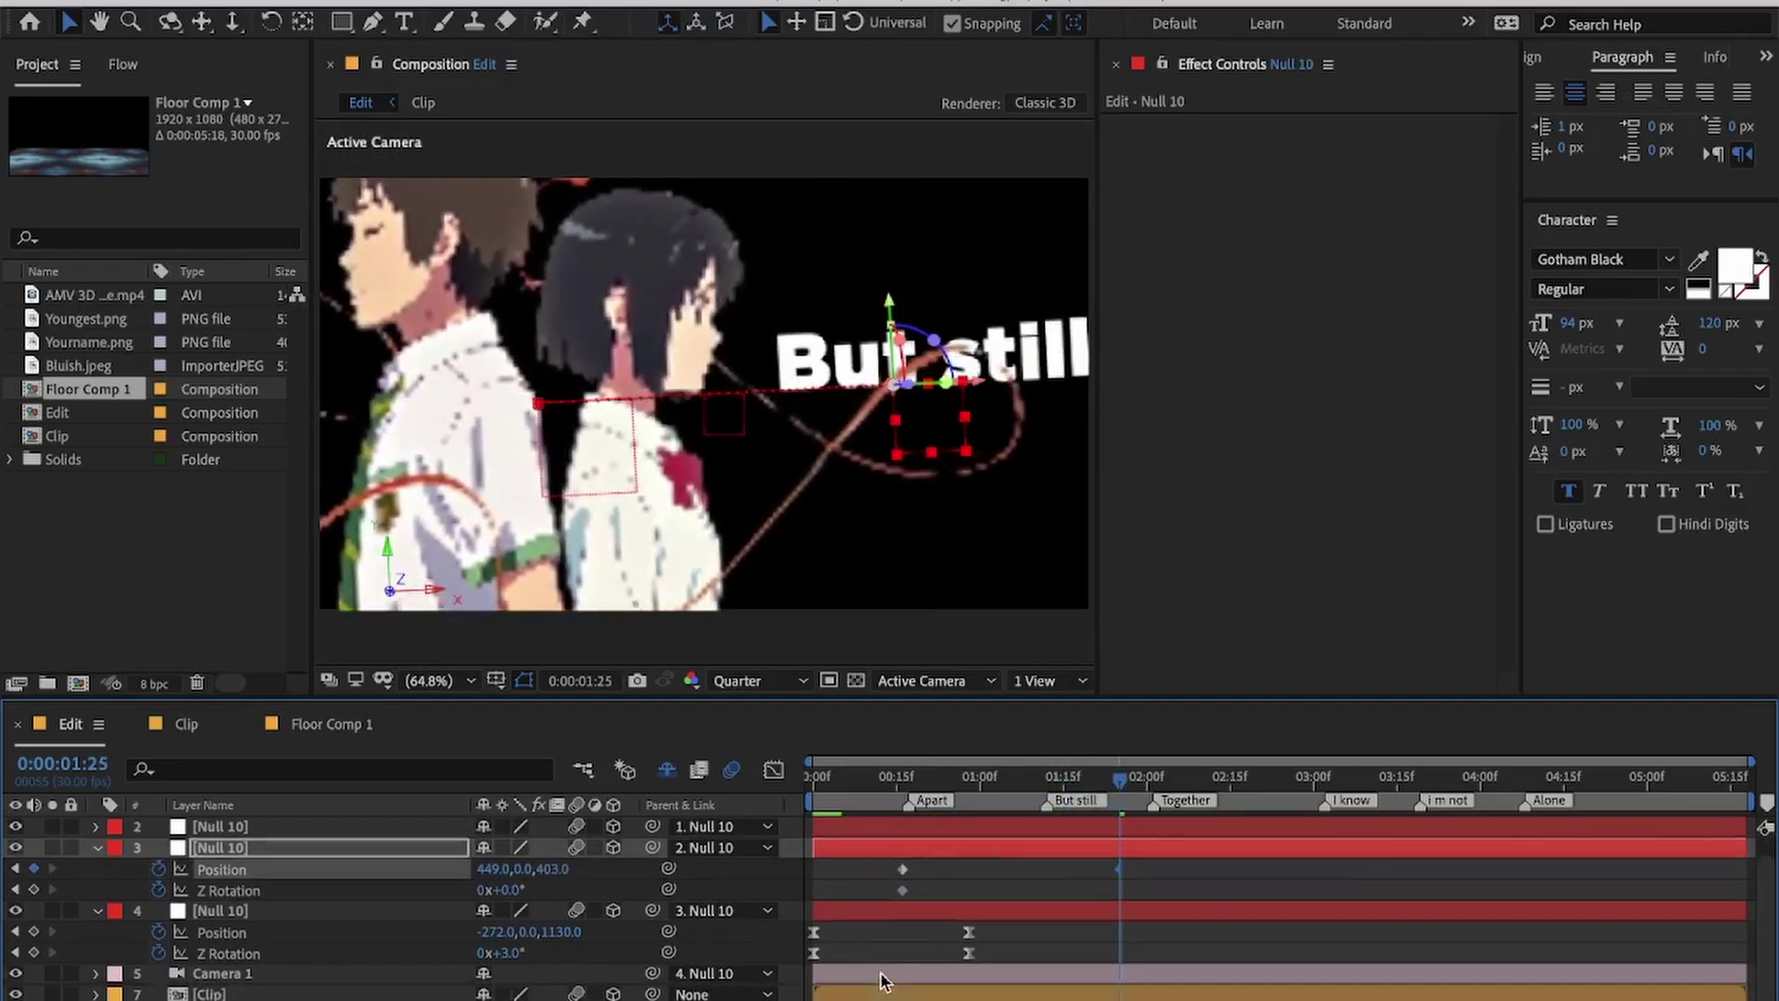
left_click(878, 998)
left_click_drag(561, 1000, 834, 999)
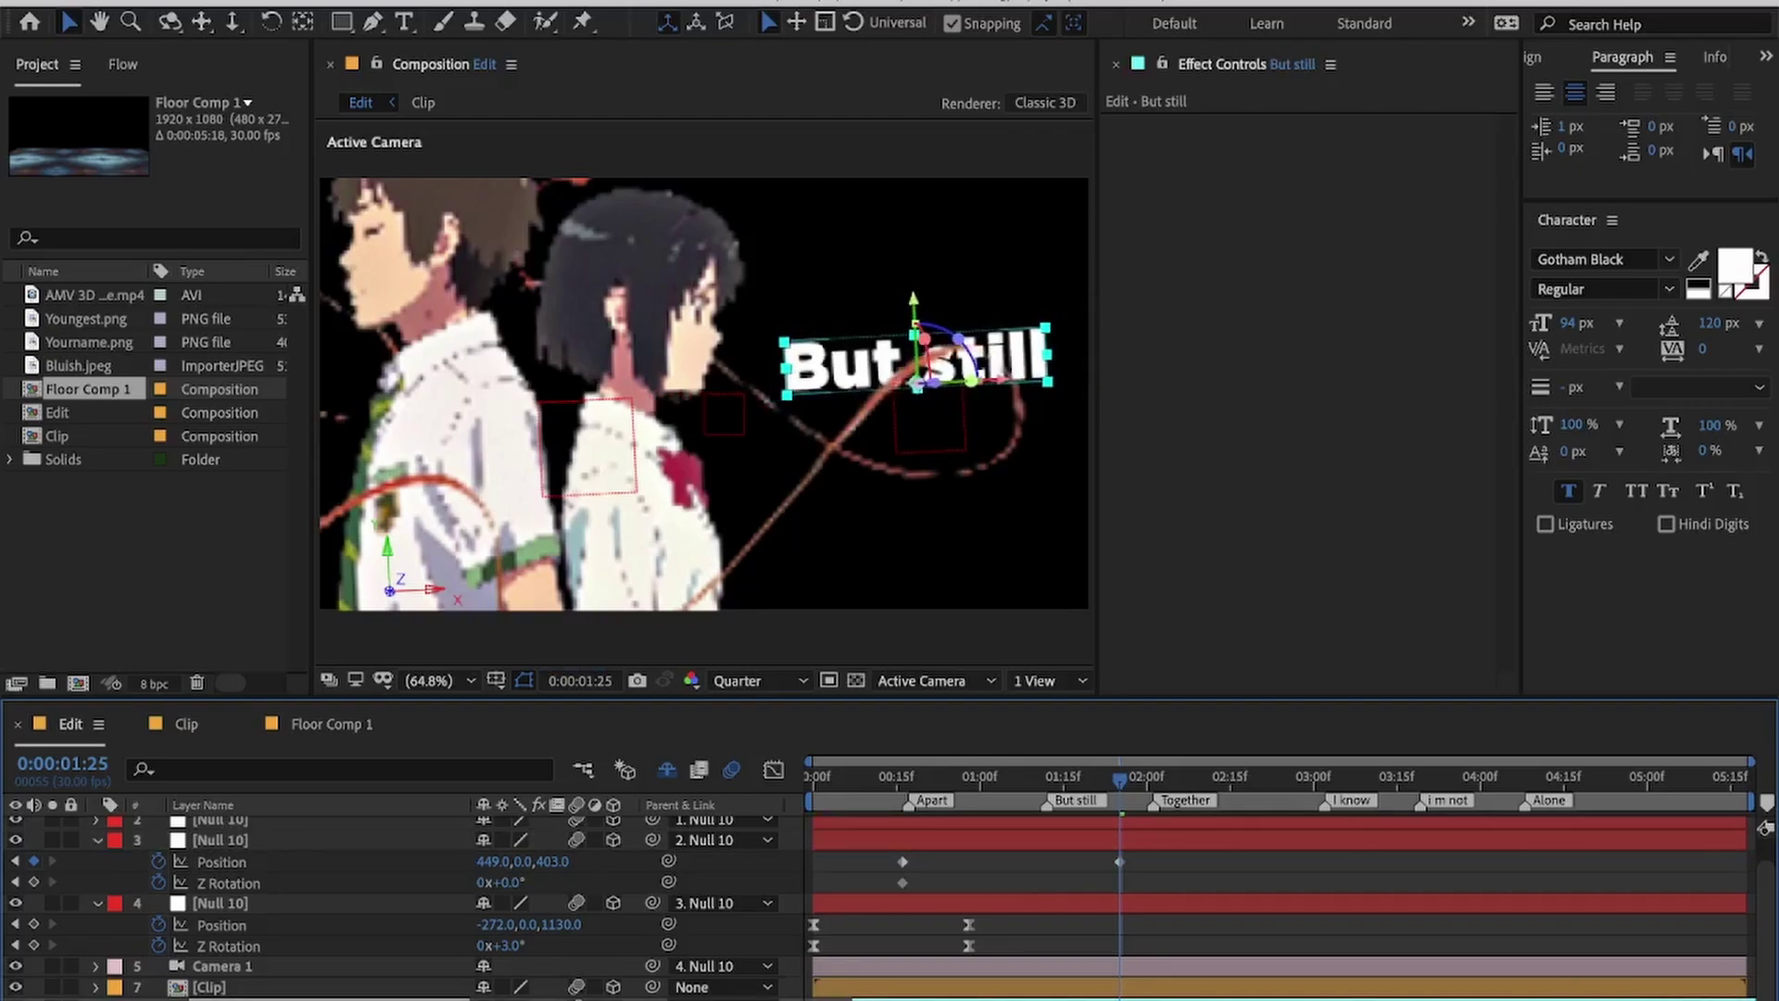
mouse_move(554, 861)
left_mouse_down()
mouse_move(577, 880)
mouse_move(494, 864)
mouse_move(571, 868)
left_mouse_up()
left_click(925, 990)
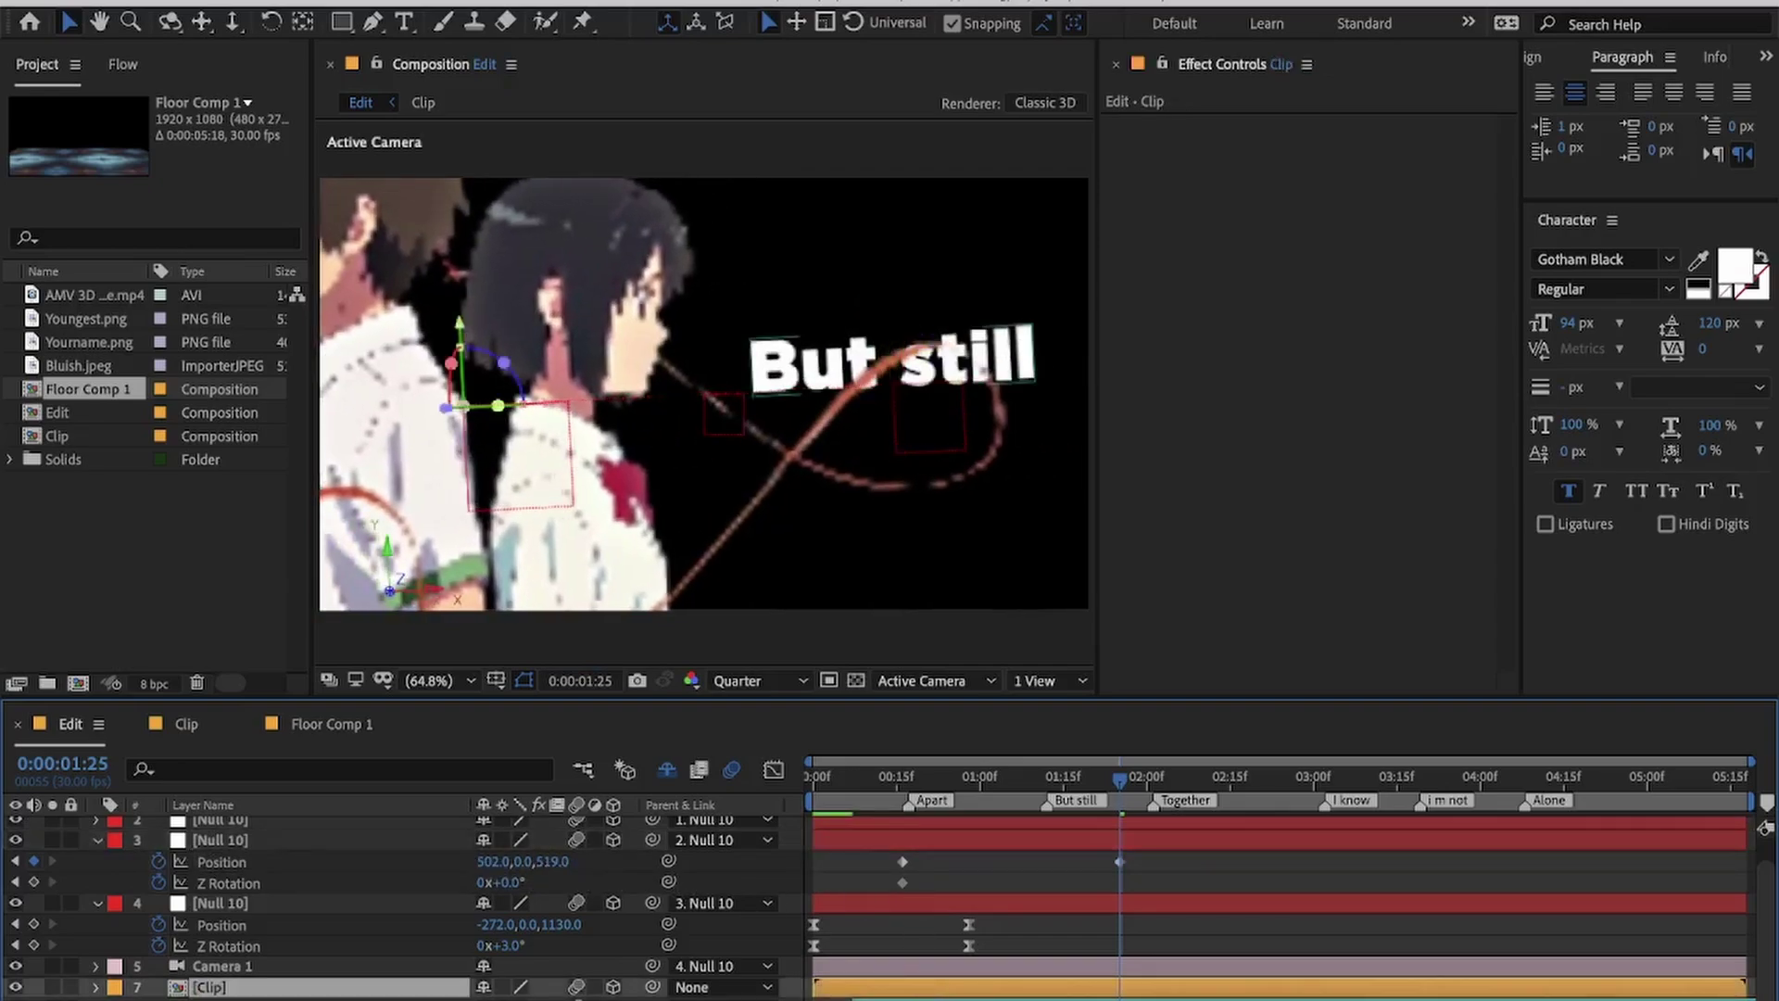
left_click_drag(357, 999, 357, 988)
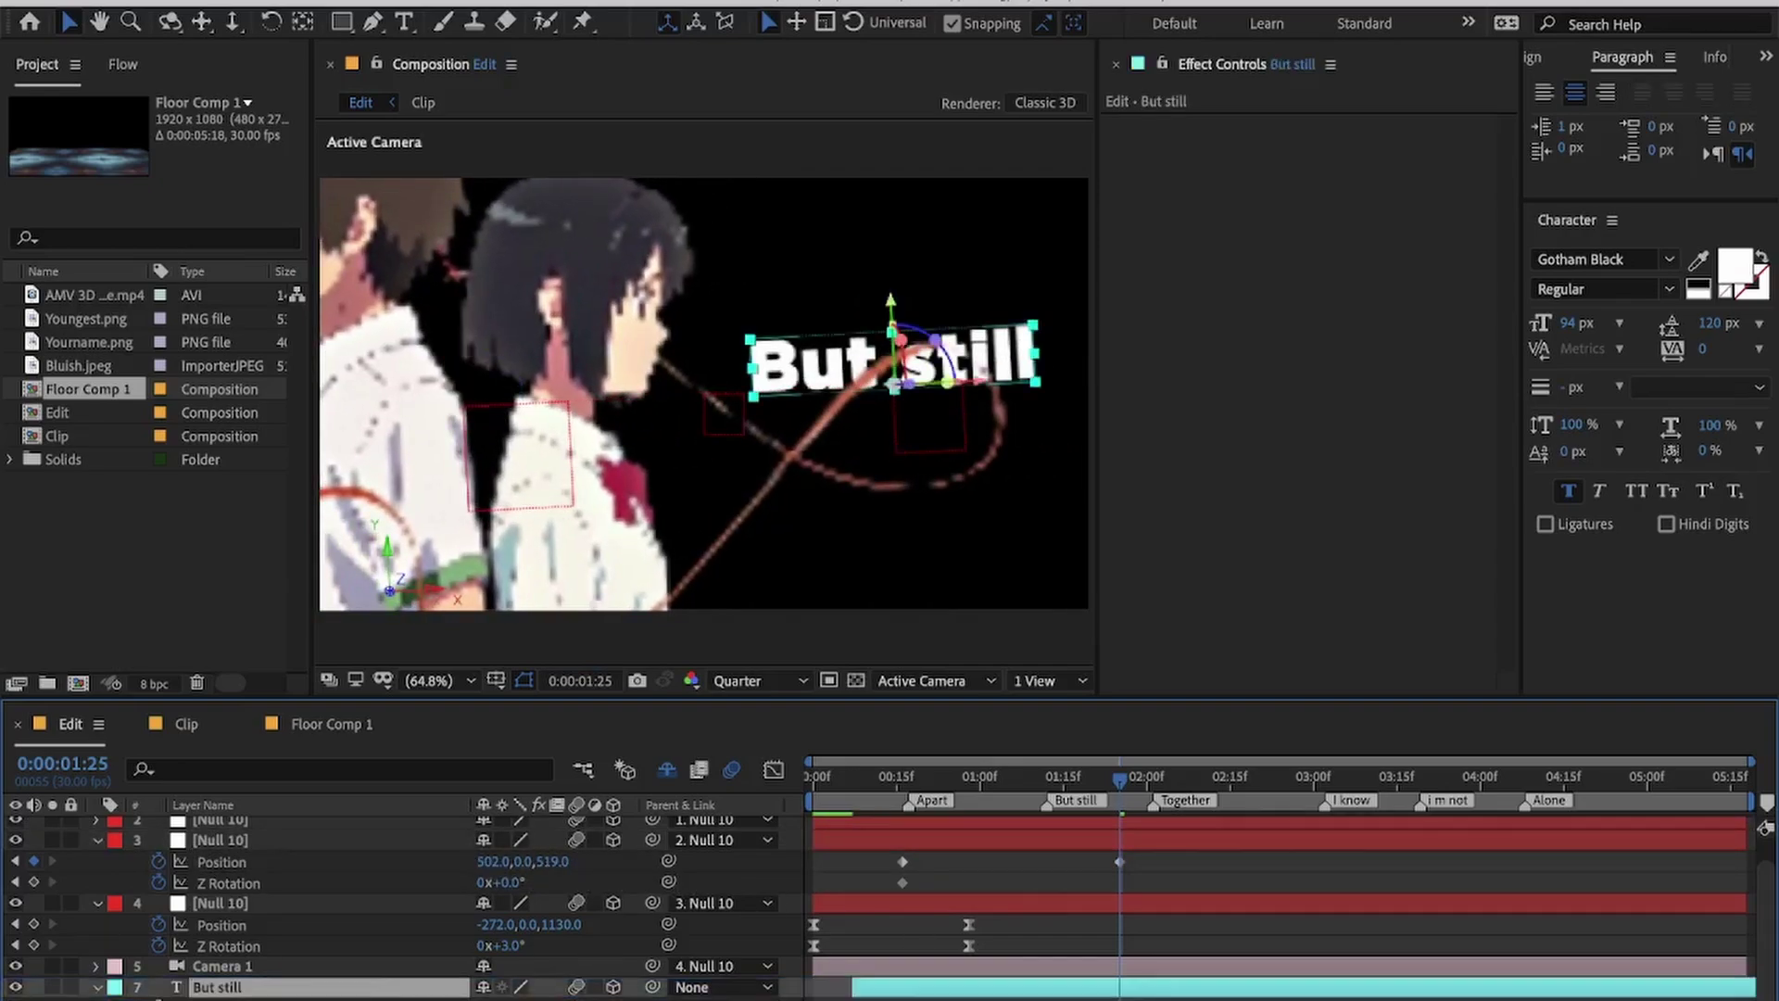
key("super+z")
left_click(898, 907)
left_click(904, 999)
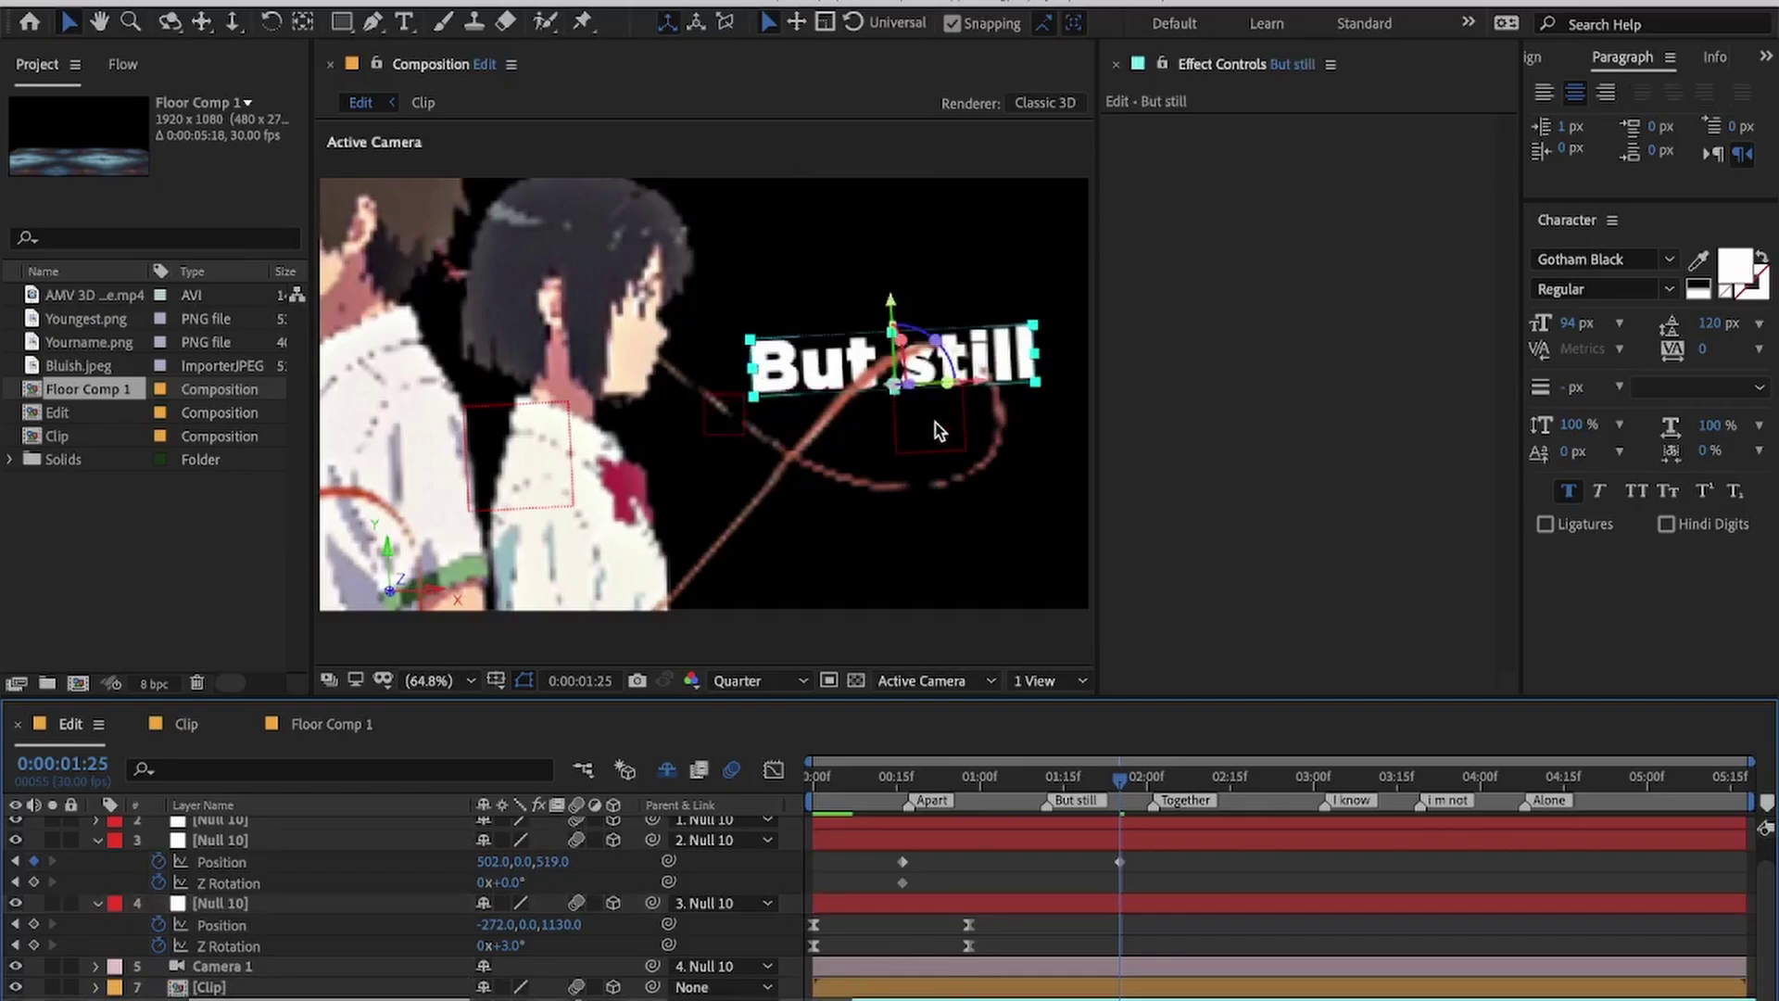
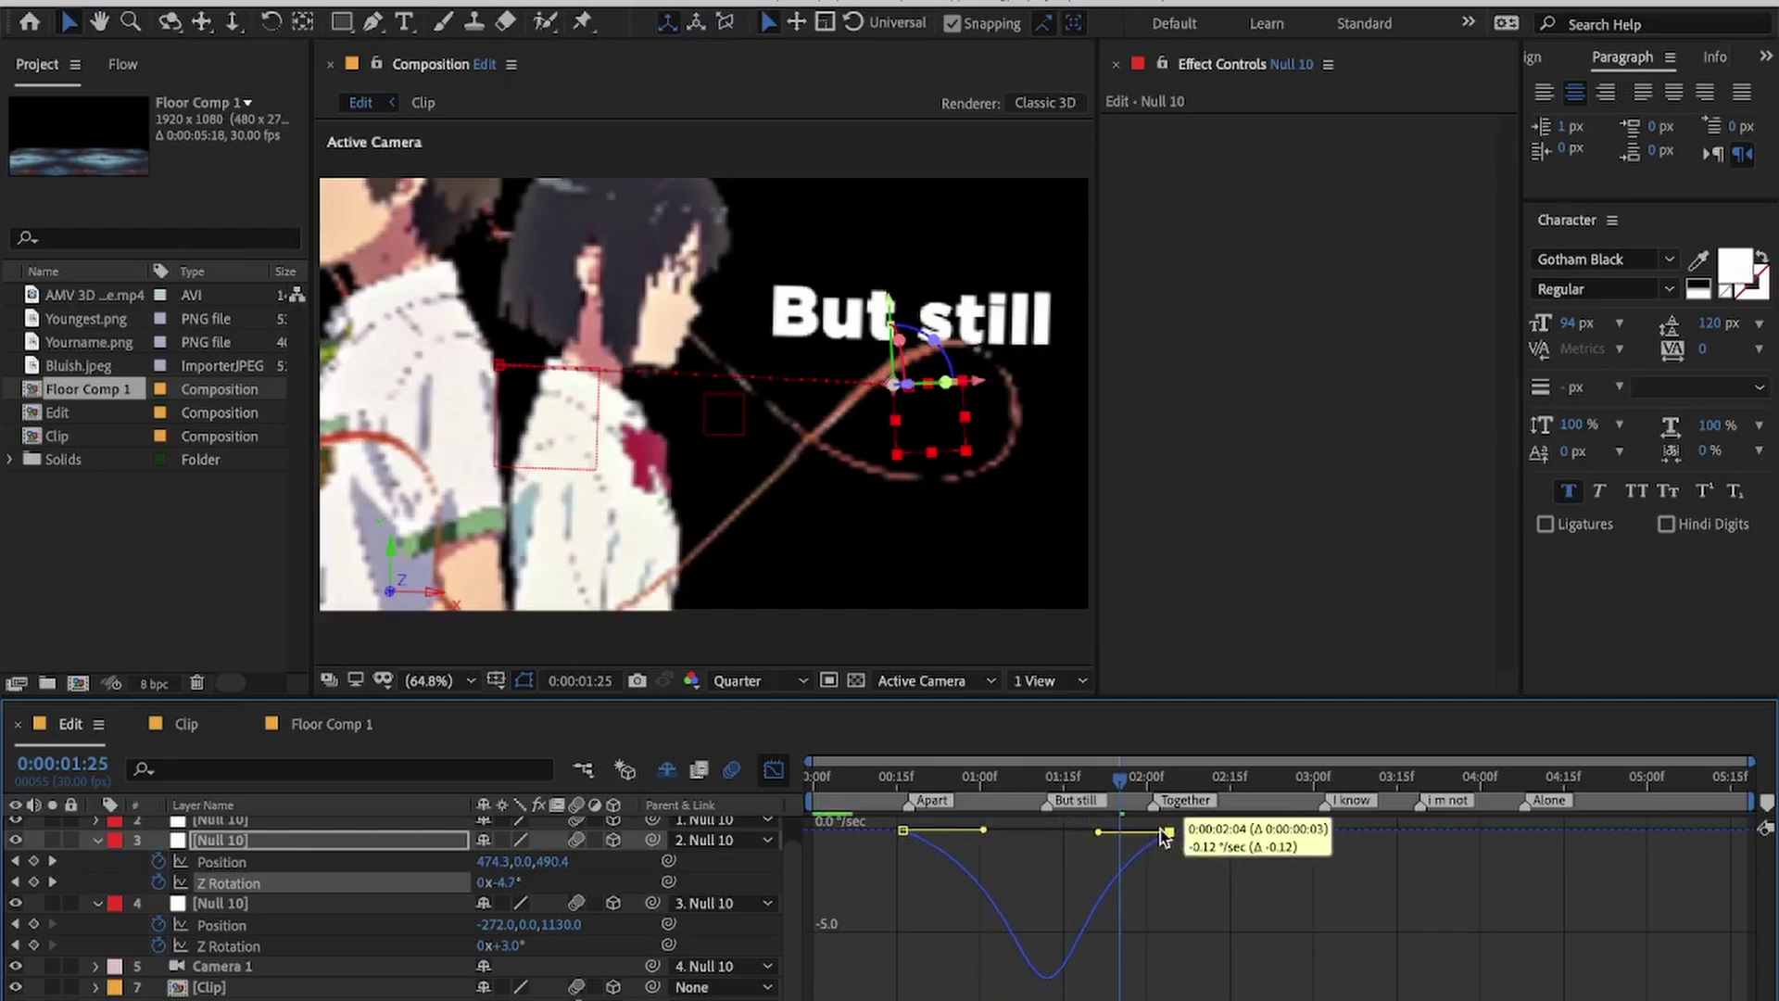
Step: Refine the third null's Z Rotation speed curve so it peaks slightly earlier, and preview the camera move
left_click_drag(983, 831, 977, 830)
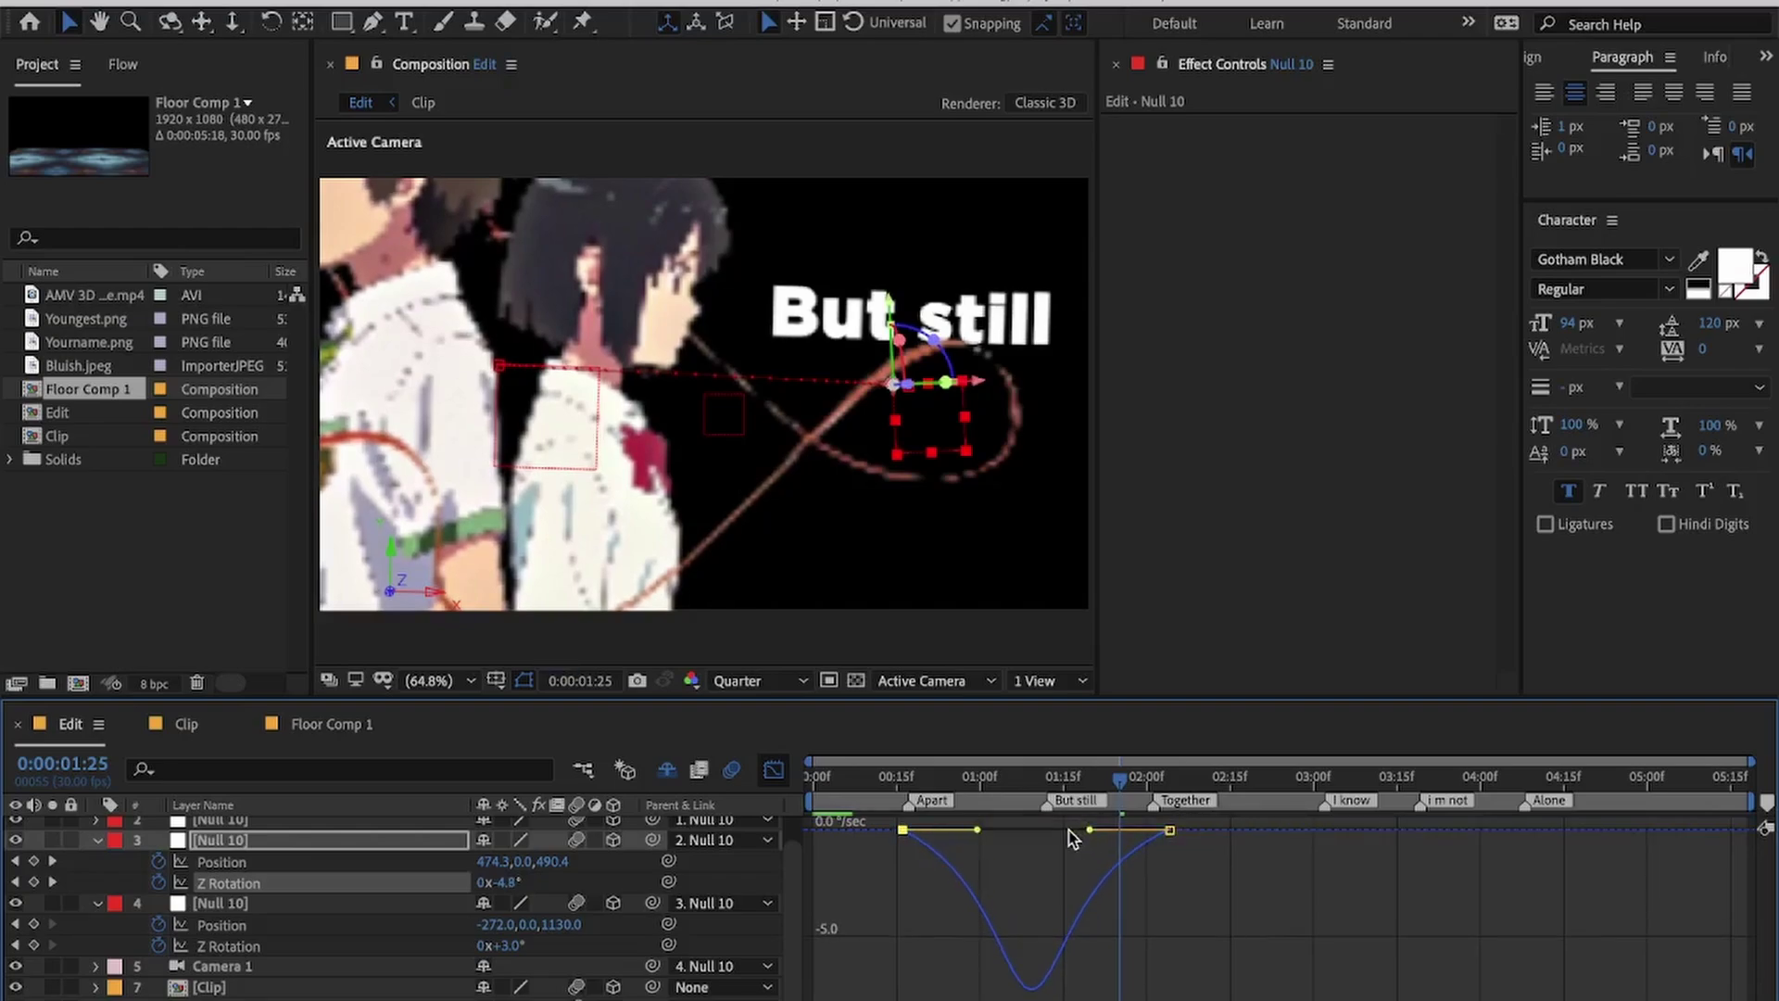
left_click(782, 782)
left_click(1083, 899)
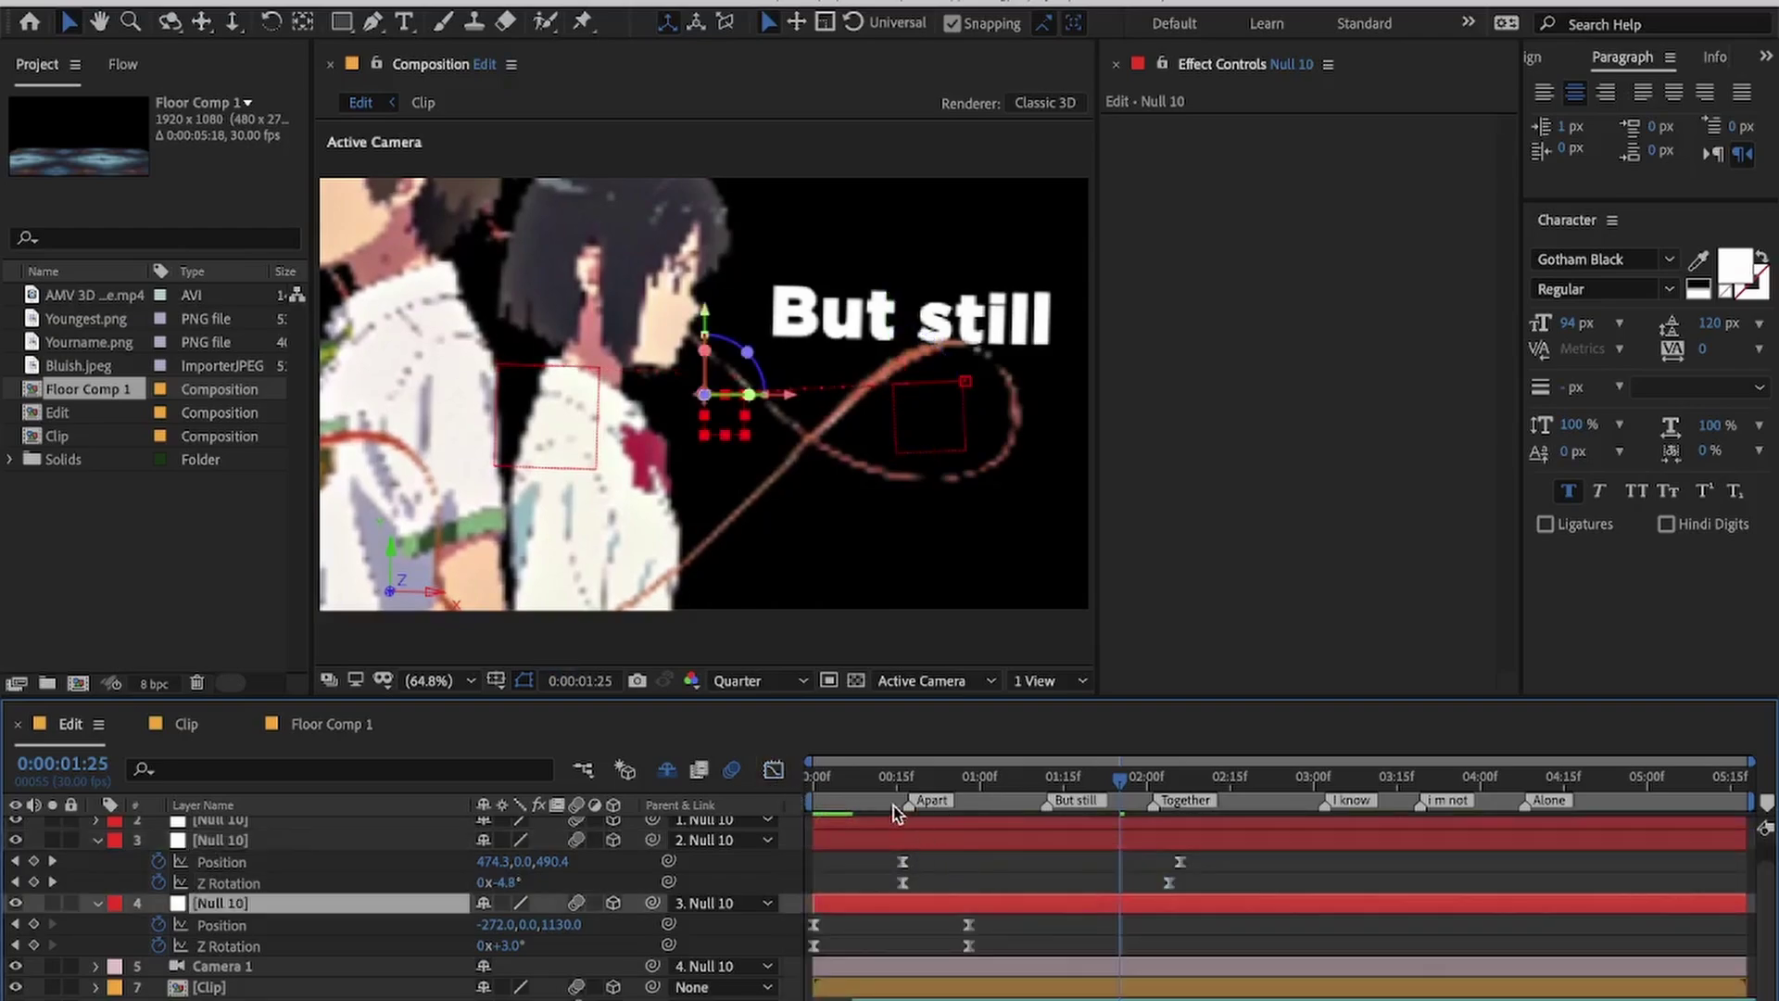
key("space")
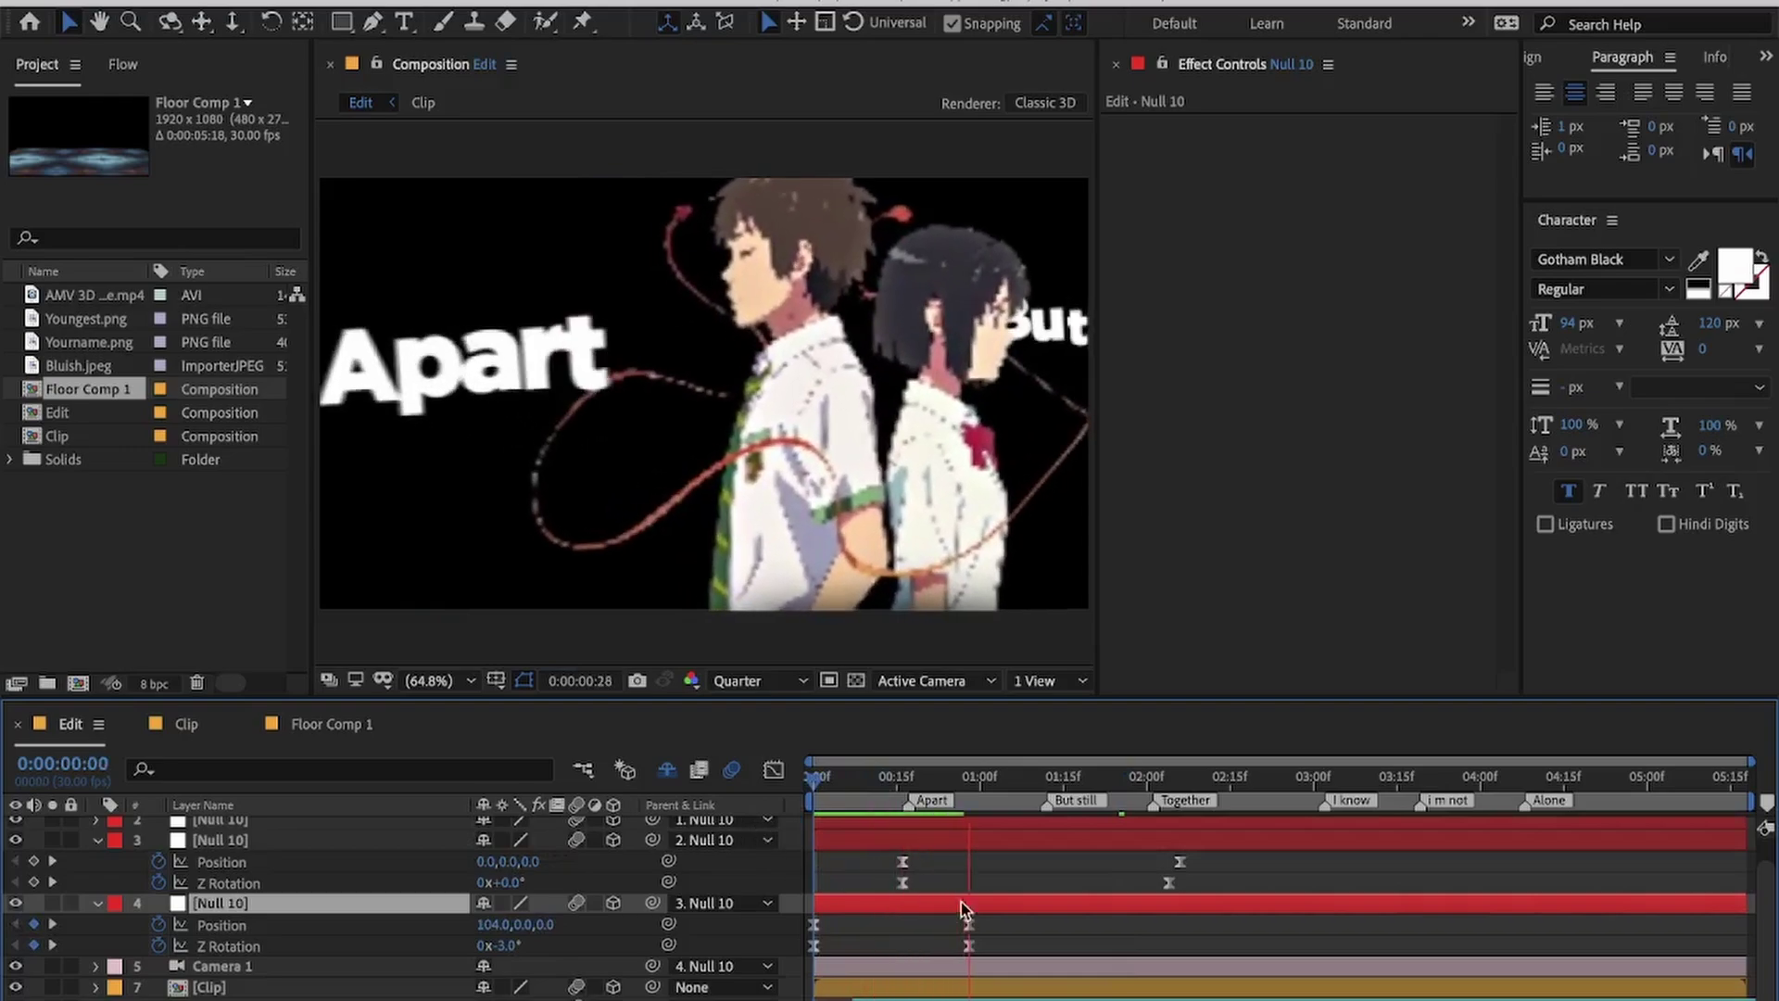
Step: Move the But still layer later so it starts at the Apart marker, and preview the timing
scroll(960, 926, "down", 1)
left_click(947, 988)
left_click(891, 900)
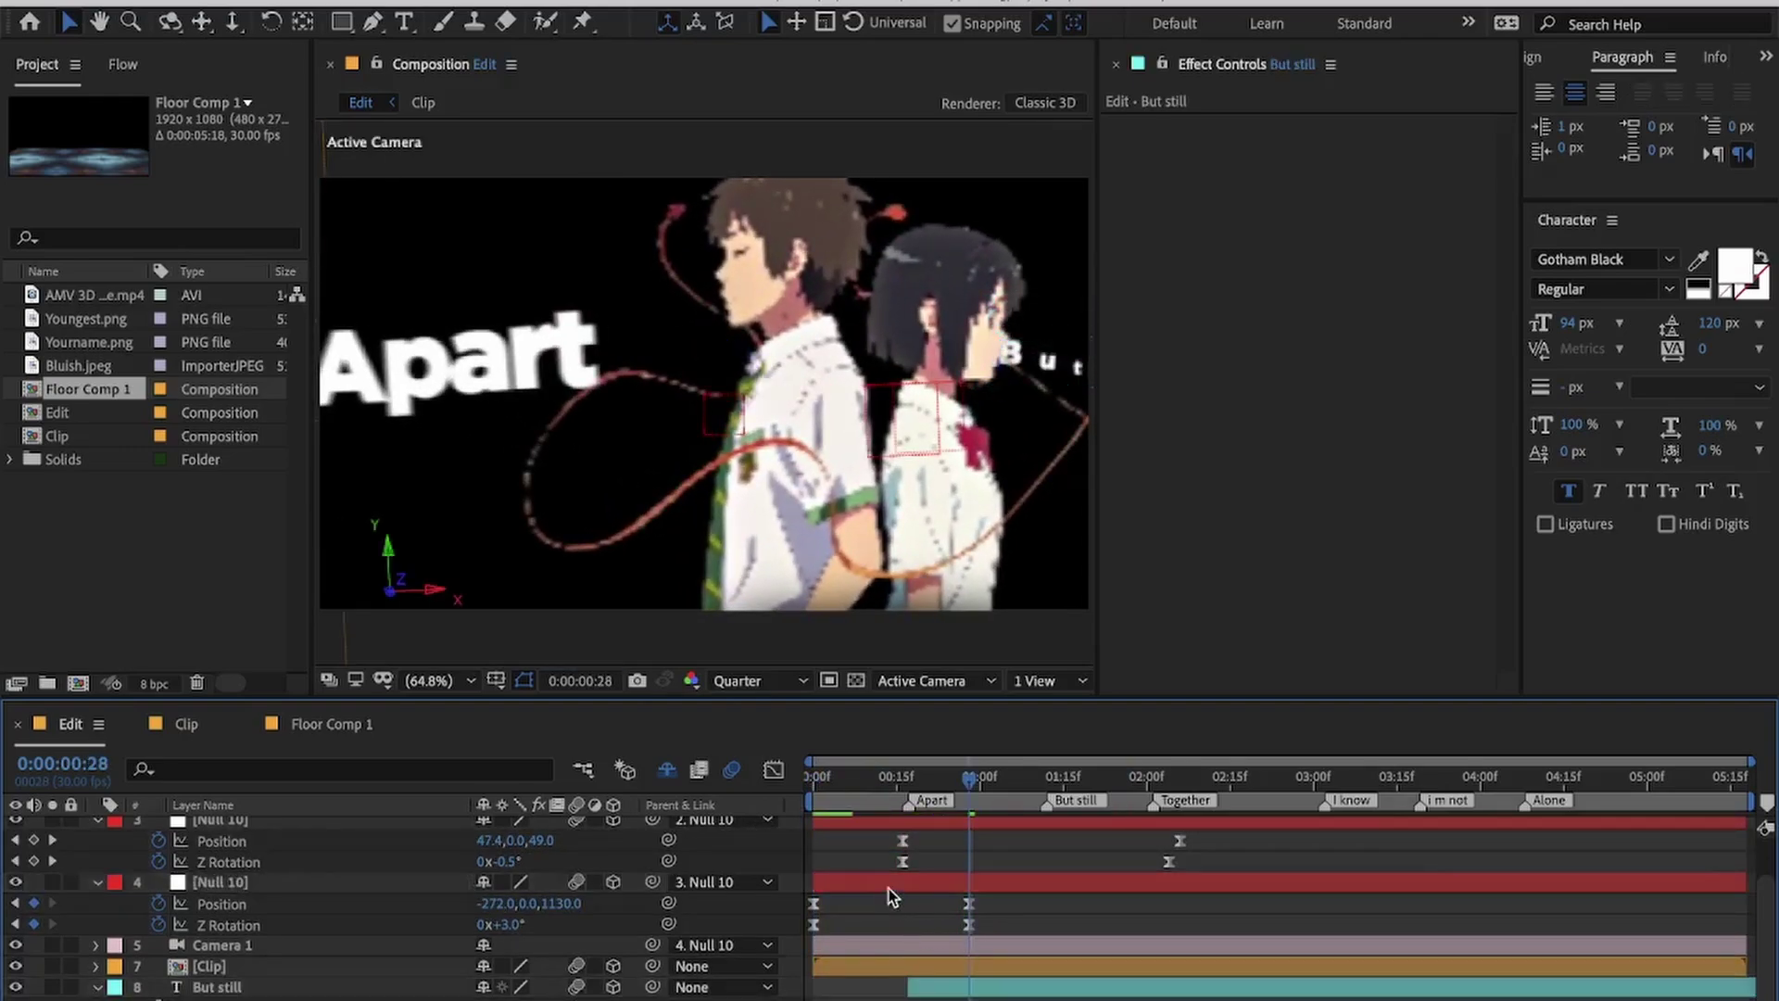
left_click_drag(841, 781, 764, 808)
key("space")
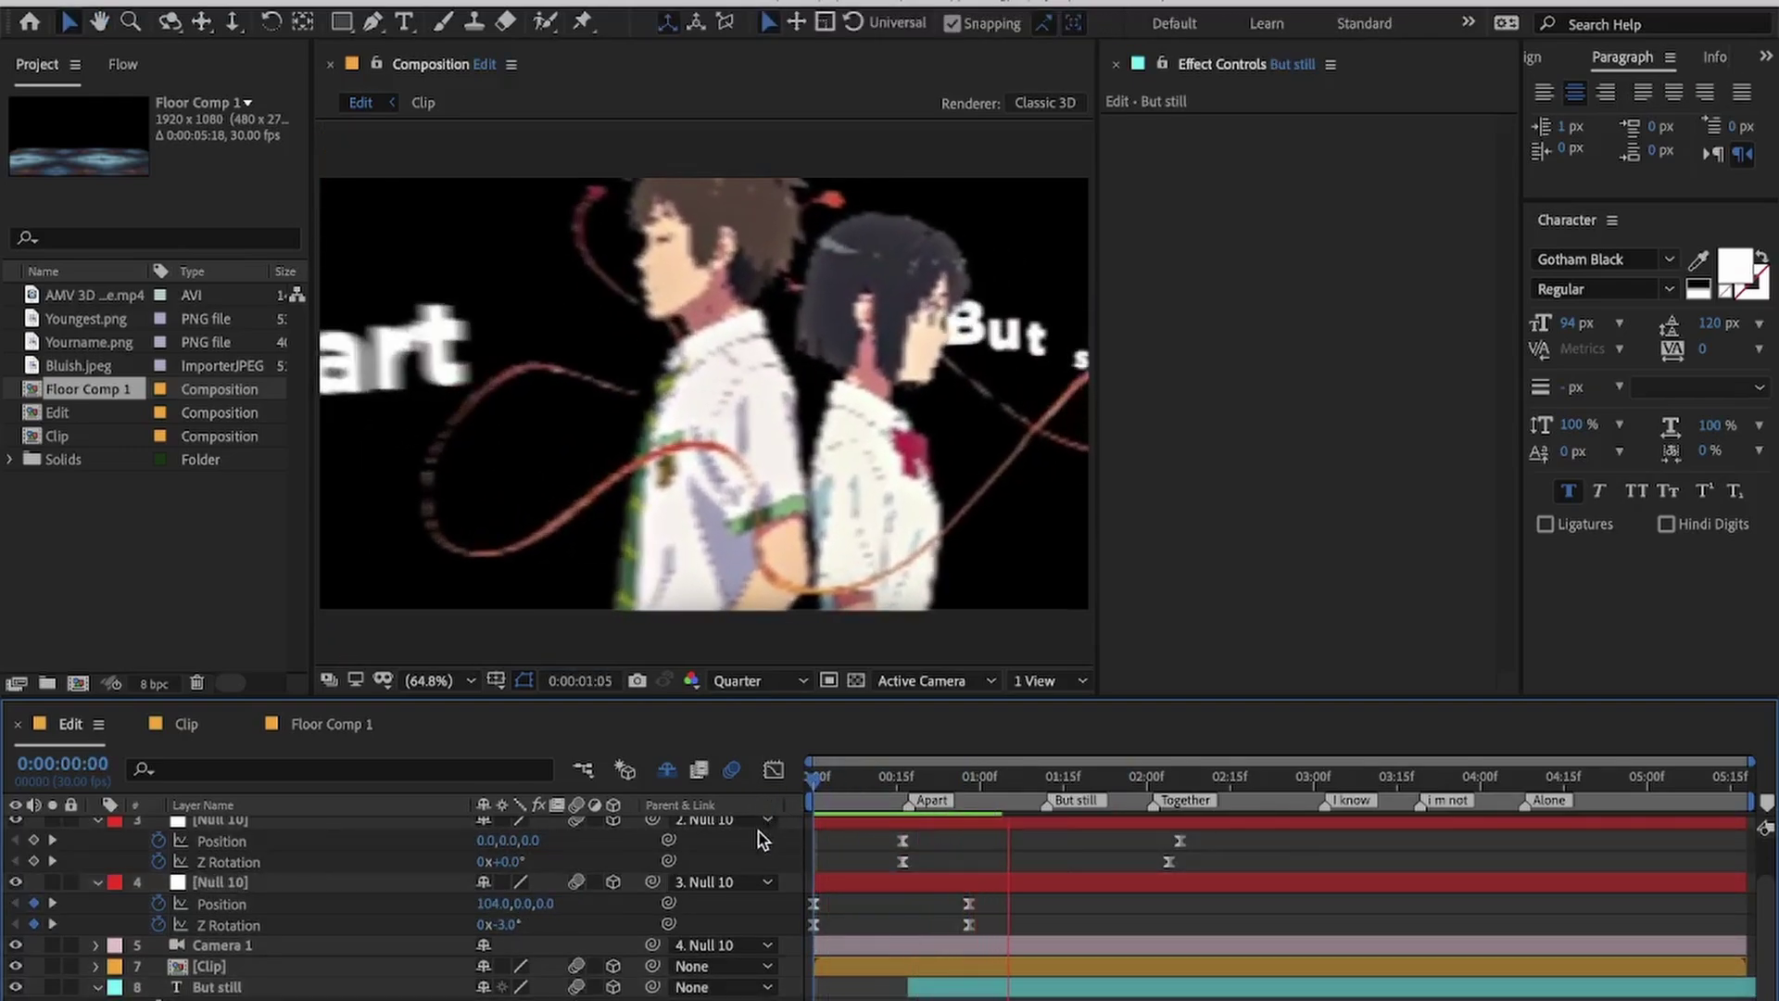
key("space")
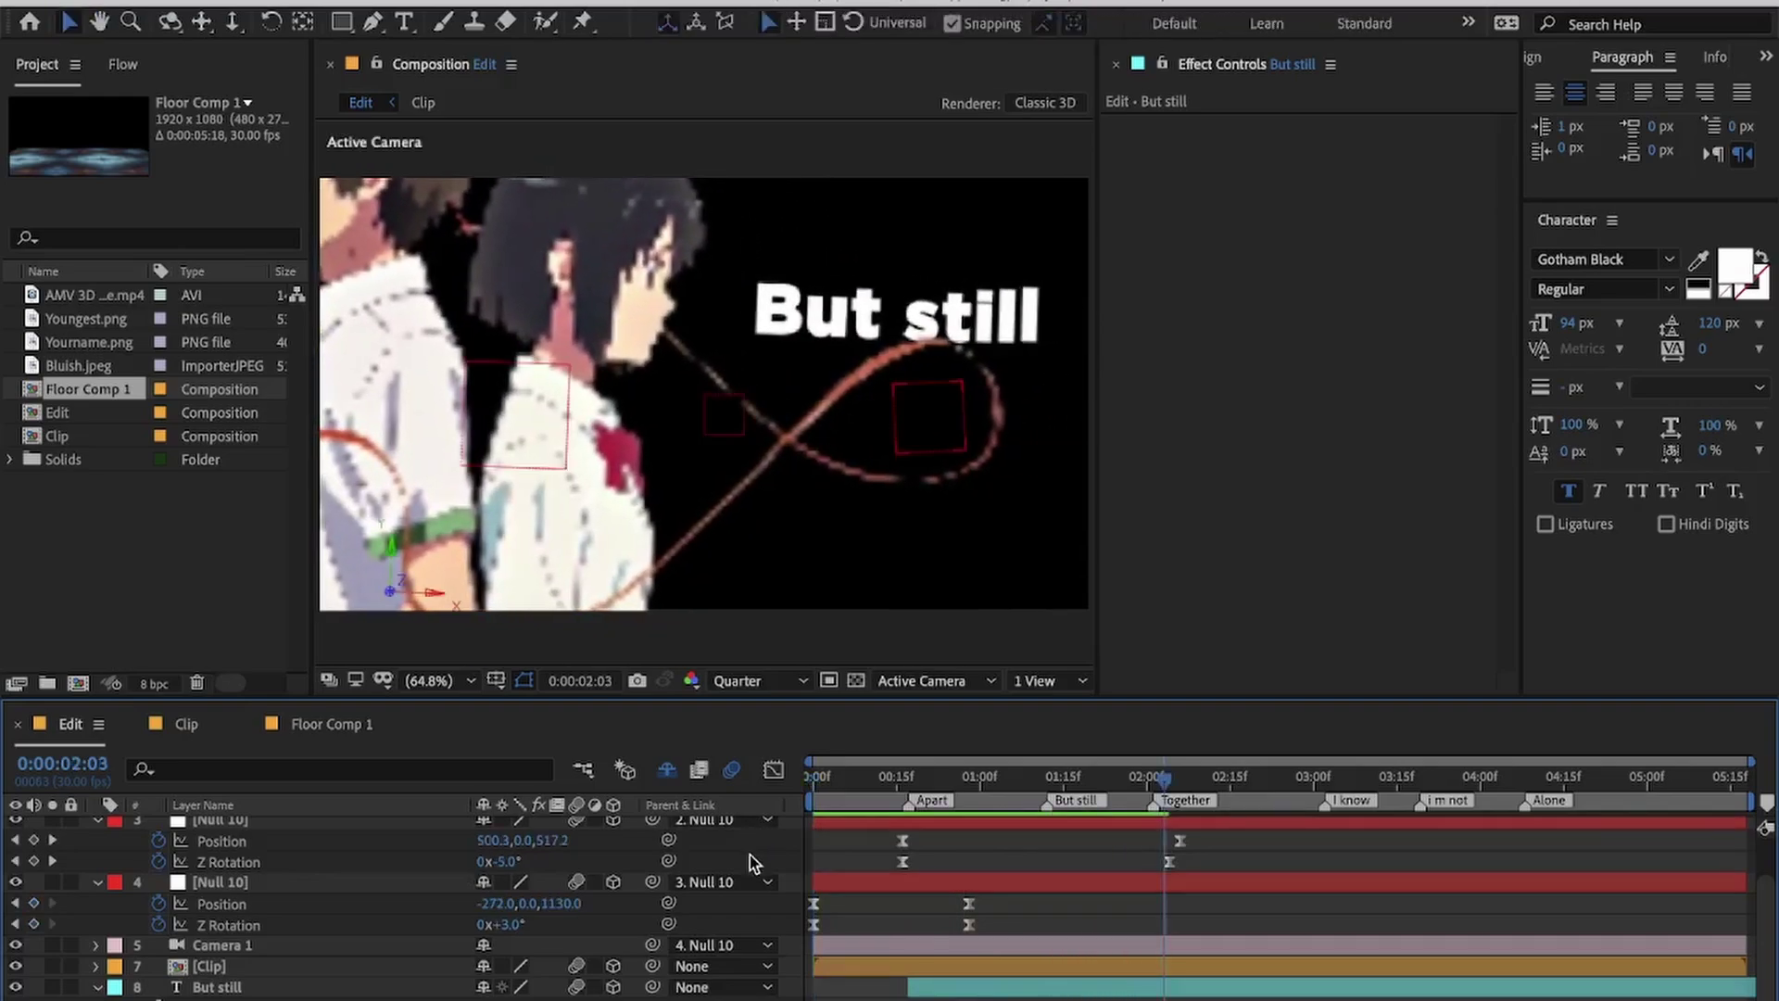
key("space")
left_click_drag(866, 781, 753, 808)
key("space")
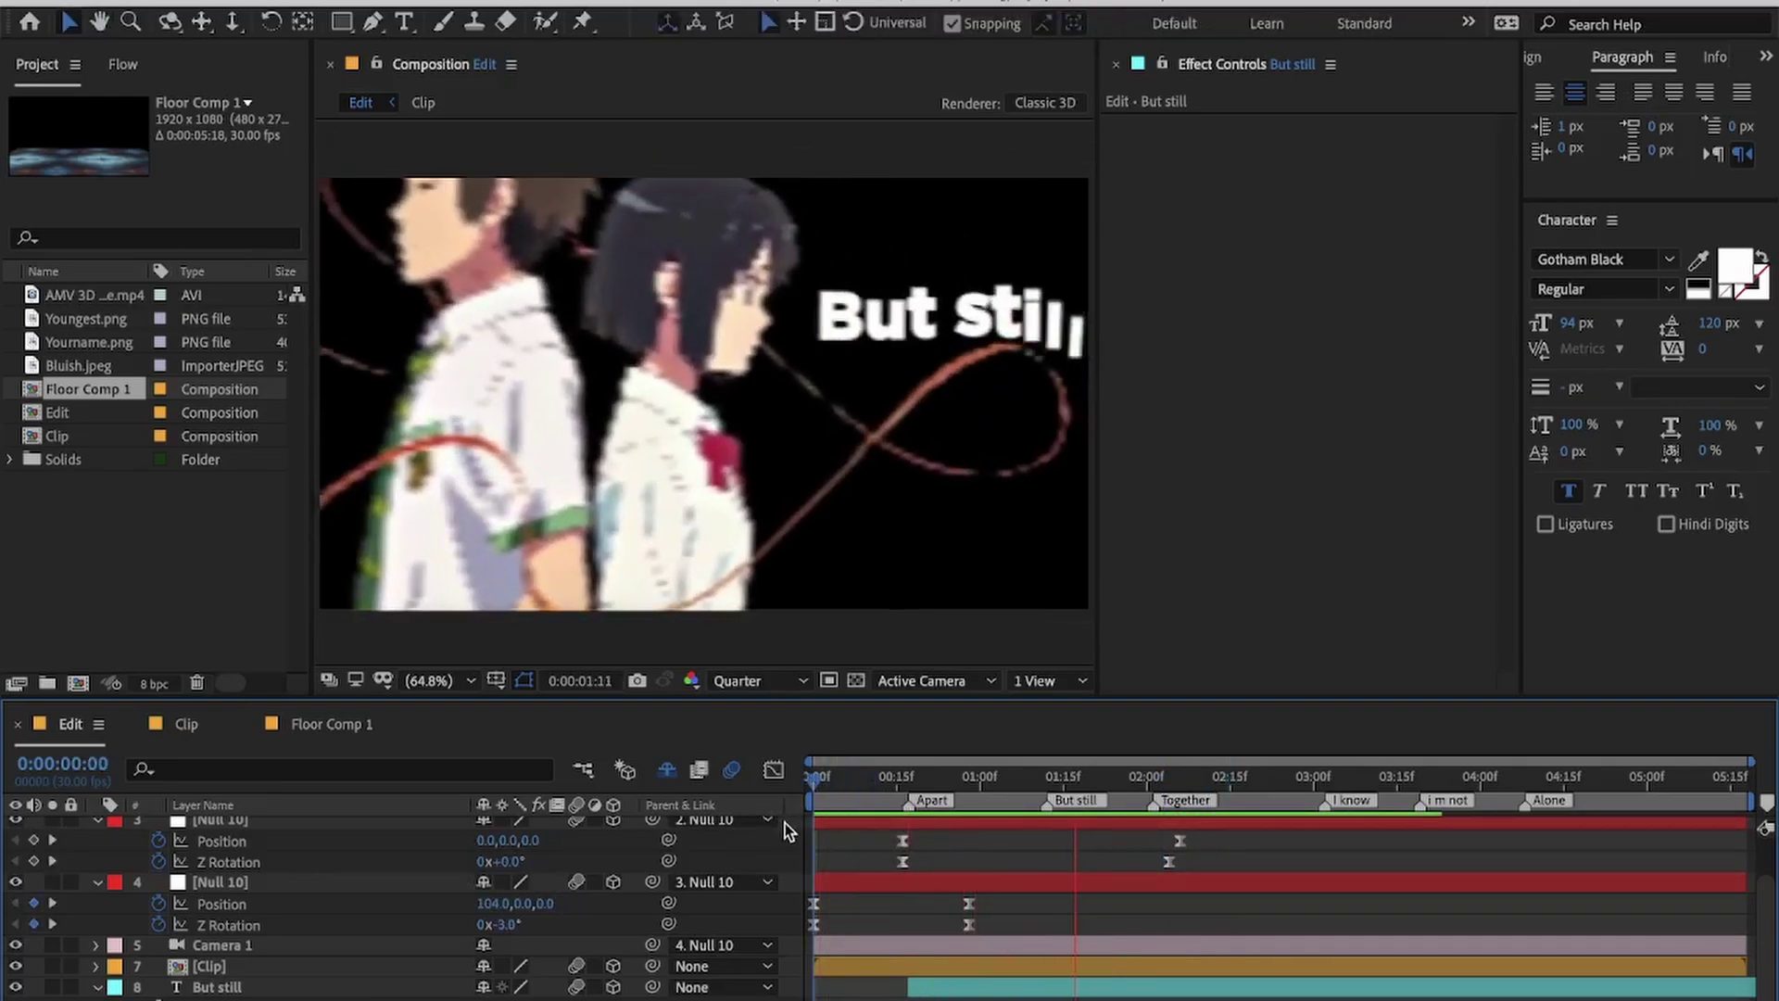
key("space")
key("space")
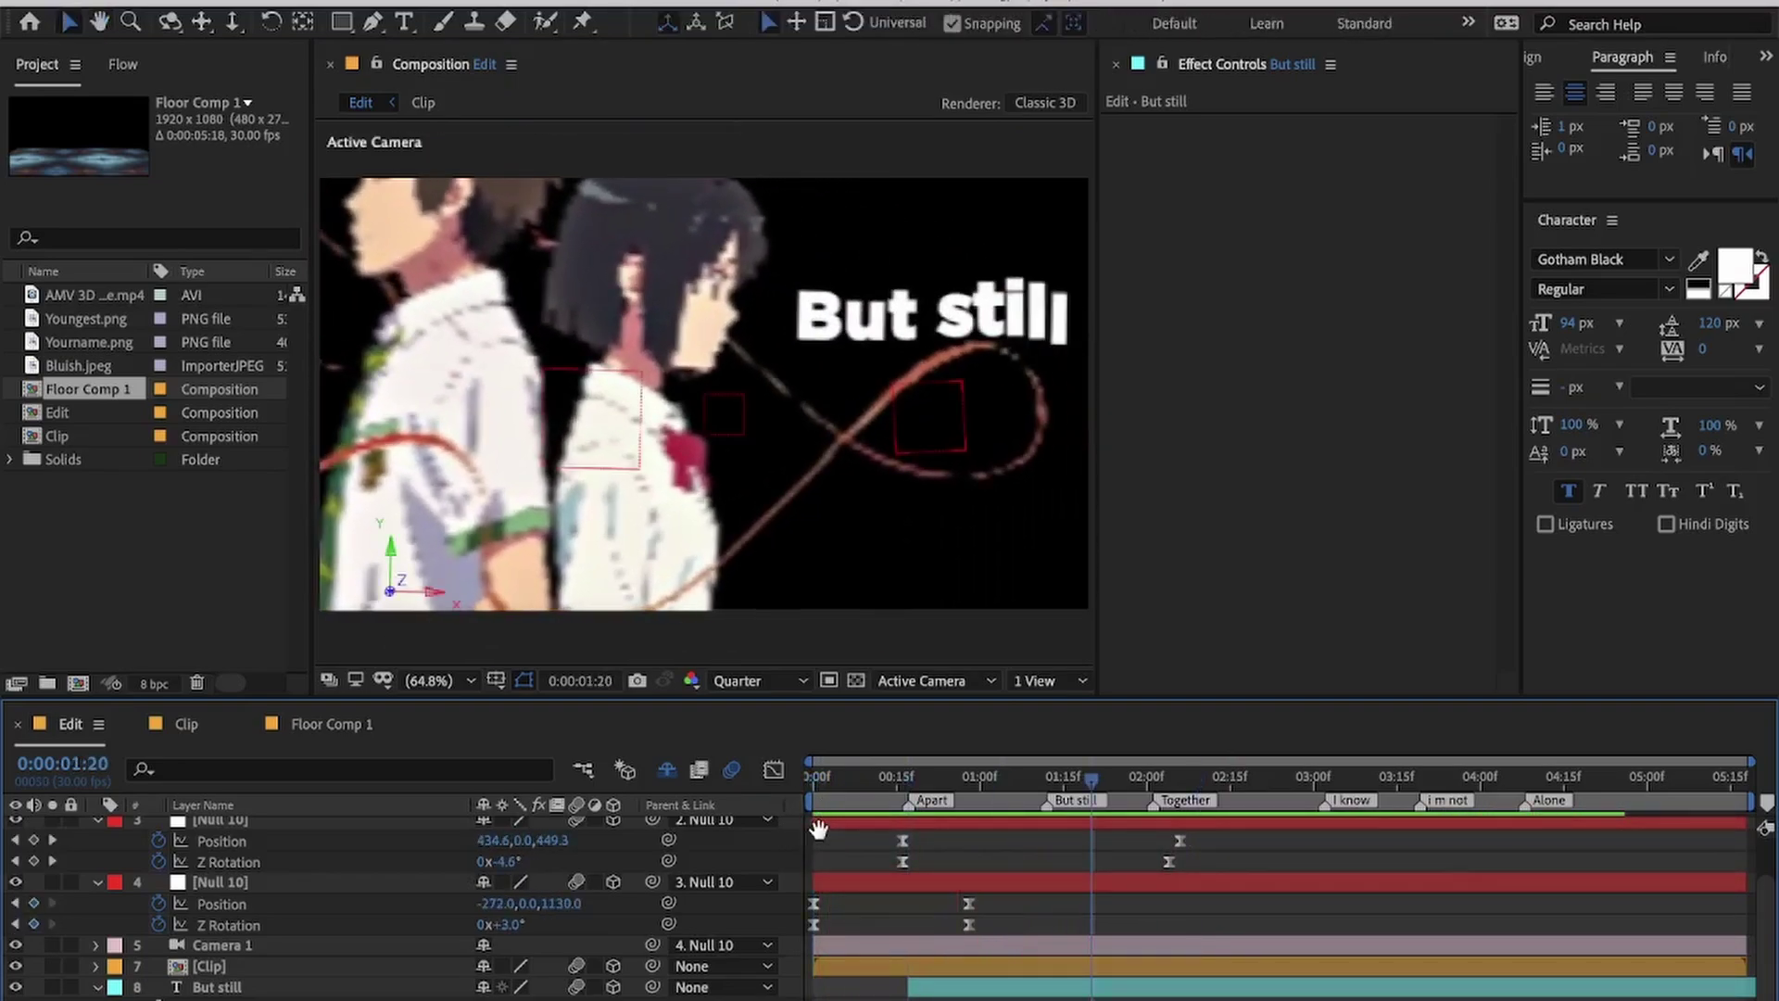
Step: Move the third null's last Position and Z Rotation keyframes earlier, to just after the But still marker, and preview the move
left_click_drag(1215, 836, 1158, 869)
left_click_drag(1169, 861, 1097, 867)
left_click(1065, 860)
left_click_drag(1020, 780, 811, 807)
key("space")
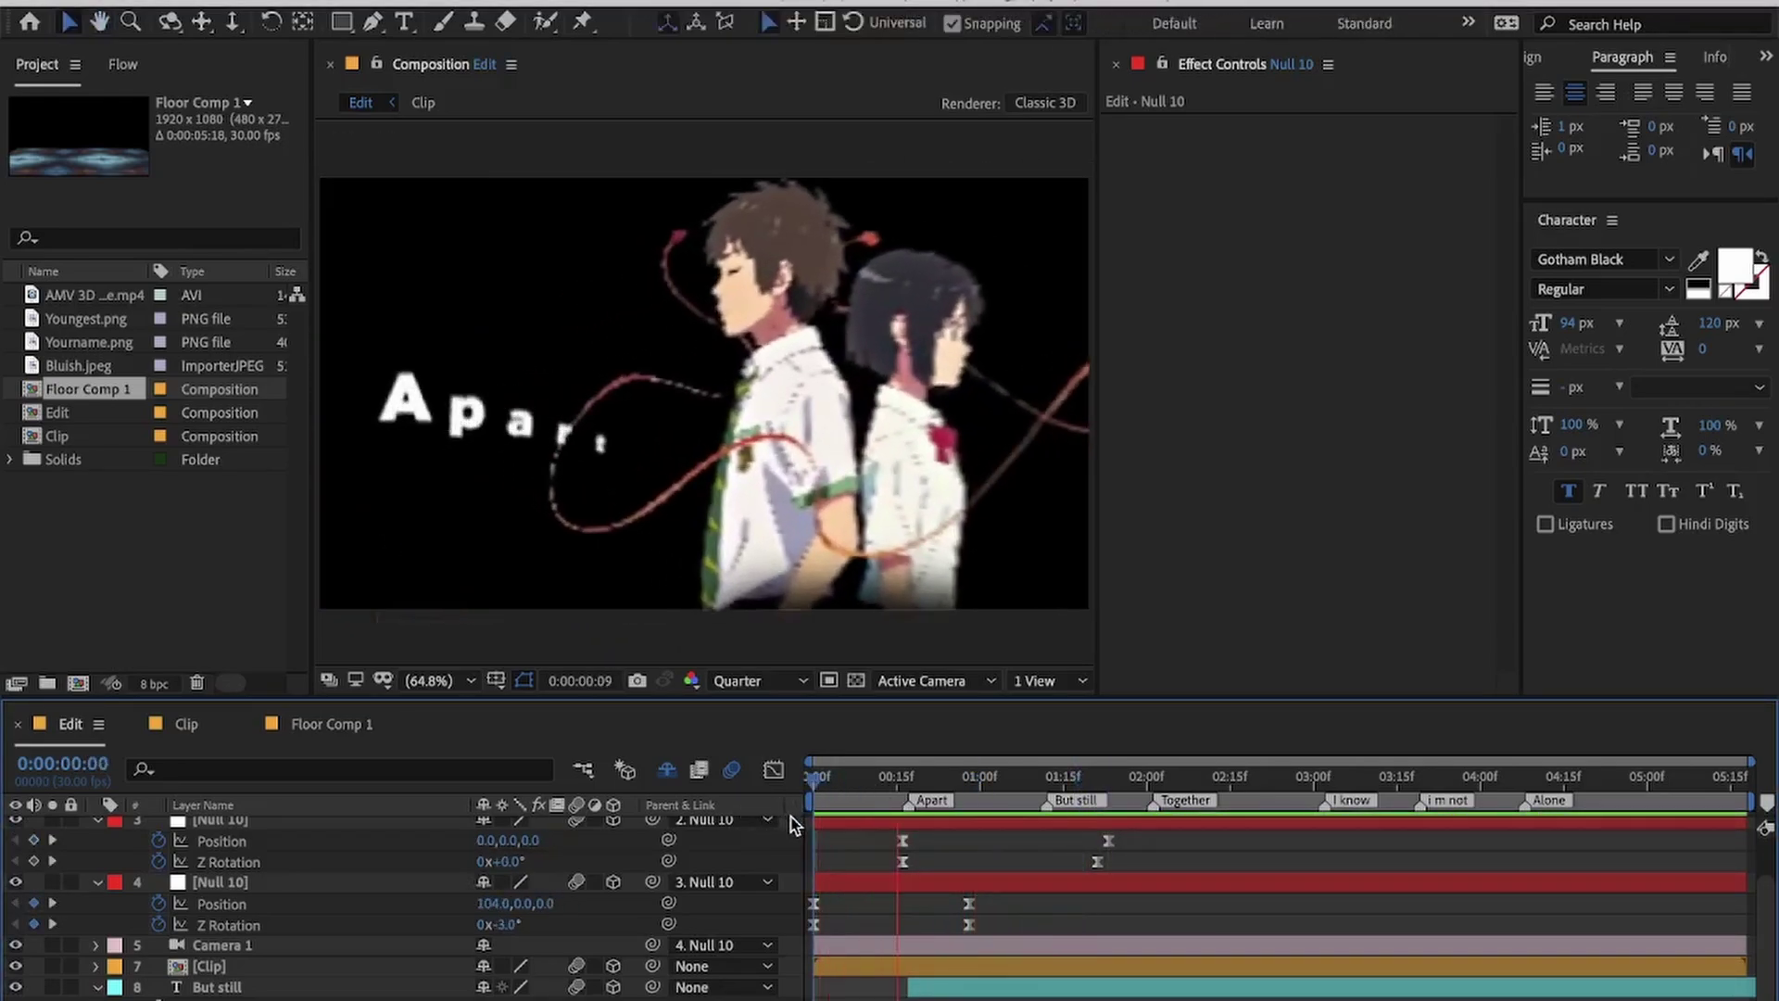
key("space")
Step: Spread the third null's Position keyframes to about 0:00:00:12 and 0:00:02:00, and adjust the speed curve's easing handles
left_click(329, 842)
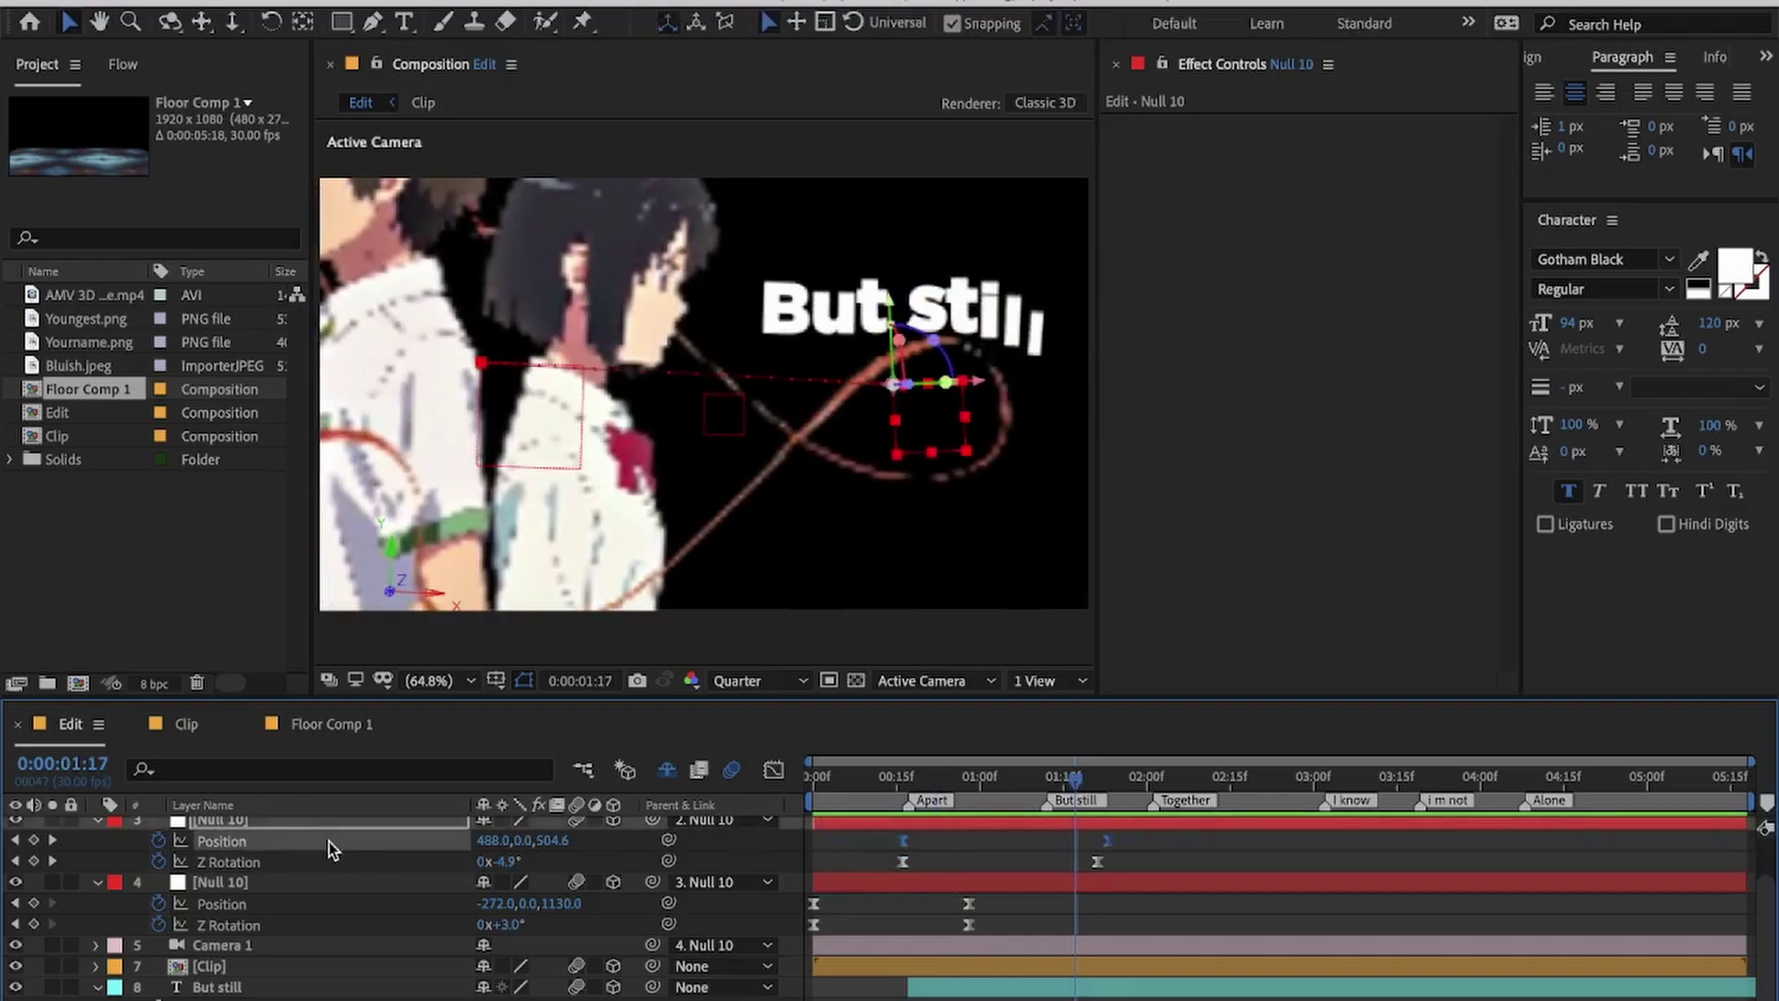
left_click(774, 770)
left_click_drag(903, 988, 881, 988)
left_click_drag(1109, 987, 1143, 989)
left_click_drag(949, 987, 923, 987)
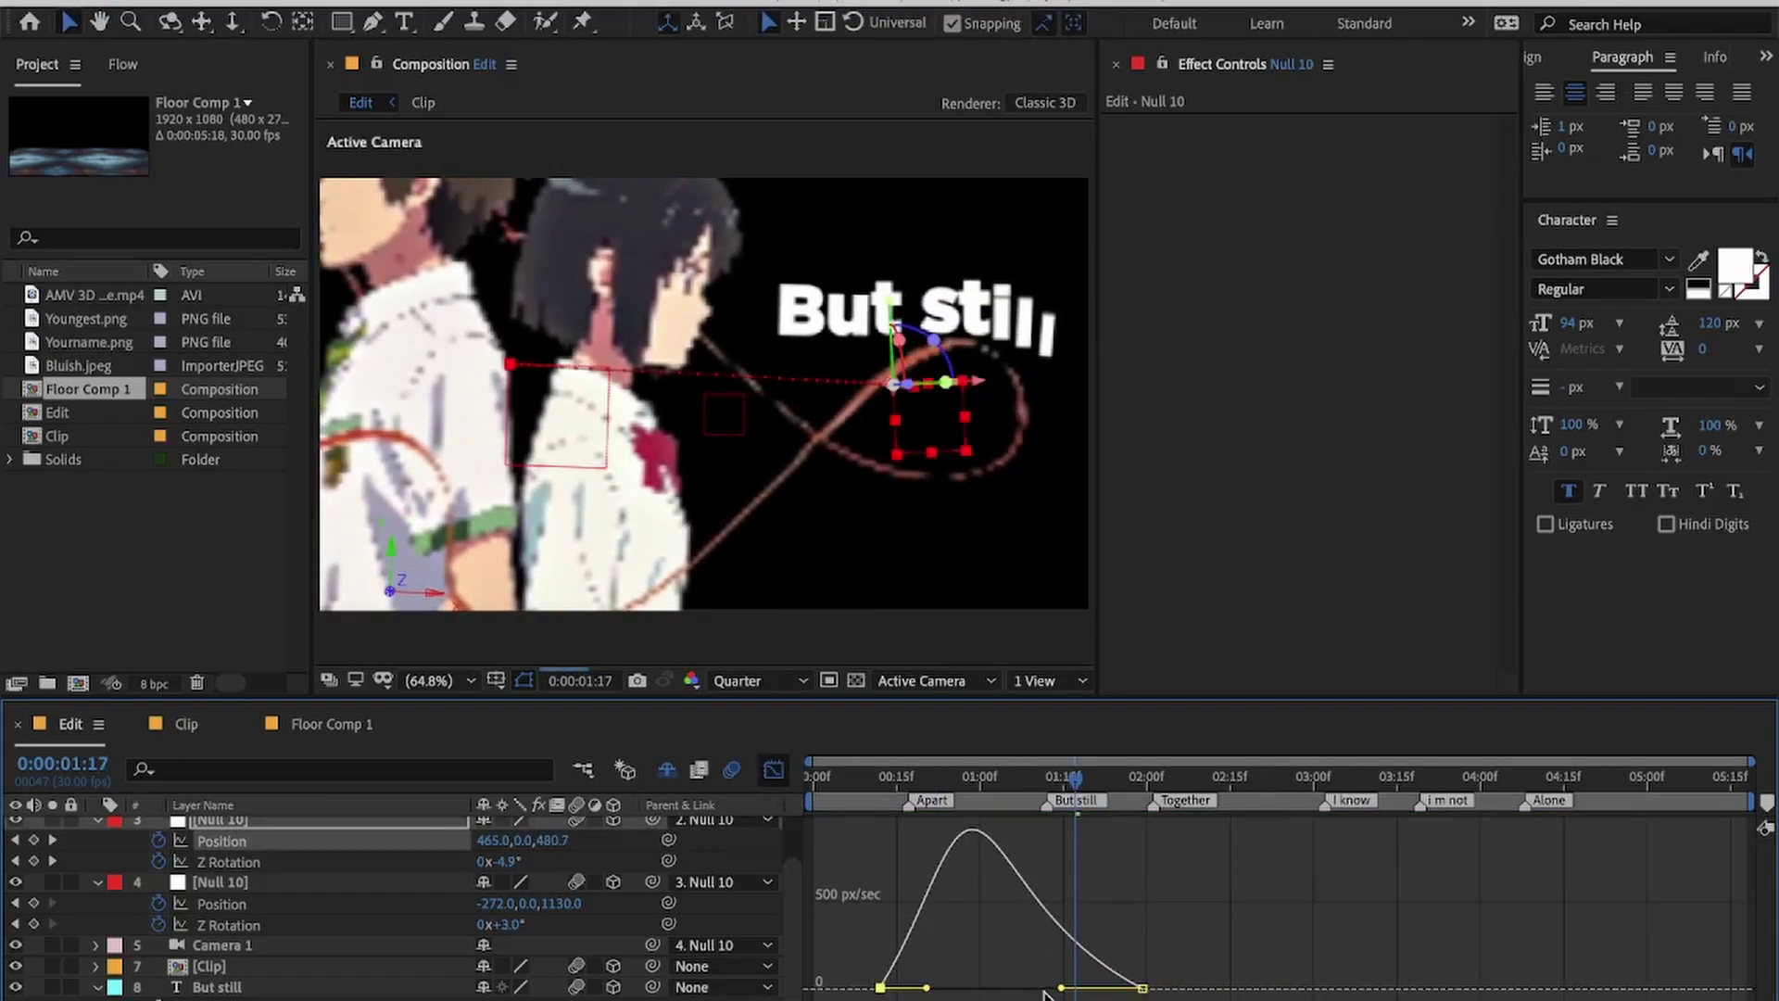
left_click_drag(1061, 987, 1082, 988)
Step: Reshape the third null's Z Rotation speed curve to peak early and ease out, and preview the move
left_click(229, 861)
left_click_drag(956, 829, 1053, 831)
left_click_drag(871, 781, 783, 801)
key("space")
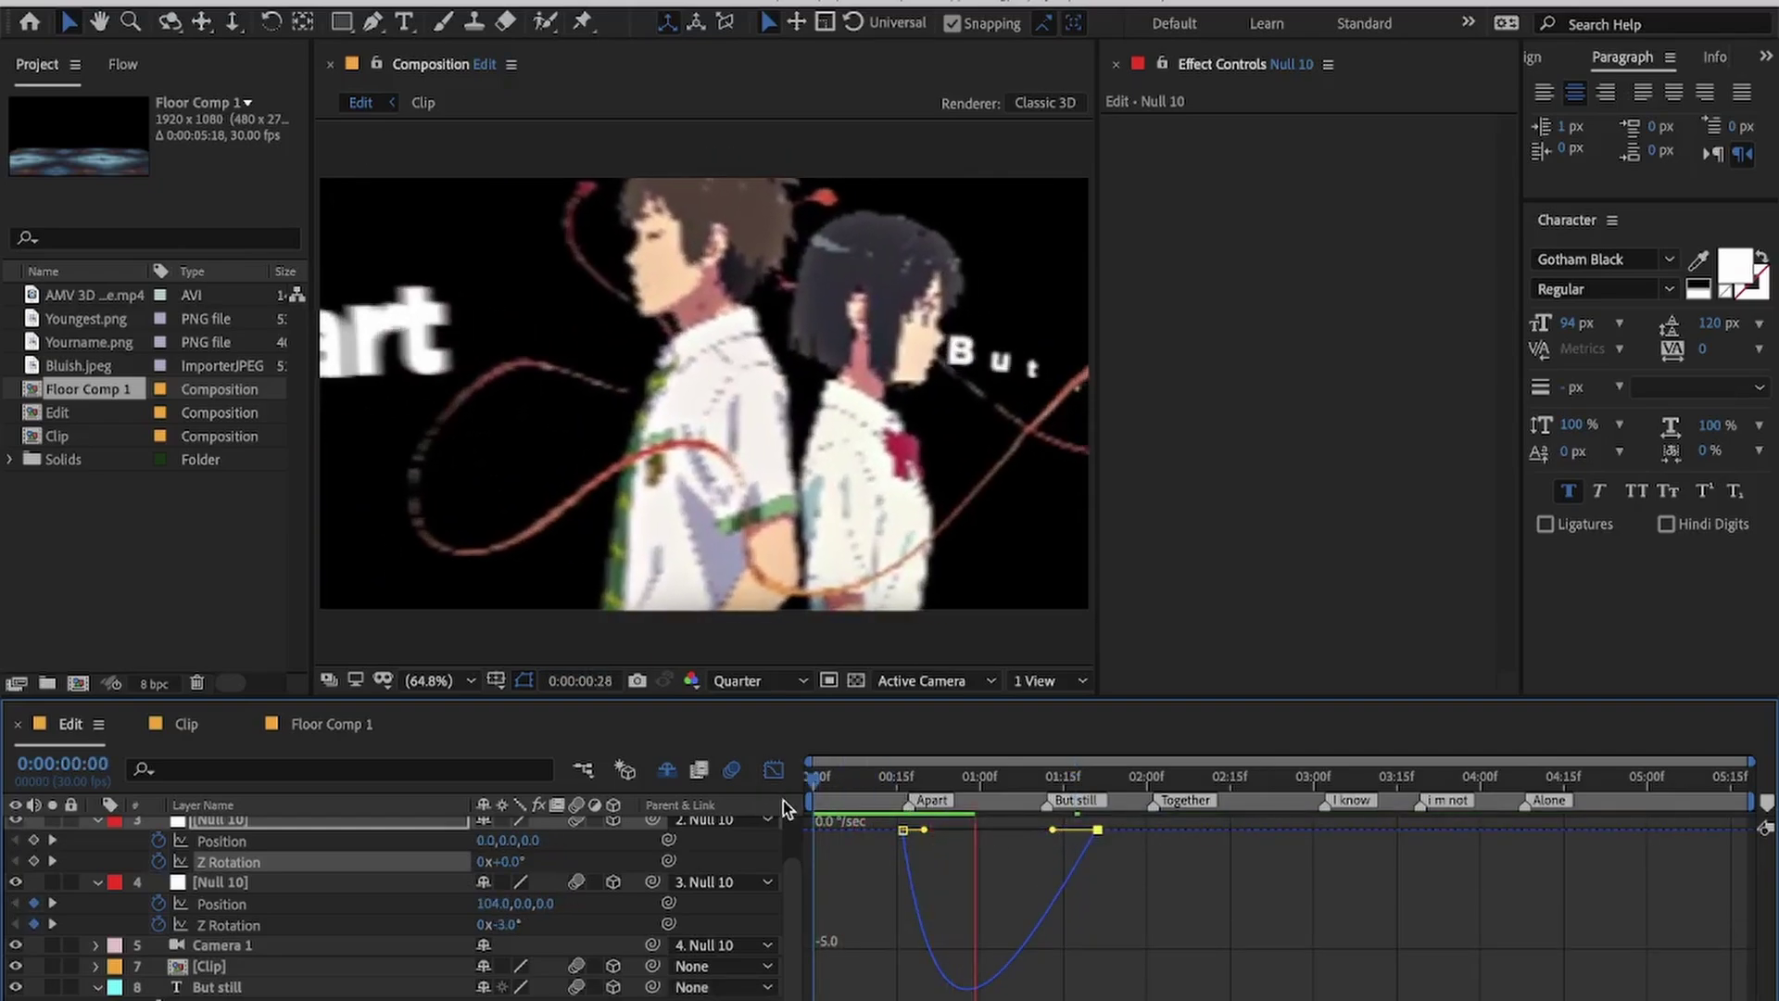
key("space")
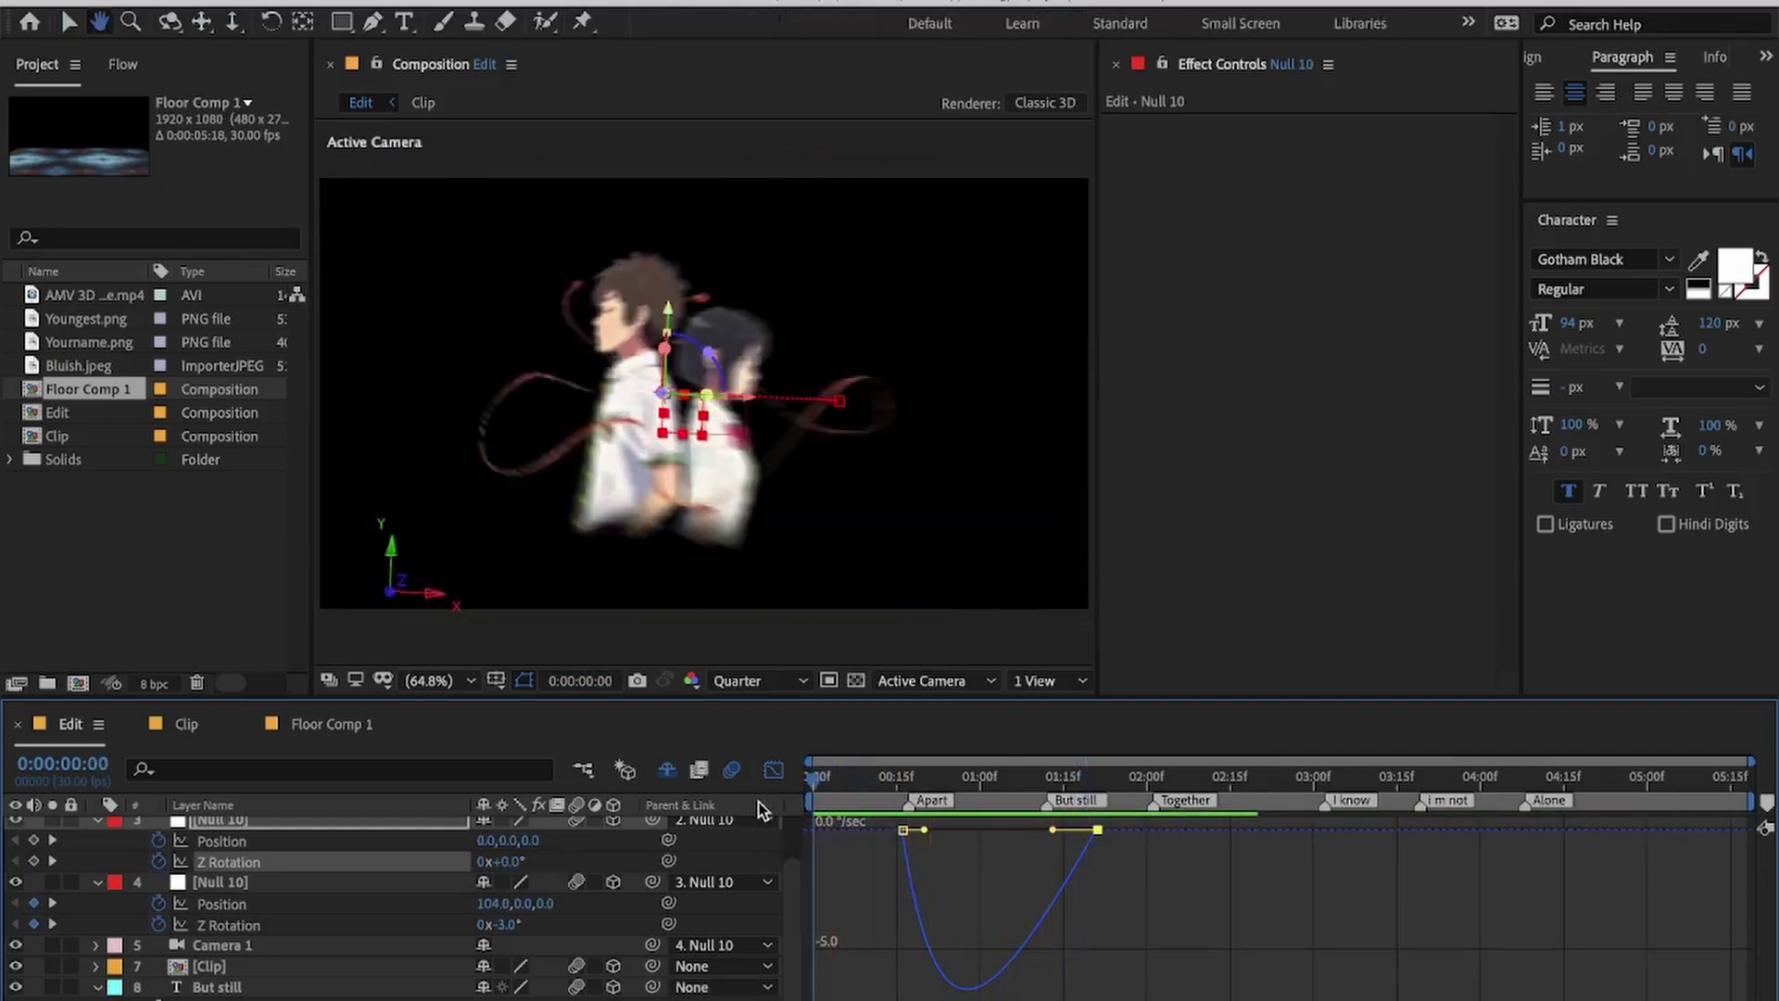
key("space")
Step: Close the speed graph and preview the camera move from the start of the composition
left_click(774, 770)
left_click(982, 858)
left_click_drag(871, 781, 793, 819)
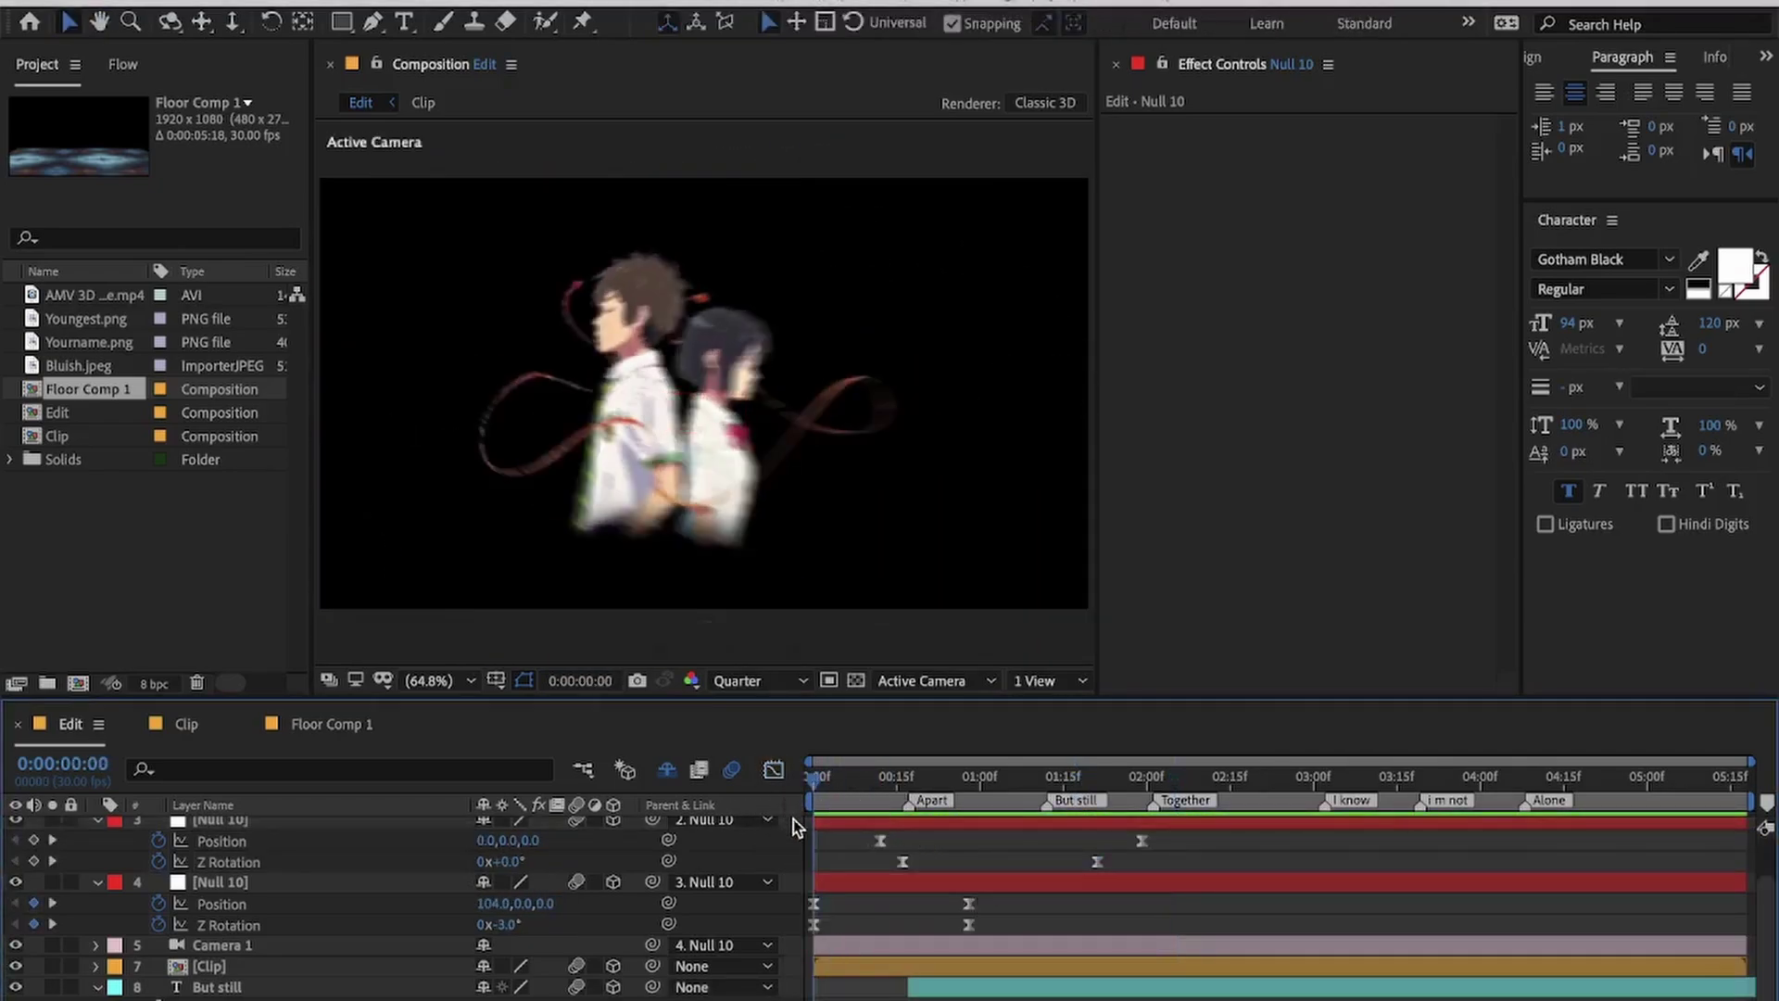
key("space")
key("space")
Step: Shift the third null's Position keyframes slightly later, to about 0:00:00:15 and 0:00:02:01, and preview the move
left_click(223, 841)
key("shift+F3")
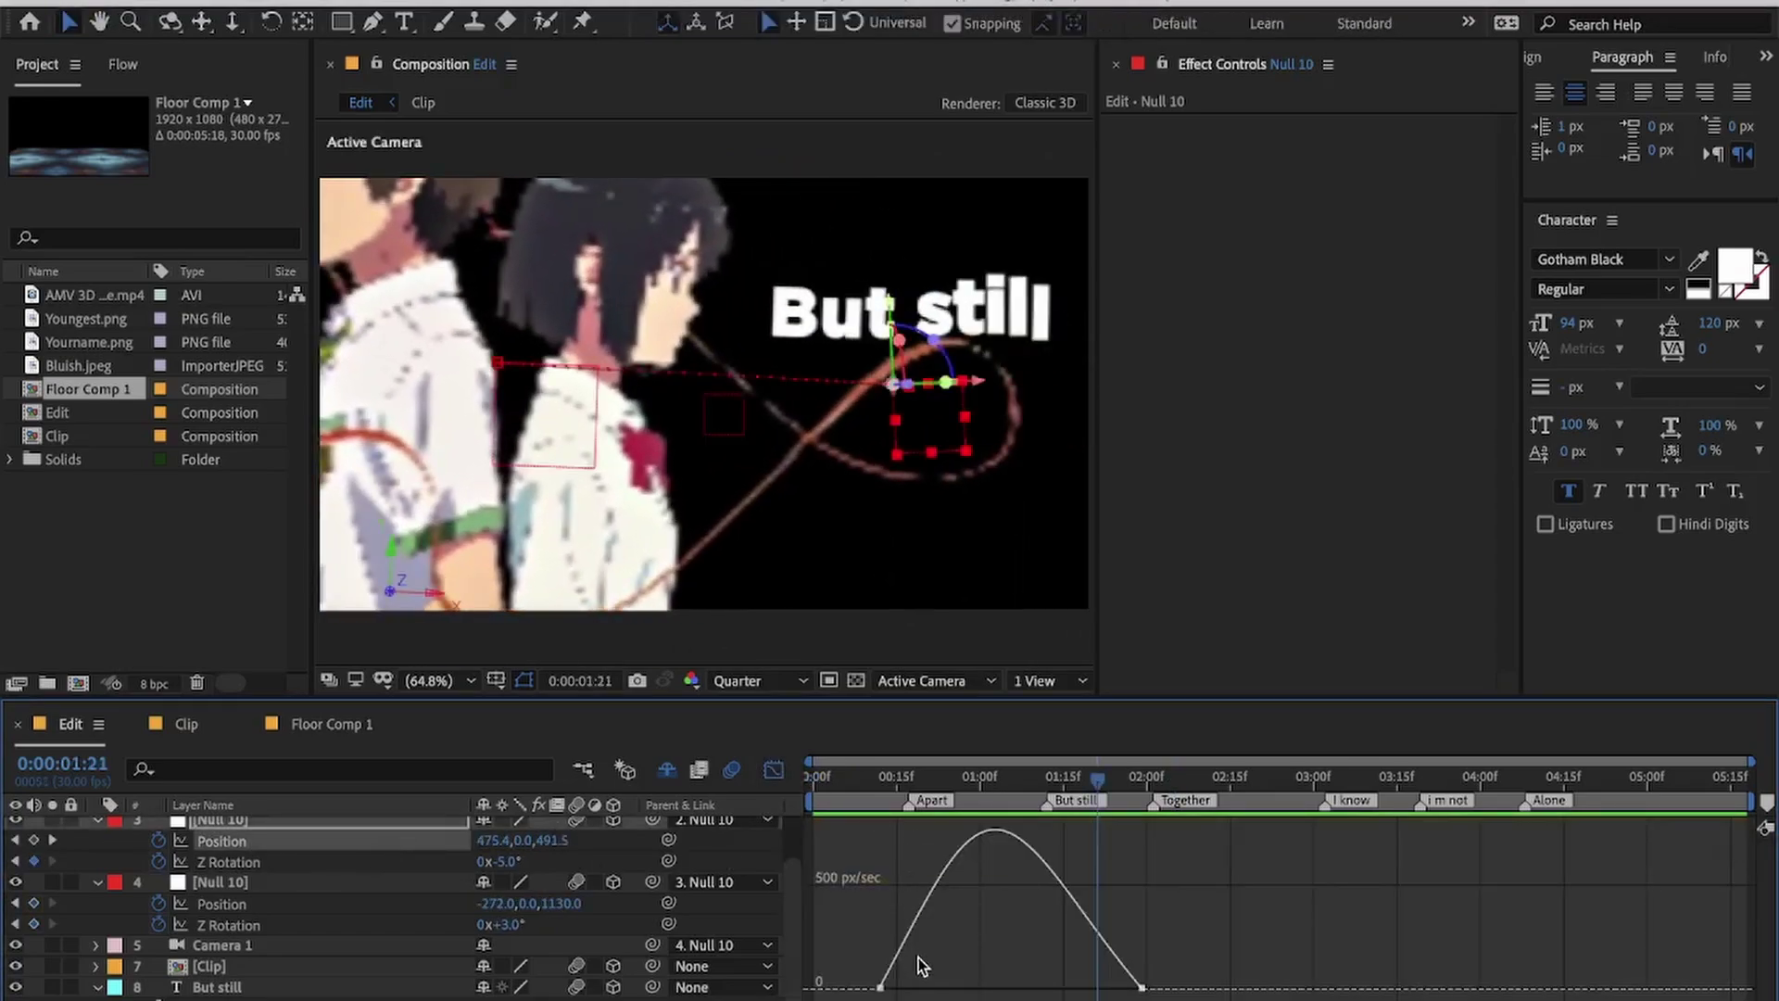
left_click_drag(1142, 988, 1153, 987)
left_click_drag(880, 988, 897, 988)
left_click(877, 784)
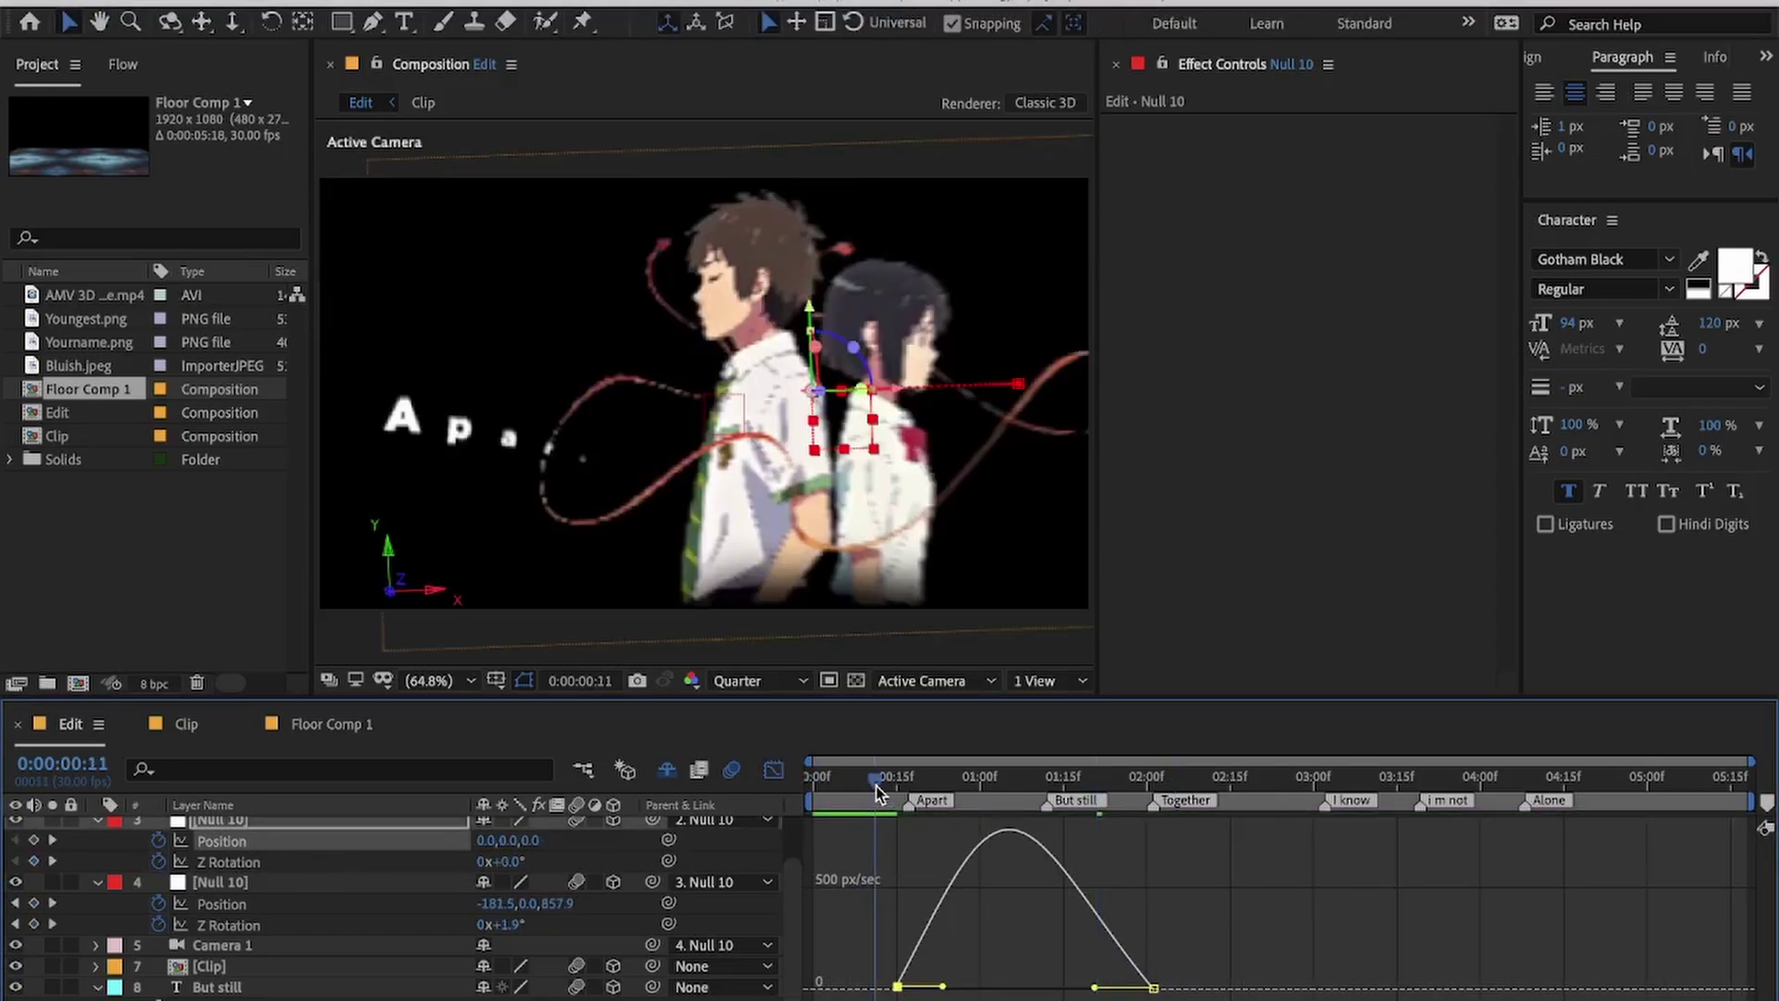
key("space")
key("space")
key("shift+F3")
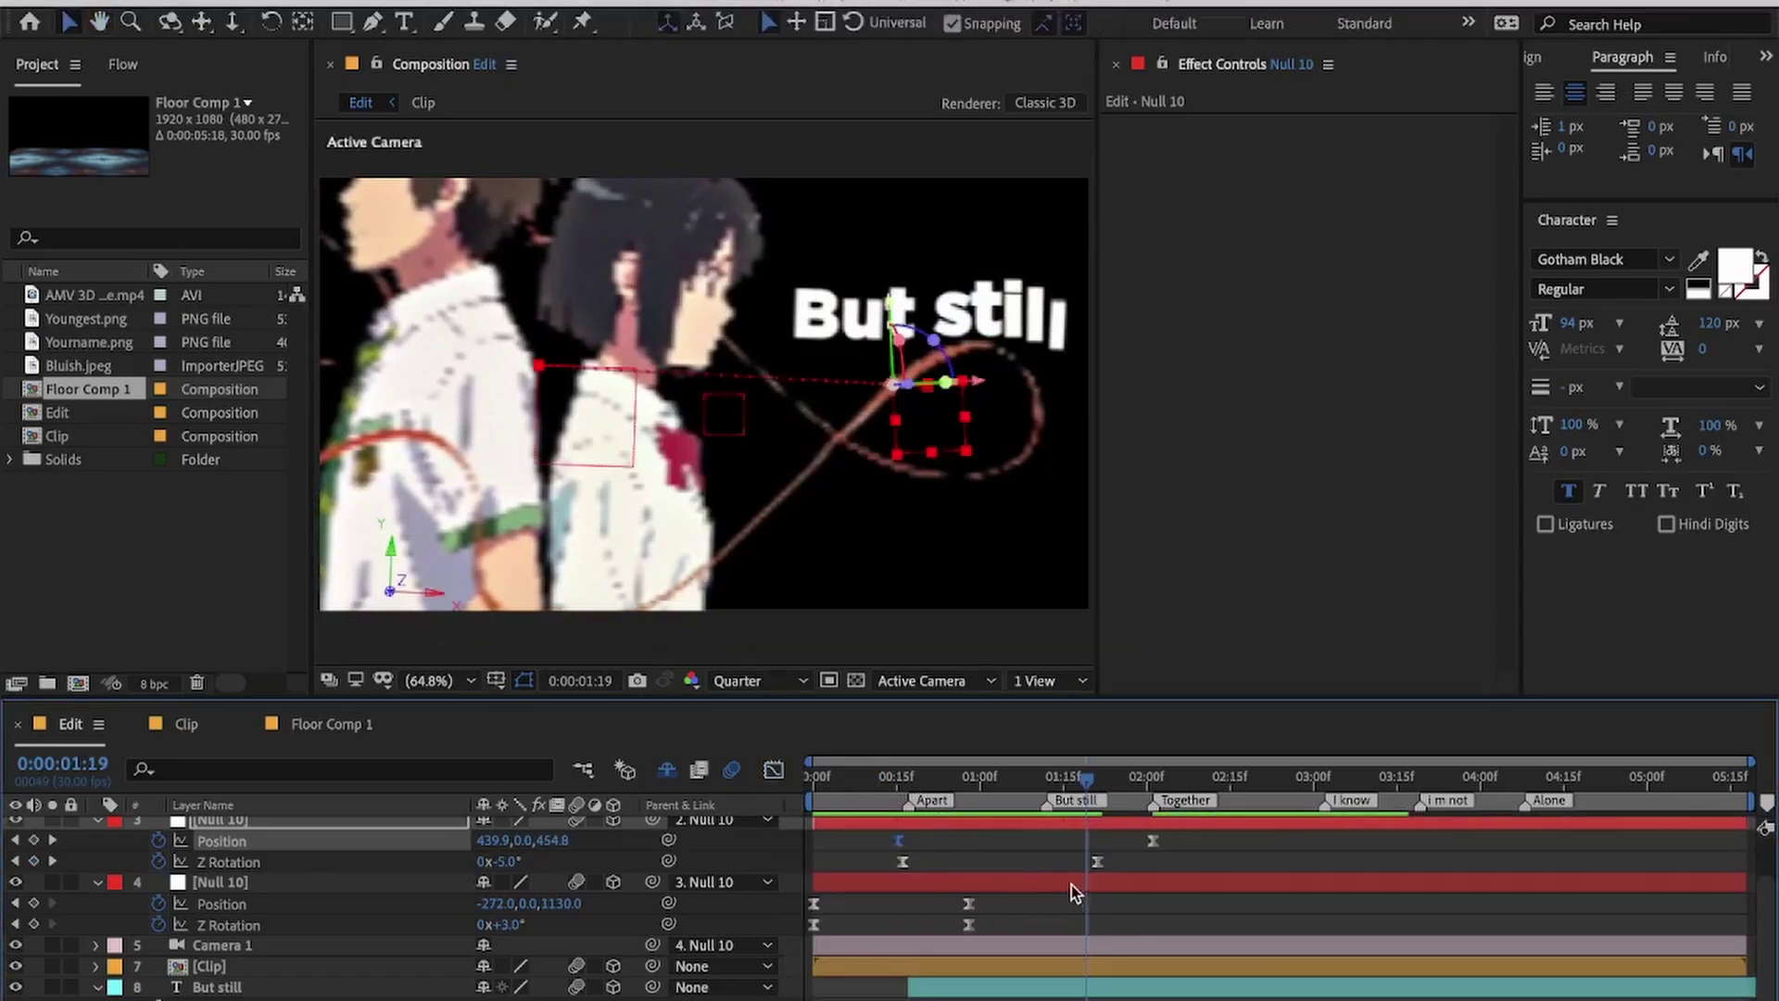
Step: Duplicate the But still text layer, change the copy's text to Together, and hide that layer
left_click_drag(1134, 782, 1178, 782)
left_click(1177, 988)
double_click(1177, 988)
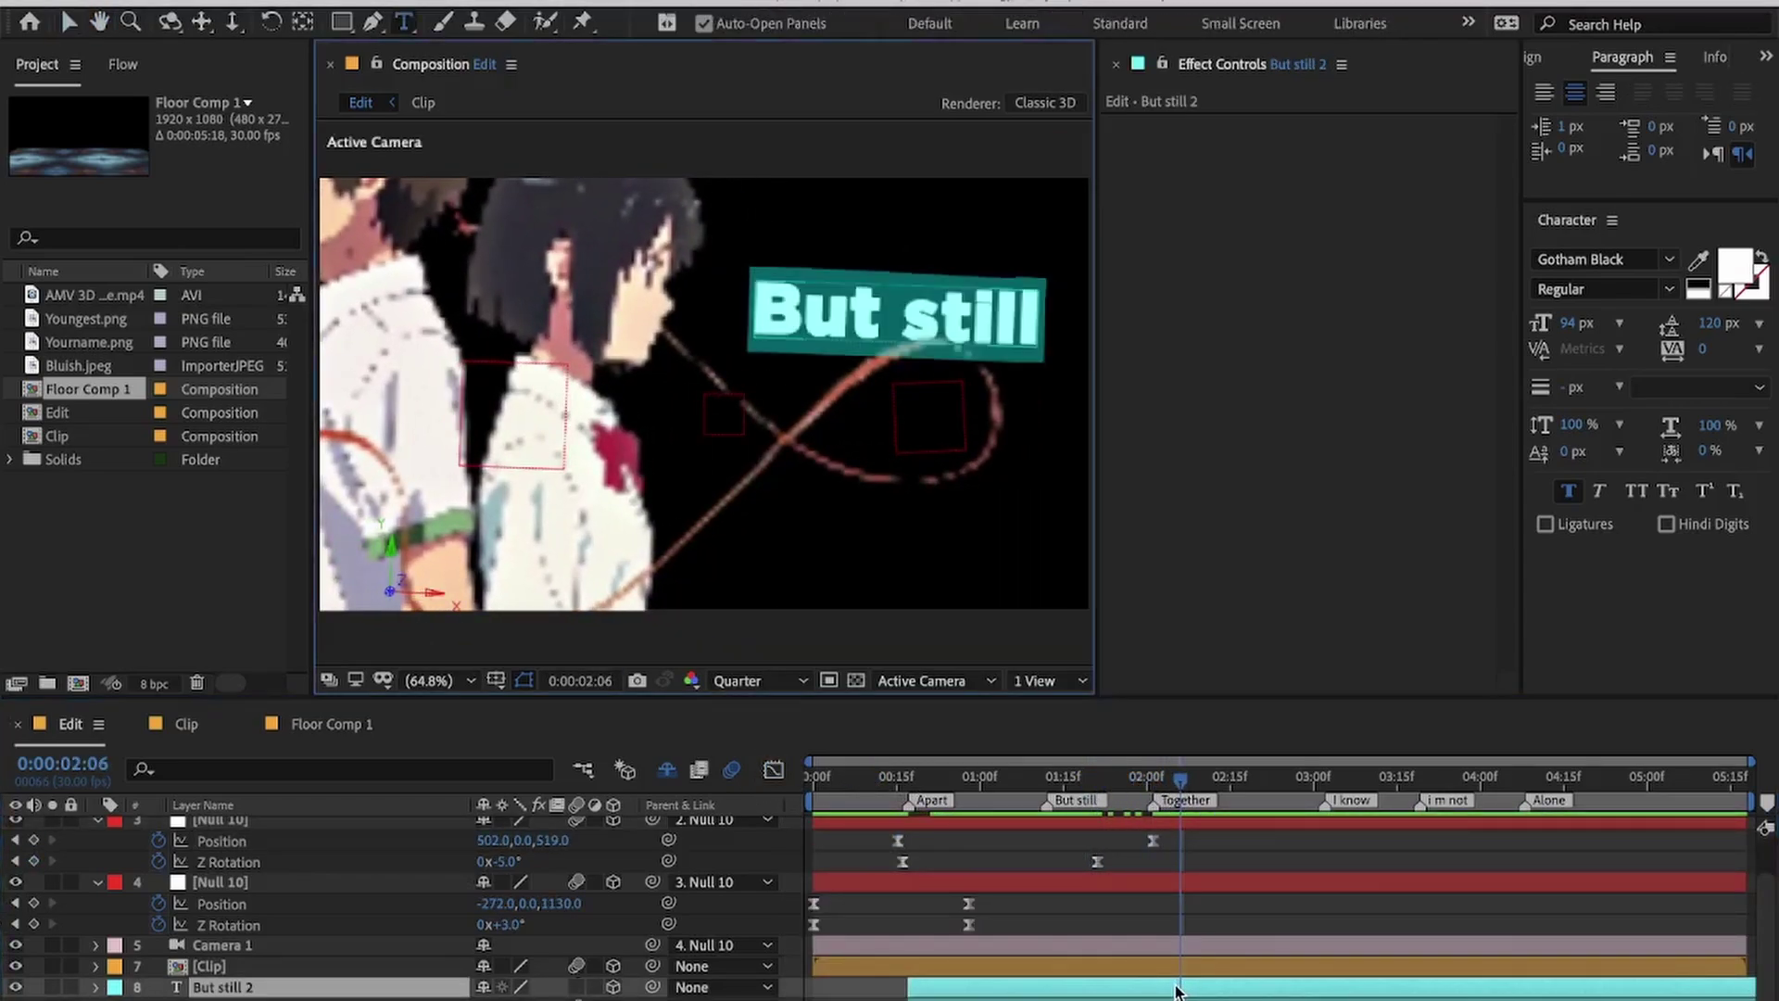
type("Together")
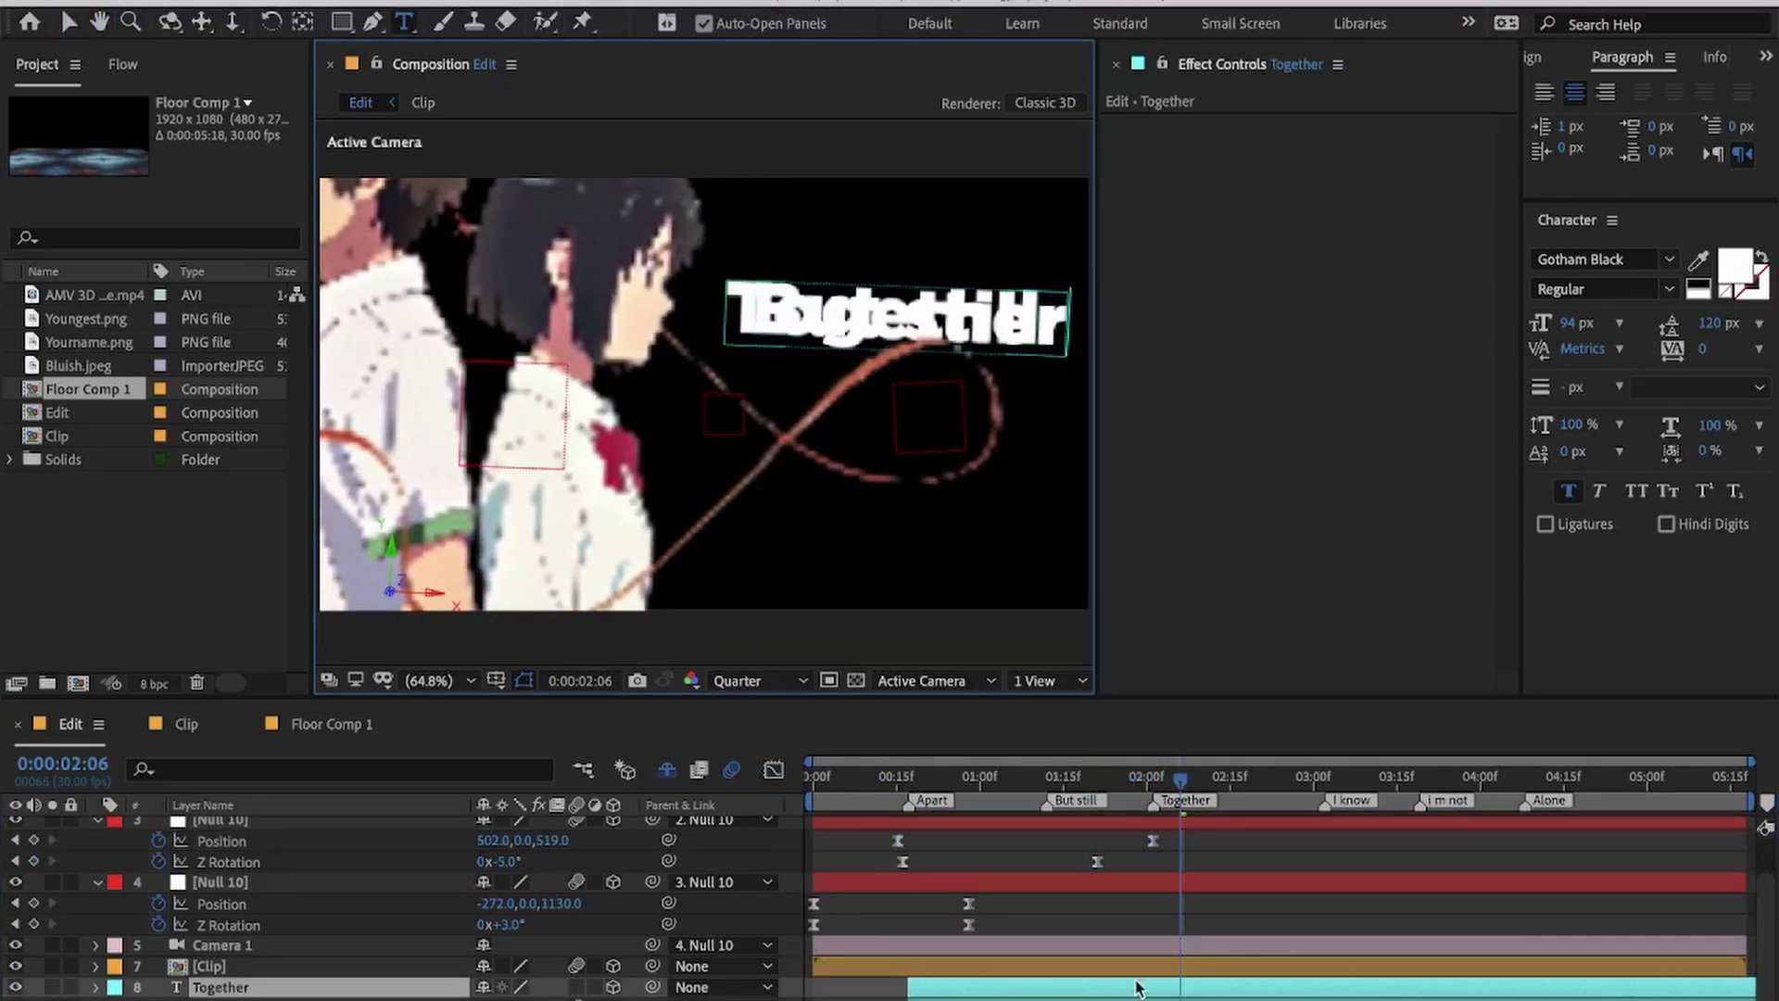
left_click(1066, 991)
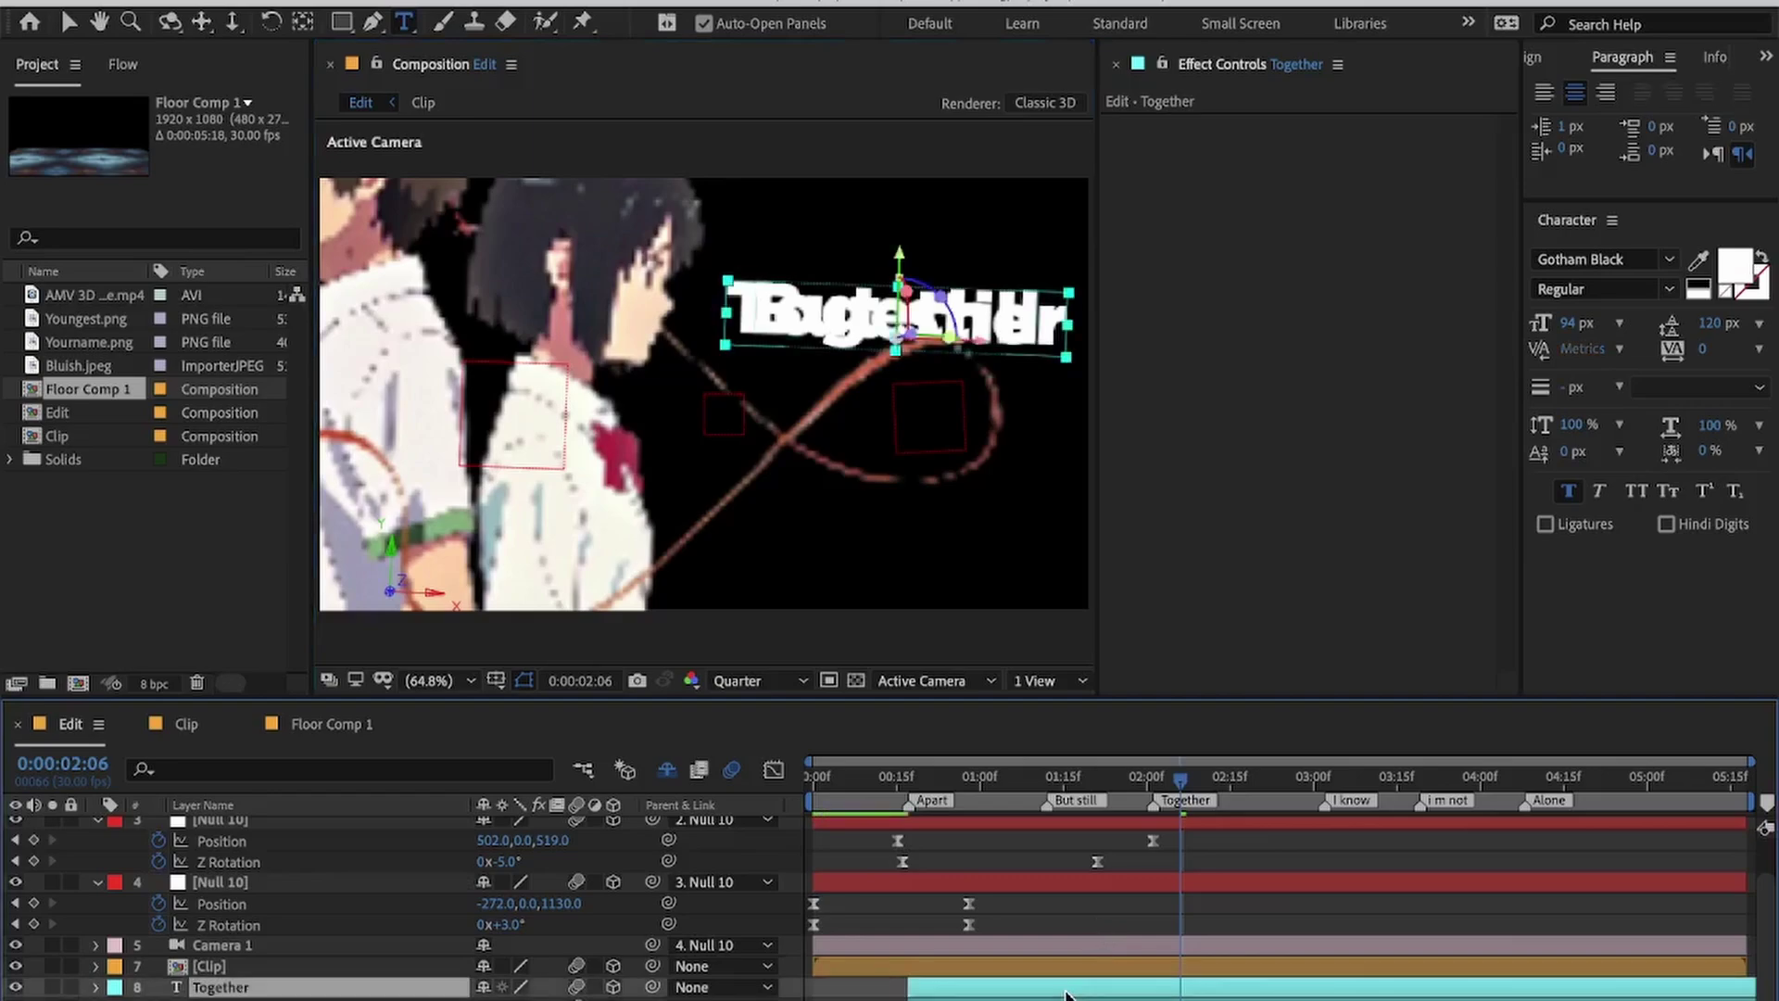
left_click(1058, 925)
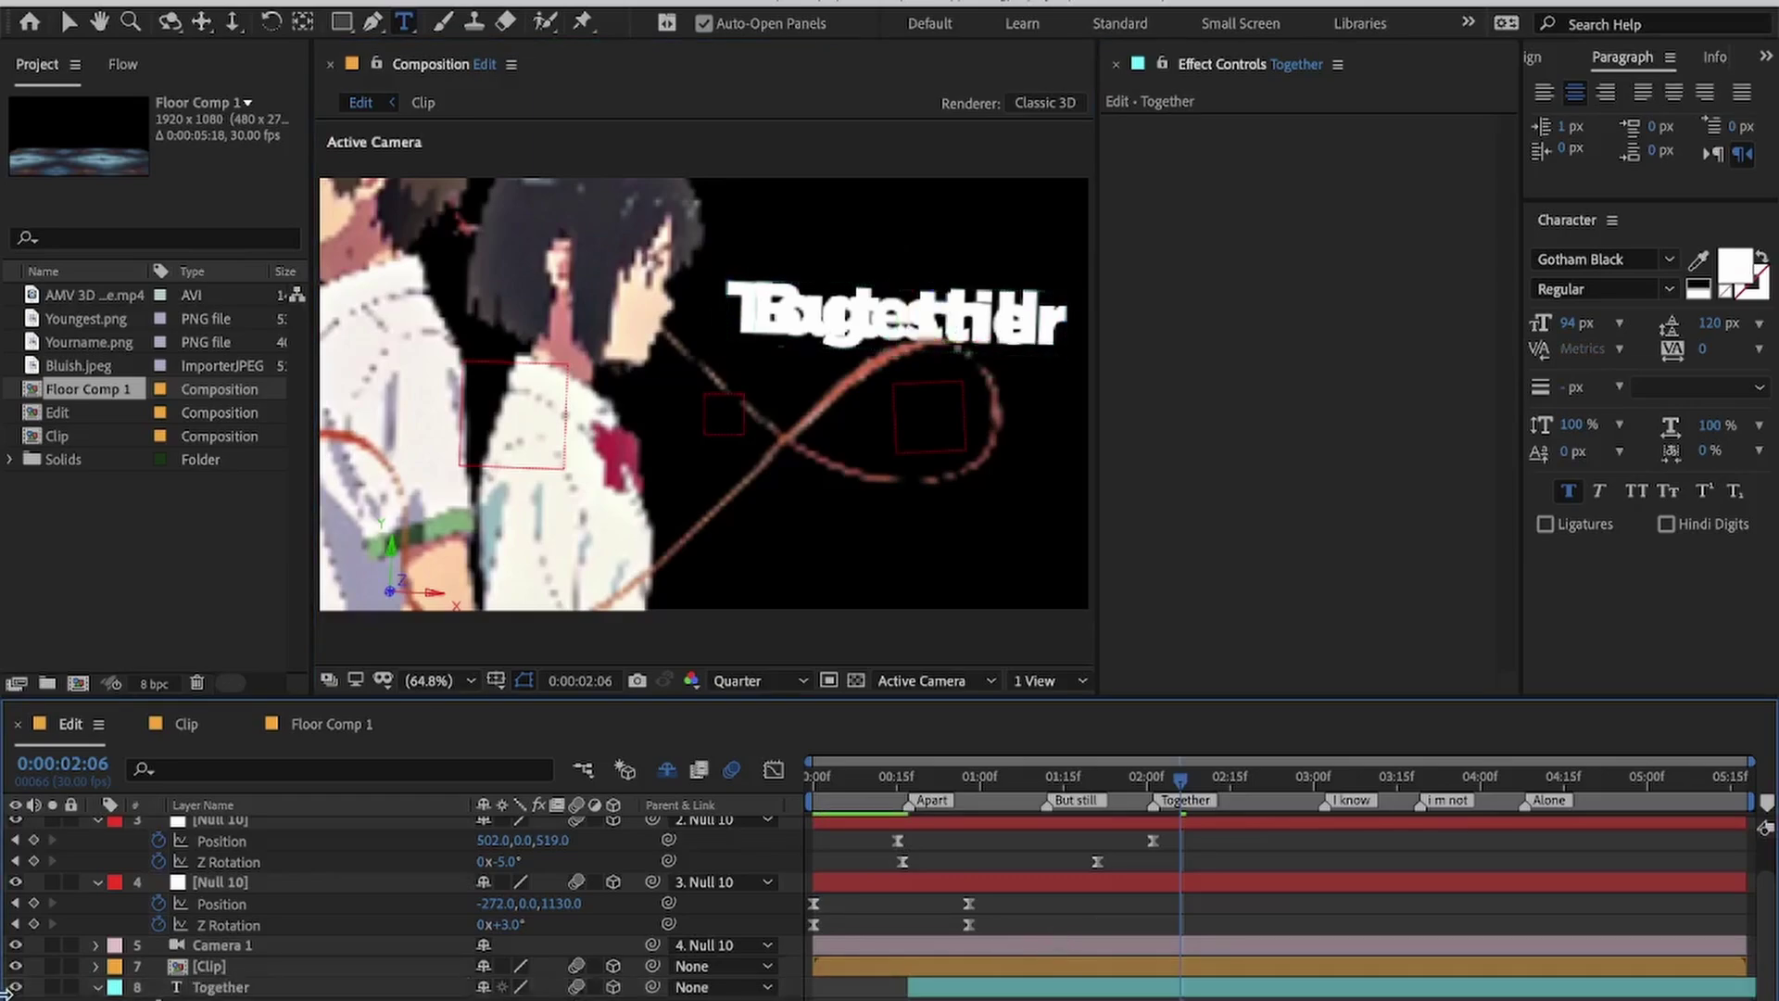
Step: Add starting Position and Z Rotation keyframes to the second null at 0:00:01:06
scroll(1093, 897, "up", 3)
left_click(1033, 850)
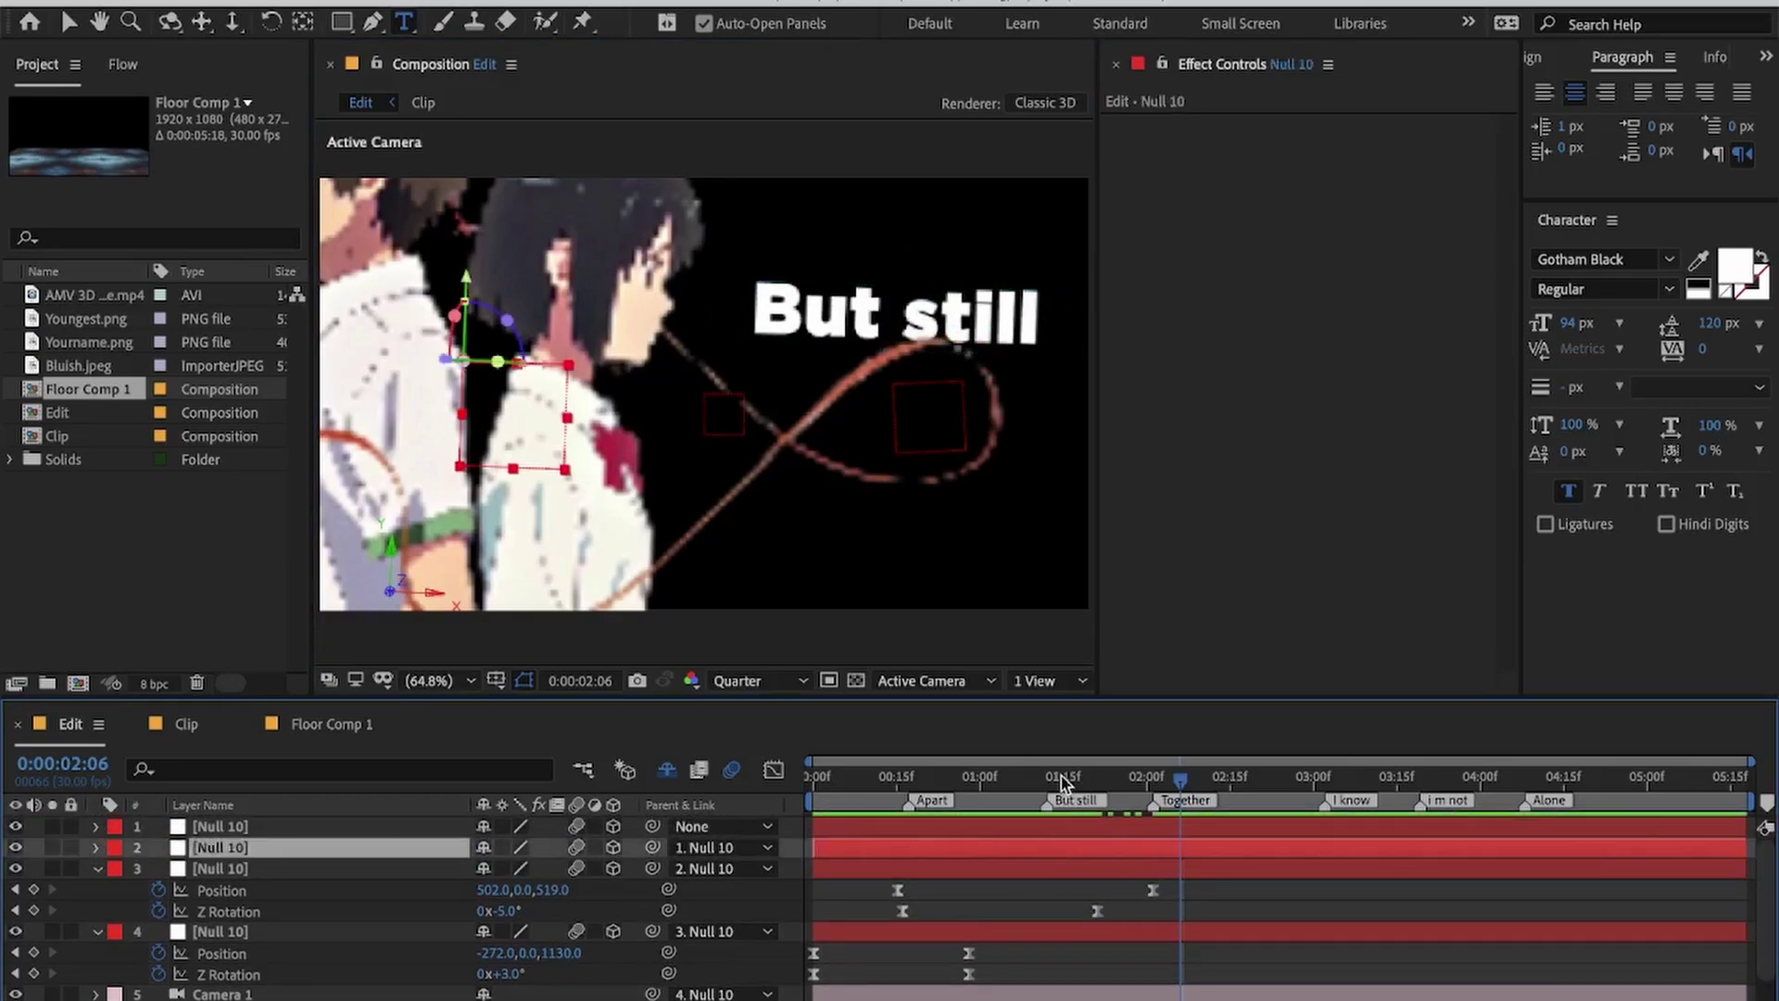
left_click_drag(1061, 776, 1014, 783)
key("p")
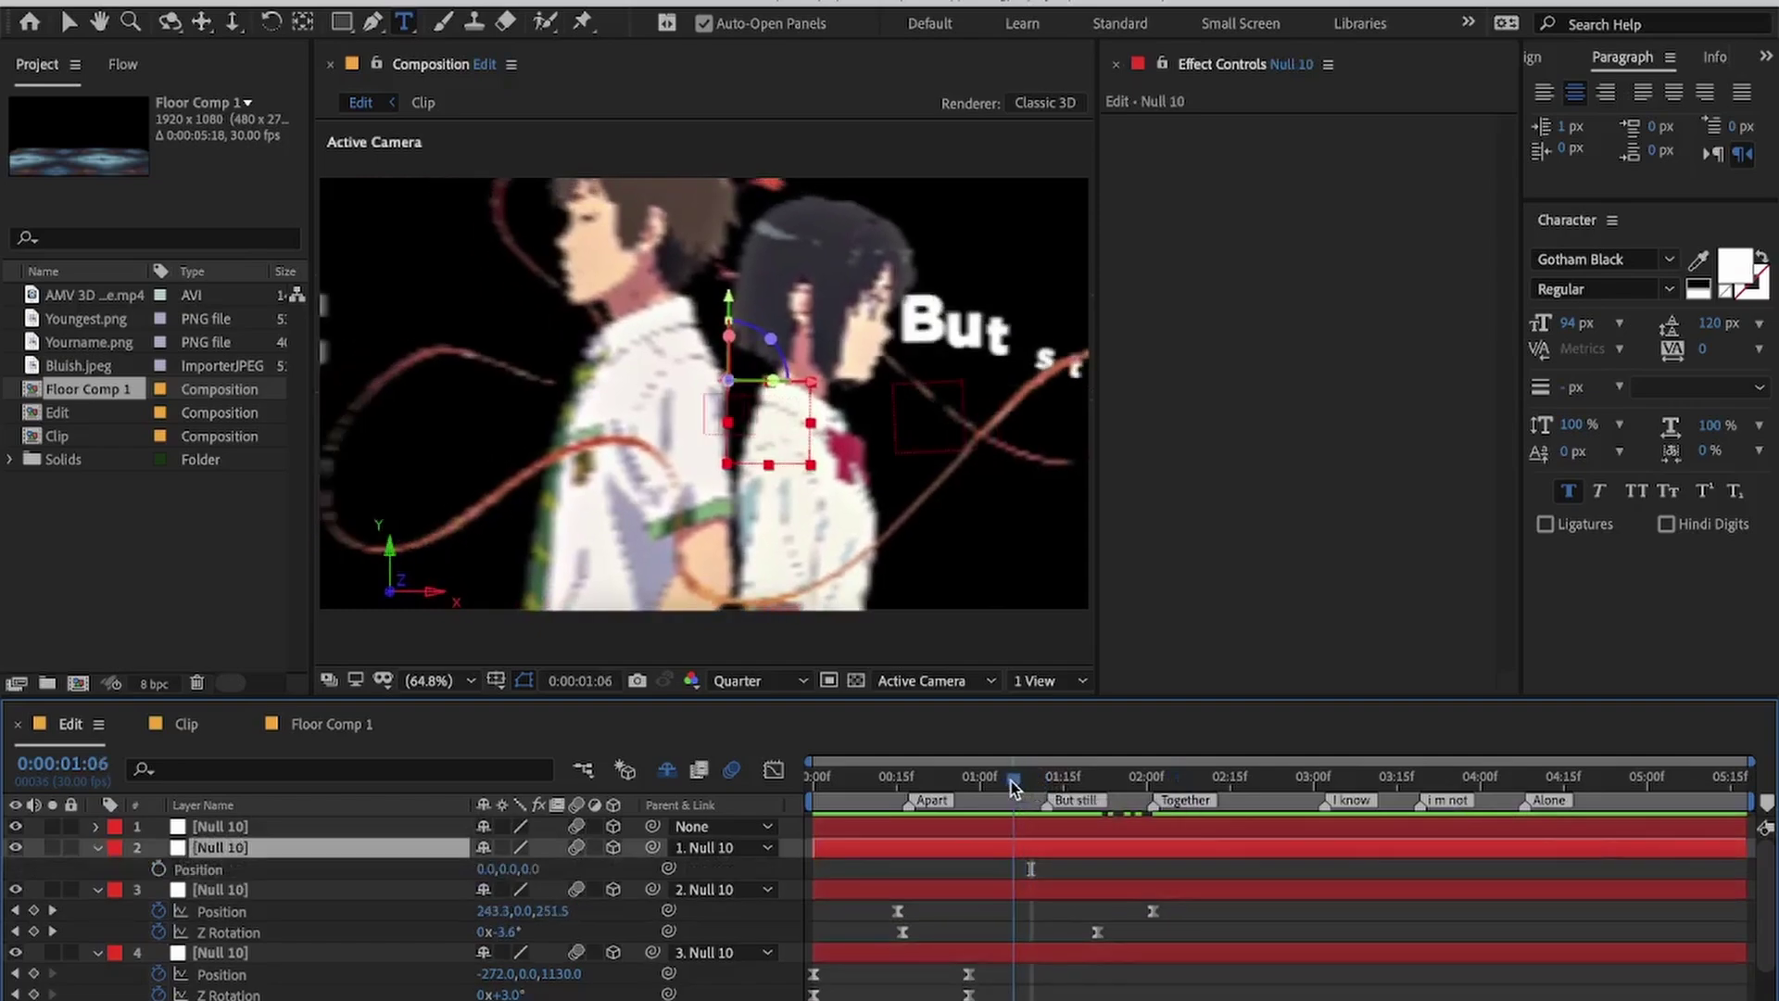
left_click(158, 868)
key("shift+r")
left_click(160, 954)
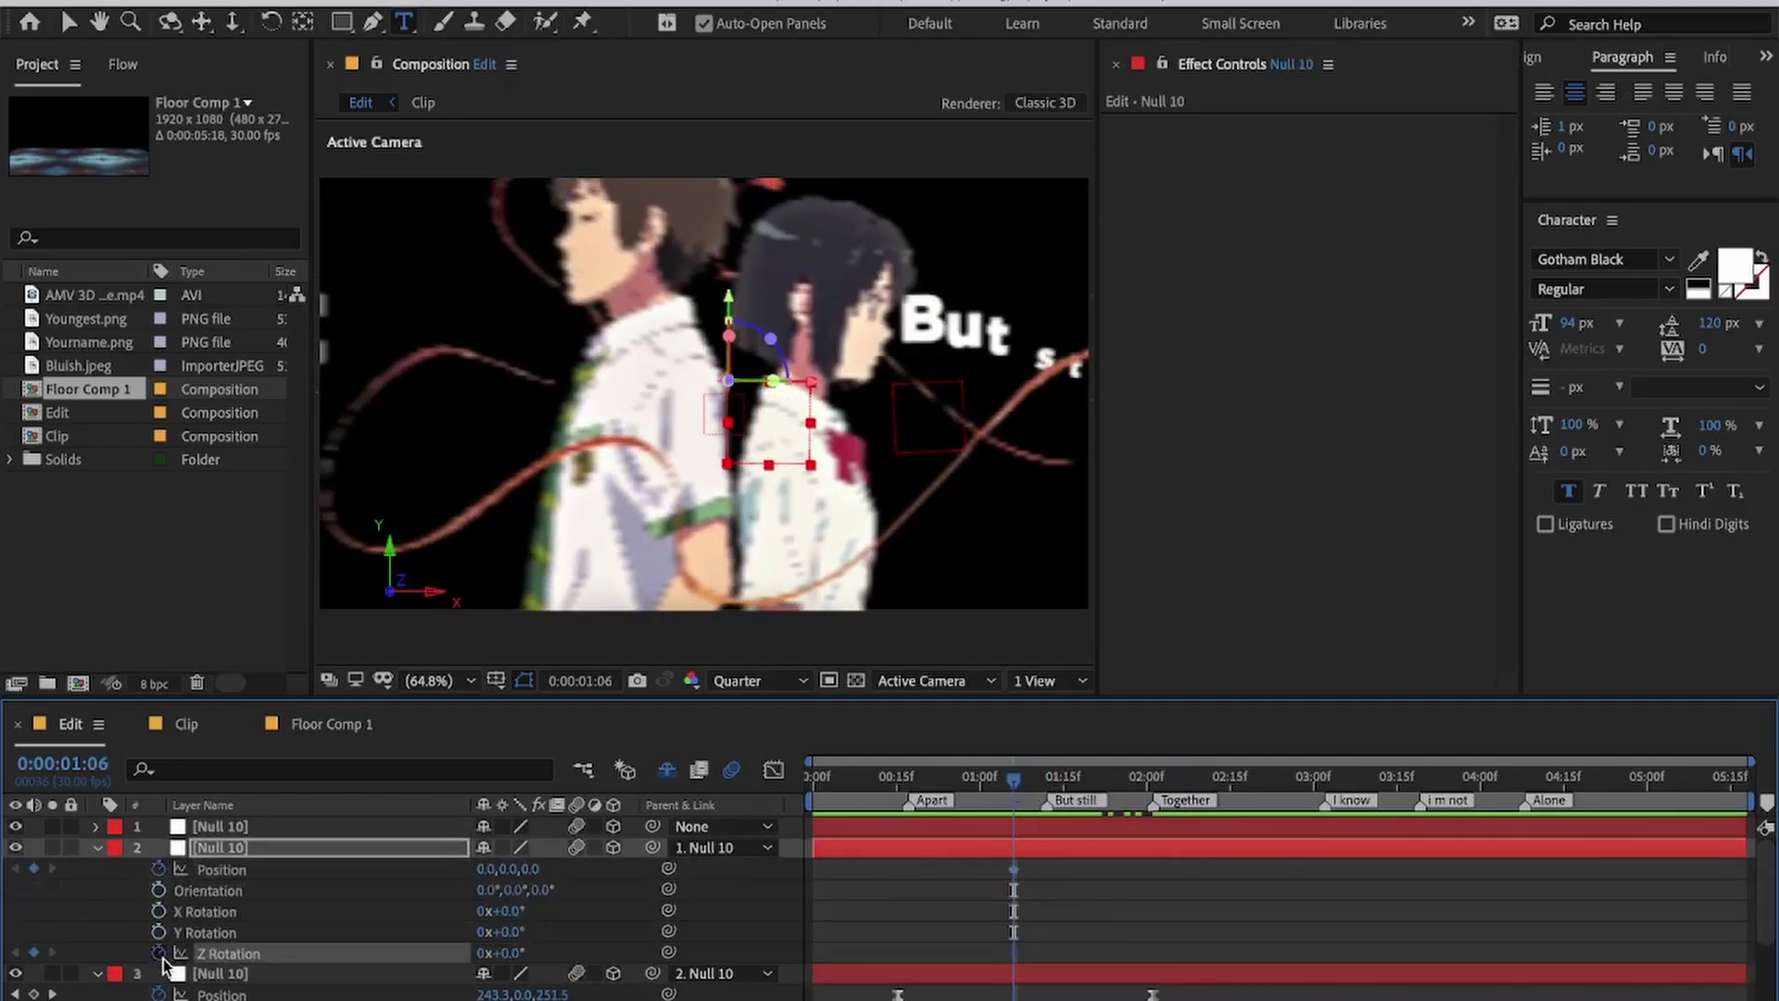
Step: At 0:00:02:22, set the second null's Position to -215, 0, -1260 to pull the camera back
left_click_drag(1138, 802, 1270, 797)
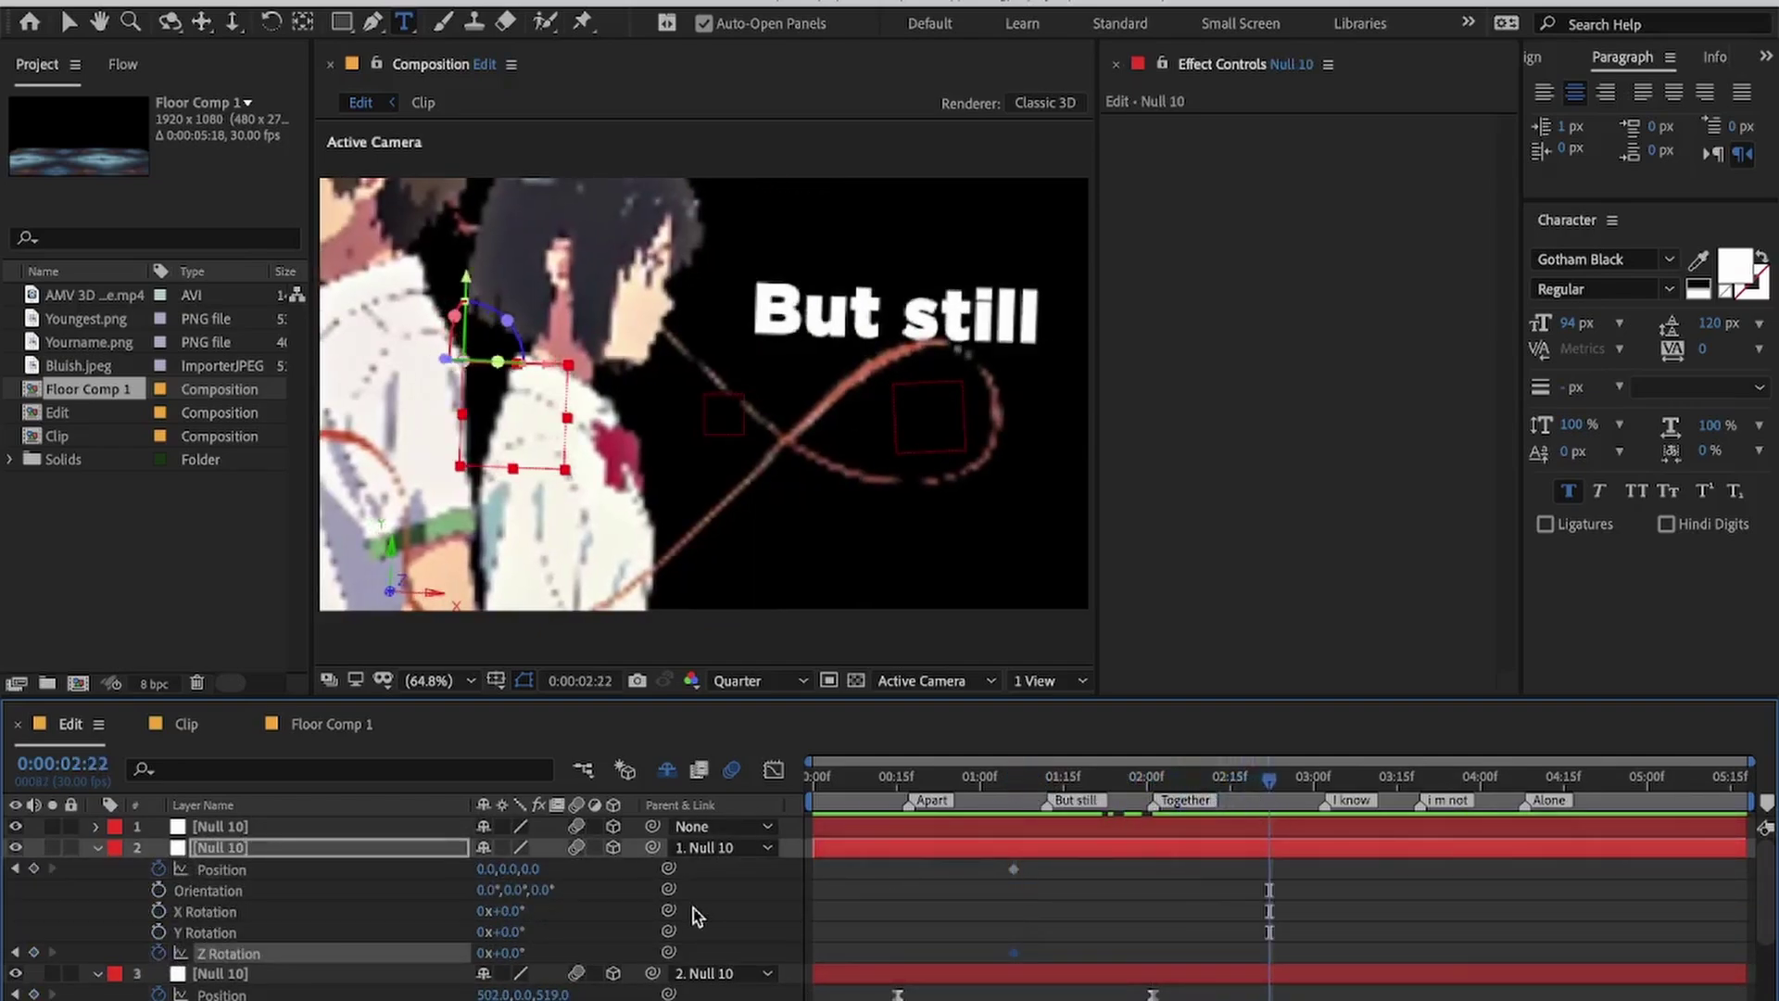
left_click_drag(532, 870, 282, 884)
left_click_drag(542, 868, 452, 871)
left_click(1115, 932)
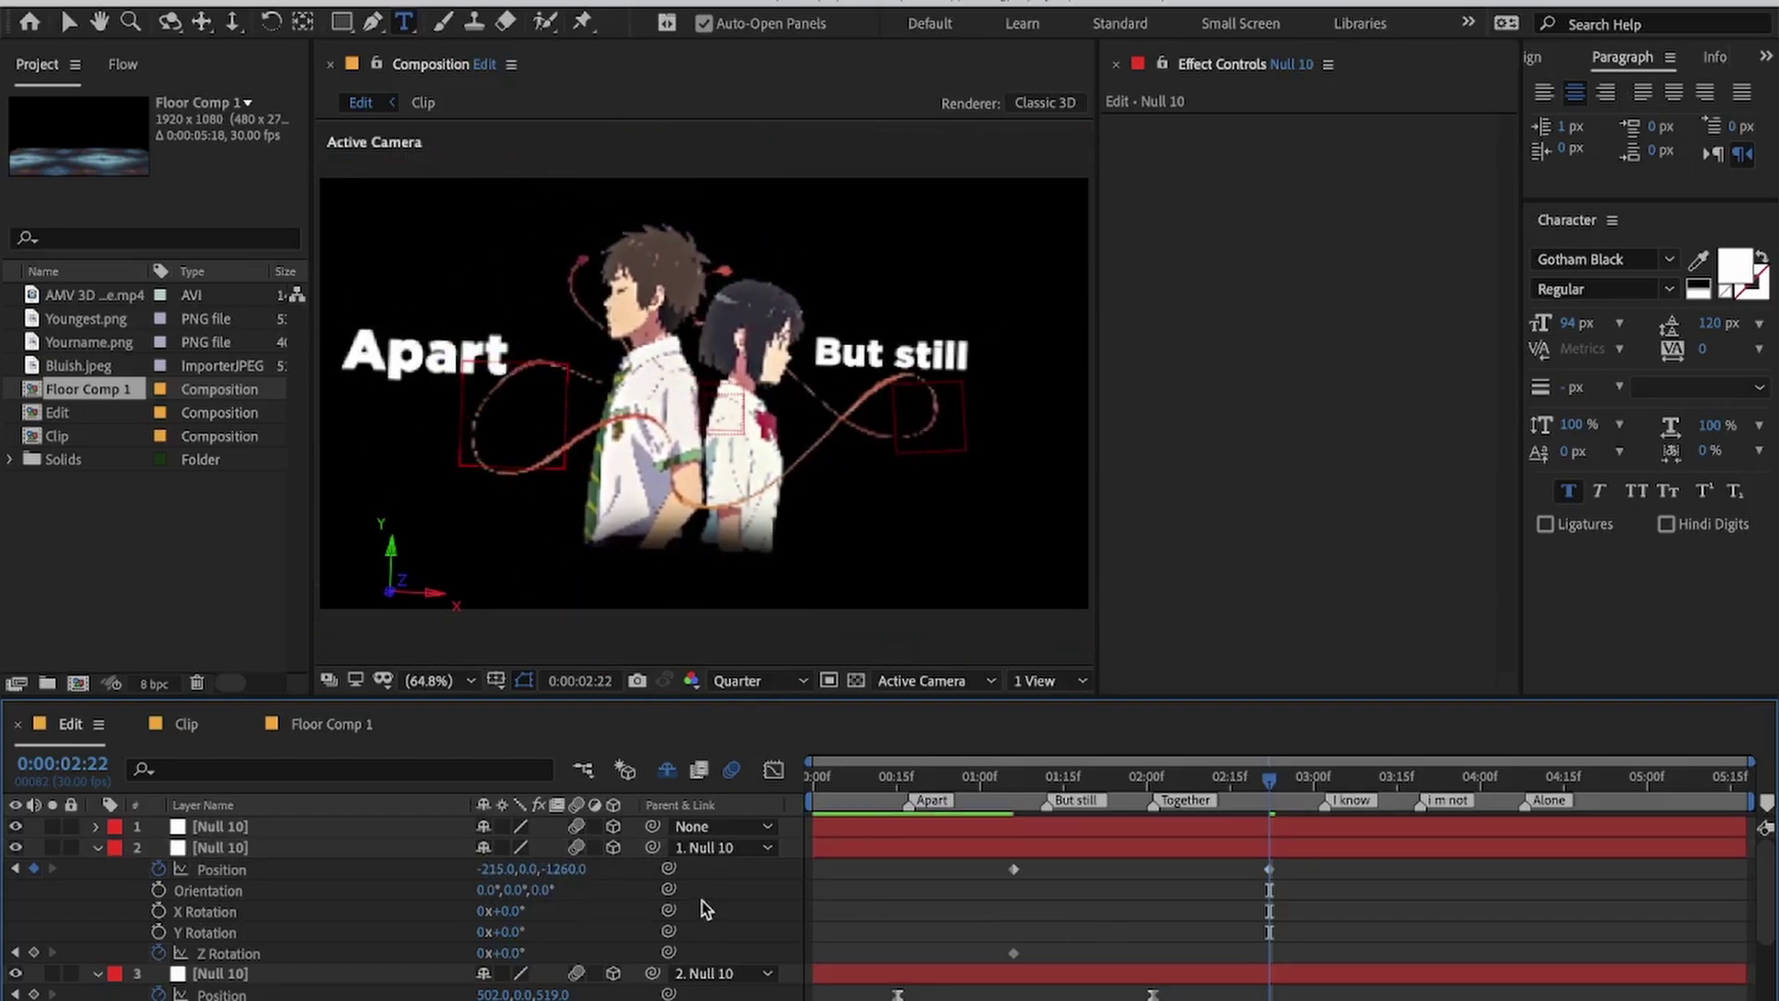
Step: Show the Together layer again and reposition it large and centred in front of the two characters
scroll(982, 915, "down", 4)
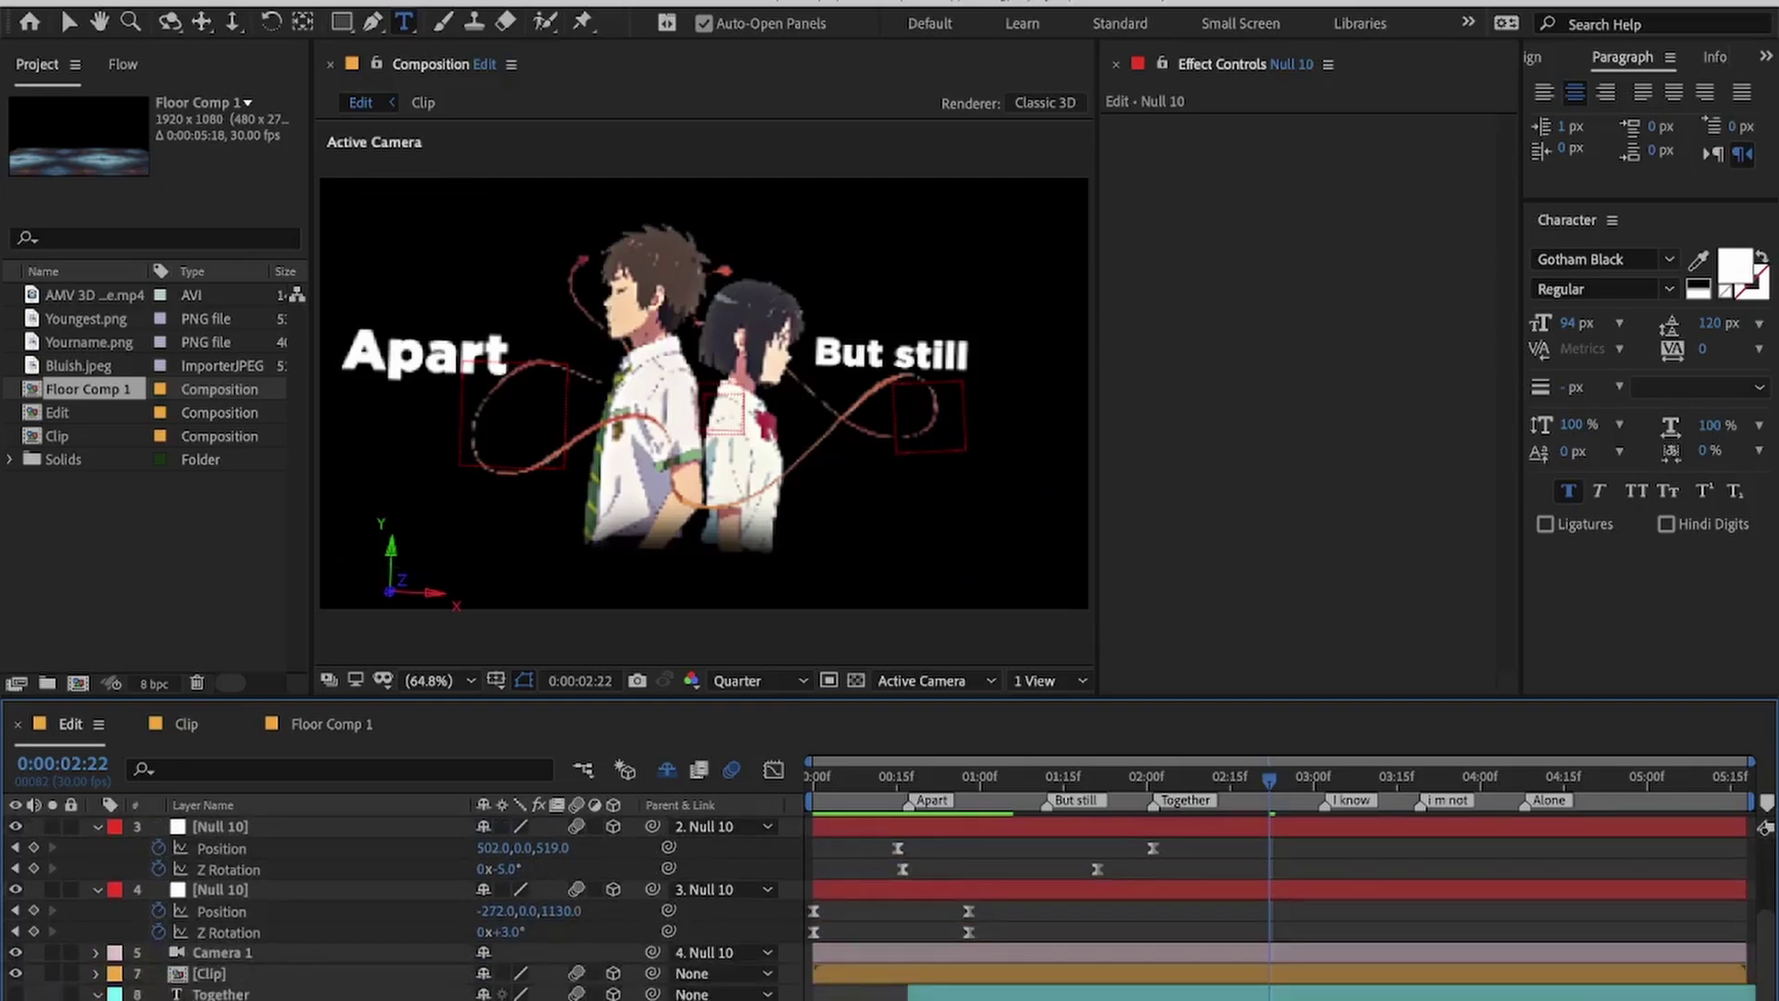
left_click(18, 992)
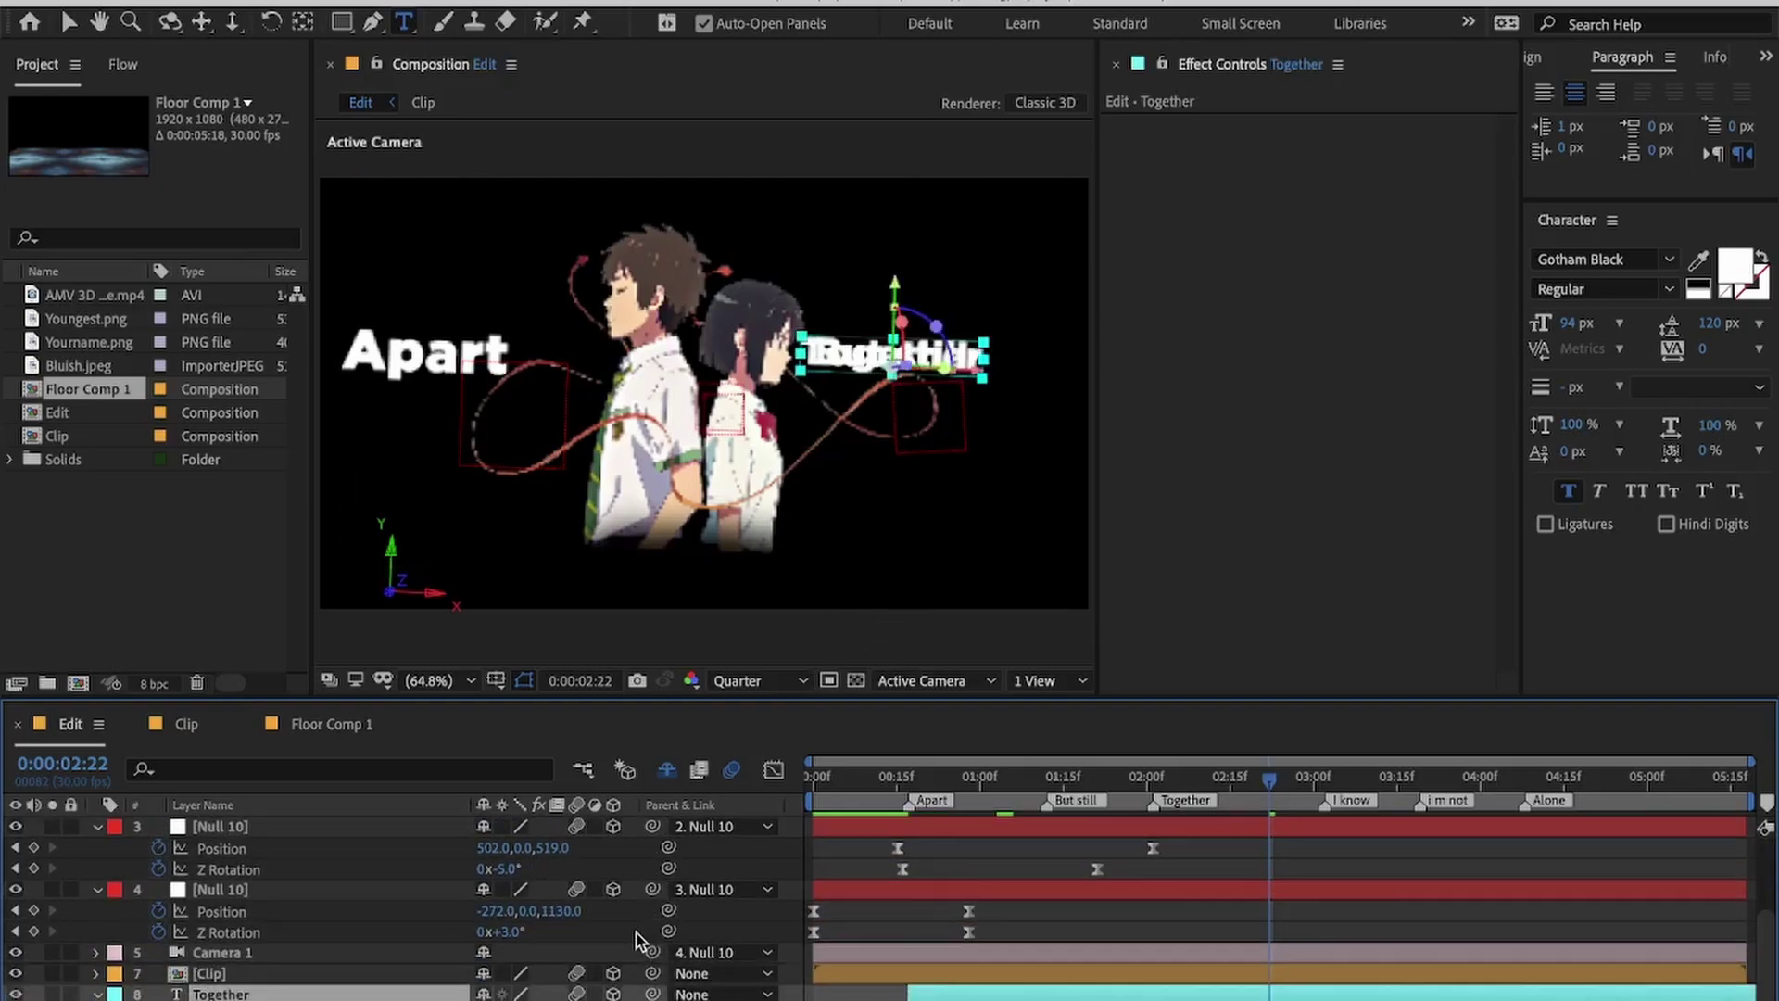
left_click_drag(491, 1000, 460, 1000)
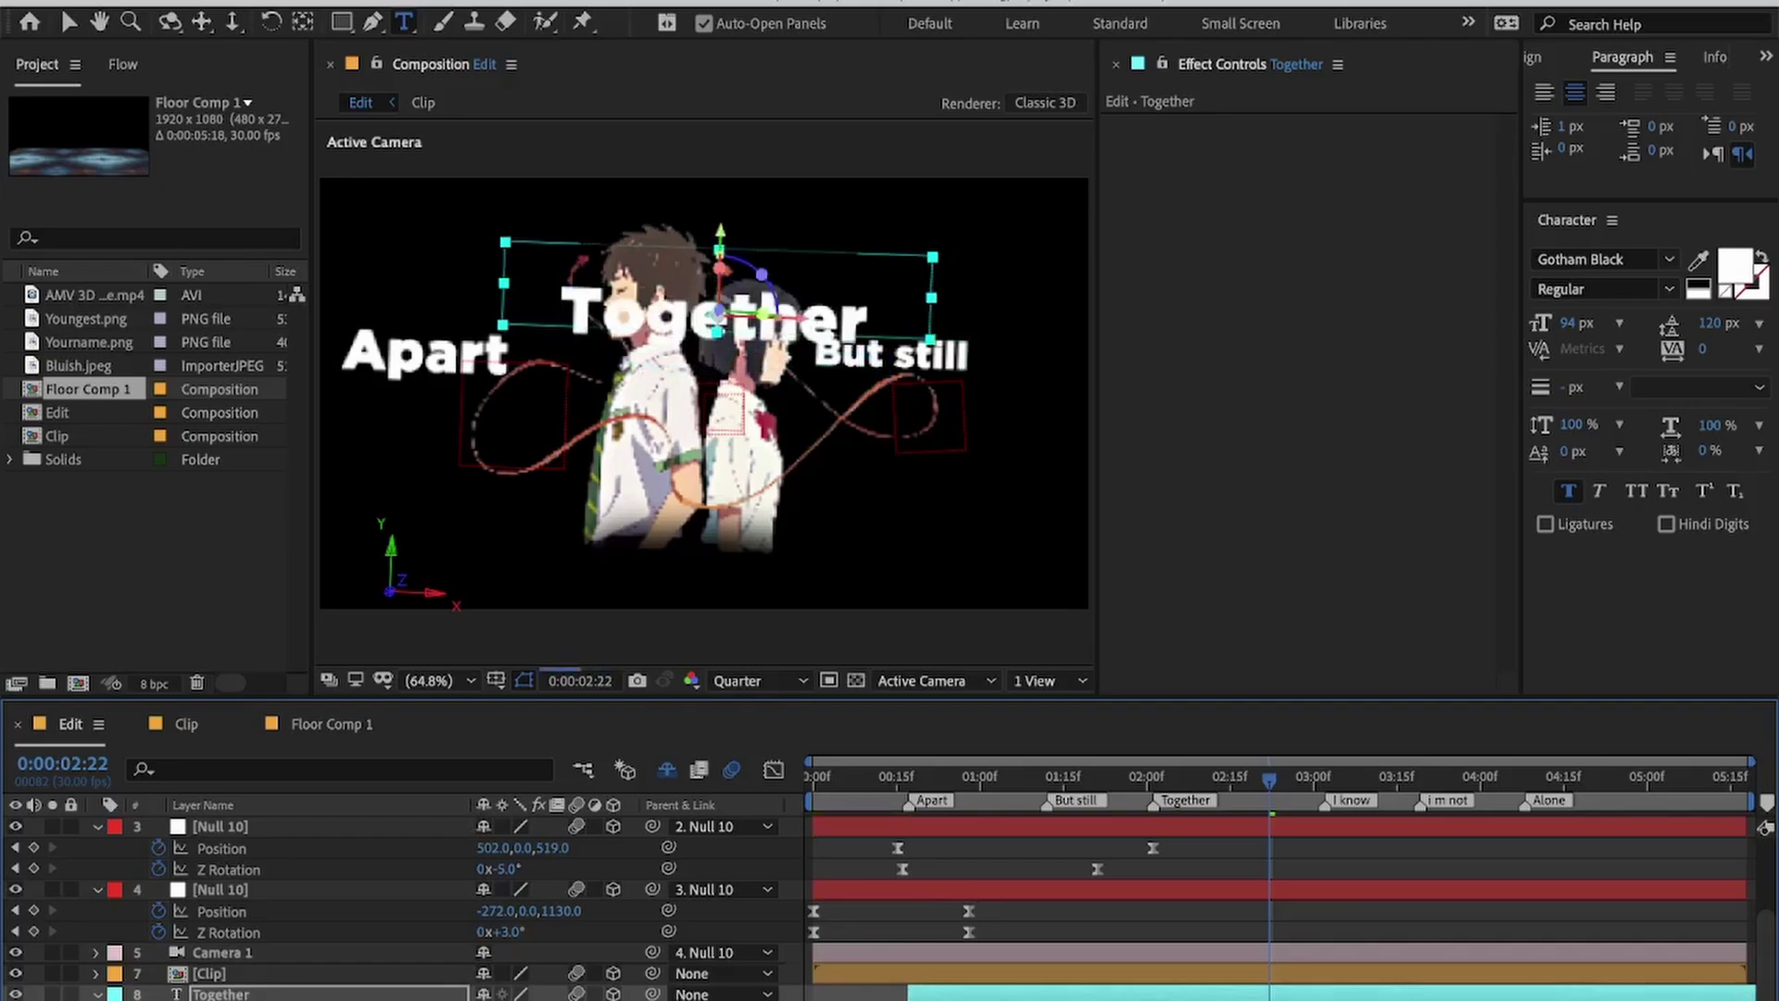
left_click_drag(529, 999, 562, 1000)
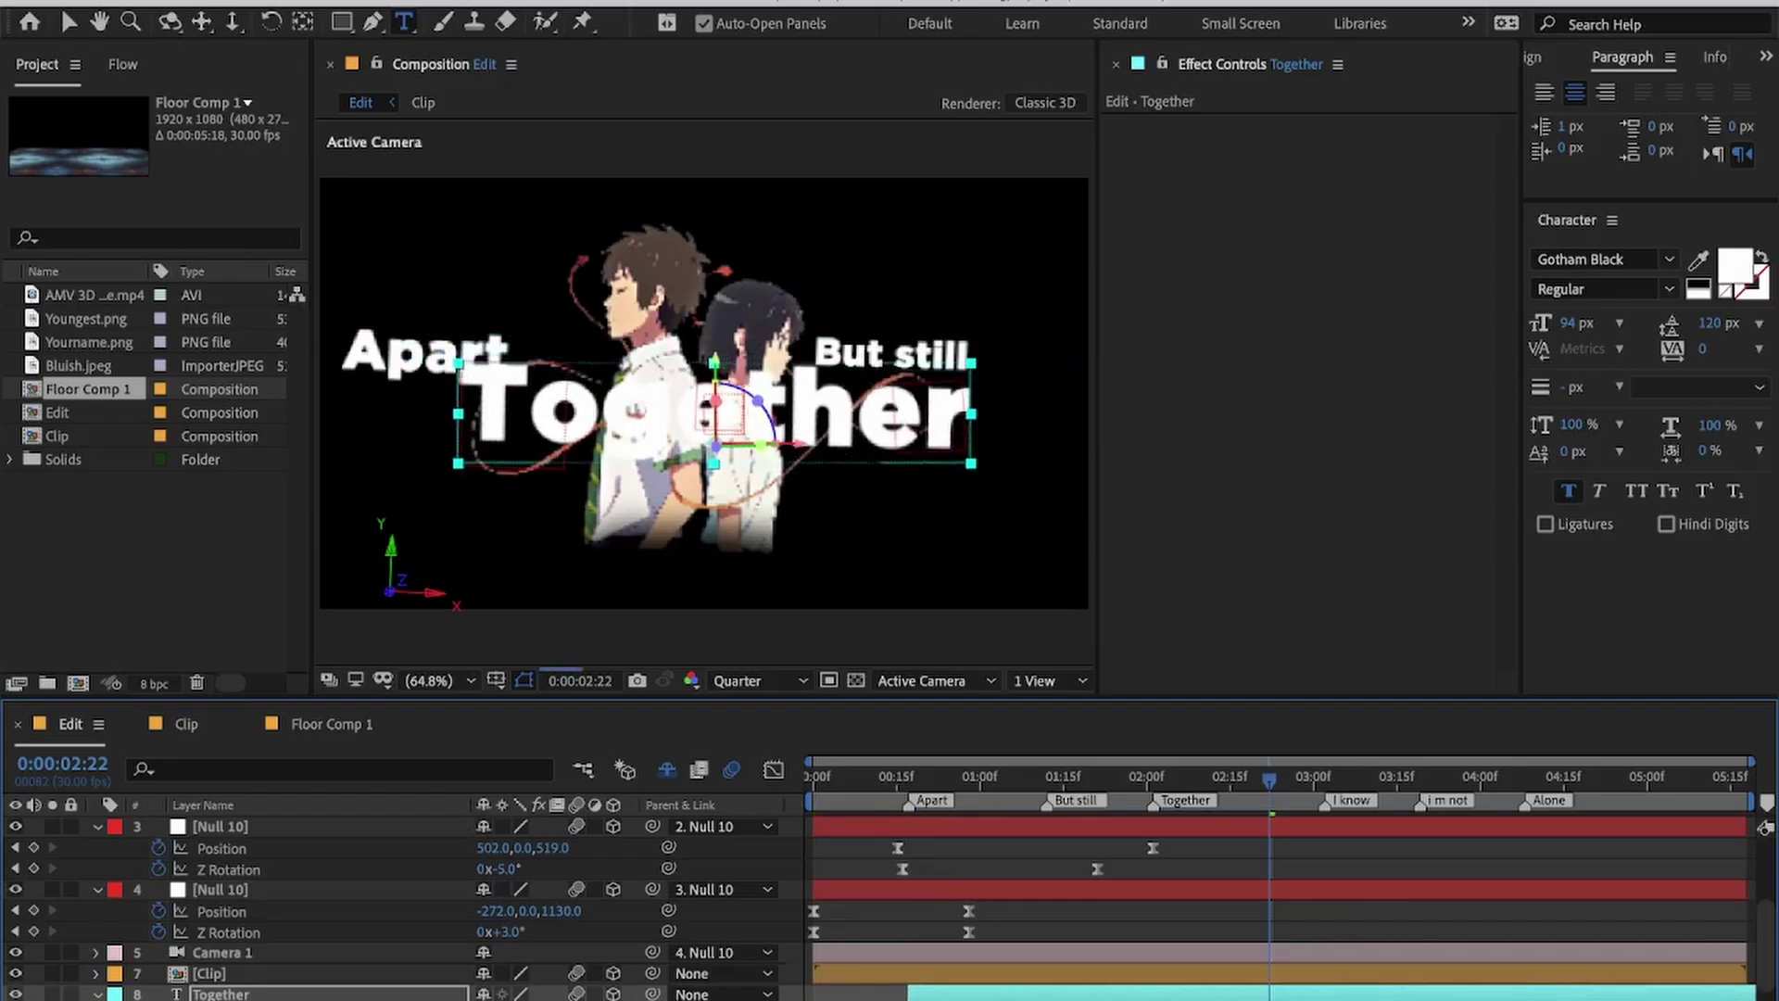
left_click(1032, 936)
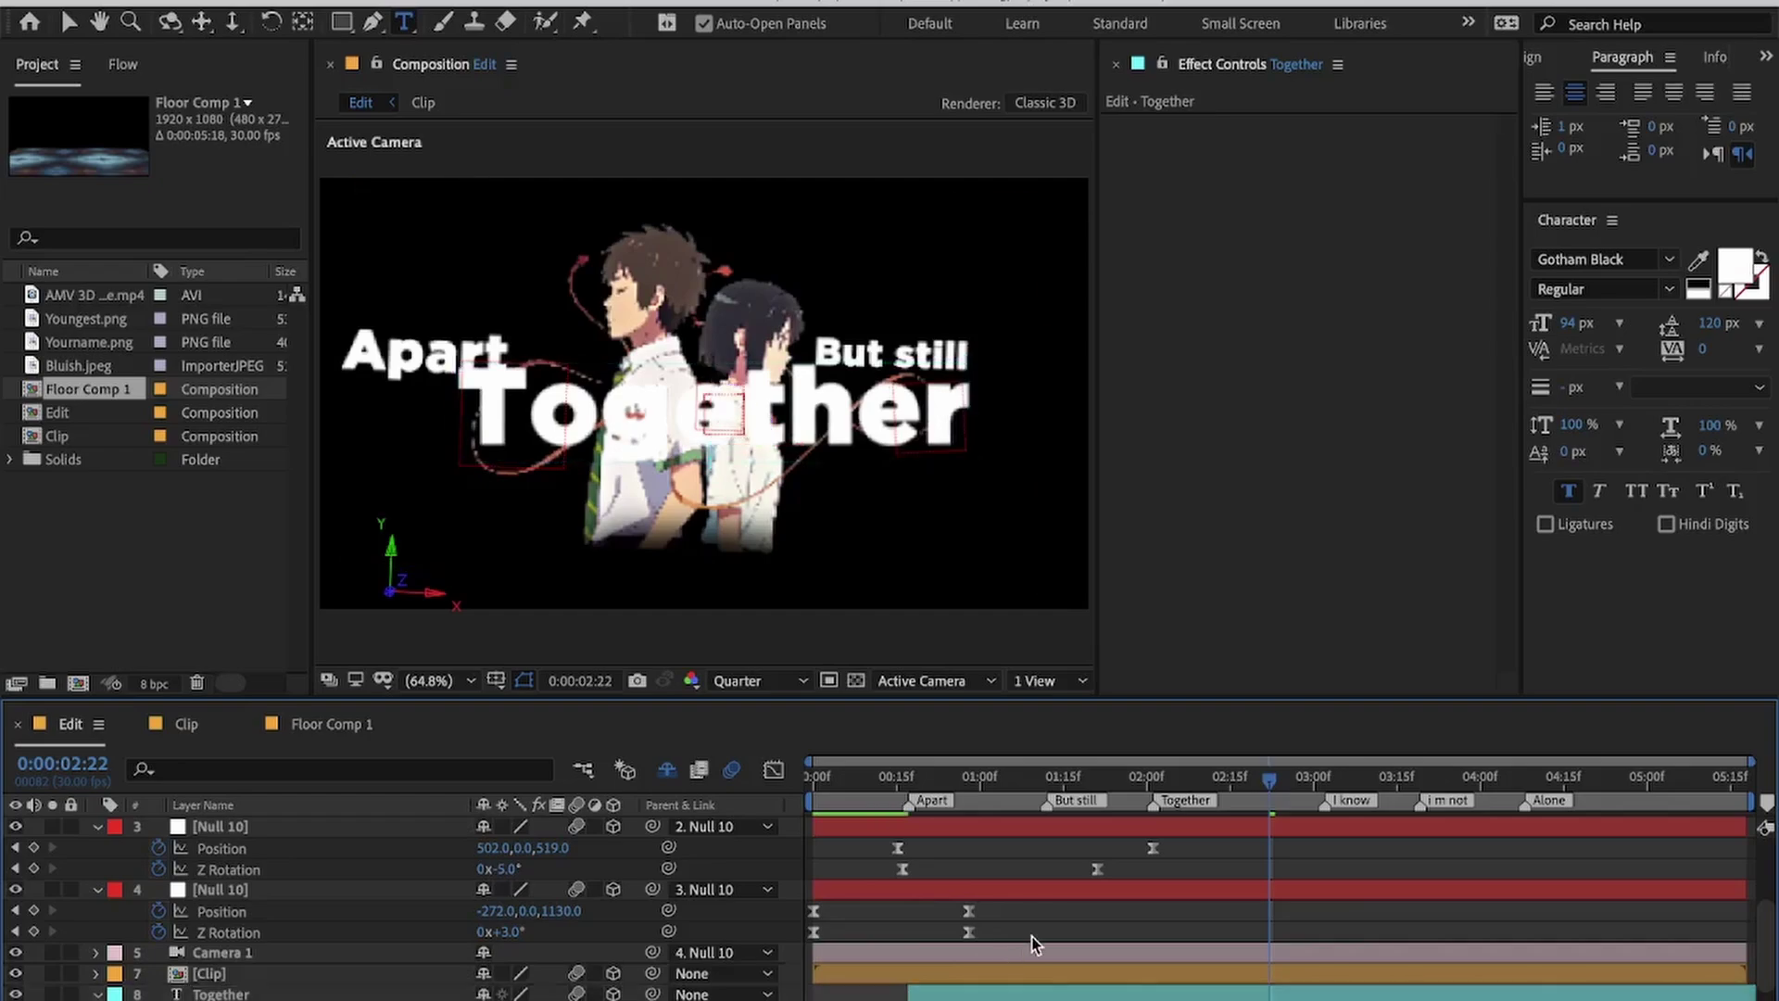
Step: Set the second null's Z Rotation to 2° at 0:00:02:22
scroll(1138, 904, "up", 3)
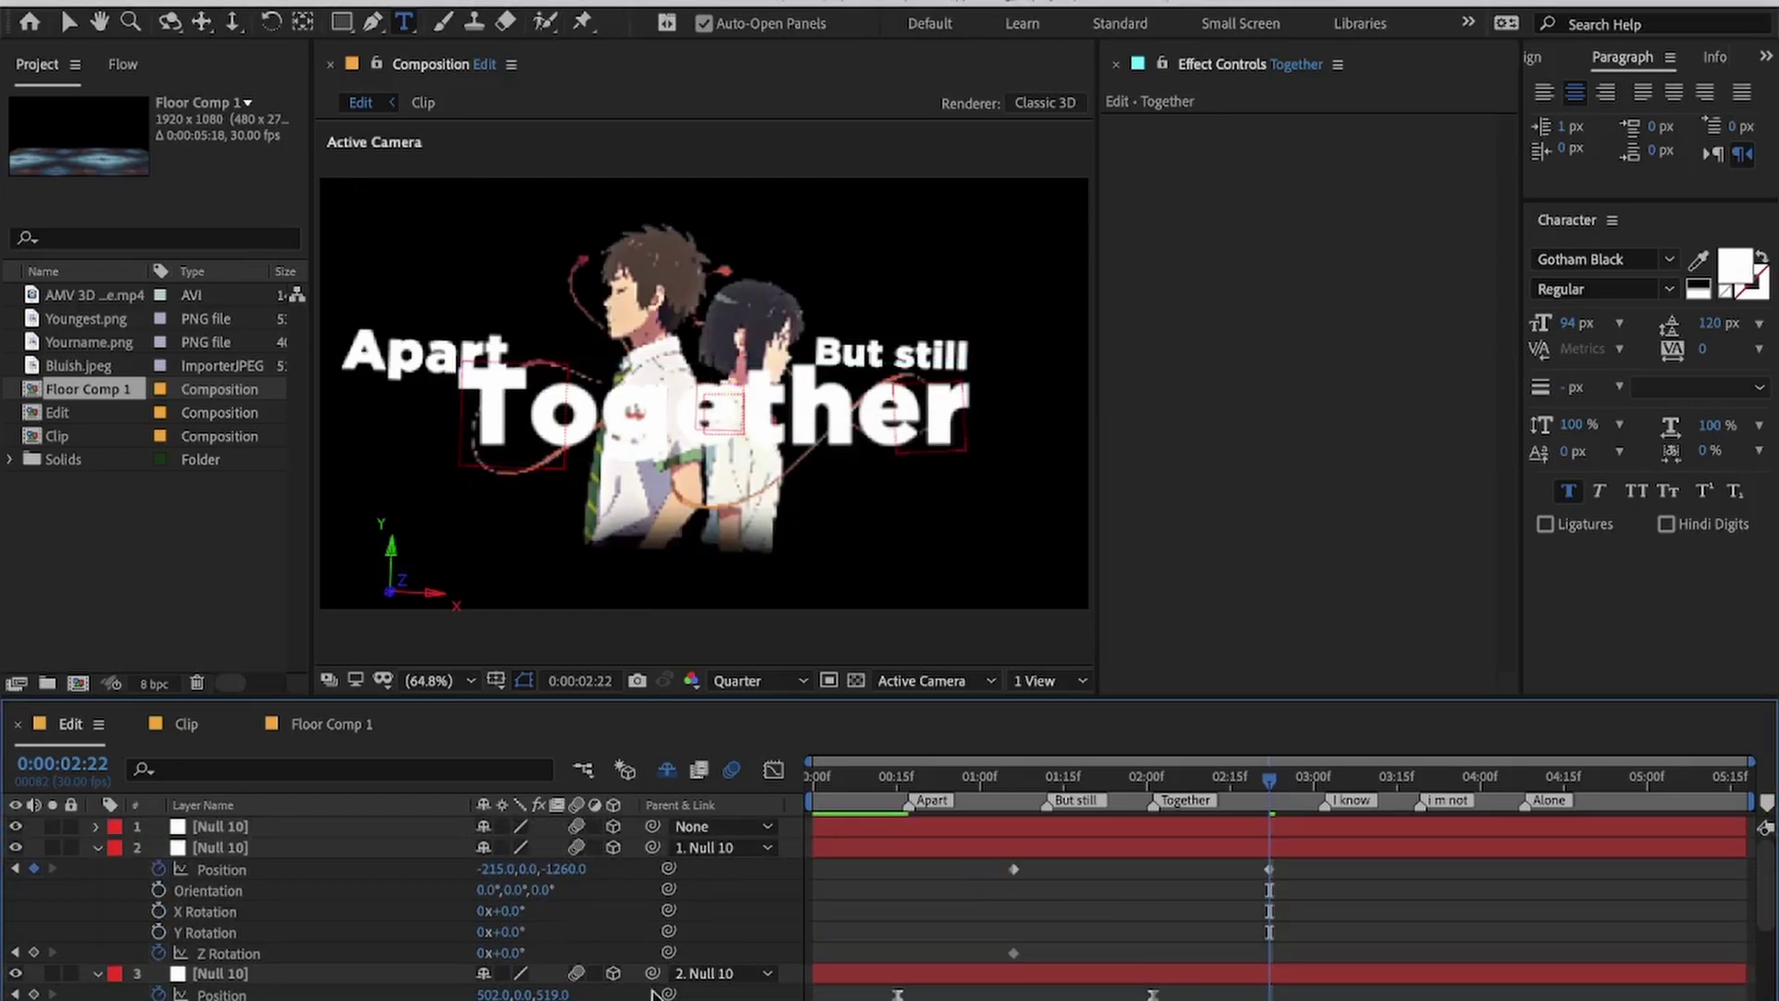
key("Return")
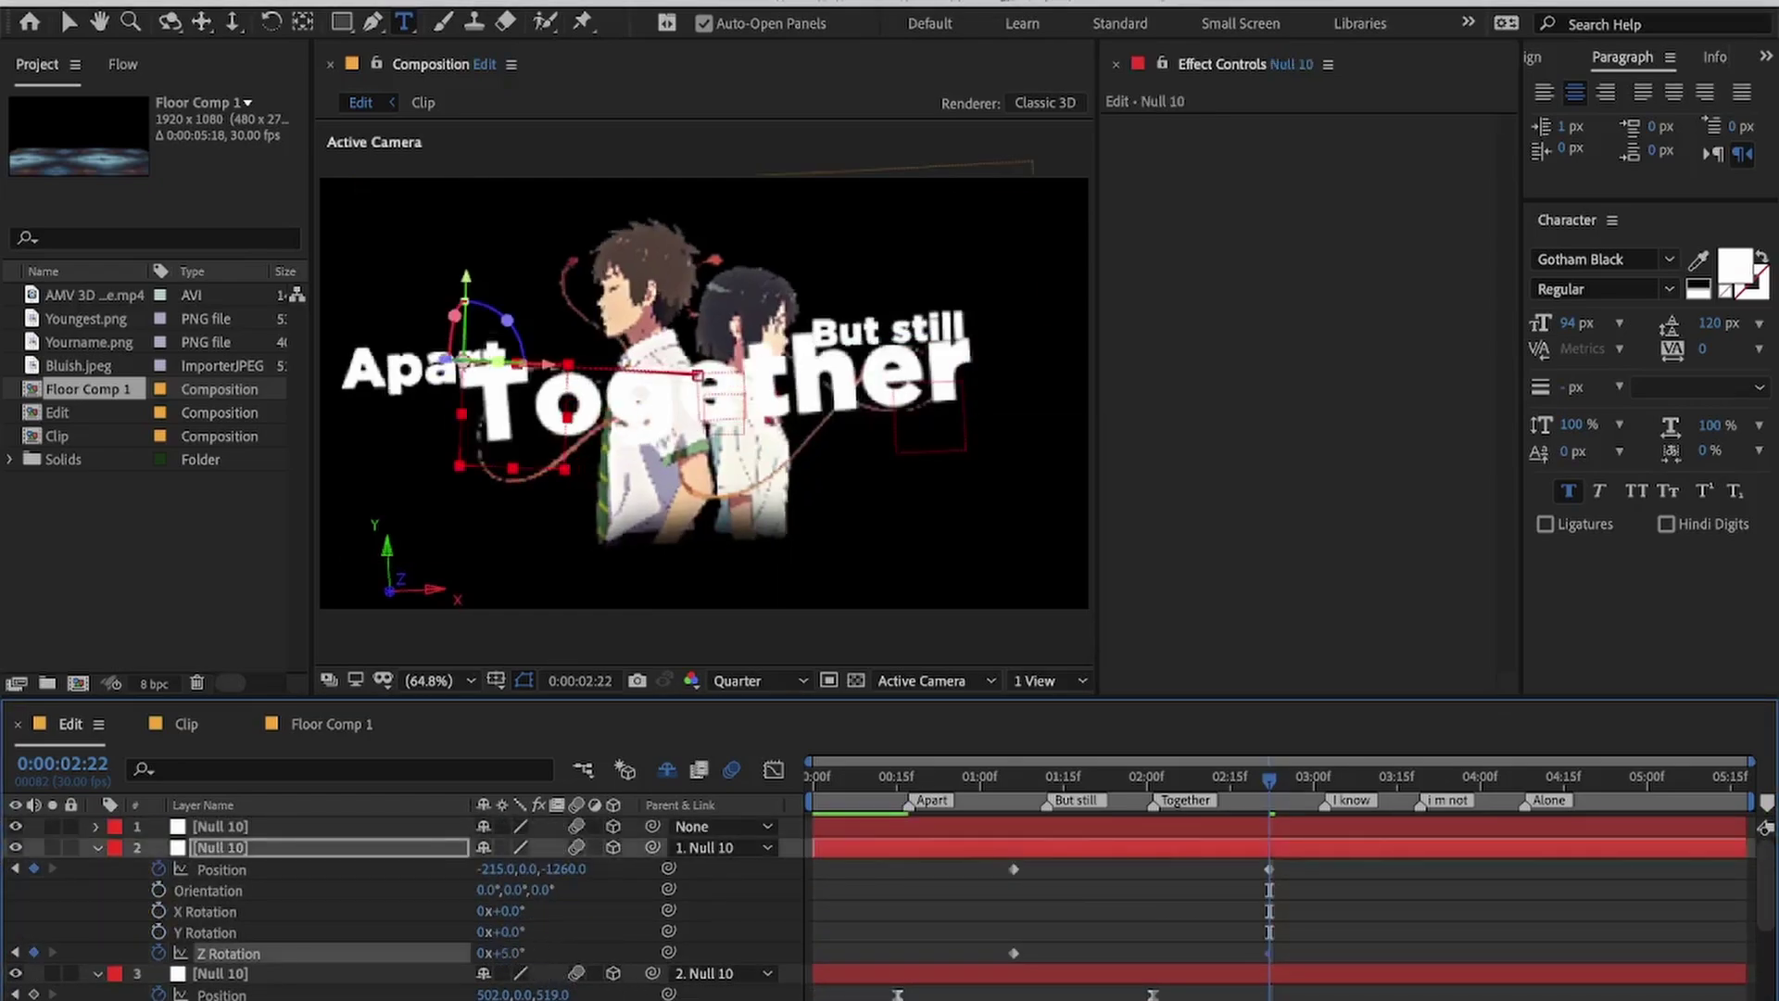
left_click(512, 956)
type("2")
key("Return")
left_click(1104, 922)
Step: Ease the second null's Position and Z Rotation keyframes, and lengthen both easing handles on the Position speed curve
left_click_drag(976, 862, 1301, 951)
left_click(318, 871)
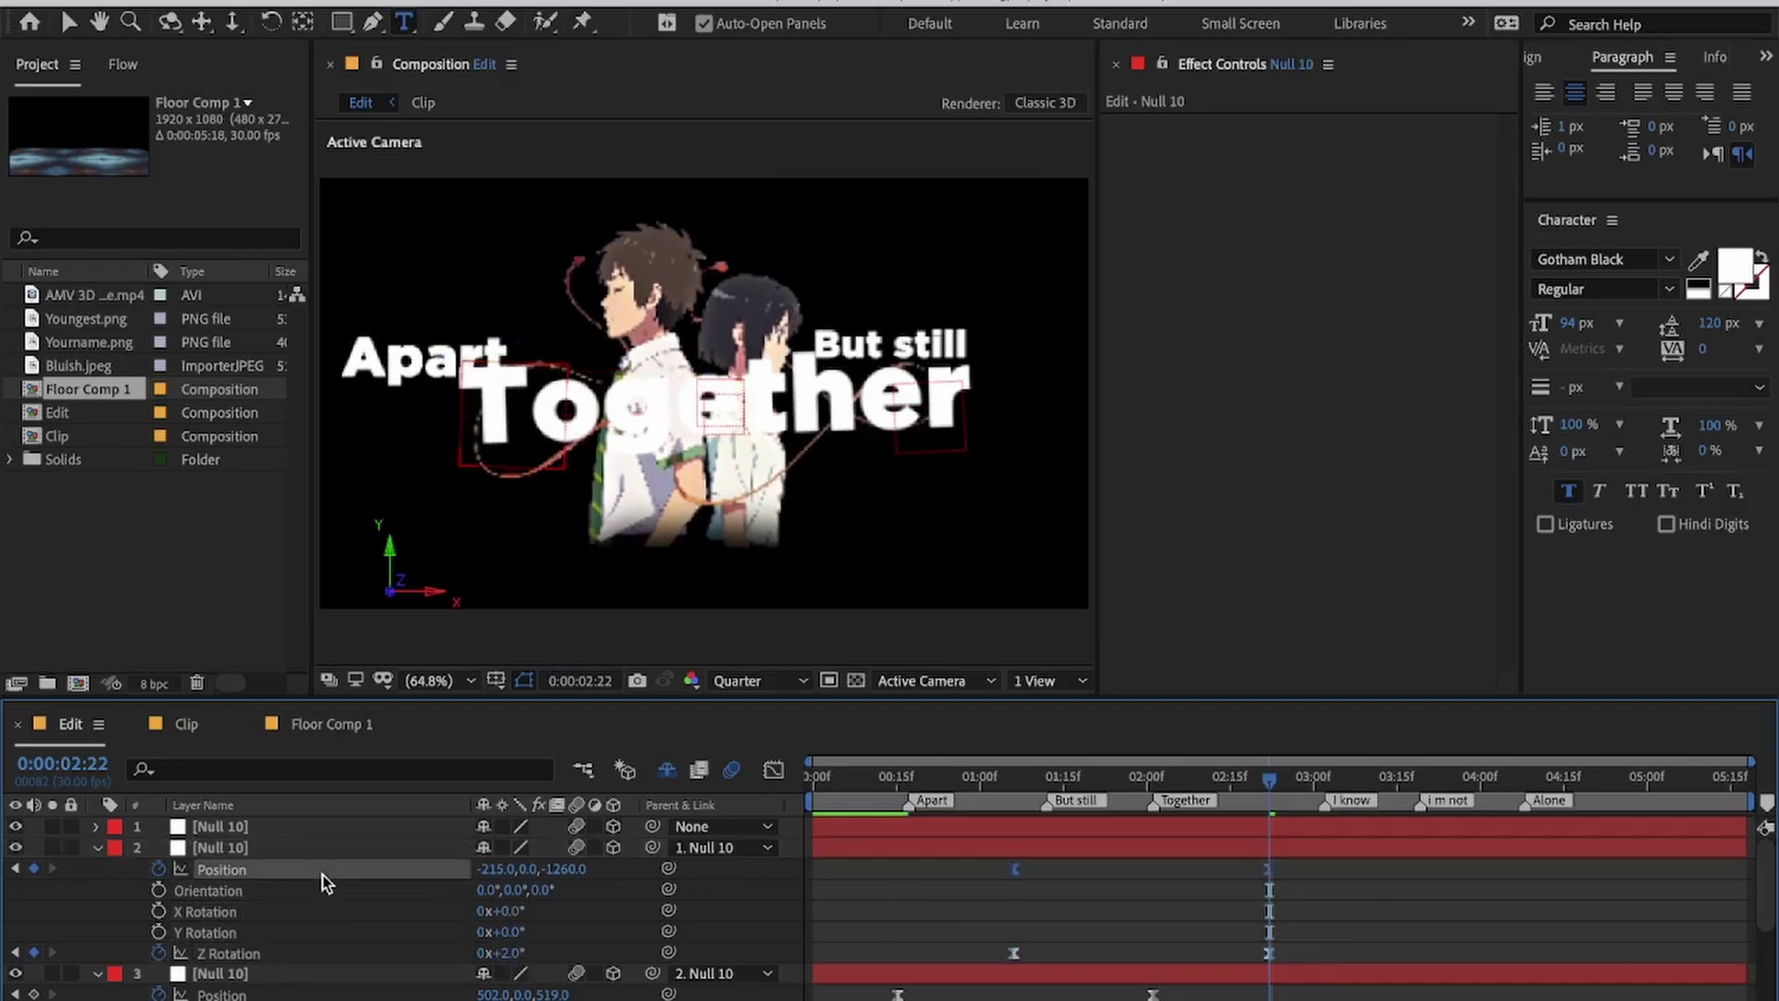
left_click(773, 769)
left_click_drag(1229, 990, 1204, 990)
left_click_drag(1054, 990, 1073, 989)
Step: Lengthen both easing handles on the second null's Z Rotation speed curve, and preview the animation from the start
left_click(353, 936)
left_click(359, 954)
left_click(1270, 989)
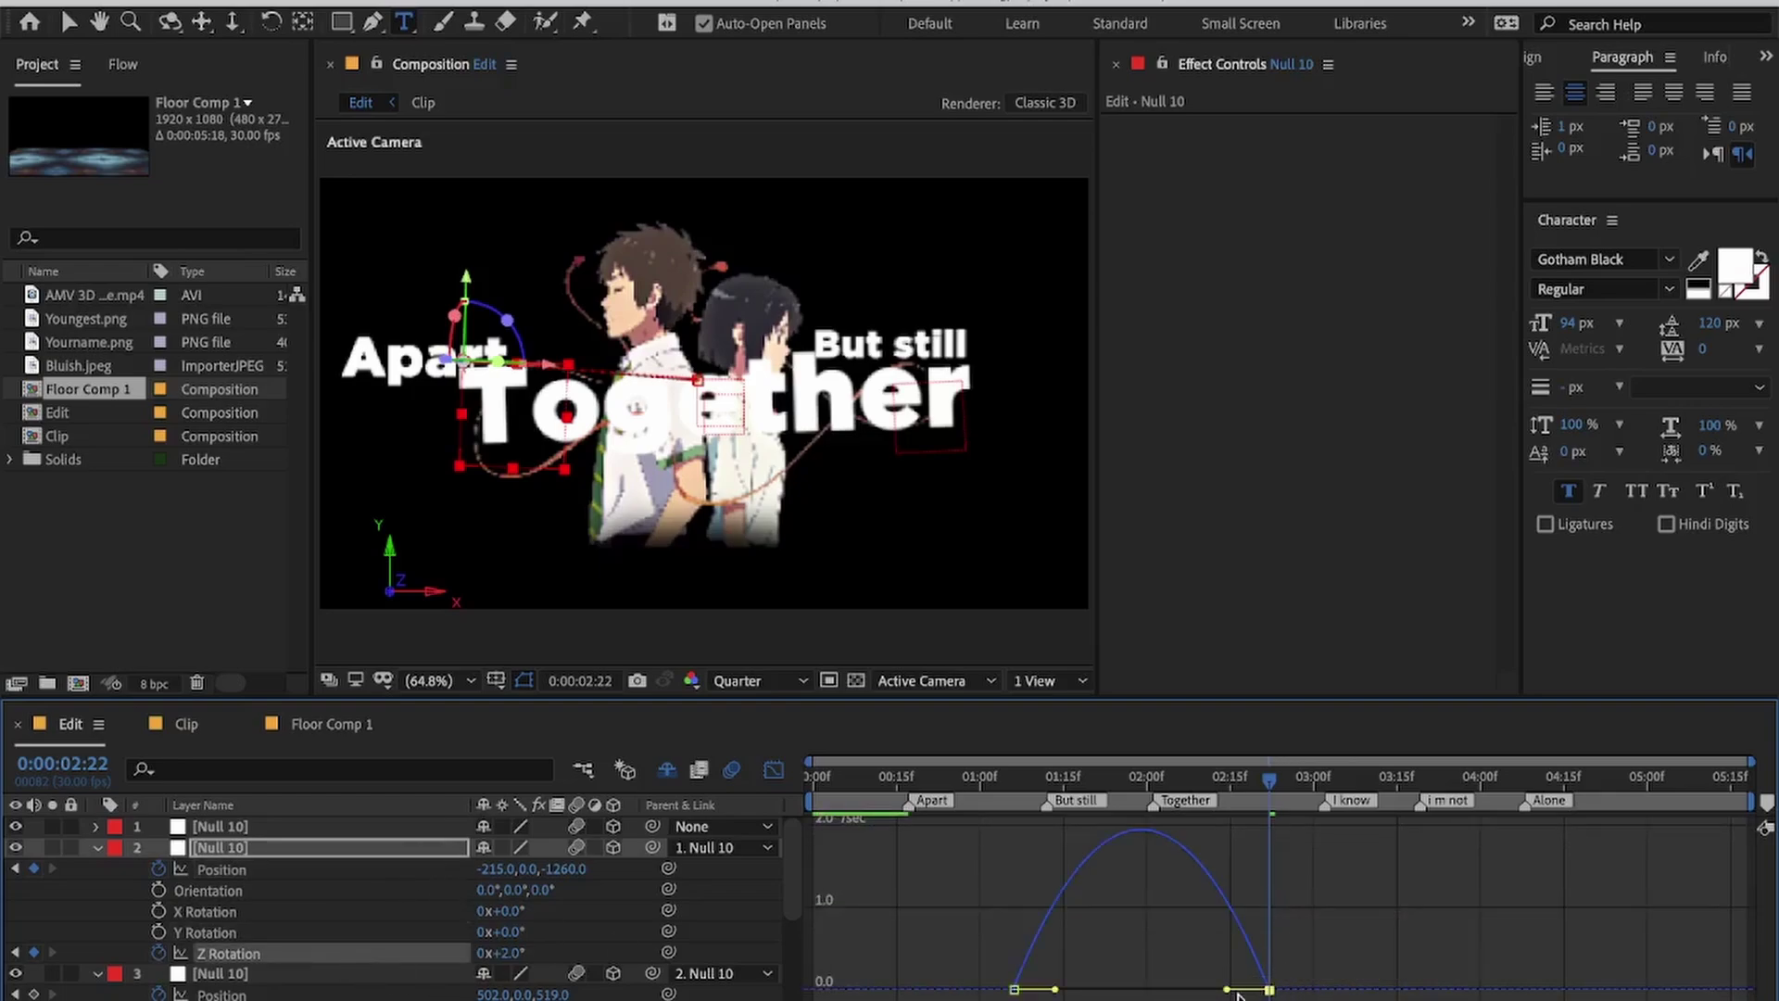
left_click_drag(1232, 990, 1196, 989)
left_click_drag(1054, 990, 1080, 991)
left_click(773, 769)
key("Home")
key("space")
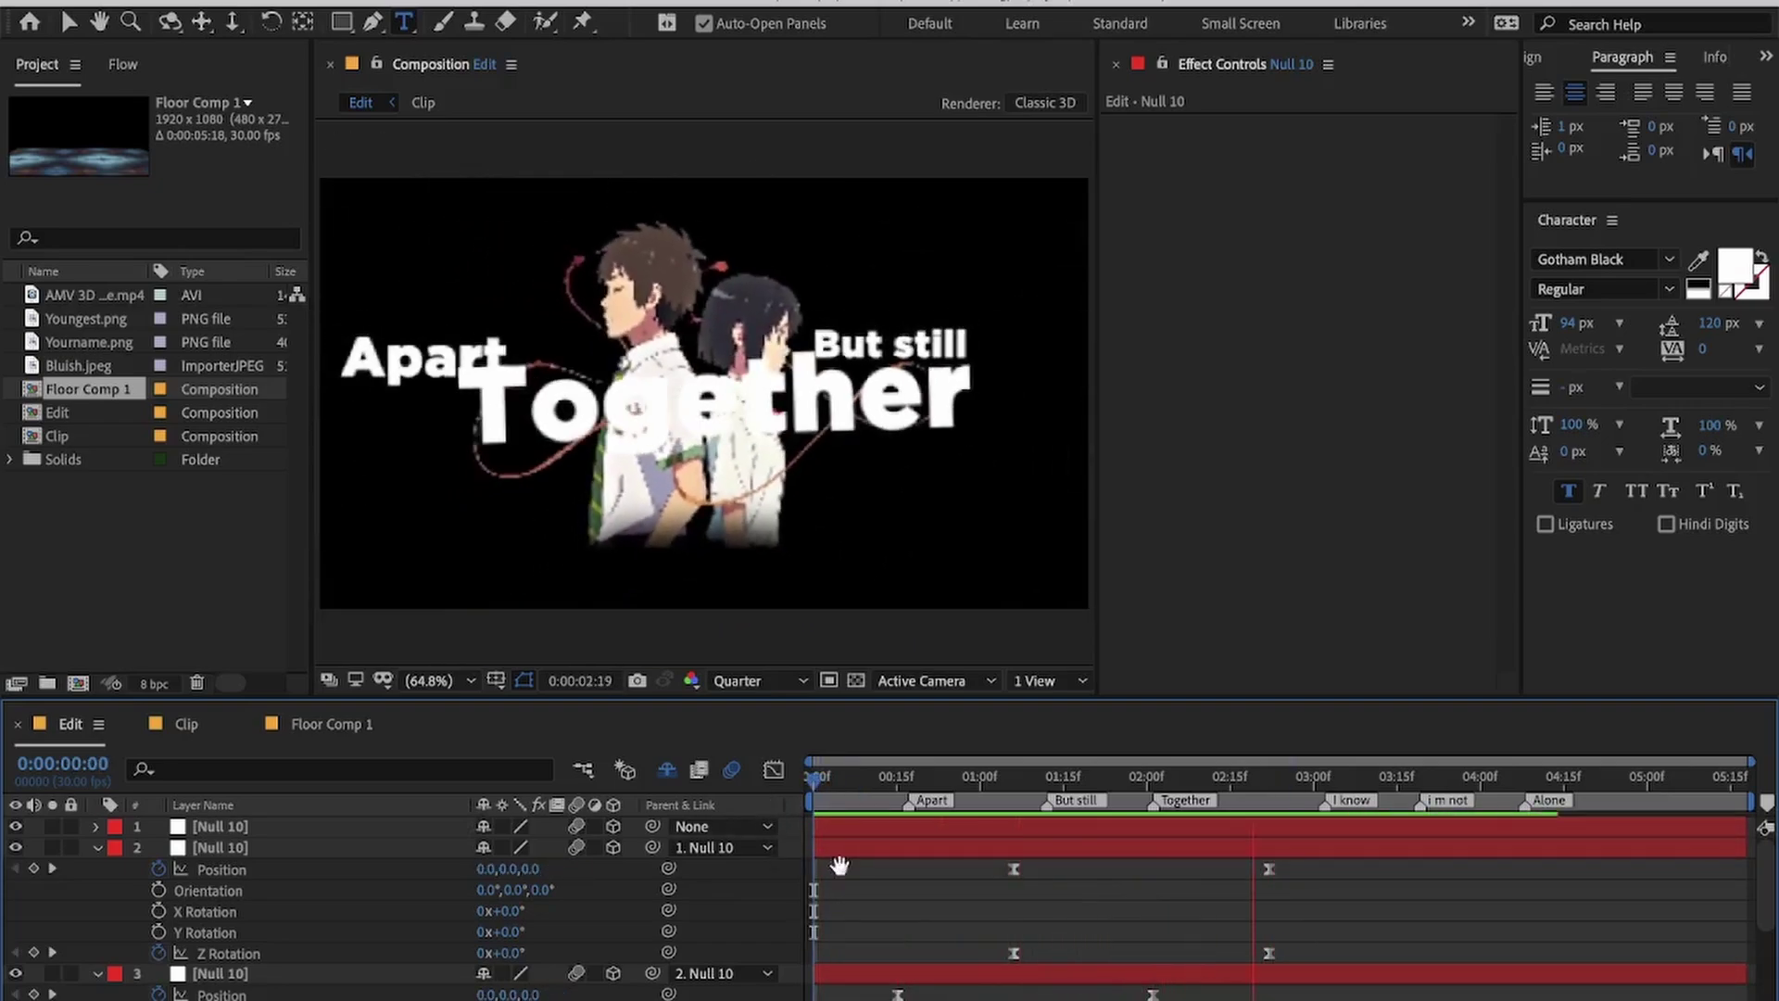
key("space")
Step: Move the Together layer later so it starts at about 0:00:01:27, just before the Together marker, and preview the timing
scroll(880, 908, "down", 5)
left_click_drag(960, 957, 1042, 964)
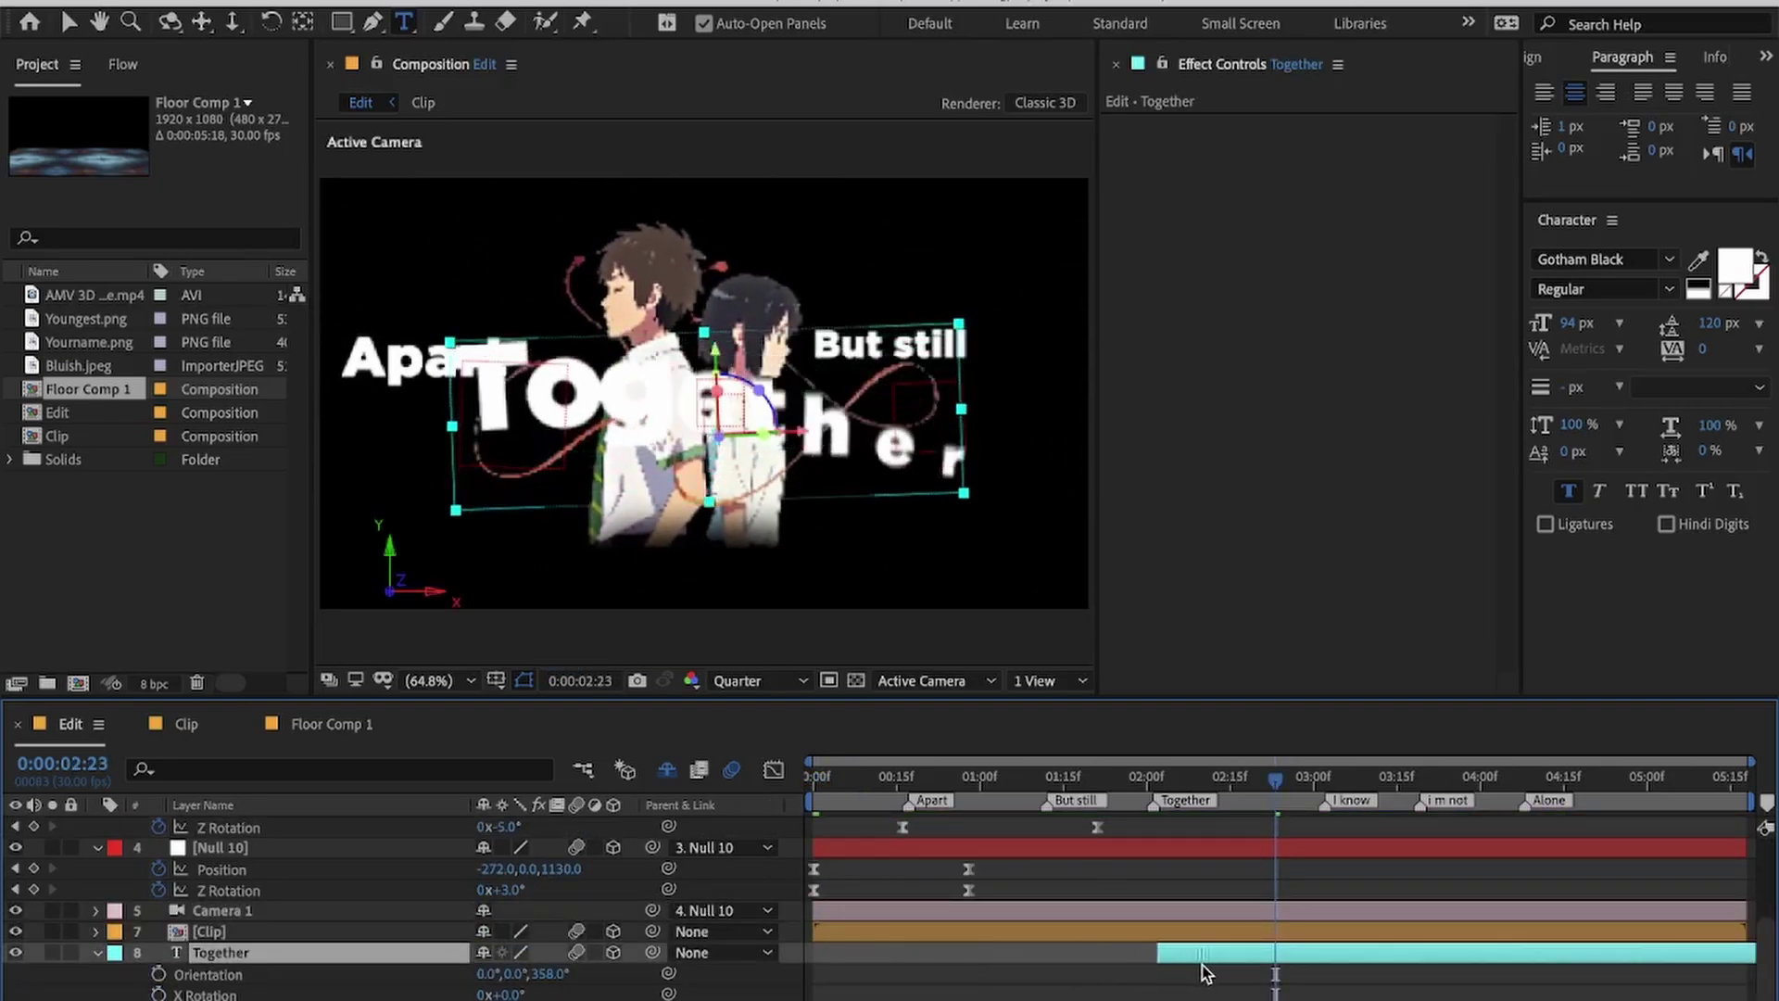
left_click(1045, 782)
key("space")
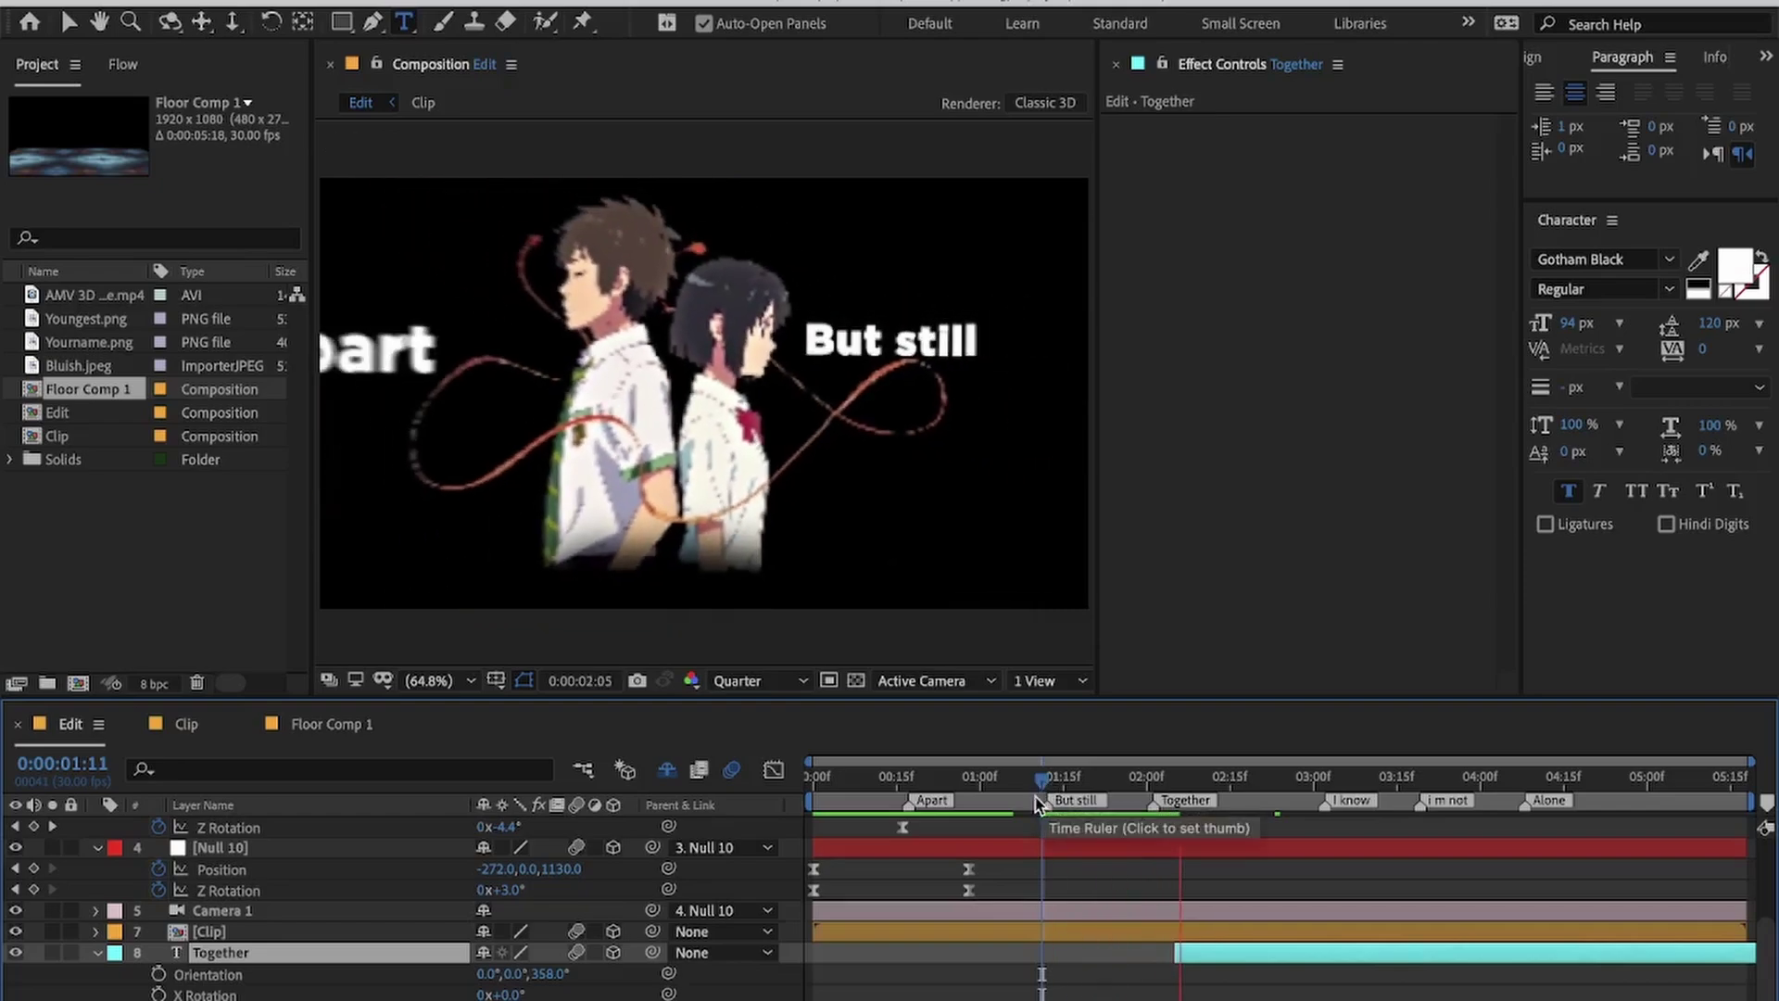
left_click(997, 784)
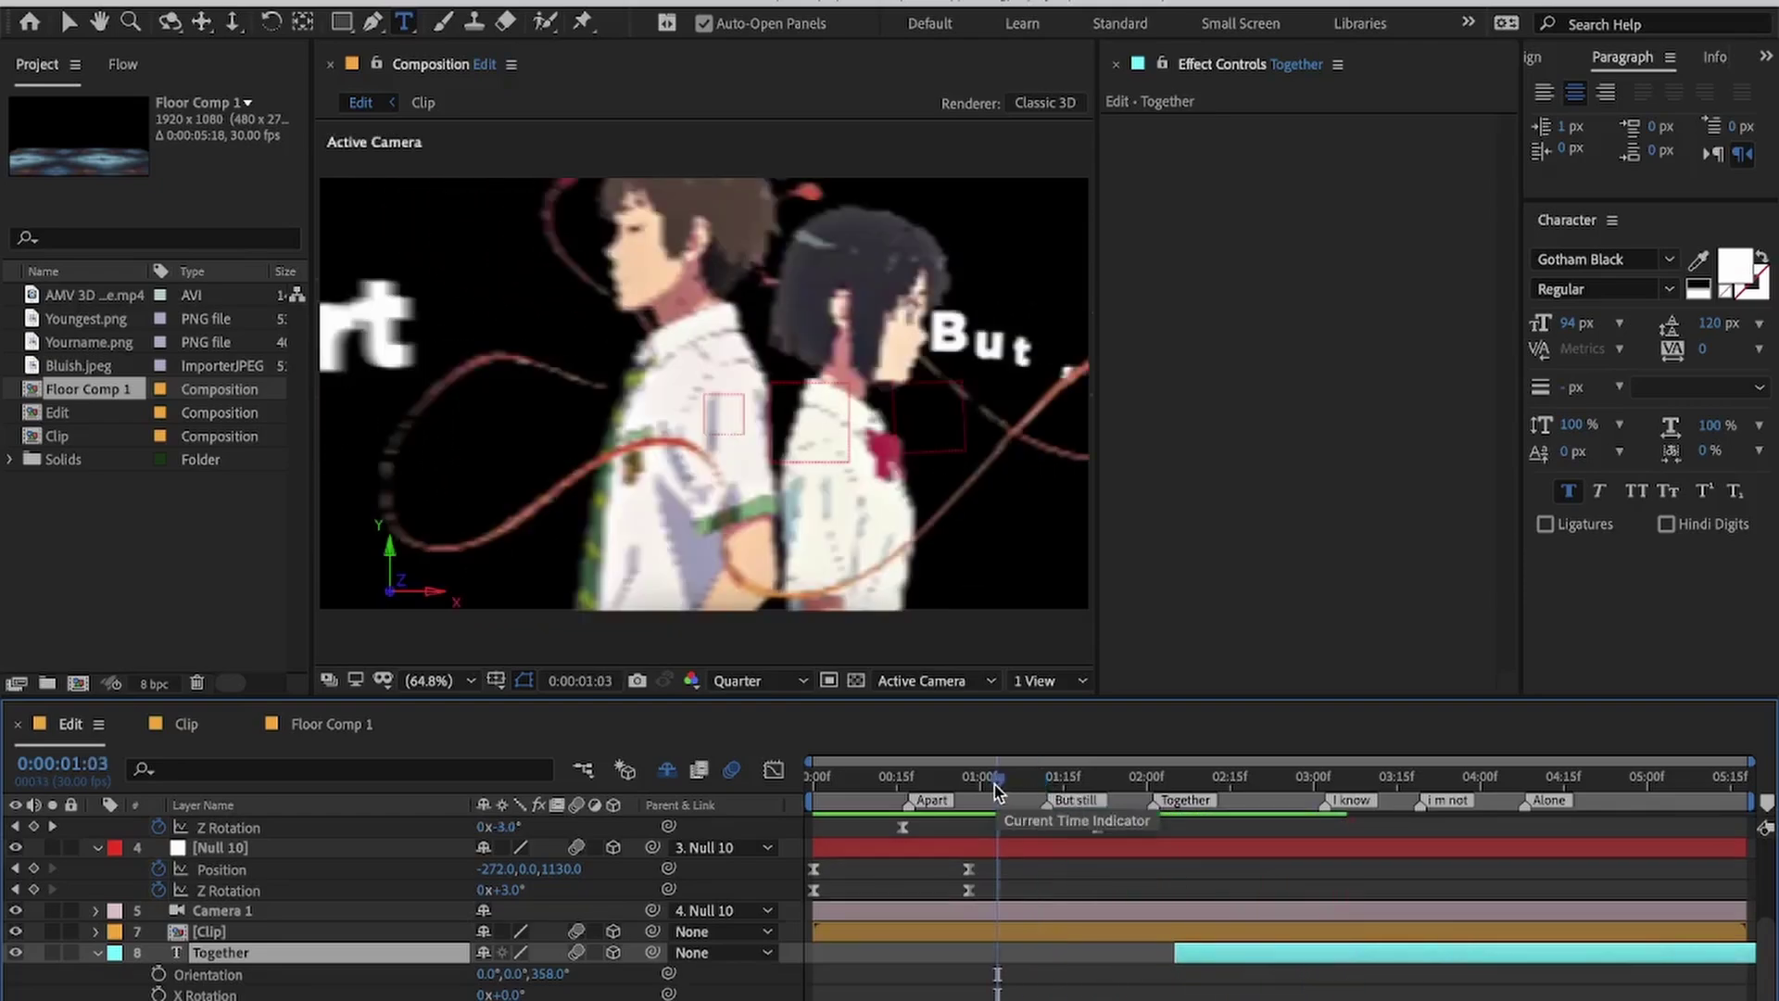
key("space")
left_click(1141, 954)
left_click_drag(1210, 958, 1165, 961)
left_click(1042, 786)
key("space")
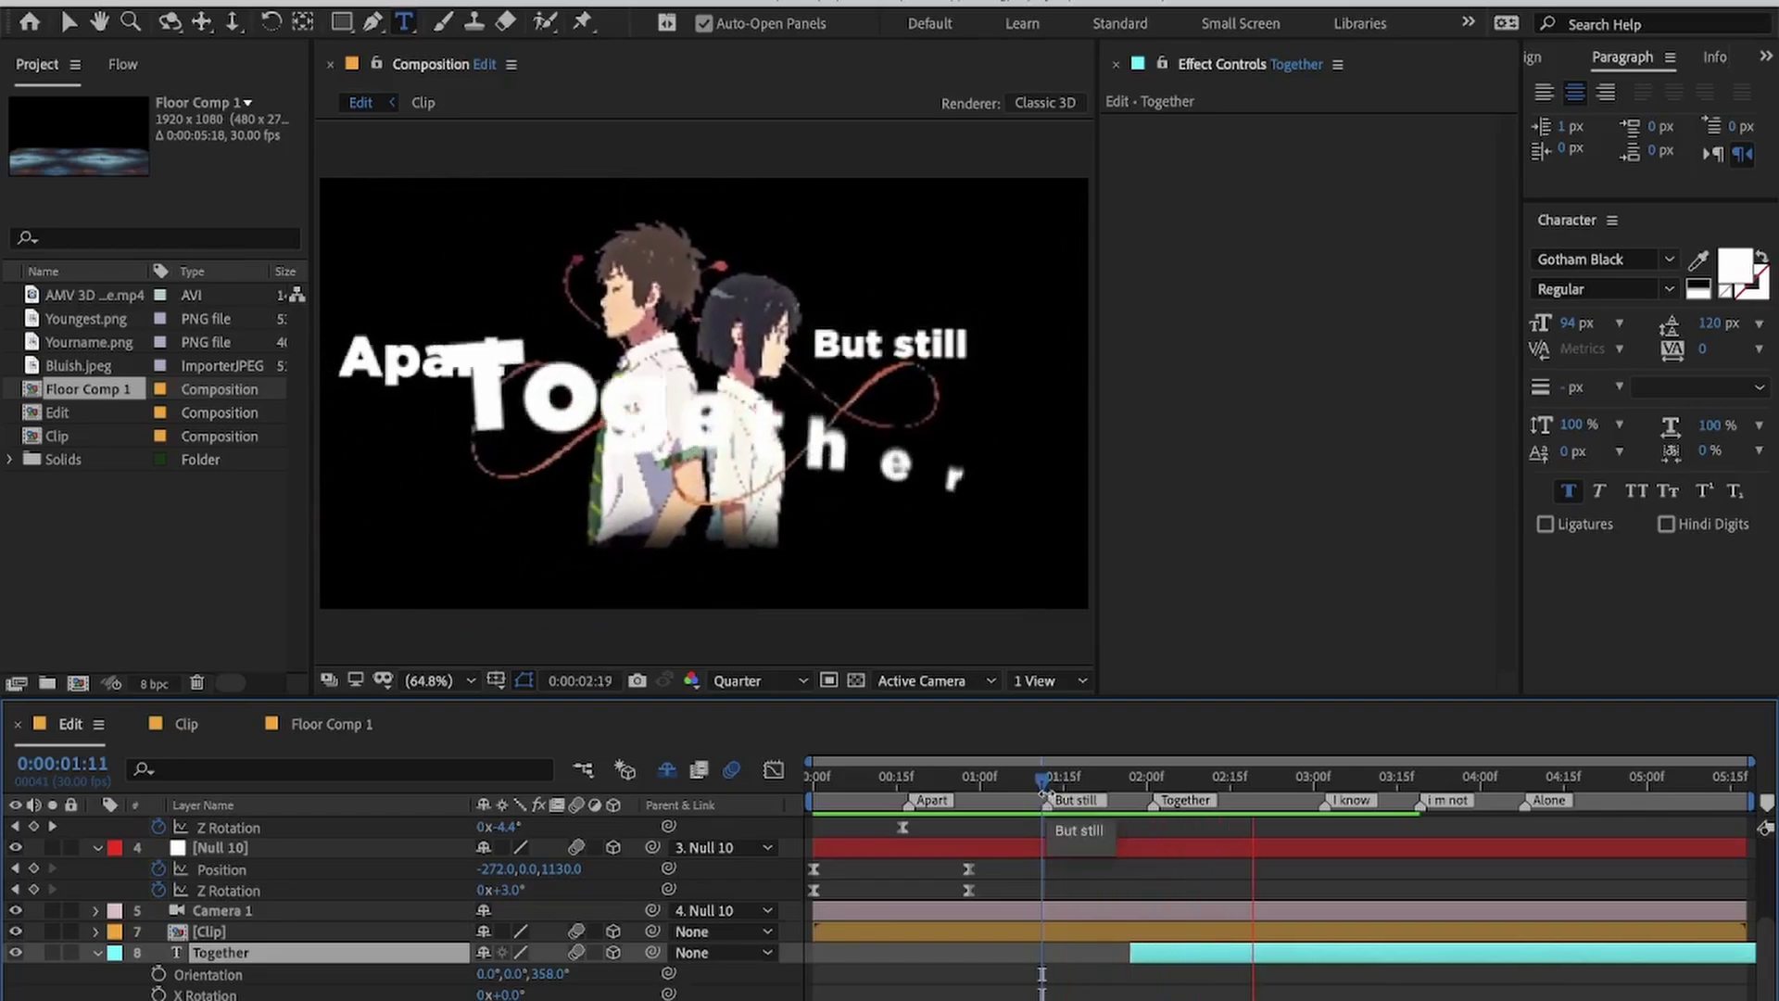
Step: Collapse the layers, reveal the second null's keyframes, and add a Position keyframe to the top null at about 0:00:02:02
scroll(1149, 913, "up", 2)
left_click(1230, 866)
key("u")
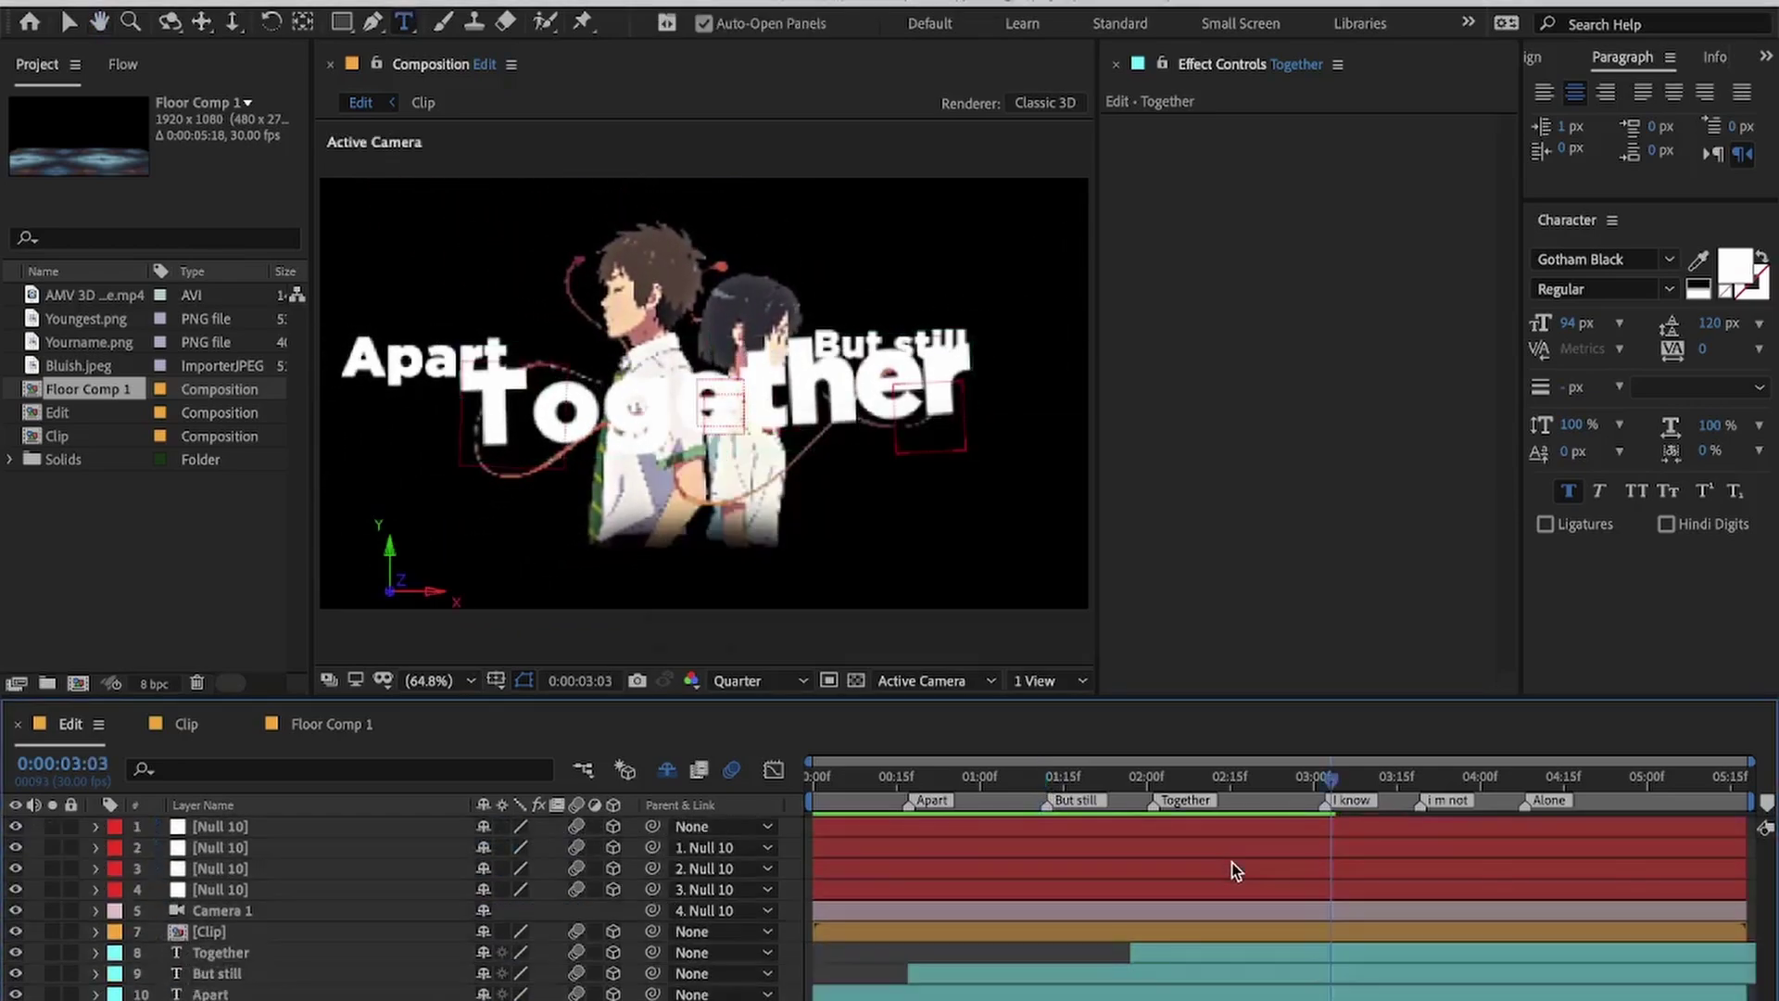
left_click(1144, 834)
key("p")
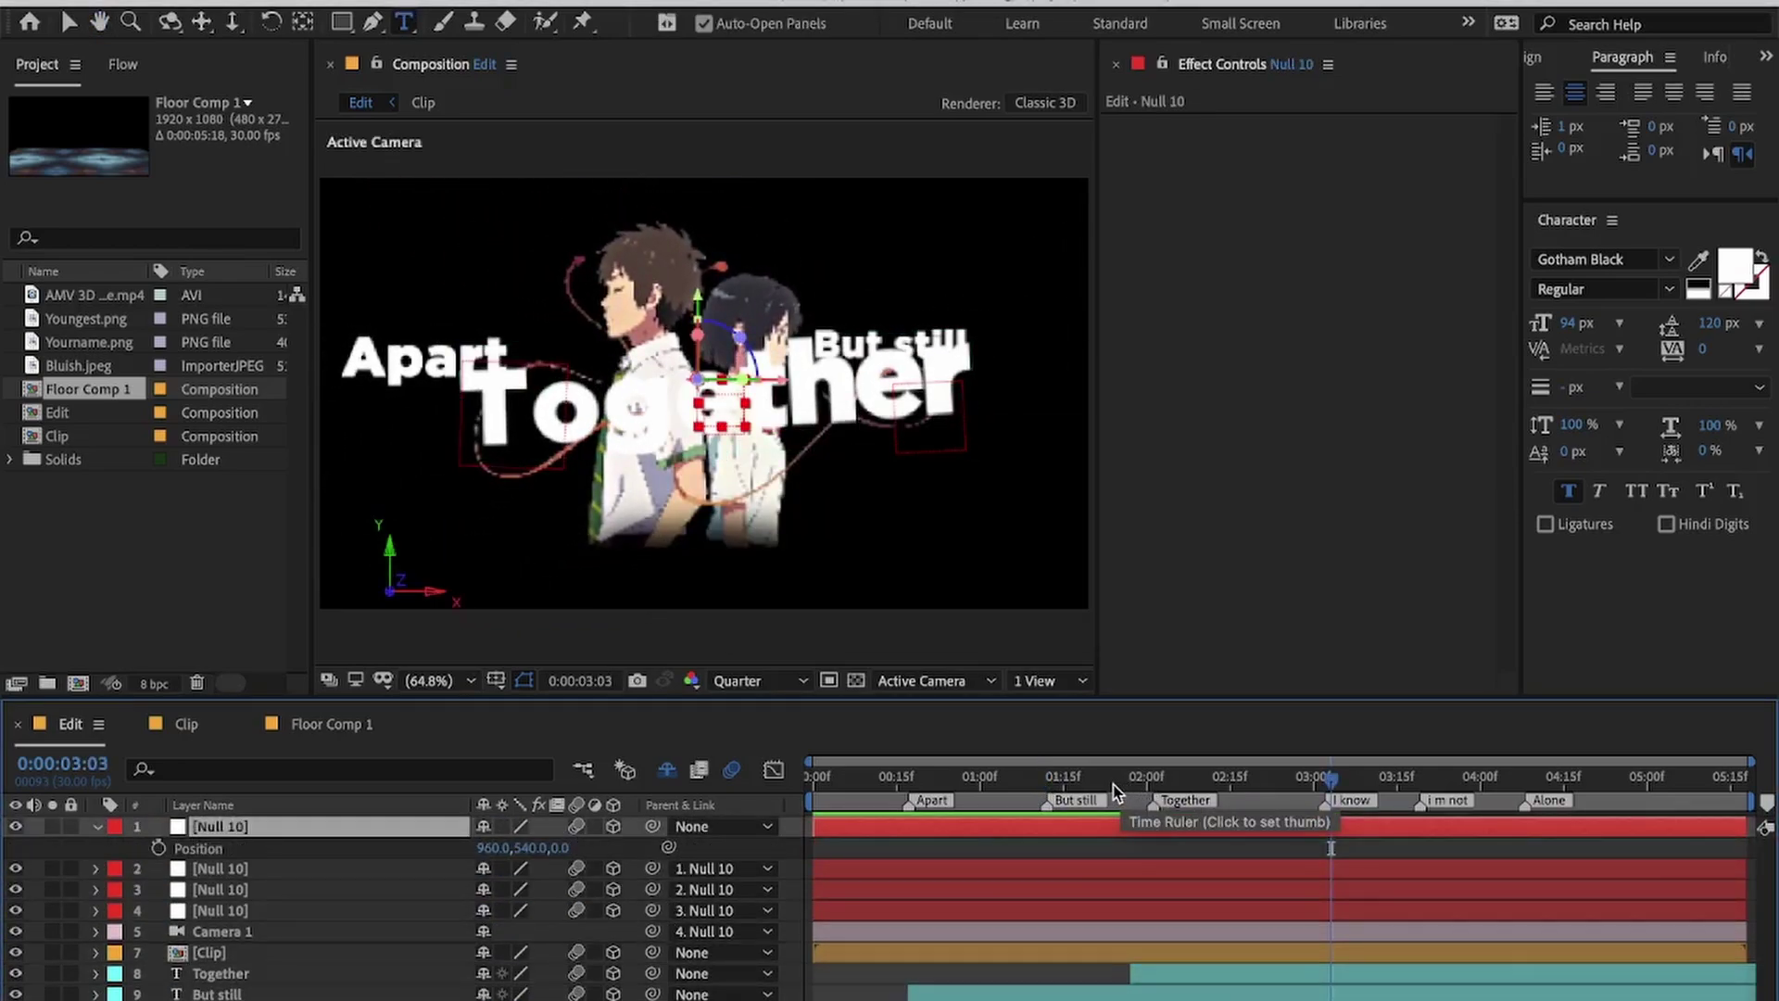
left_click(1131, 793)
left_click(1143, 868)
key("u")
left_click(1147, 831)
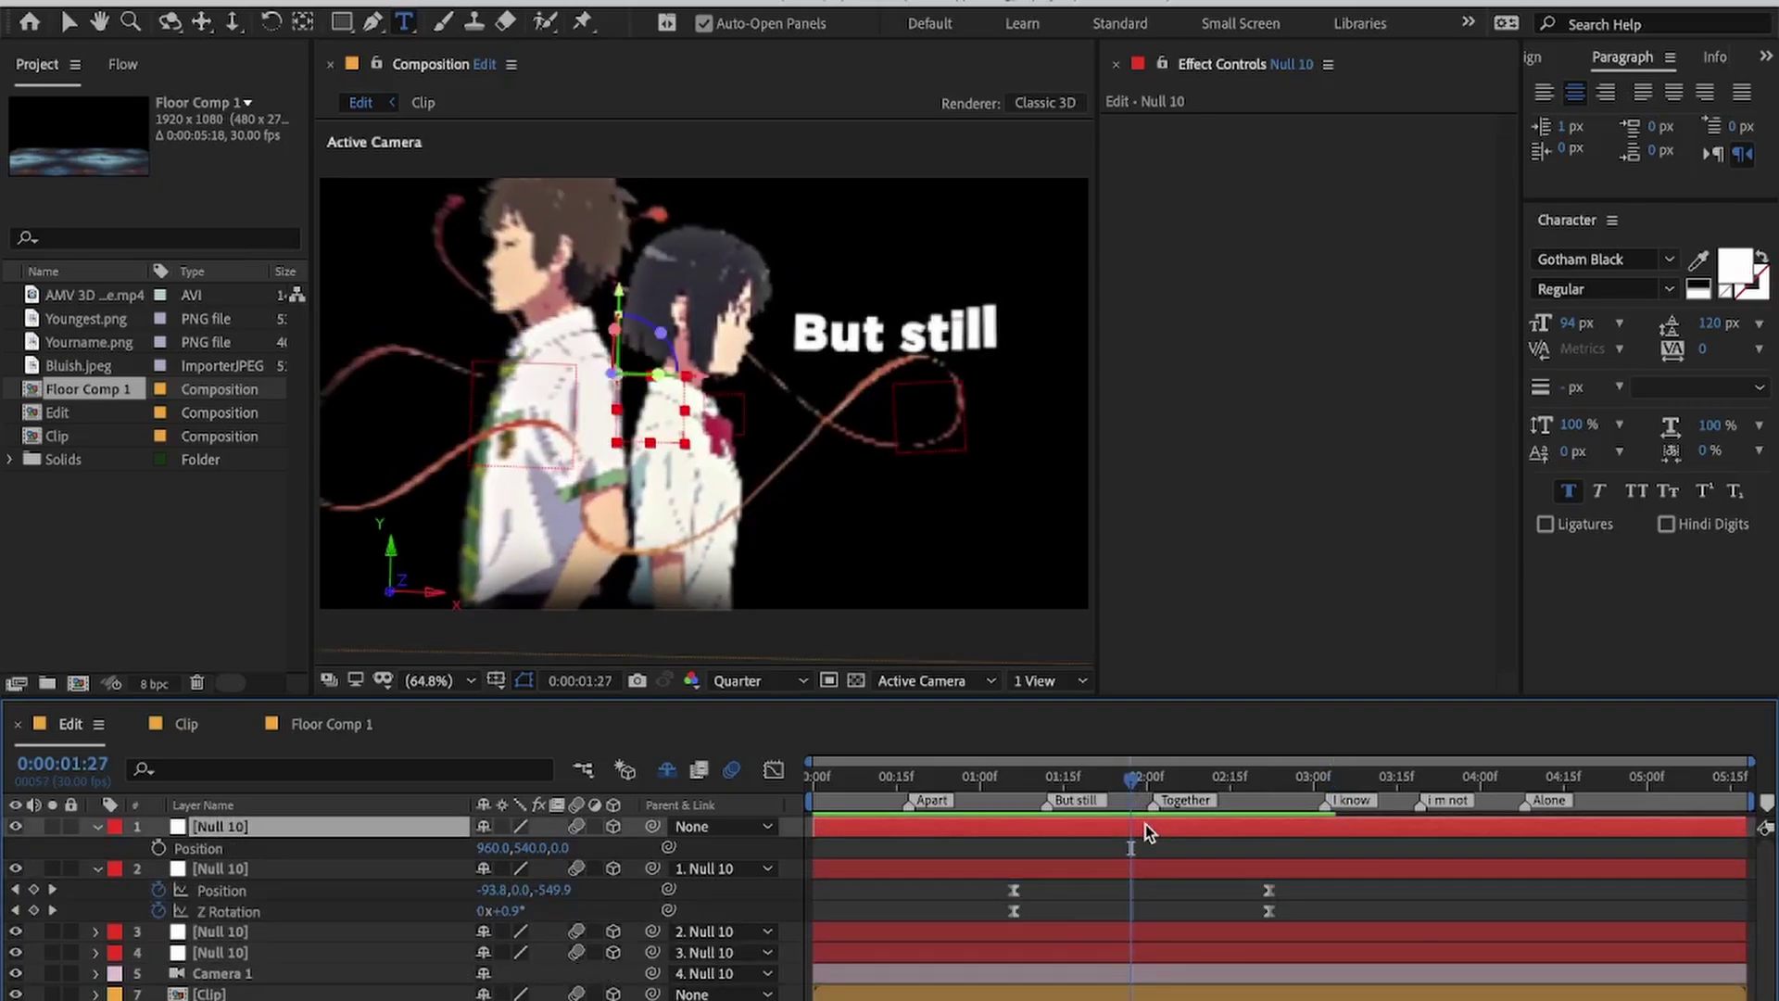
left_click(158, 850)
Step: Reveal the keyframed properties of all the nulls to compare their timing
left_click_drag(1206, 787, 1286, 787)
left_click(960, 918)
key("u")
key("u")
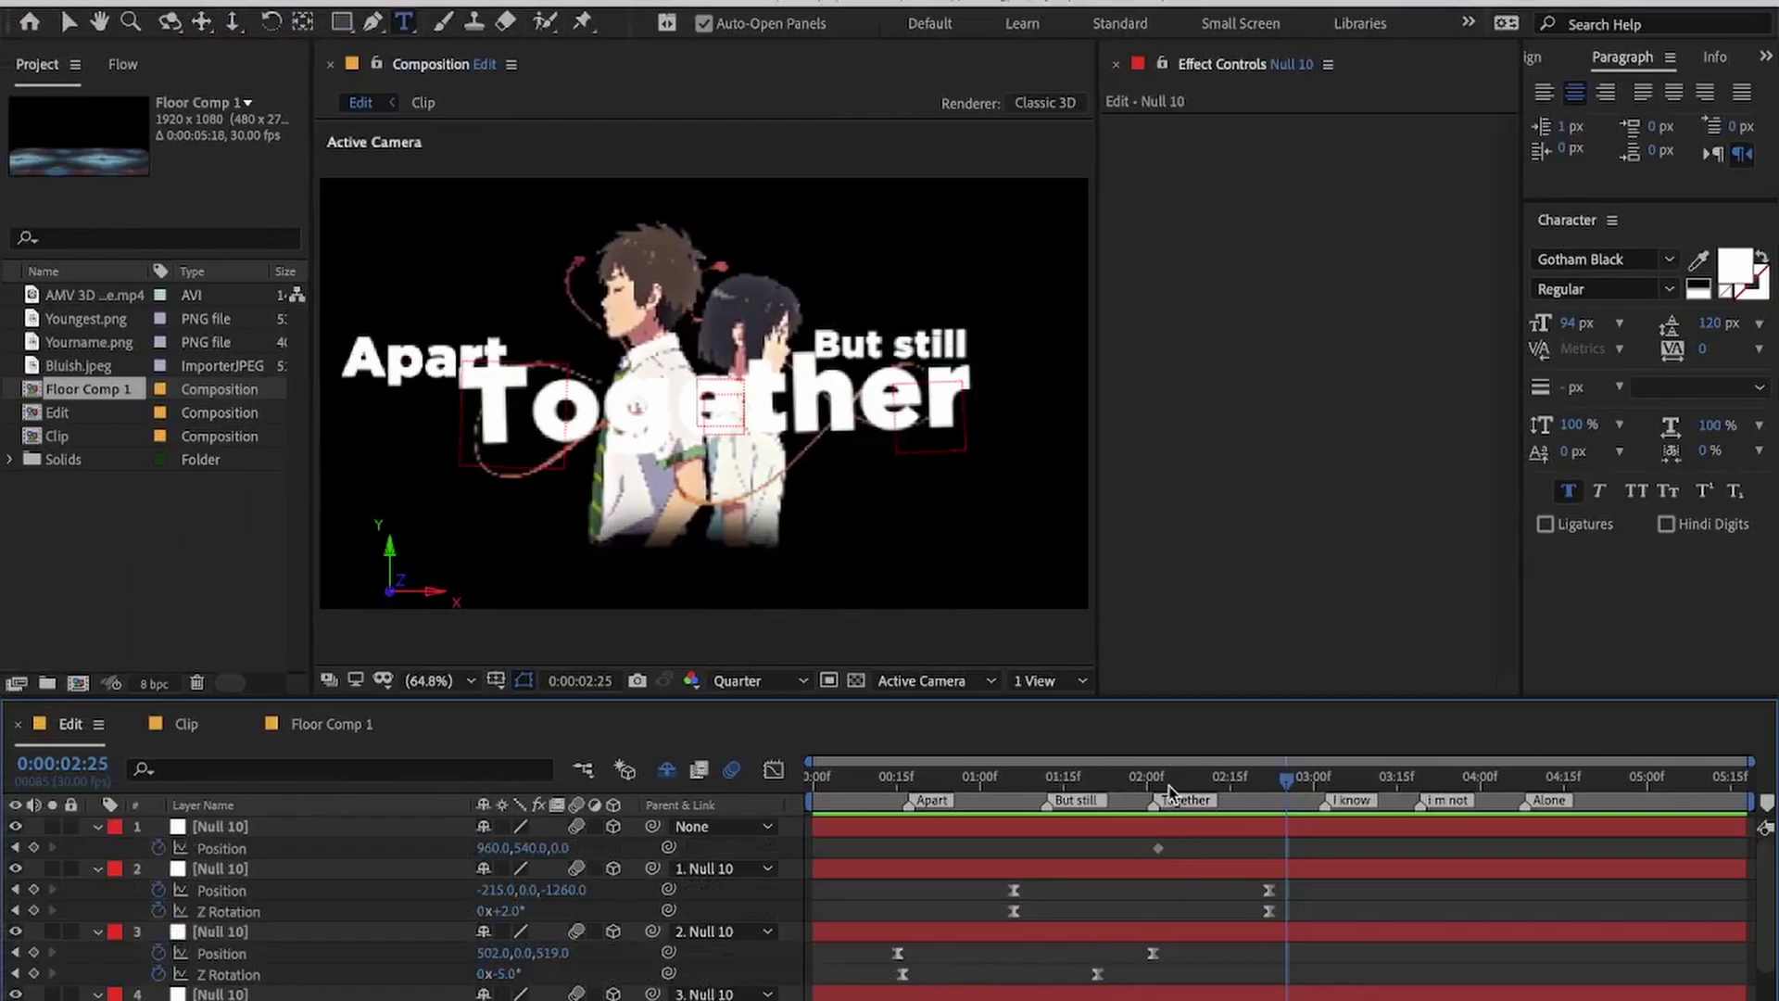
Step: At 0:00:05:16, set the top null's Position to 960, 540, -6870 for a long pull-back
left_click_drag(1171, 793, 1735, 795)
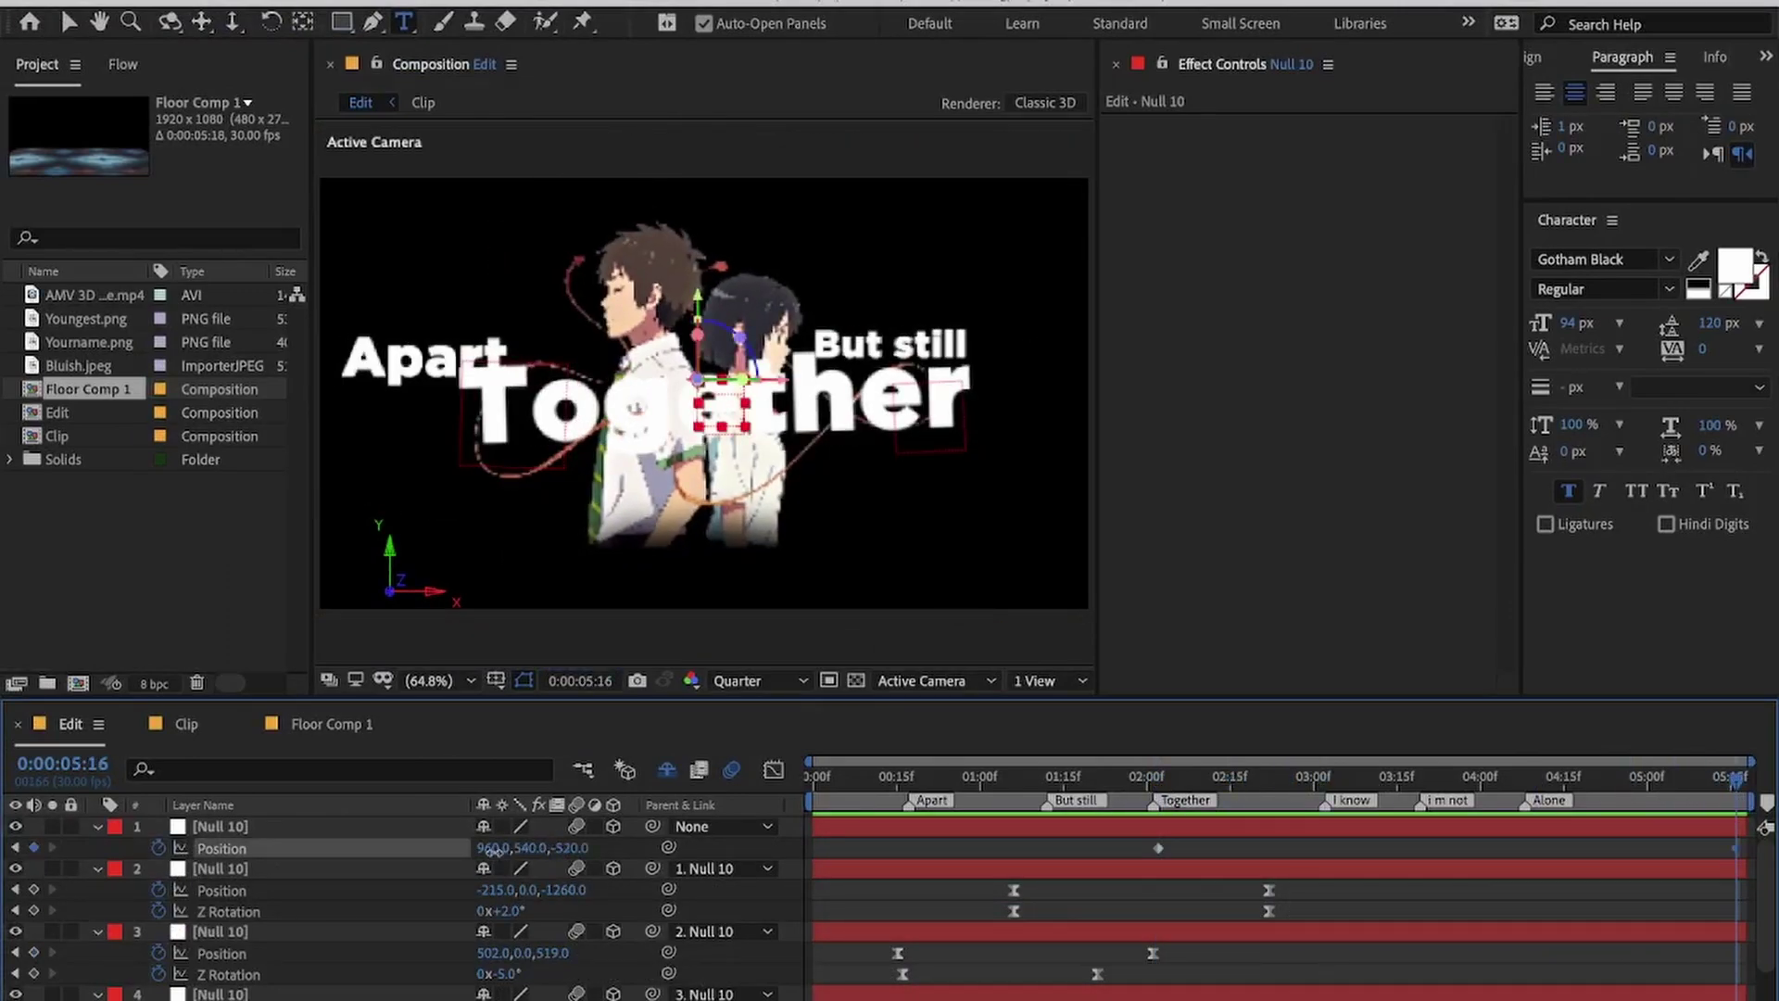
left_click_drag(491, 849, 178, 873)
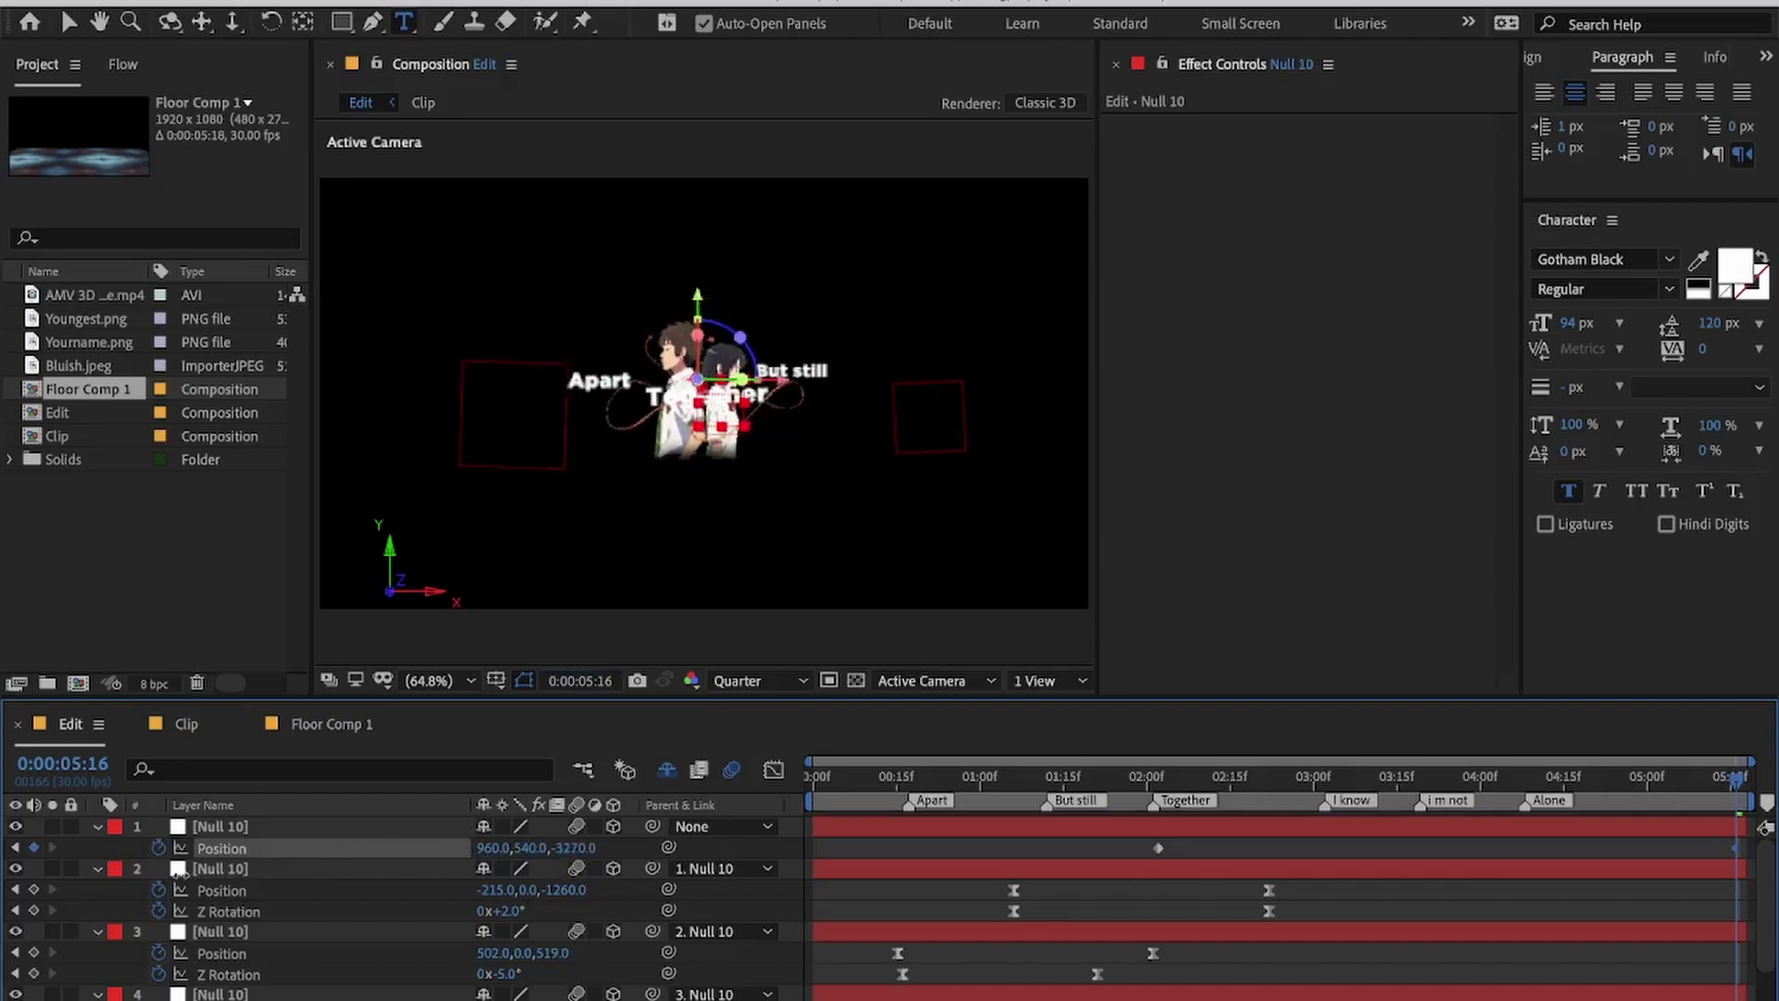
left_click_drag(36, 889, 31, 889)
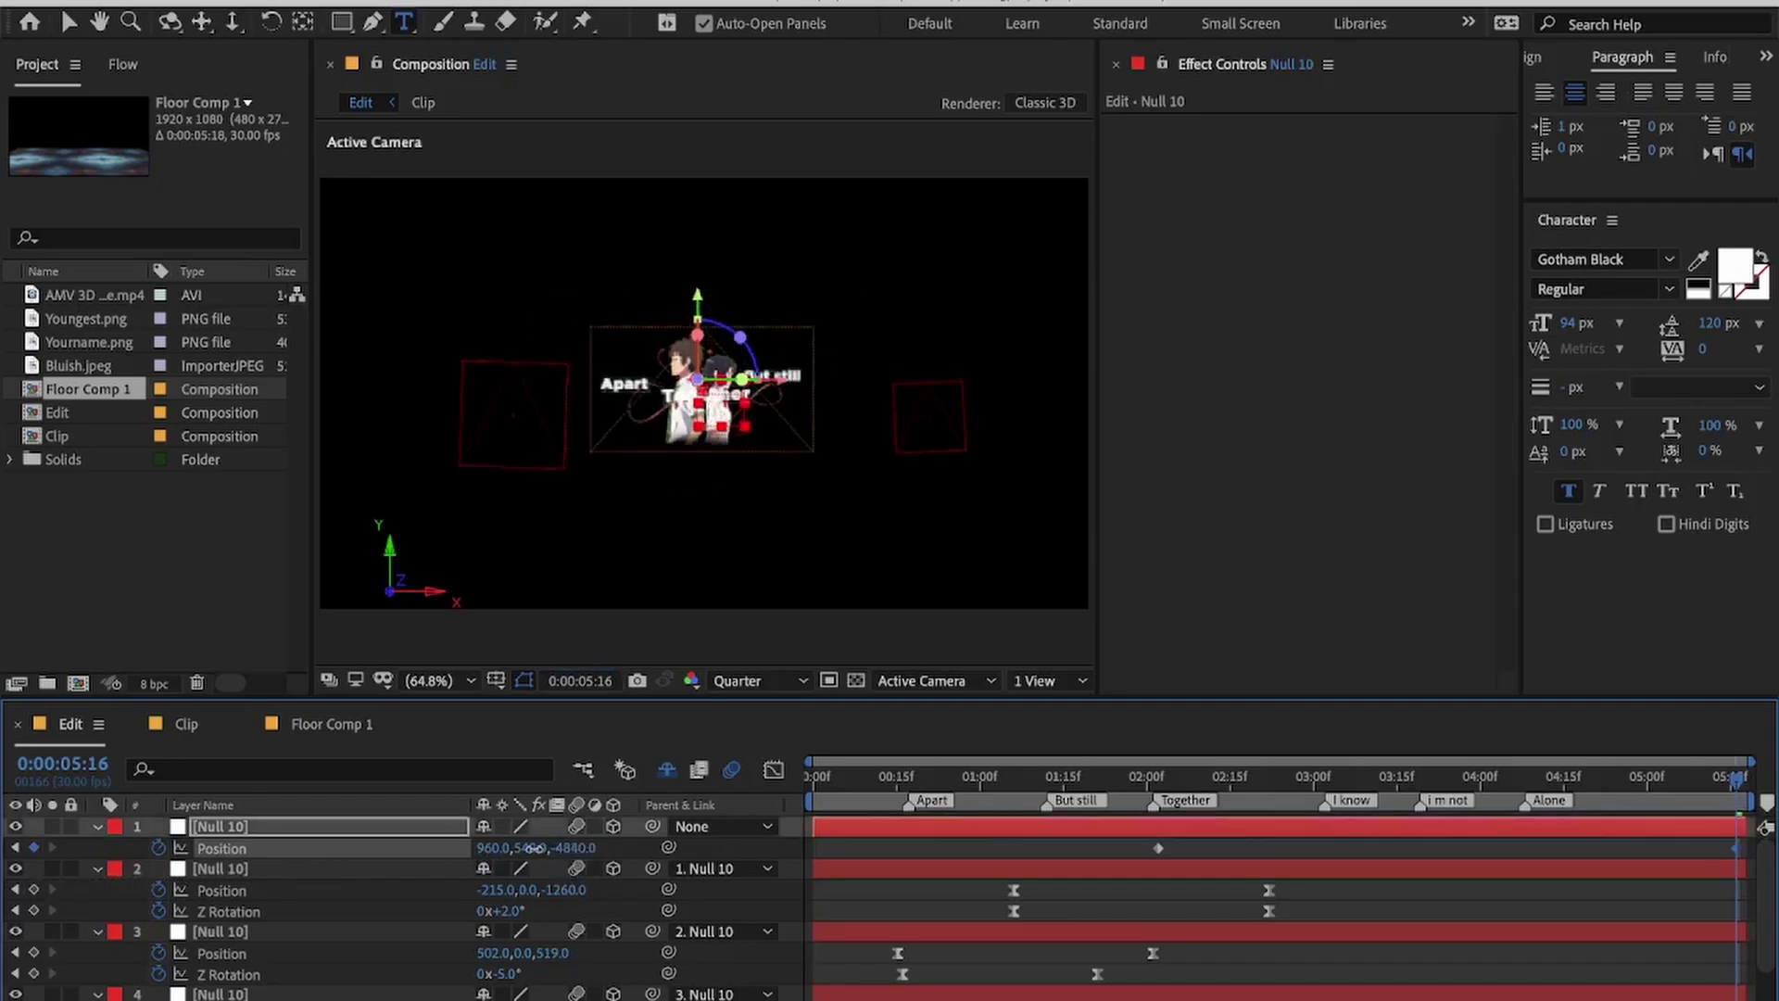
left_click_drag(422, 857, 308, 868)
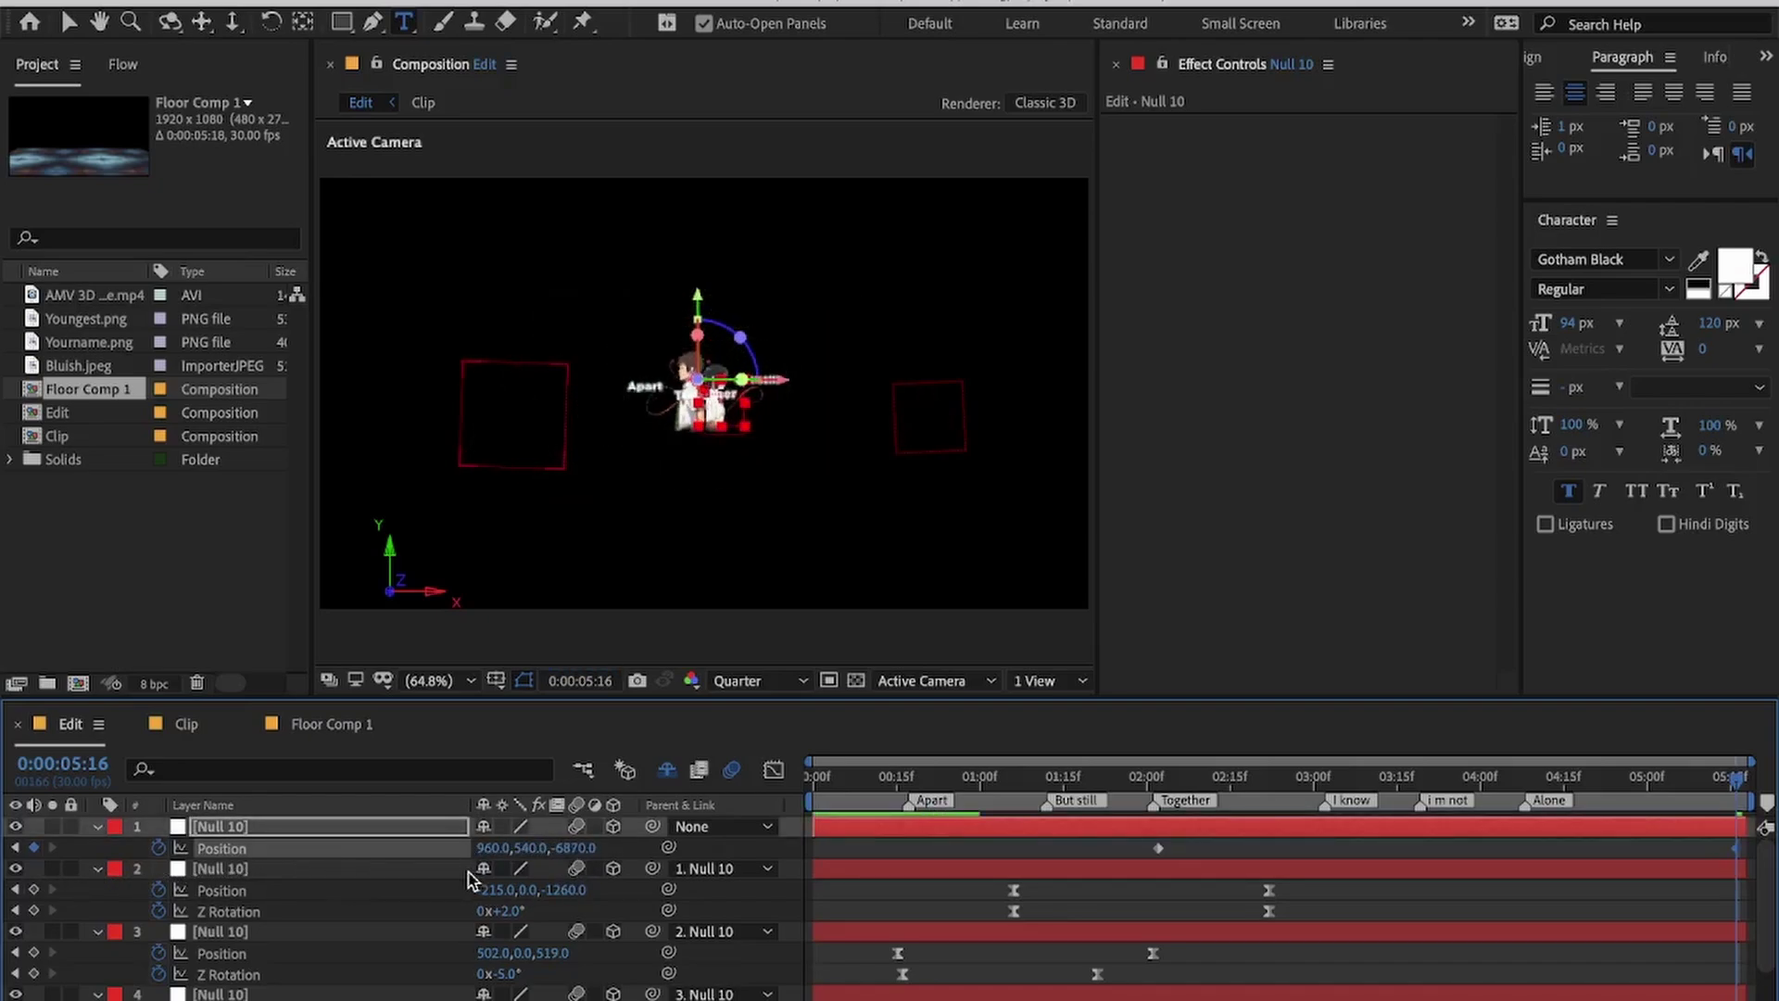
Step: Keyframe the top null's Z Rotation from 0° at the first Position keyframe to 270° at 0:00:05:16, ease all its keyframes, and preview
key("r")
key("u")
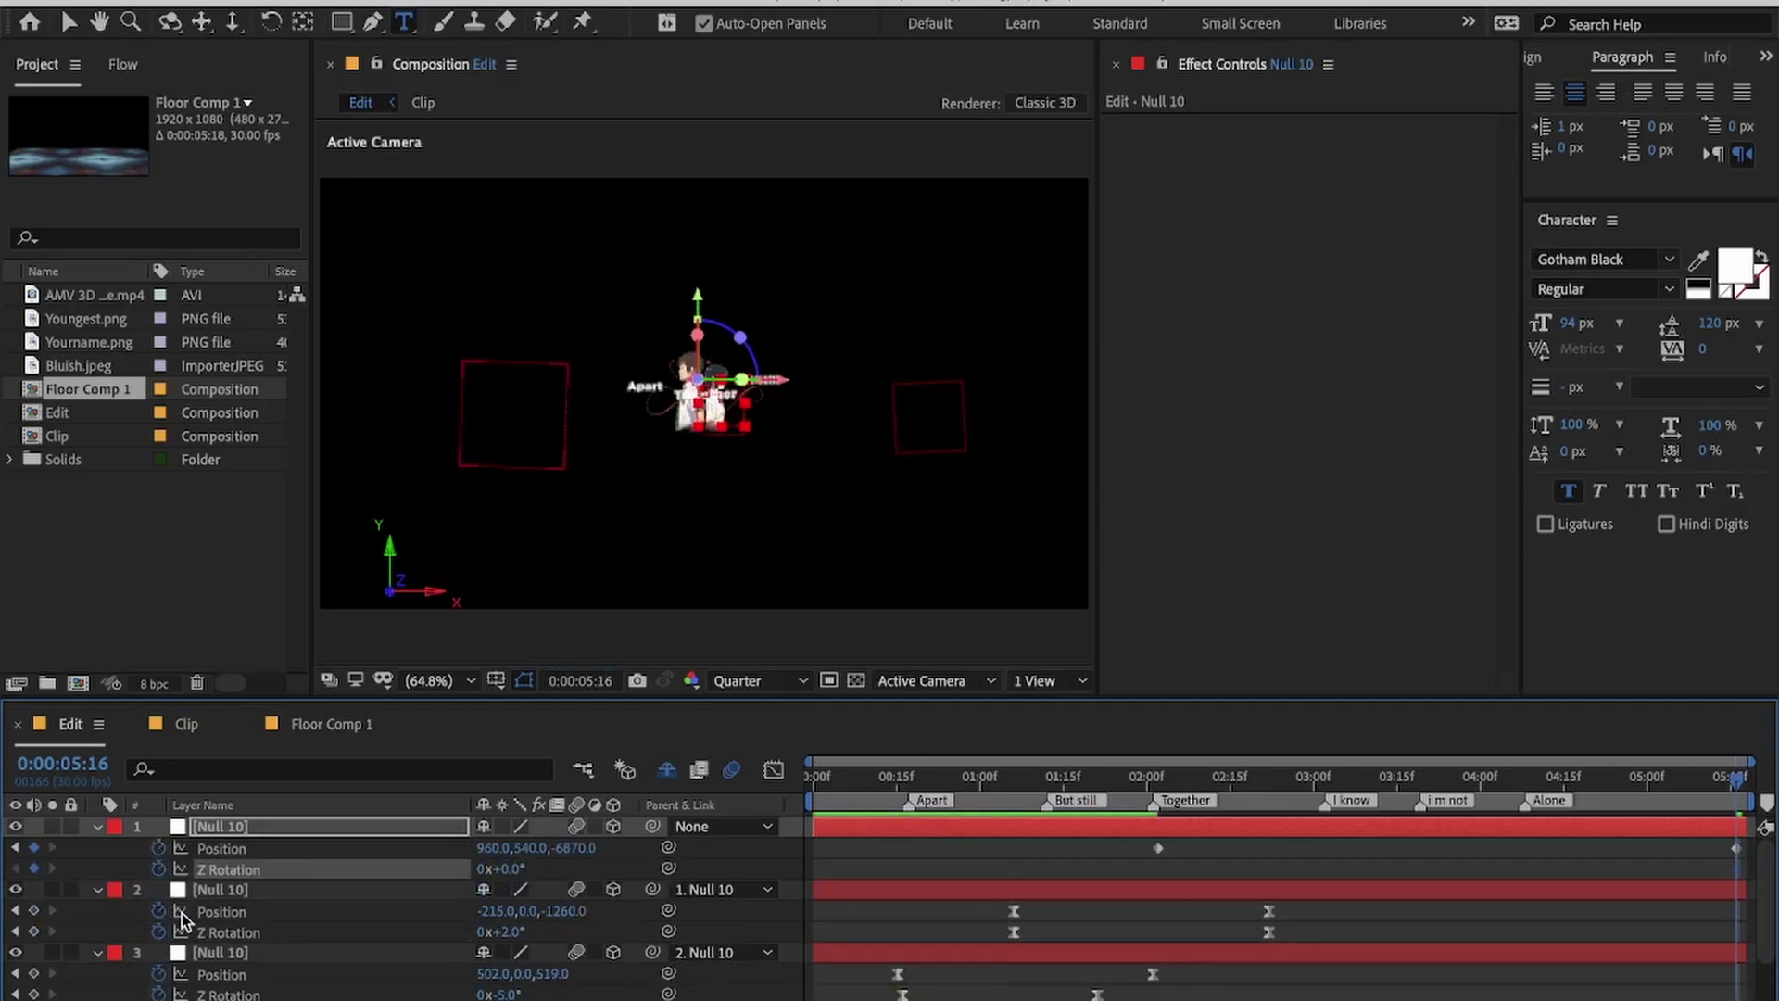
left_click(15, 847)
left_click(35, 869)
left_click(53, 870)
left_click(1585, 874)
left_click_drag(1126, 851, 1427, 903)
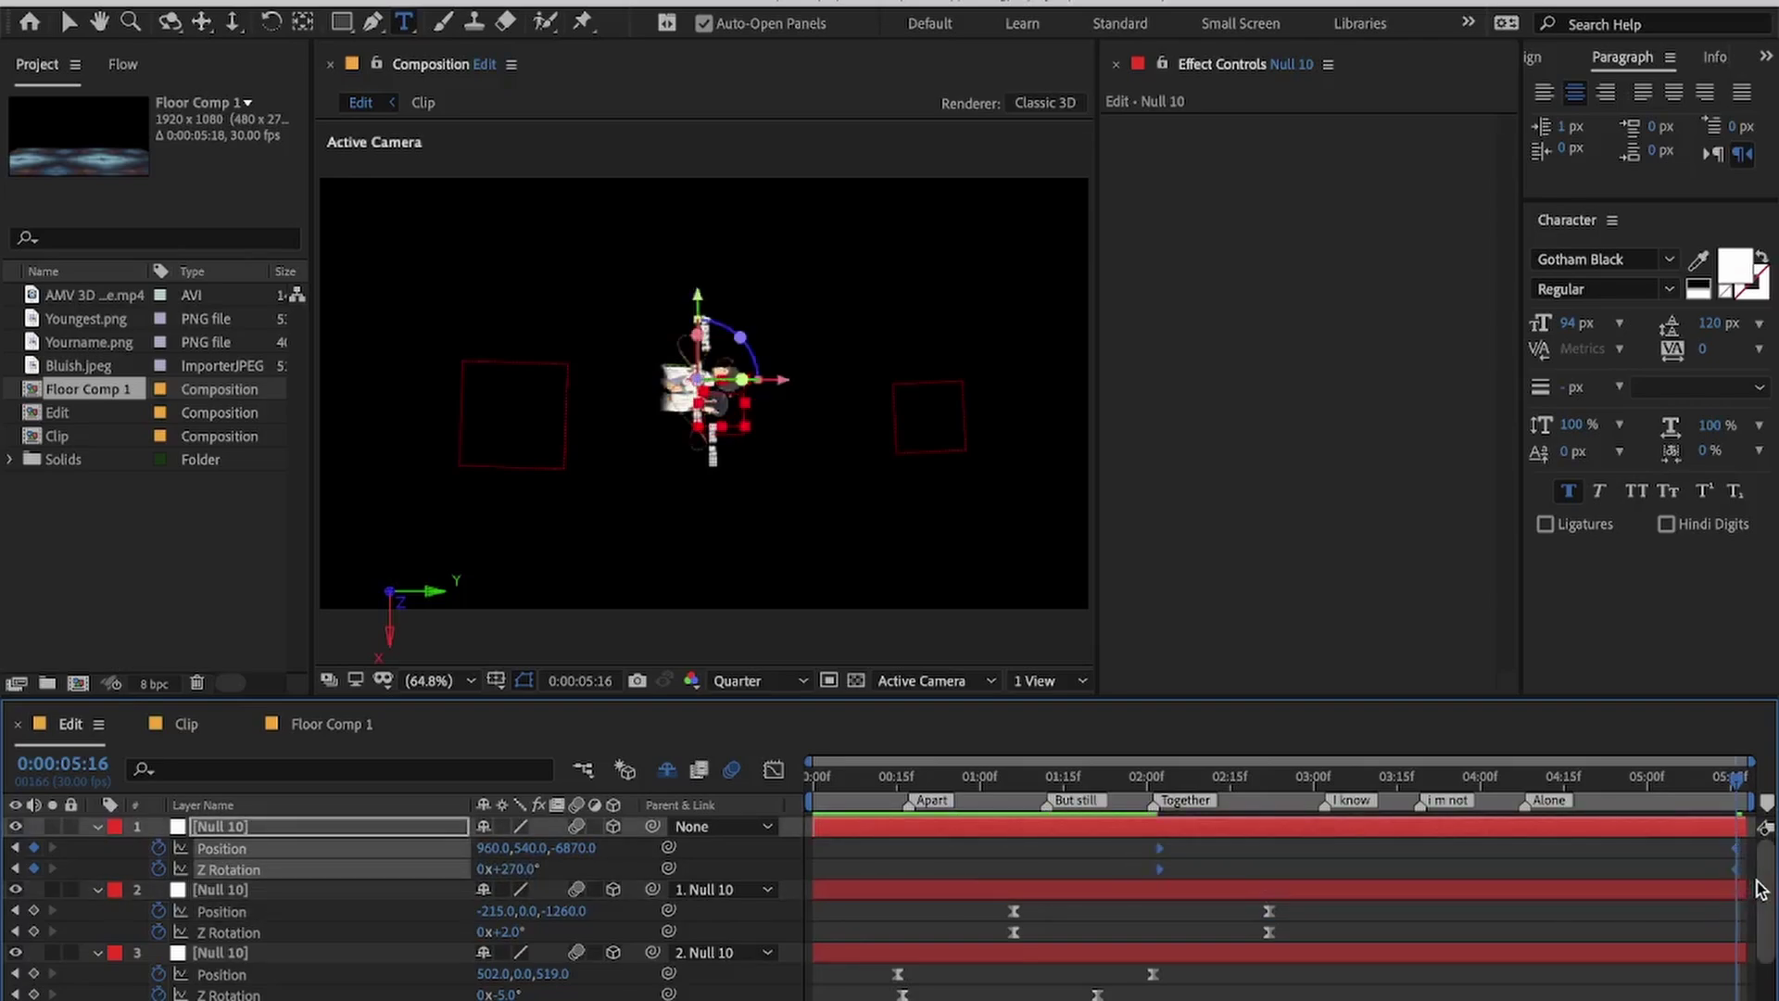
left_click(1509, 876)
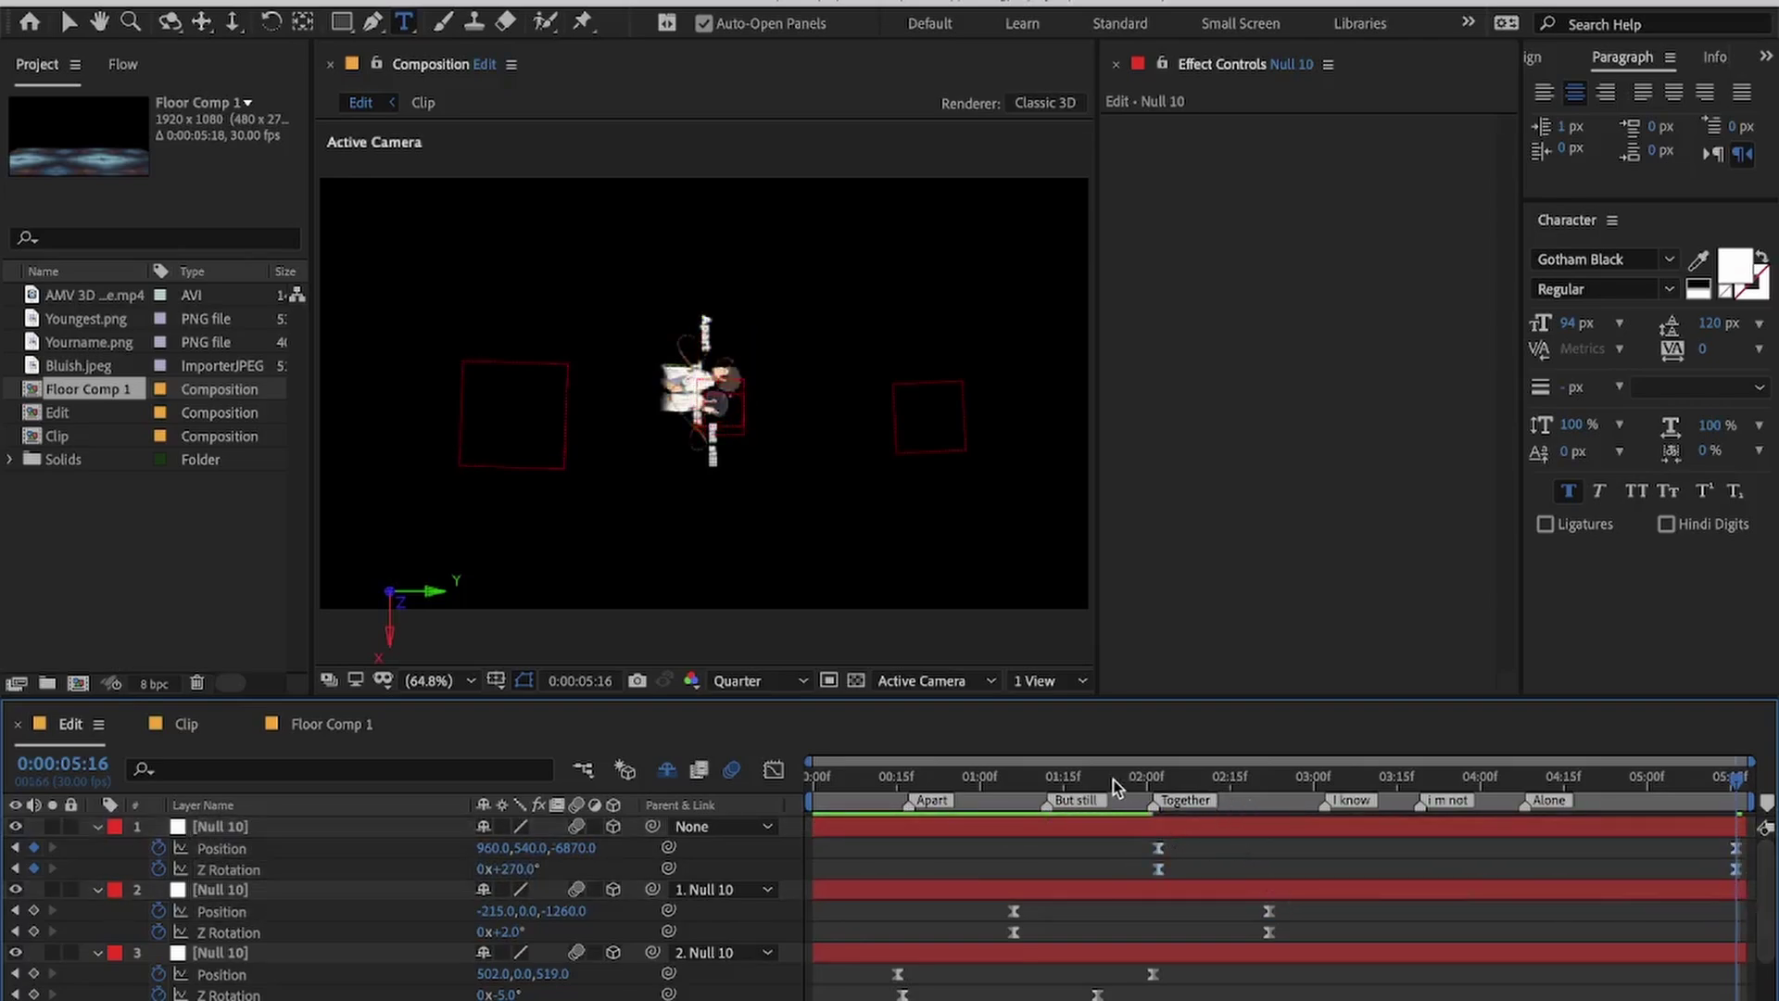
key("space")
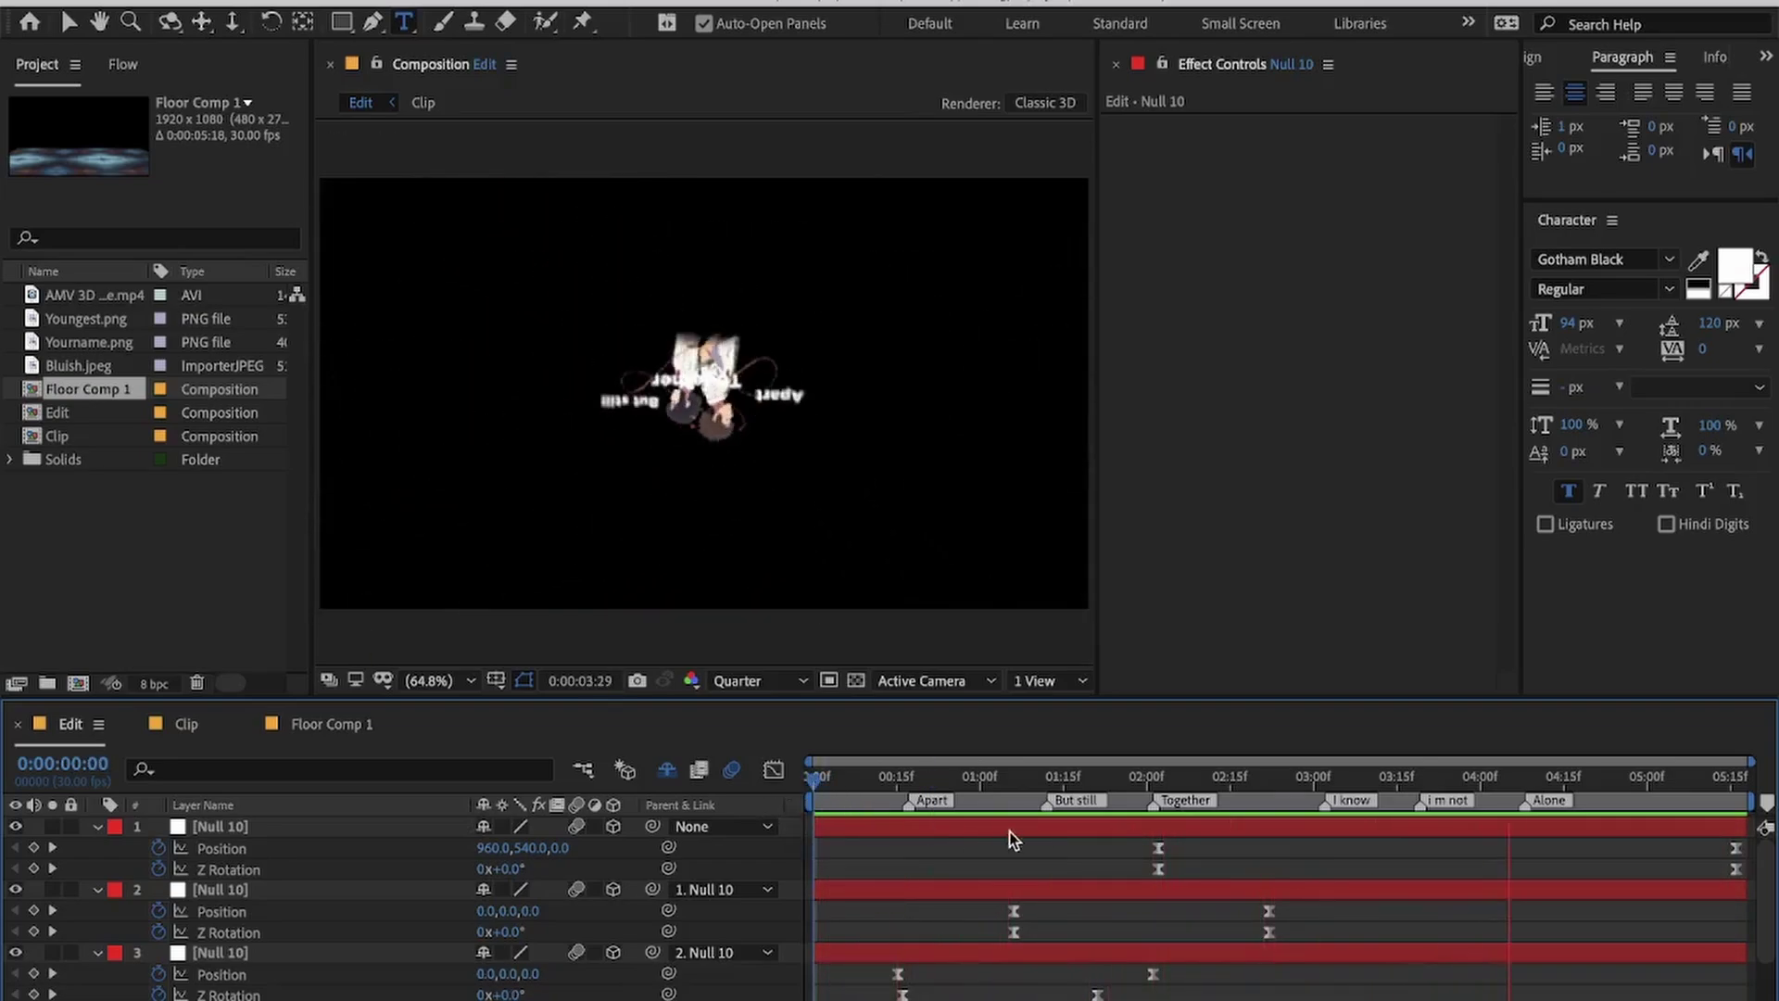
key("space")
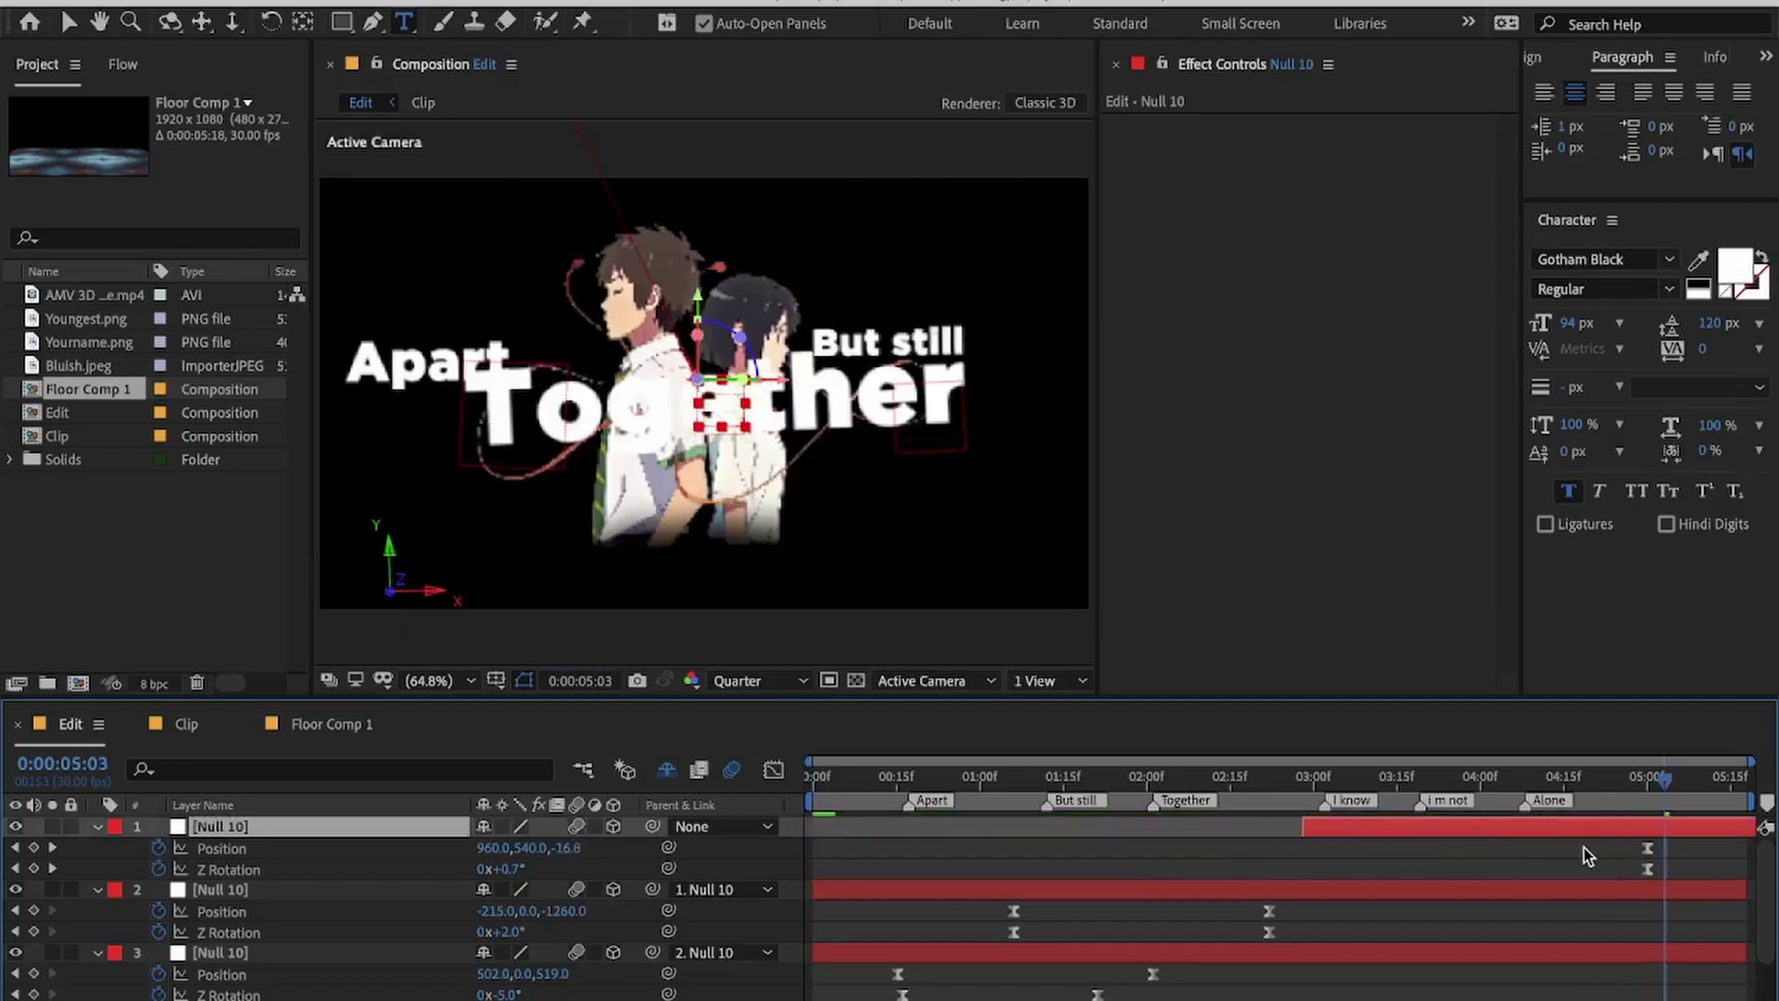
Step: Reshape the top null's Position speed graph with almost no influence at the first keyframe and a longer ease into the final one
left_click(273, 848)
left_click(774, 774)
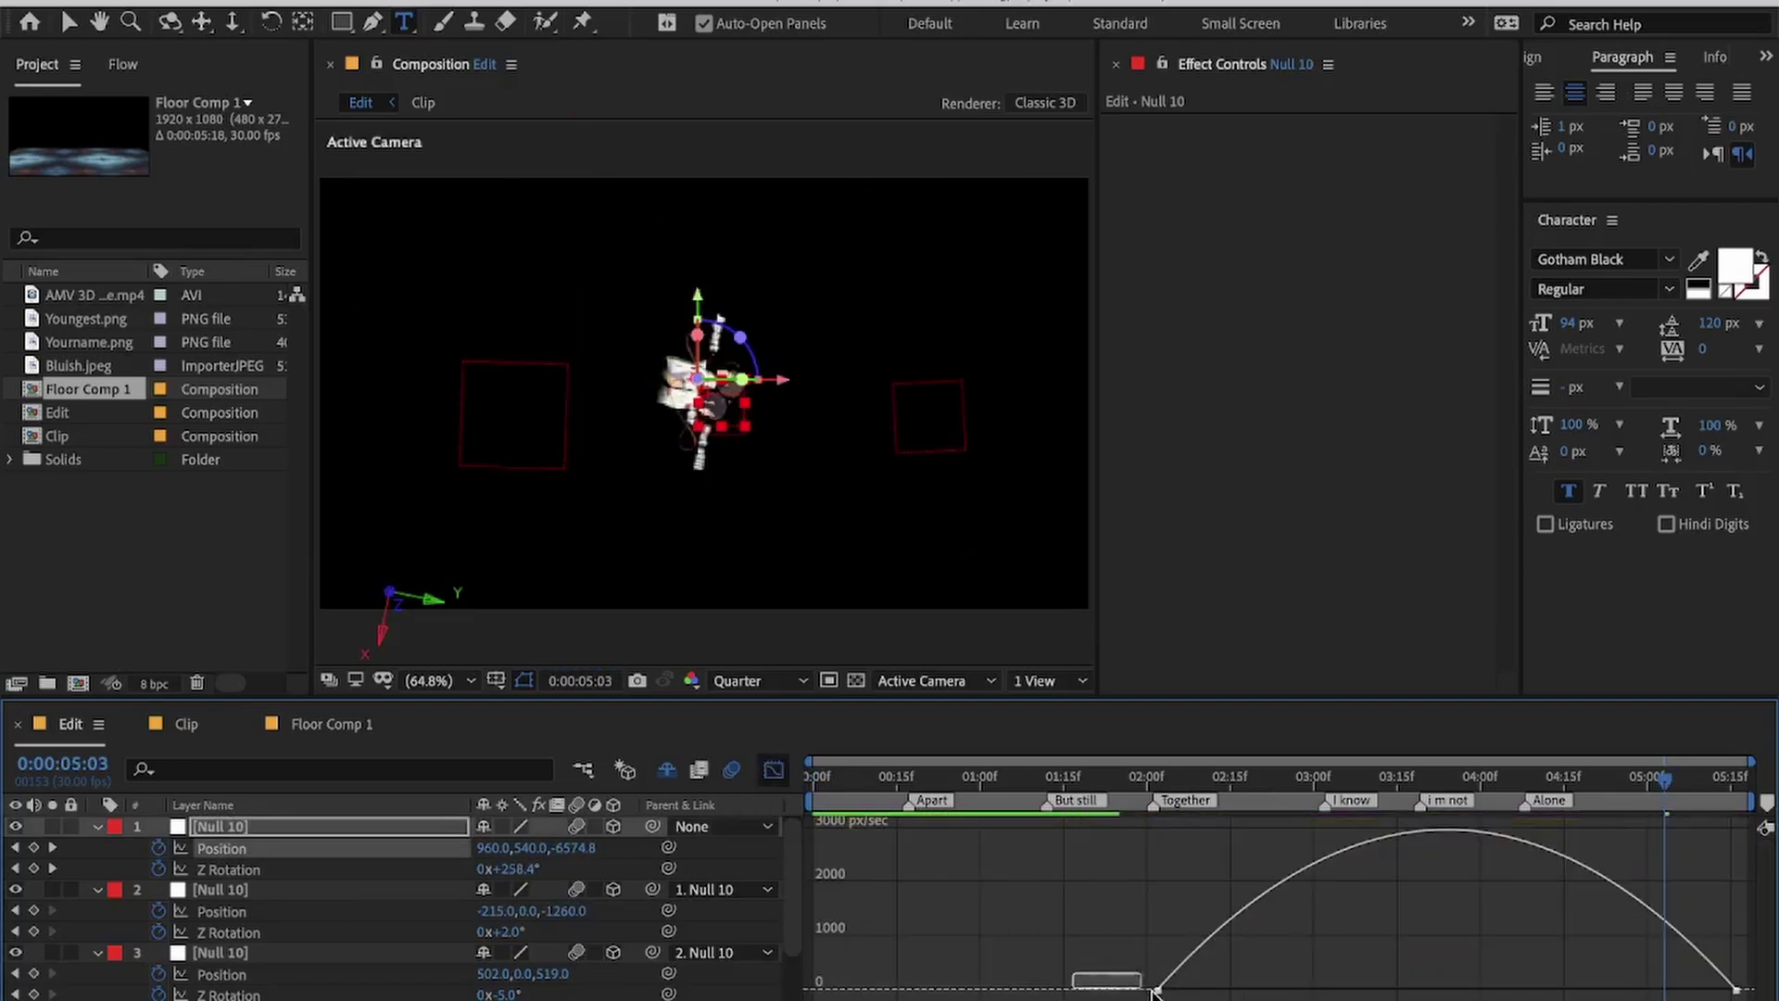
left_click_drag(1254, 989, 1291, 990)
left_click_drag(1640, 989, 1563, 992)
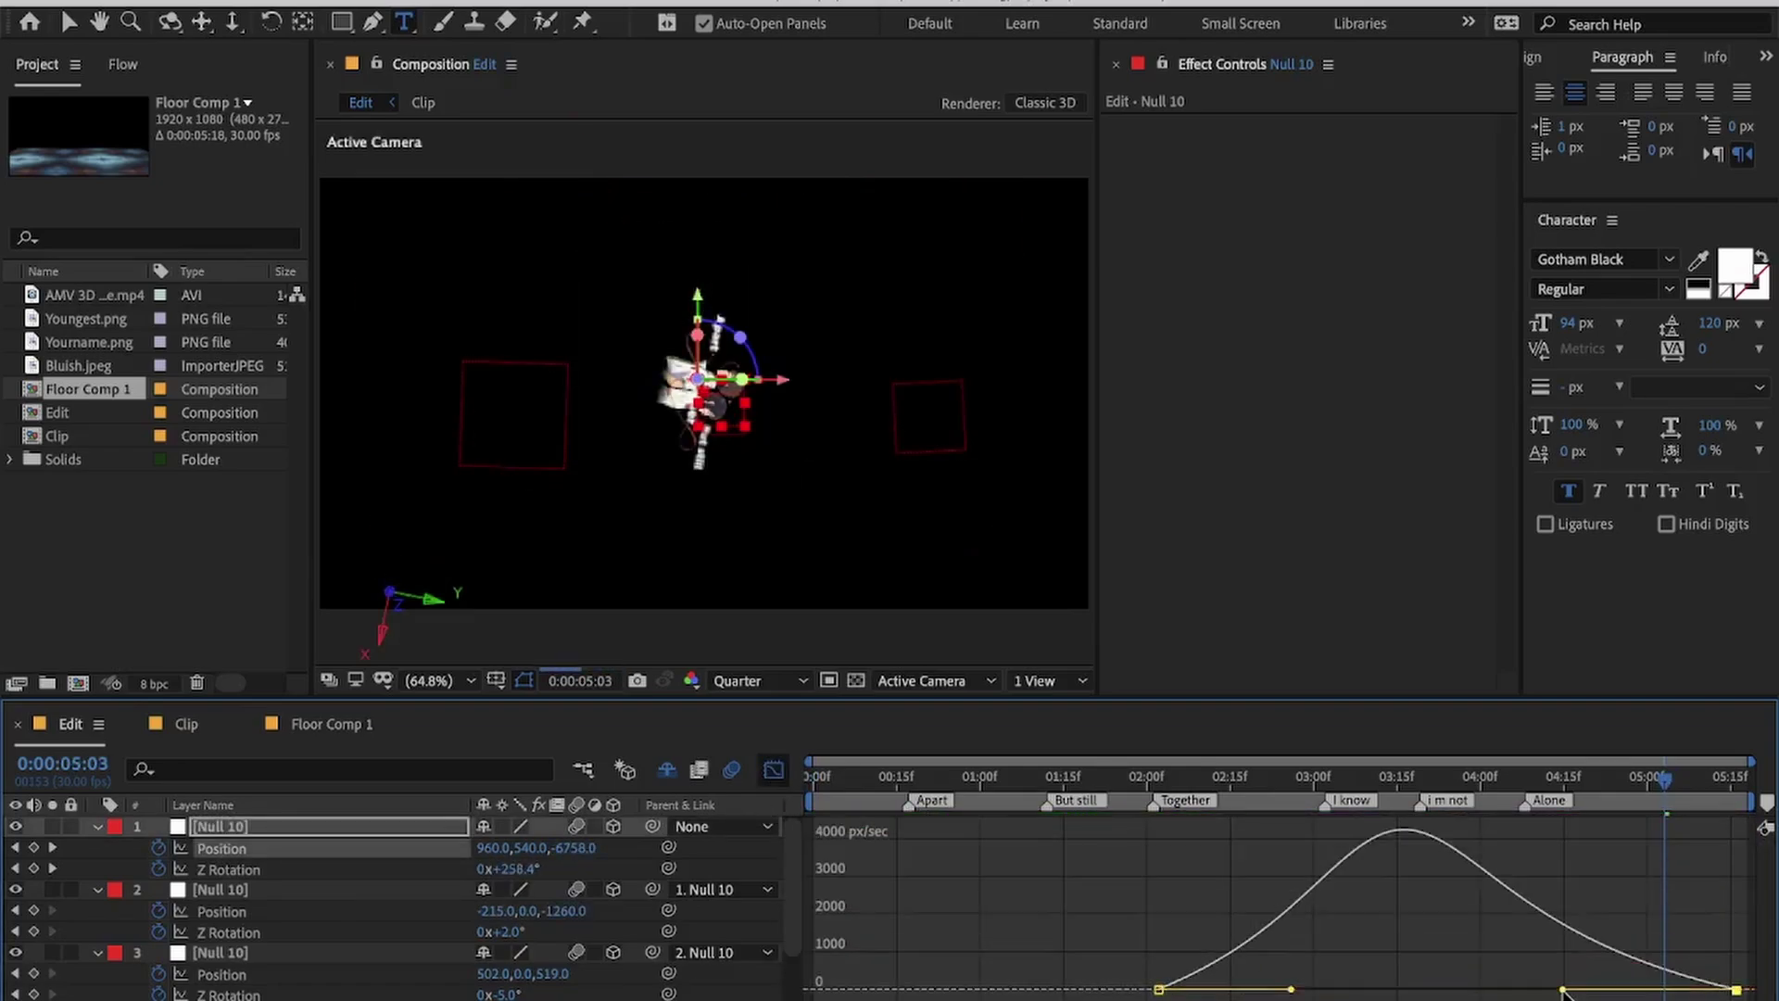
left_click_drag(1293, 990, 1158, 989)
Step: Reshape the top null's Z Rotation speed graph so it accelerates quickly from the first keyframe and slows gradually into the last
left_click(243, 869)
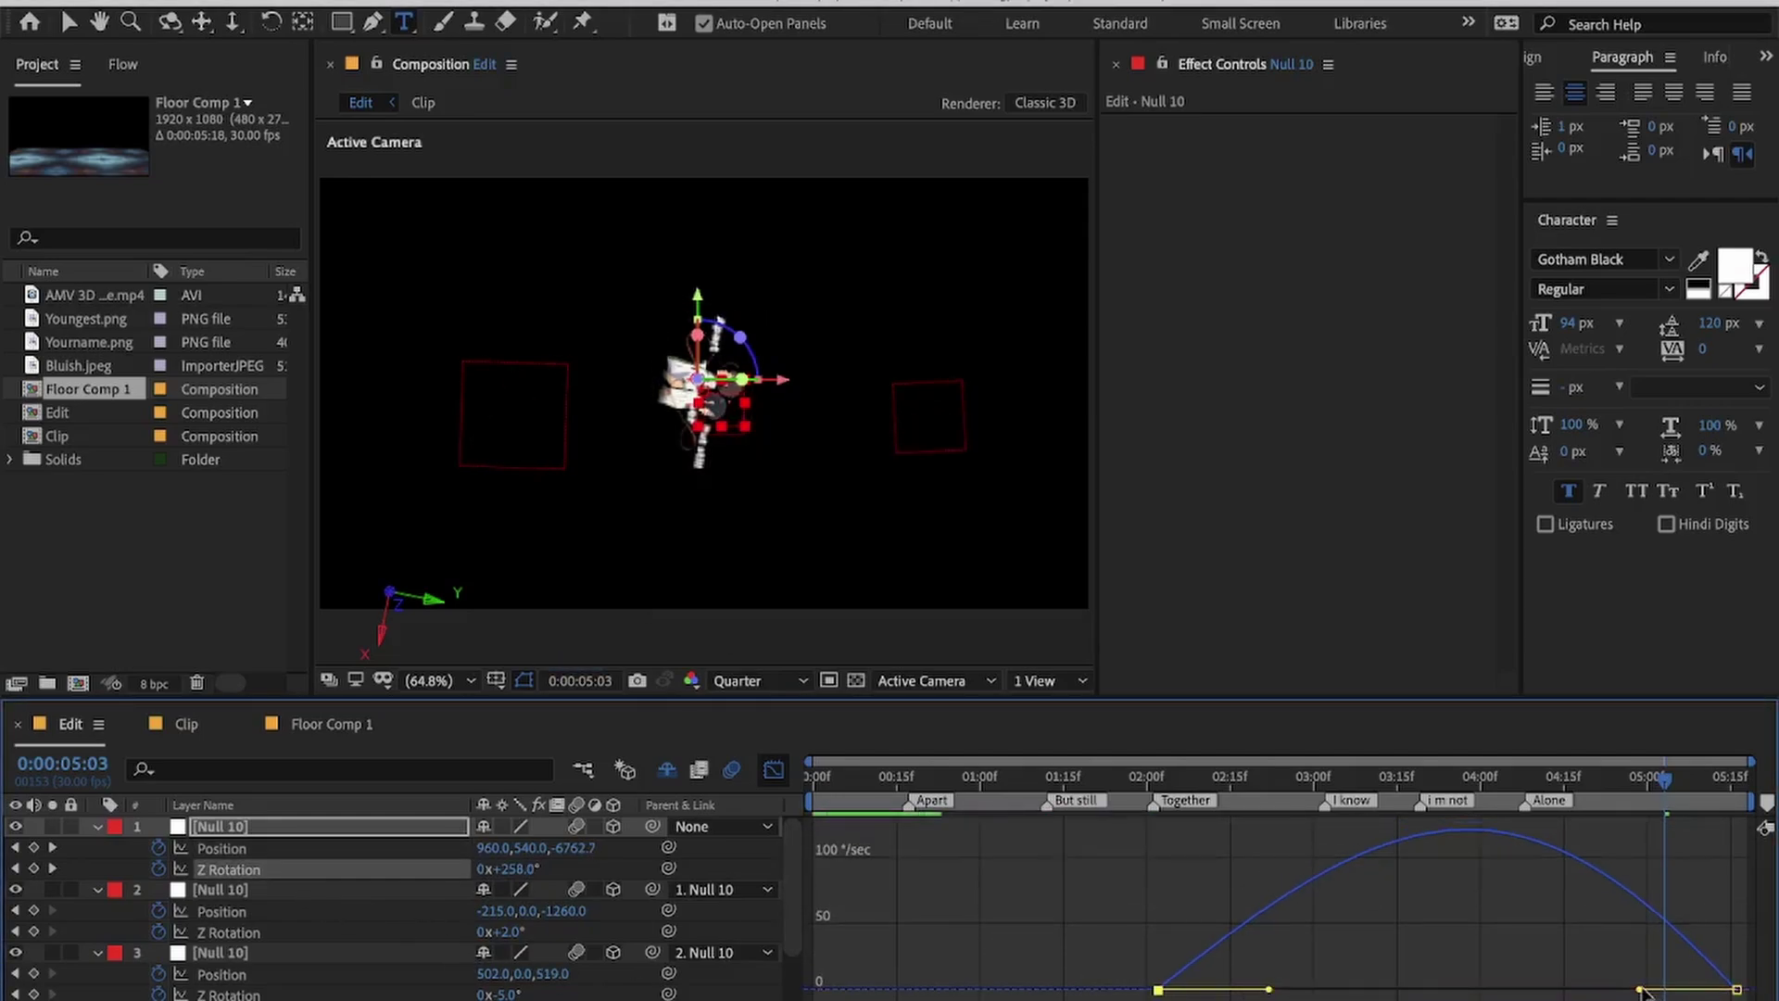
left_click_drag(1640, 990, 1579, 990)
left_click_drag(1266, 991, 1231, 990)
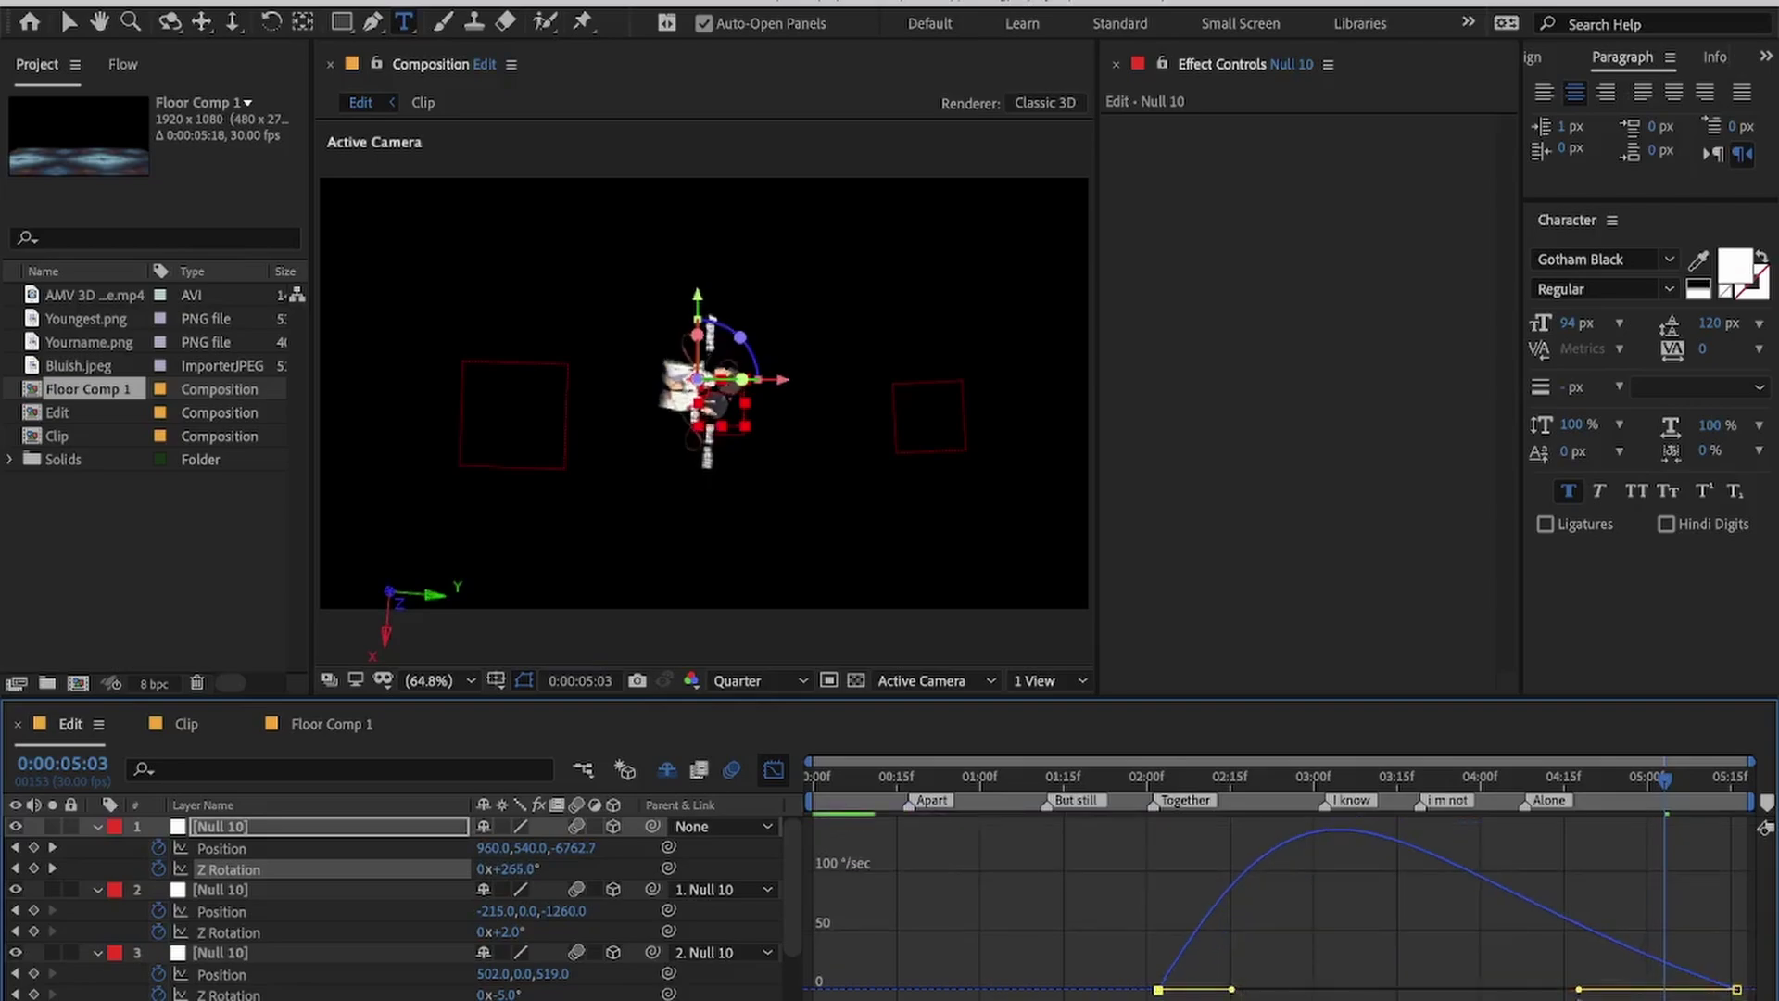
Step: At 0:00:03:02, duplicate the Together text layer, change the copy's text to "I know", and bring it forward to a Z Position of about -3738
left_click_drag(1320, 786, 1326, 787)
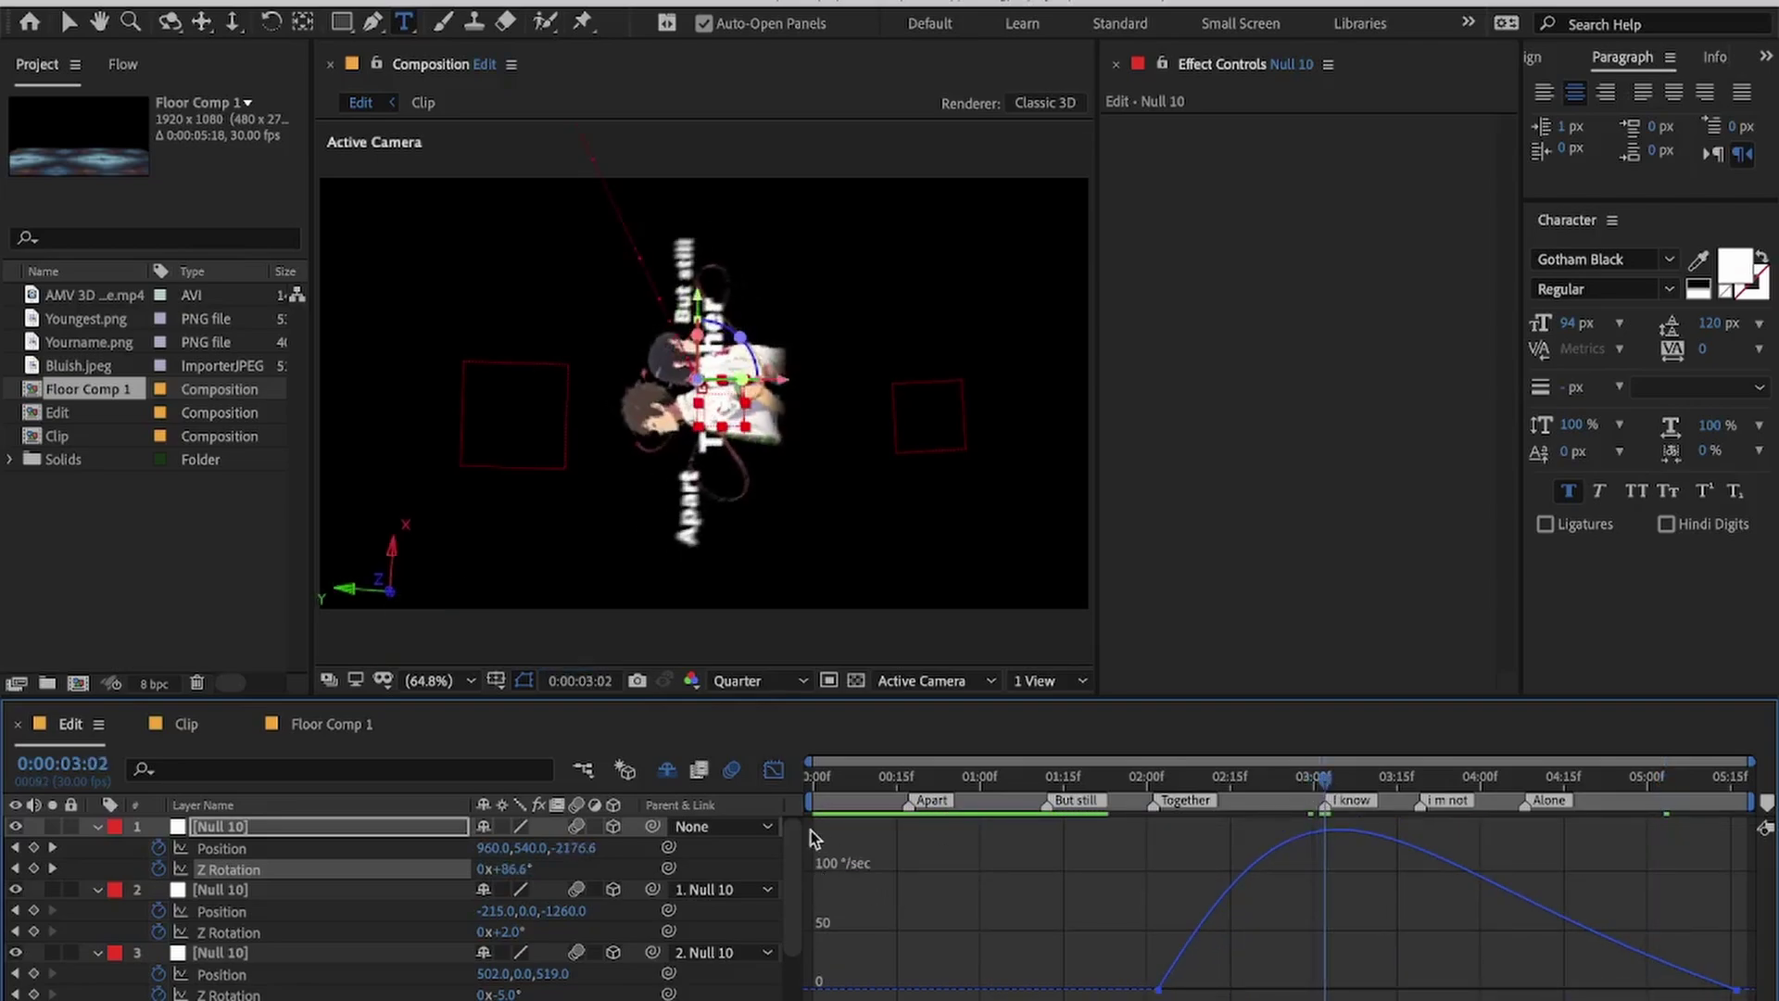
key("shift+F3")
scroll(1222, 987, "down", 3)
left_click(1221, 987)
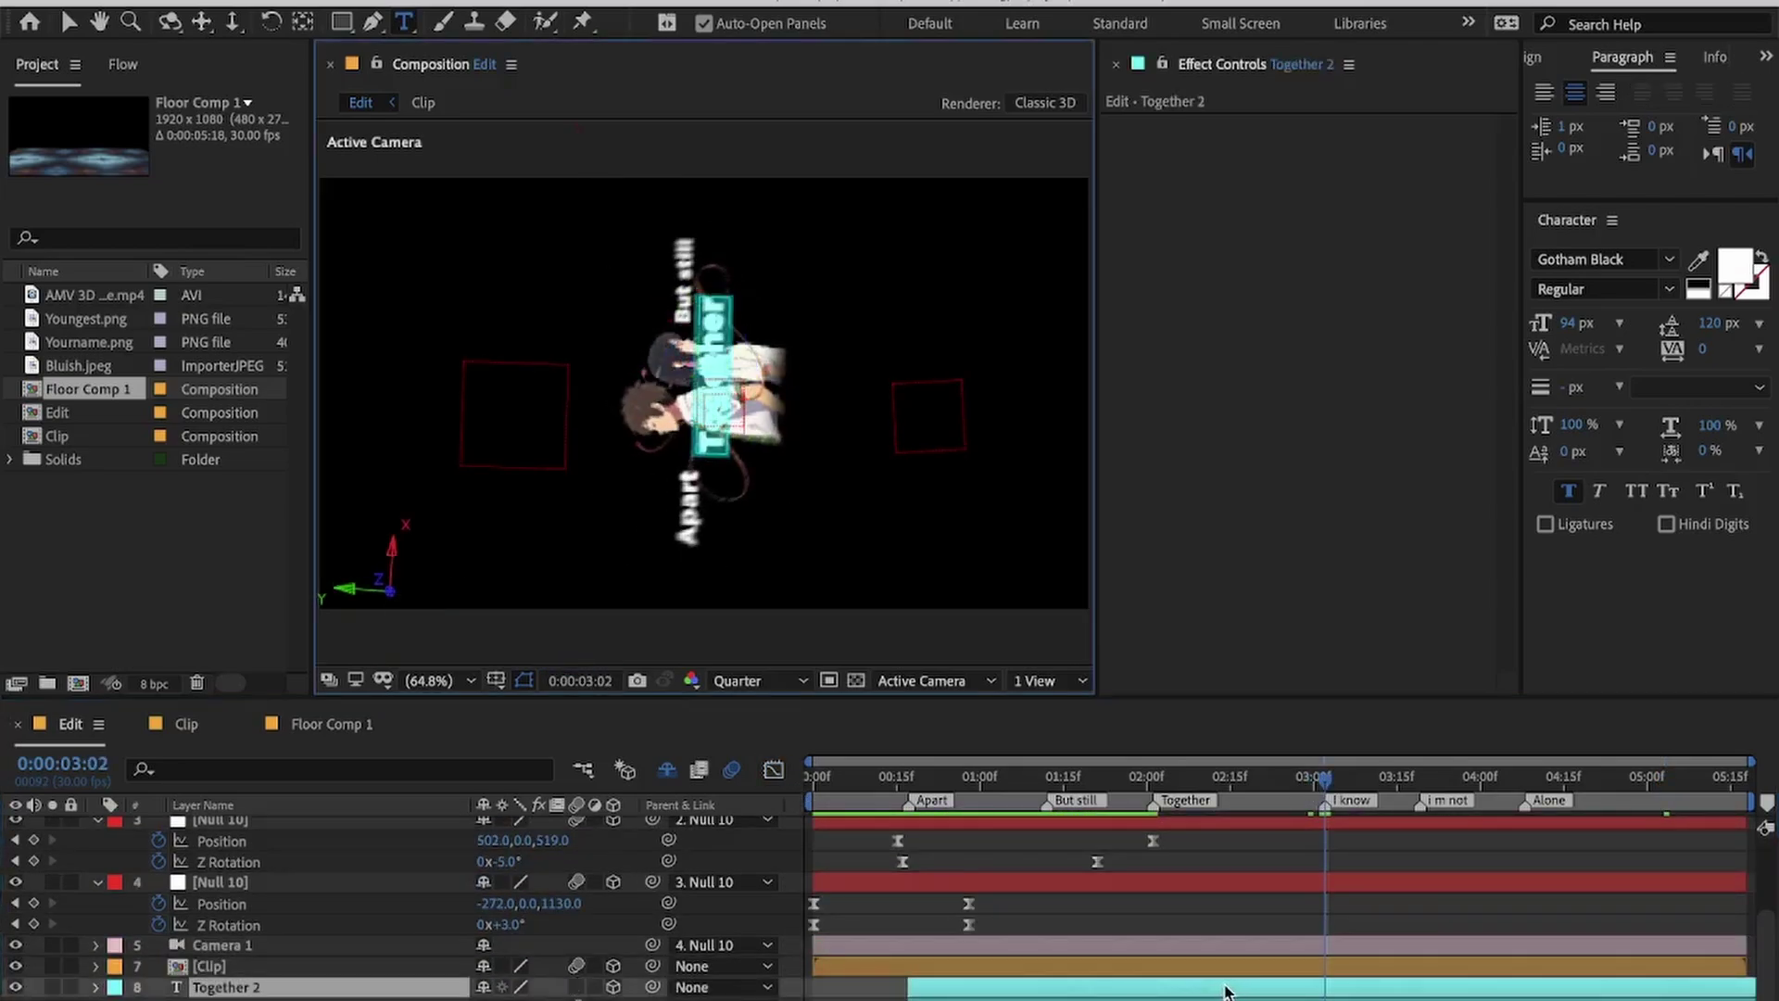
type("I know")
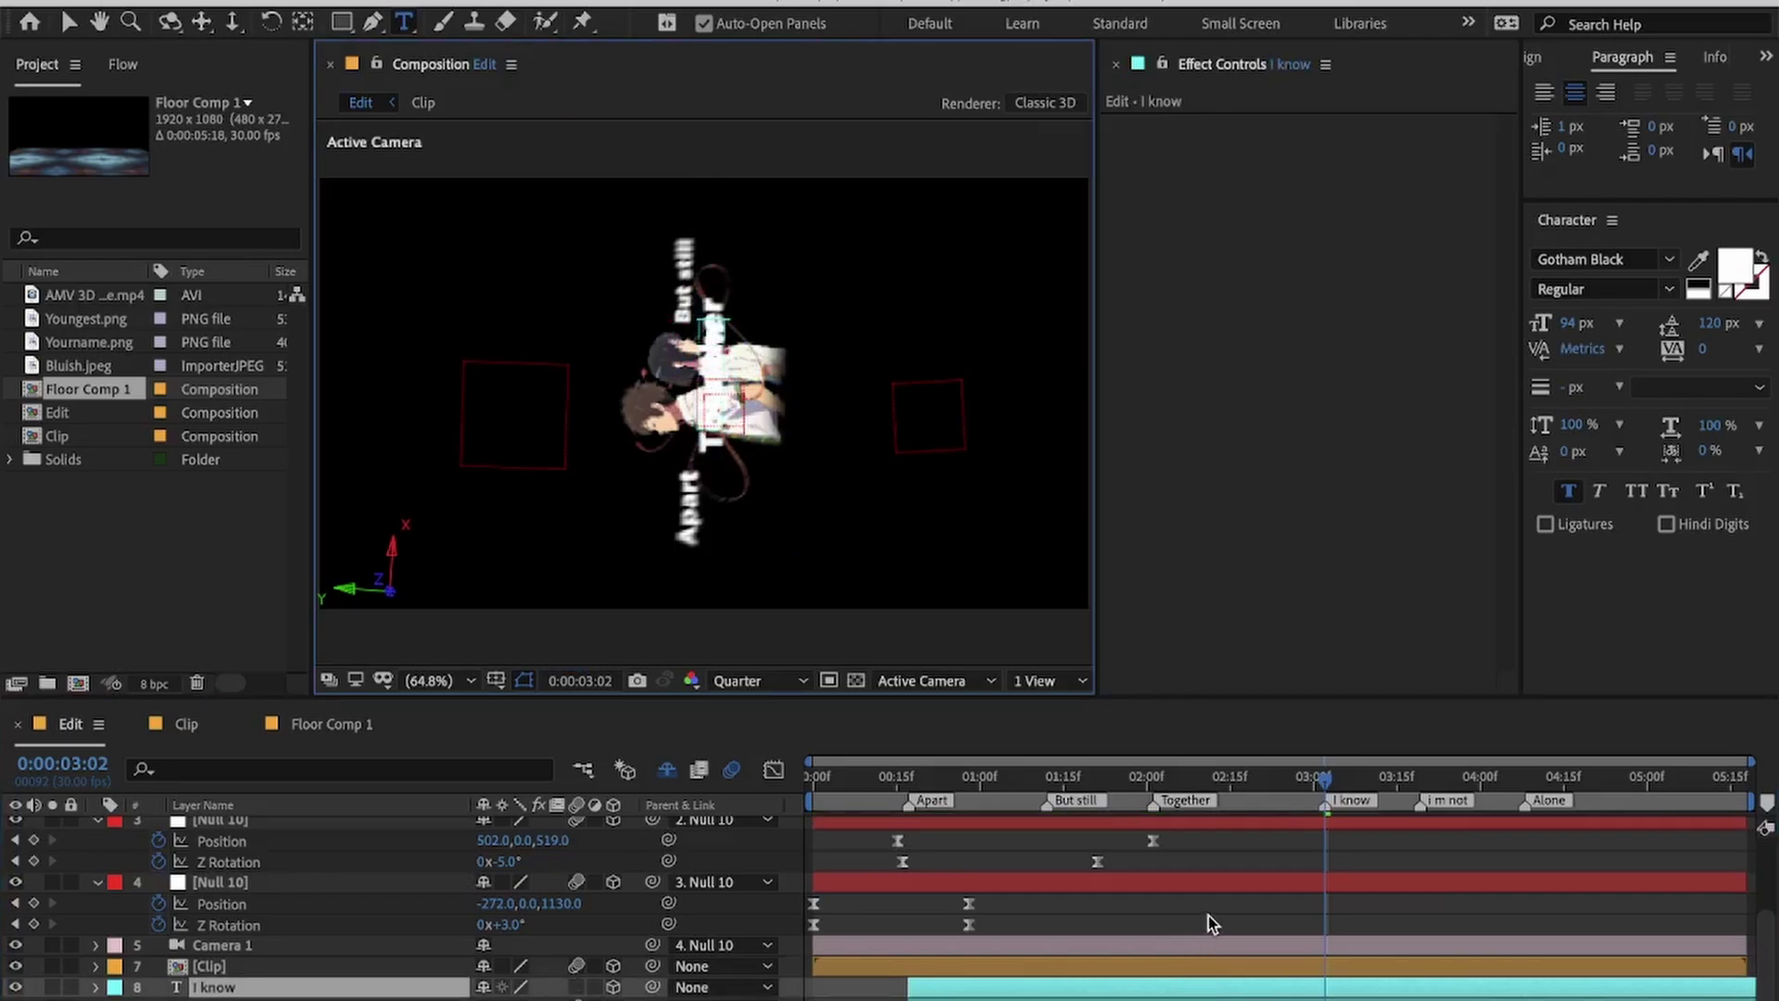
left_click(1141, 991)
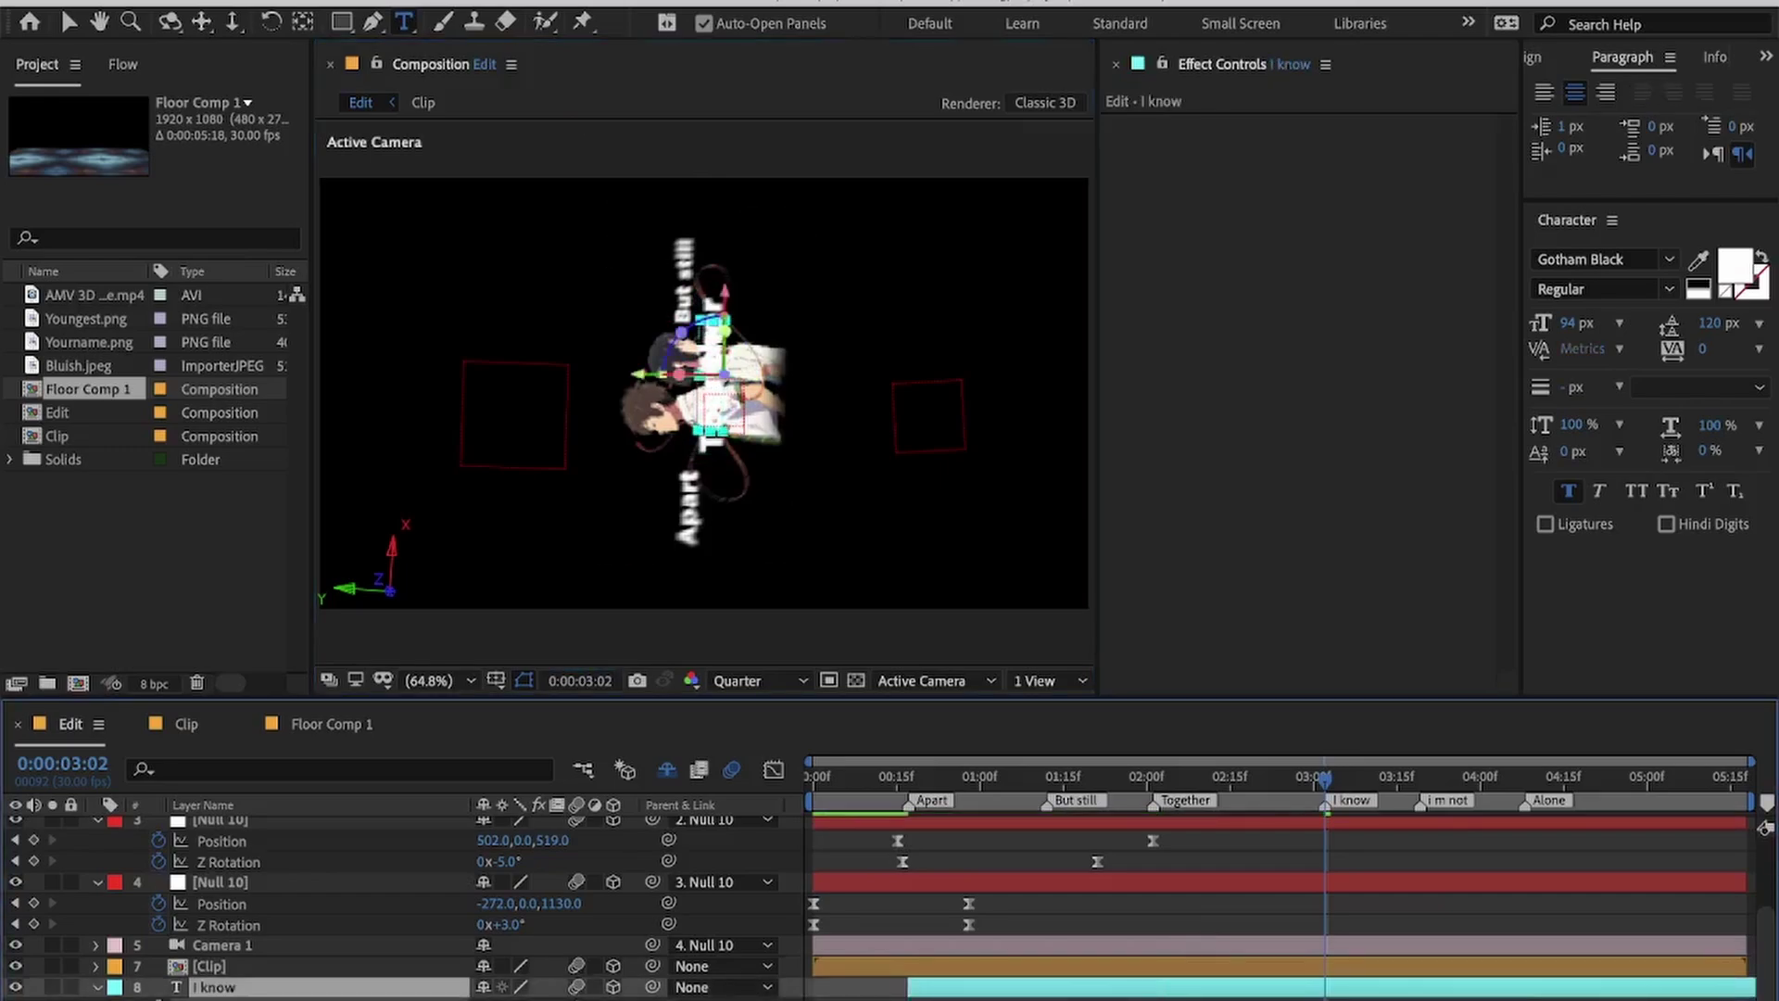
key("super+v")
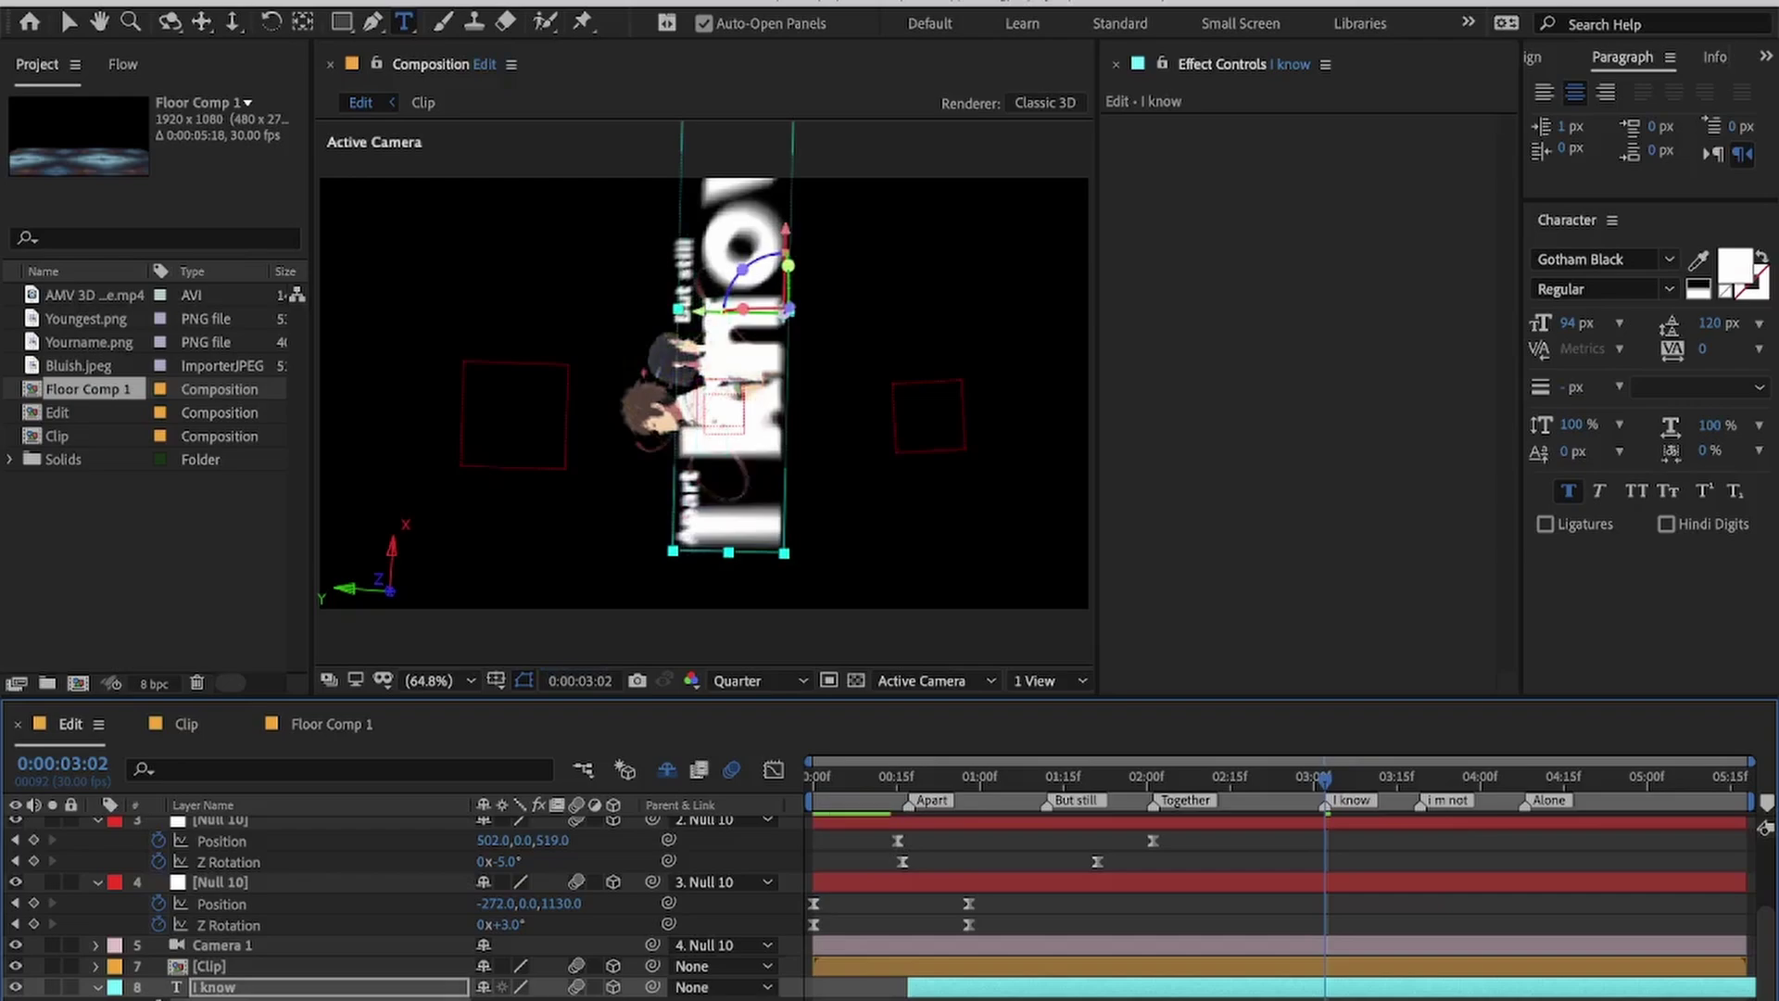
Step: Set the I know layer's Z Orientation to 88° so it reads level, and centre the text in the camera view
scroll(1325, 986, "down", 1)
left_click_drag(578, 988, 651, 988)
key("v")
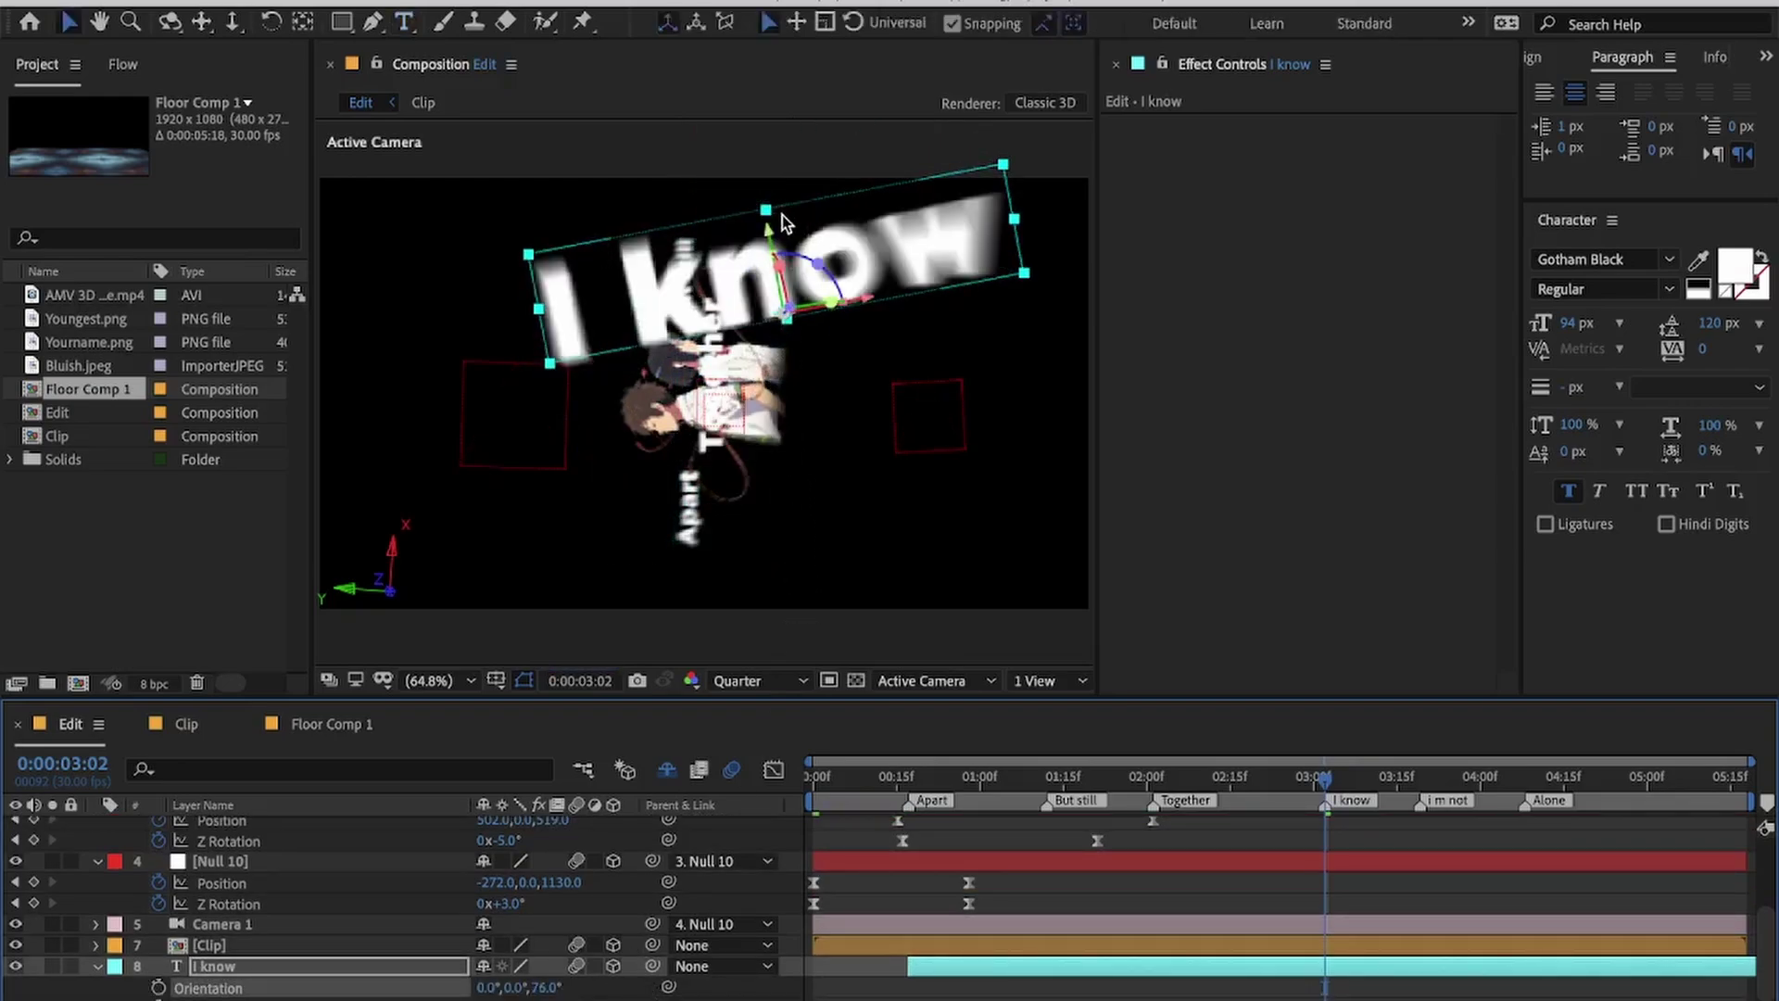
left_click_drag(765, 227, 821, 361)
key("r")
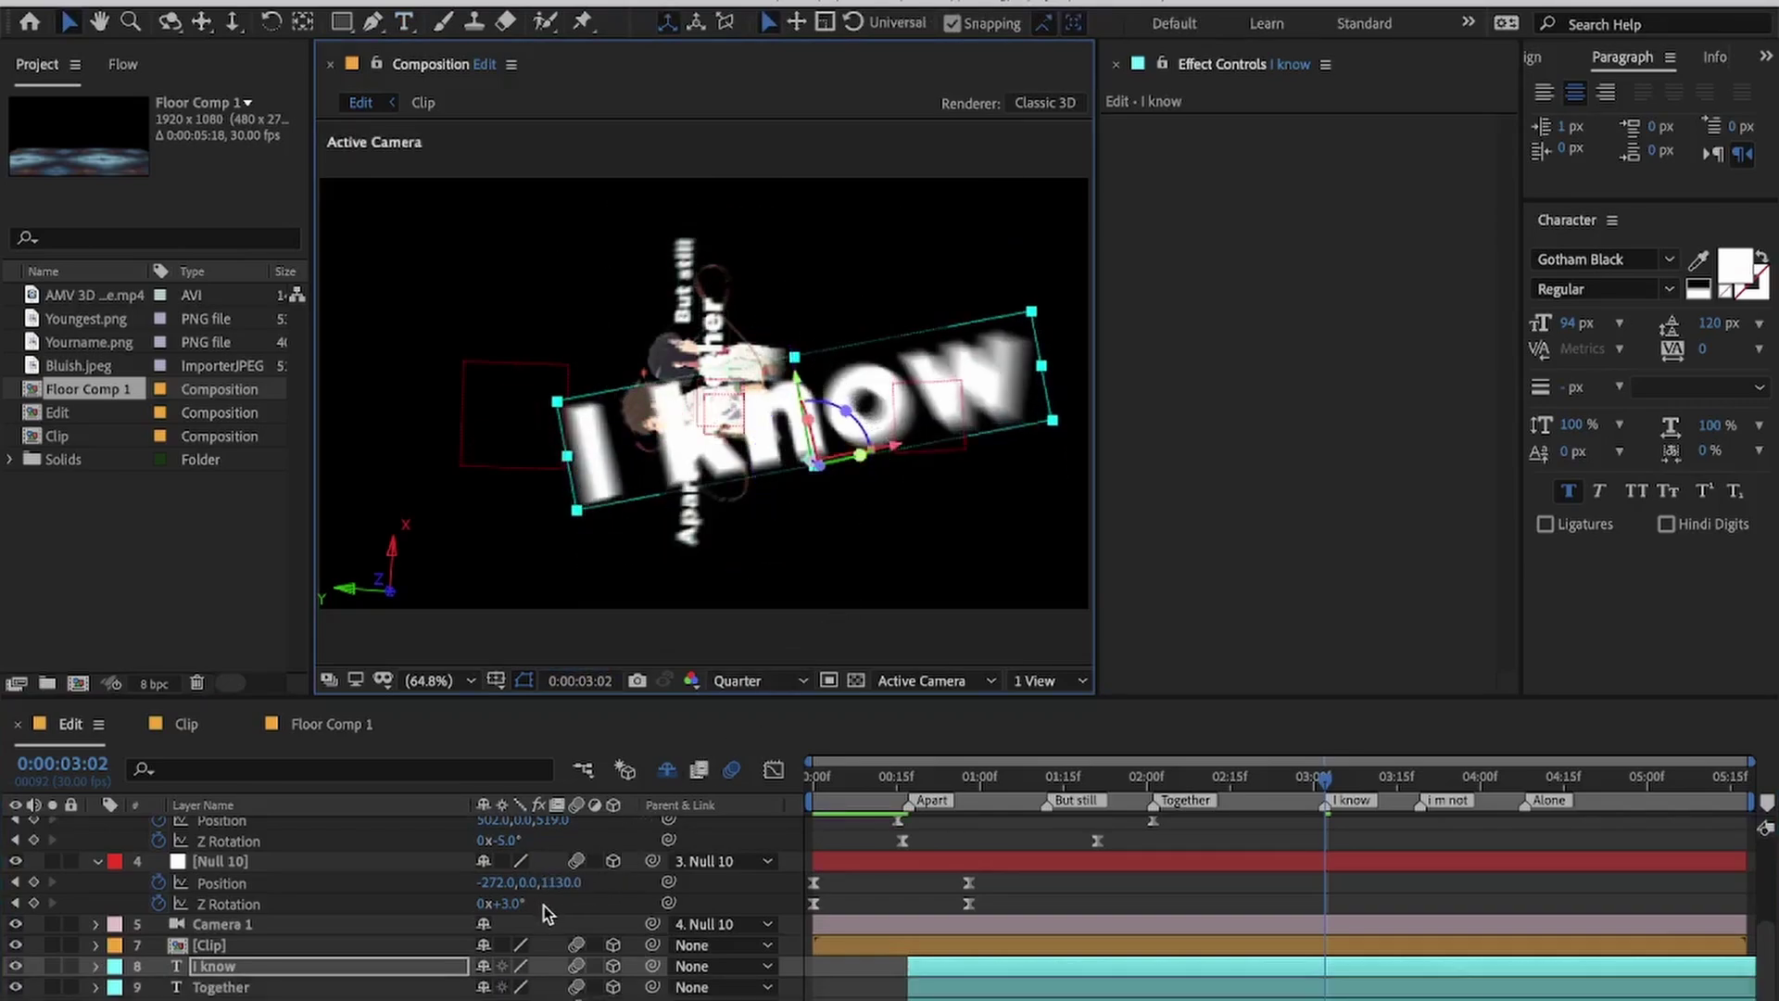
key("r")
left_click_drag(545, 987, 556, 980)
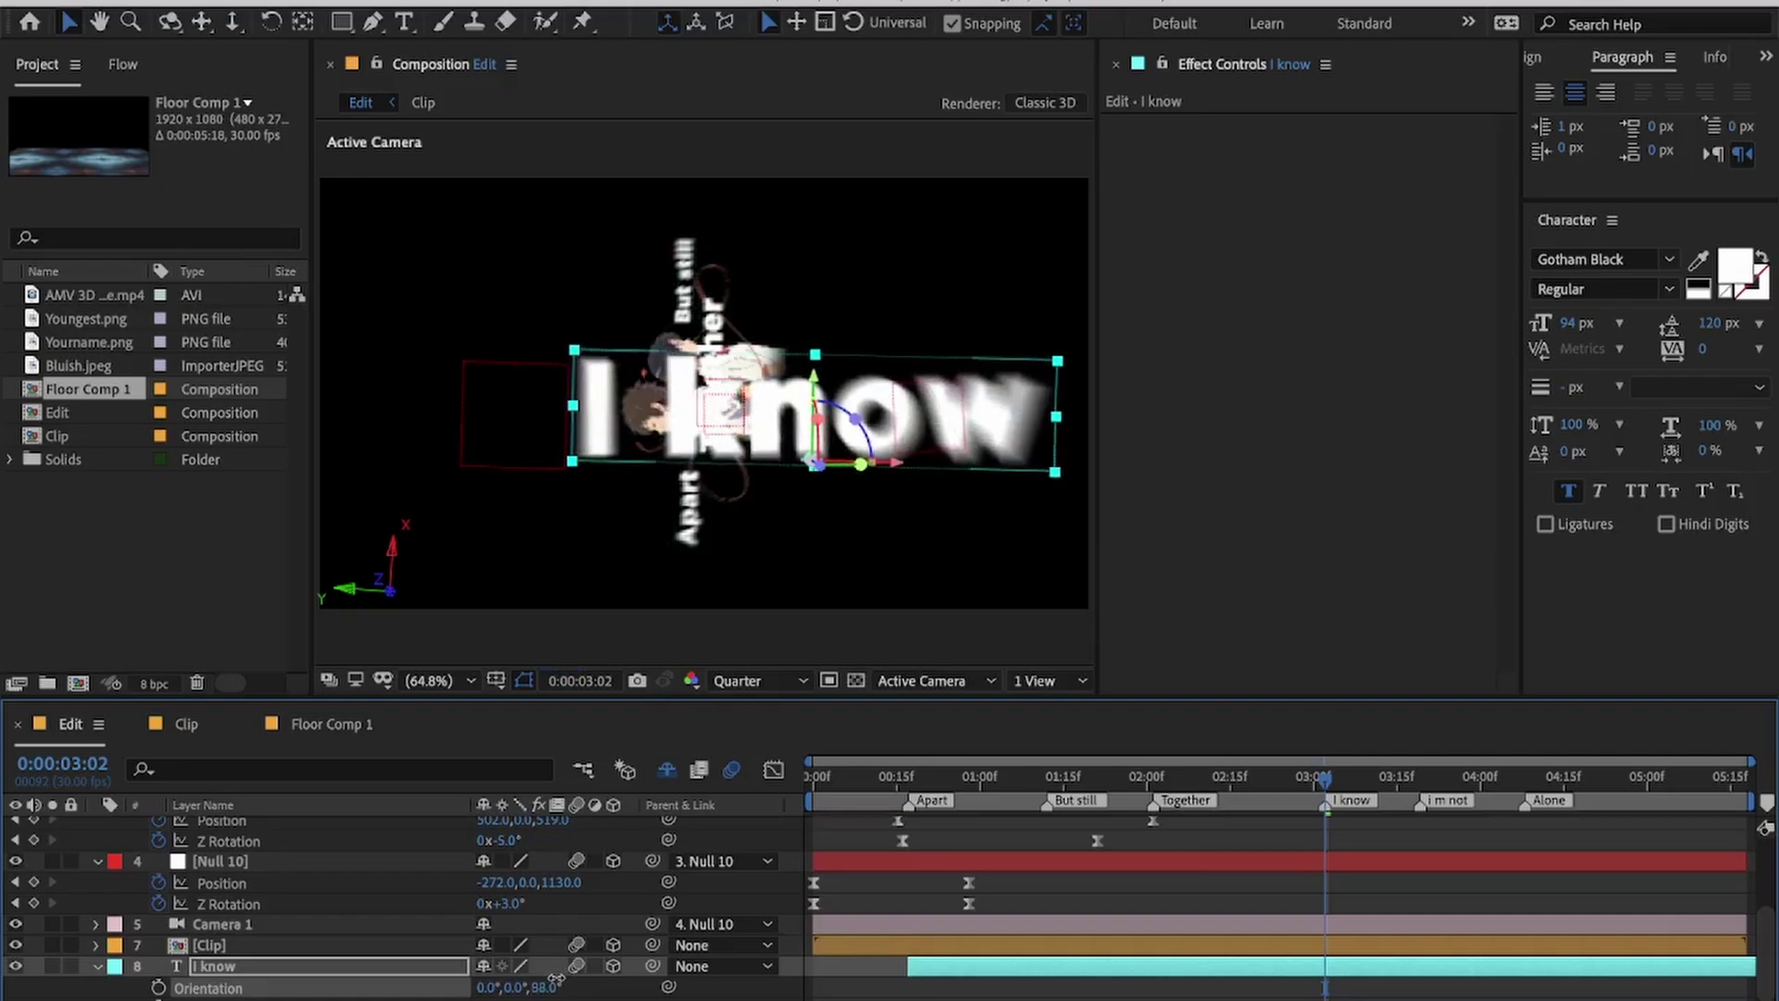
left_click_drag(894, 473, 790, 470)
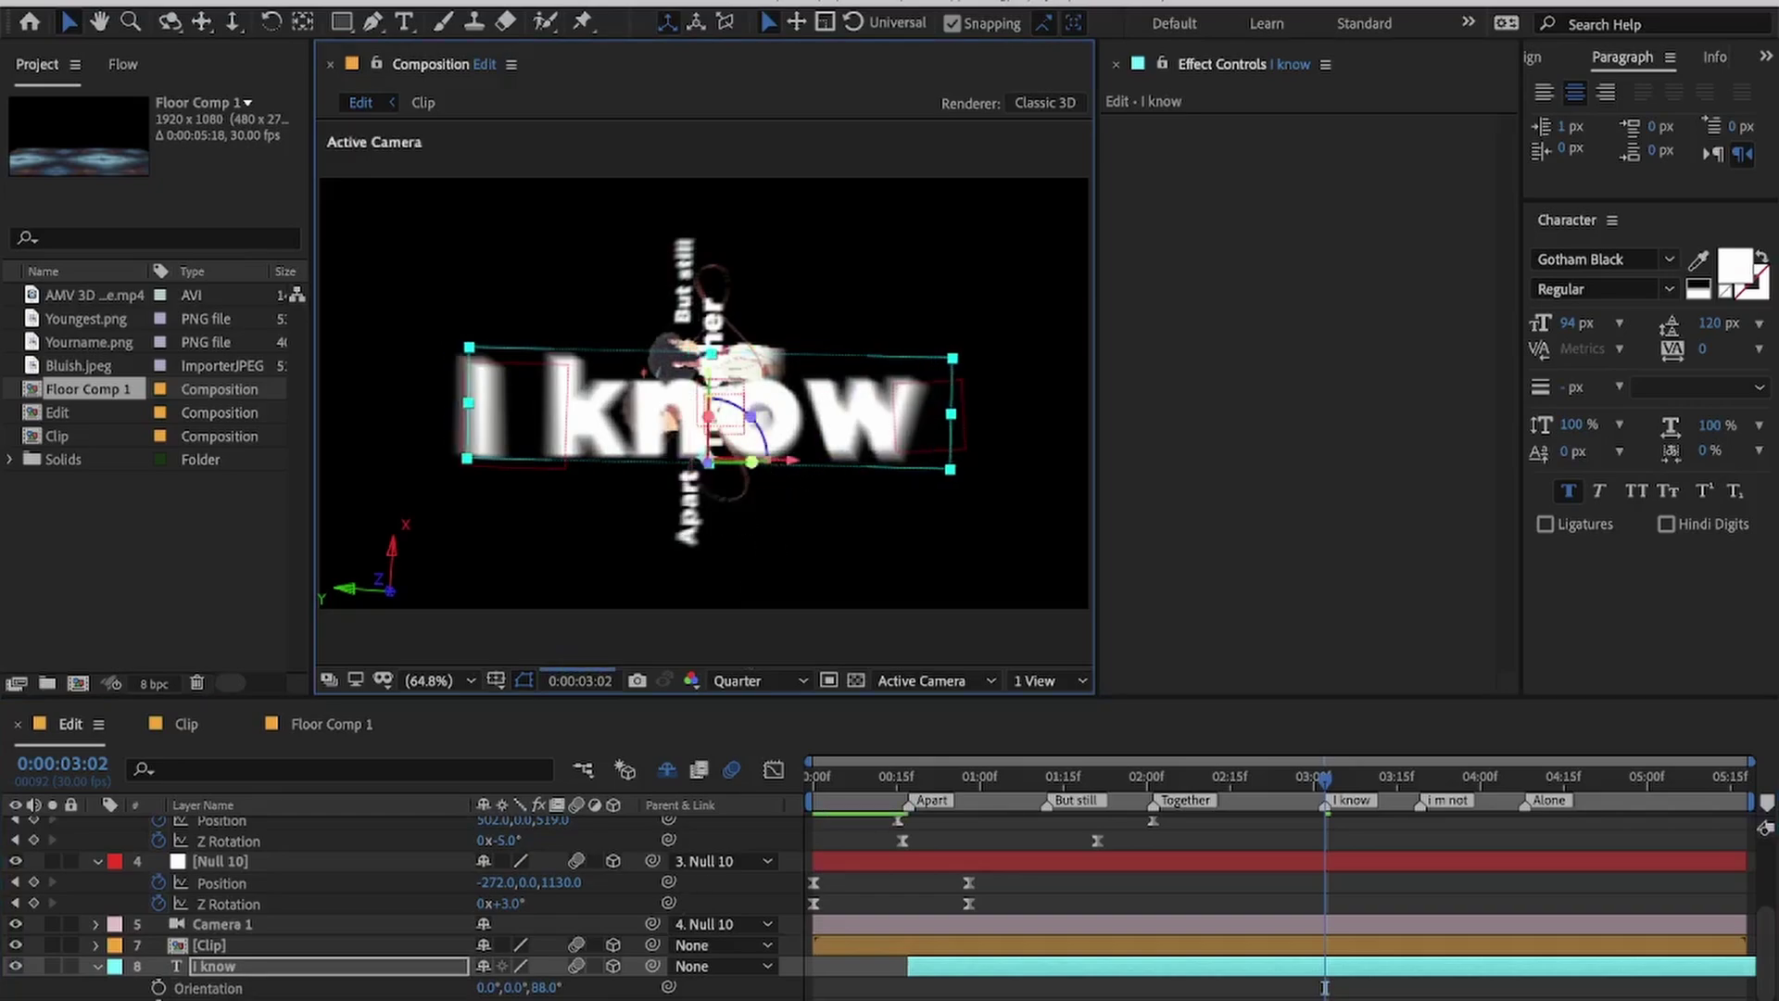
Step: Set the I know layer's Position to 886.5, 557, -3982 to enlarge it in the camera view
key("p")
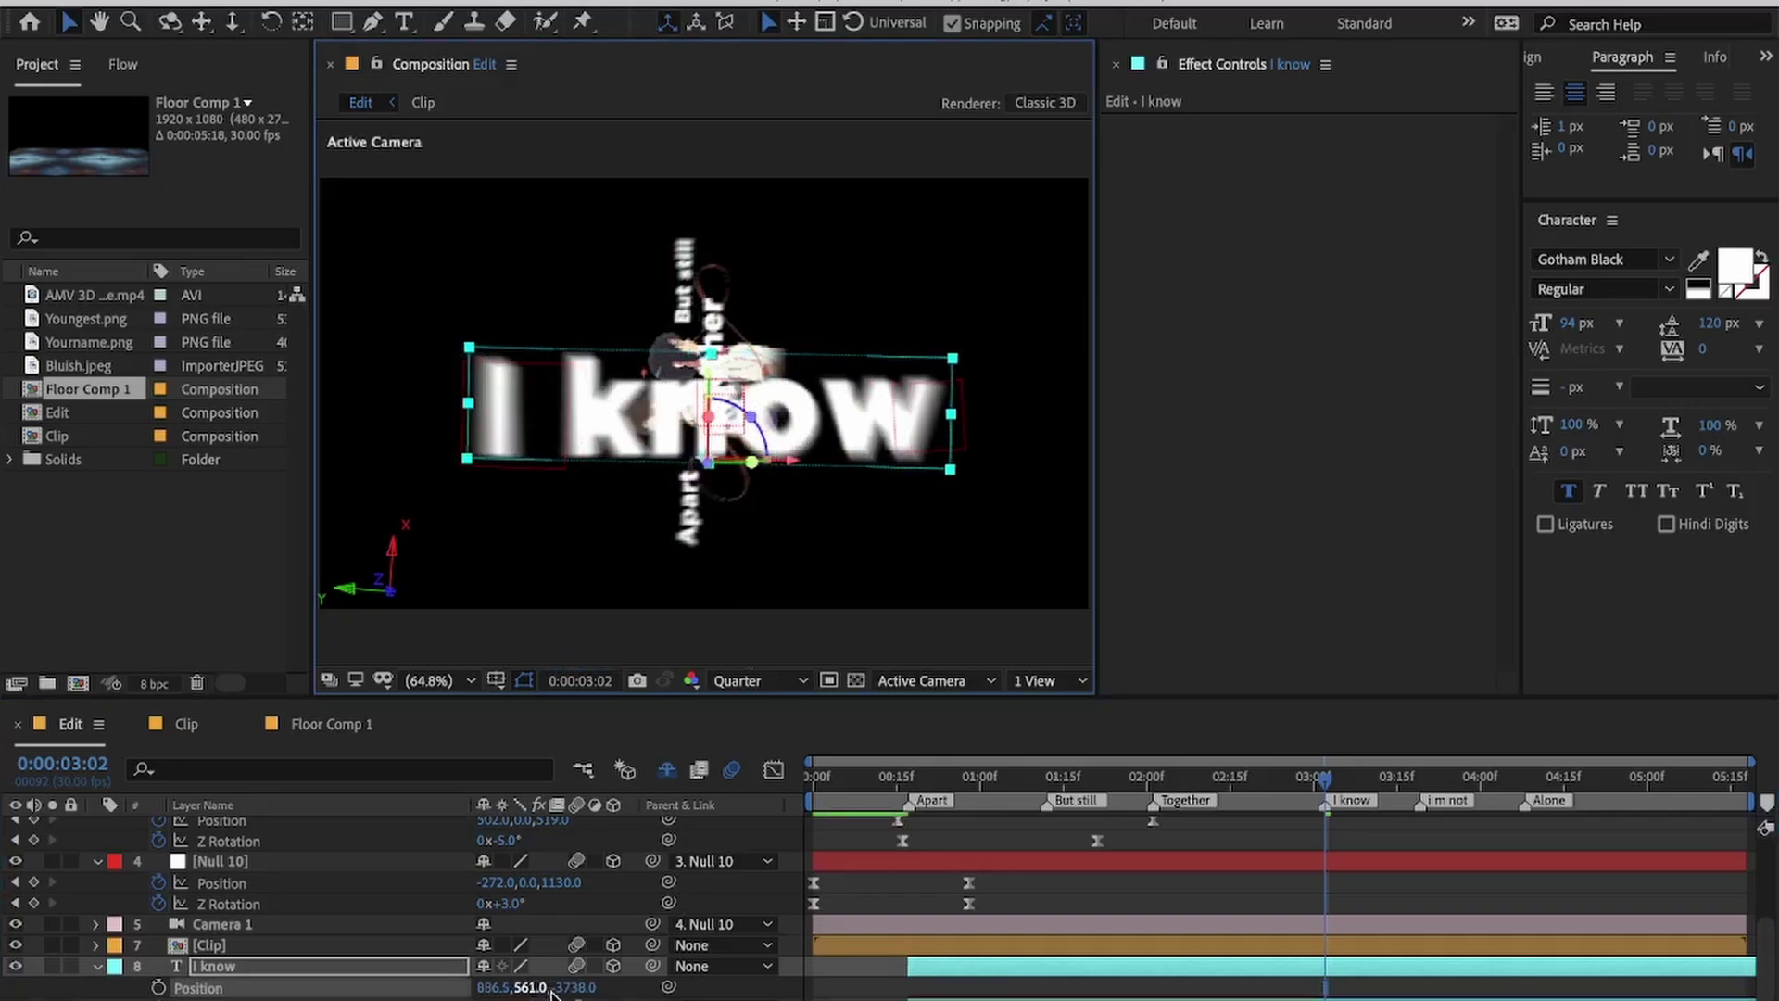
left_click_drag(552, 993, 336, 996)
mouse_move(532, 988)
left_mouse_down()
mouse_move(586, 988)
mouse_move(538, 988)
left_mouse_up()
Step: Create a white 1920 × 1080 solid named Line above the I know layer and set its Scale to 300, 1%
left_click(881, 980)
left_click(998, 973)
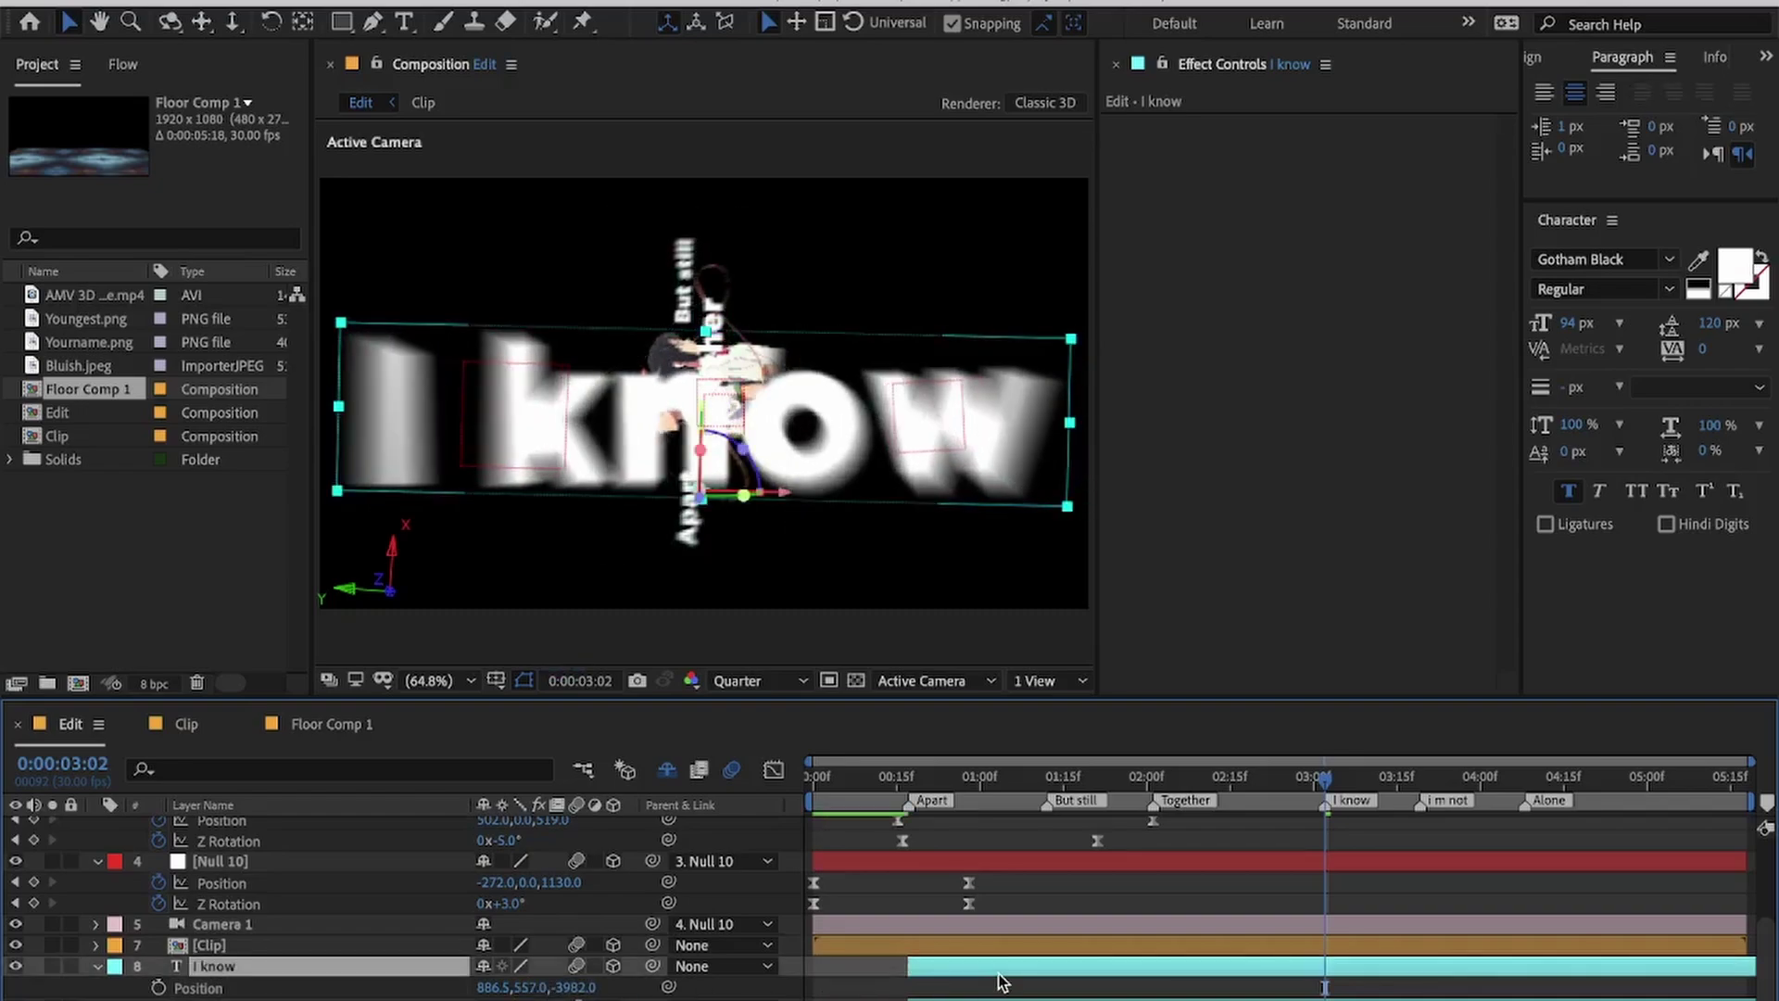
key("ctrl+y")
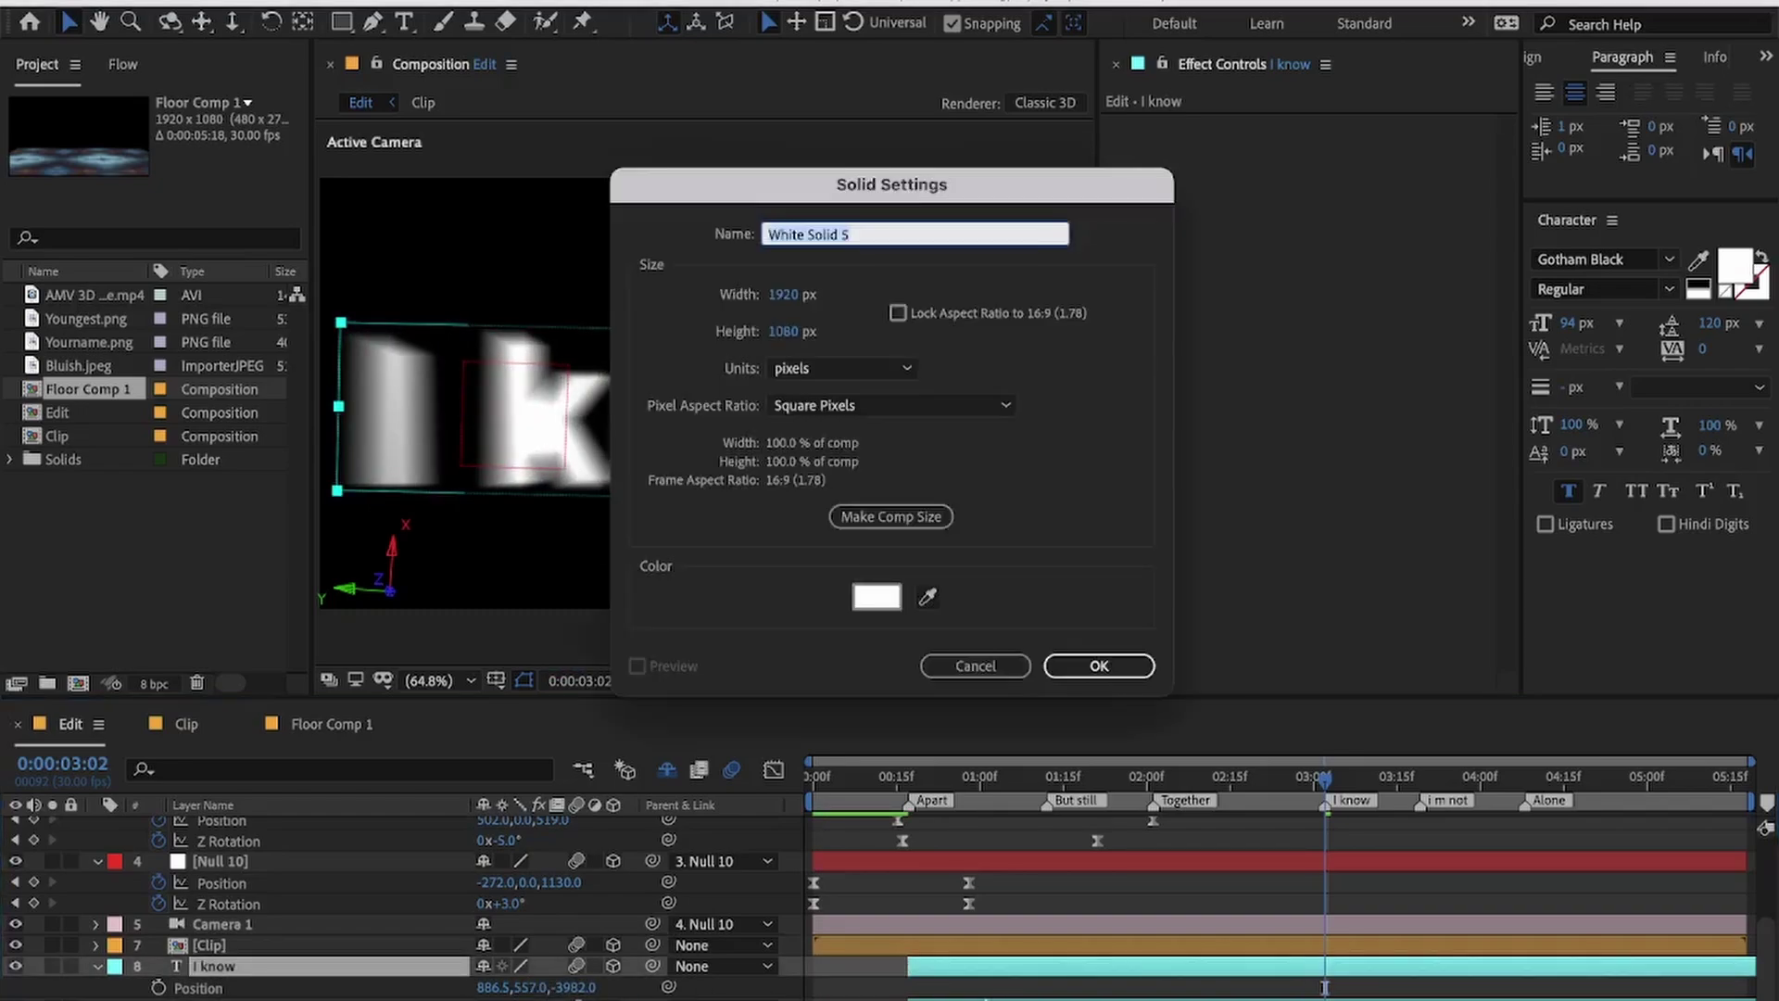
type("Line")
key("Return")
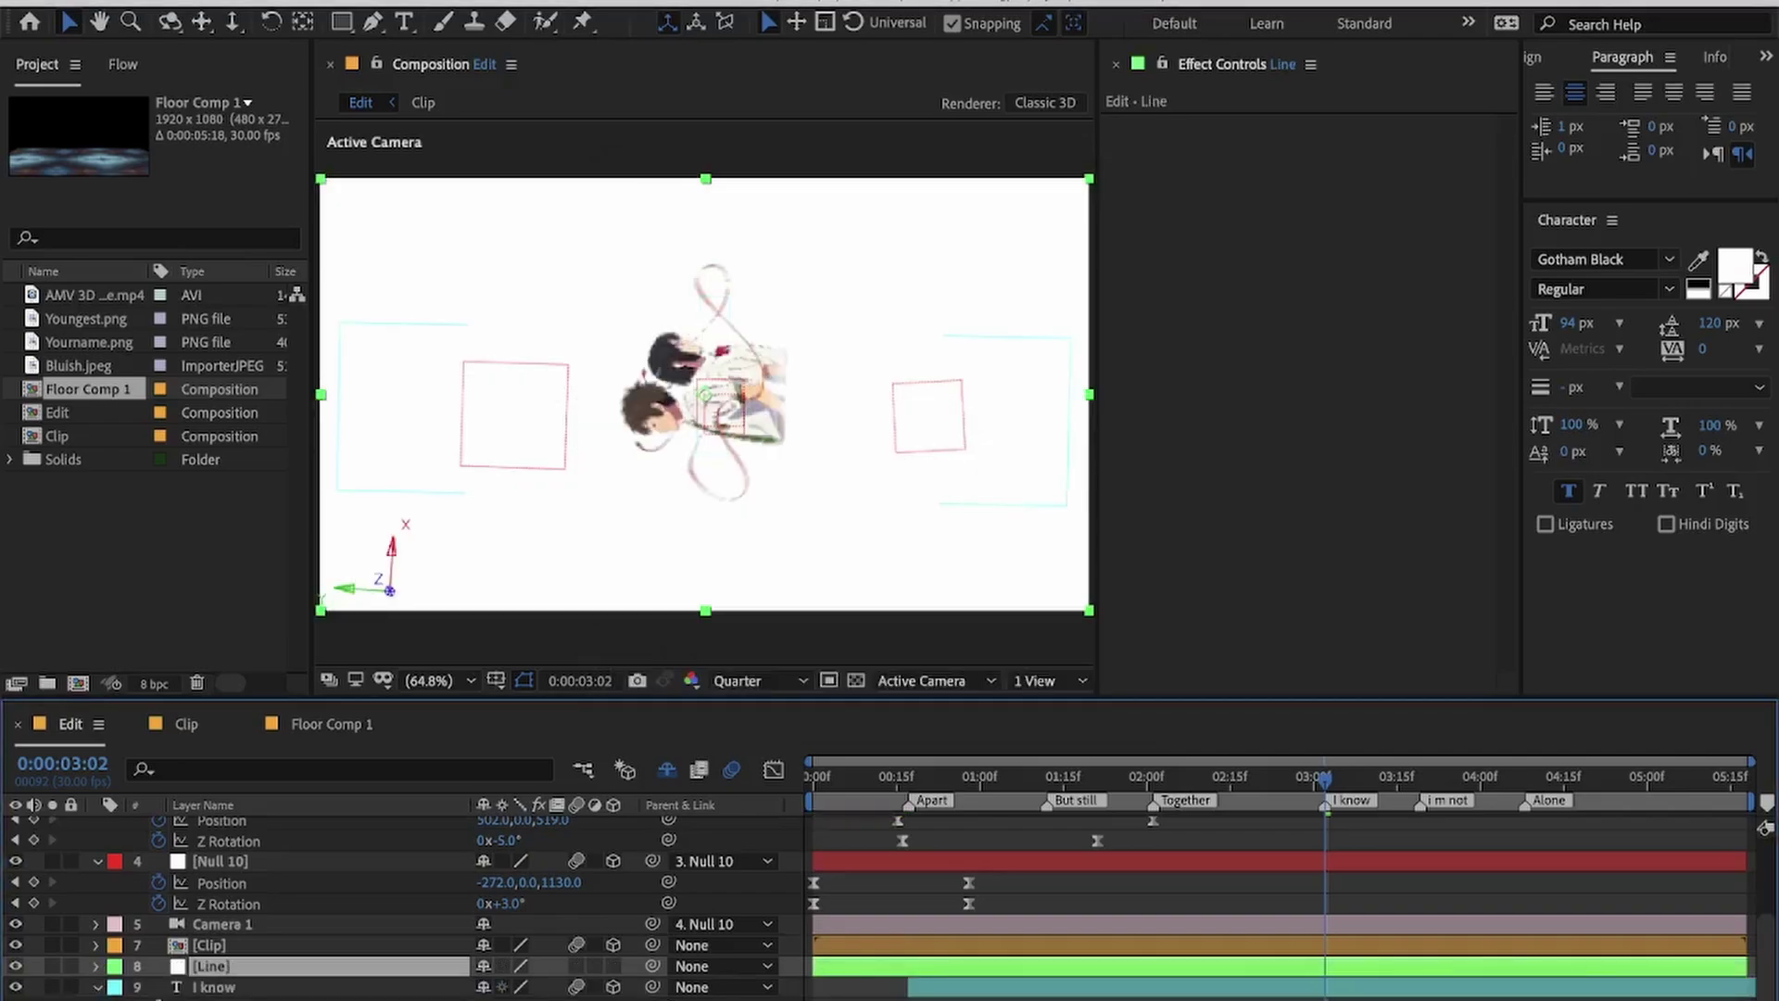
key("s")
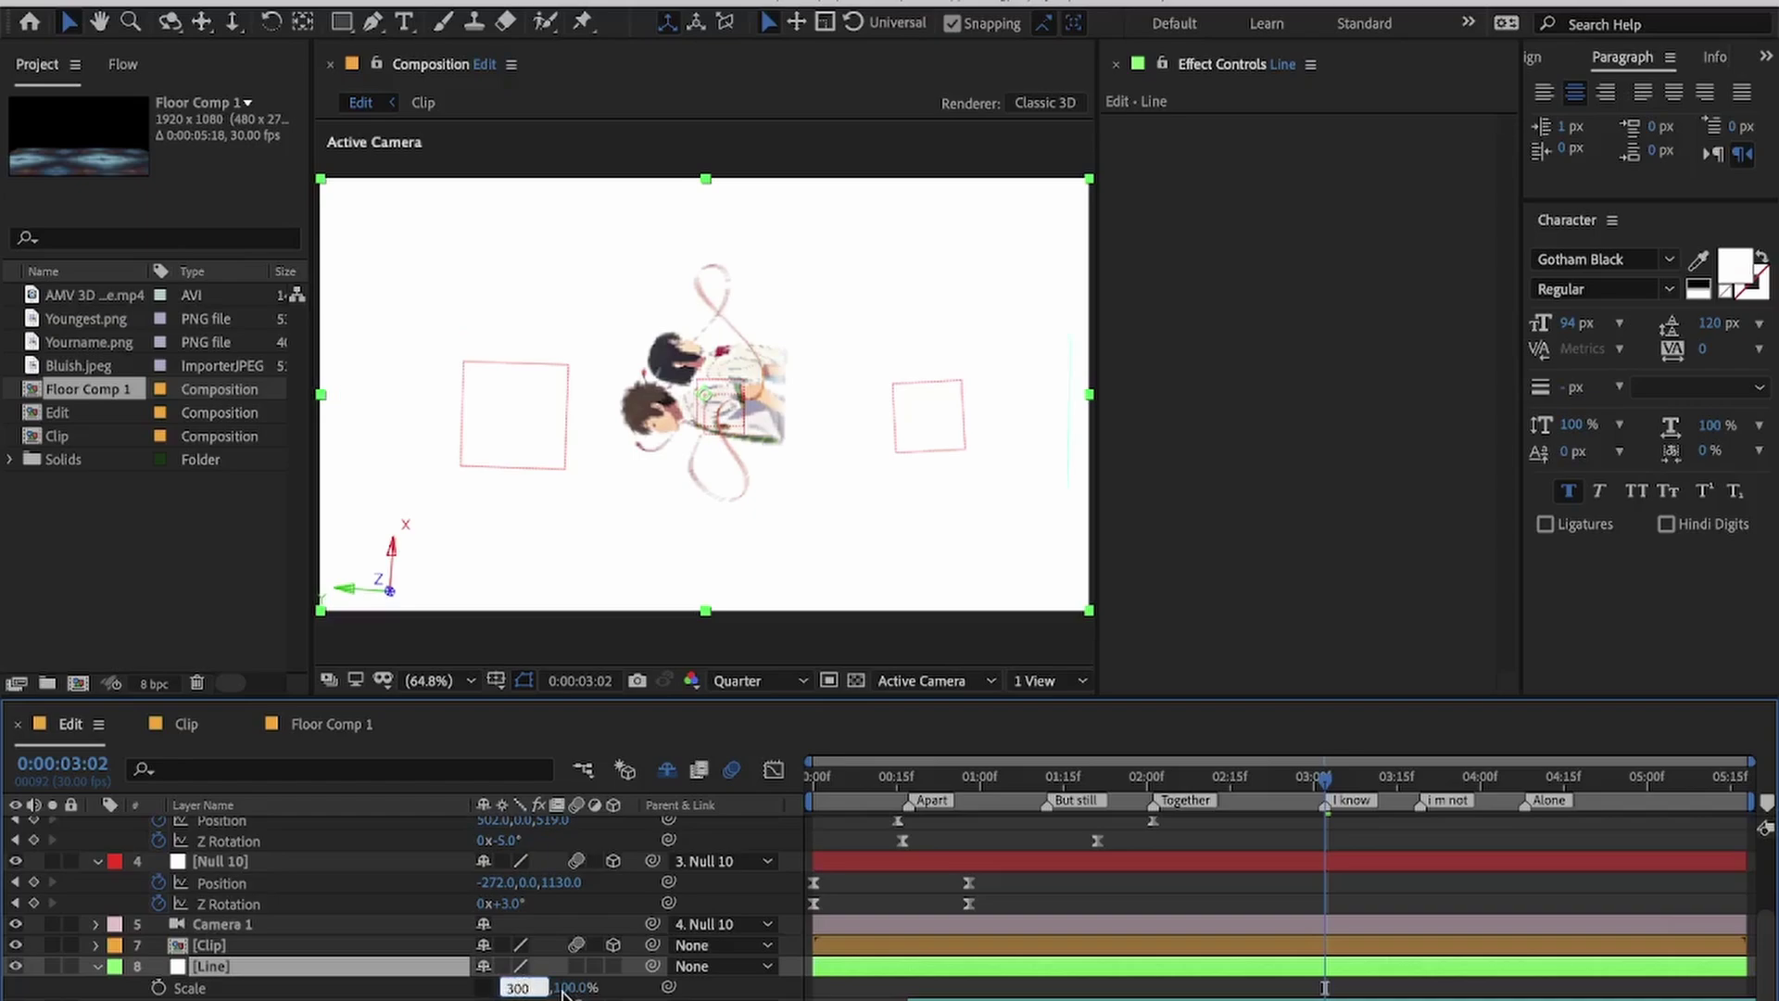
key("Return")
left_click(681, 978)
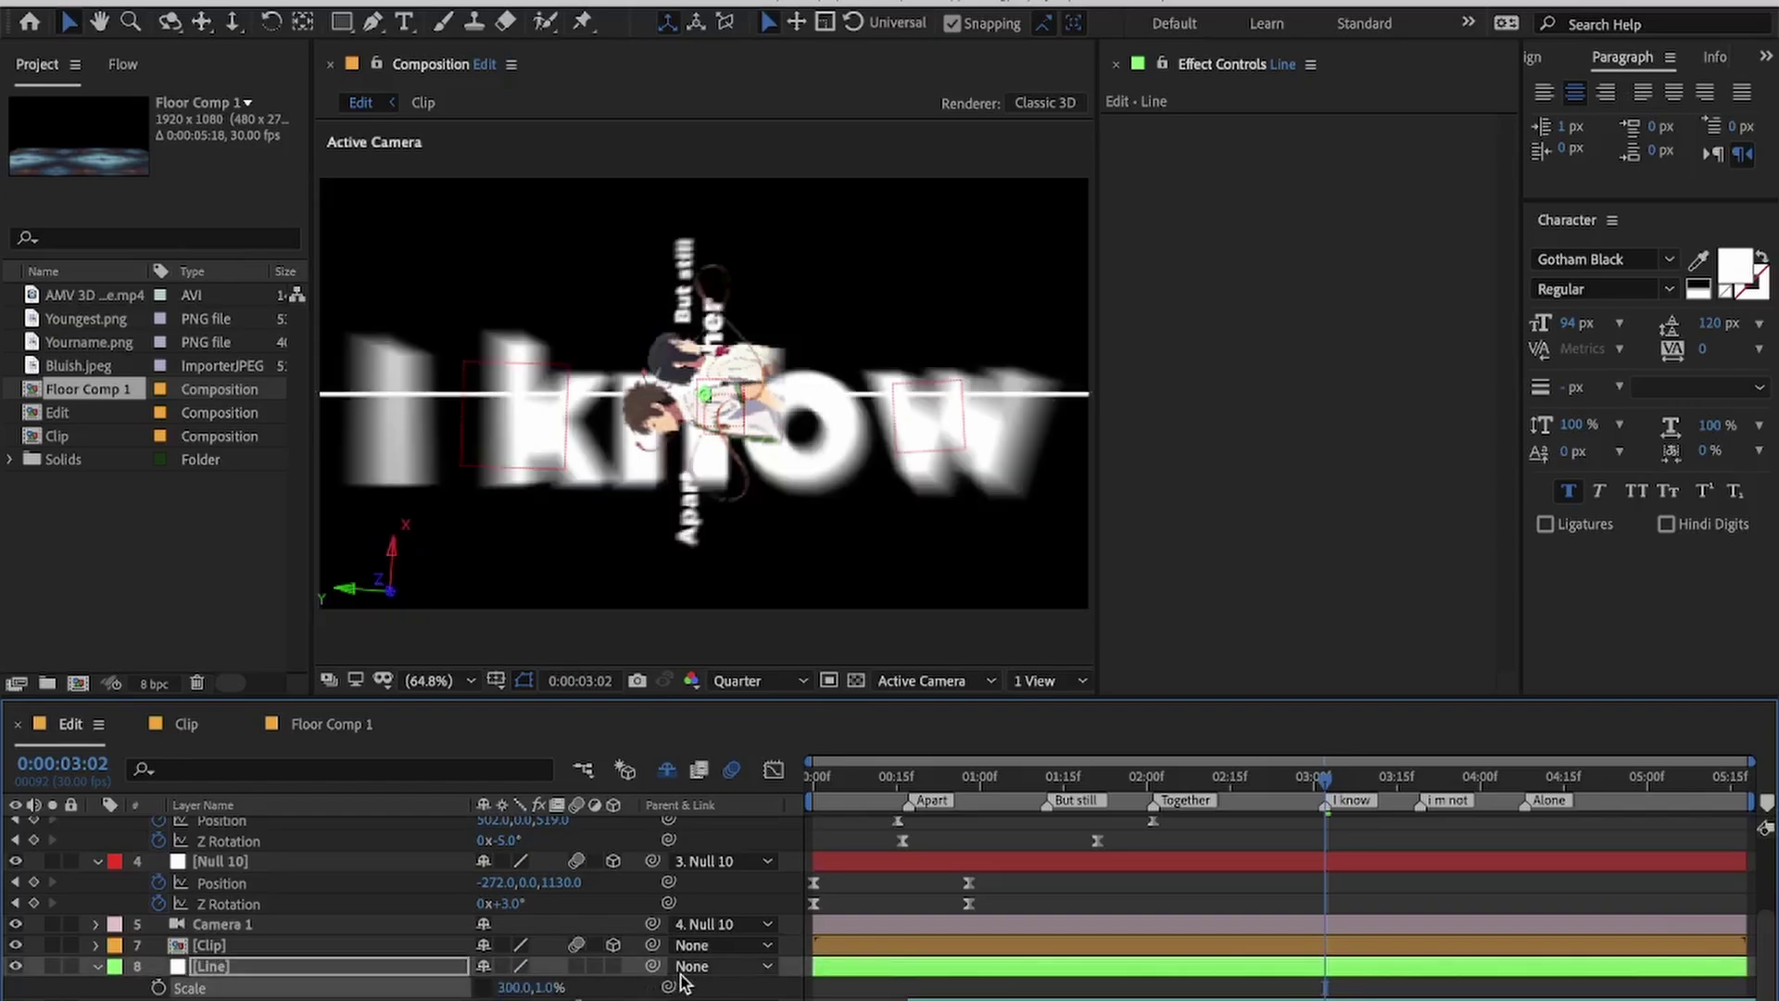
Step: Make the Line layer 3D with motion blur and give it the same Position as the I know layer
scroll(908, 974, "down", 3)
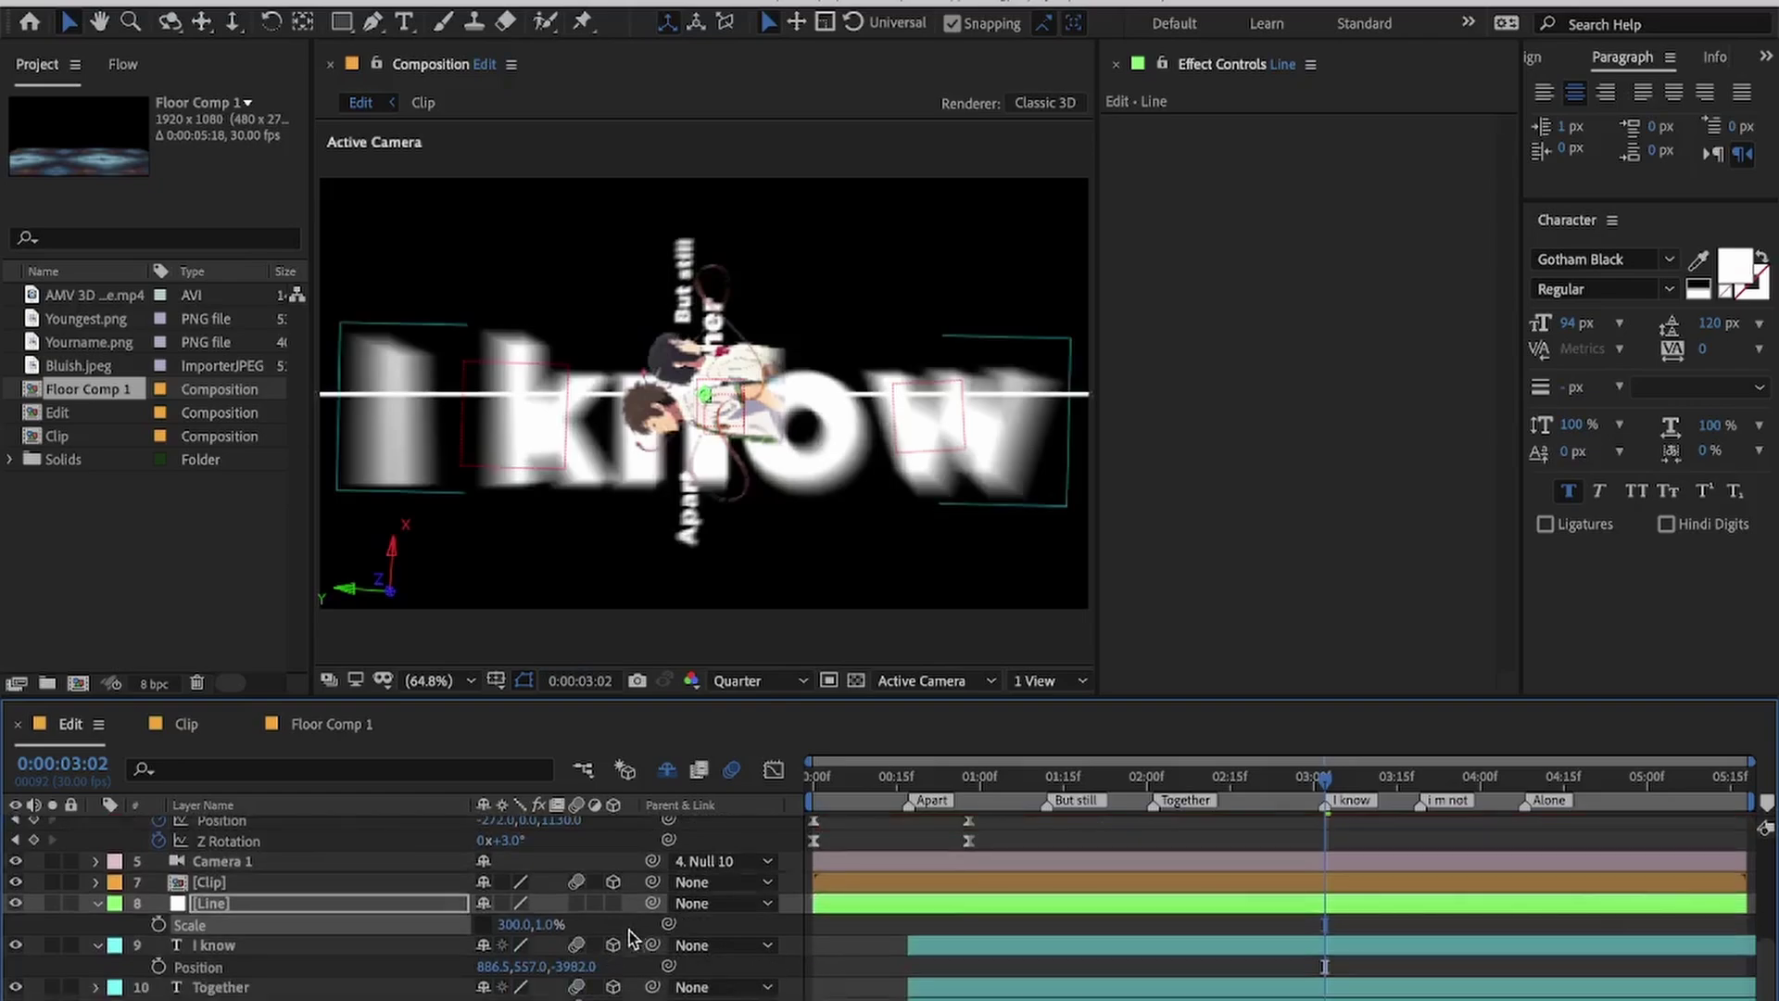
left_click(613, 902)
left_click(576, 902)
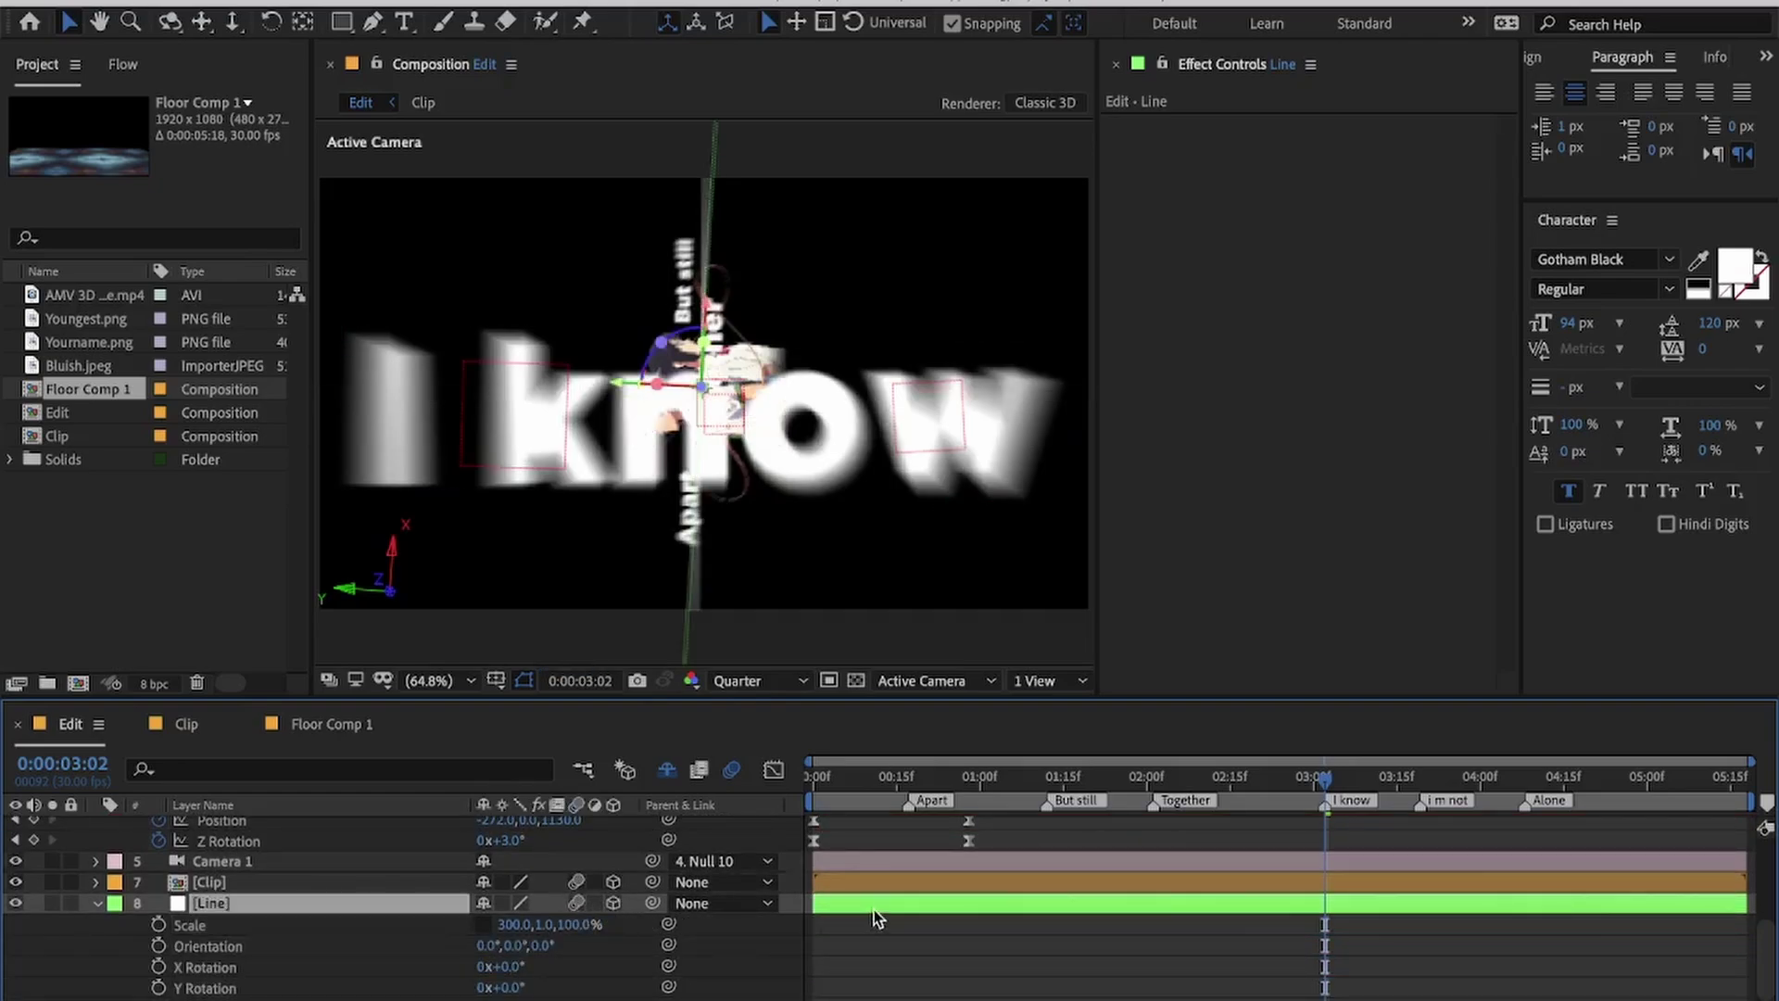
key("u")
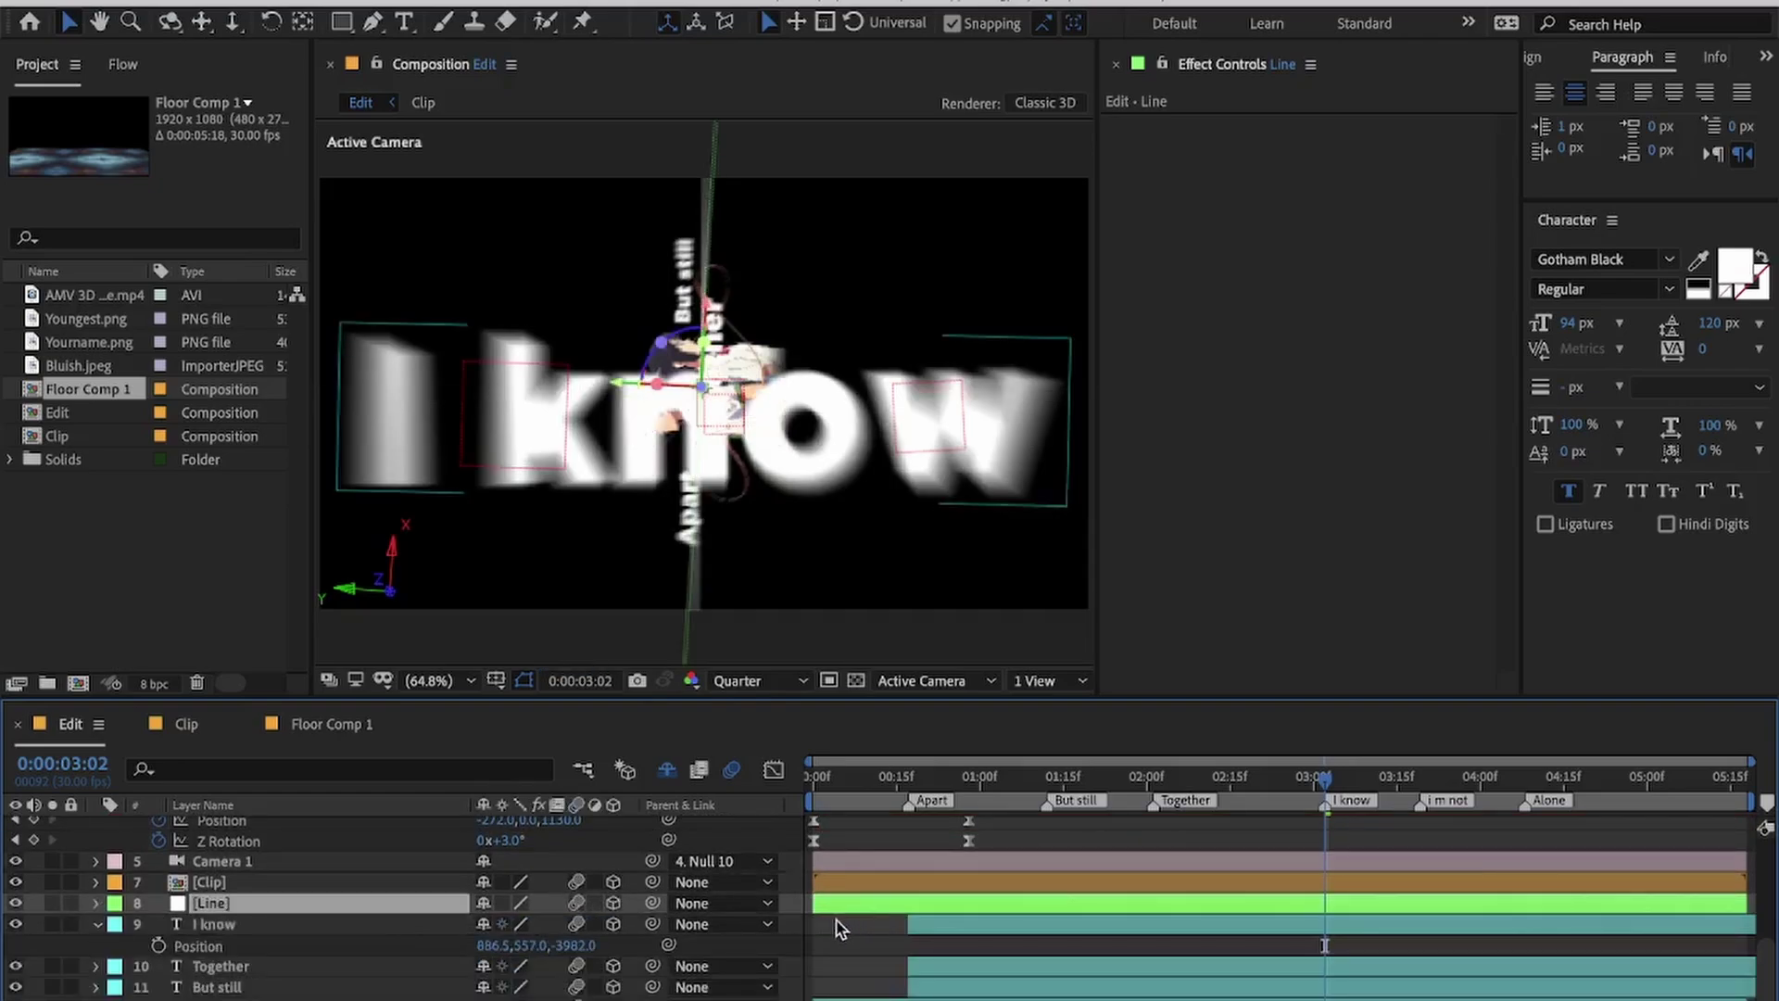
left_click(250, 953)
left_click(252, 925)
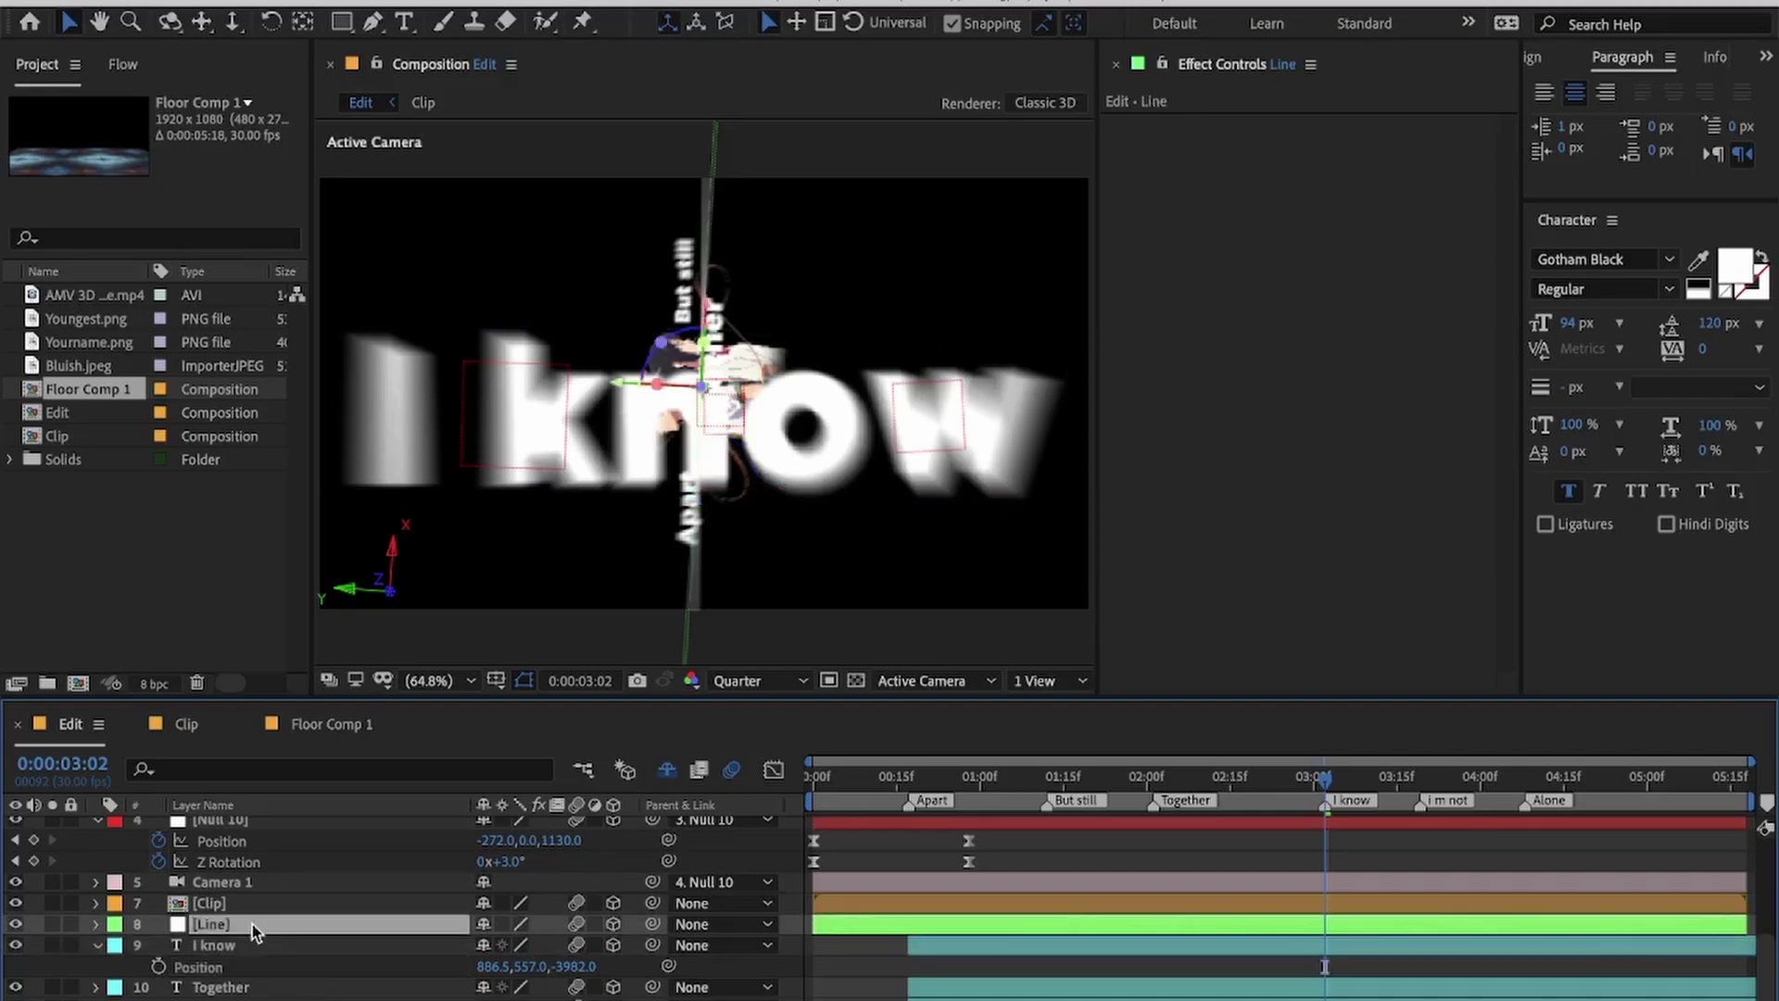
key("Return")
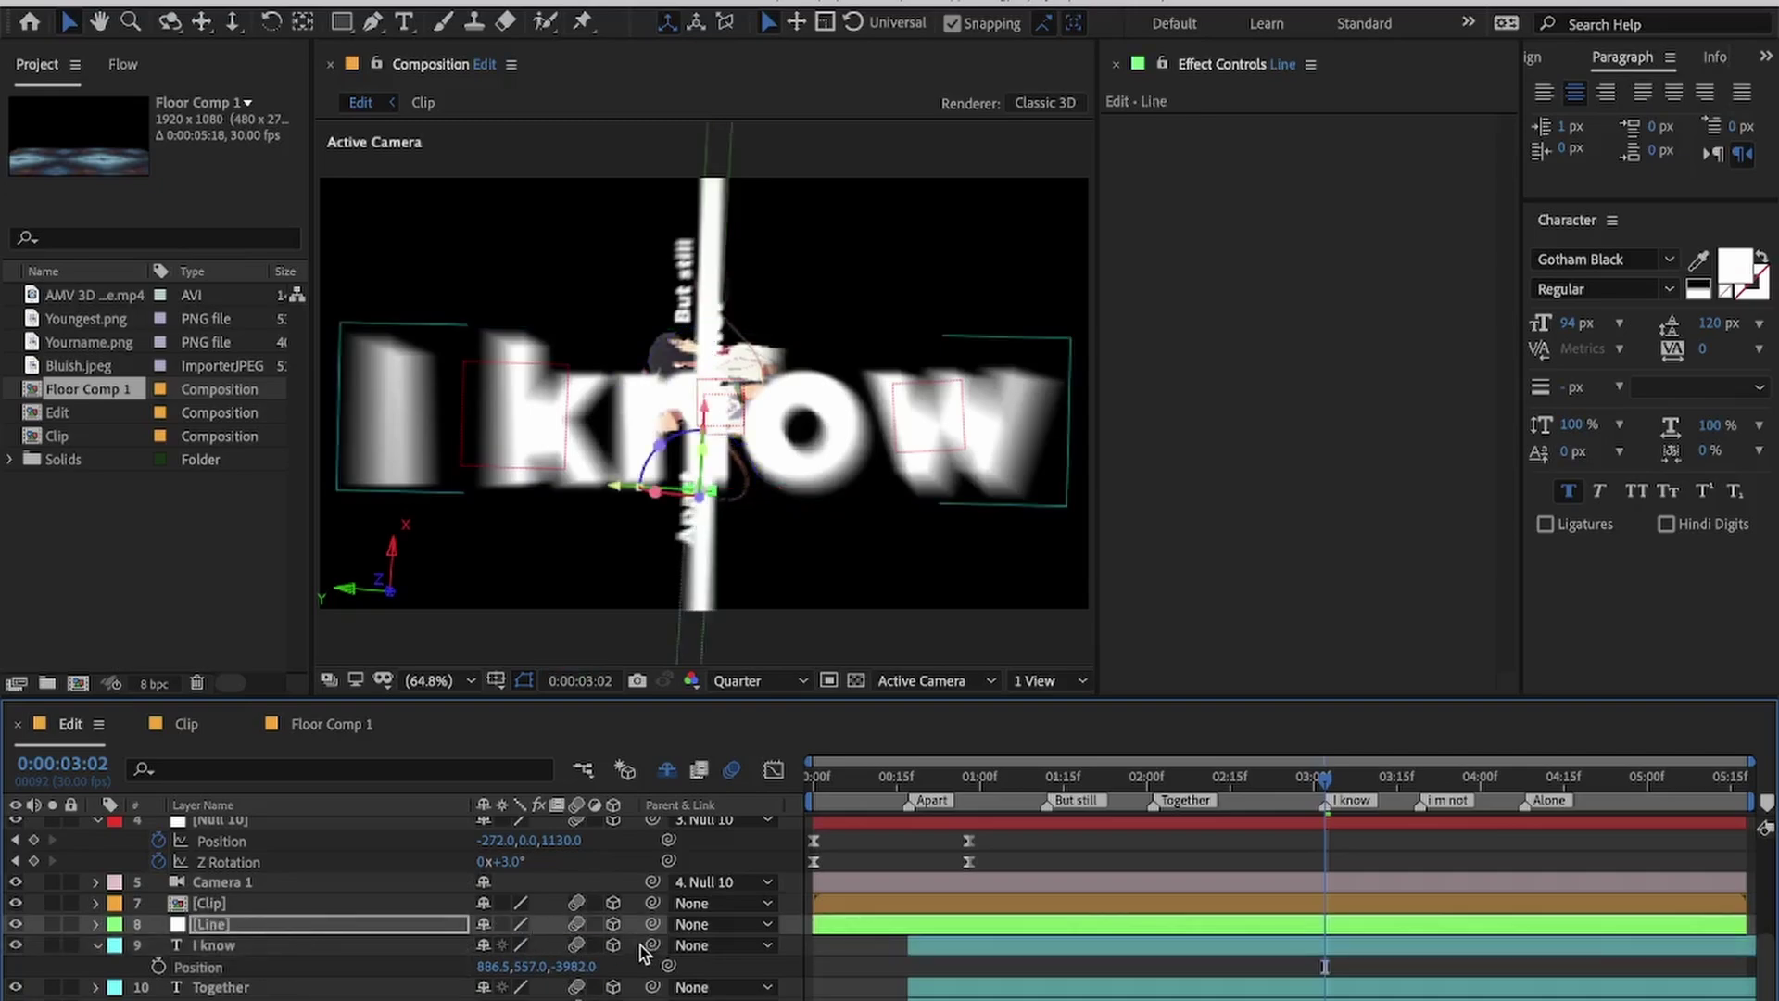
Step: Set the Line layer's Z Orientation to 88° and move it down to sit just beneath the I know text
key("r")
left_click_drag(542, 947, 649, 955)
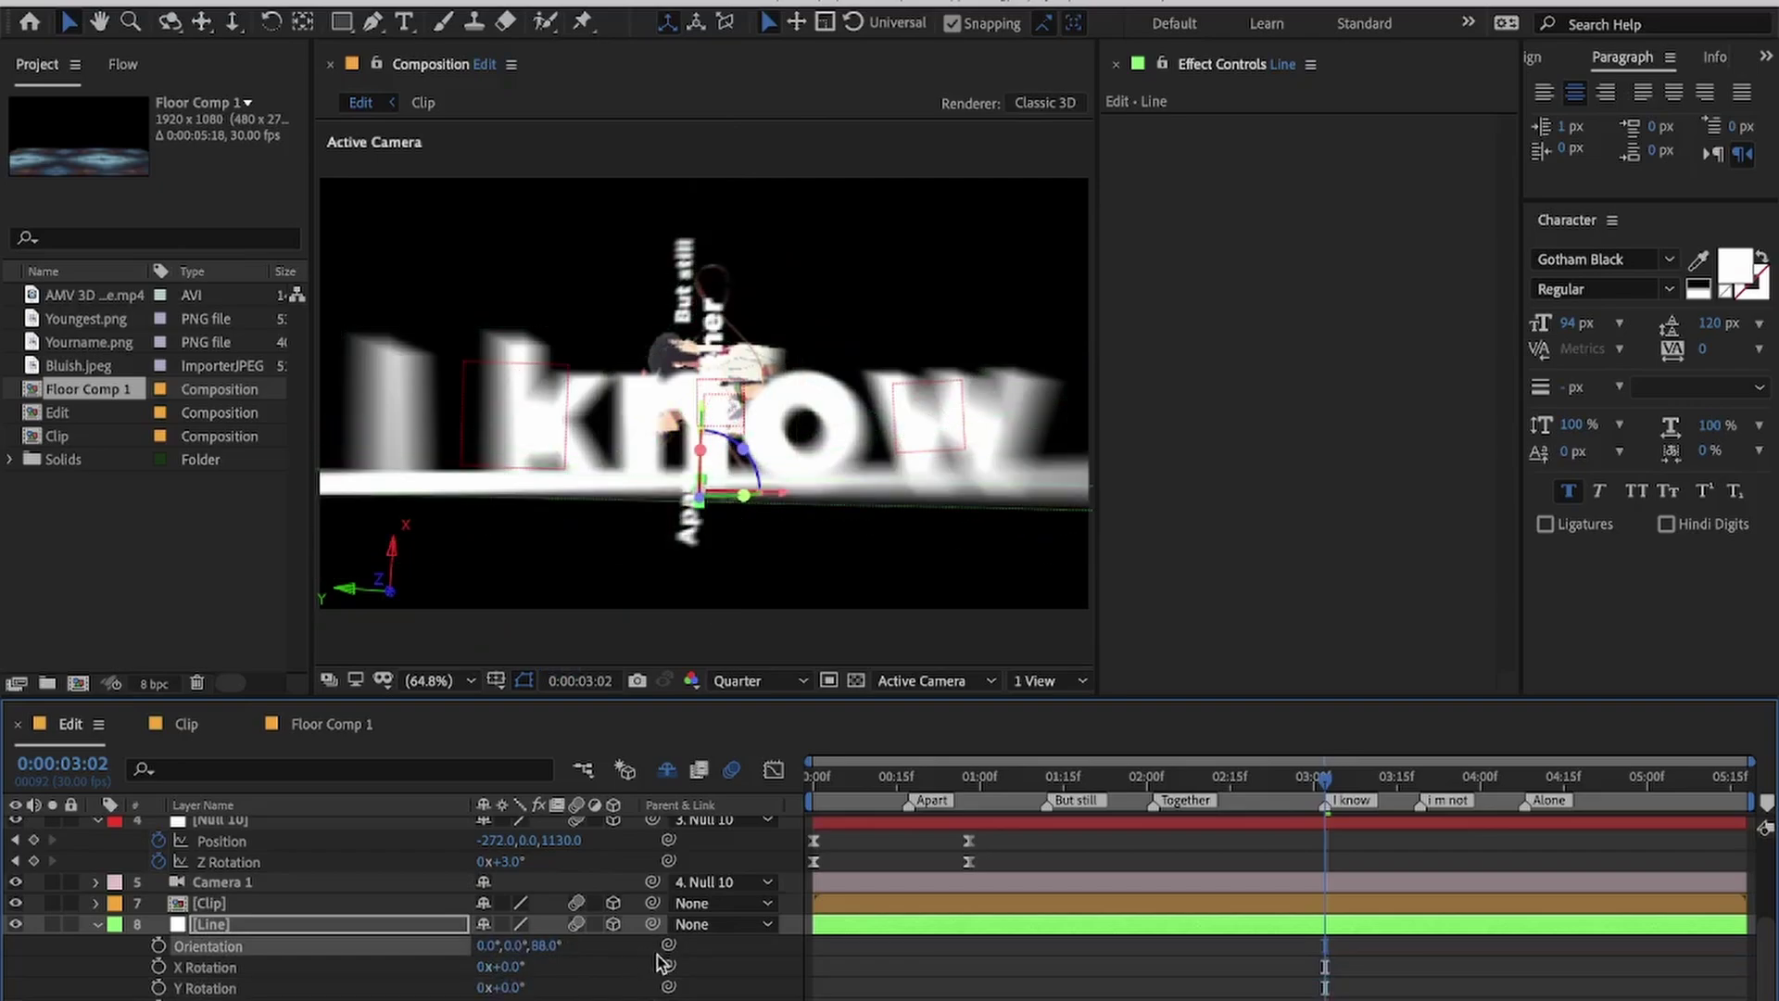
left_click_drag(701, 430, 700, 431)
Step: Preview the edit from the start, and go to the "i'm not" marker at 0:00:03:19
left_click(1116, 967)
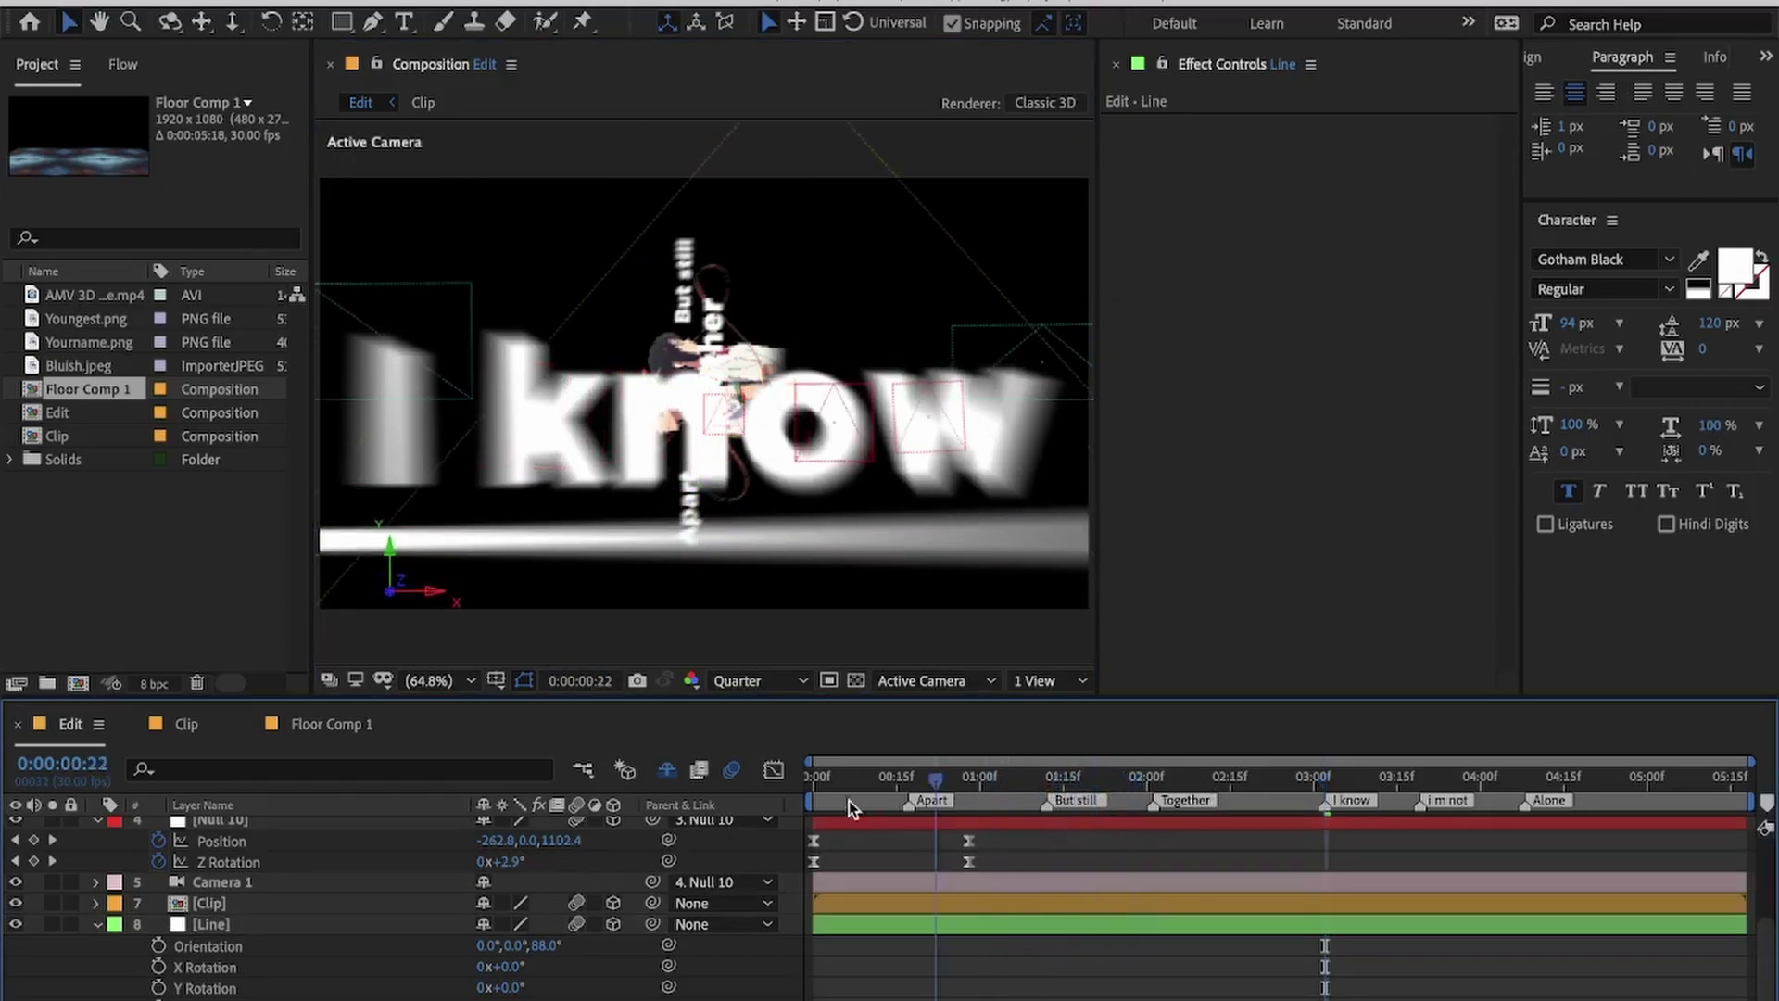
key("Home")
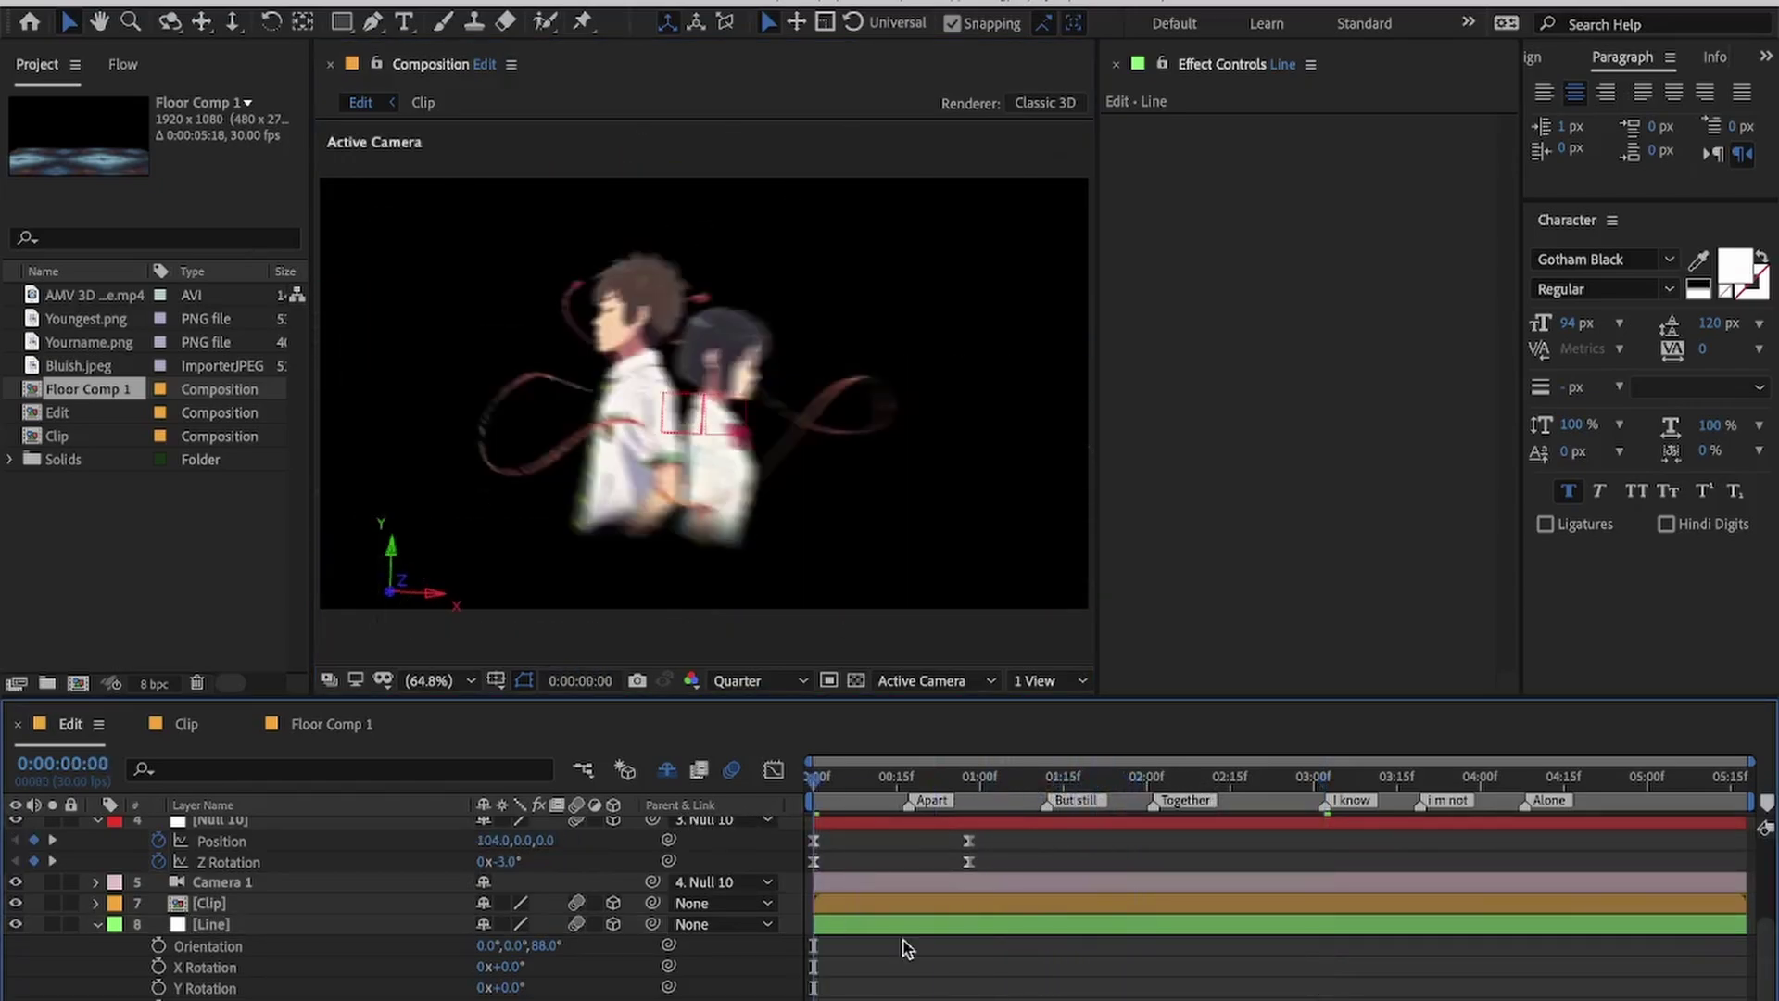
key("space")
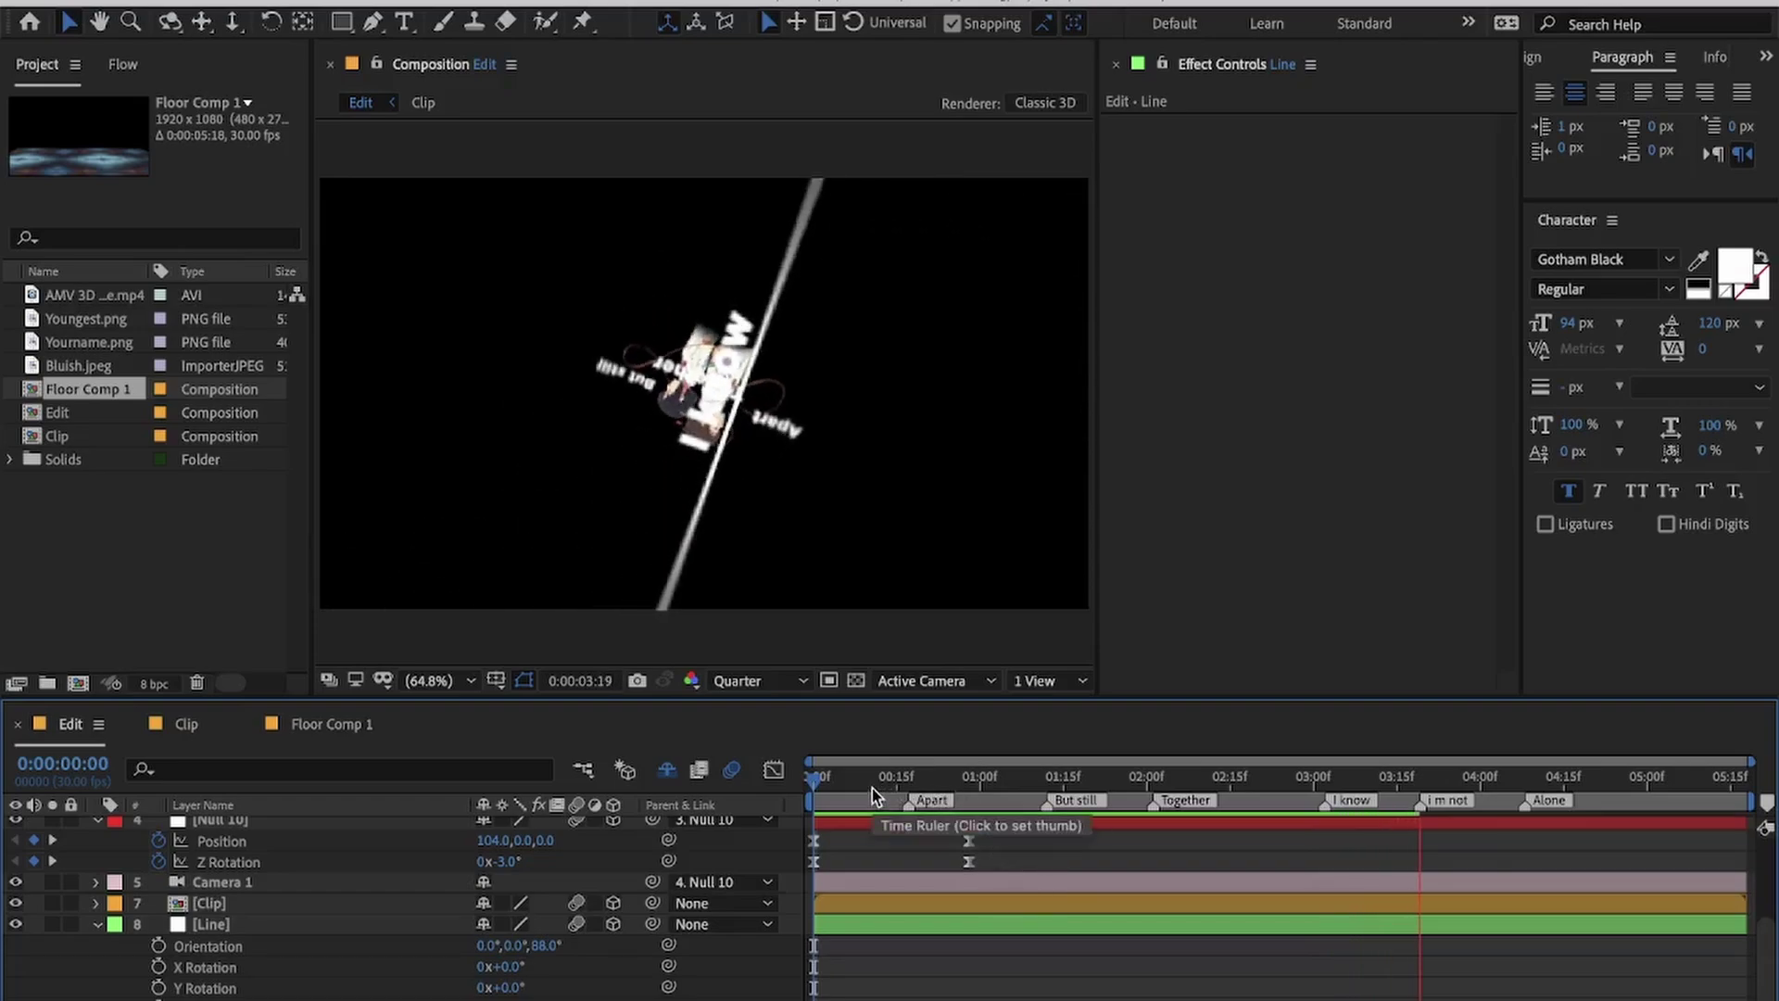
key("space")
key("space")
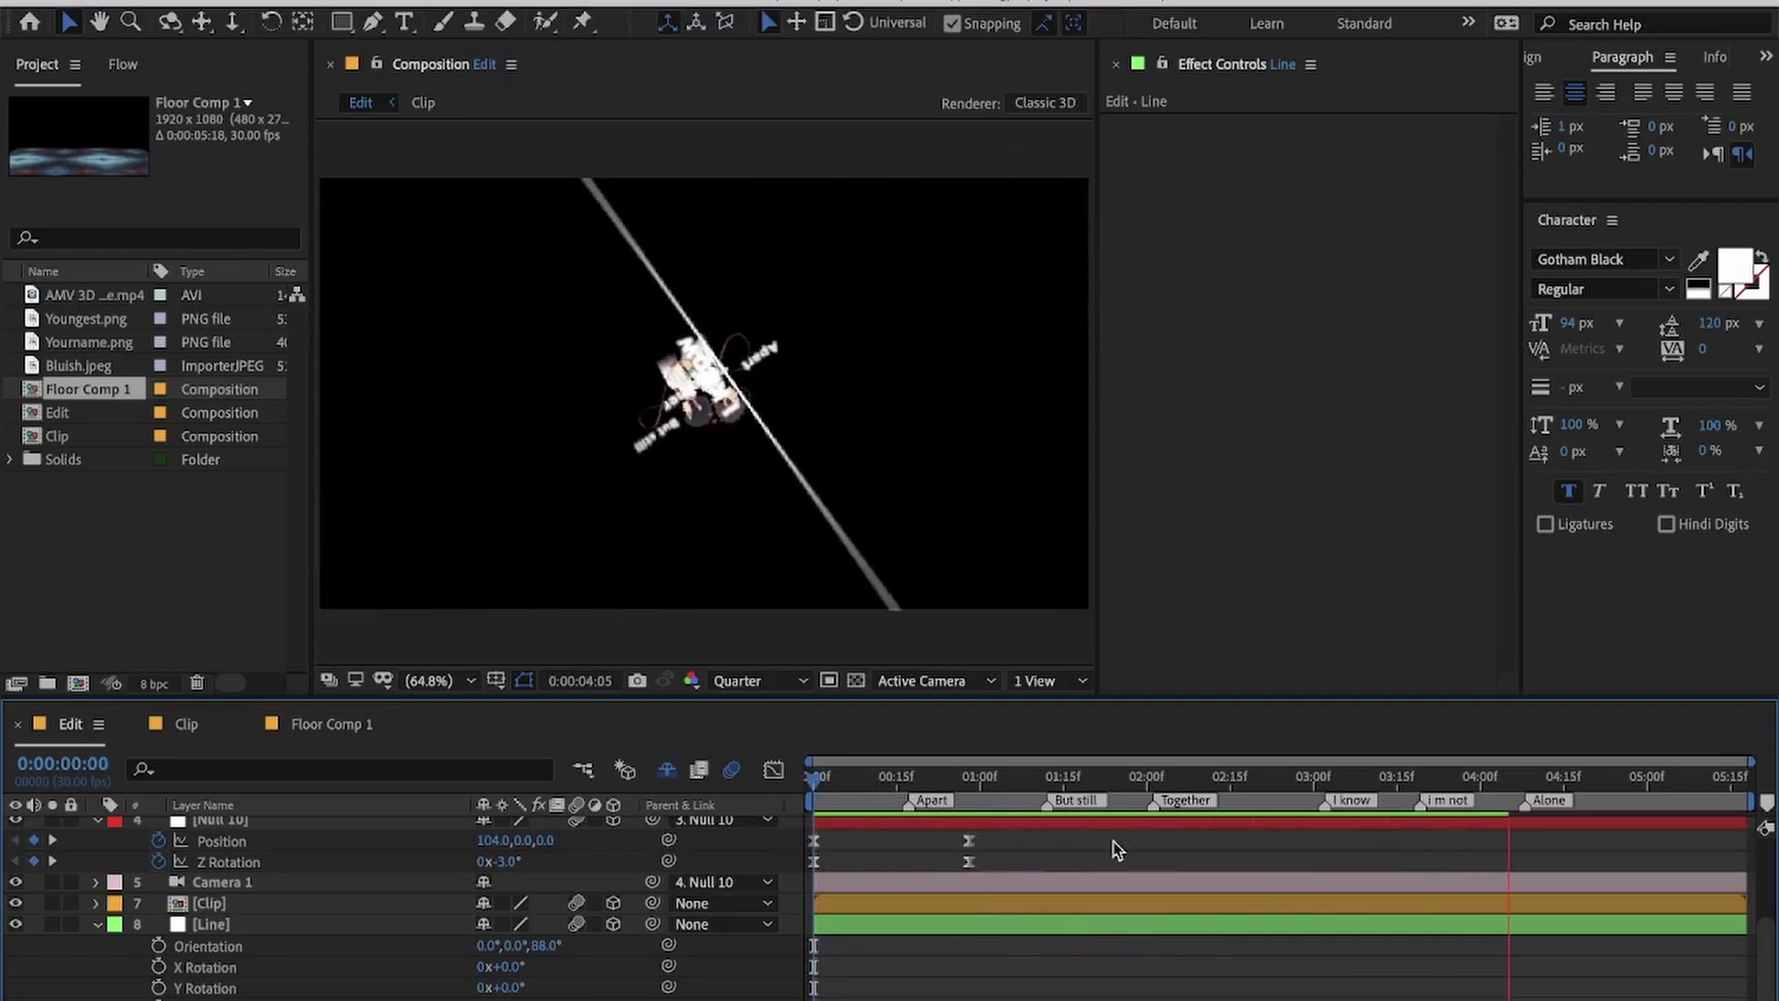
key("space")
left_click_drag(1219, 784, 1421, 809)
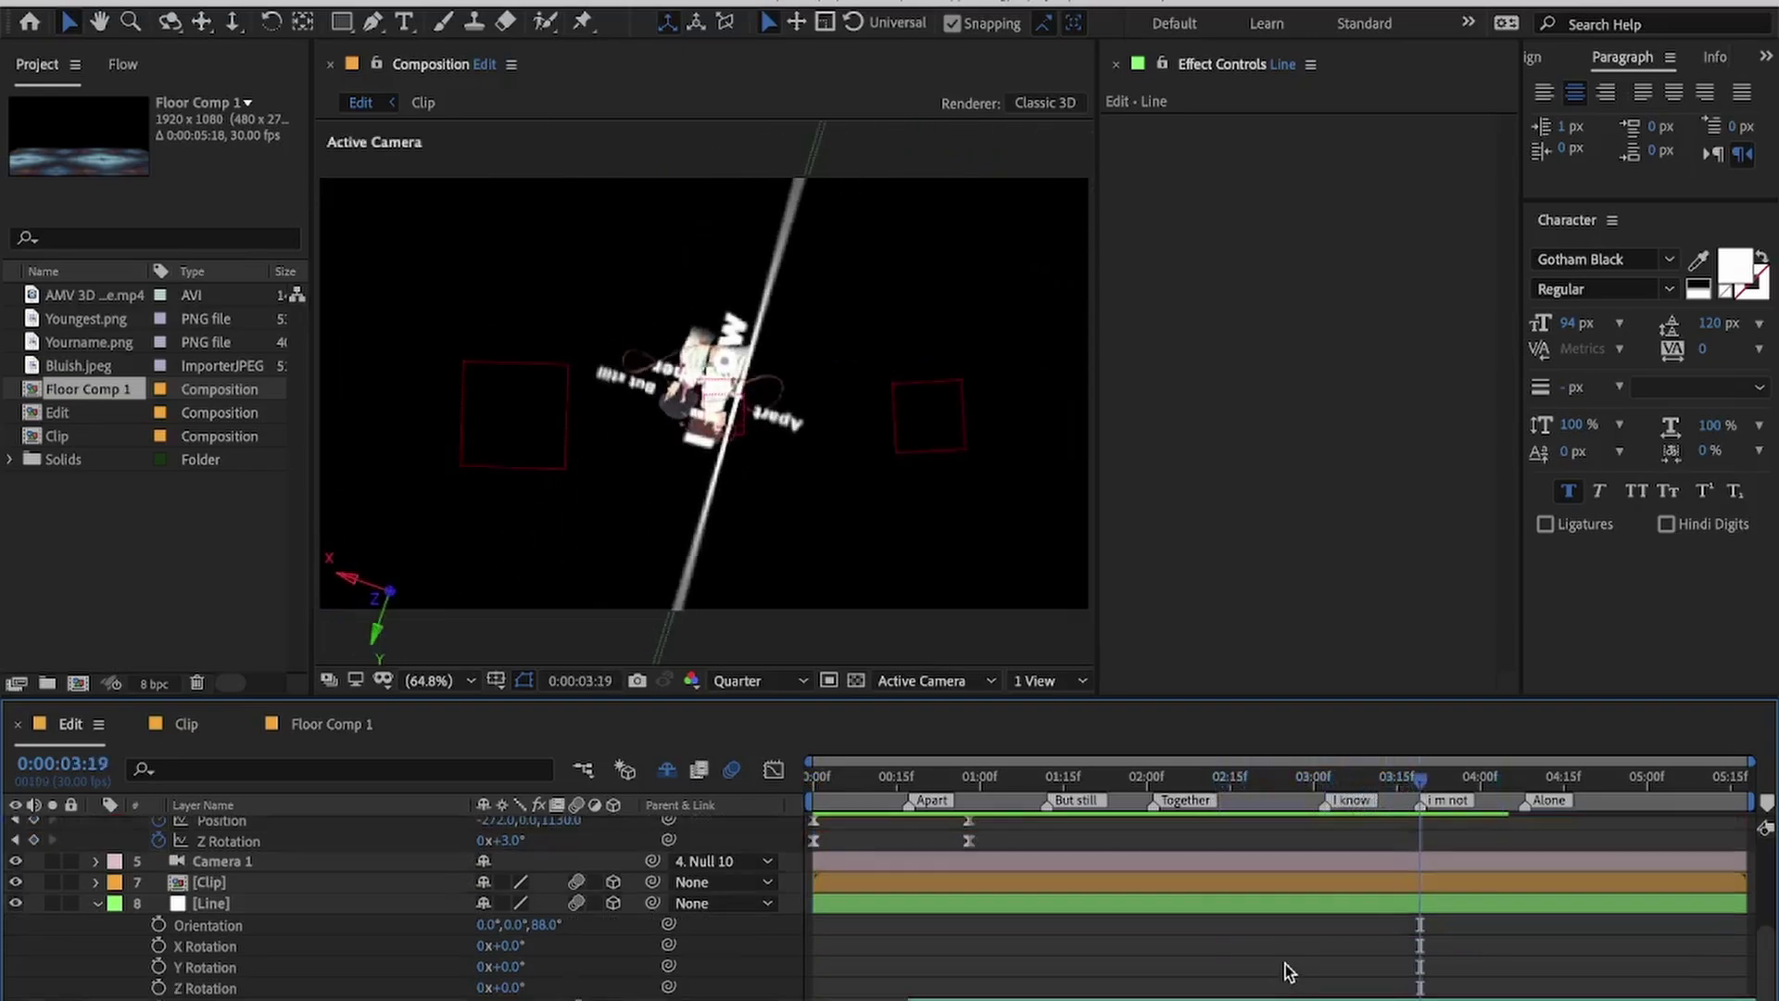
Step: Duplicate the I know text layer and change the copy's text to "i m not"
scroll(1288, 954, "down", 3)
key("u")
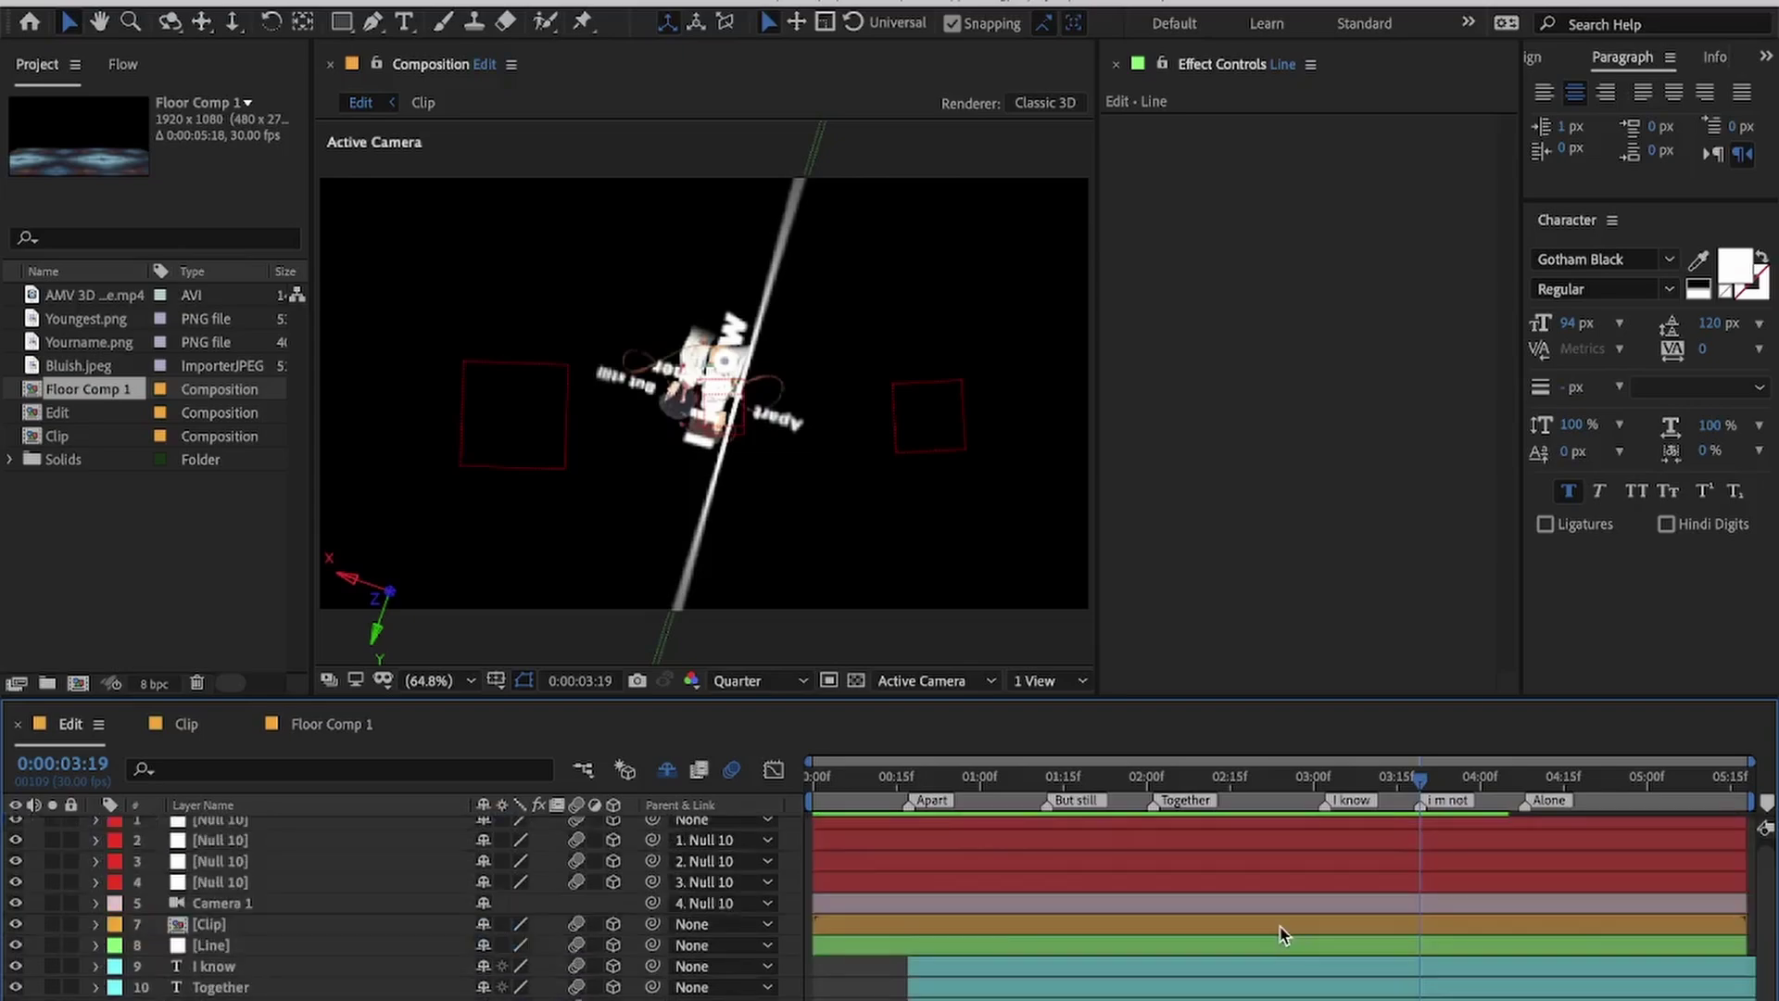
left_click(1260, 970)
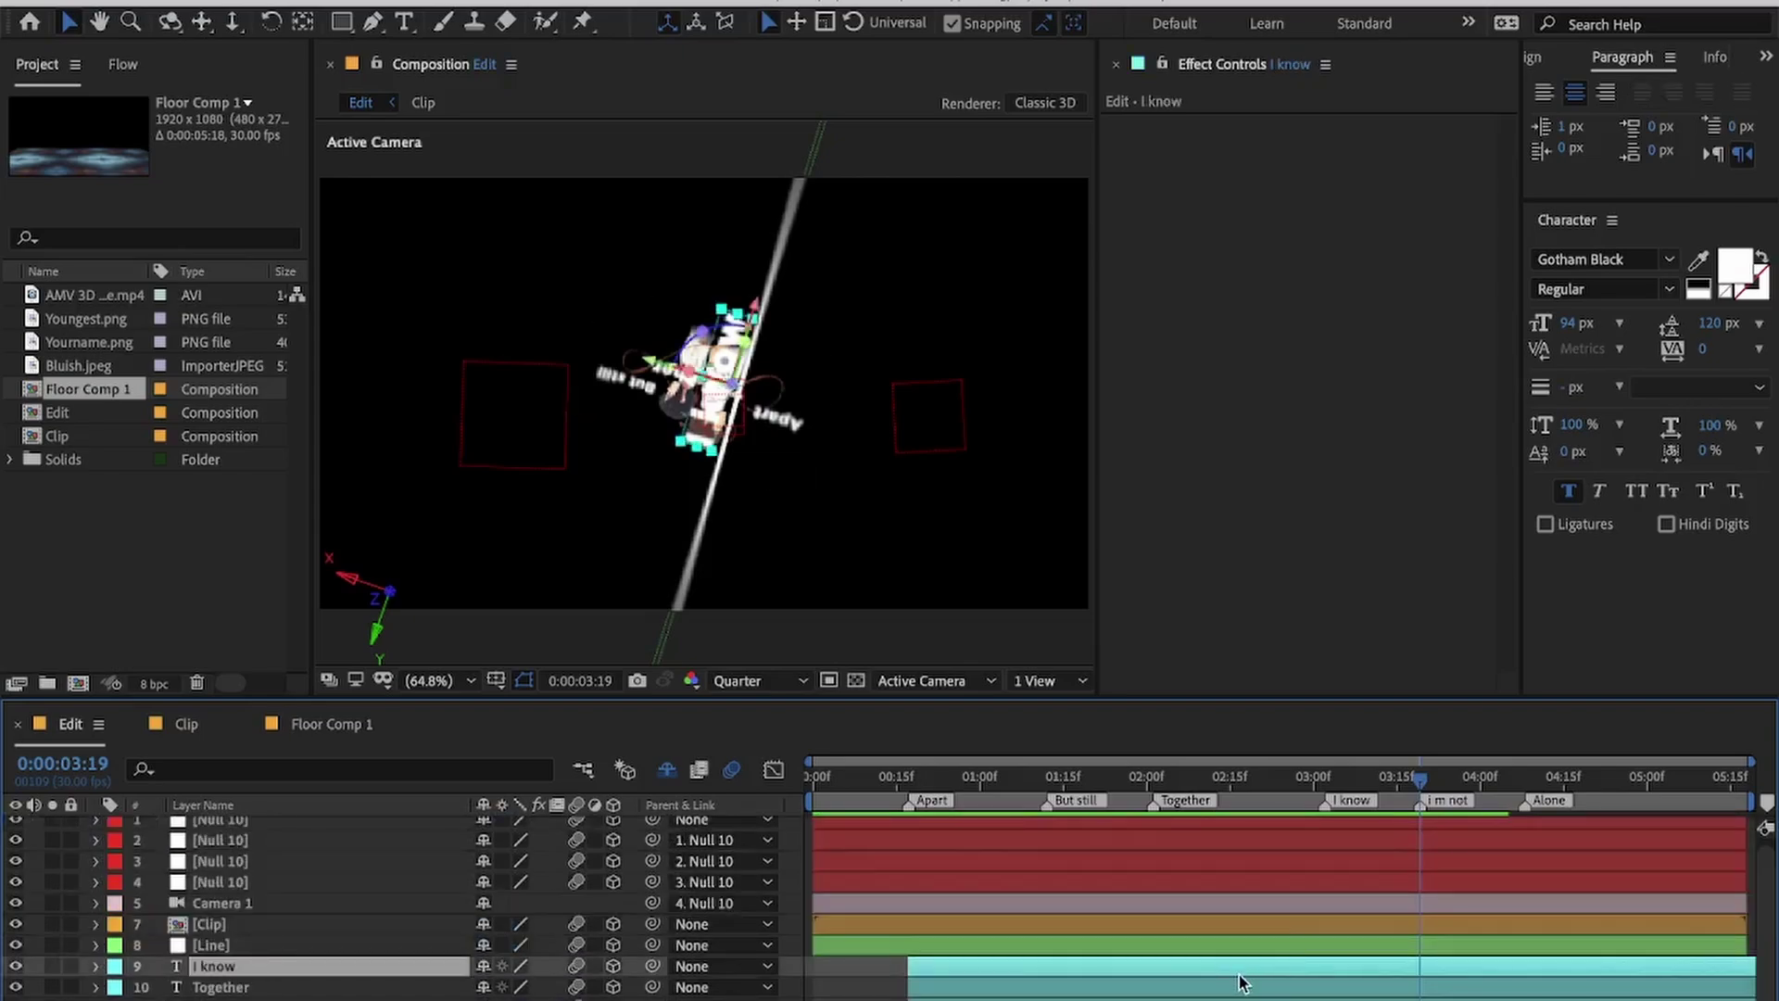
double_click(1239, 977)
type("I")
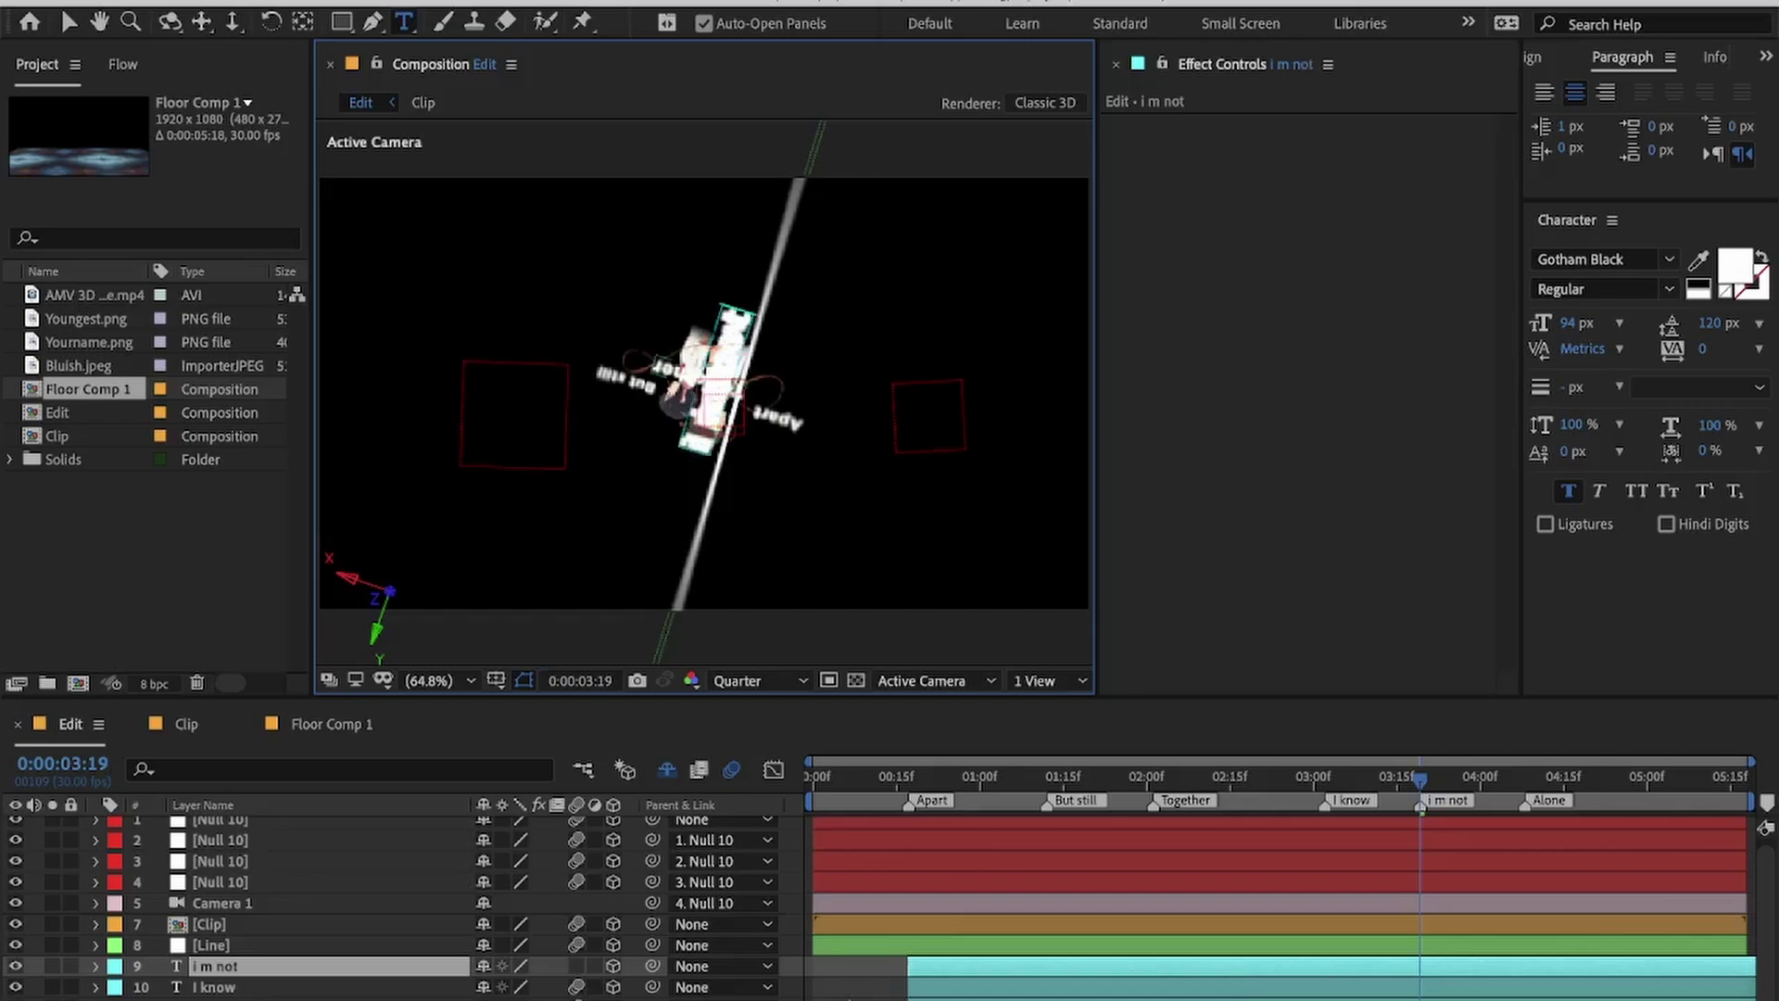
Step: Bring the i m not text closer along Z, rotate it roughly level in the camera view, and centre it at Position 915.8, 481.1, -5852
type("p")
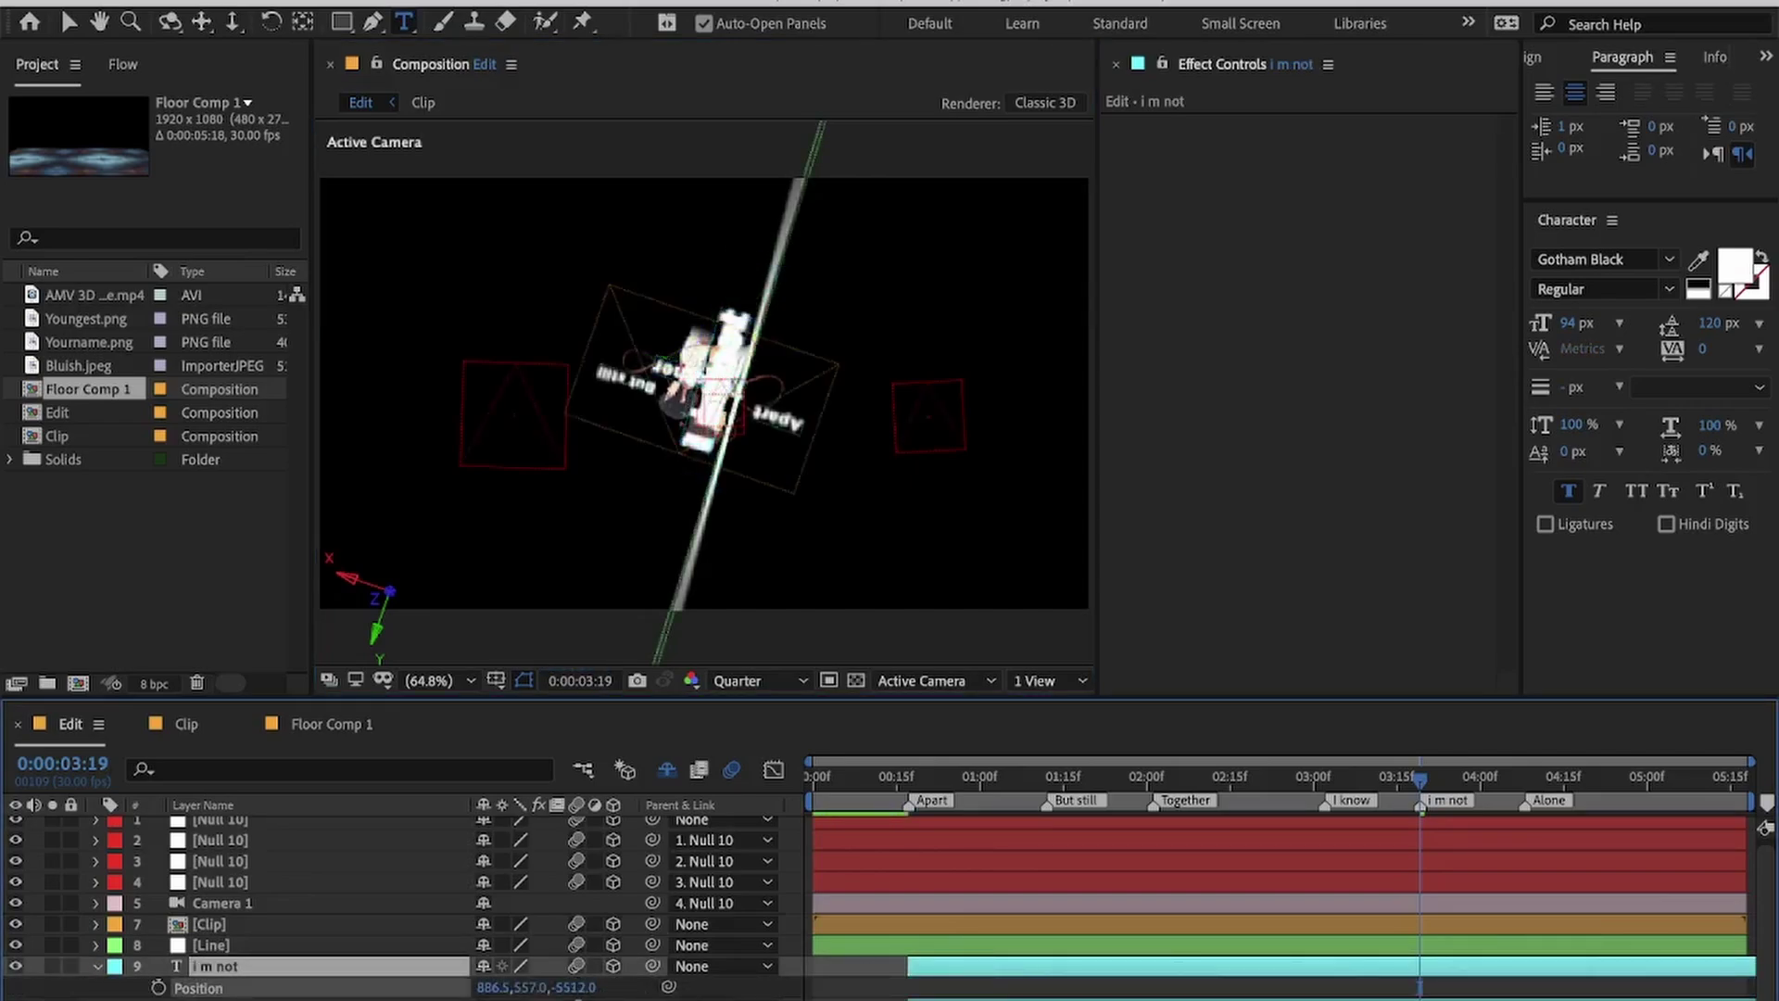
left_click_drag(571, 987, 423, 987)
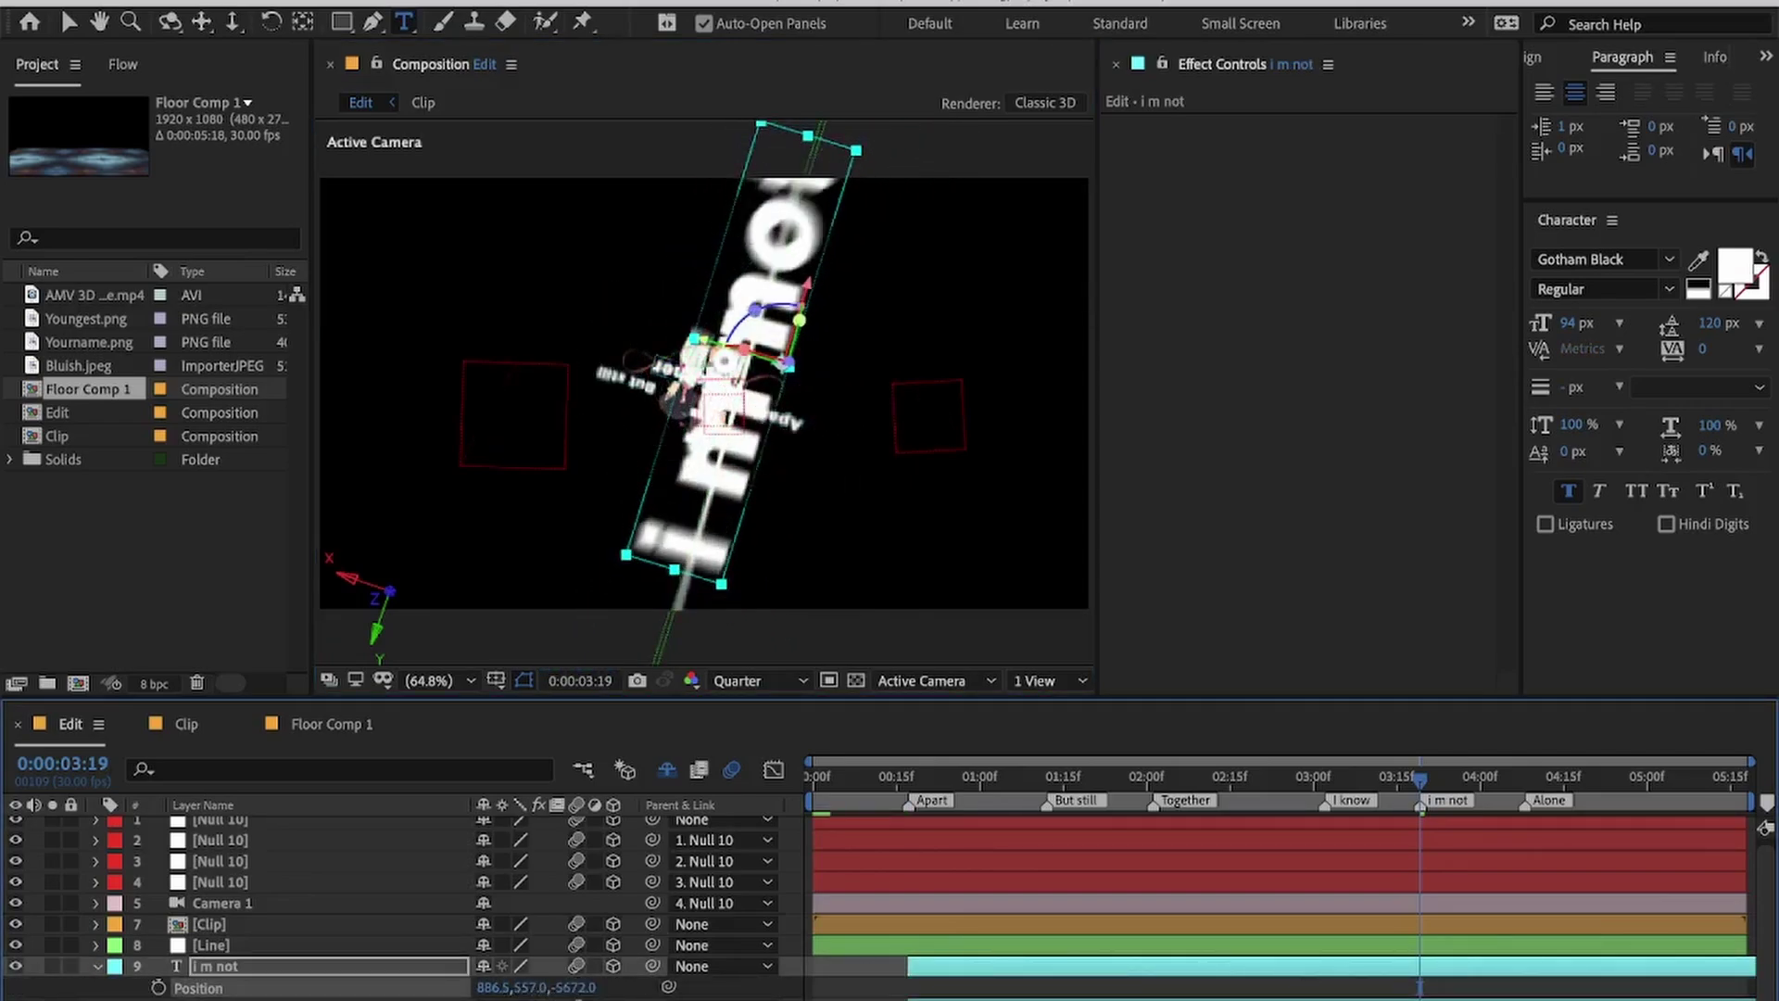
key("r")
left_click_drag(556, 988, 762, 814)
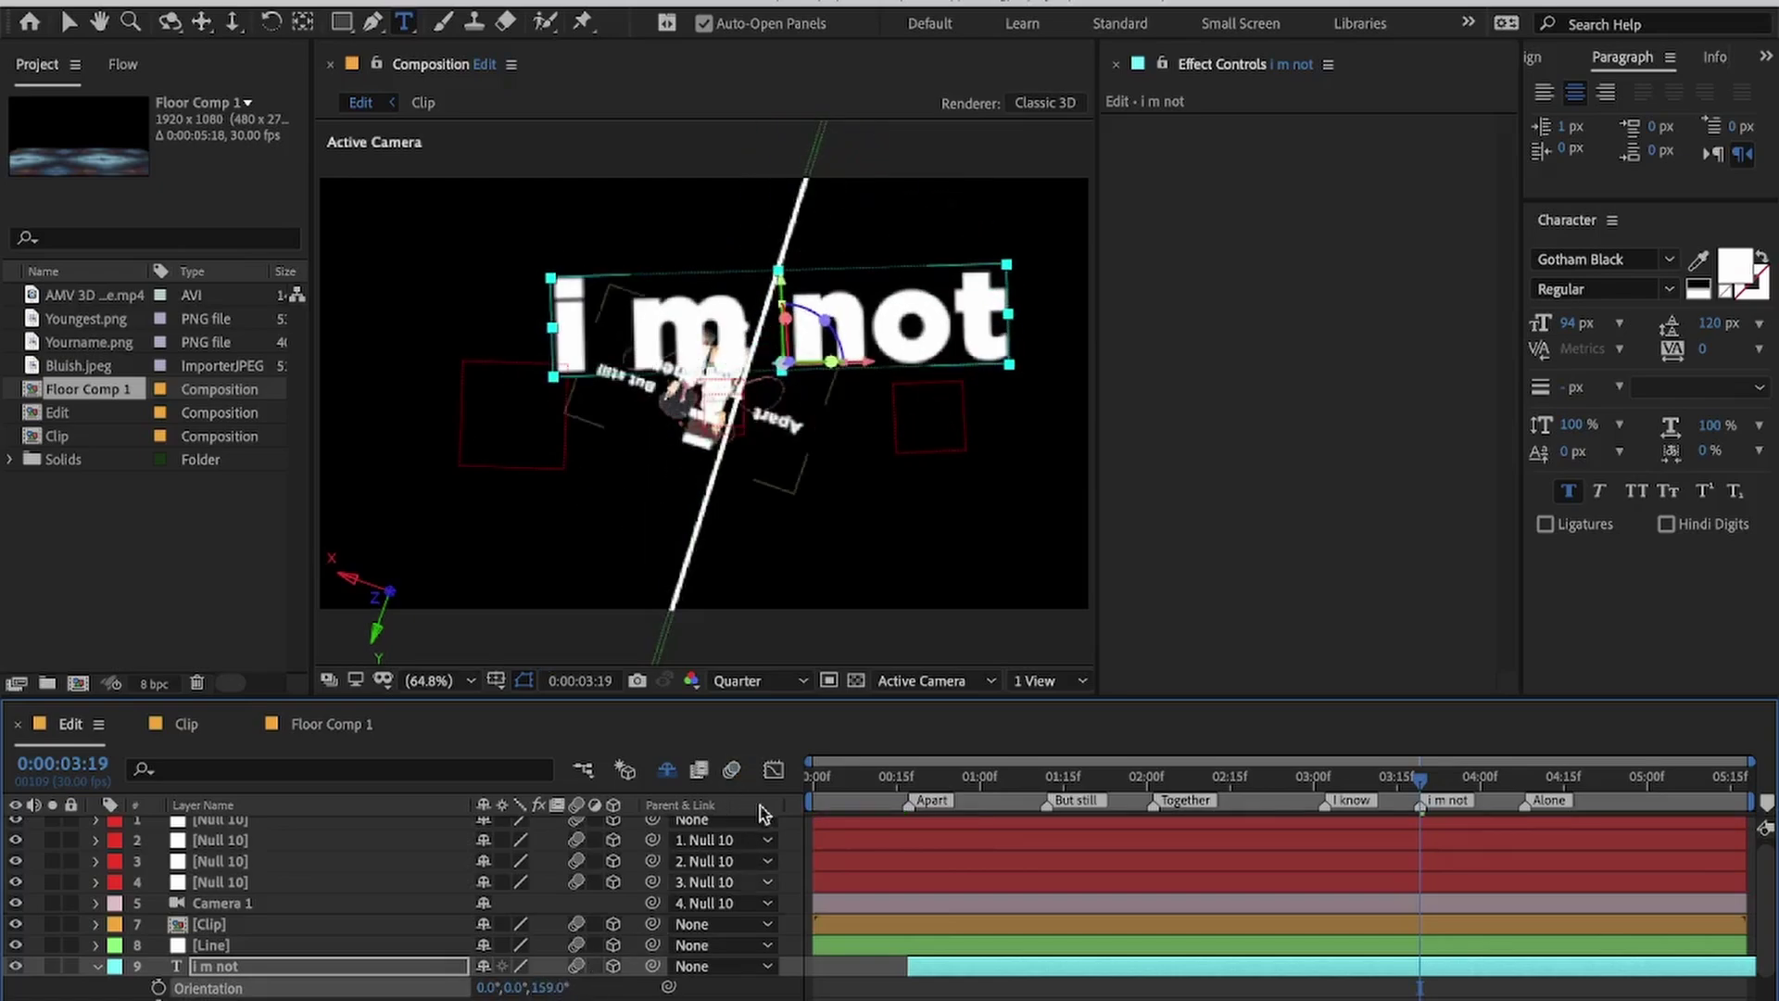
key("v")
left_click_drag(879, 357, 772, 519)
left_click_drag(518, 998, 913, 973)
scroll(521, 999, "down", 2)
key("p")
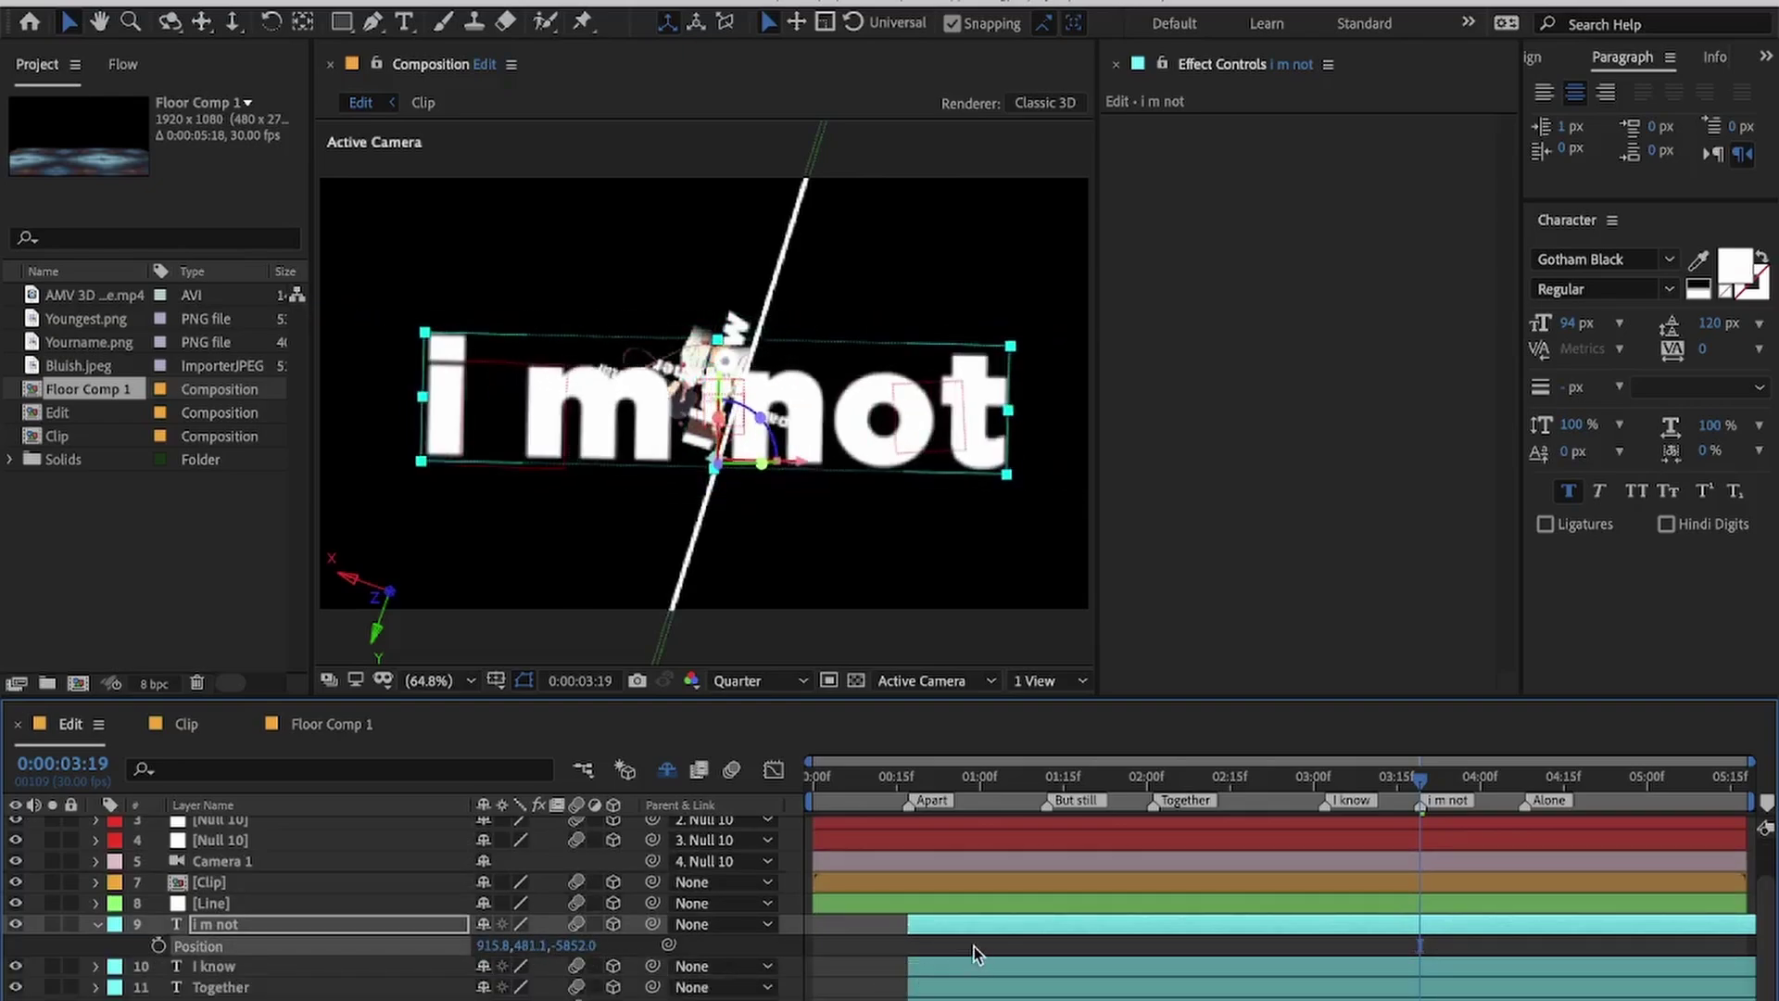
key("super+y")
key("Return")
key("super+z")
Step: Duplicate the Line layer, set the copy's Z Orientation to 163°, and place it just beneath the i m not text
left_click(927, 908)
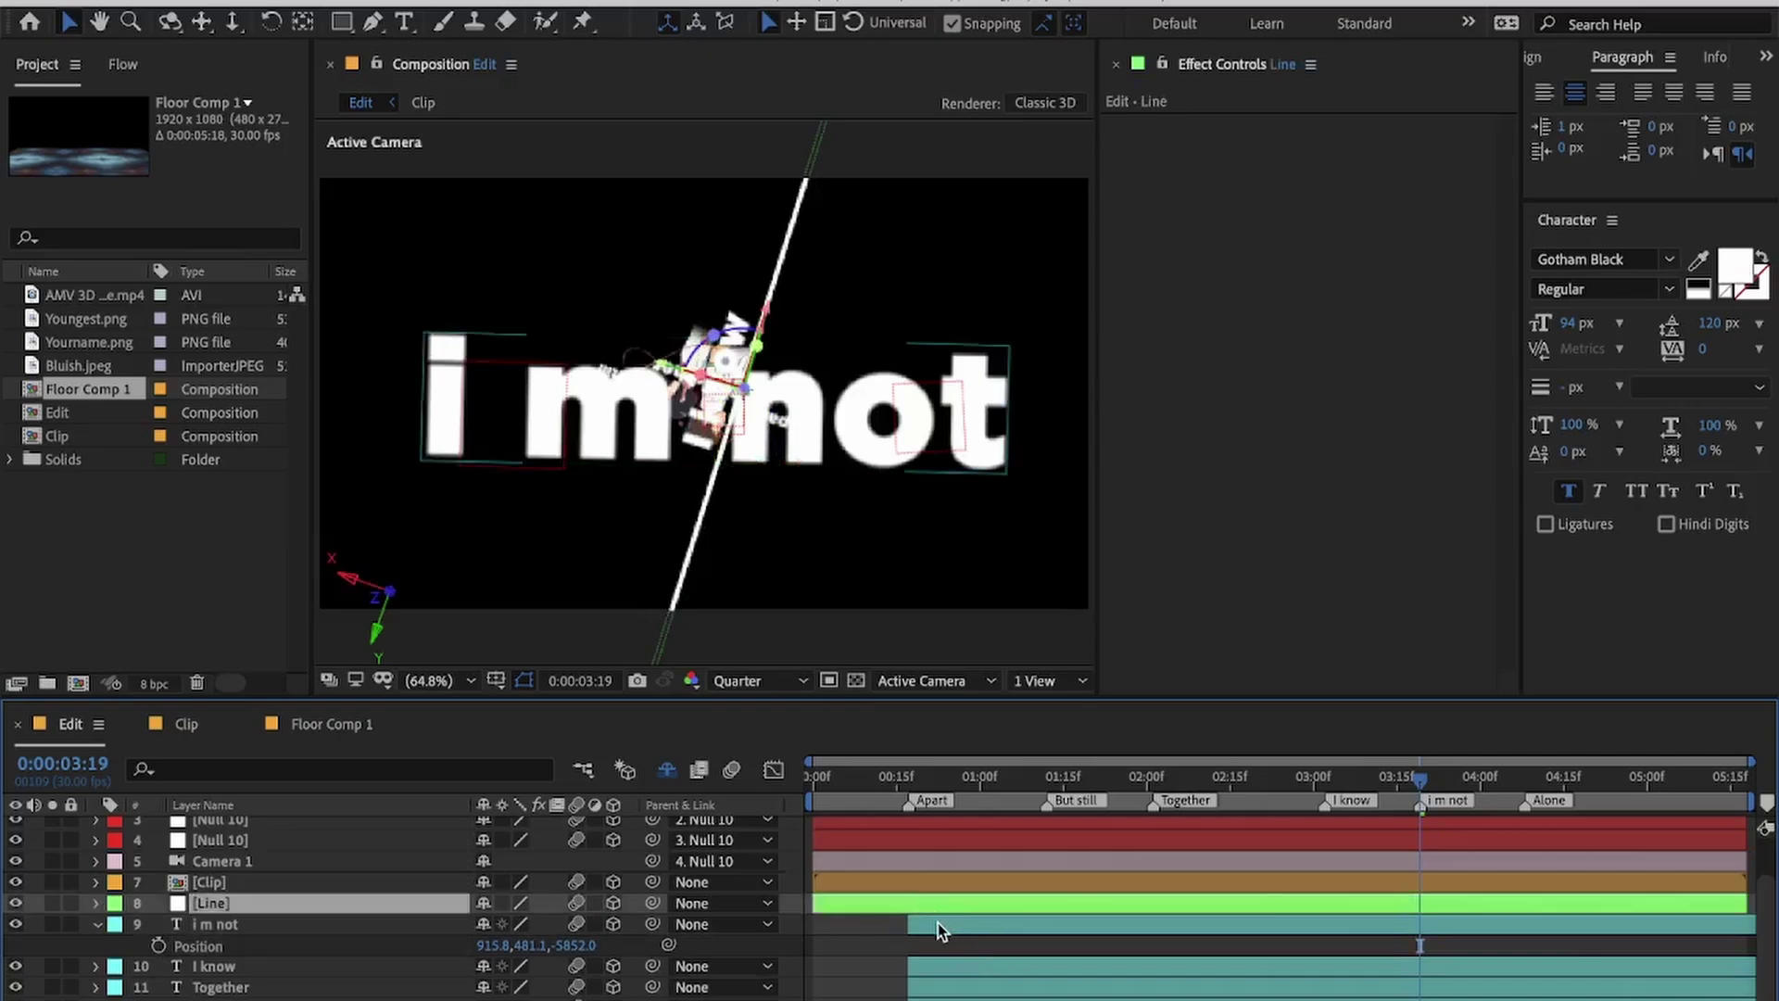
key("ctrl+d")
left_click(954, 942)
left_click(242, 906)
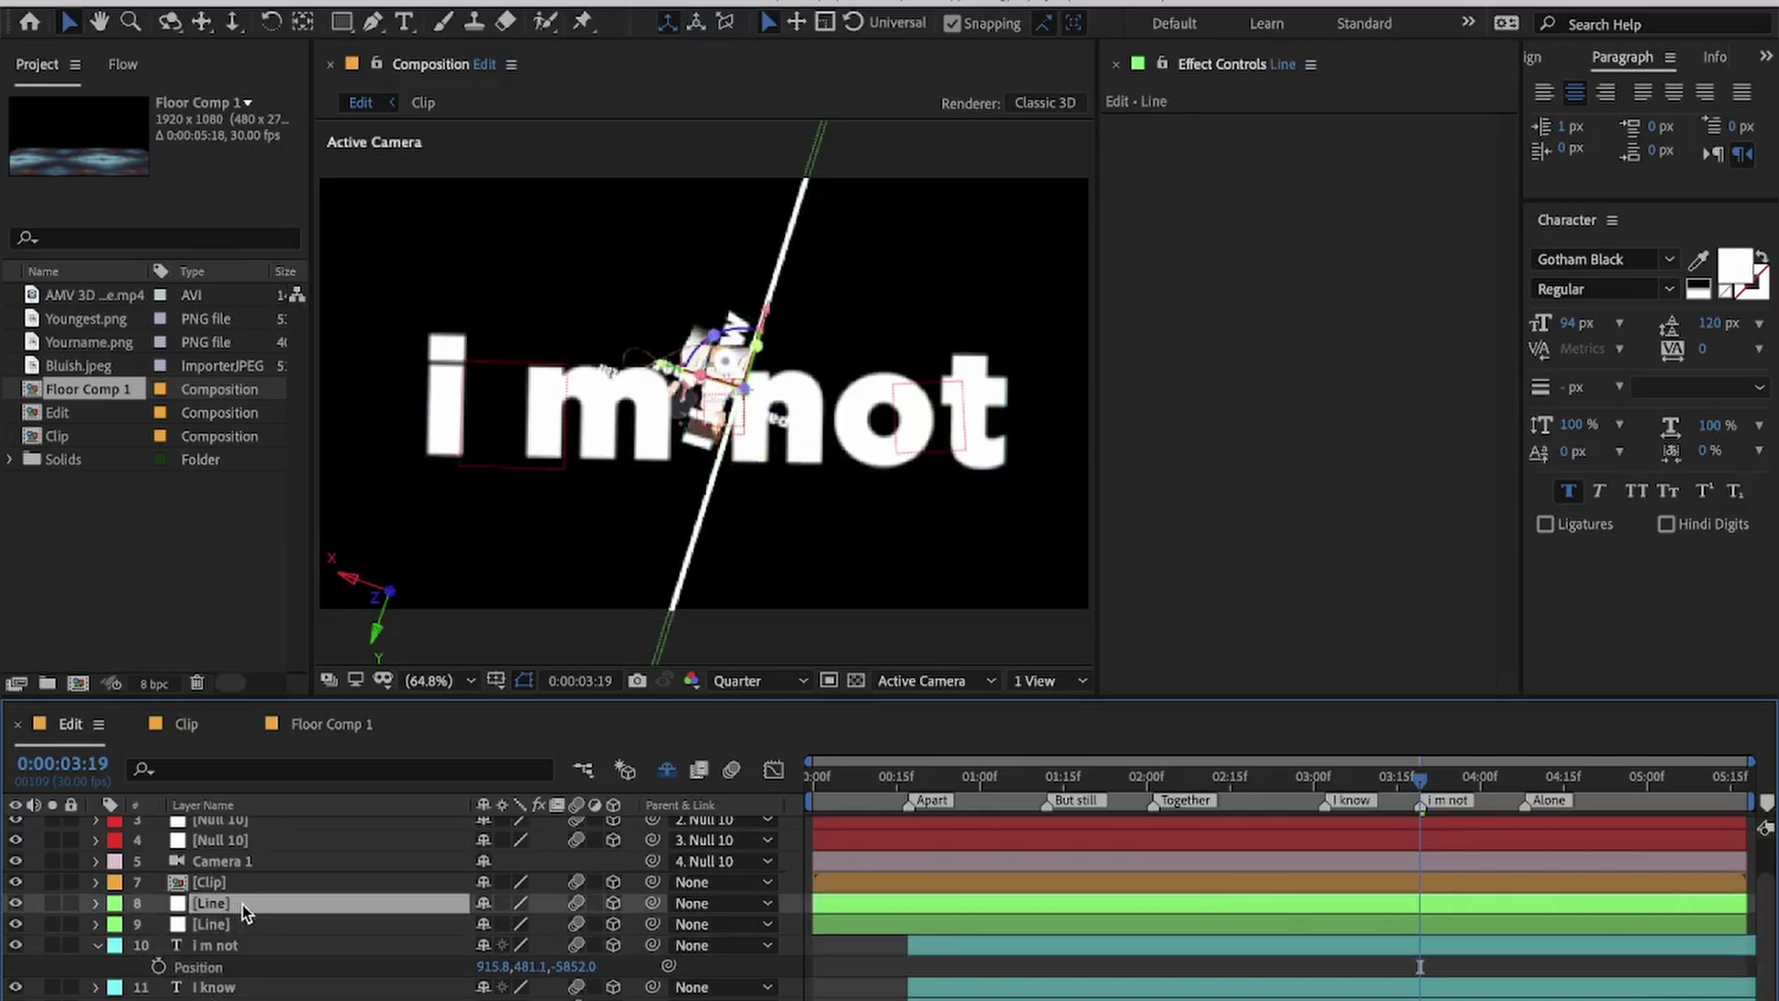
key("r")
left_click_drag(549, 924, 637, 924)
mouse_move(721, 405)
left_mouse_down()
mouse_move(723, 453)
mouse_move(723, 436)
left_mouse_up()
left_click_drag(559, 924, 560, 924)
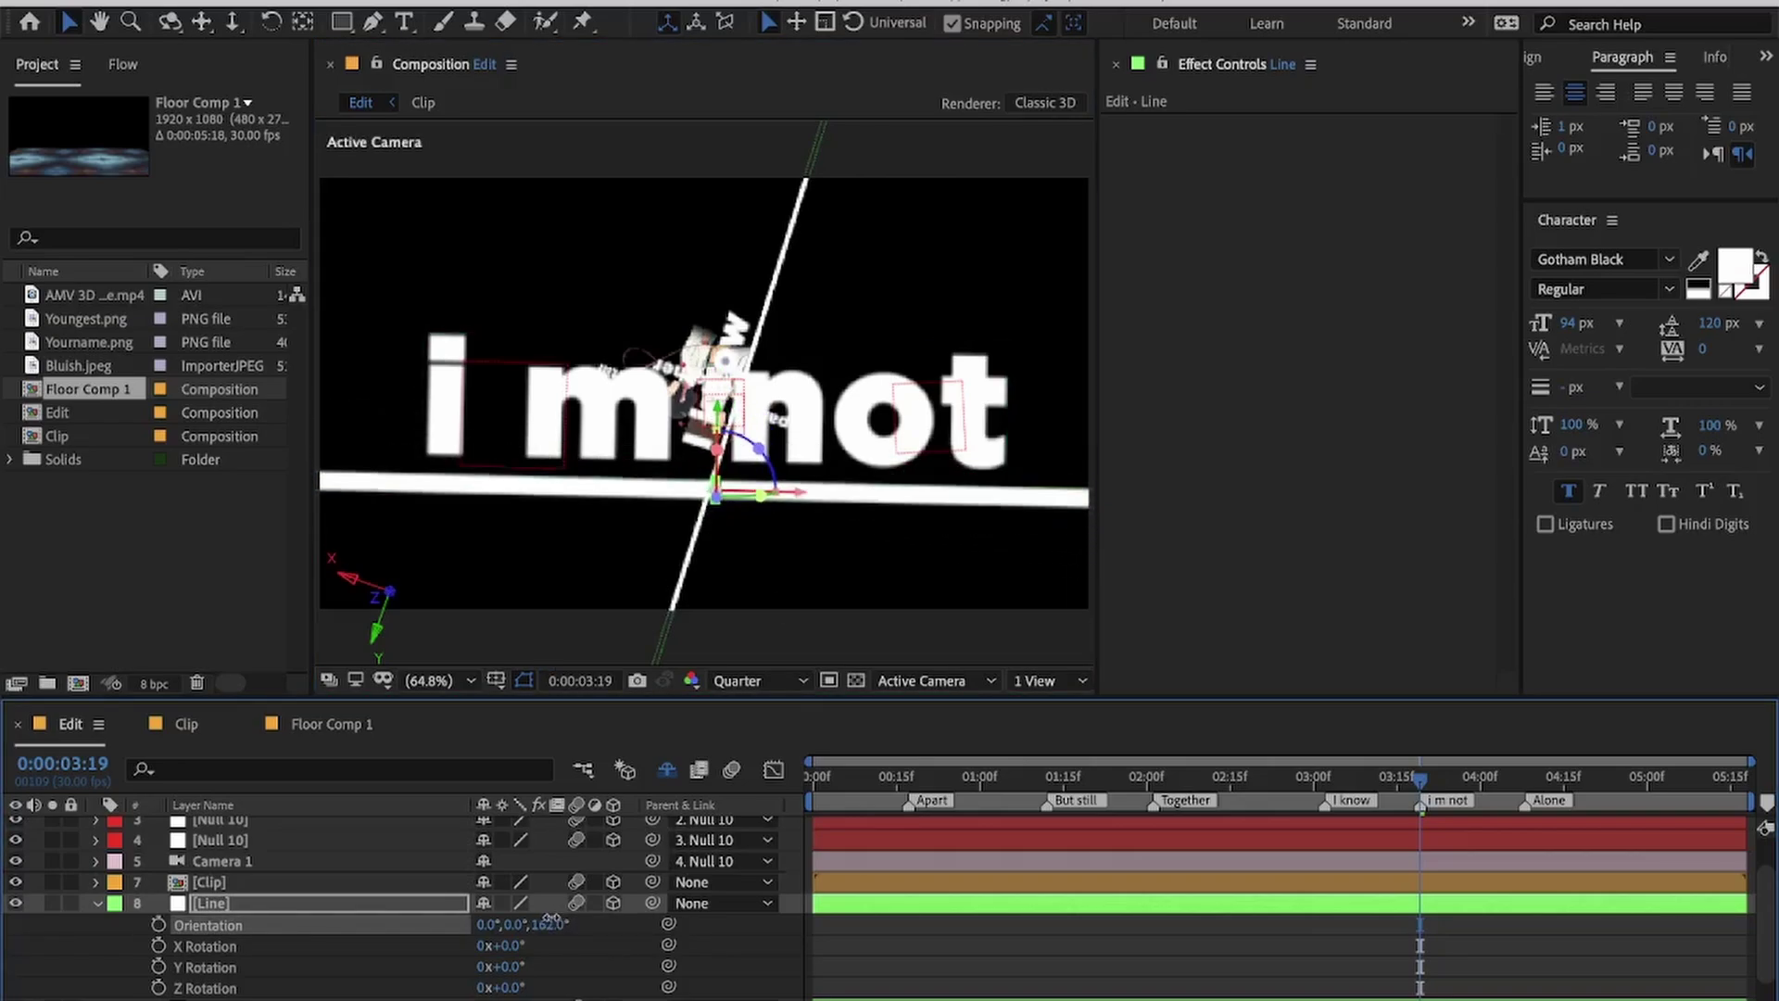
left_click(1031, 993)
Step: At the Alone marker (0:00:04:08), duplicate the i m not text layer and change the copy's text to "Alone"
key("ctrl+s")
key("space")
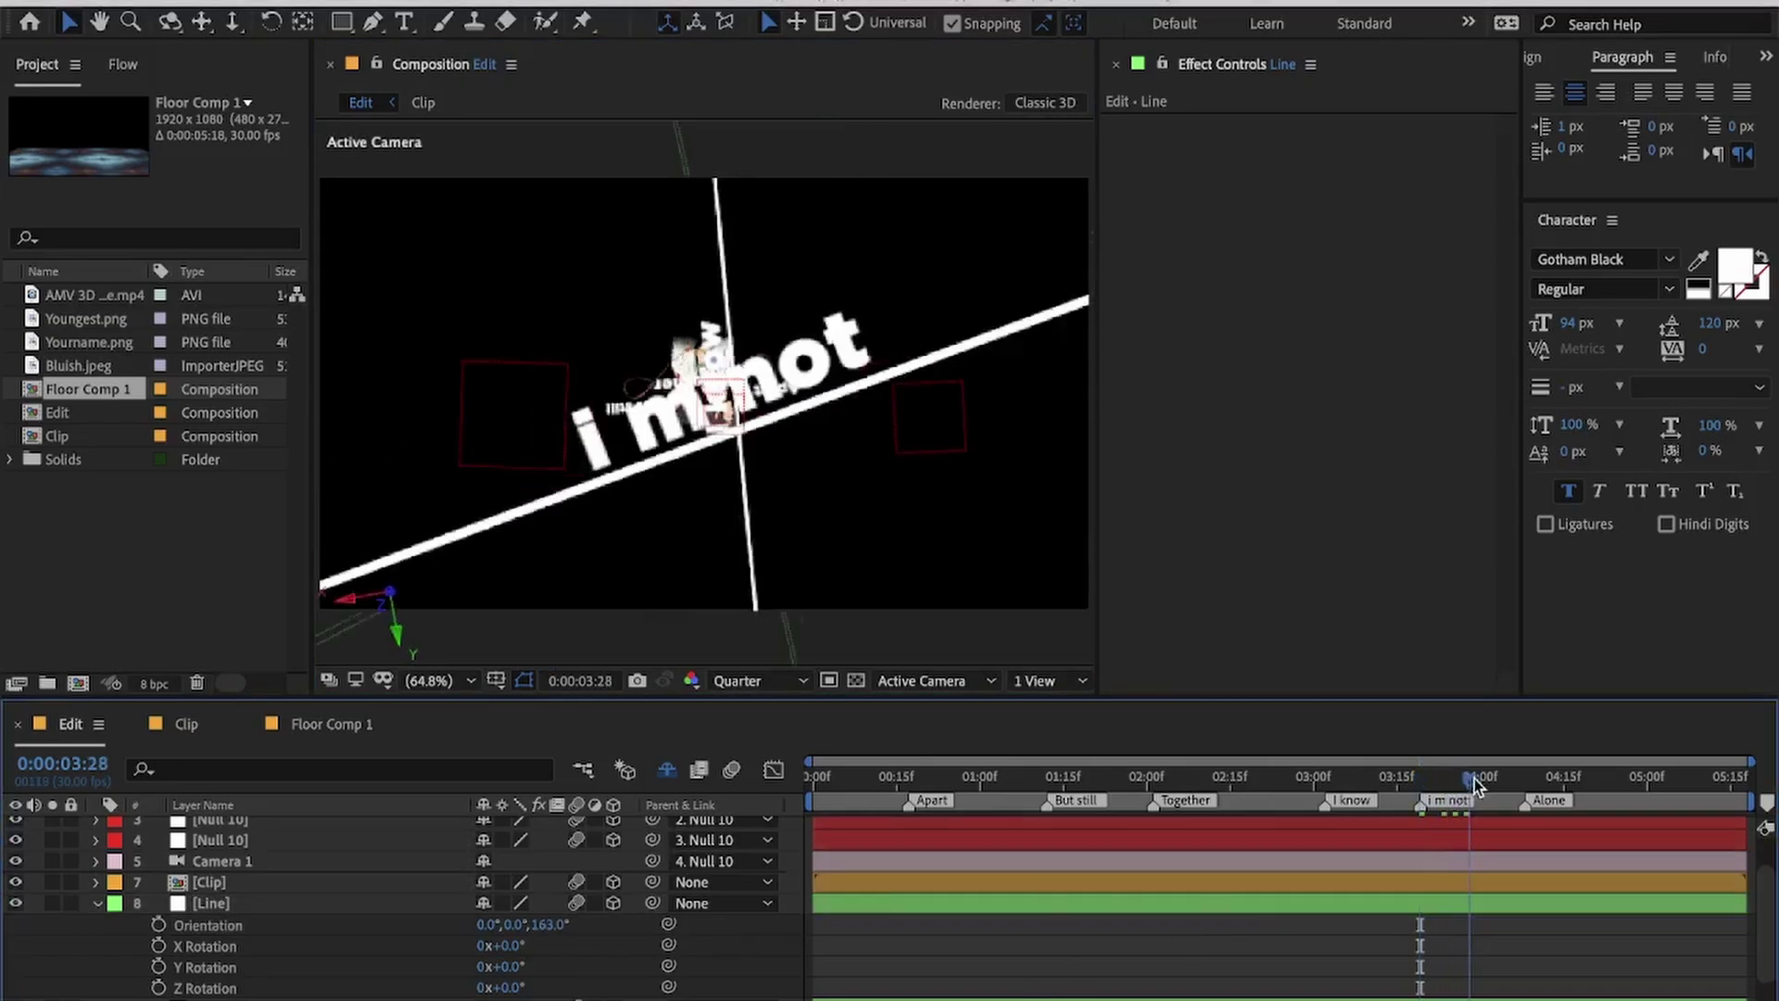
scroll(1235, 967, "down", 2)
left_click(1193, 945)
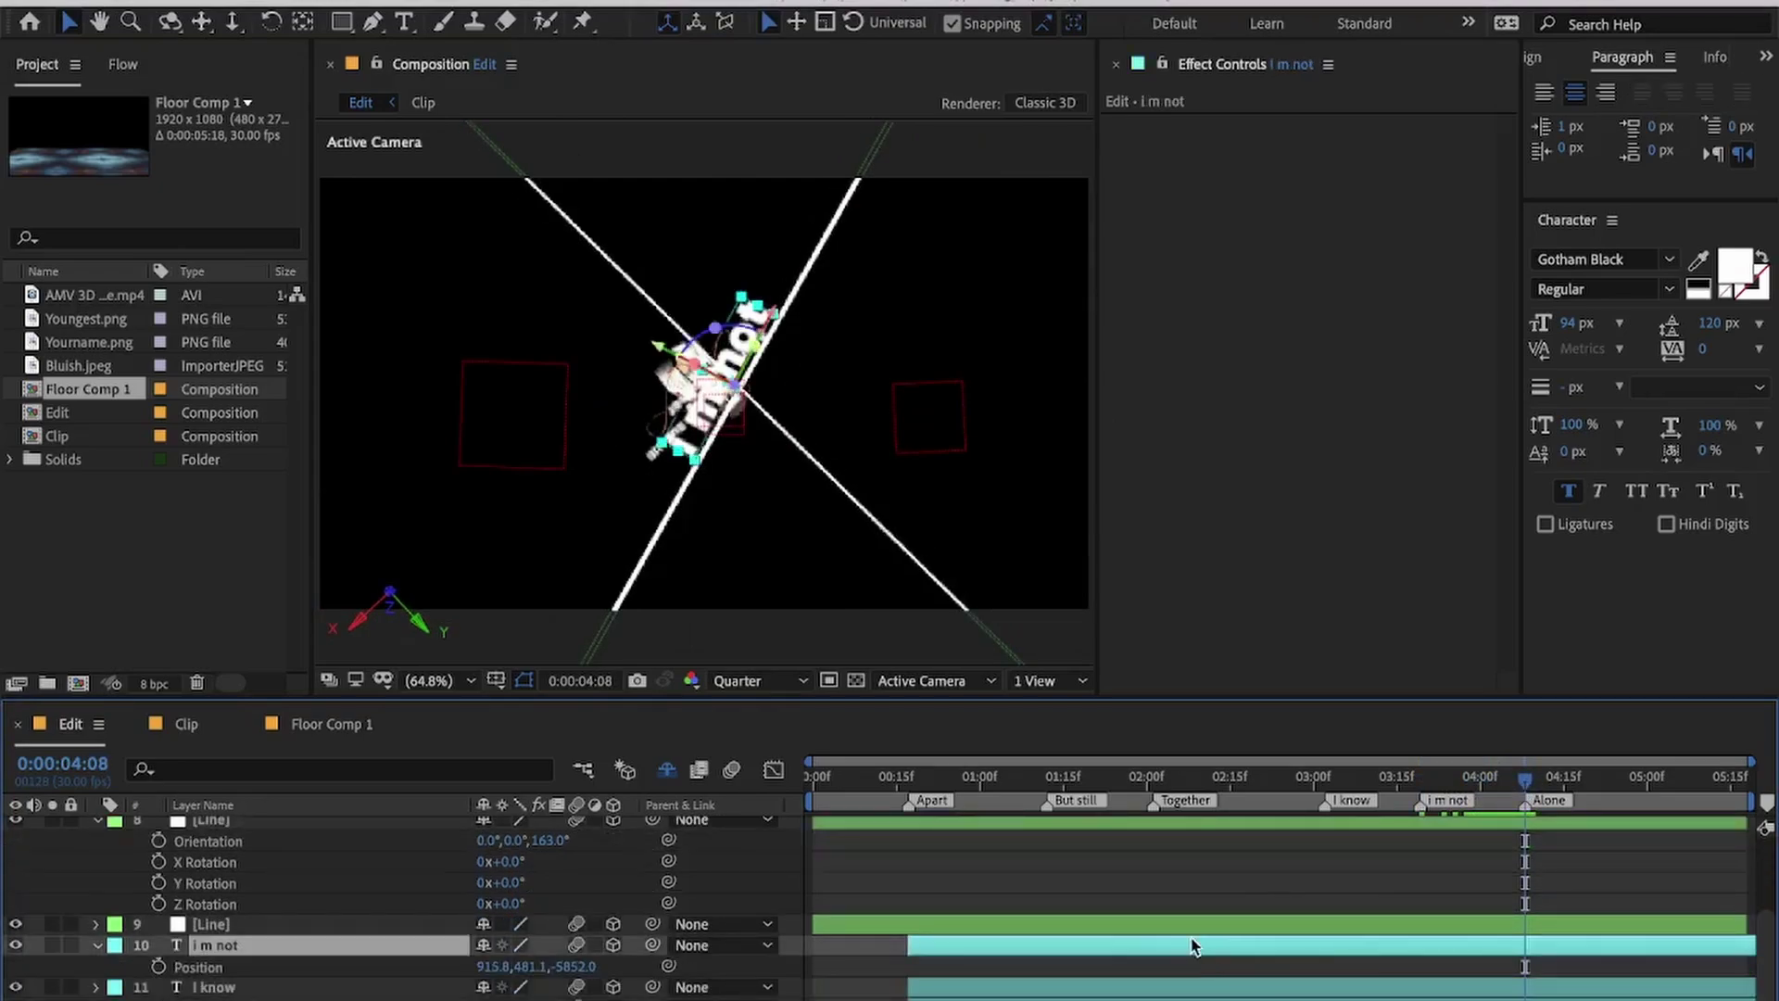
double_click(1152, 954)
type("Alone")
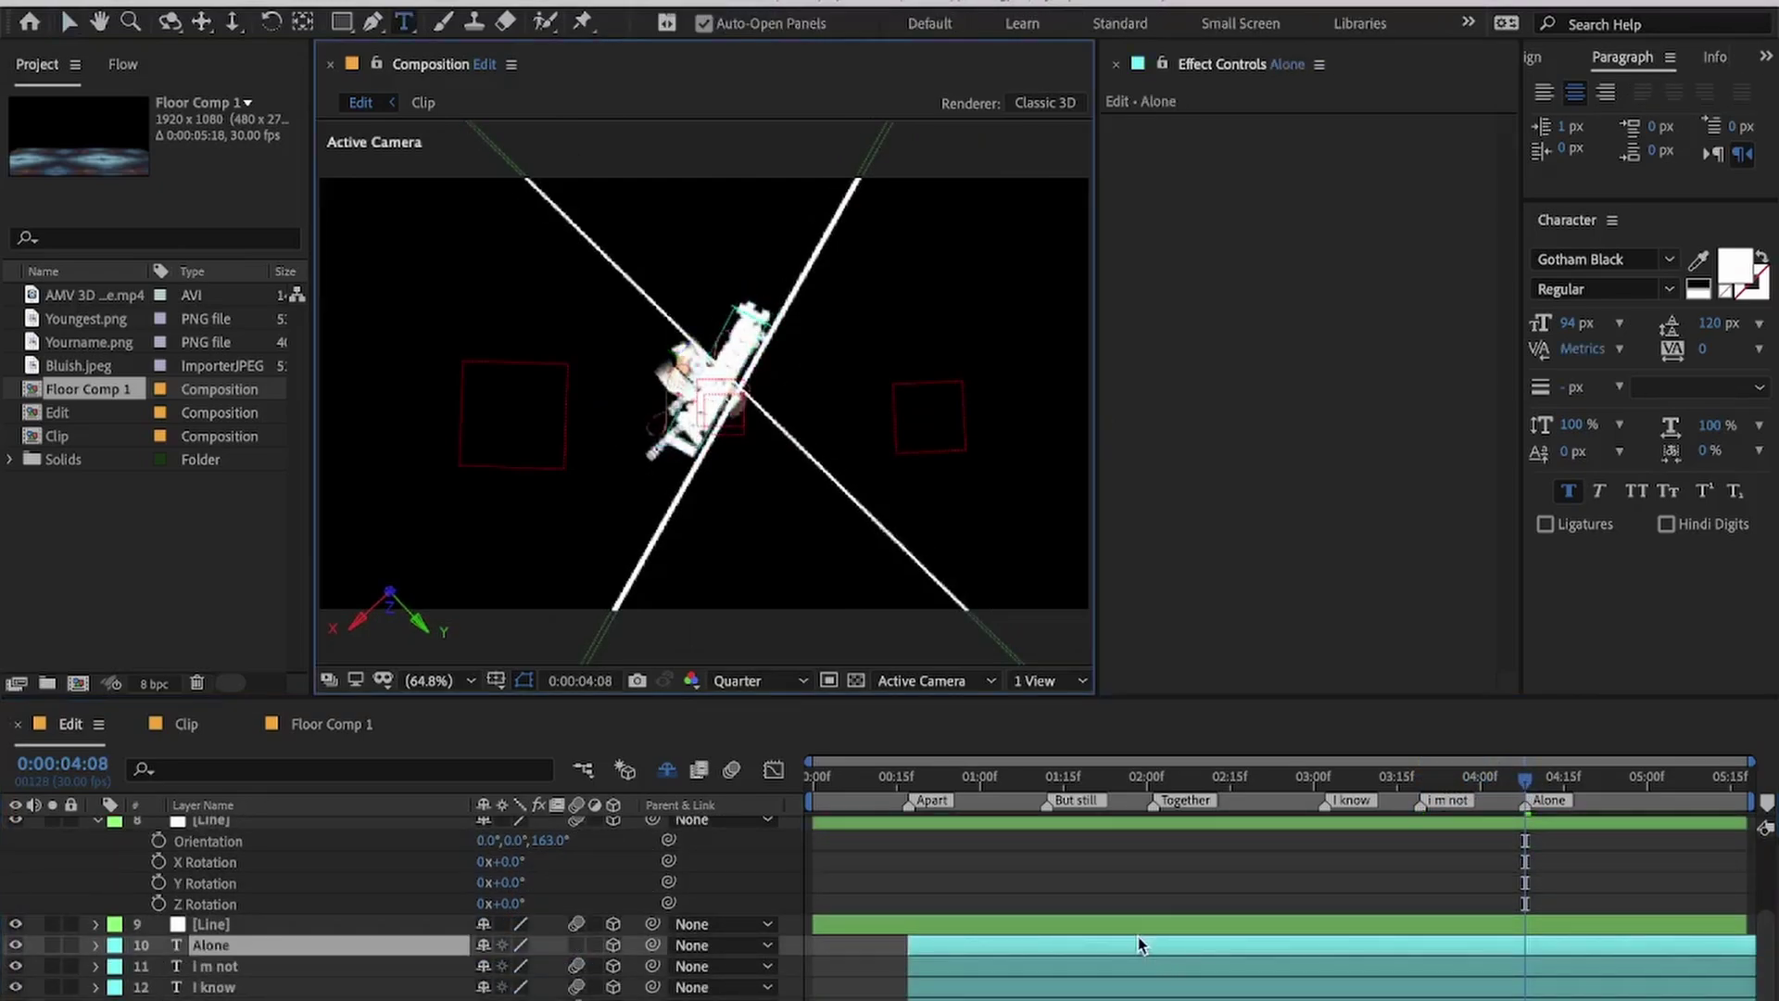
Step: Bring the Alone text closer along Z, rotate it nearly level in the camera view, and centre it in the frame
left_click(1142, 944)
key("p")
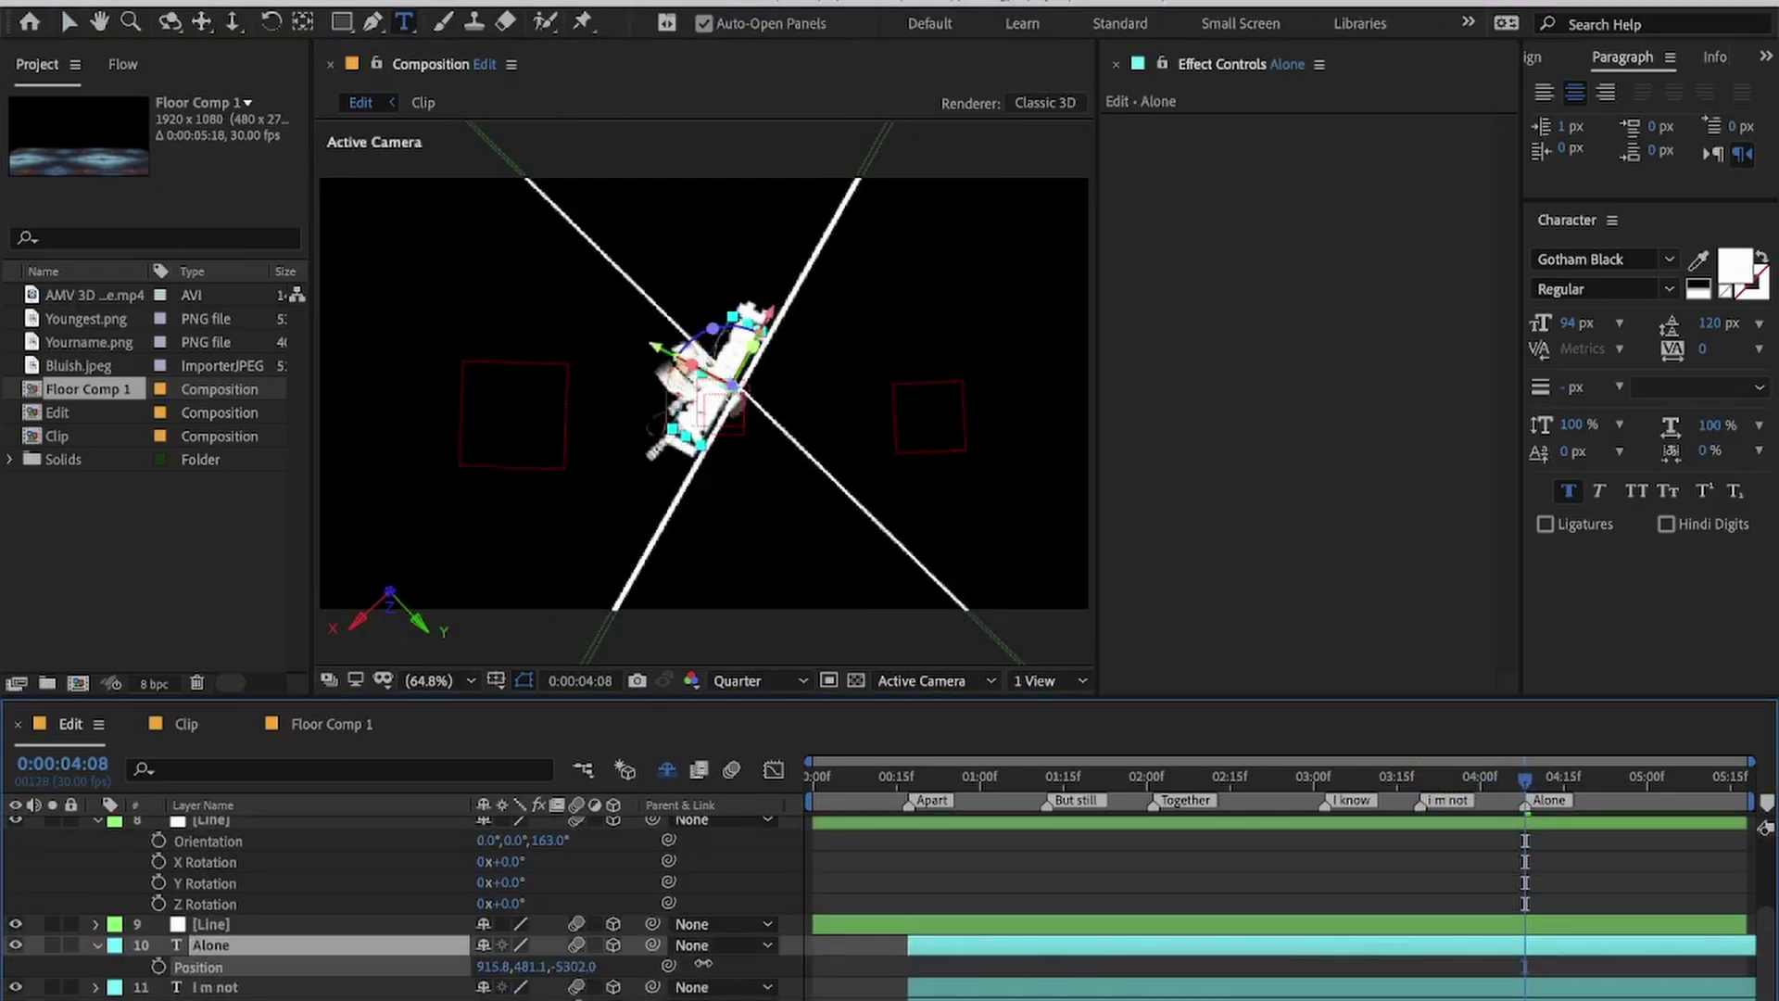
left_click_drag(582, 966, 353, 969)
key("r")
left_click_drag(545, 967, 639, 969)
key("v")
left_click_drag(913, 366, 742, 408)
Step: Duplicate the newest Line layer, set the copy's Z Orientation to 228°, and move it just beneath the Alone text
scroll(1246, 936, "up", 2)
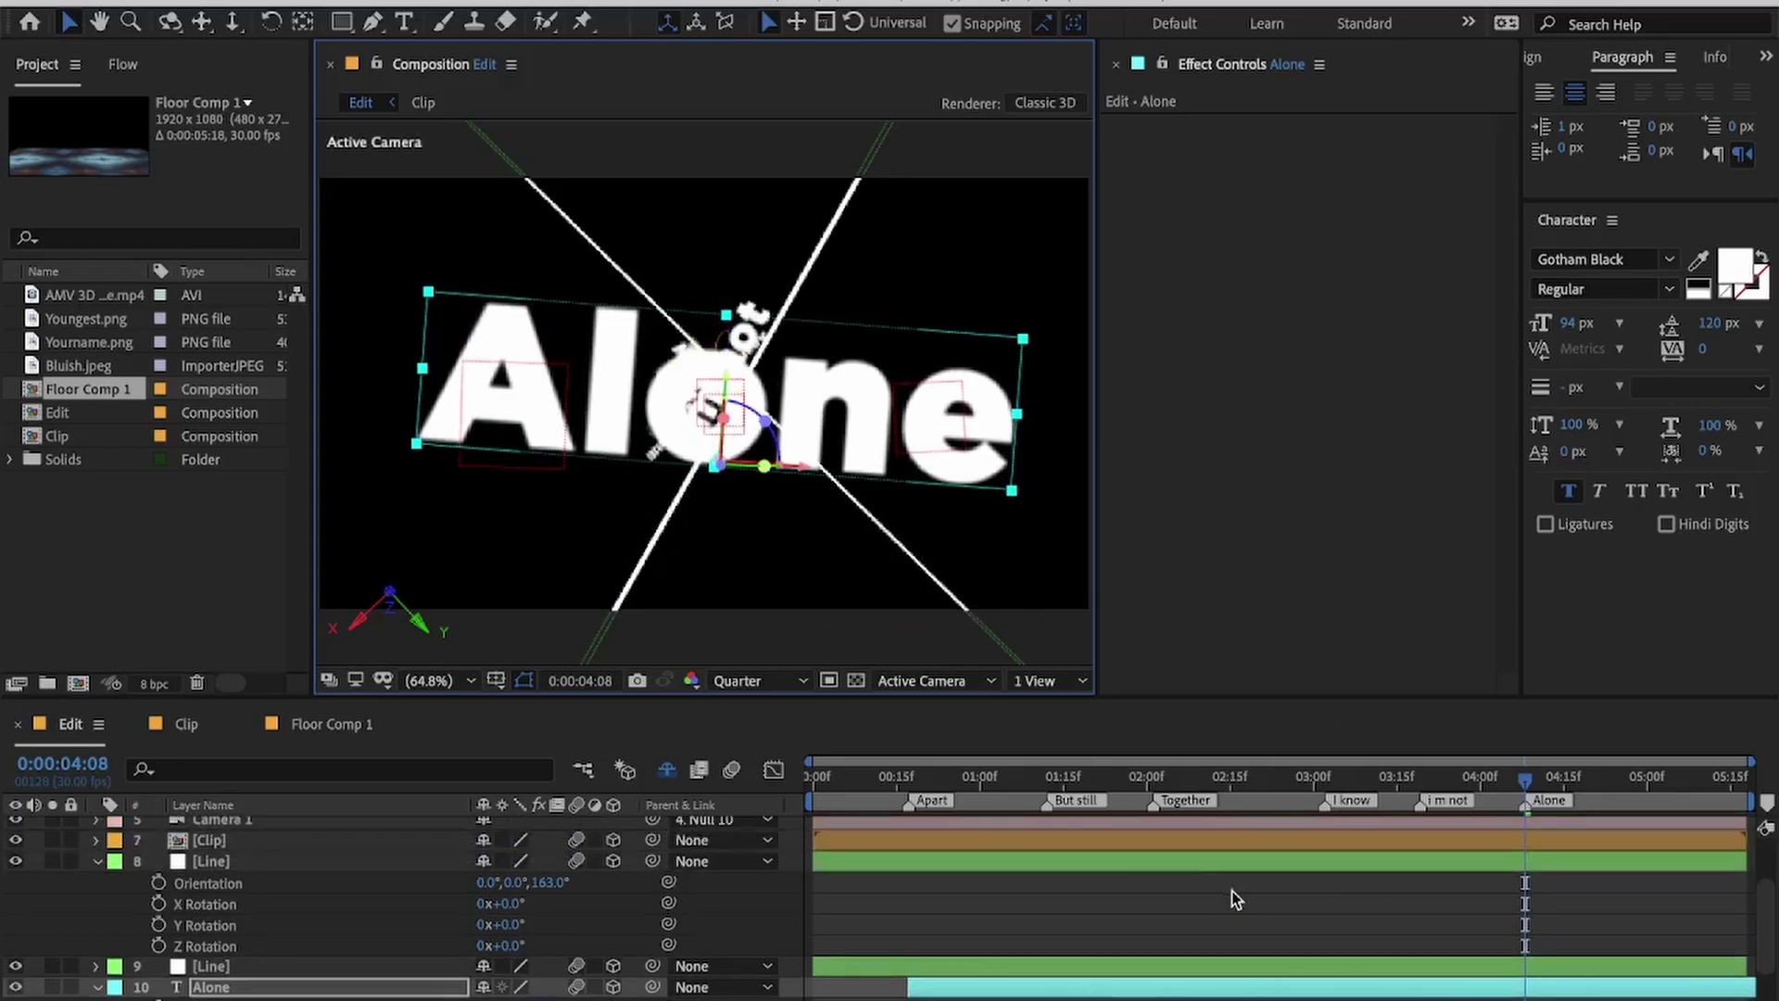
left_click(1230, 862)
key("super+d")
left_click(1237, 998)
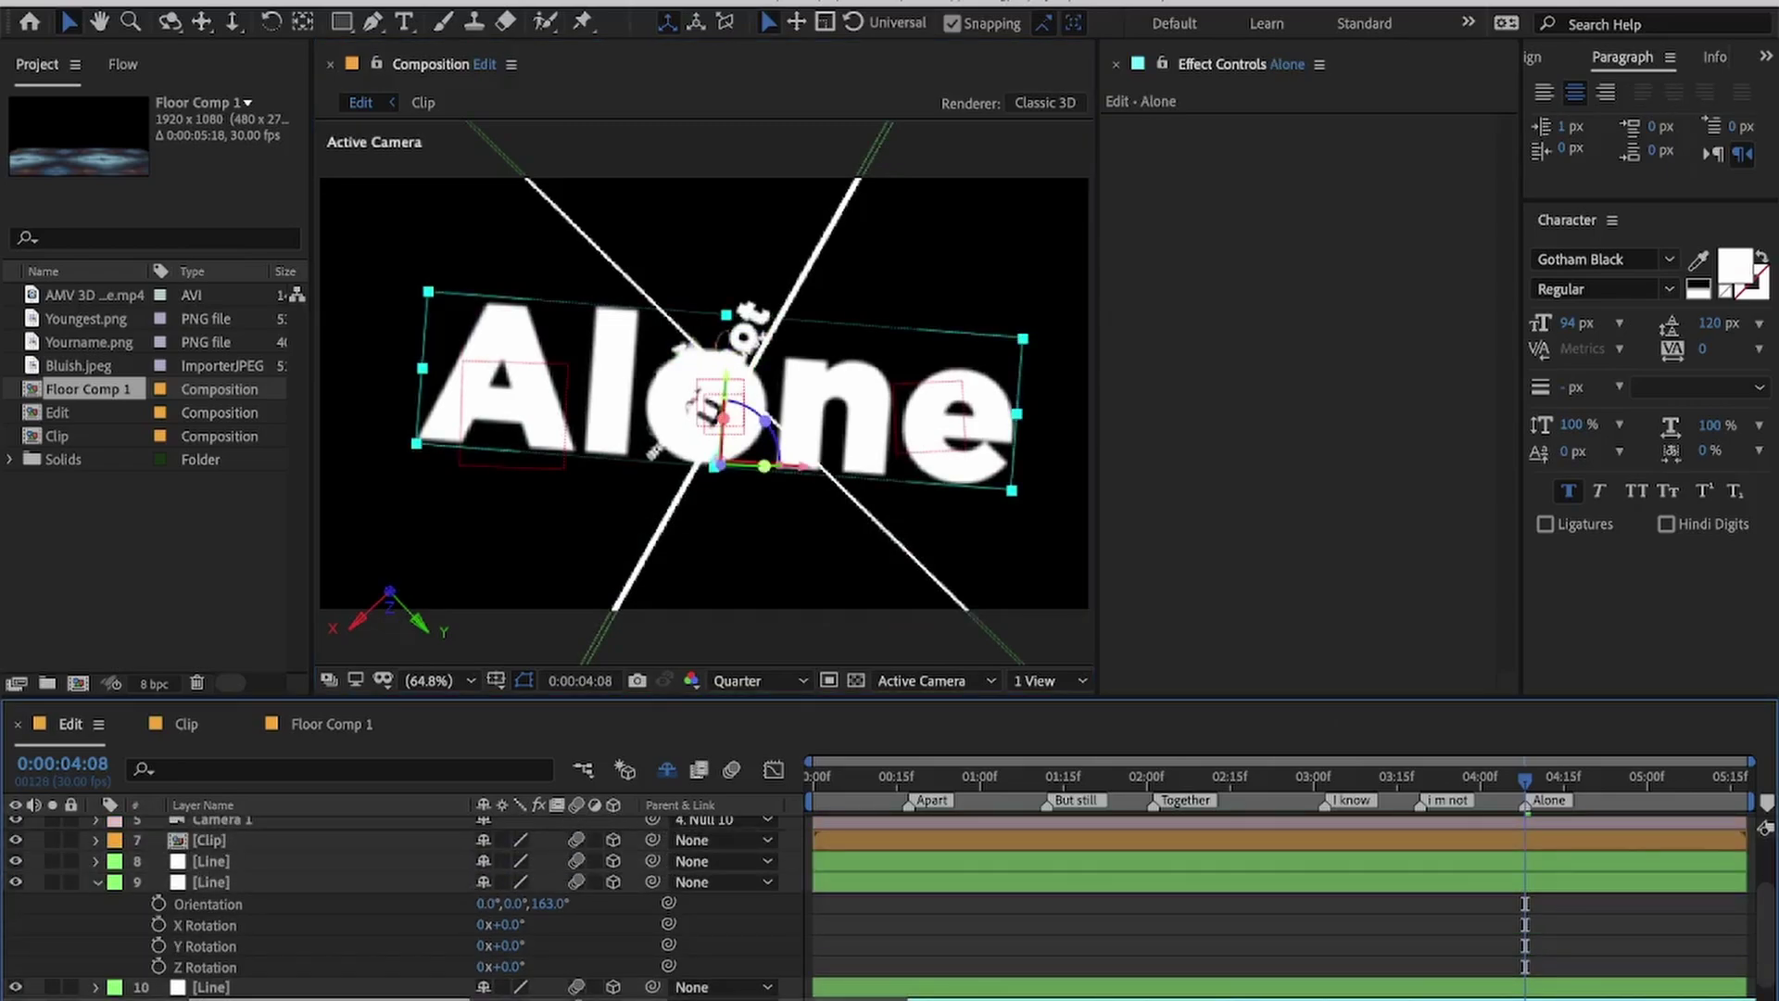
left_click(985, 867)
key("r")
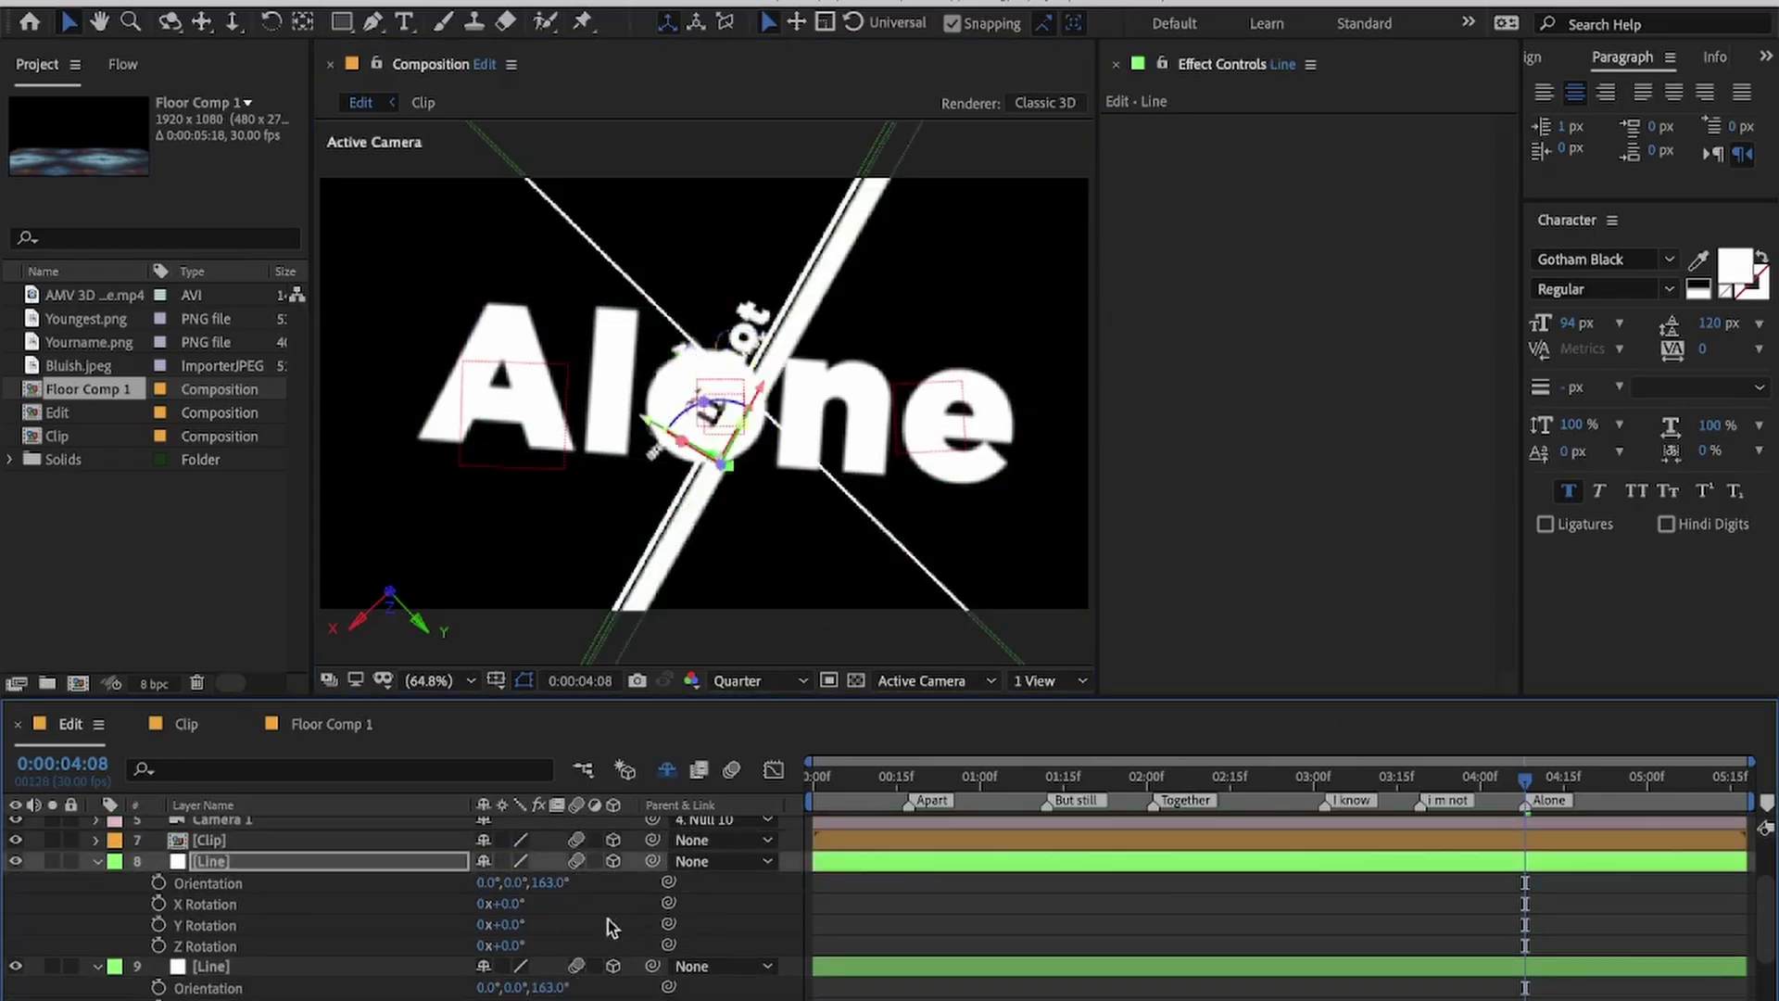
left_click_drag(554, 881, 610, 885)
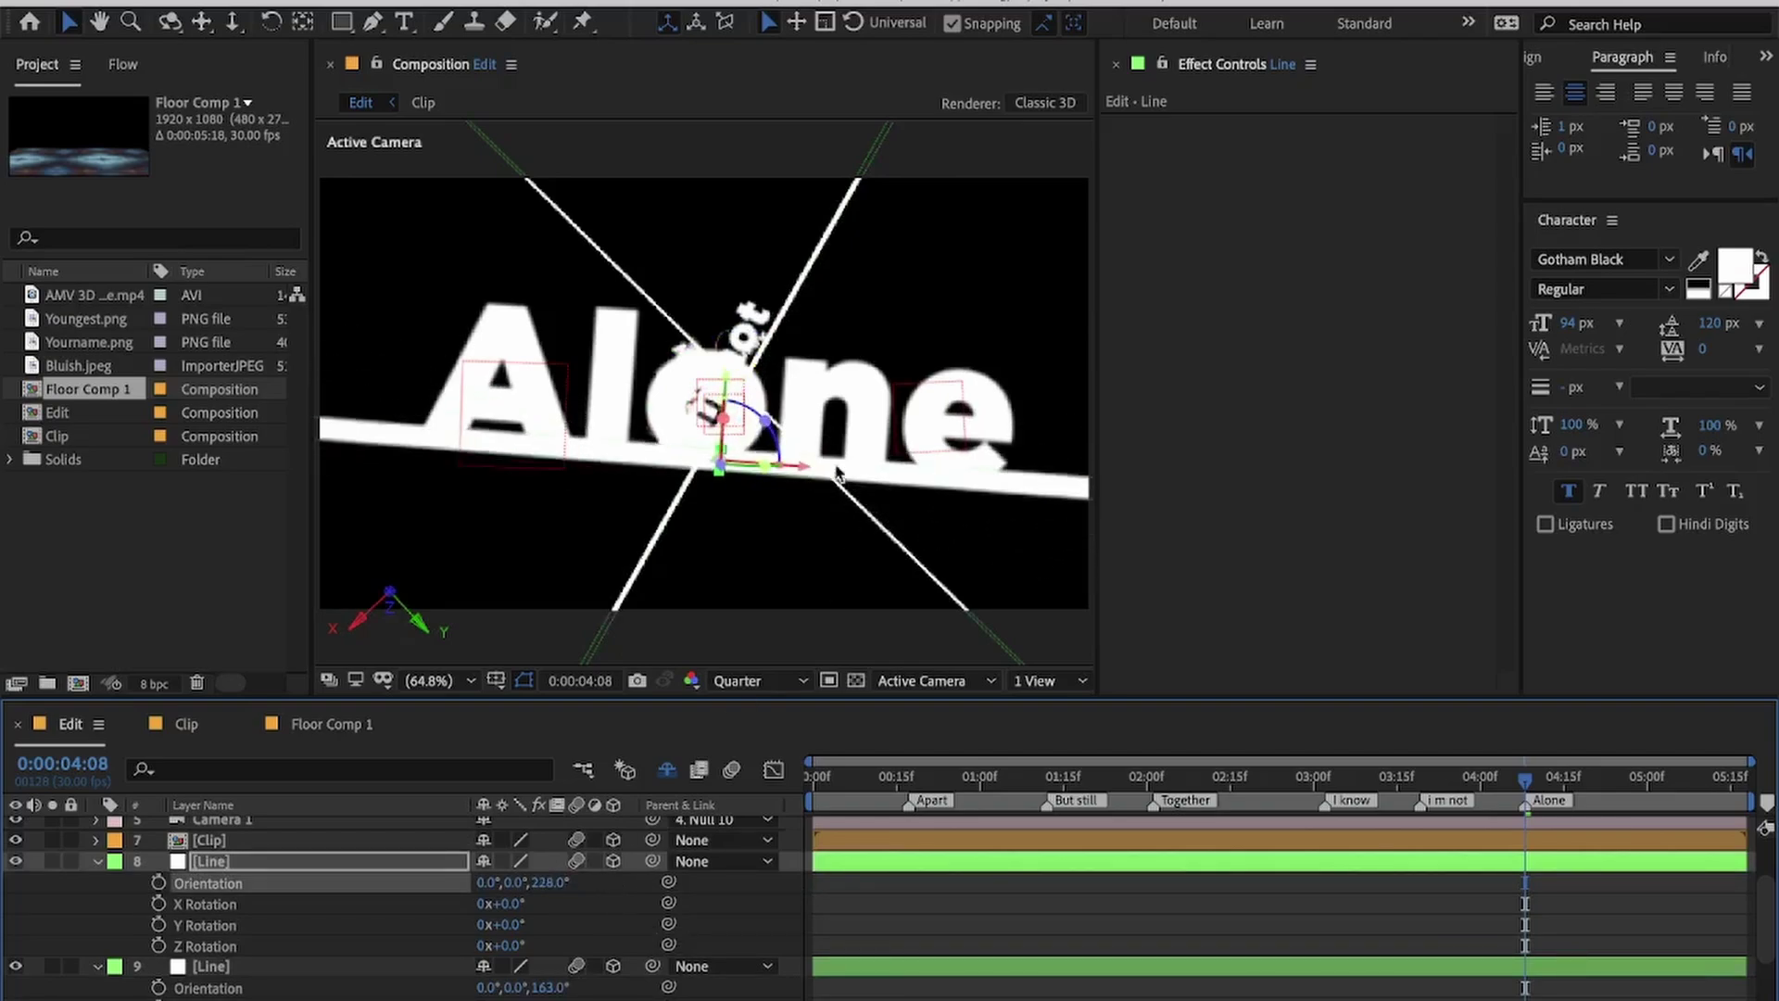
left_click_drag(725, 371, 728, 383)
left_click(1053, 909)
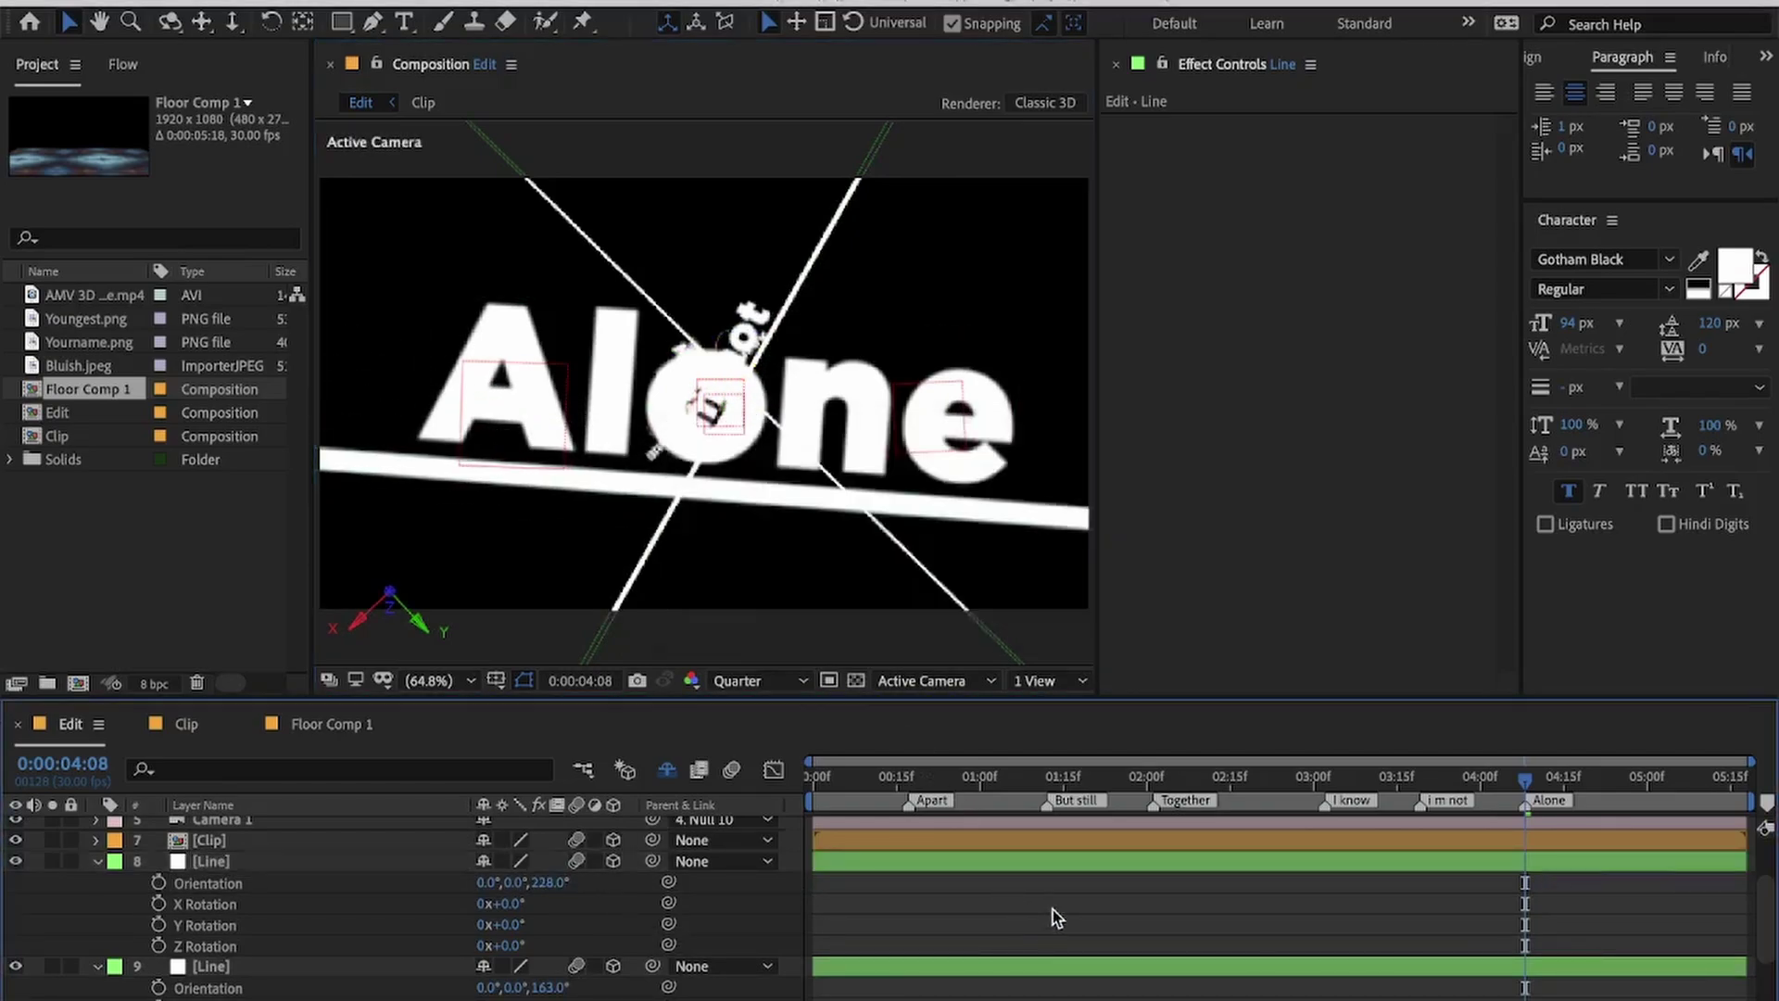
Step: Turn on motion blur for the Edit composition and preview it from the start
left_click_drag(1240, 786, 792, 808)
left_click(731, 770)
key("space")
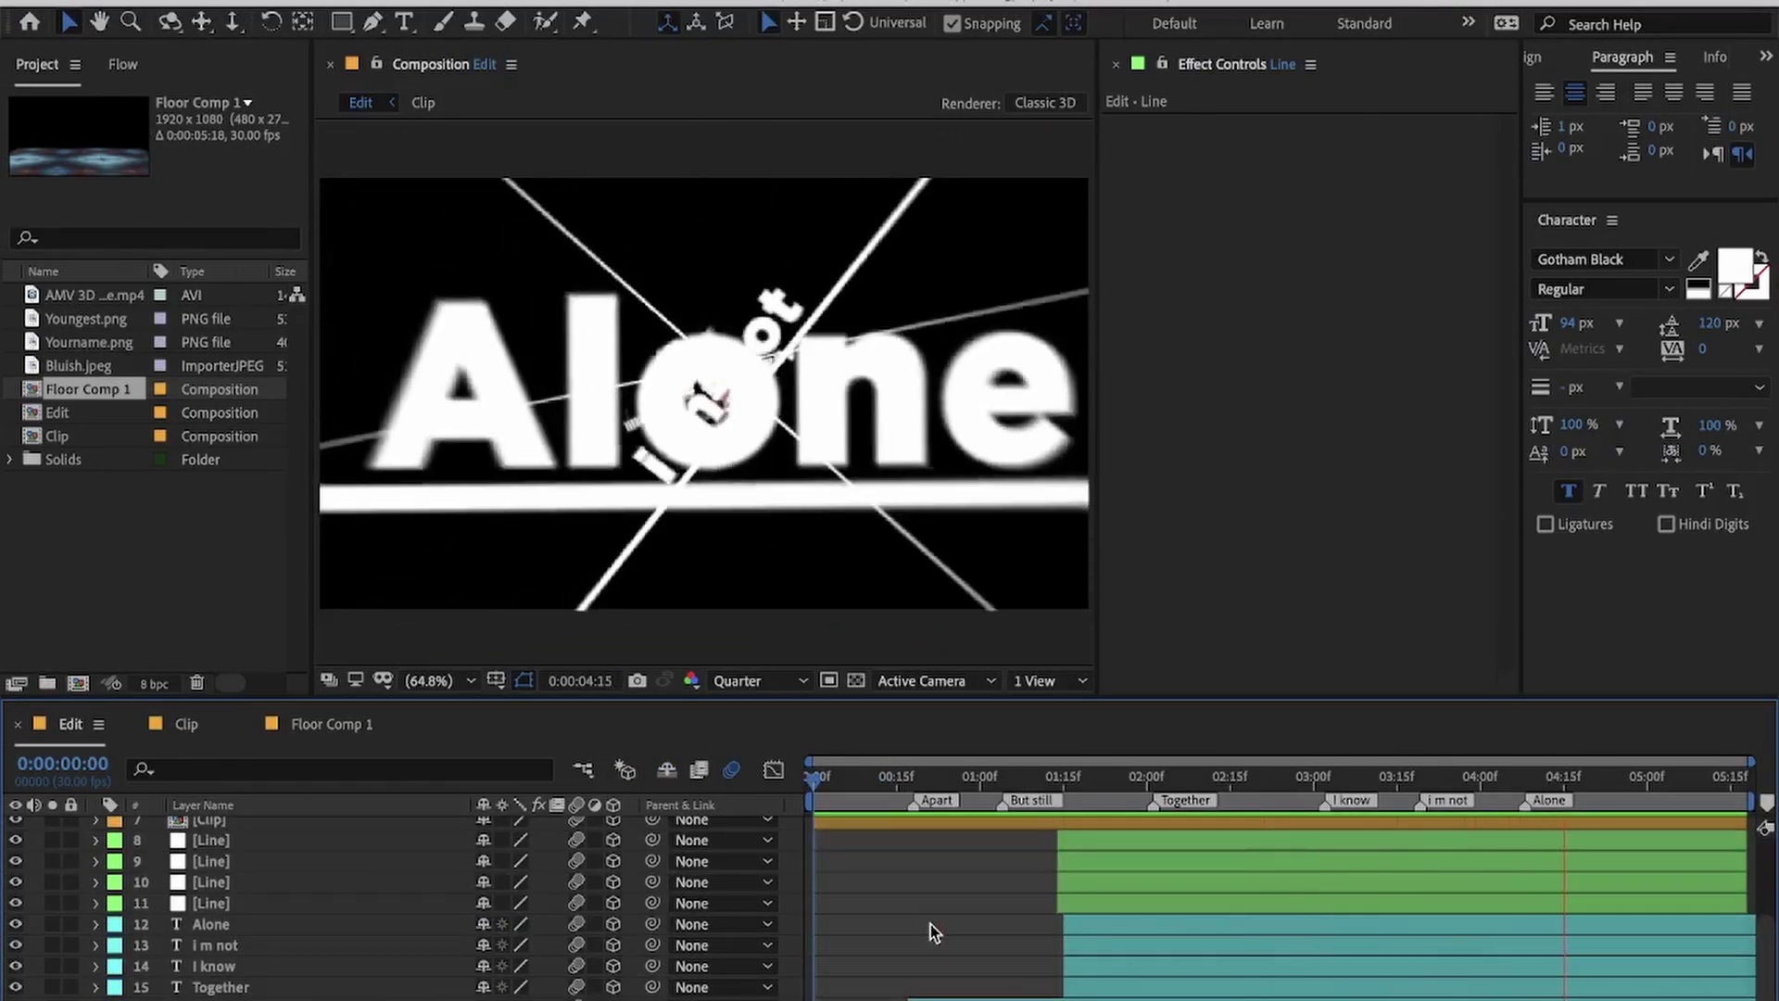
key("space")
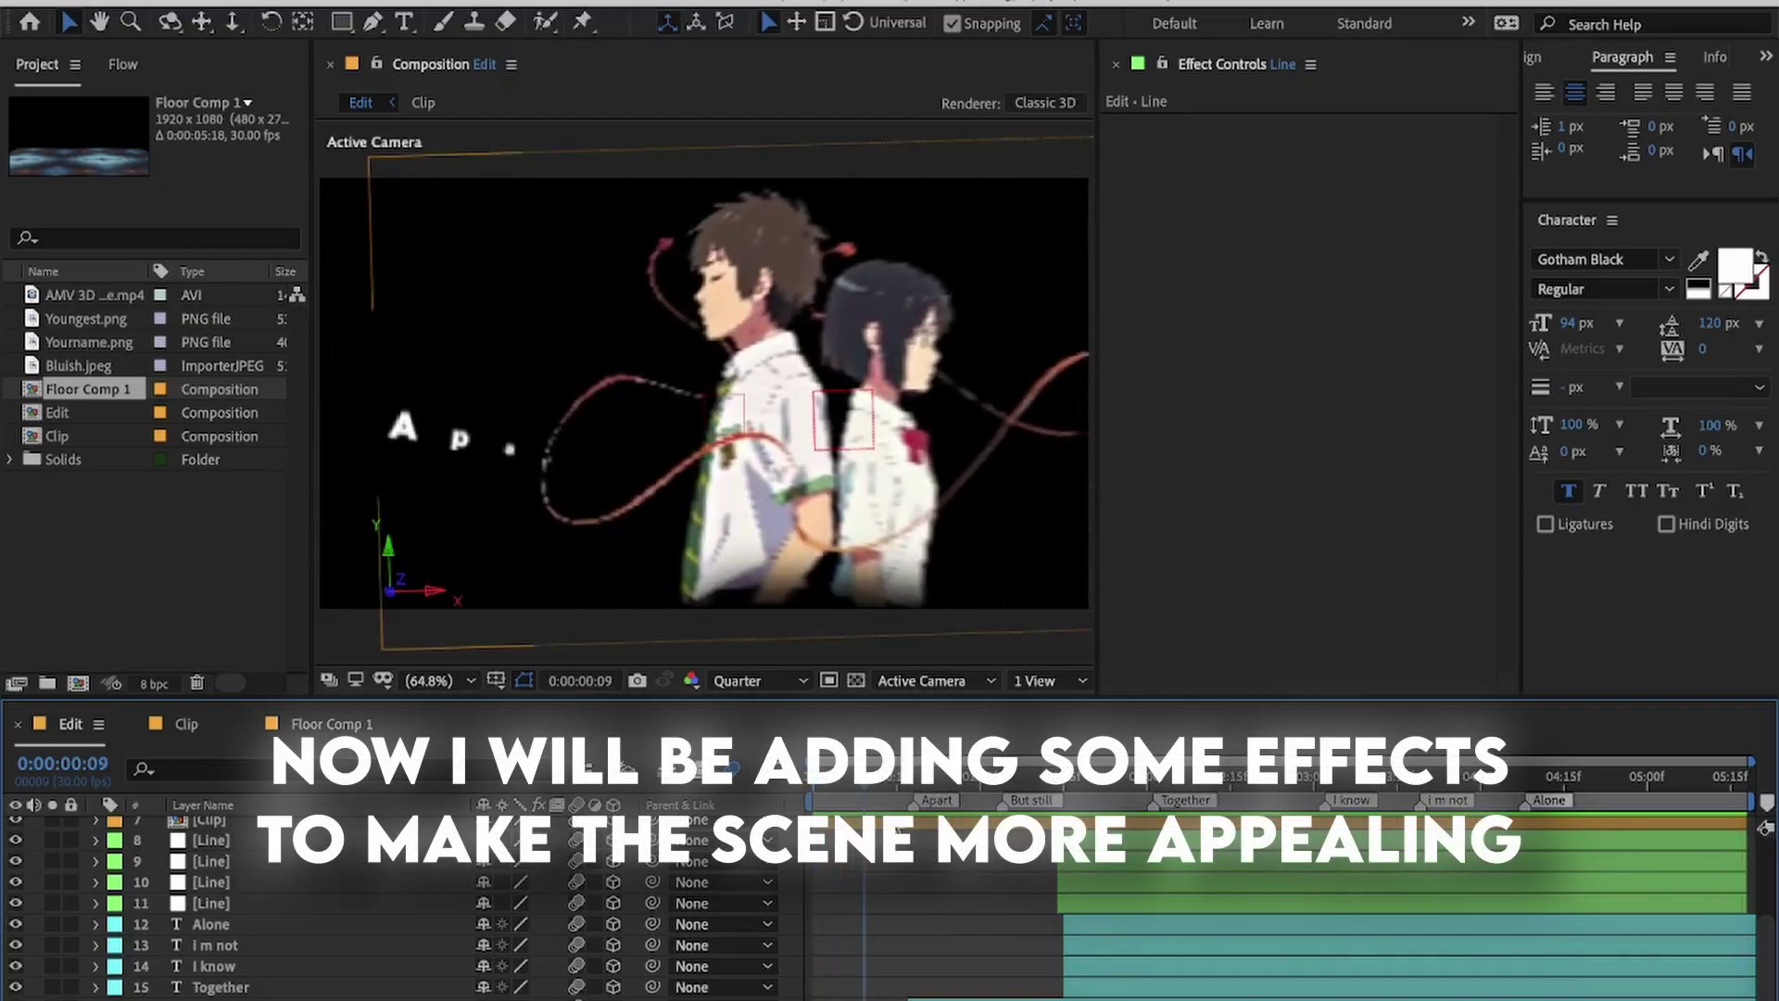
Step: Duplicate the Clip layer and apply the Deep Glow effect to the lower copy
scroll(845, 865, "up", 5)
left_click_drag(861, 783, 895, 917)
left_click(861, 949)
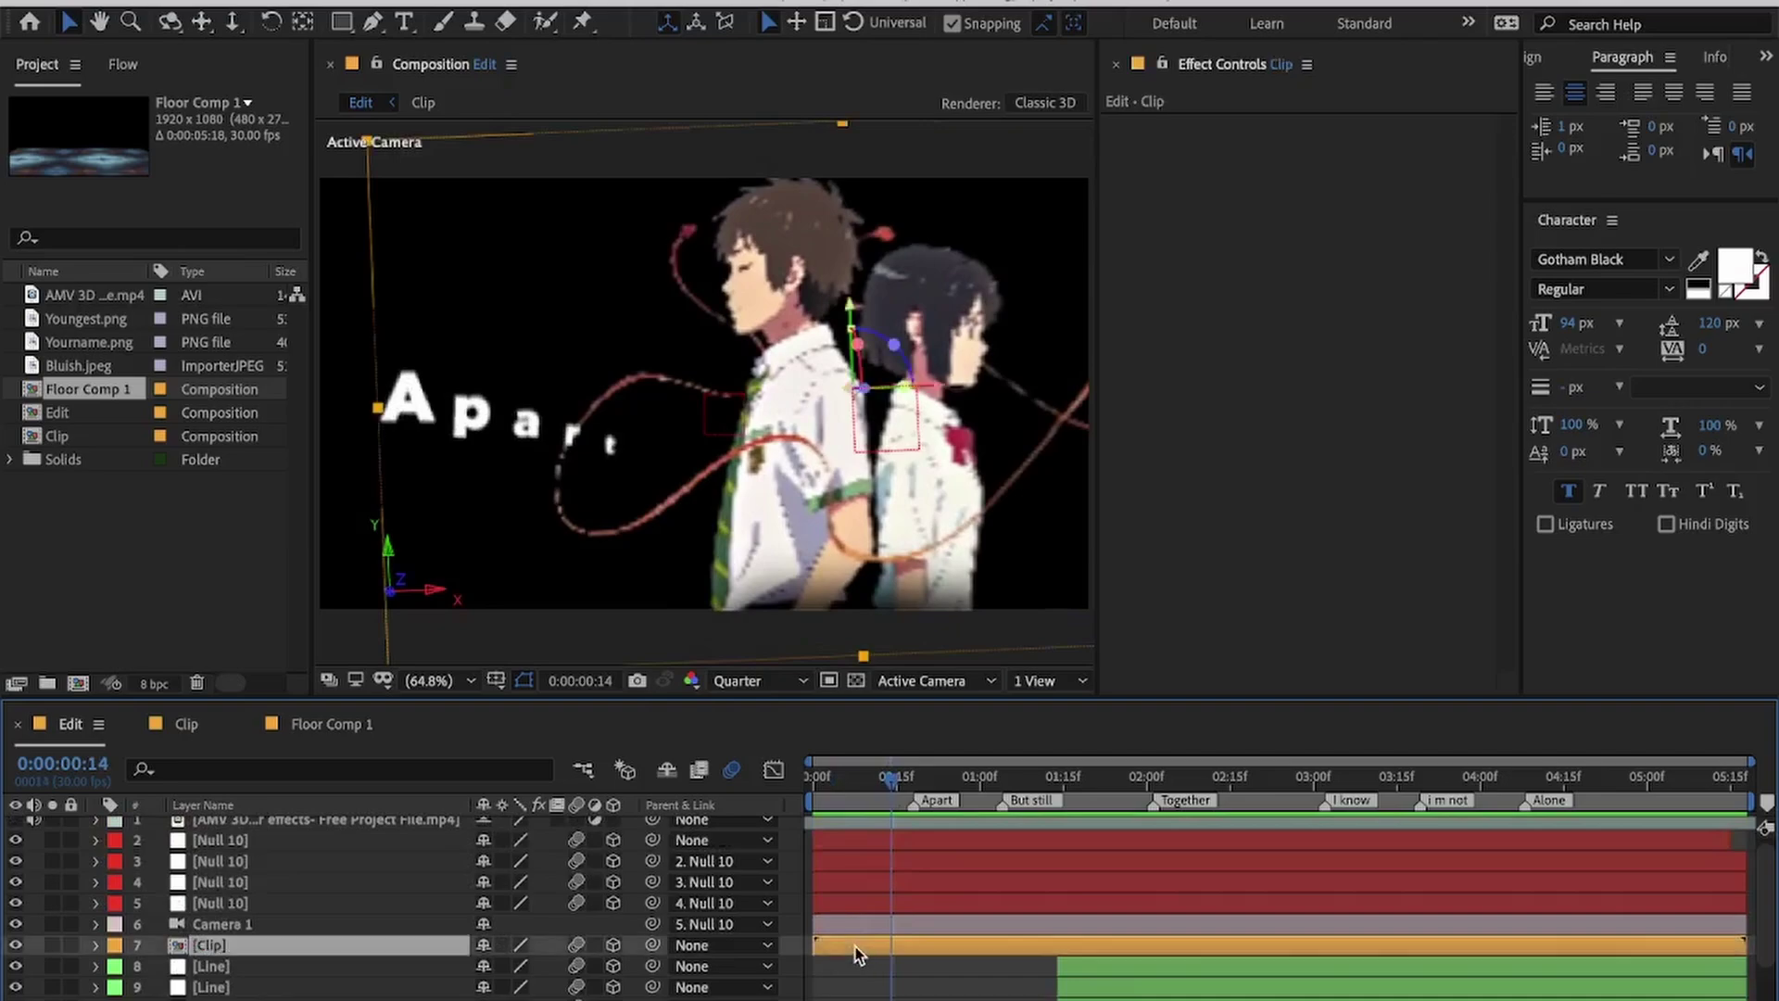
key("ctrl+d")
left_click(874, 965)
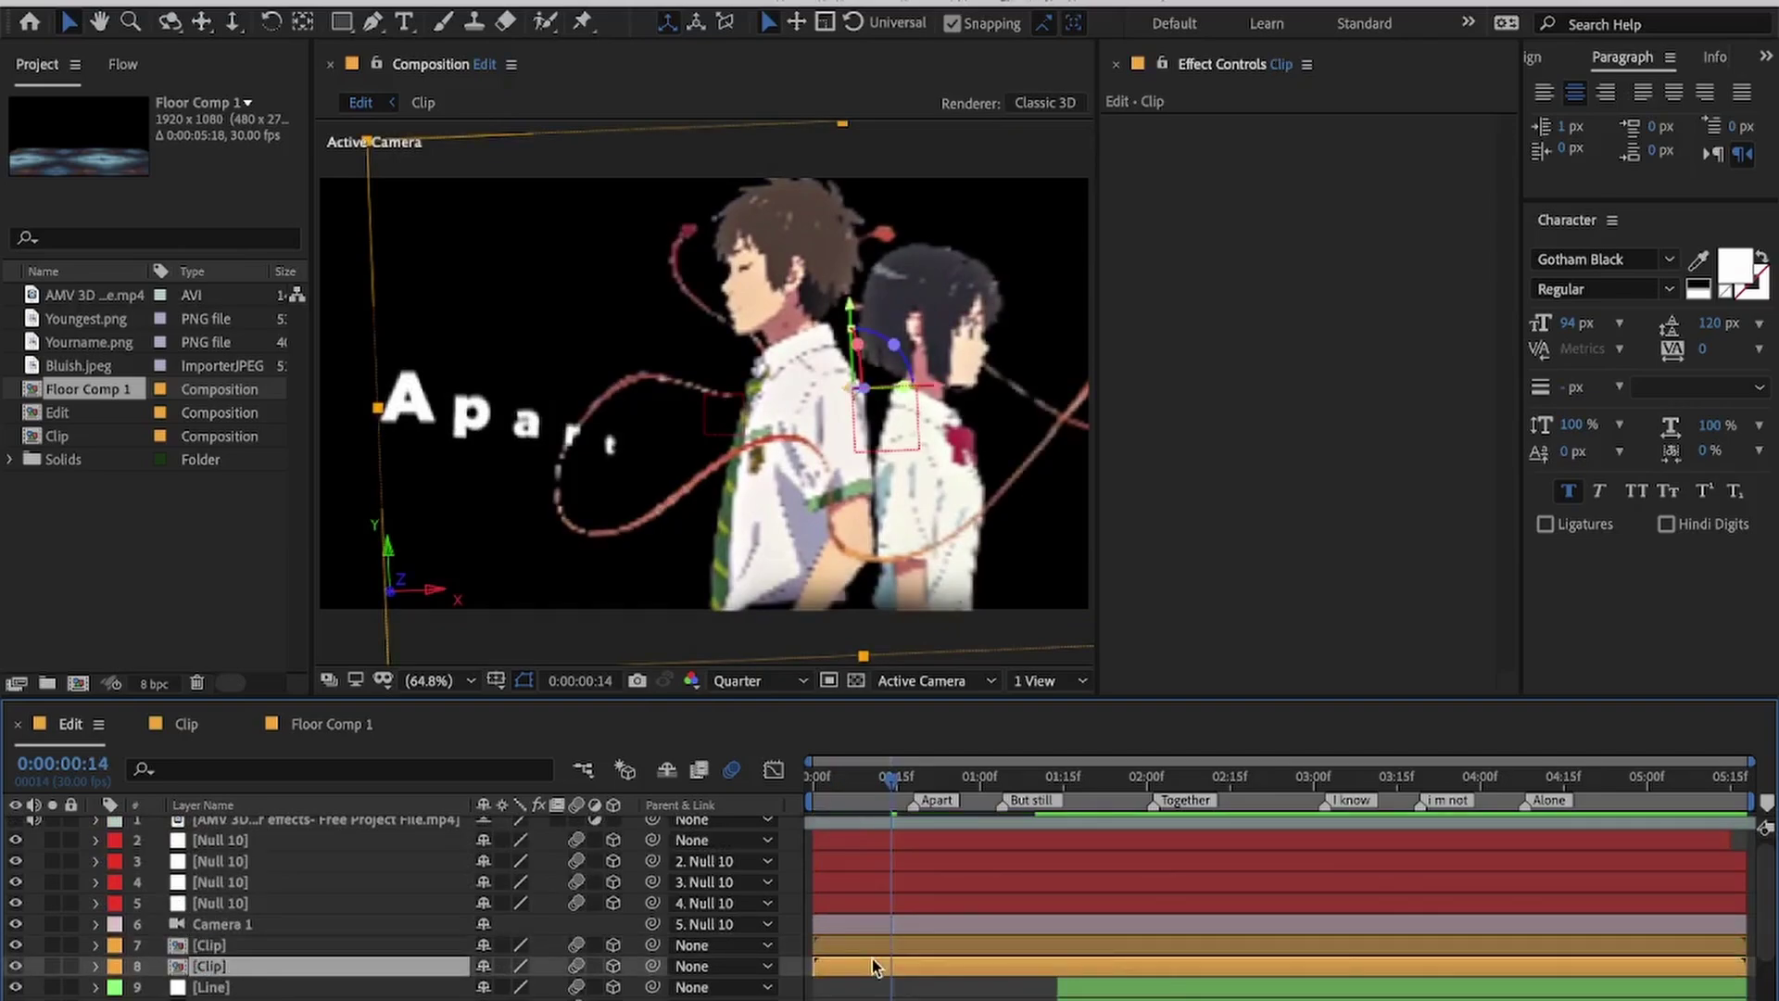
key("ctrl+space")
type("d")
key("Return")
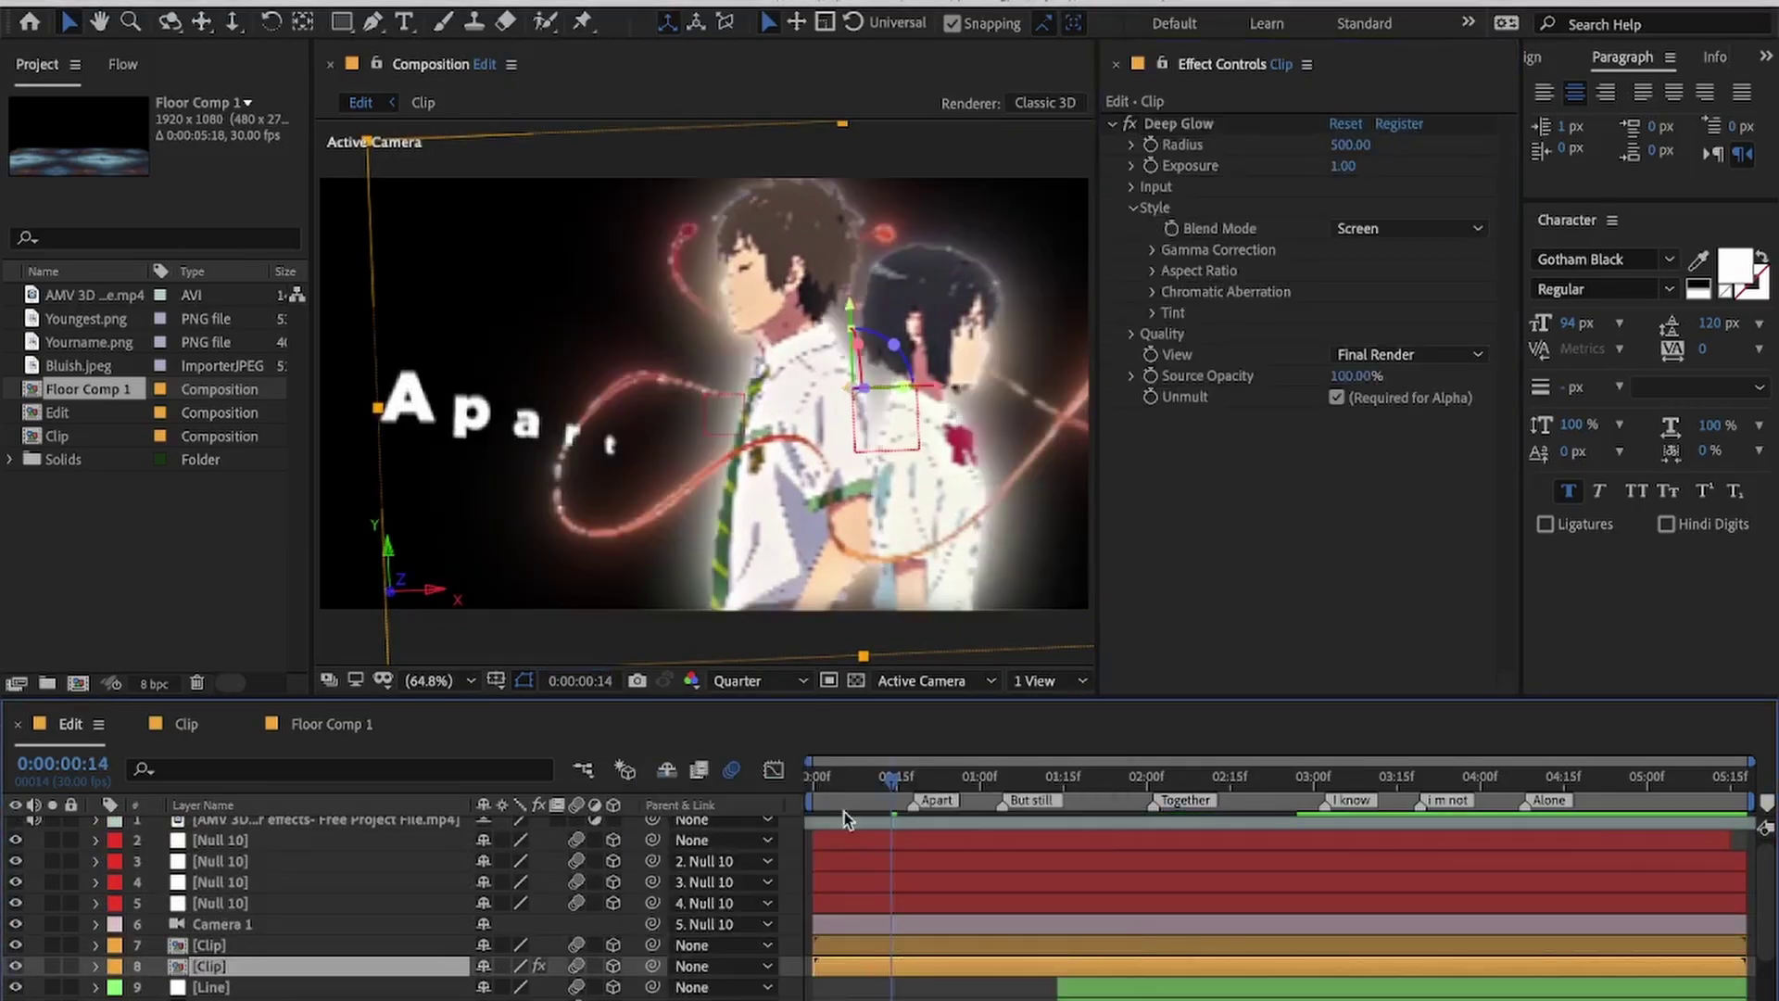
Step: Set the lower Clip layer's Deep Glow Exposure to 0.5 and Radius to 800, checking the frame at 0:00:00:19
left_click_drag(843, 812, 920, 980)
left_click(1342, 167)
type(".")
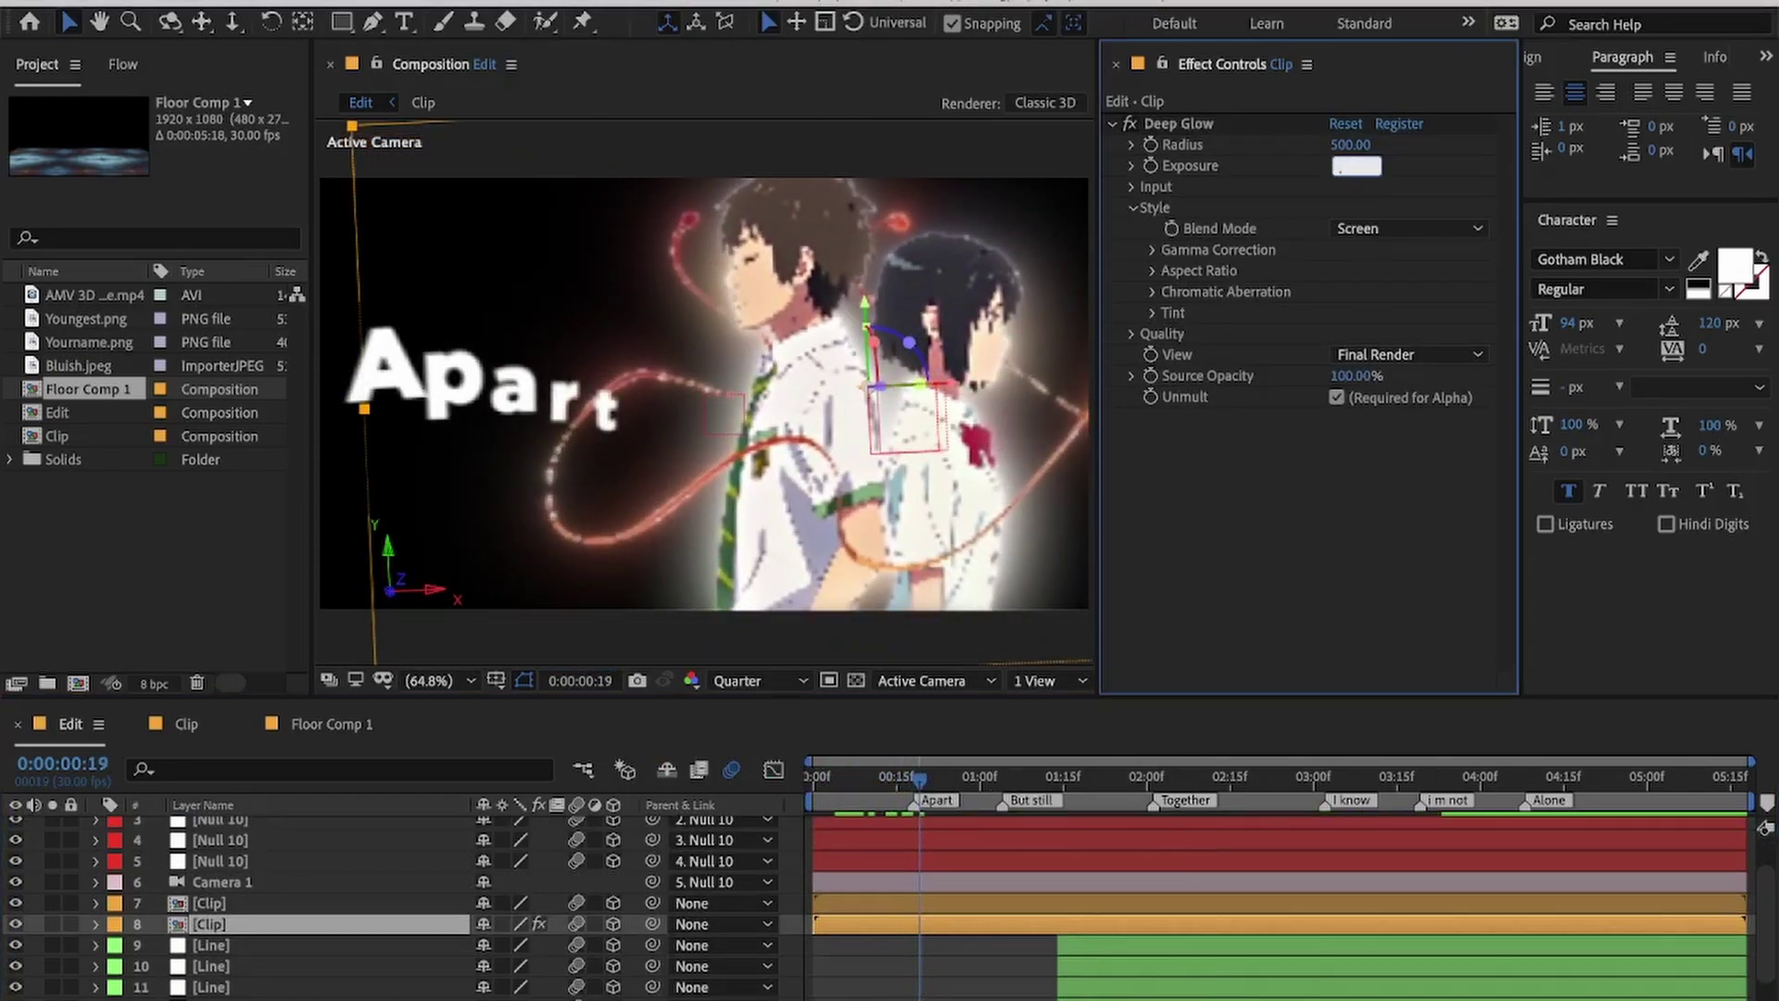
type("5")
key("Return")
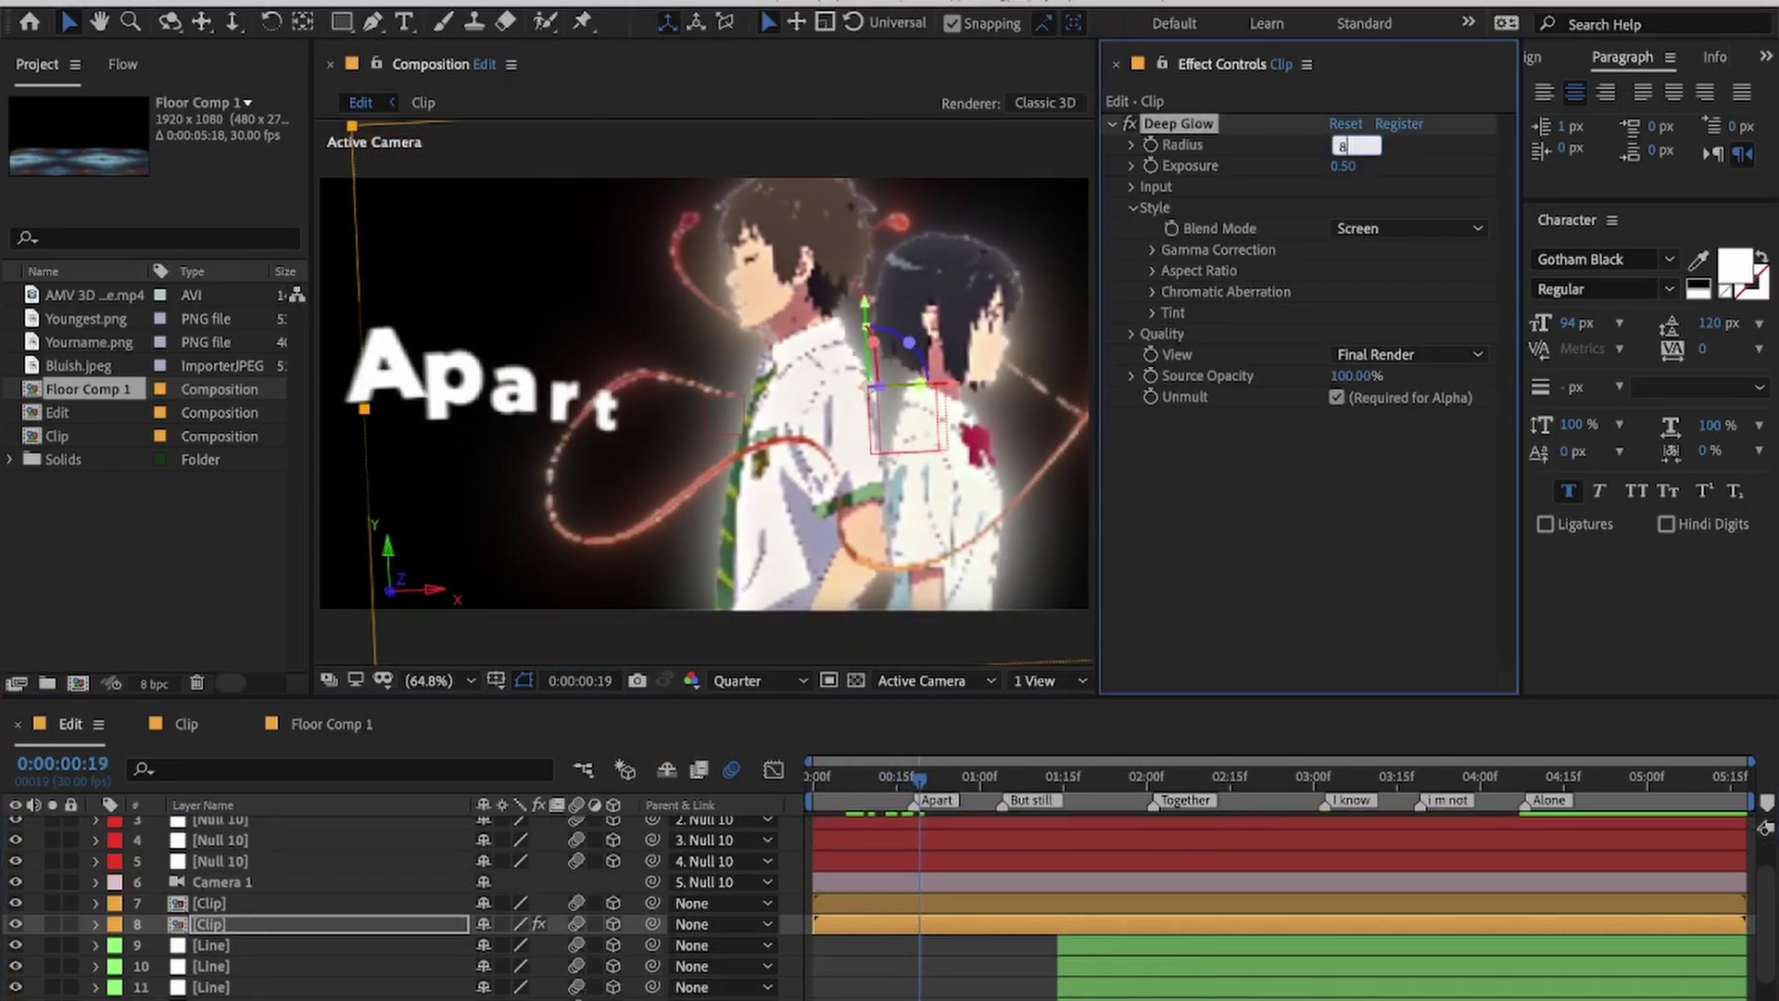
left_click(978, 987)
Step: Try the Deep Glow effect on the Apart text layer and remove it
scroll(974, 975, "down", 5)
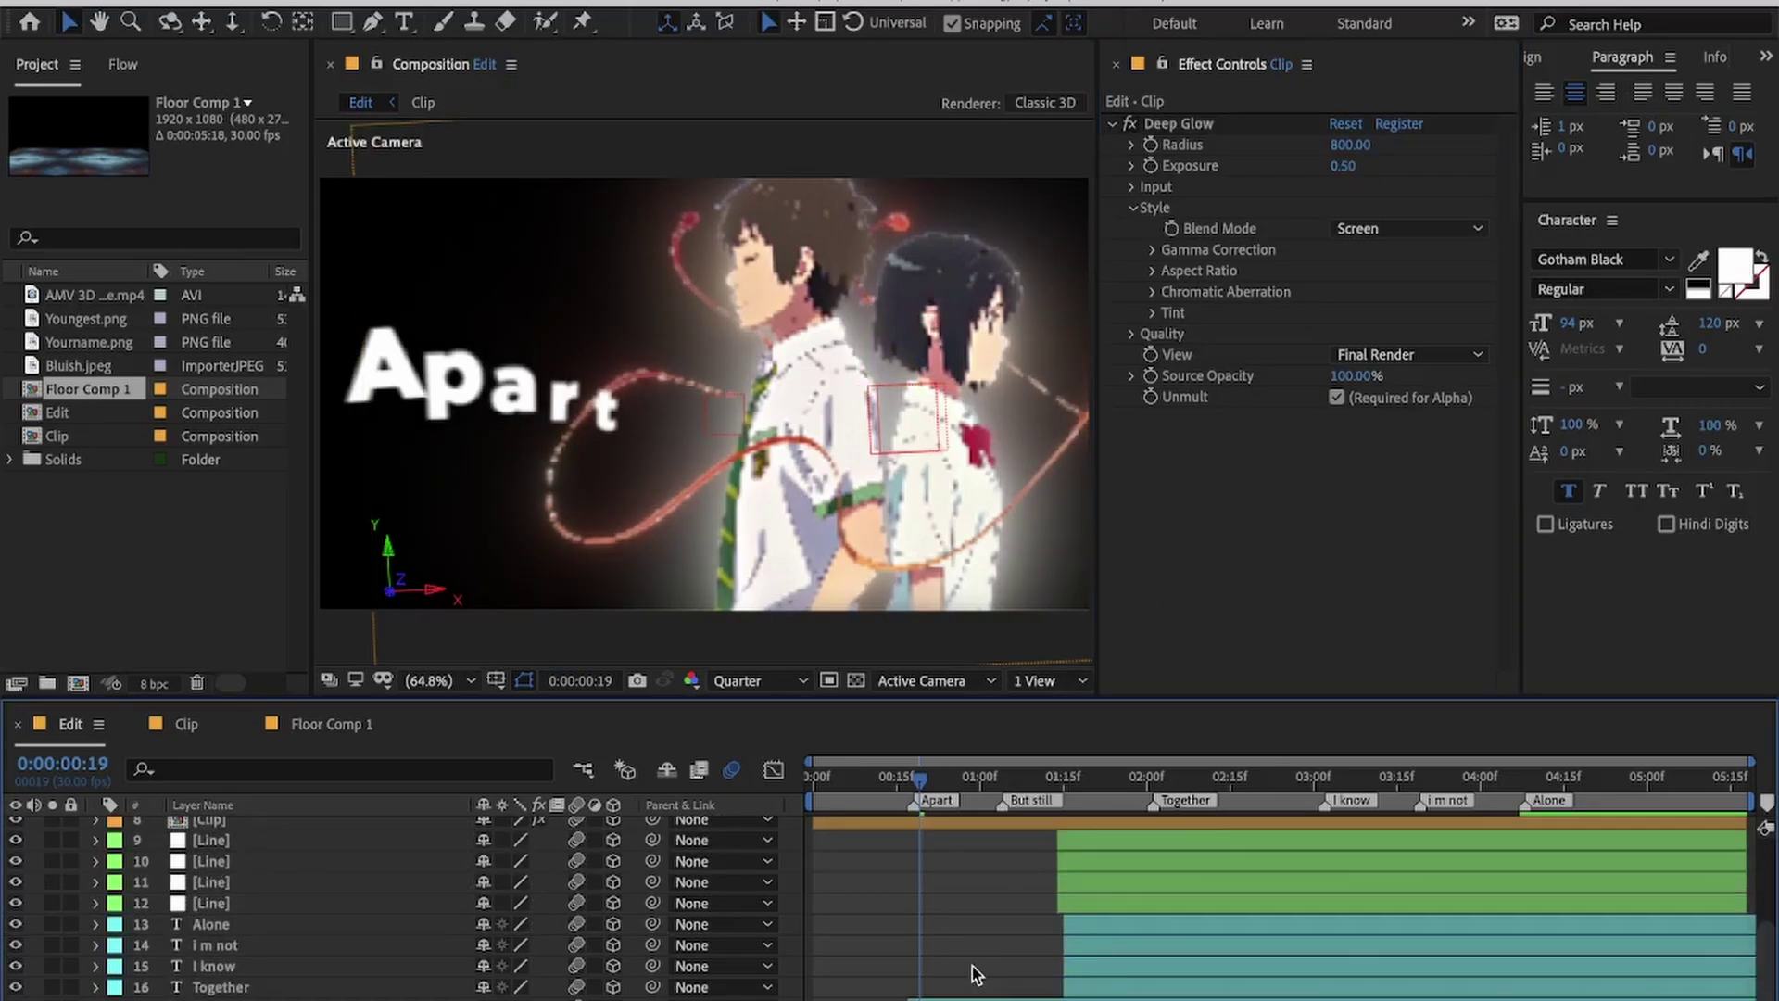
left_click(972, 999)
left_click(992, 999)
key("ctrl+space")
type("de")
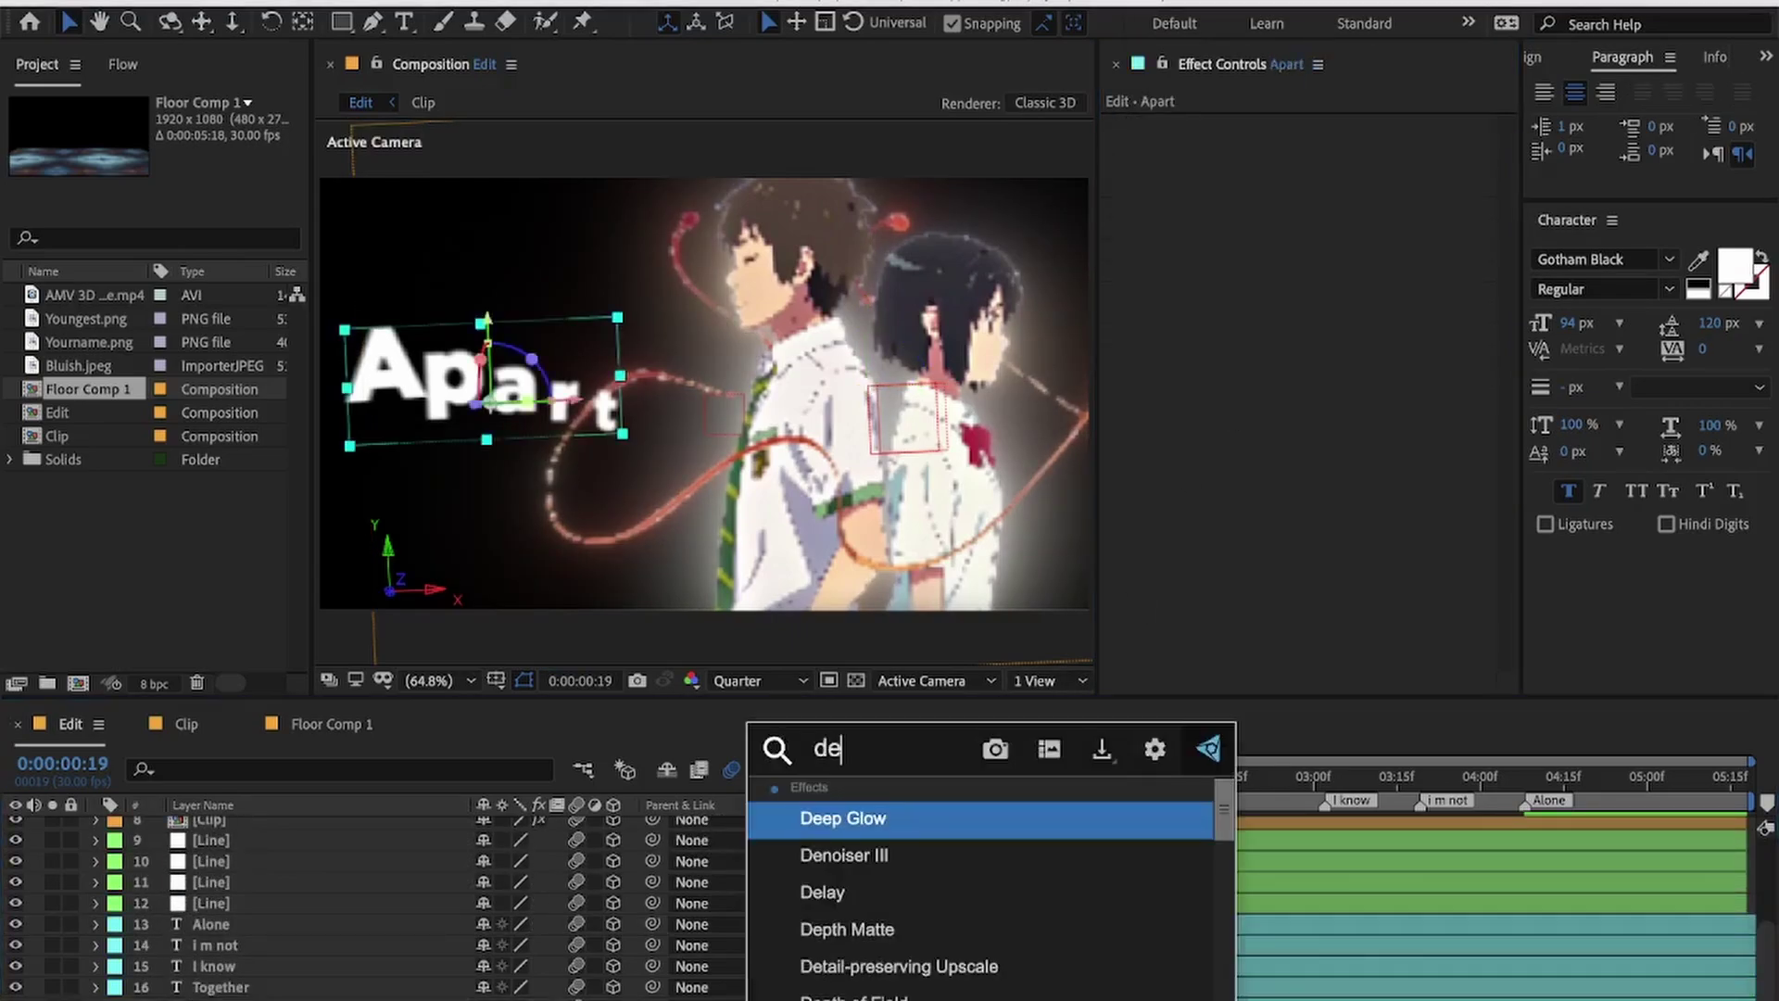
key("Return")
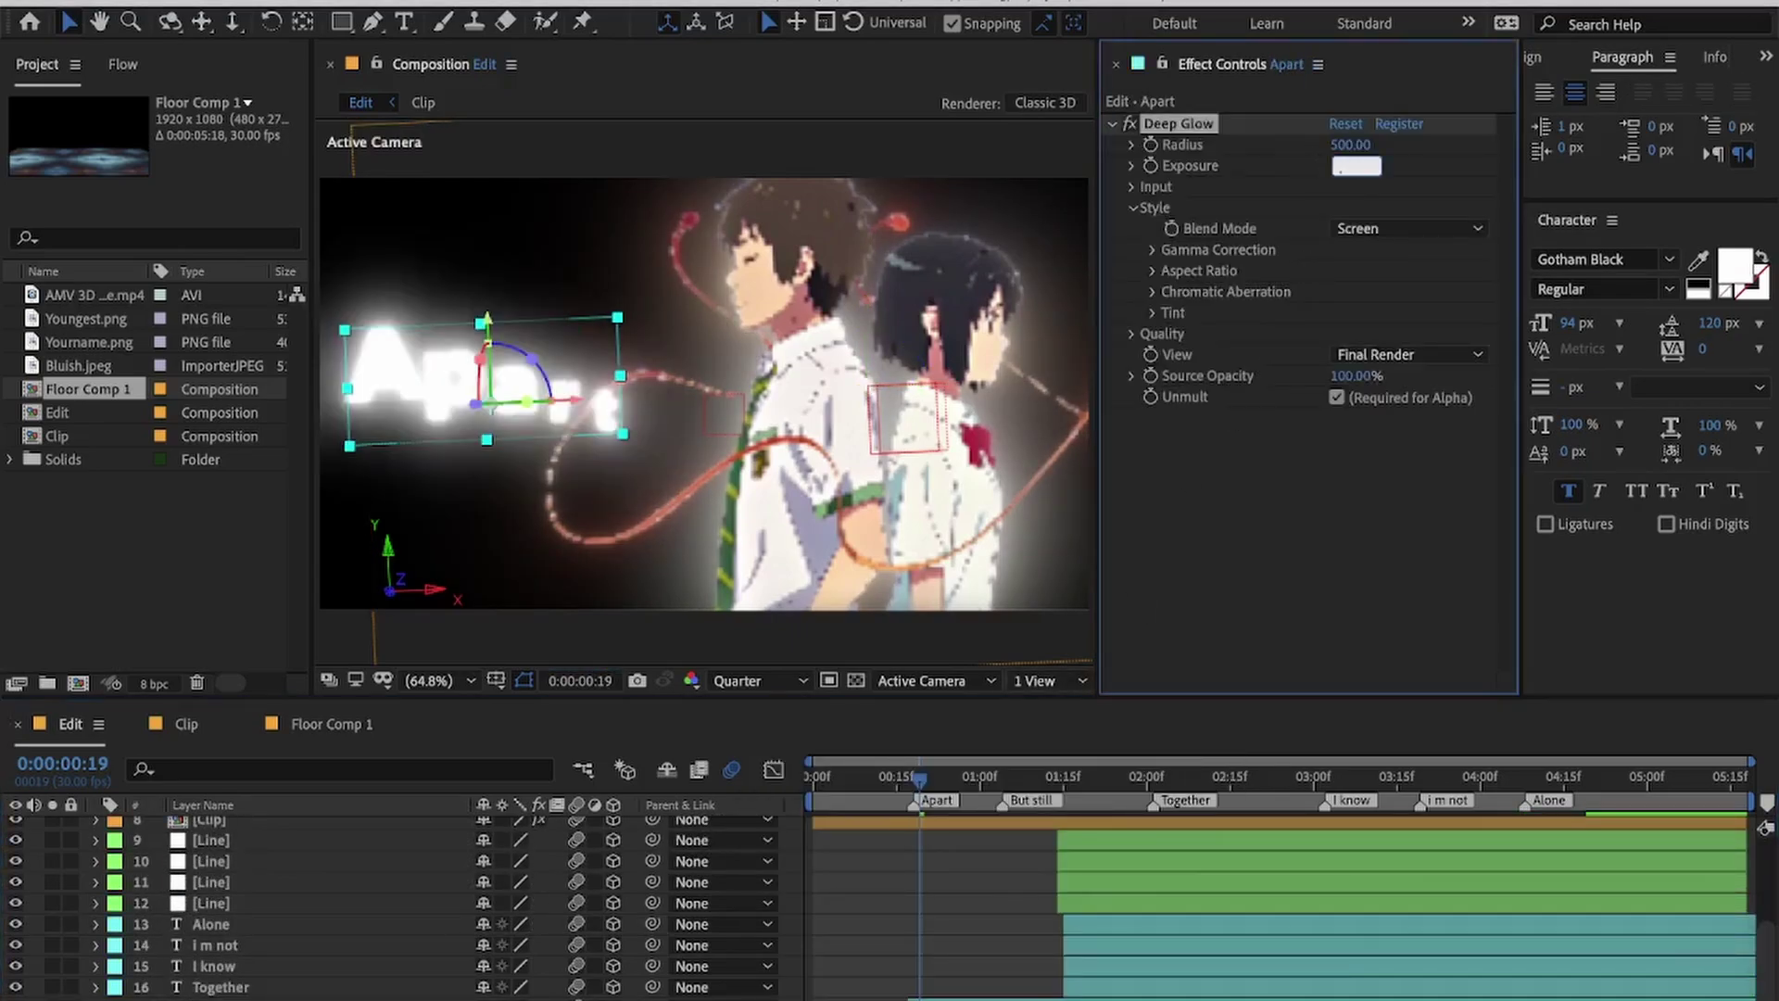
left_click(1366, 434)
key("Delete")
Step: Apply the S_DropShadow effect to the Apart text layer and collapse its settings
key("ctrl+space")
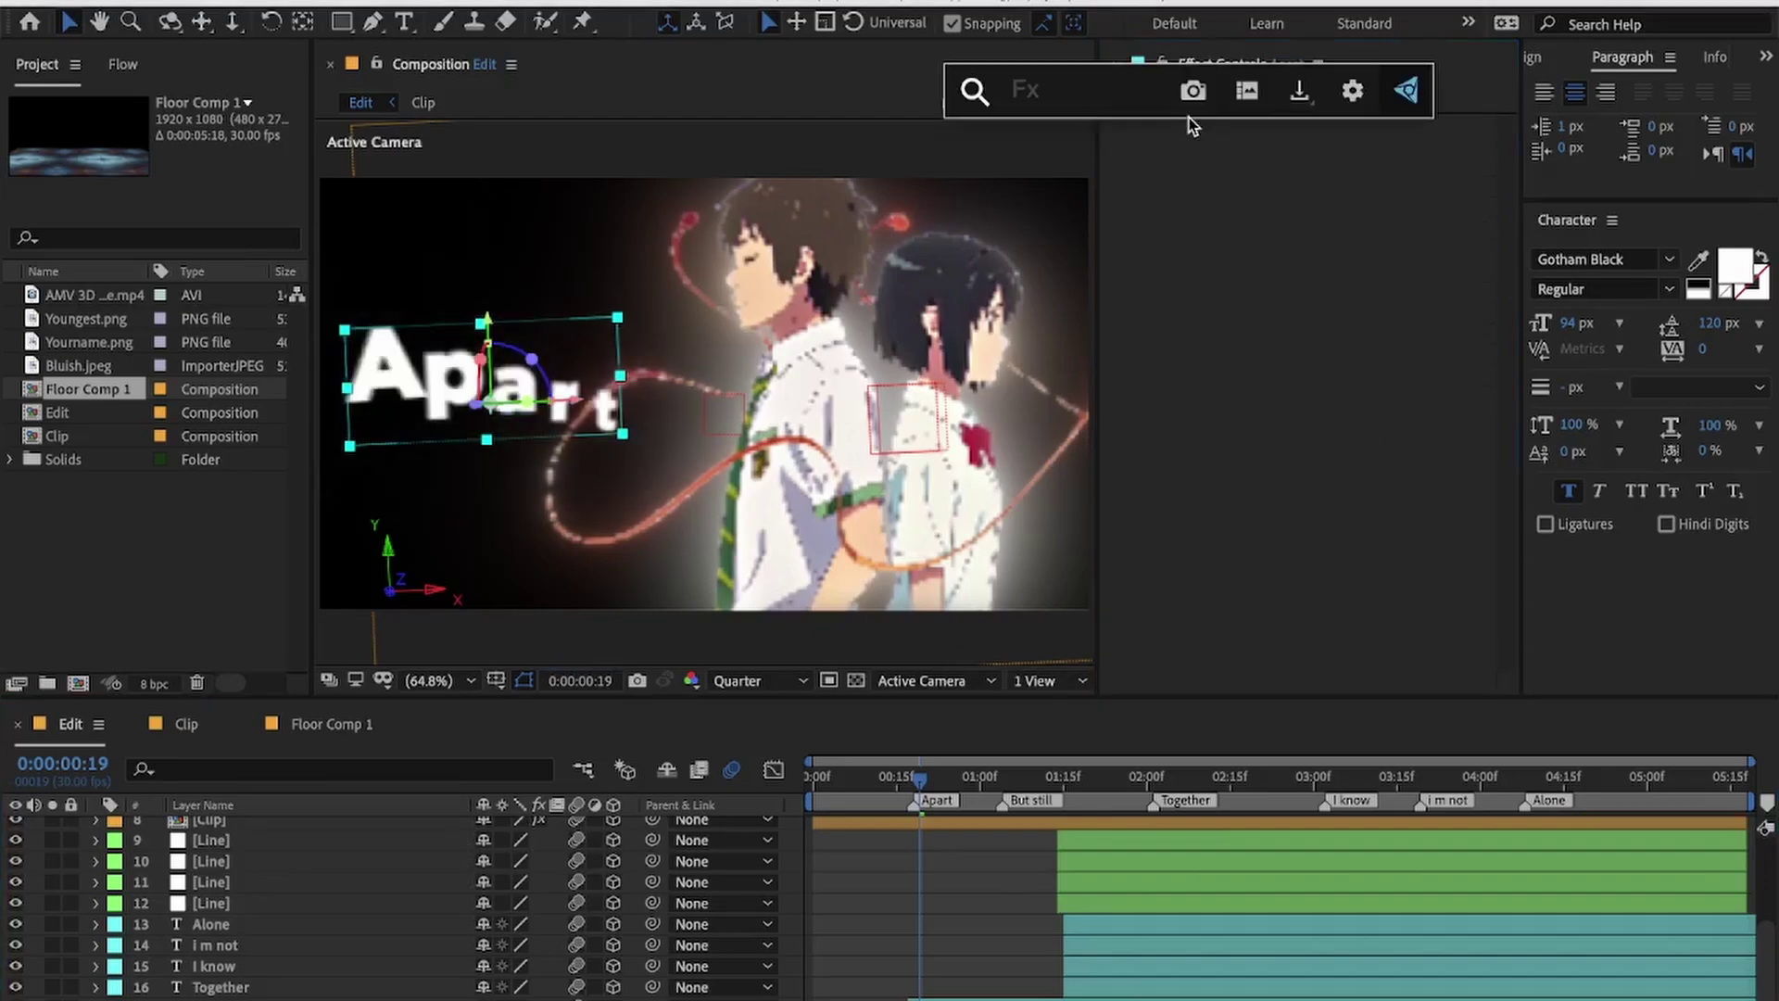
type("myd")
key("Return")
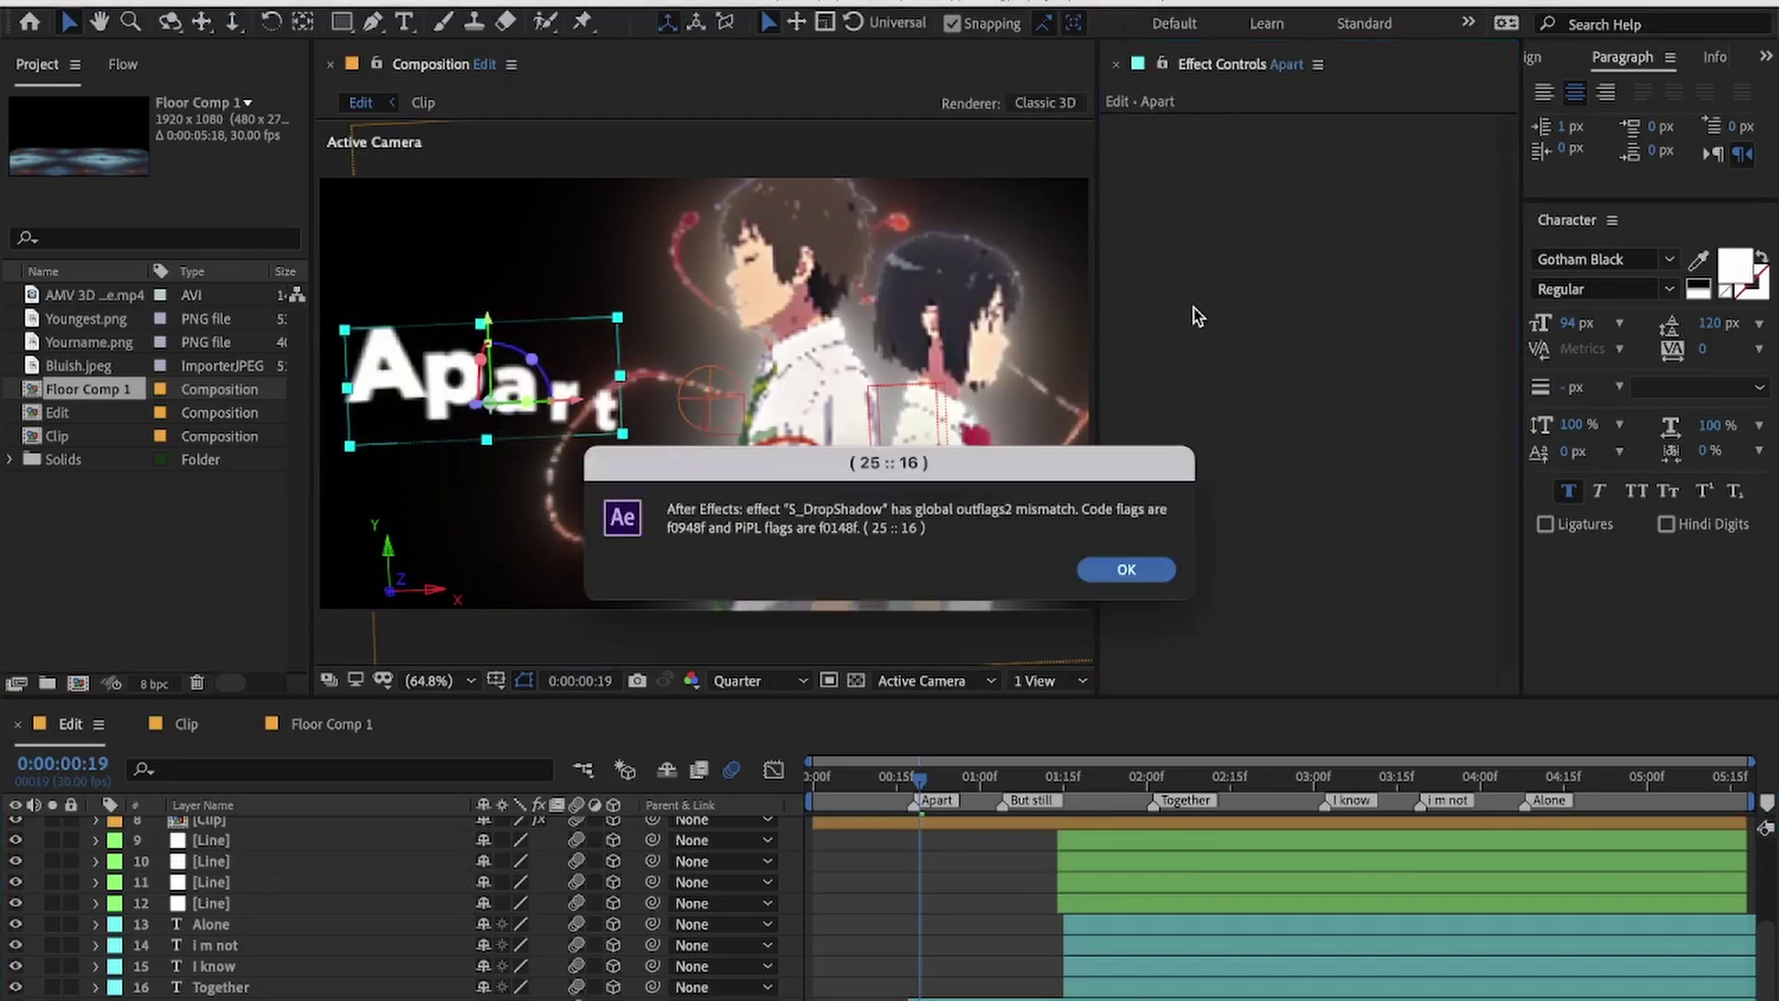
key("Return")
left_click(1113, 130)
left_click(1159, 259)
Step: Add Deep Glow below S_DropShadow on the Apart text layer, set its Exposure to 0.5, and collapse its settings
key("ctrl+space")
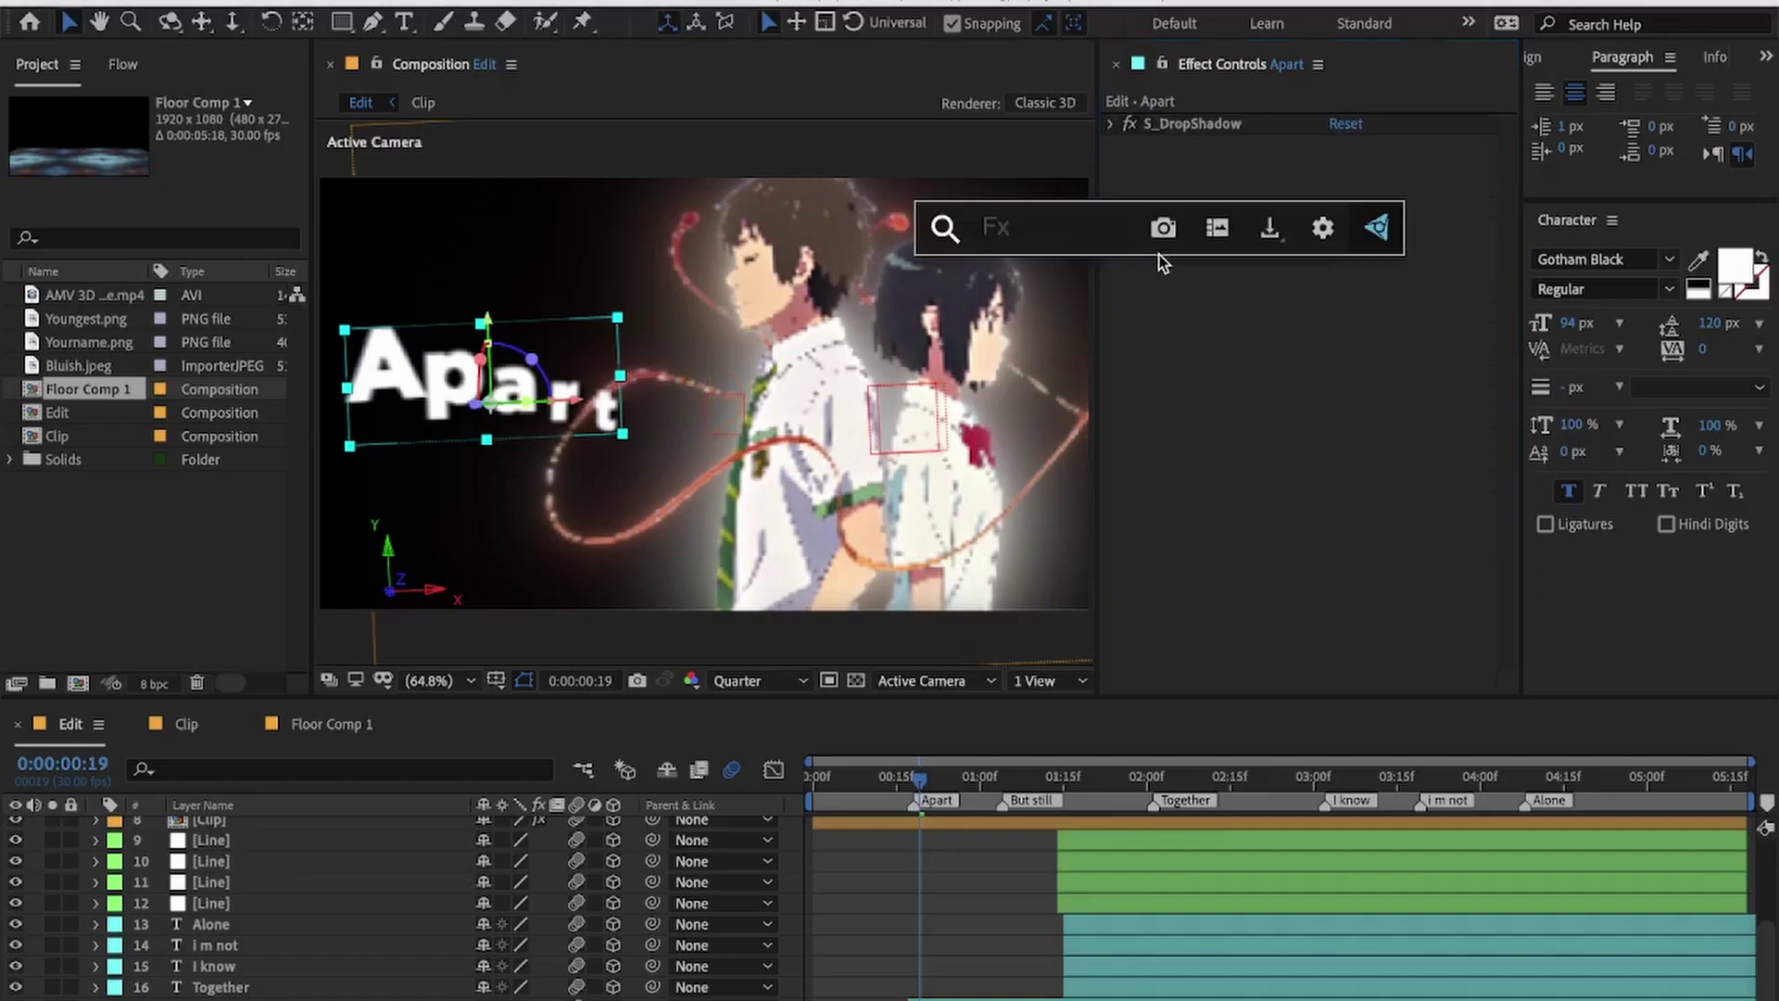
type("deep")
key("Return")
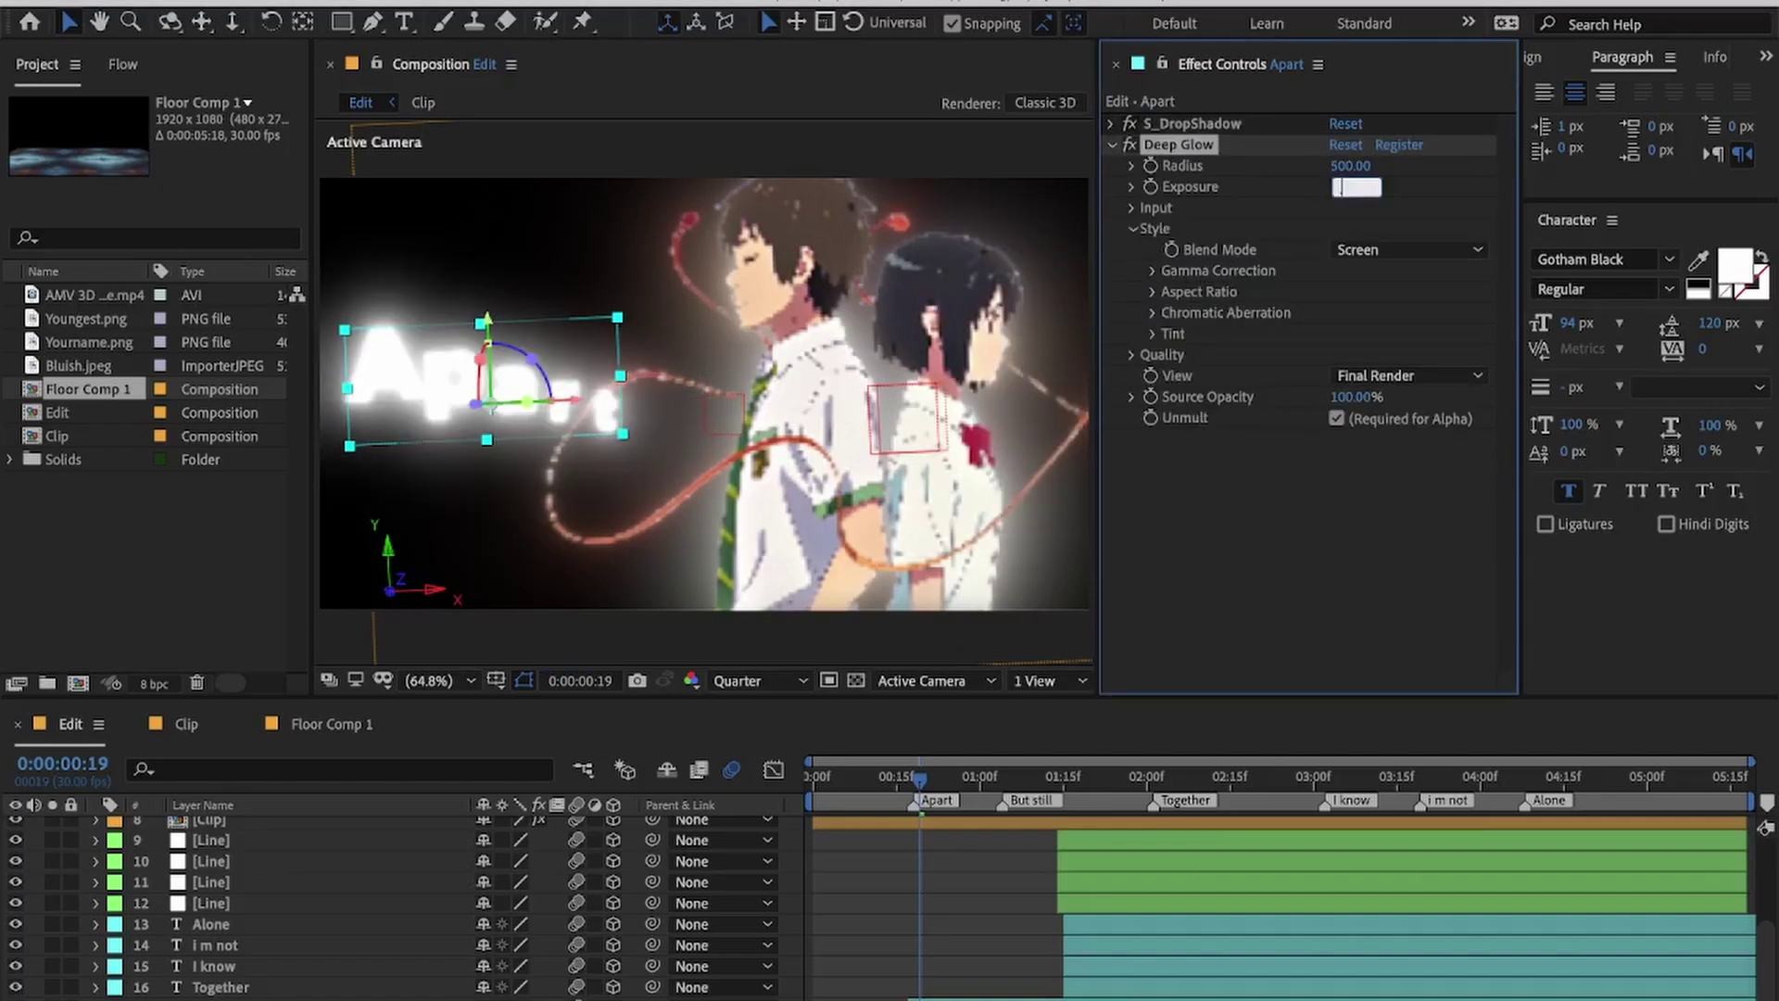
key("Return")
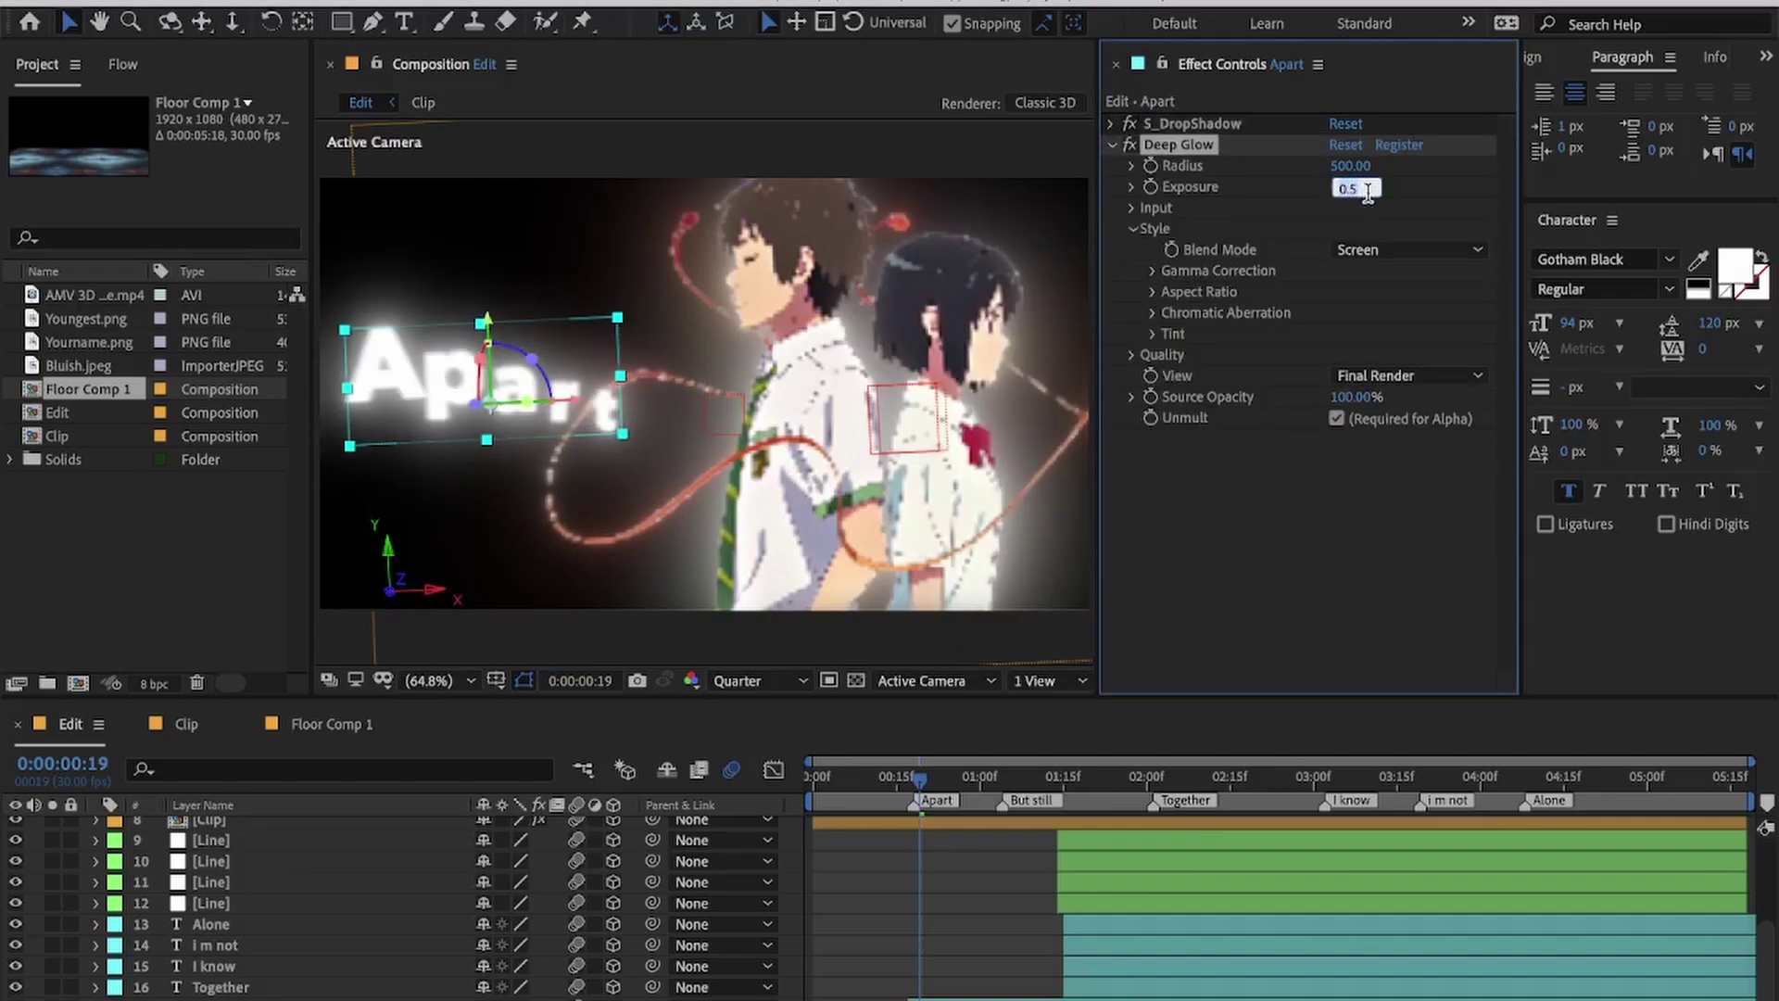
key("Return")
left_click(1111, 146)
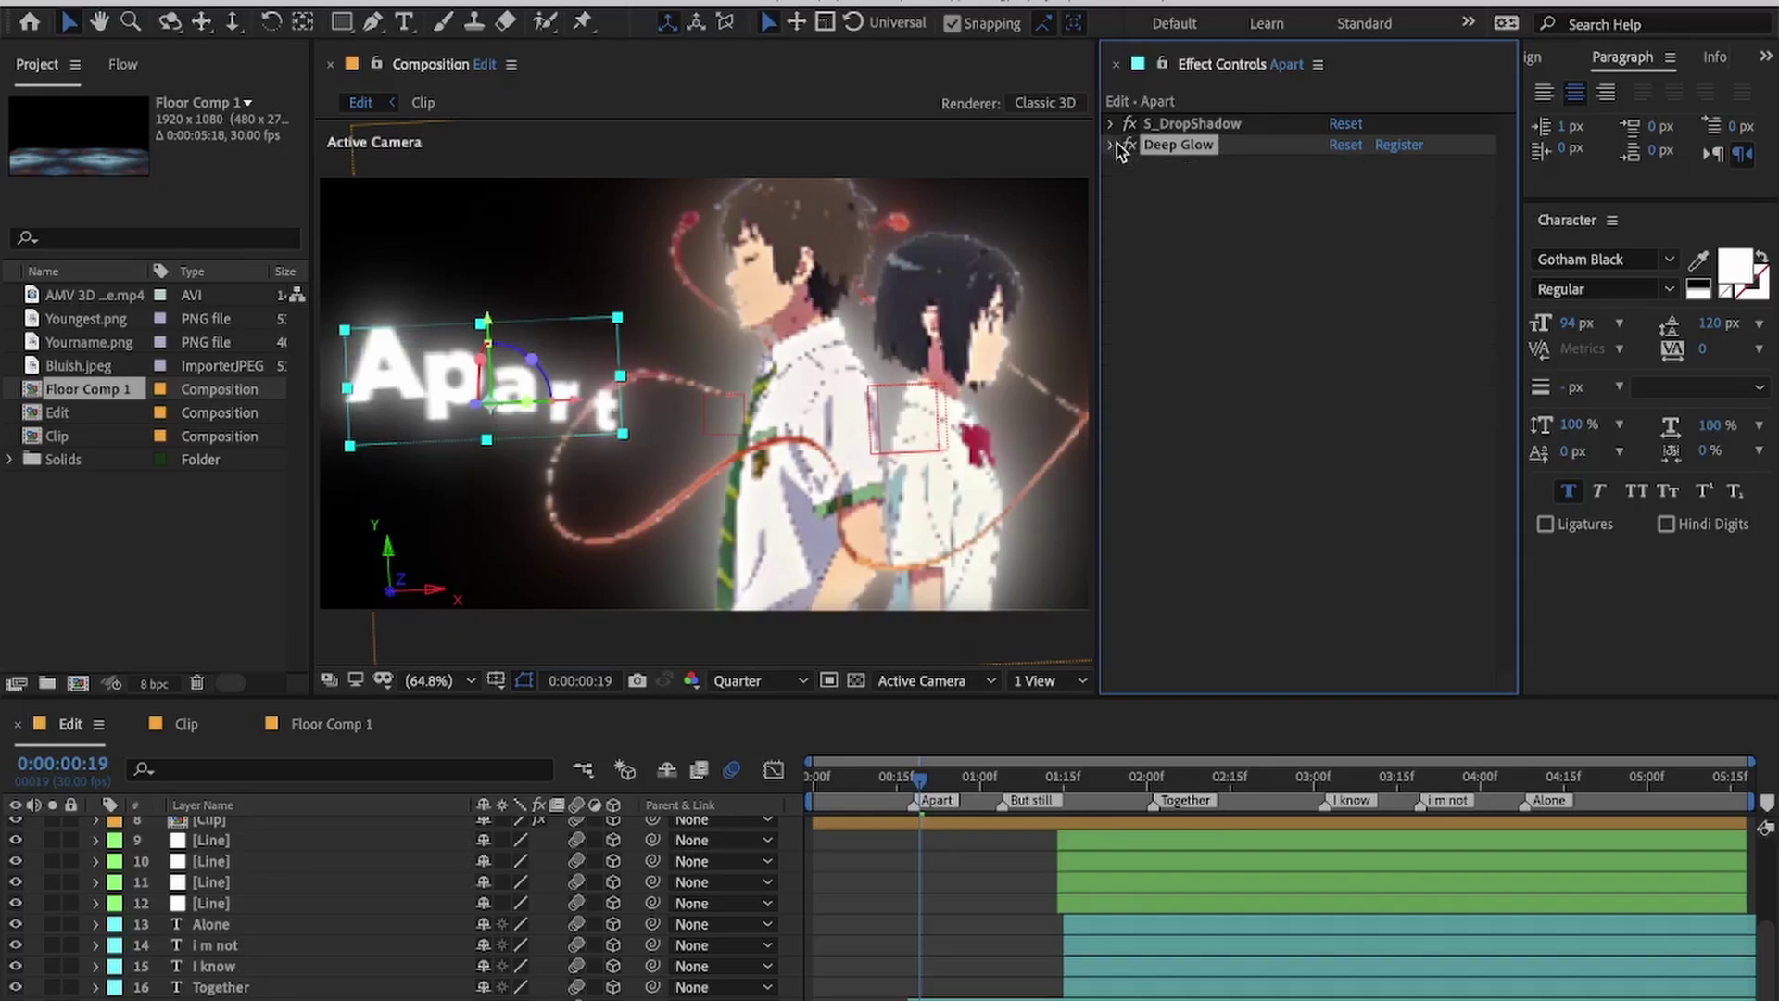
key("ctrl+space")
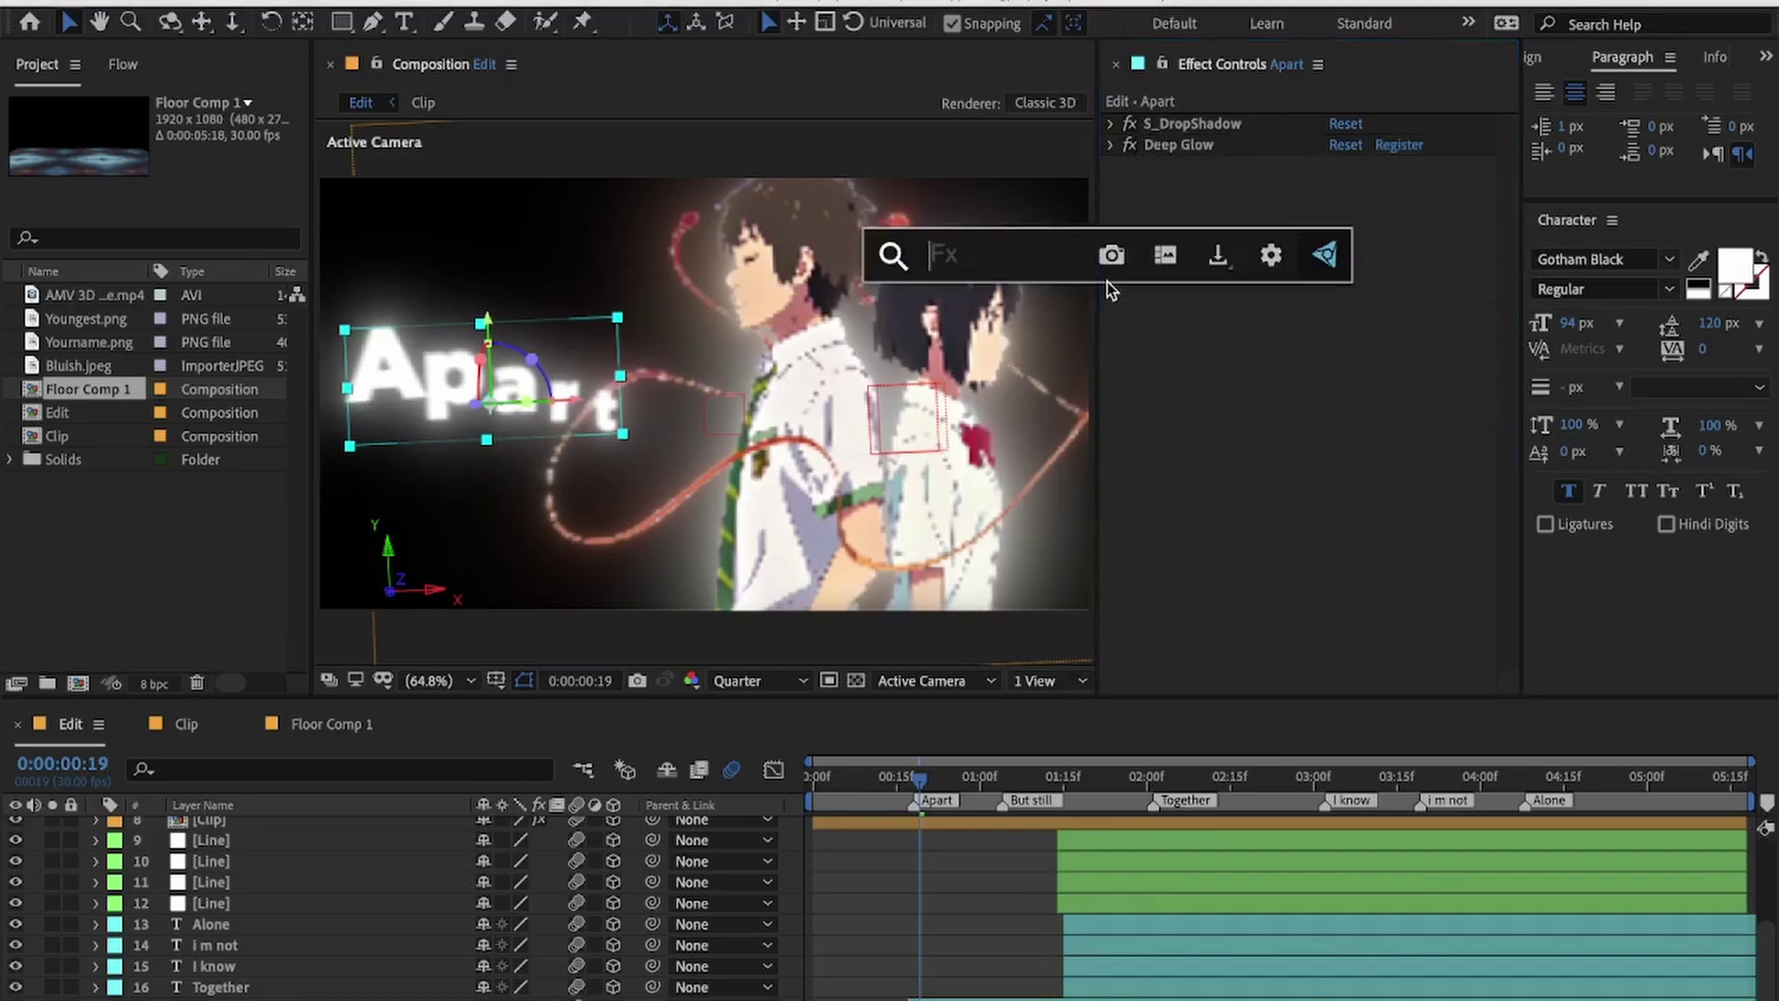
type("shi")
key("Return")
key("Delete")
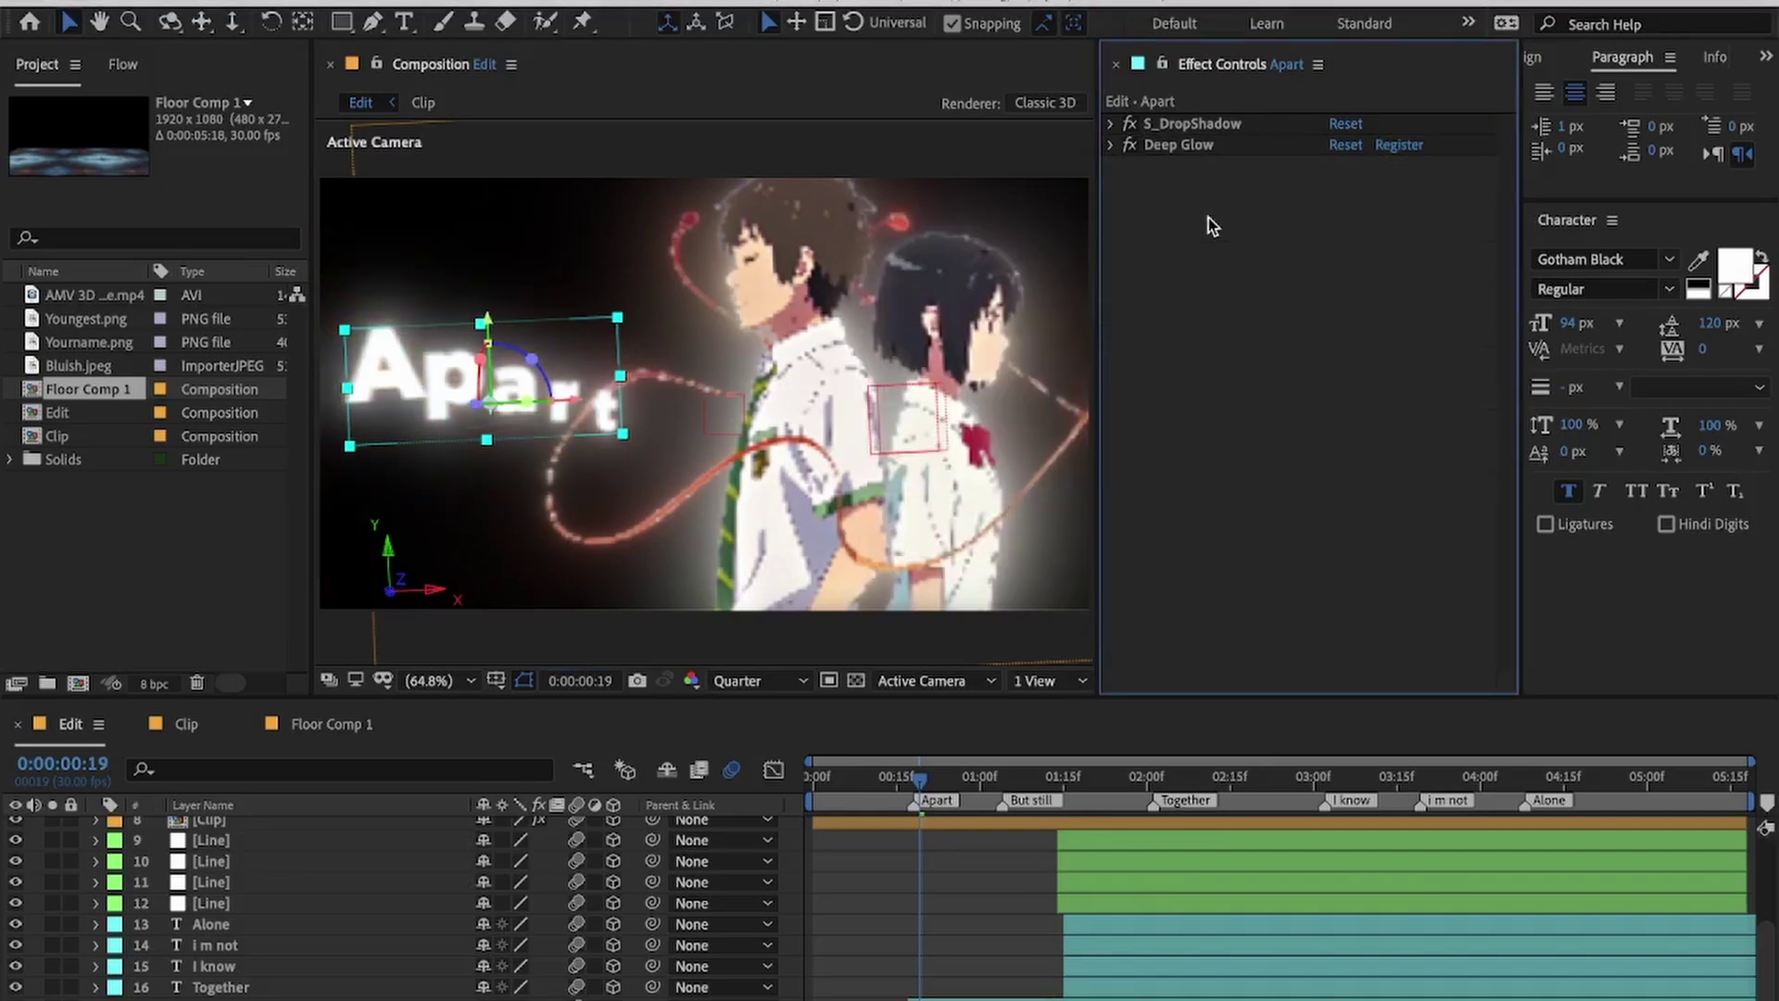
Step: Copy the S_DropShadow and Deep Glow effects from the Apart text layer onto the other text layers, But still through Alone
key("ctrl+a")
left_click(1108, 999)
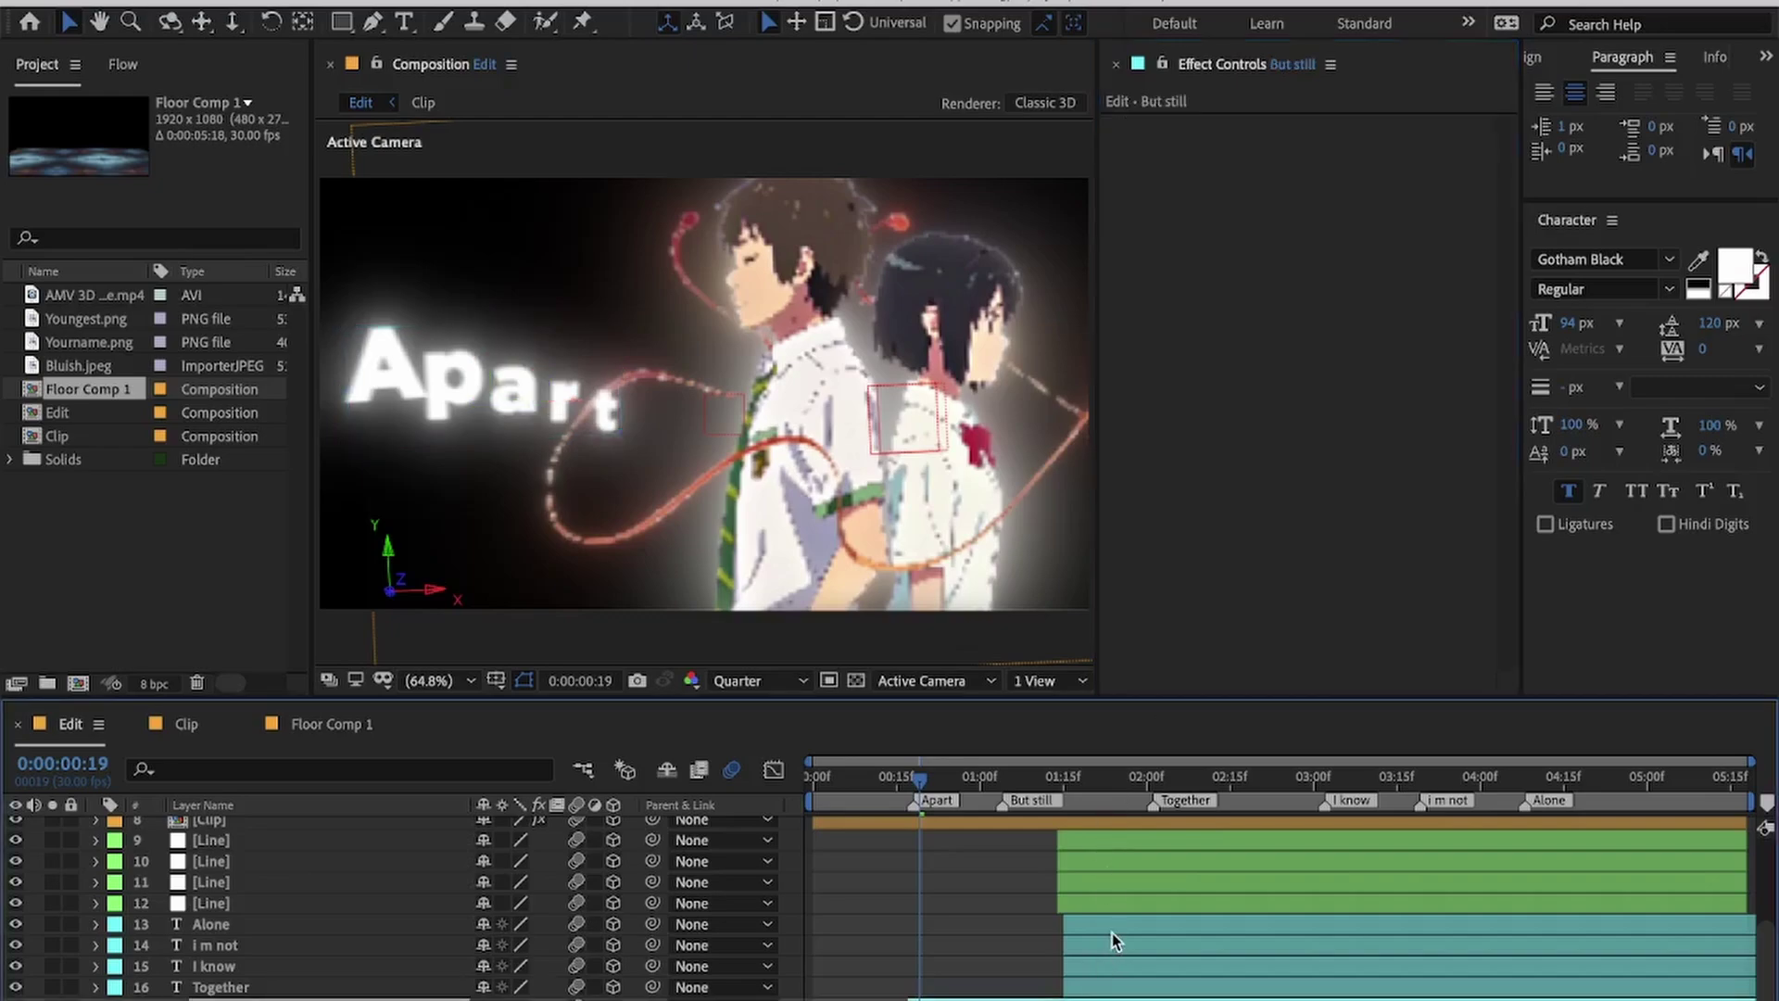
left_click(1111, 932, "shift")
key("super+v")
left_click(969, 958)
left_click(939, 993)
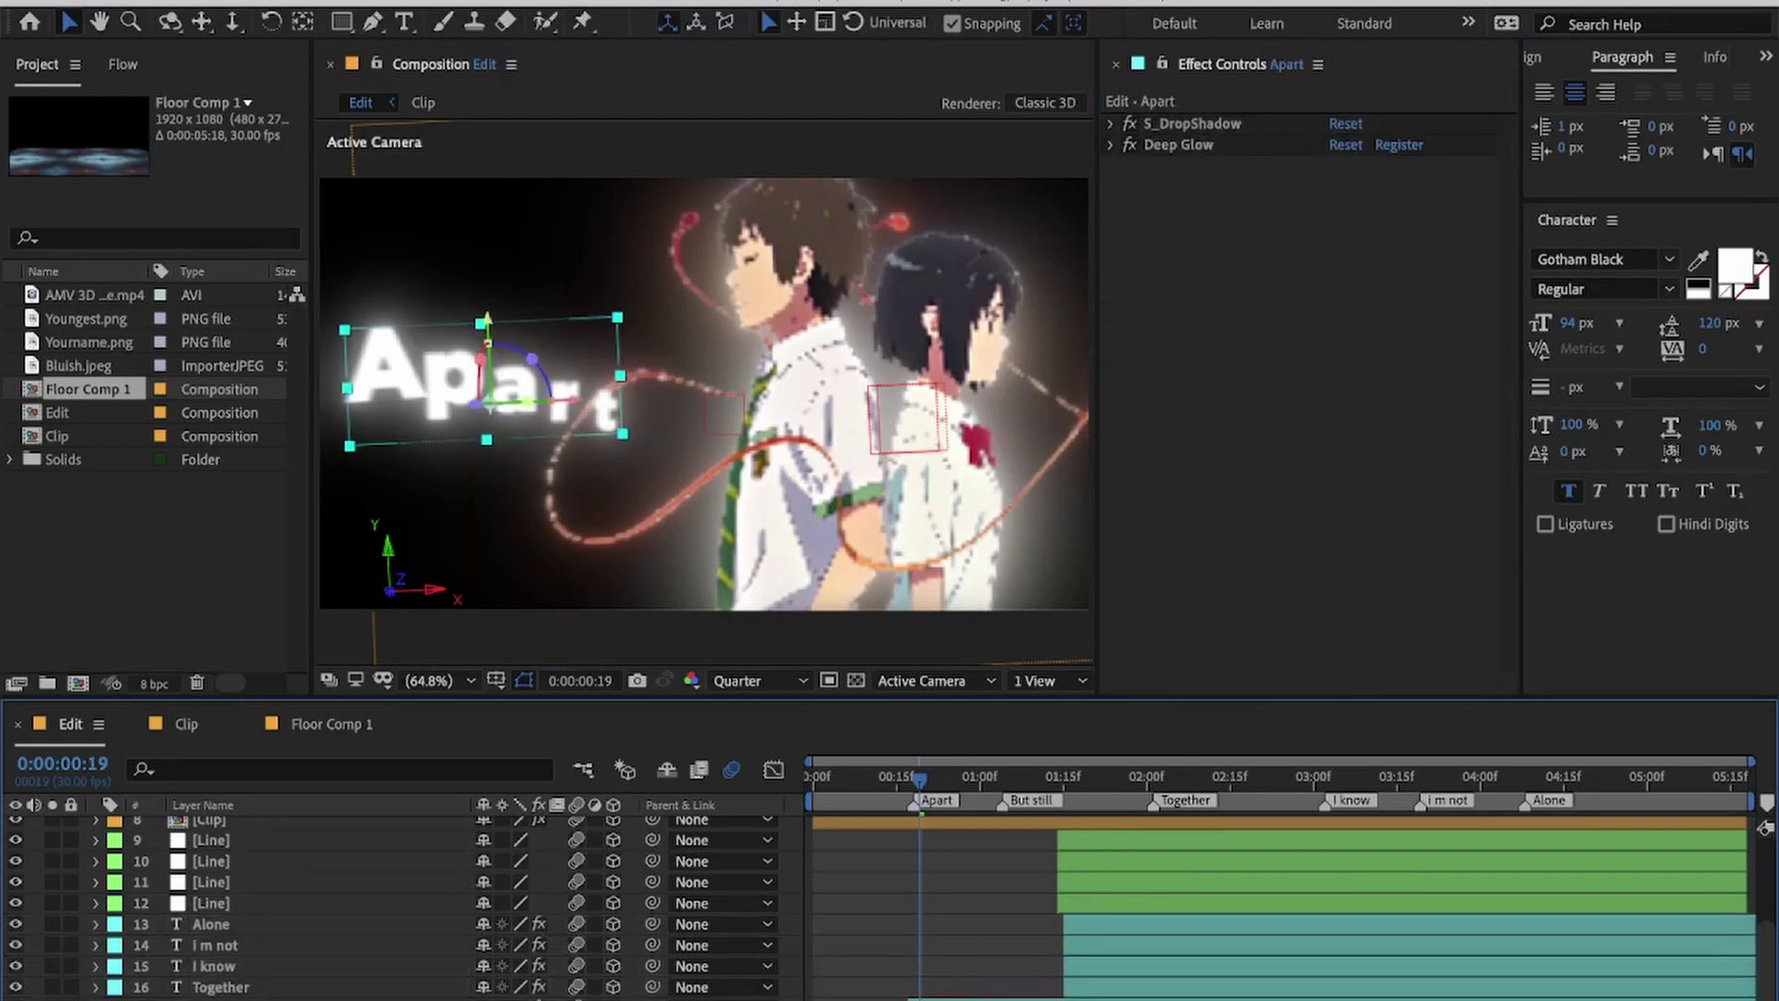
Step: Create a 1920 x 1080 px solid coloured 000000 and place it beneath the Apart text layer
key("ctrl+y")
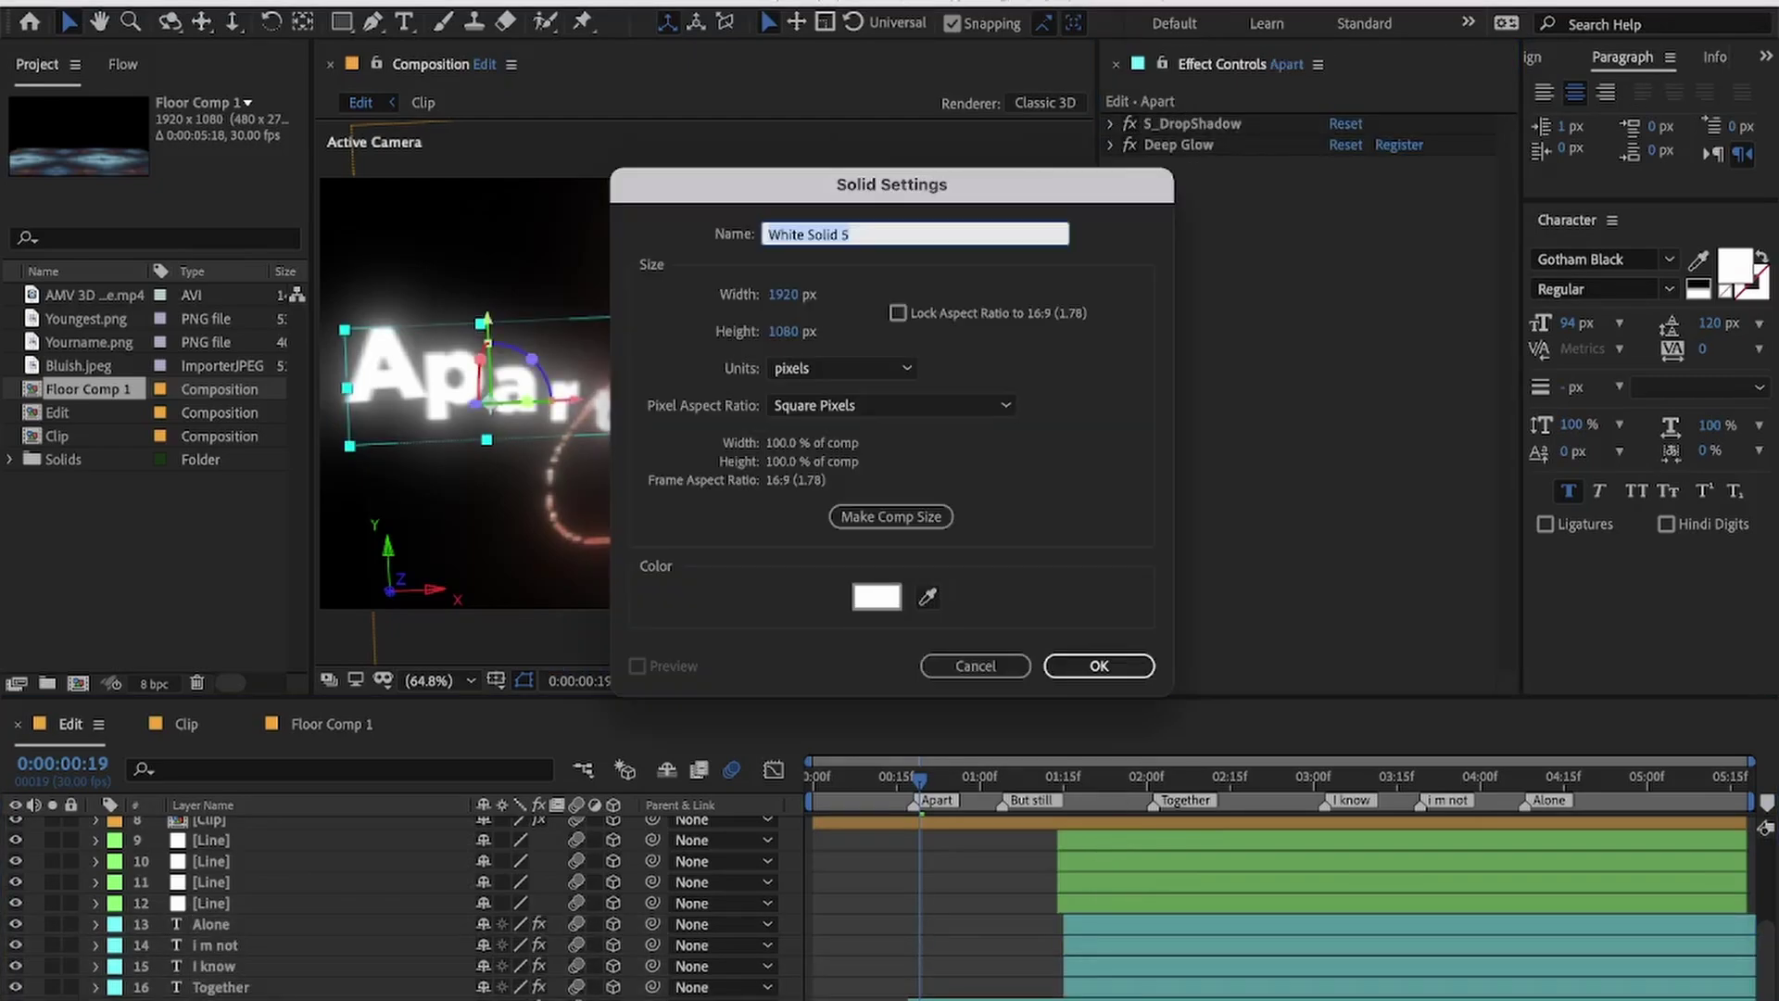
left_click(874, 596)
type("000000")
left_click(1637, 448)
left_click(1099, 666)
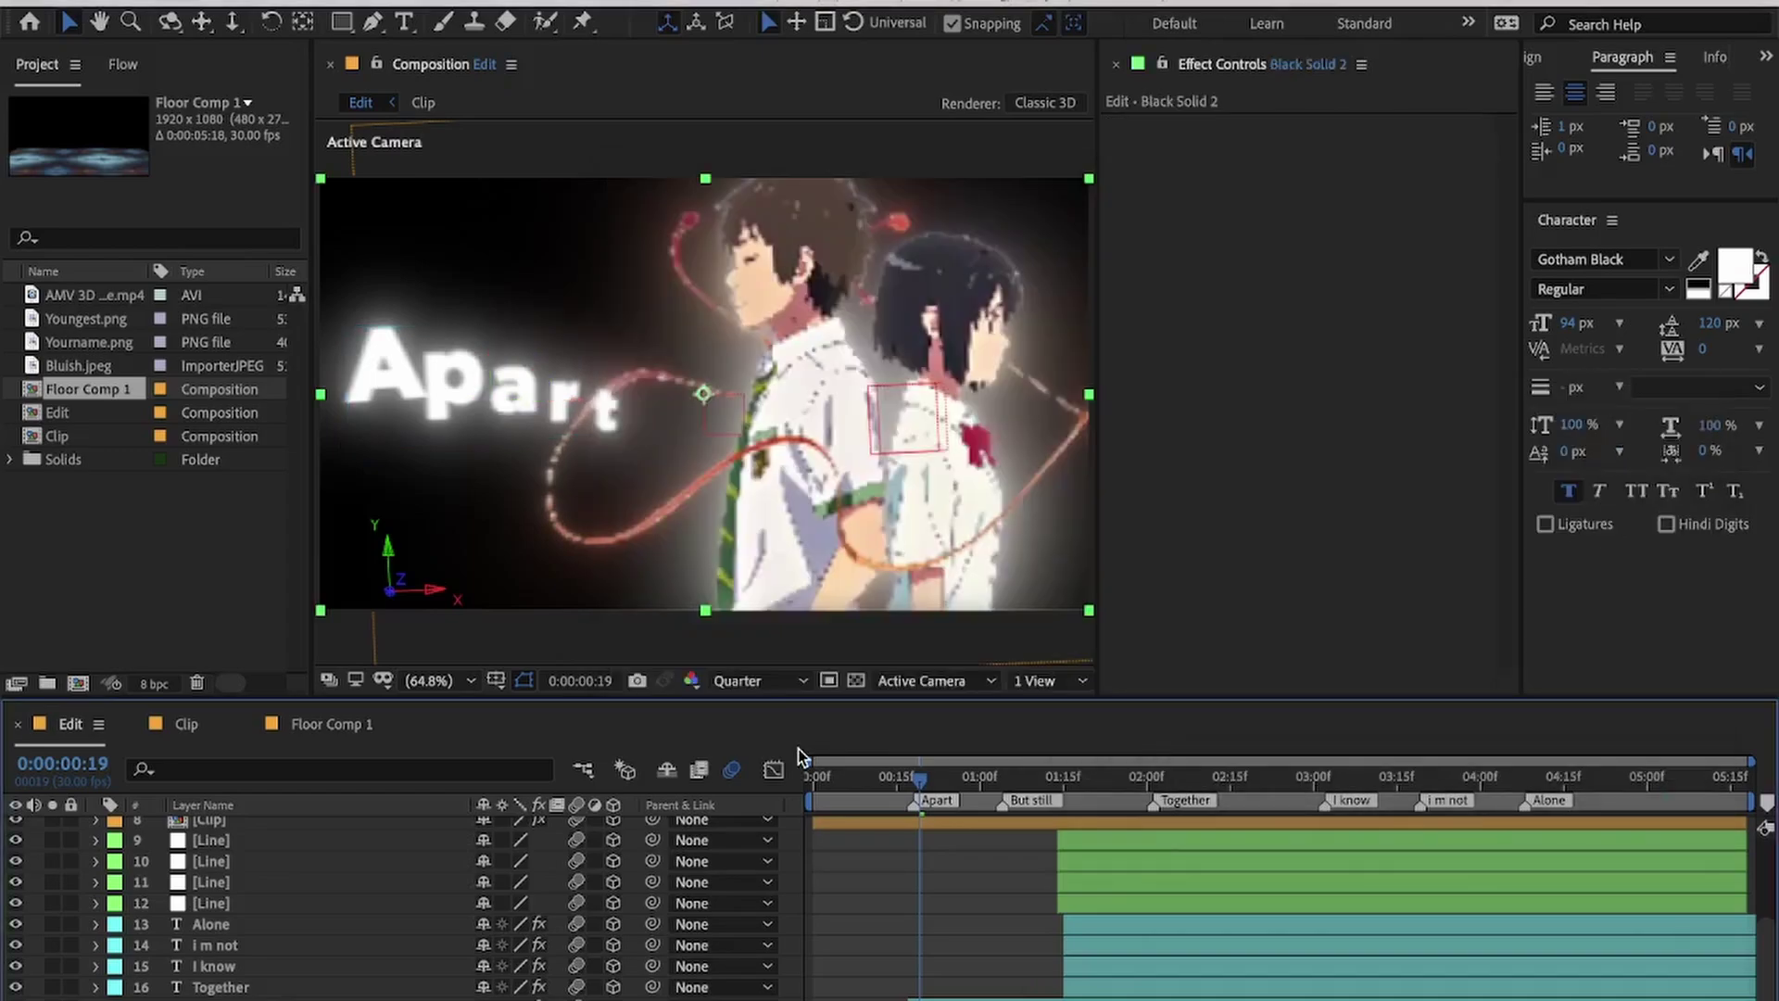
scroll(885, 975, "down", 1)
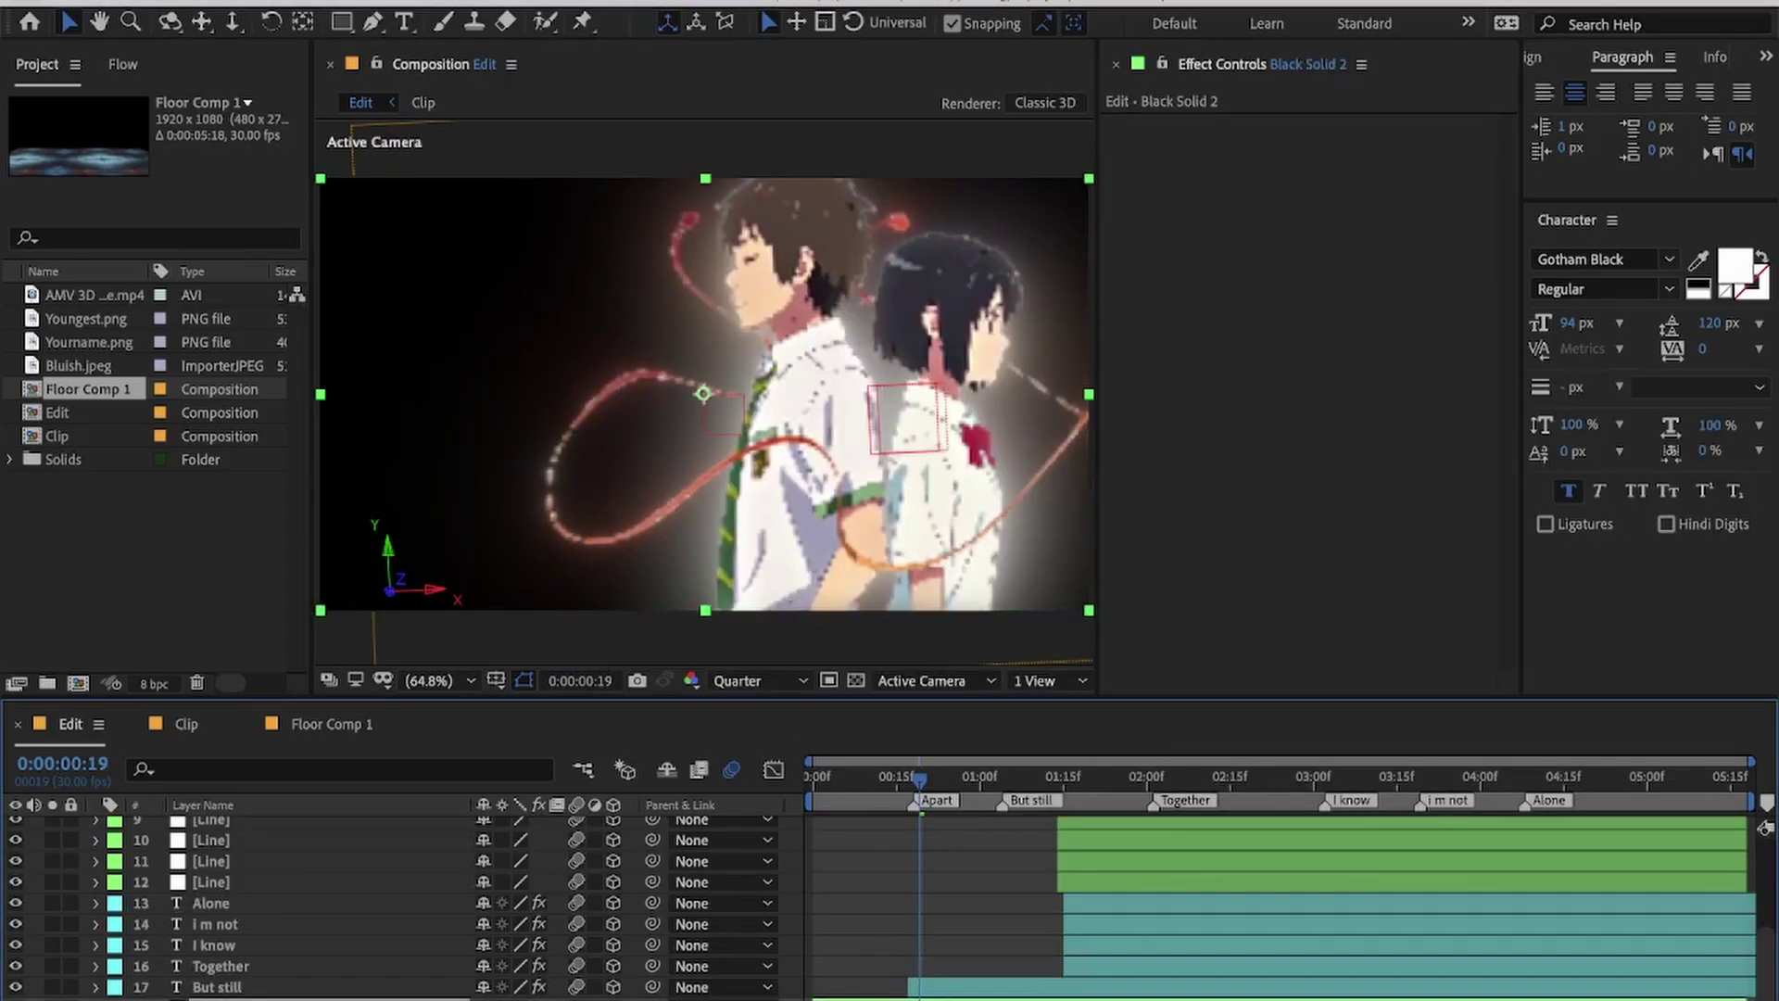
key("ctrl+[")
Step: Apply Gradient Ramp to the black solid, swap its colors, and set Blend With Original to 53%
key("ctrl+space")
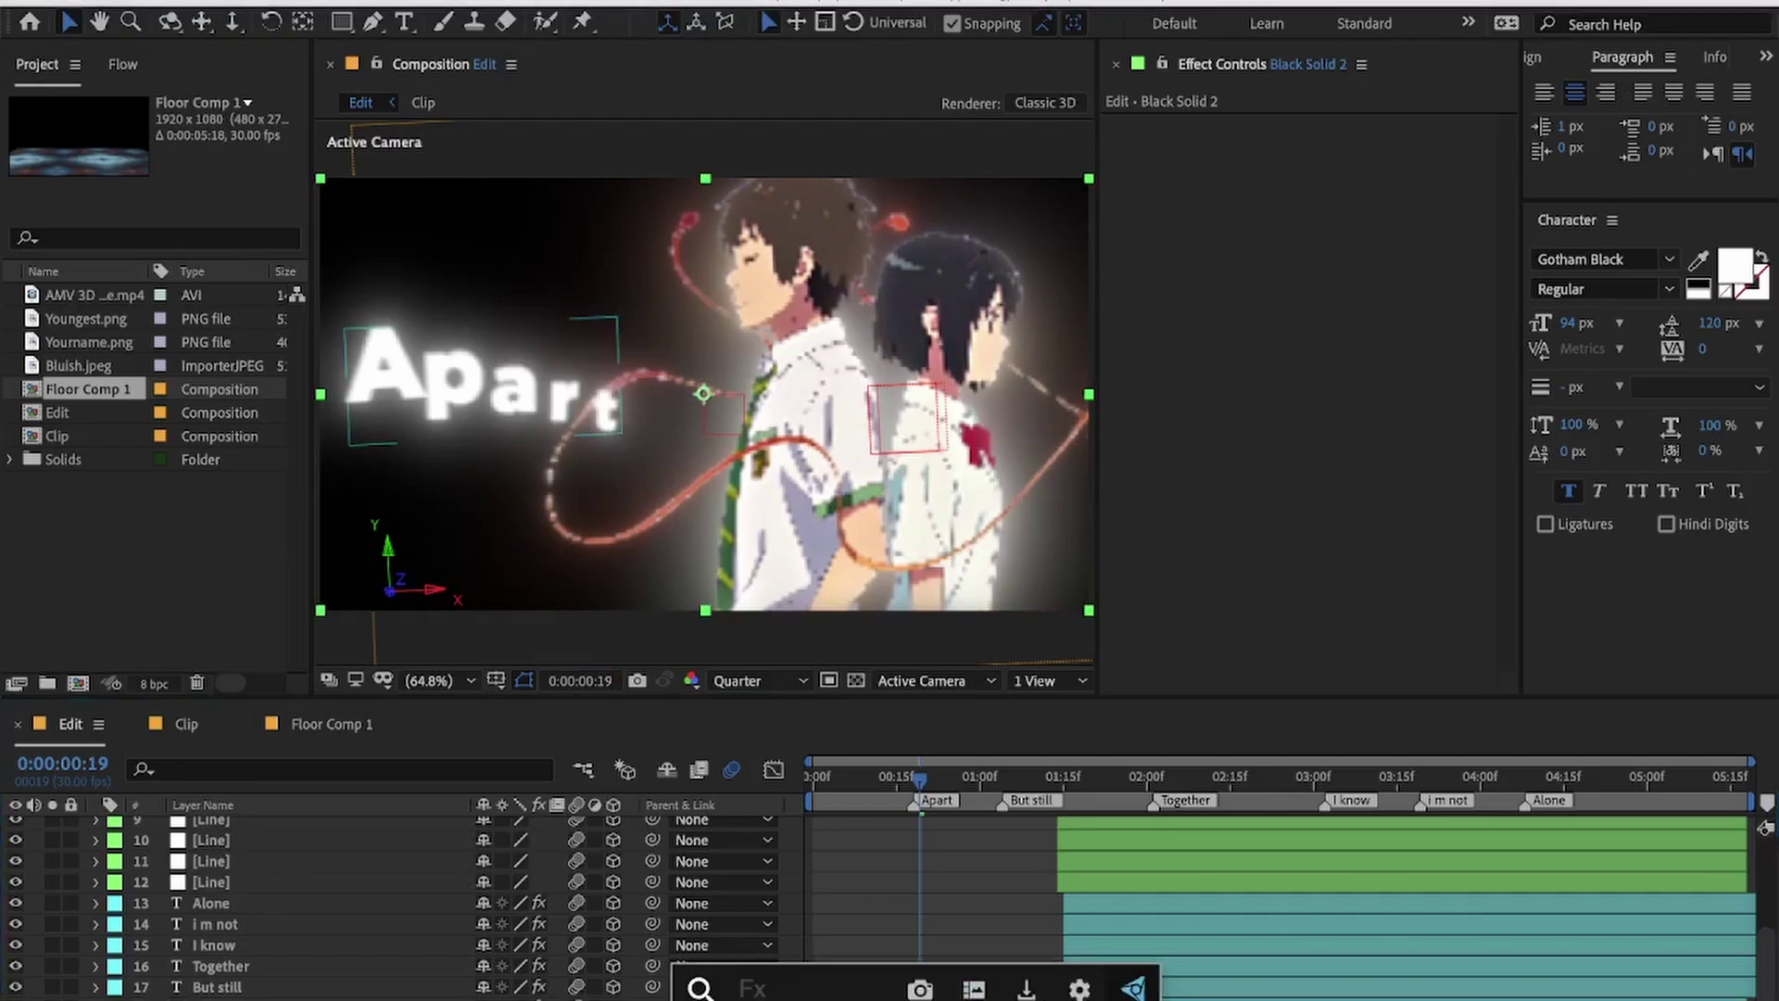
type("gradi")
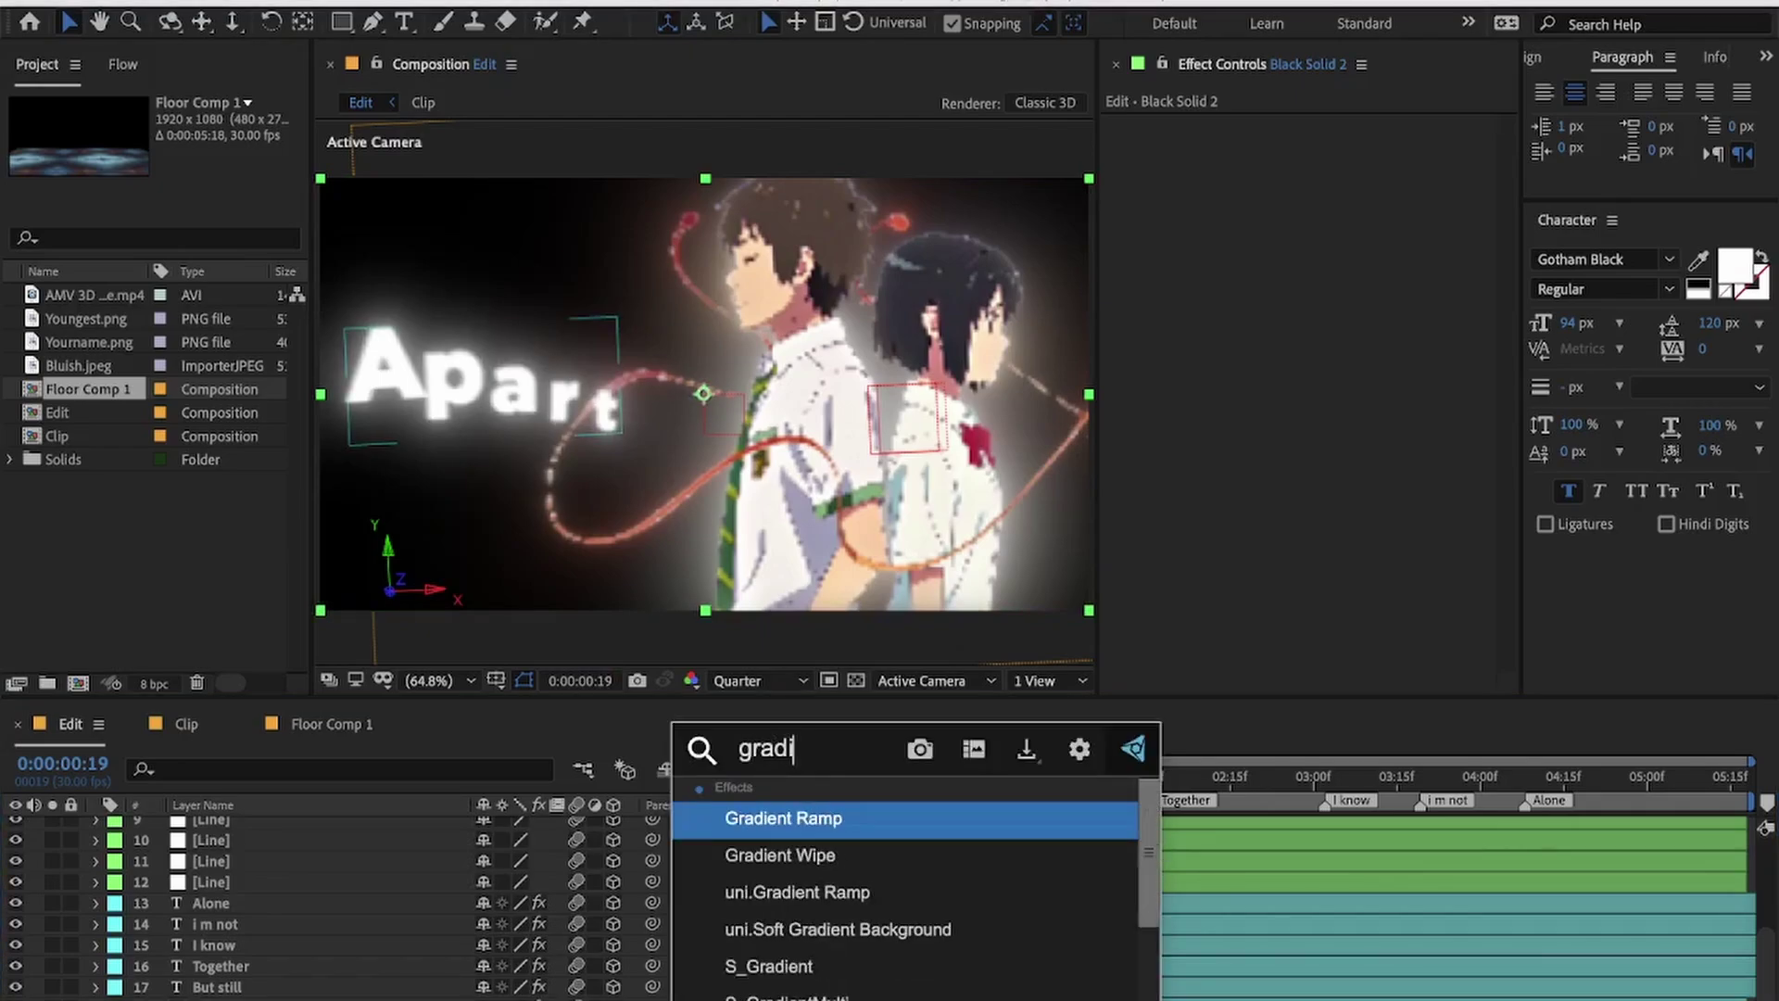
key("Return")
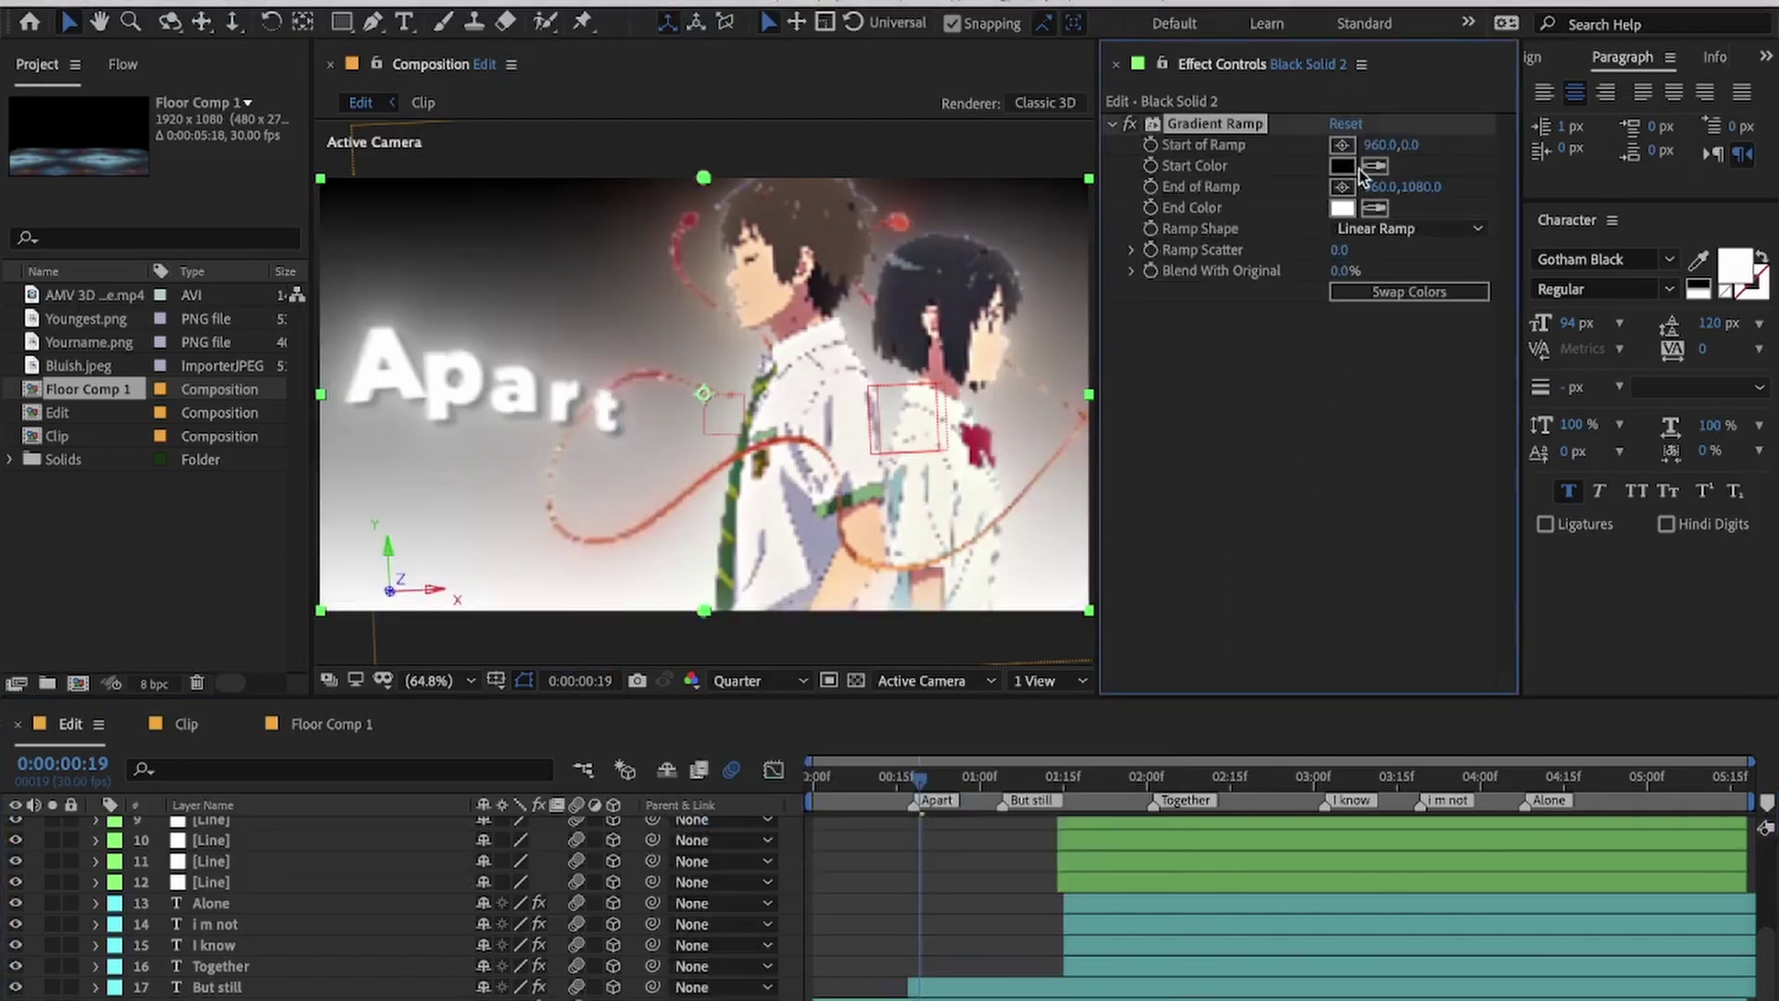
left_click_drag(1343, 271, 1413, 280)
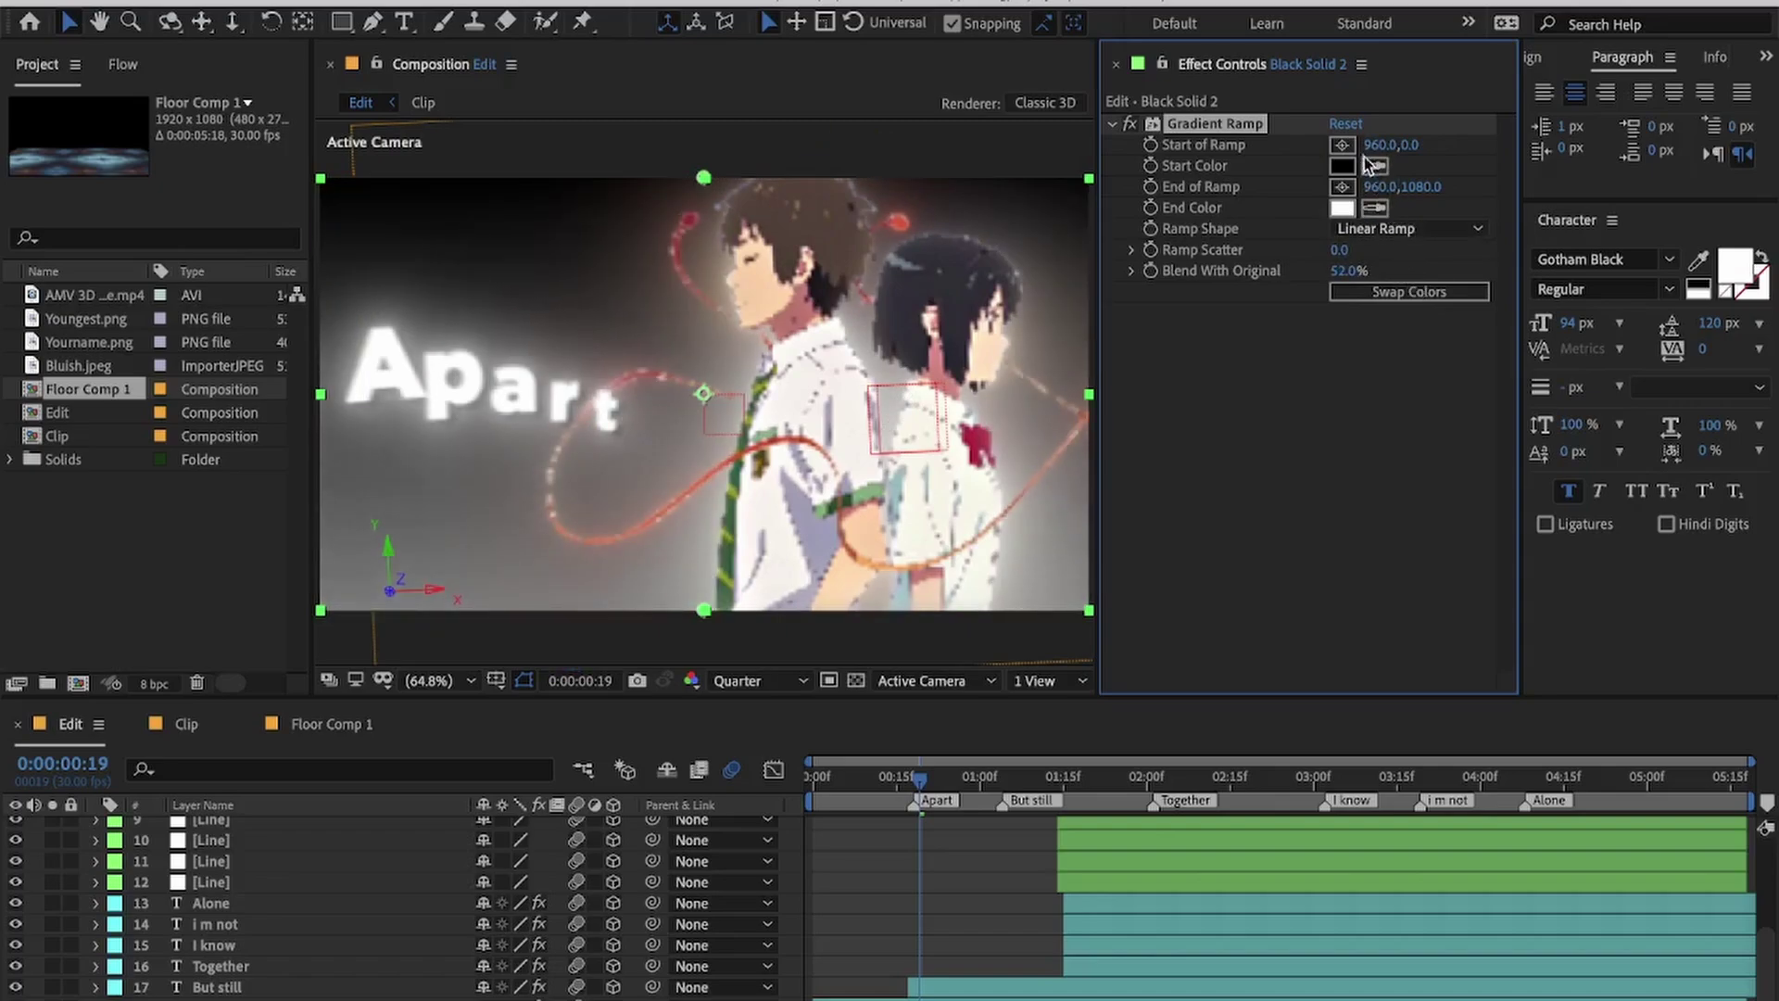
left_click(1386, 293)
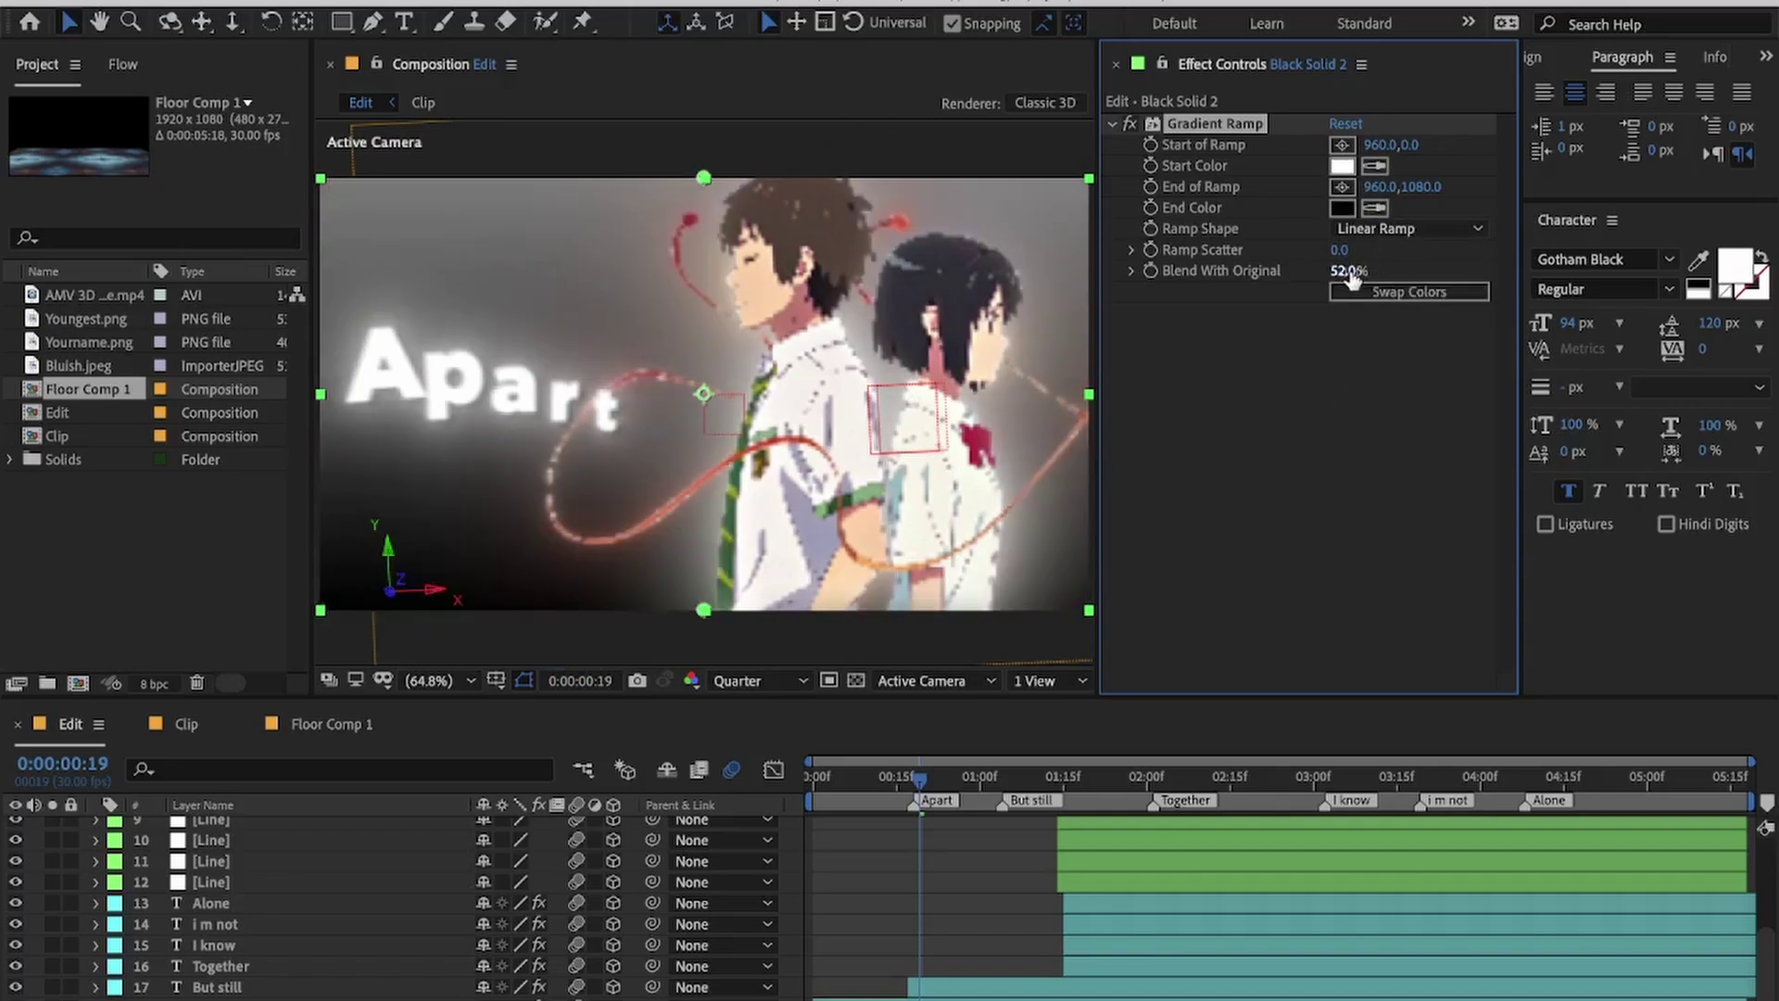
left_click_drag(1350, 272, 1314, 272)
left_click(1342, 359)
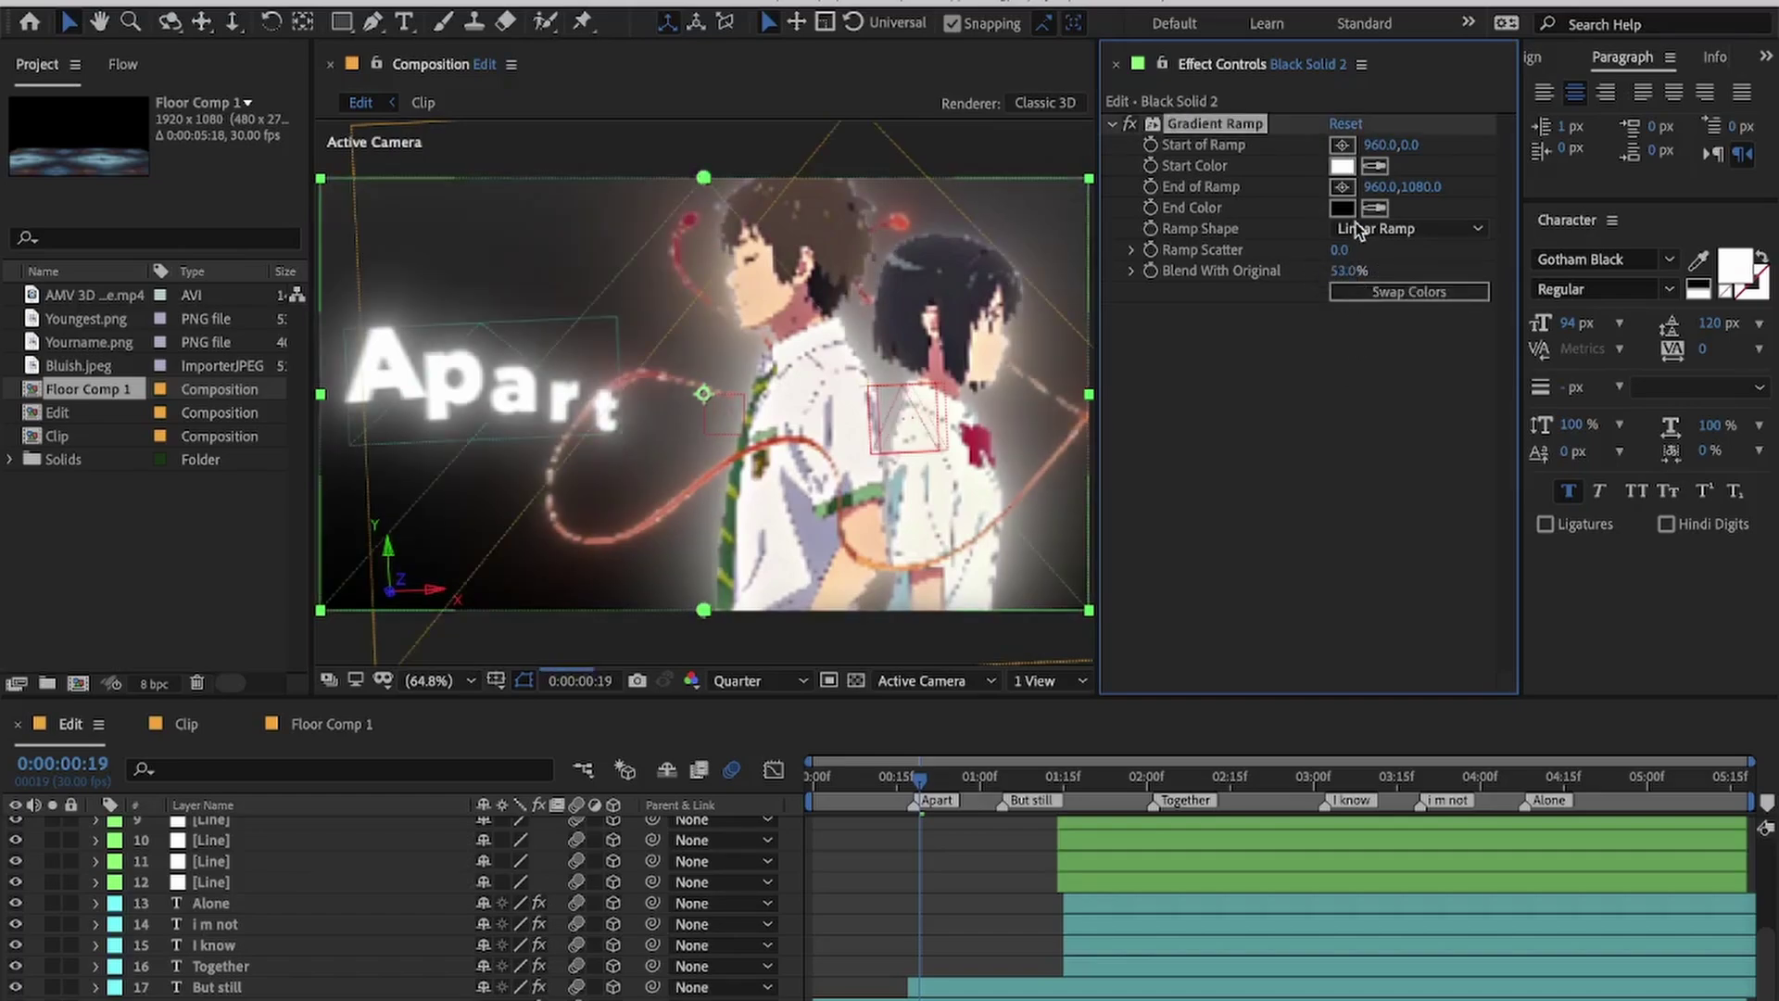
Step: Sample the Gradient Ramp's Start Color as a dark brown and its End Color as a light beige from the anime image
left_click(1342, 166)
left_click(1600, 567)
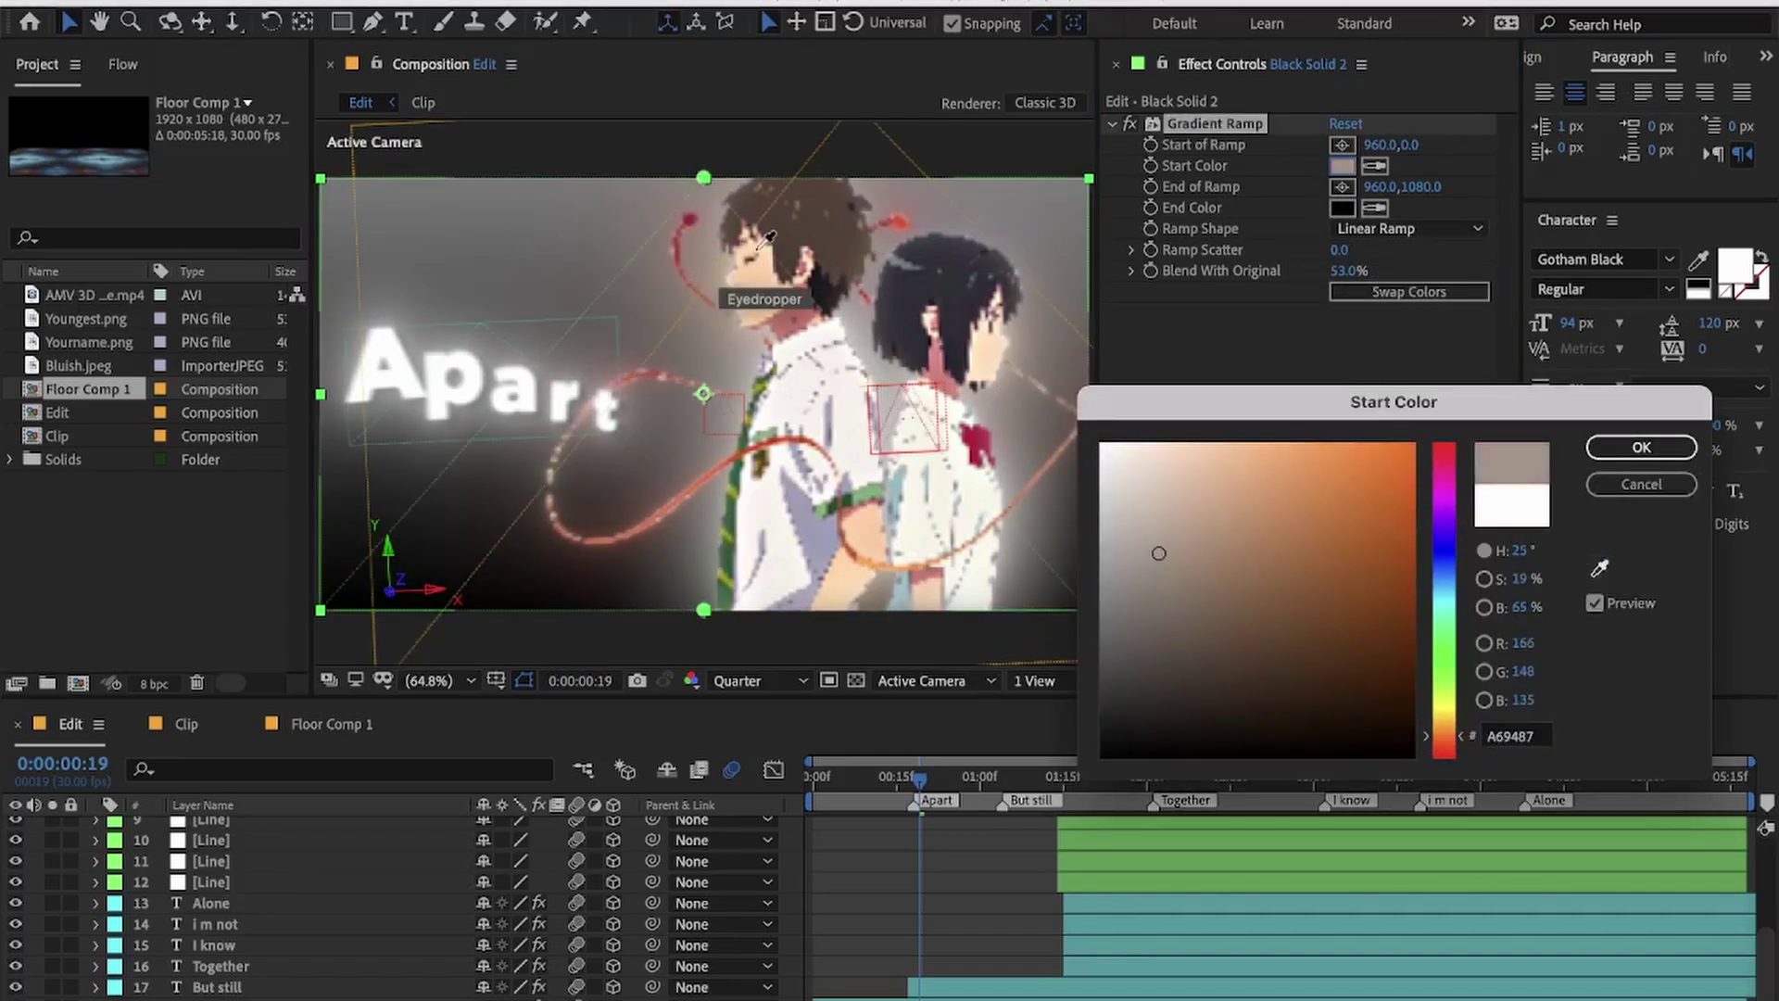
left_click(742, 295)
left_click(1641, 448)
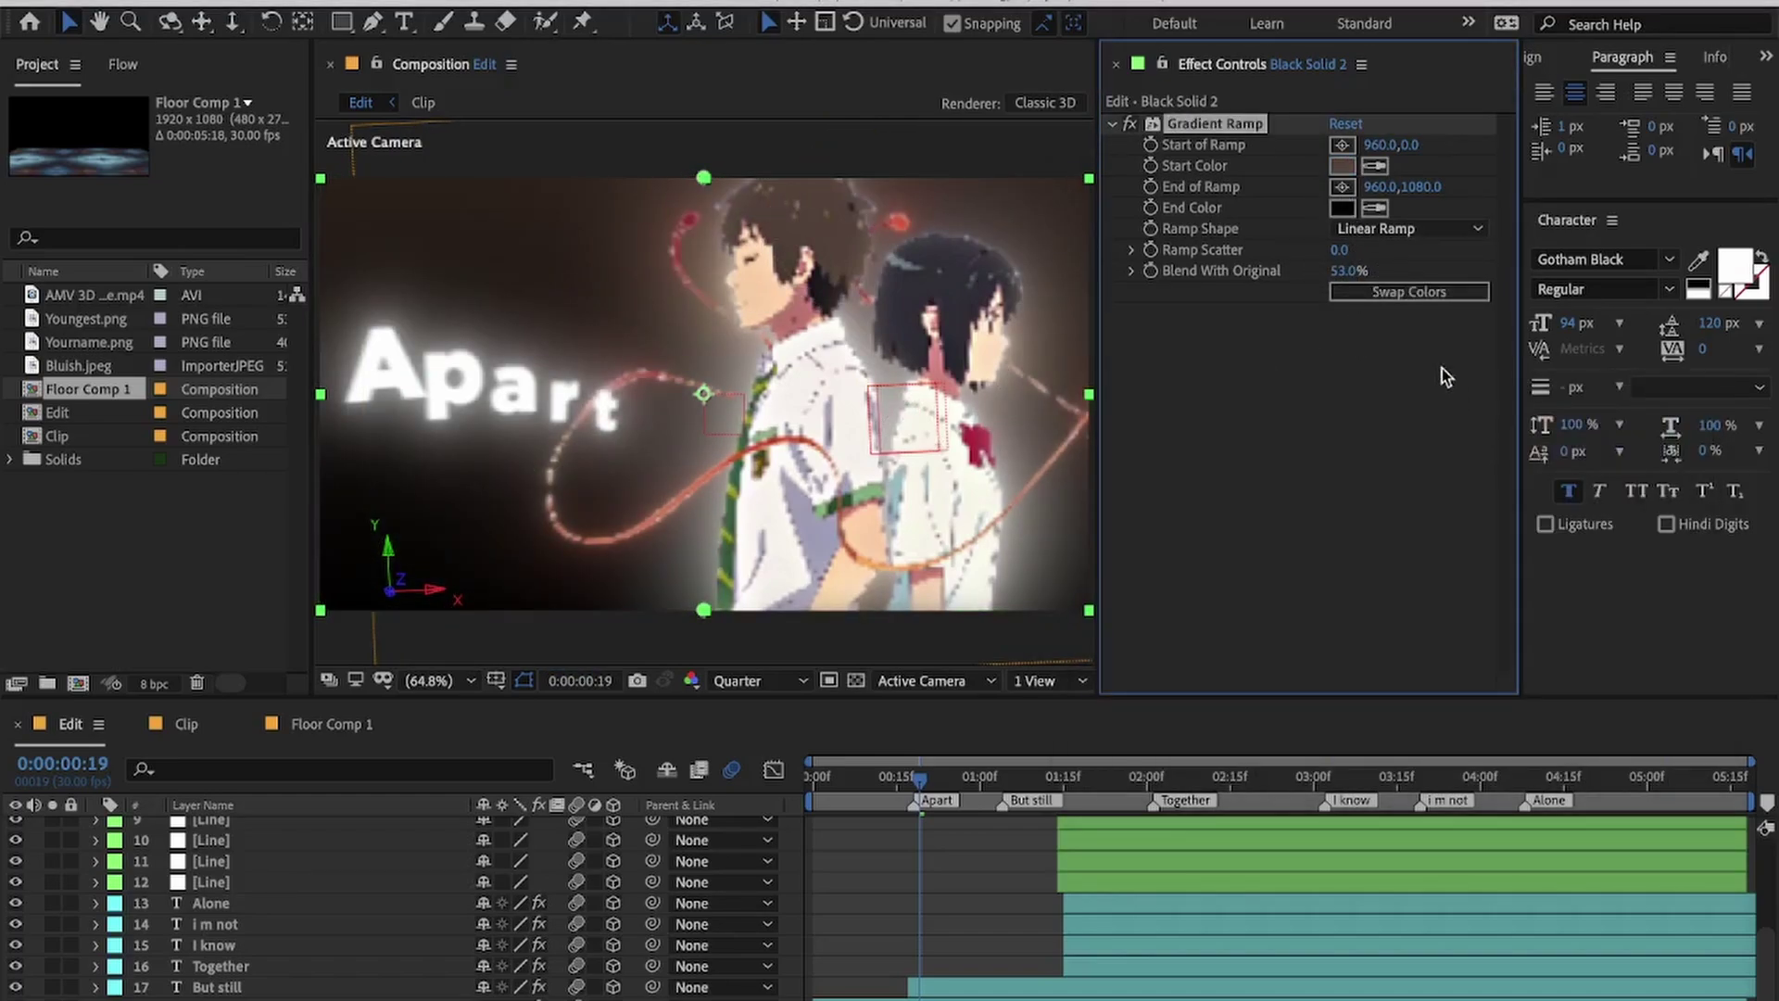
left_click(1374, 207)
left_click(838, 588)
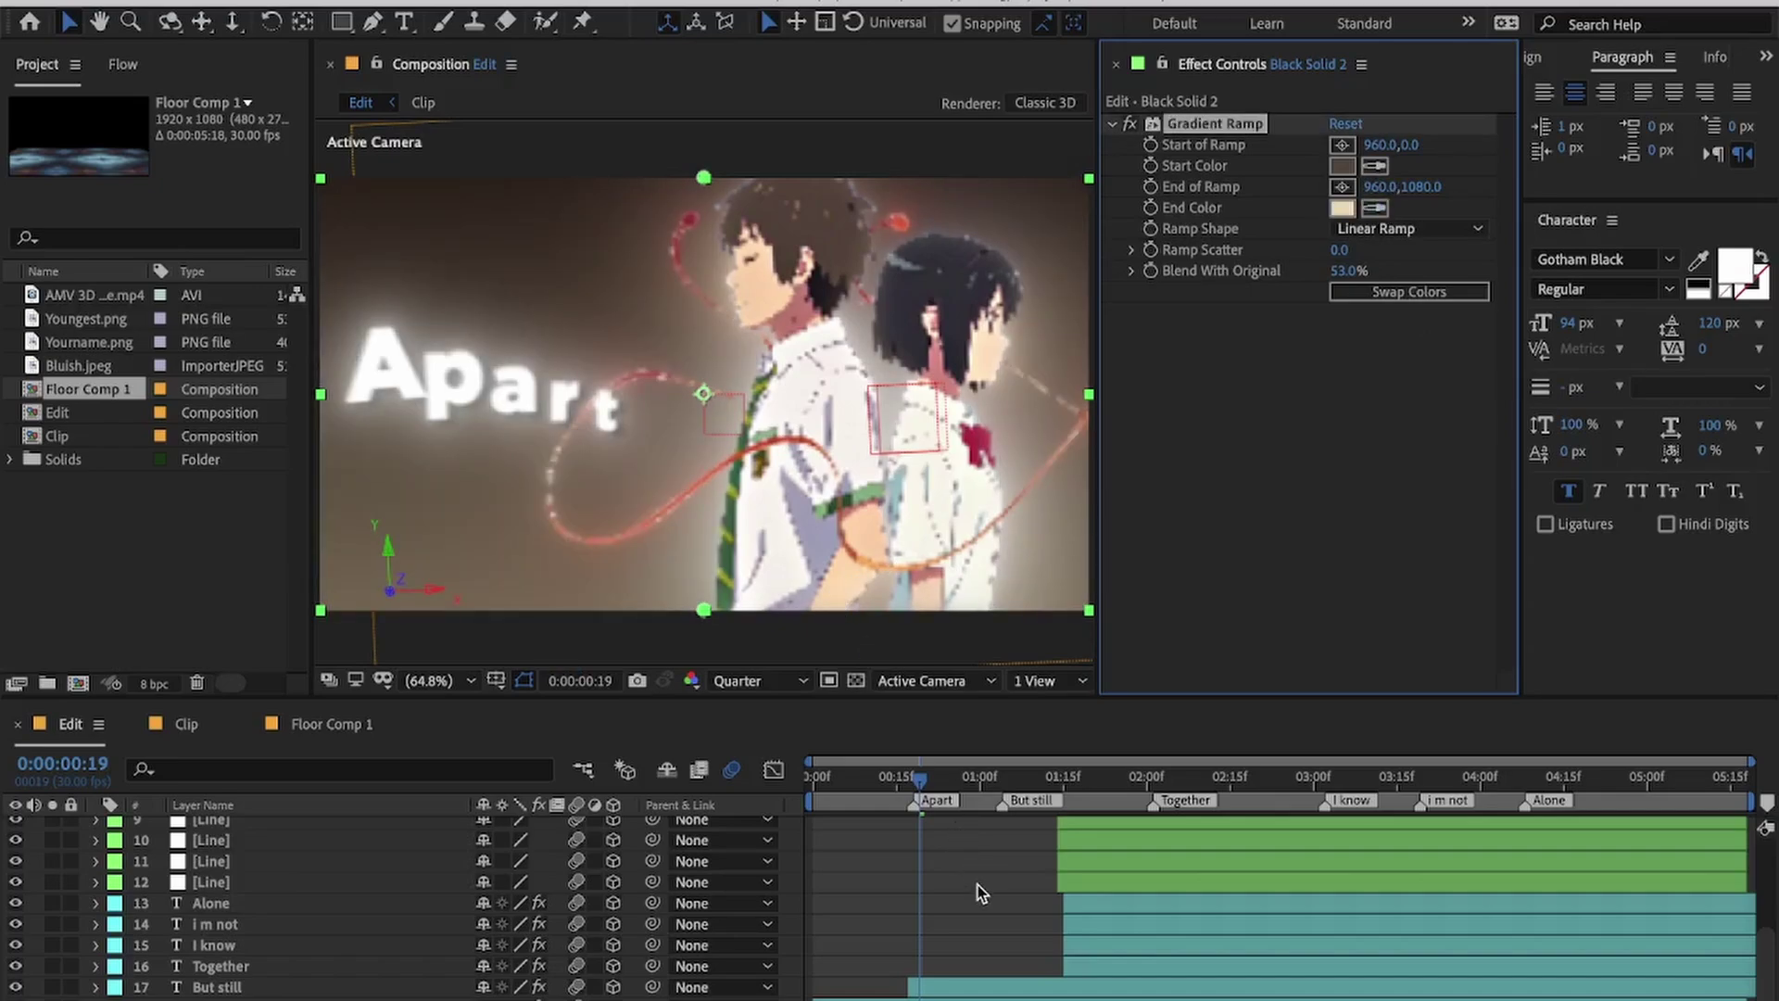
Step: Preview the gradient background up to 0:00:02:09 and toggle the lower Clip layer's visibility to examine its glow
left_click(976, 886)
key("space")
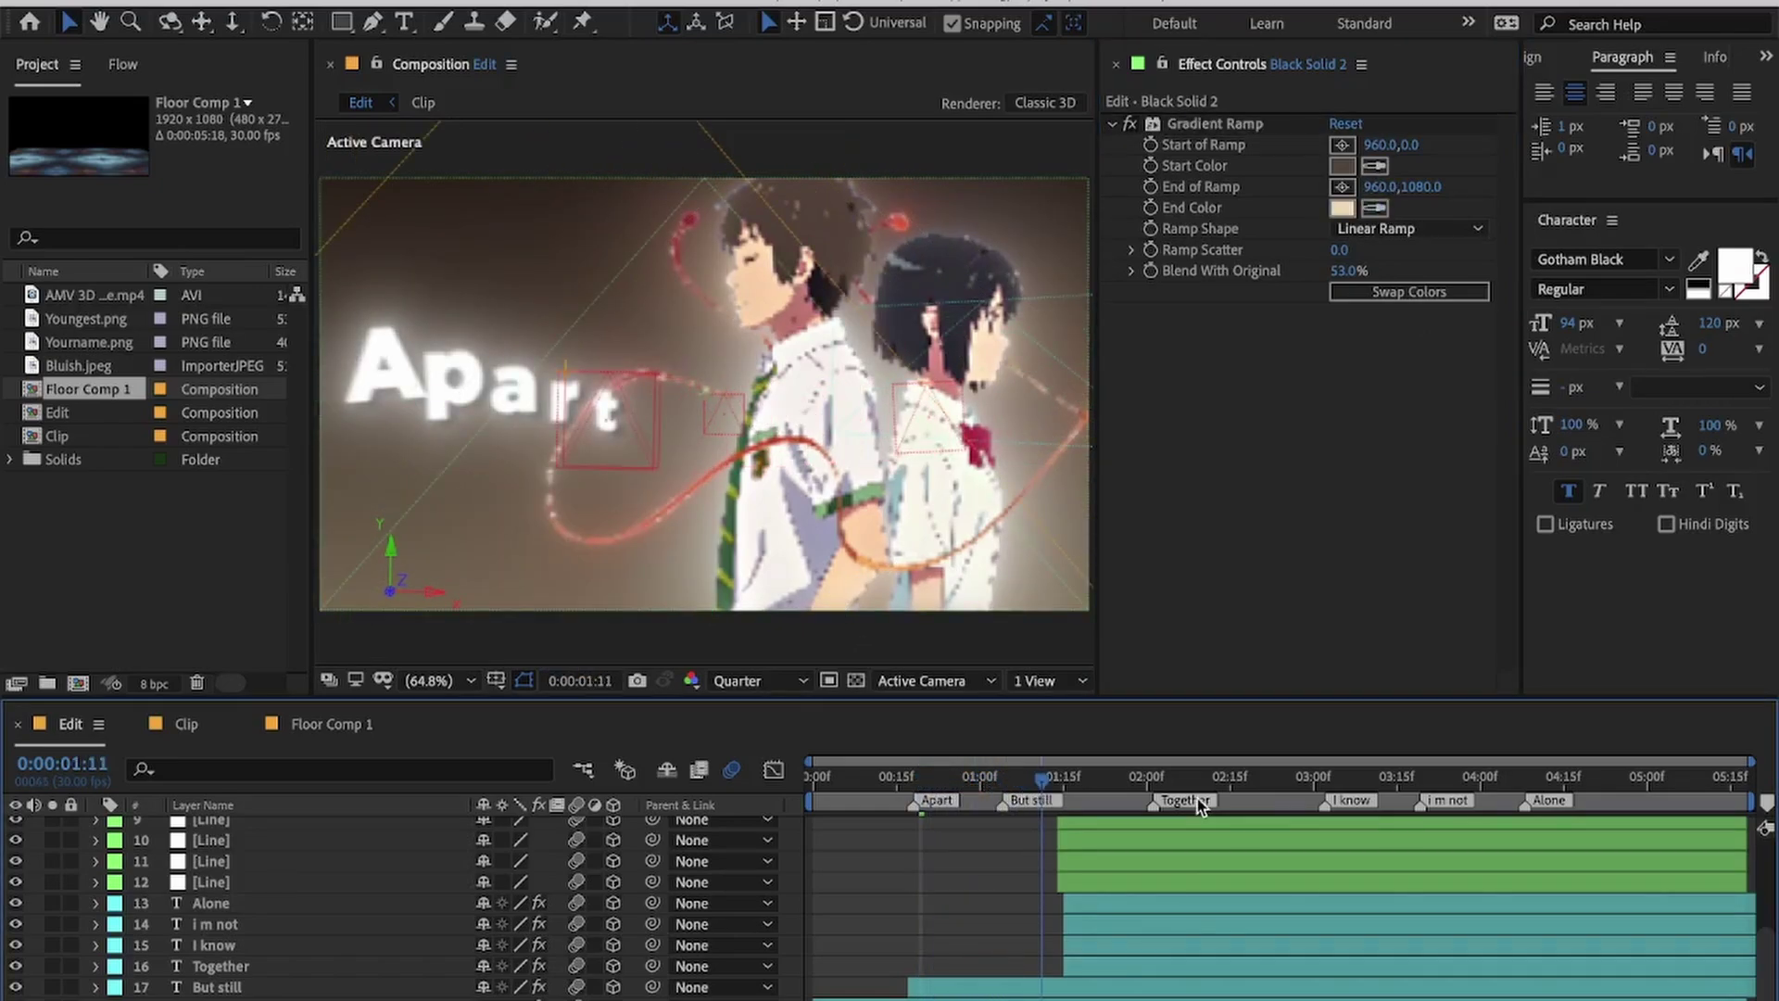
left_click(1197, 798)
scroll(934, 927, "up", 1)
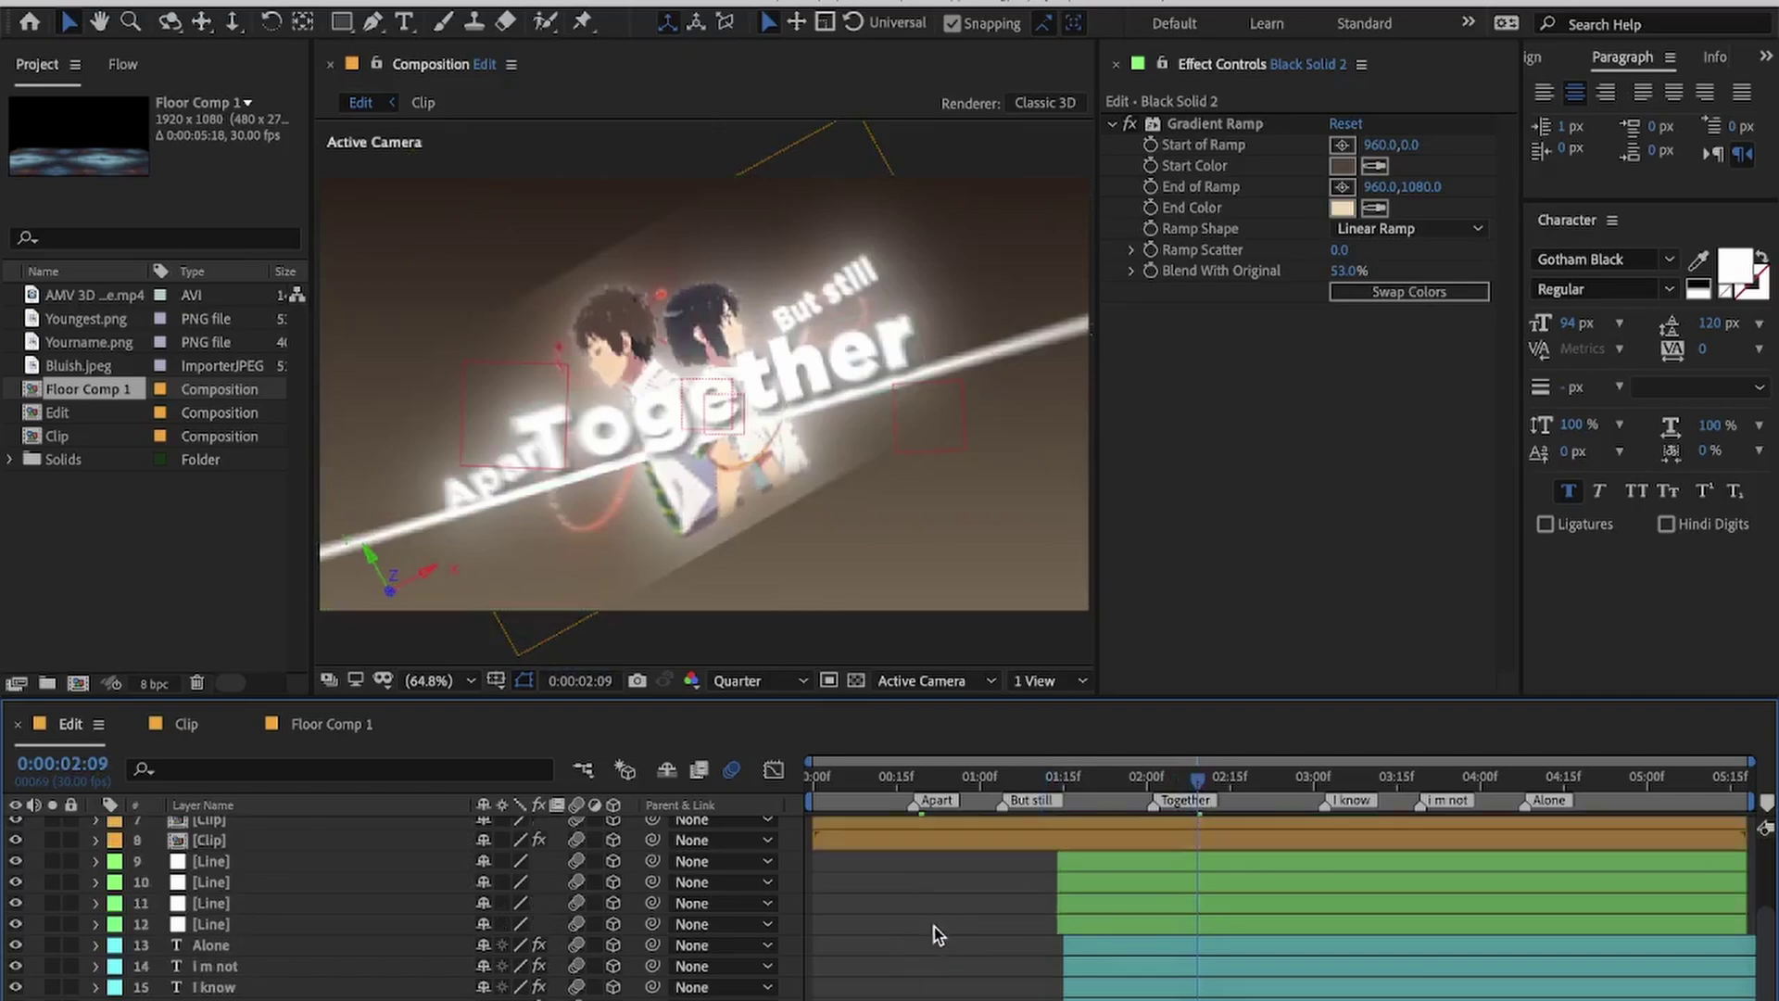
scroll(934, 927, "up", 1)
left_click(914, 883)
left_click(15, 883)
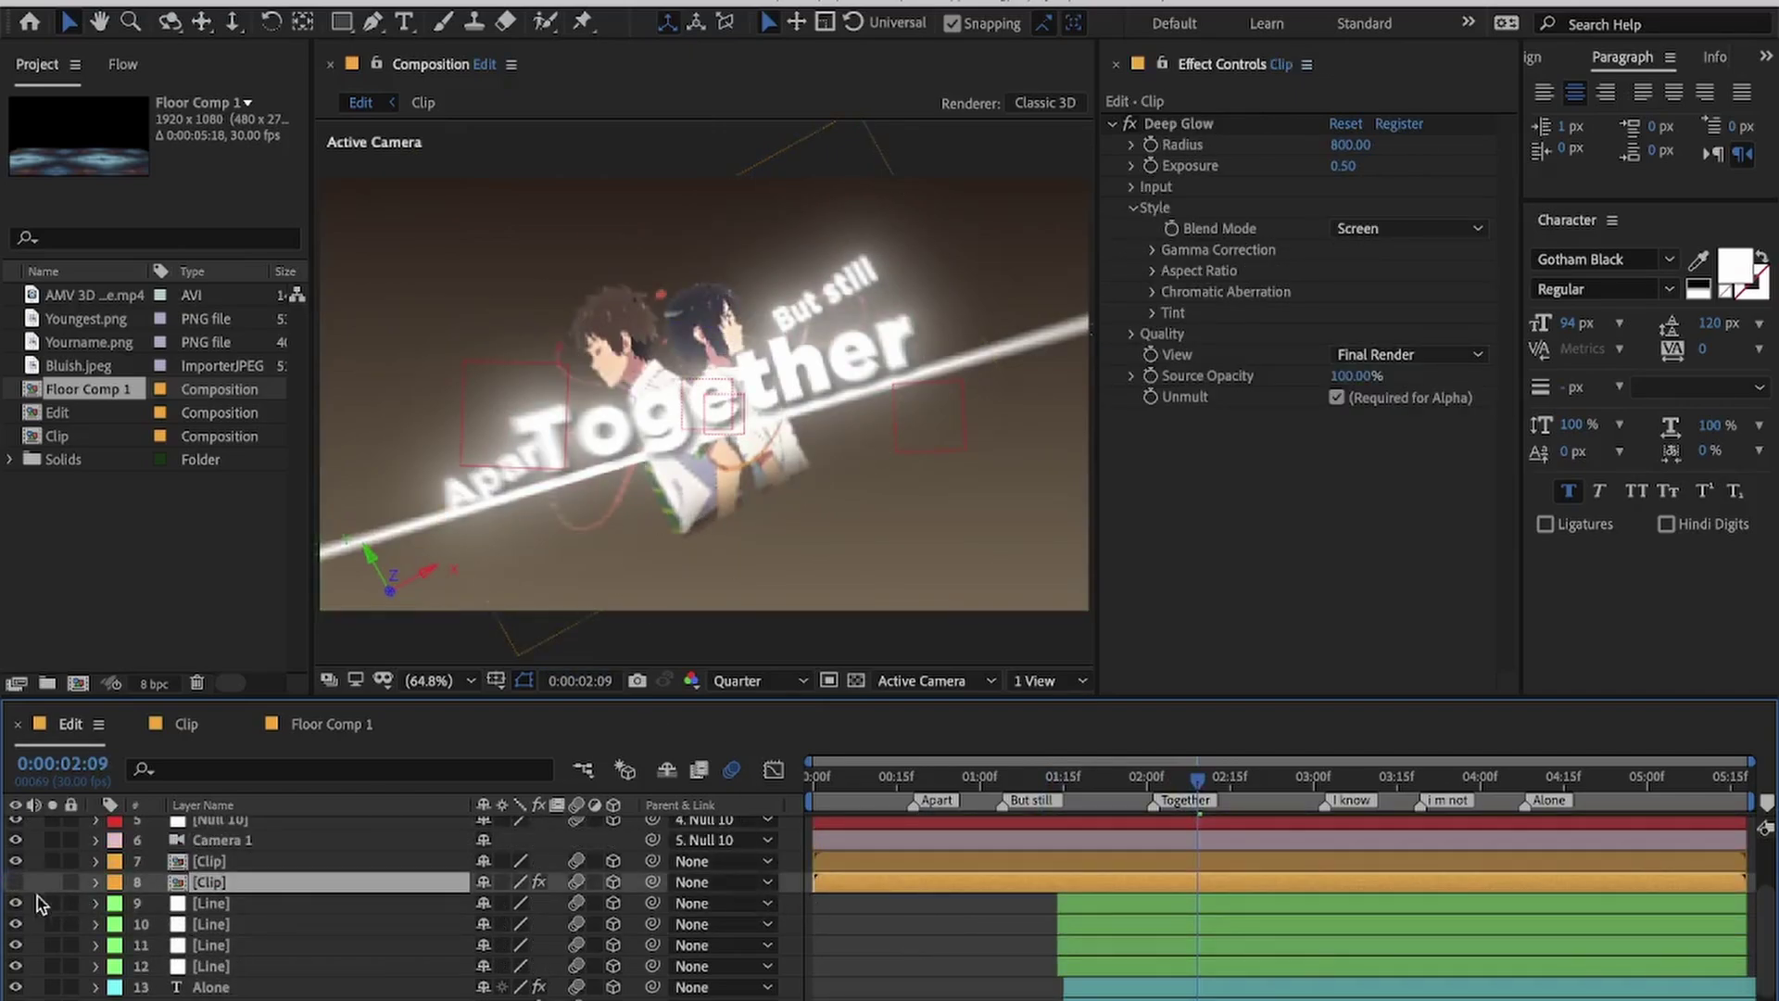
left_click(15, 883)
left_click(934, 930)
Step: Set the lower Clip layer's Deep Glow Radius to 200
scroll(934, 930, "up", 2)
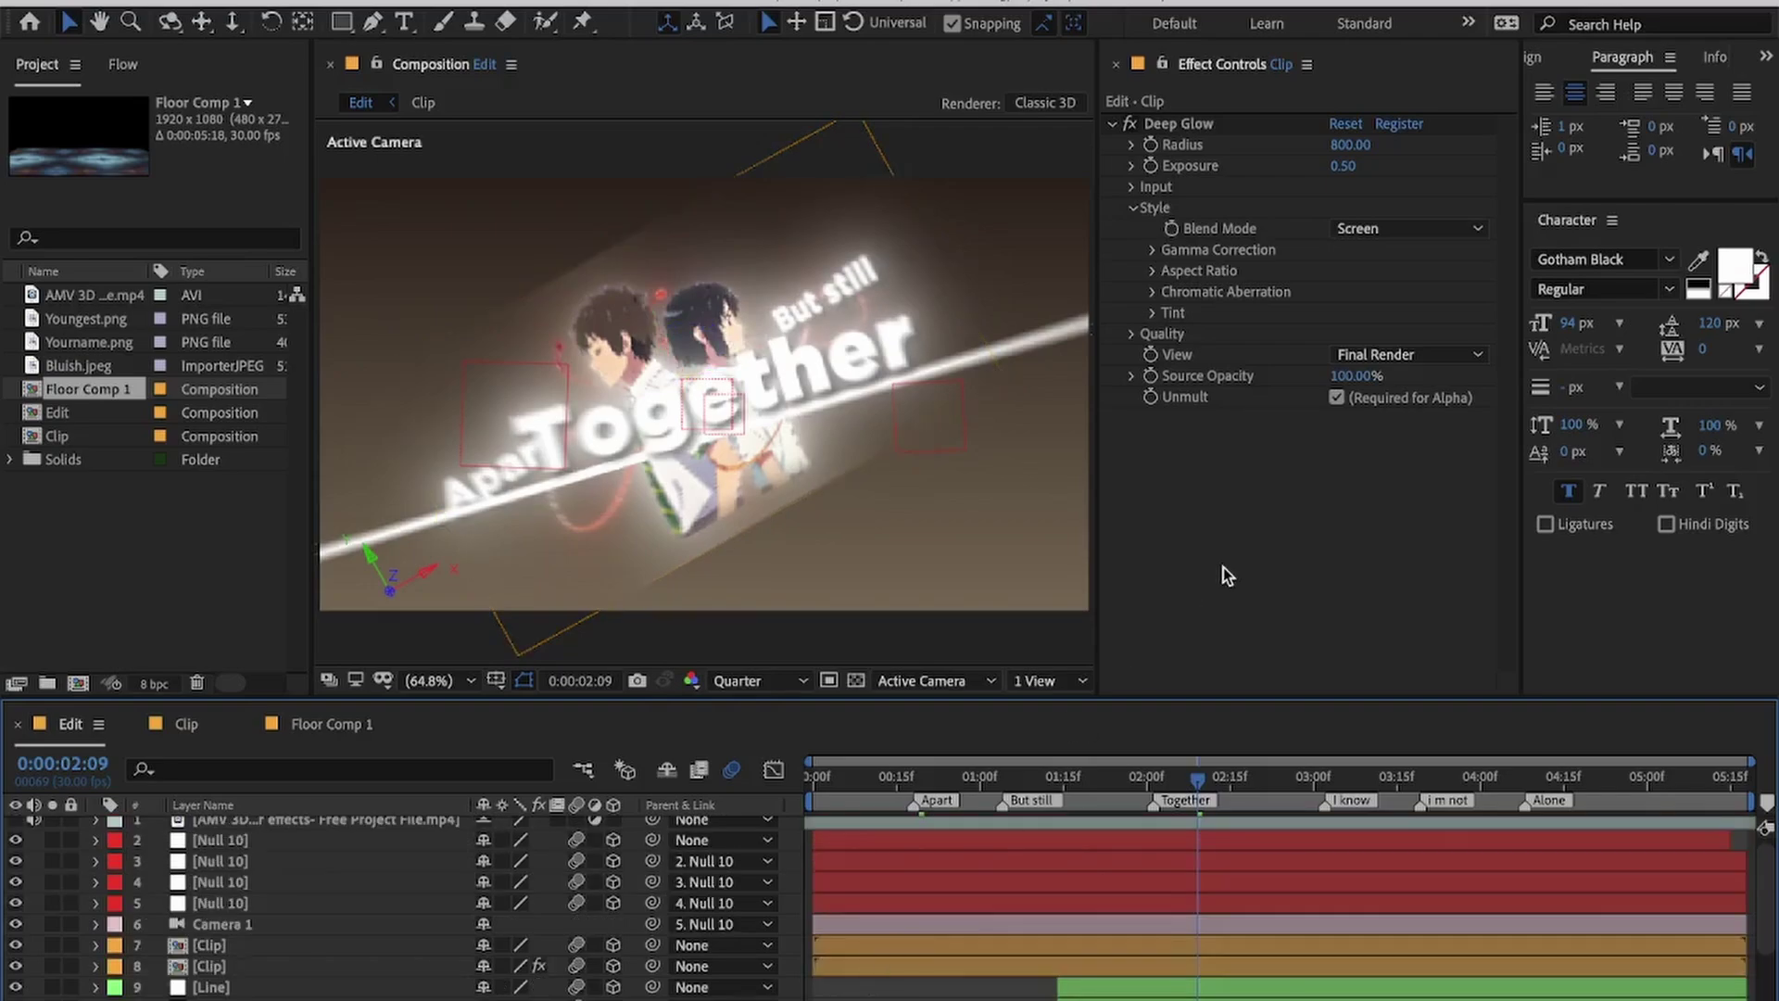
left_click(1350, 146)
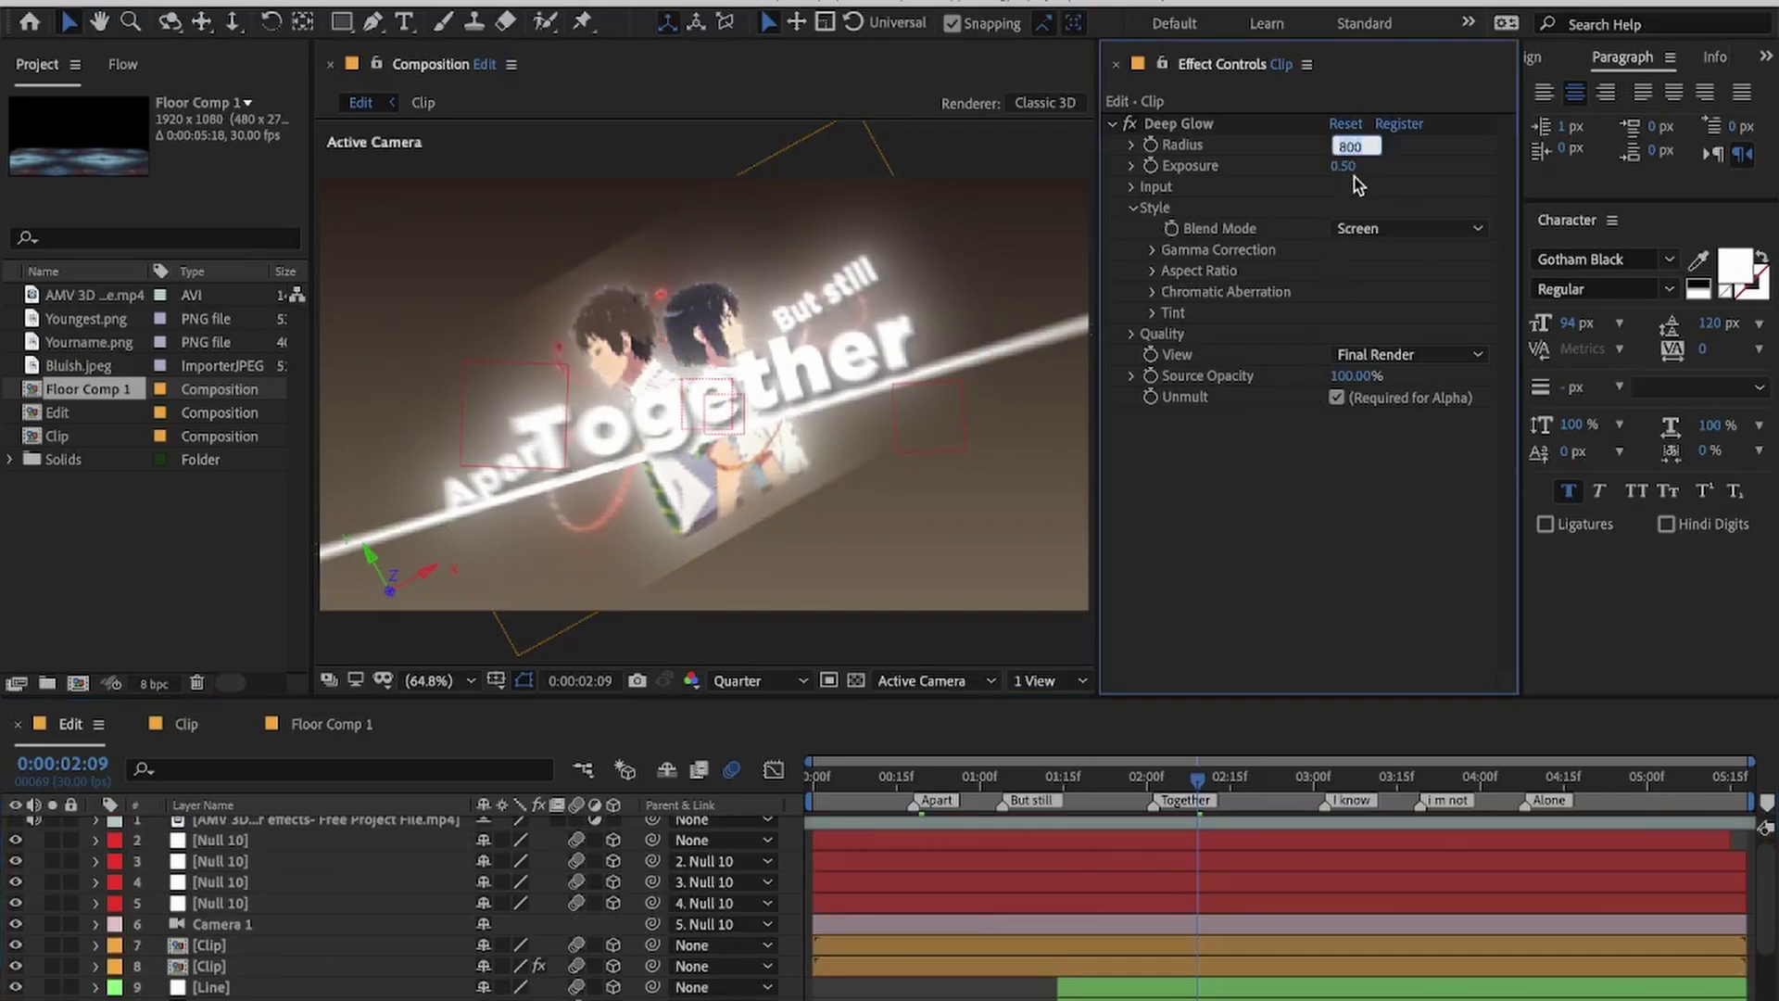
type("200")
key("Return")
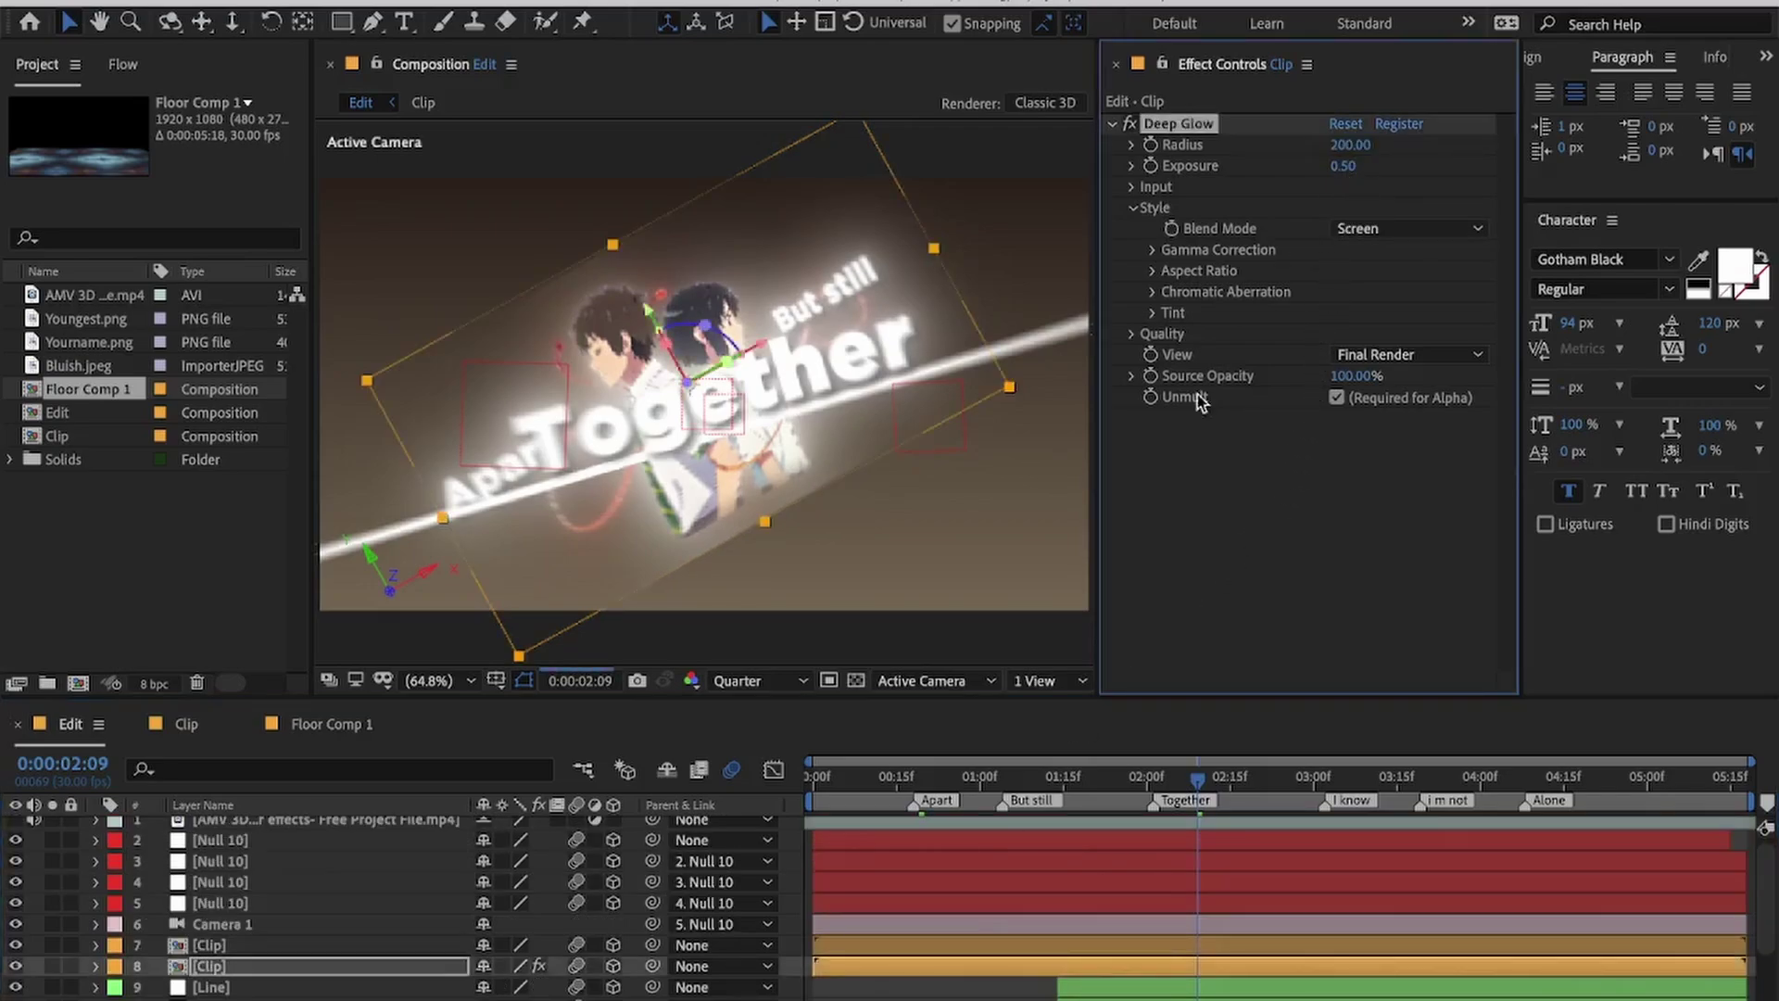
left_click(975, 980)
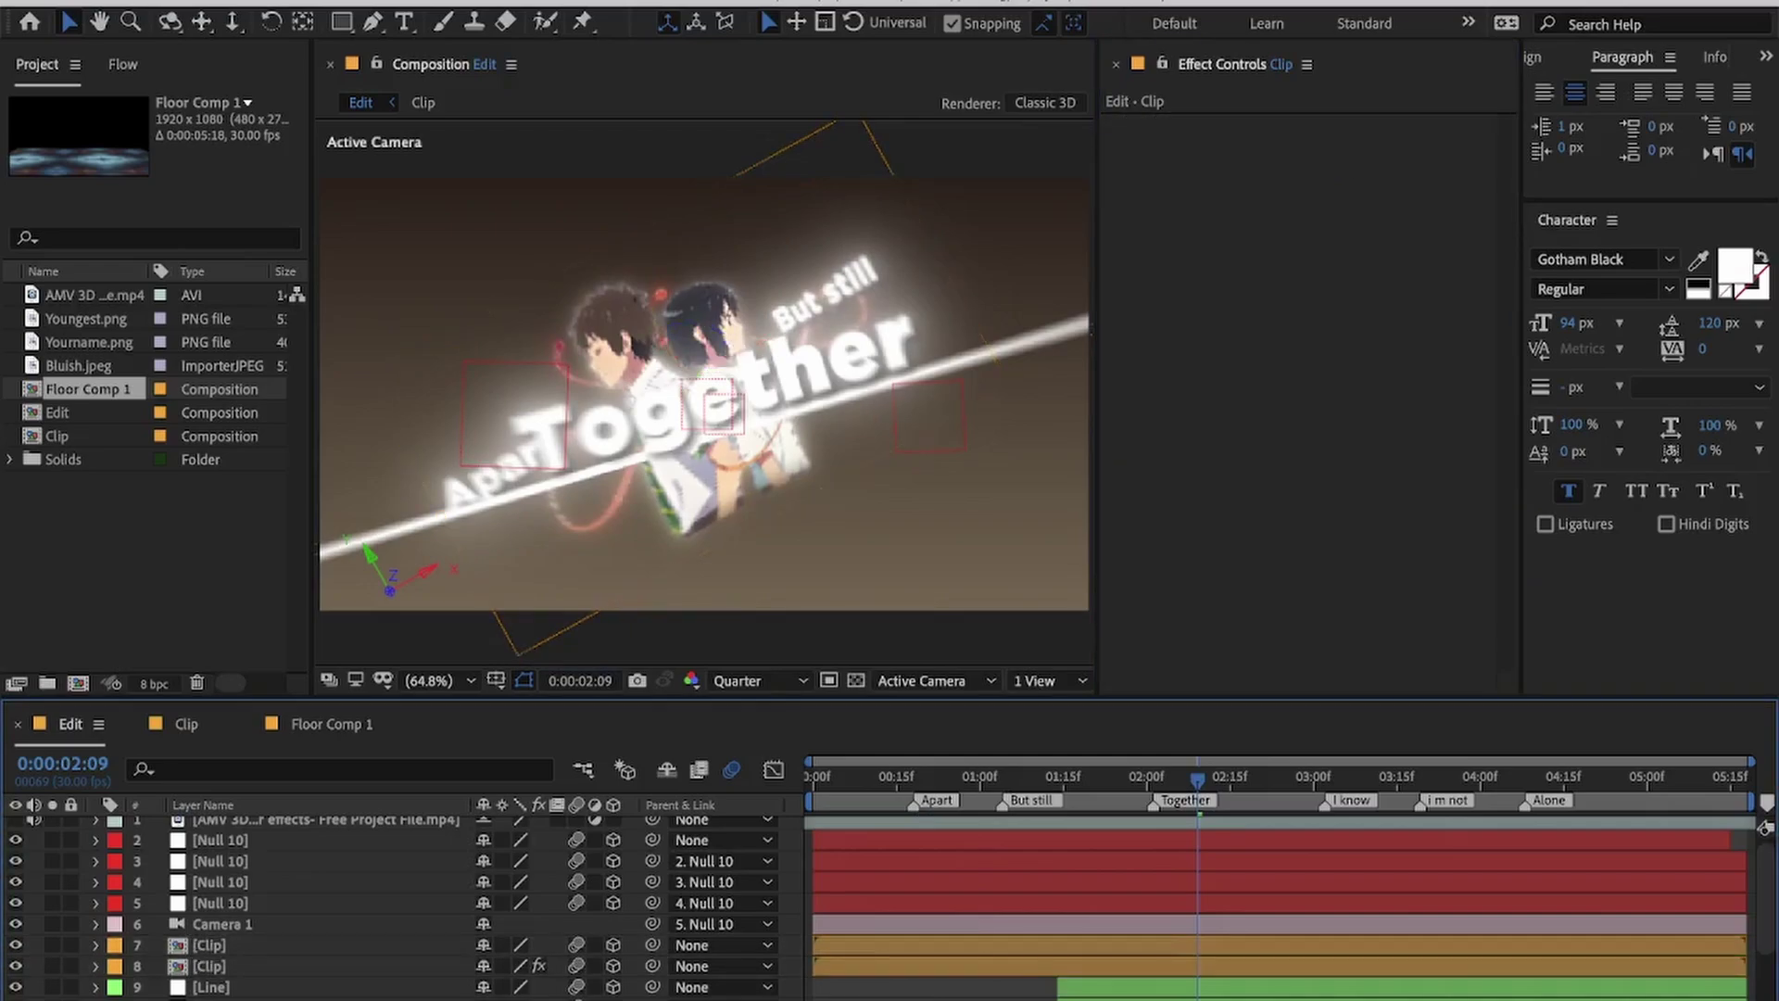
left_click(878, 782)
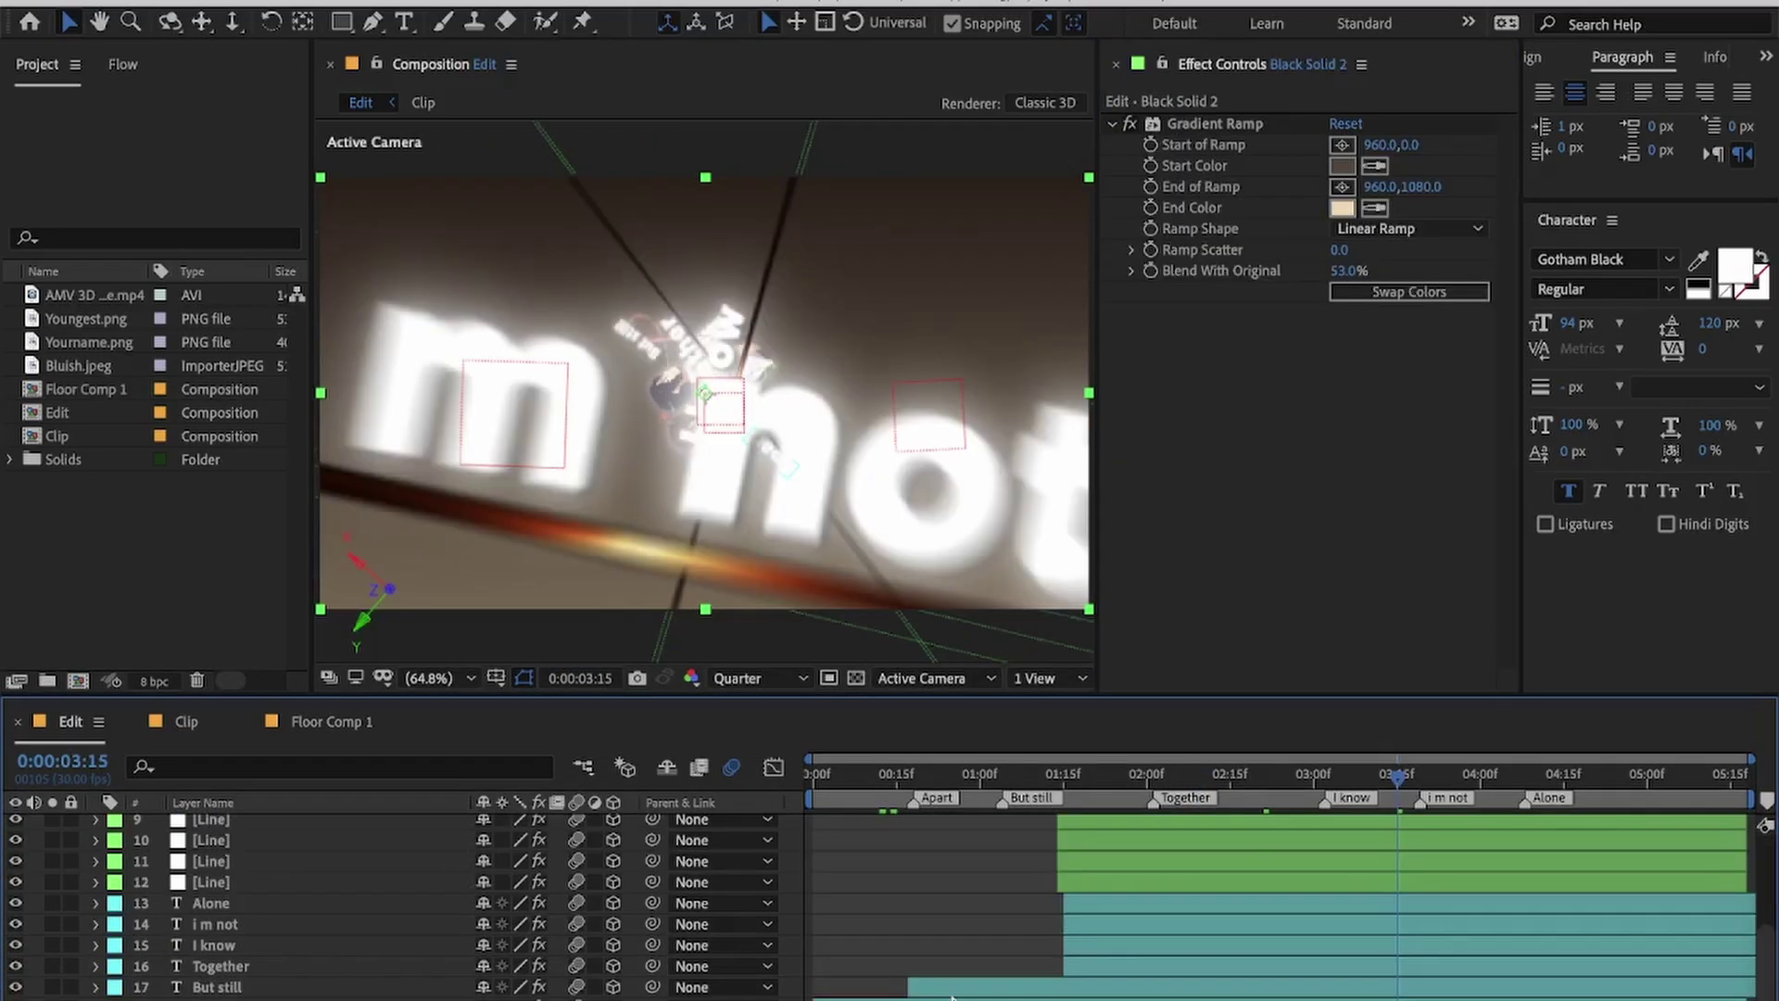
Step: Create a new black 1920 x 1080 px solid beneath the text layers and apply CC Particle World to it
key("ctrl+y")
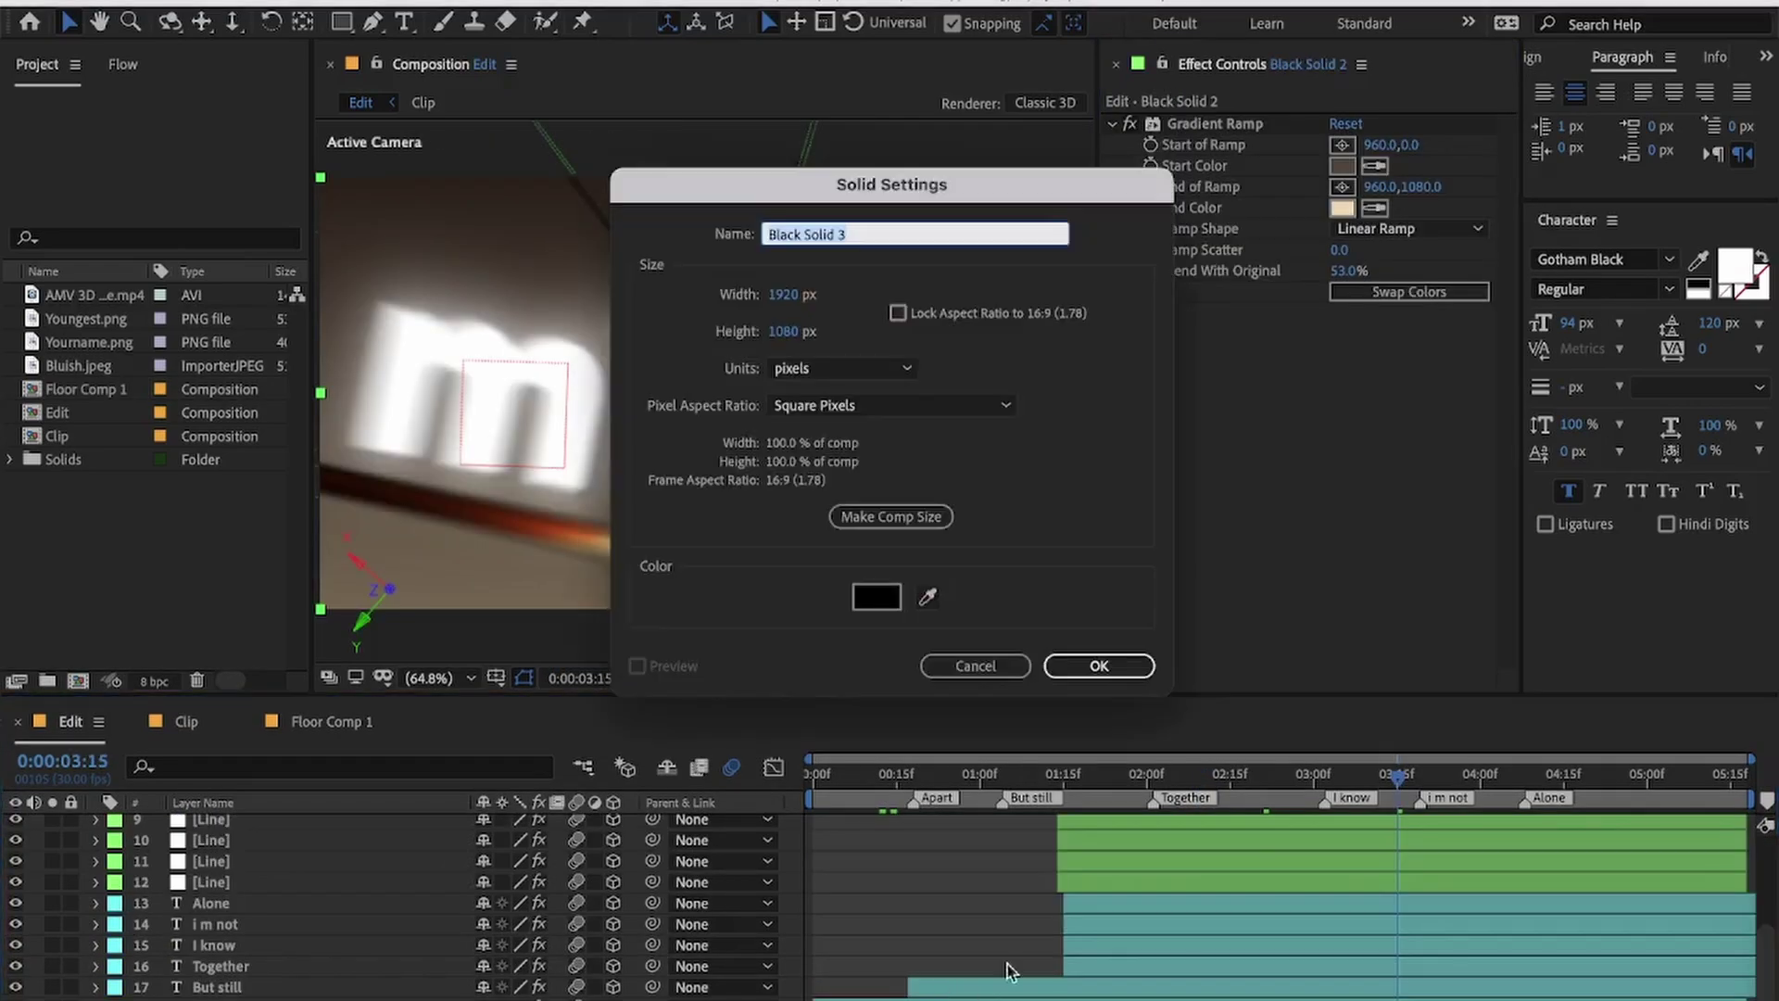
left_click(1075, 669)
scroll(758, 927, "down", 1)
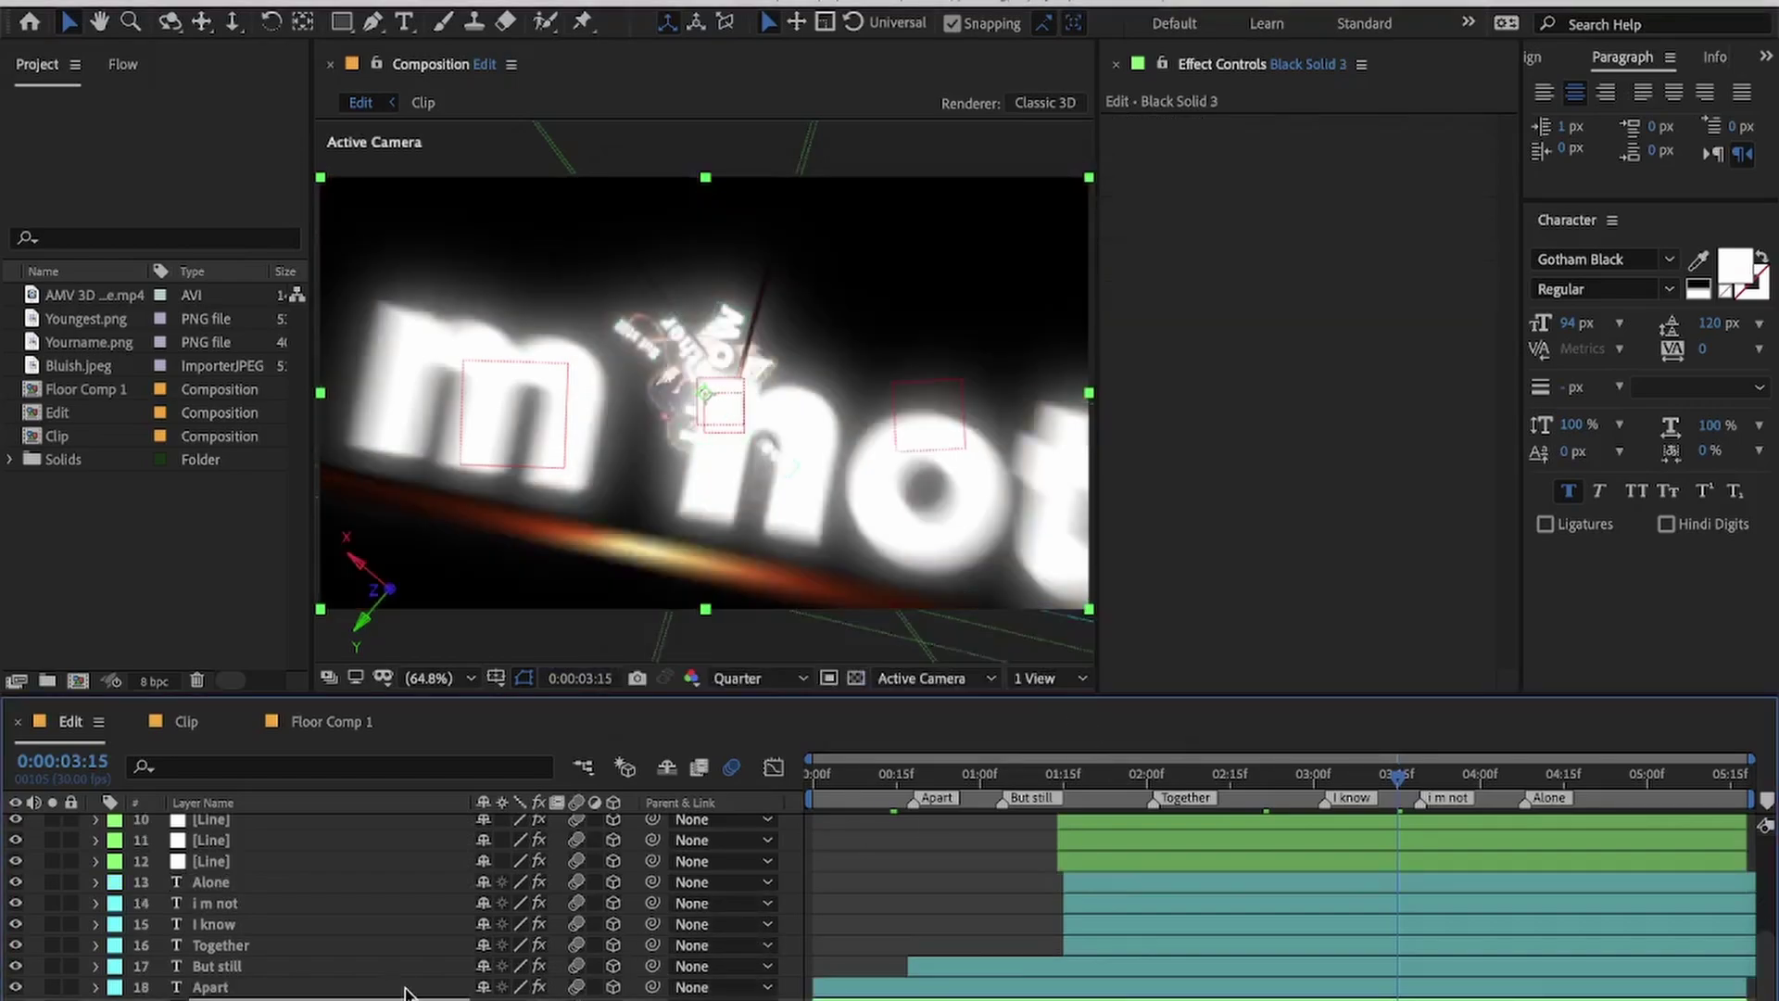
key("ctrl+space")
type("particle wo")
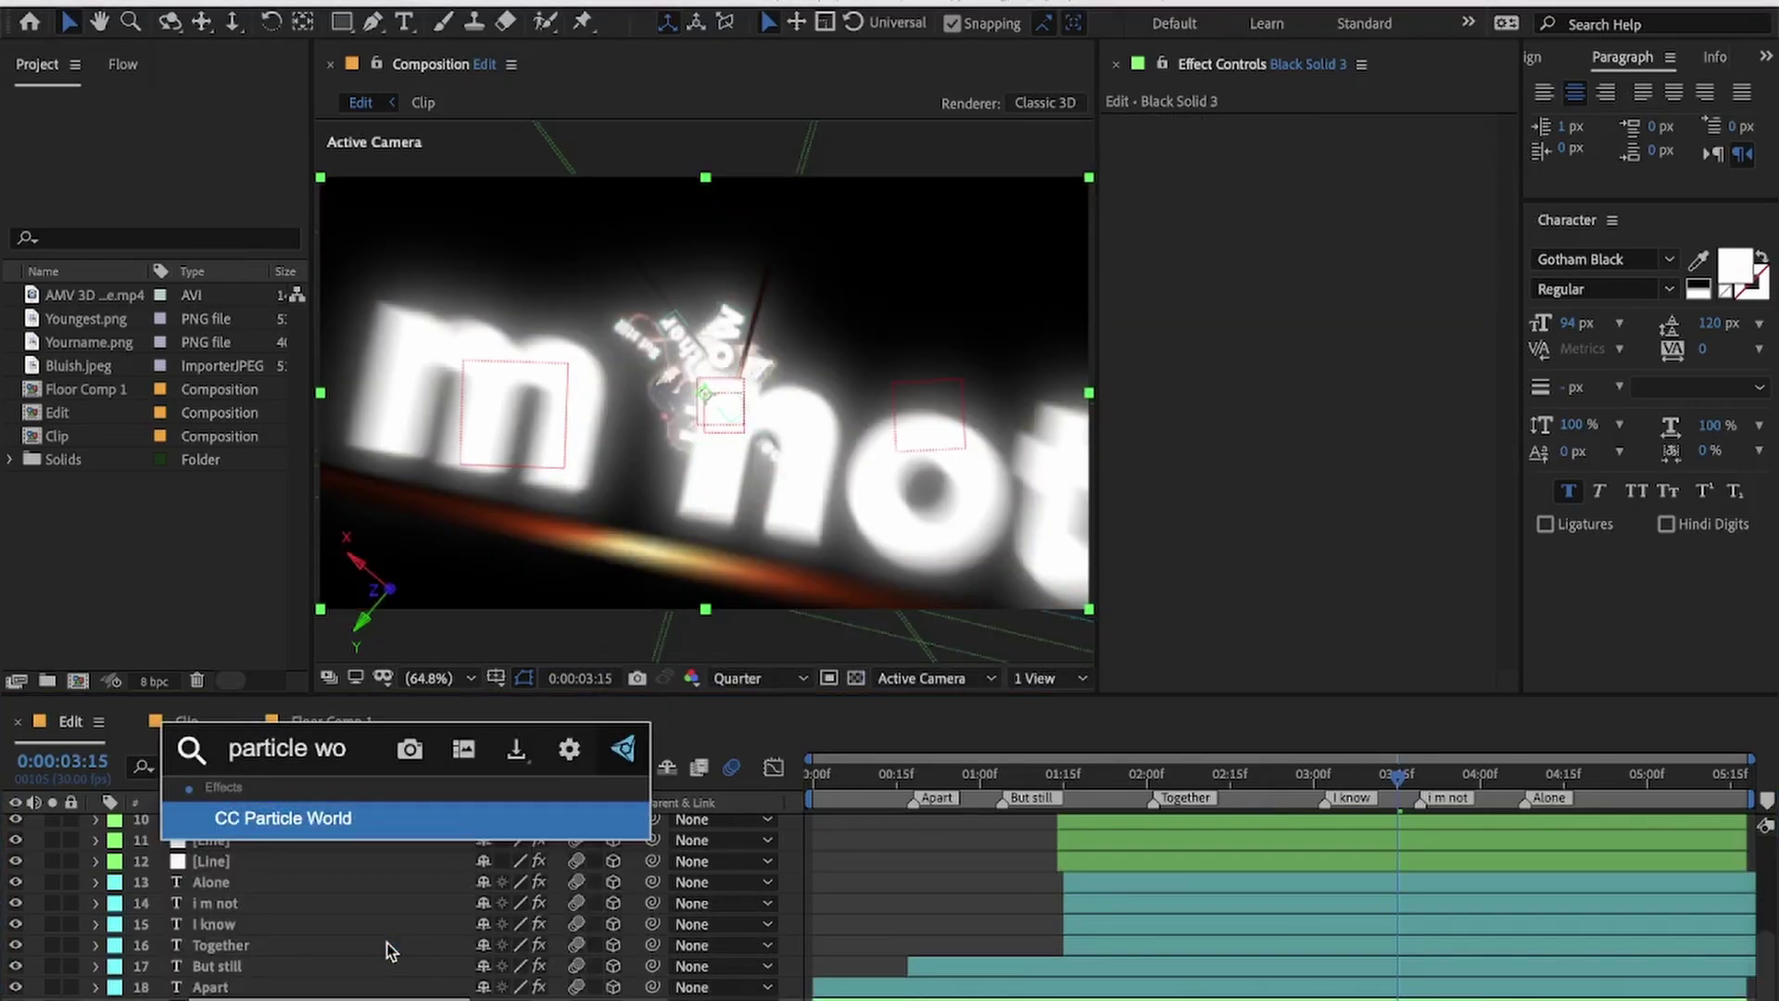
key("Return")
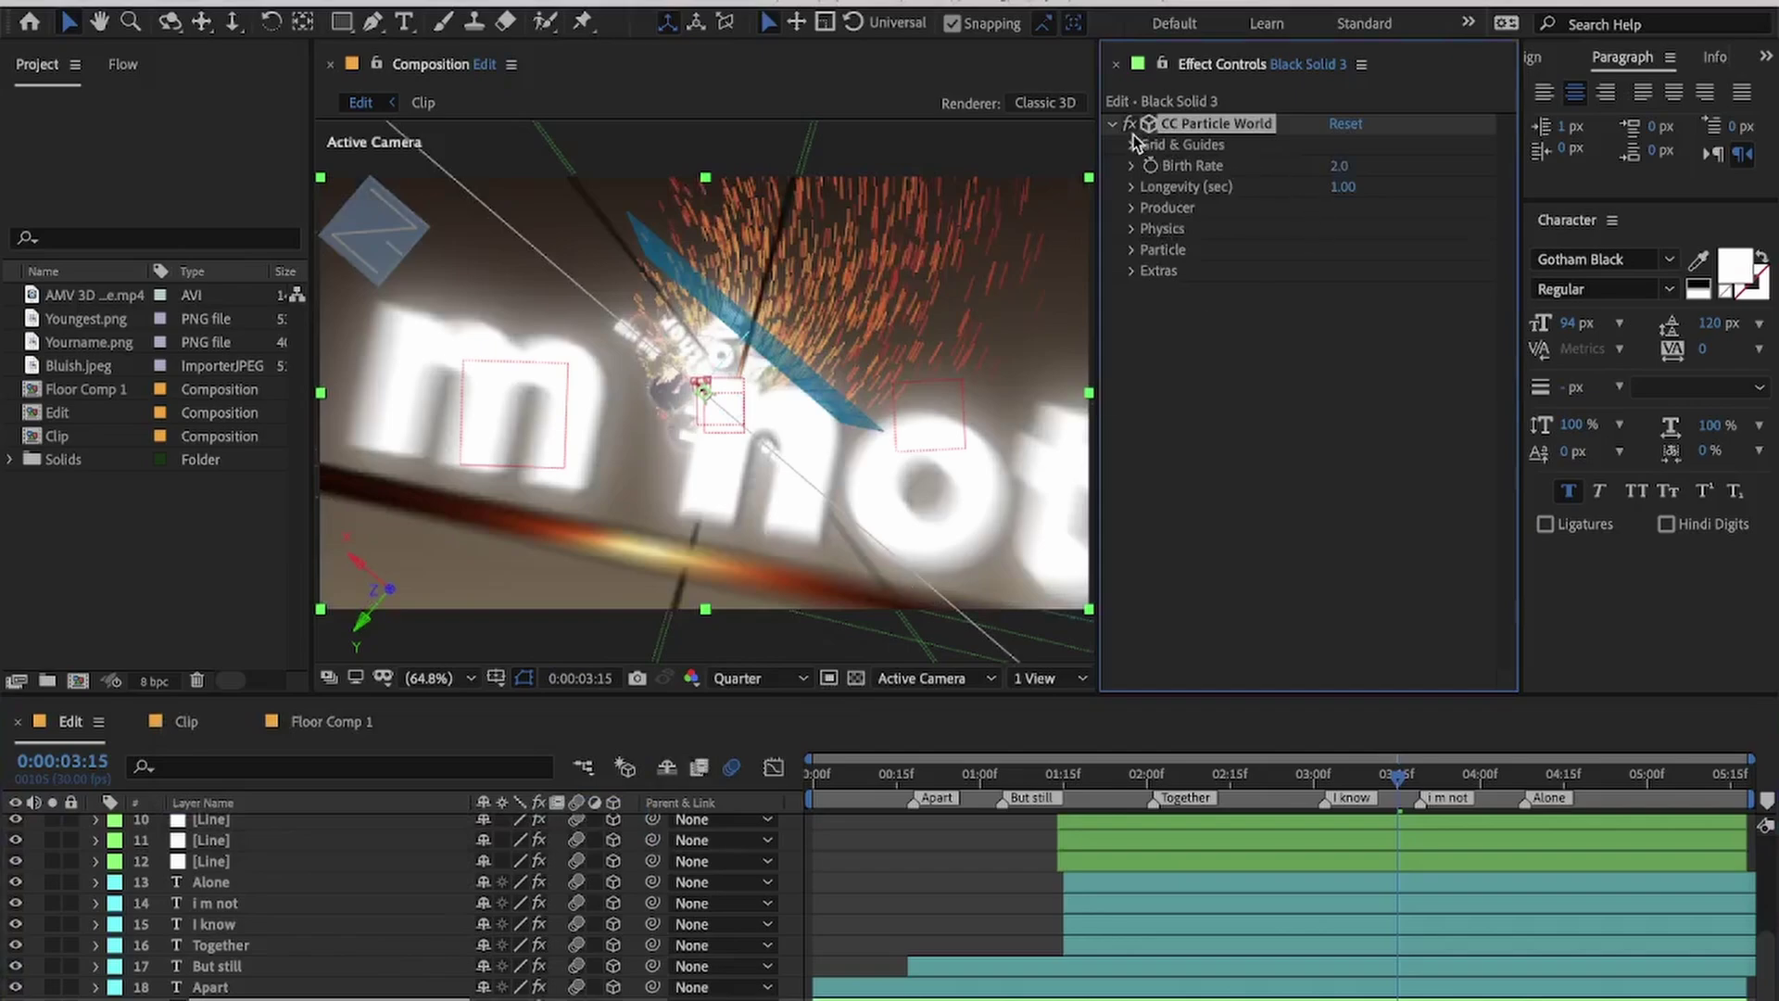
Step: Turn off the Position, Radius, Motion Path, Grid, Horizon and Axis Box guides of CC Particle World
left_click(1131, 145)
left_click(1336, 167)
left_click(1336, 188)
left_click(1336, 209)
left_click(1336, 250)
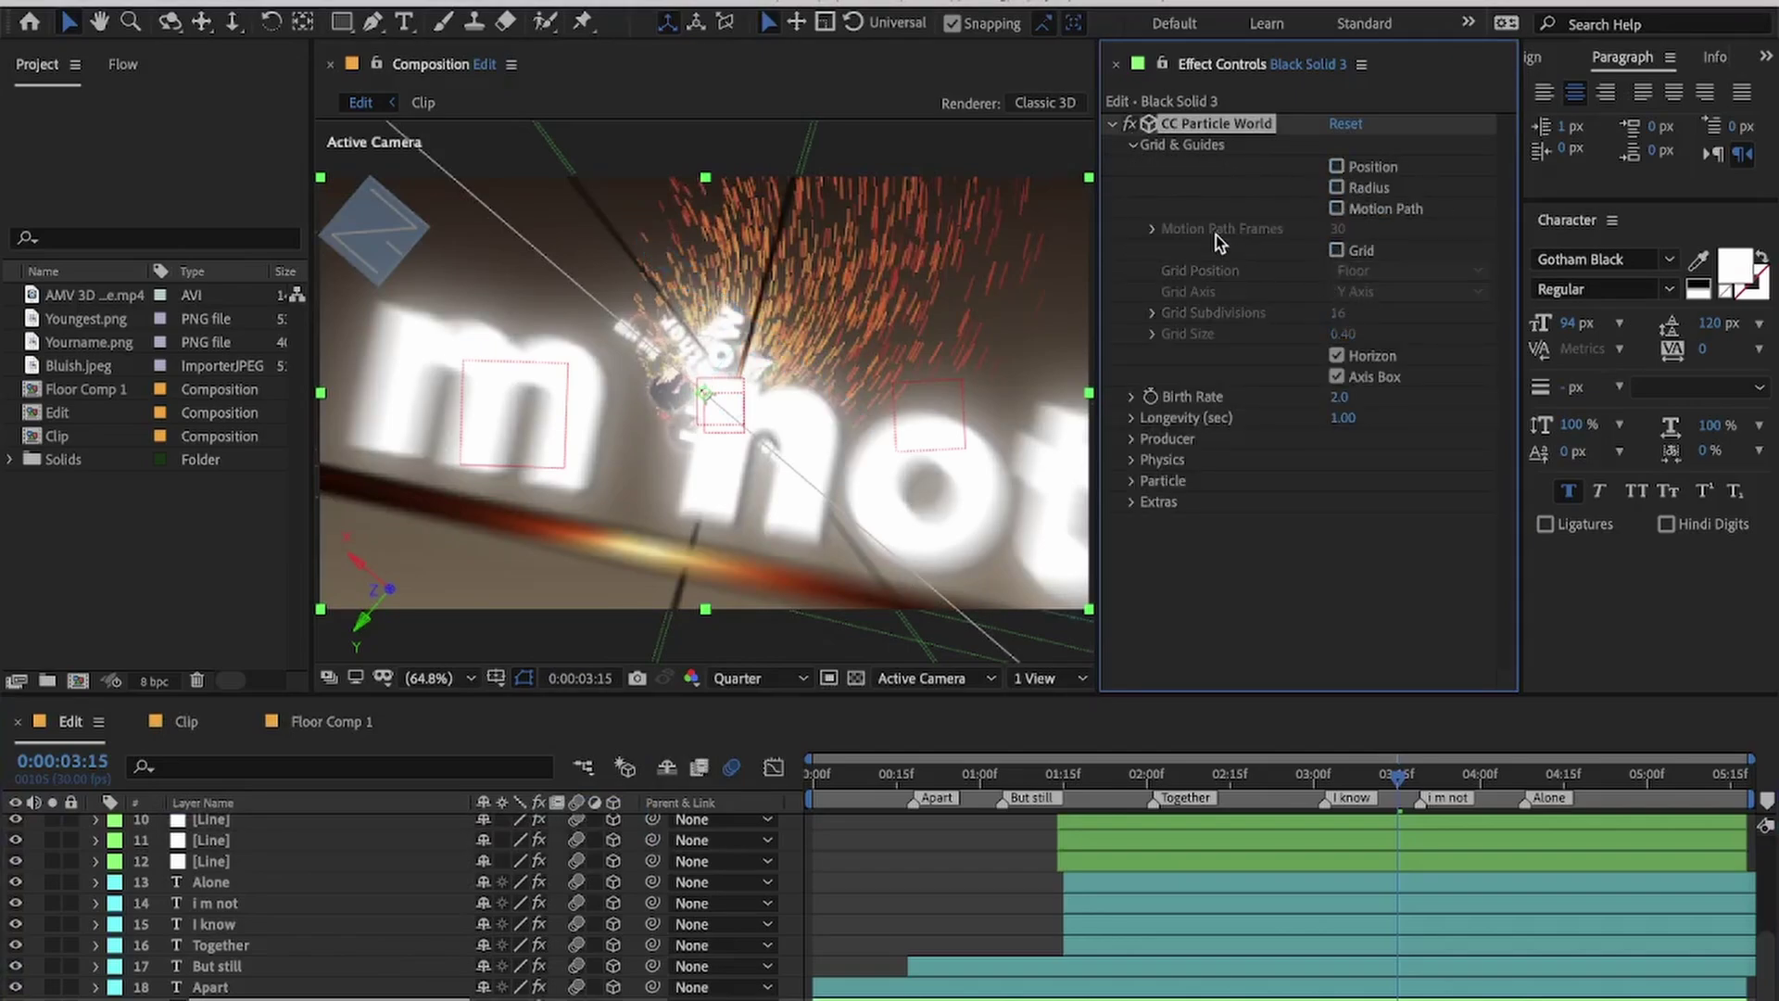
left_click(1336, 355)
left_click(1336, 376)
left_click(1131, 144)
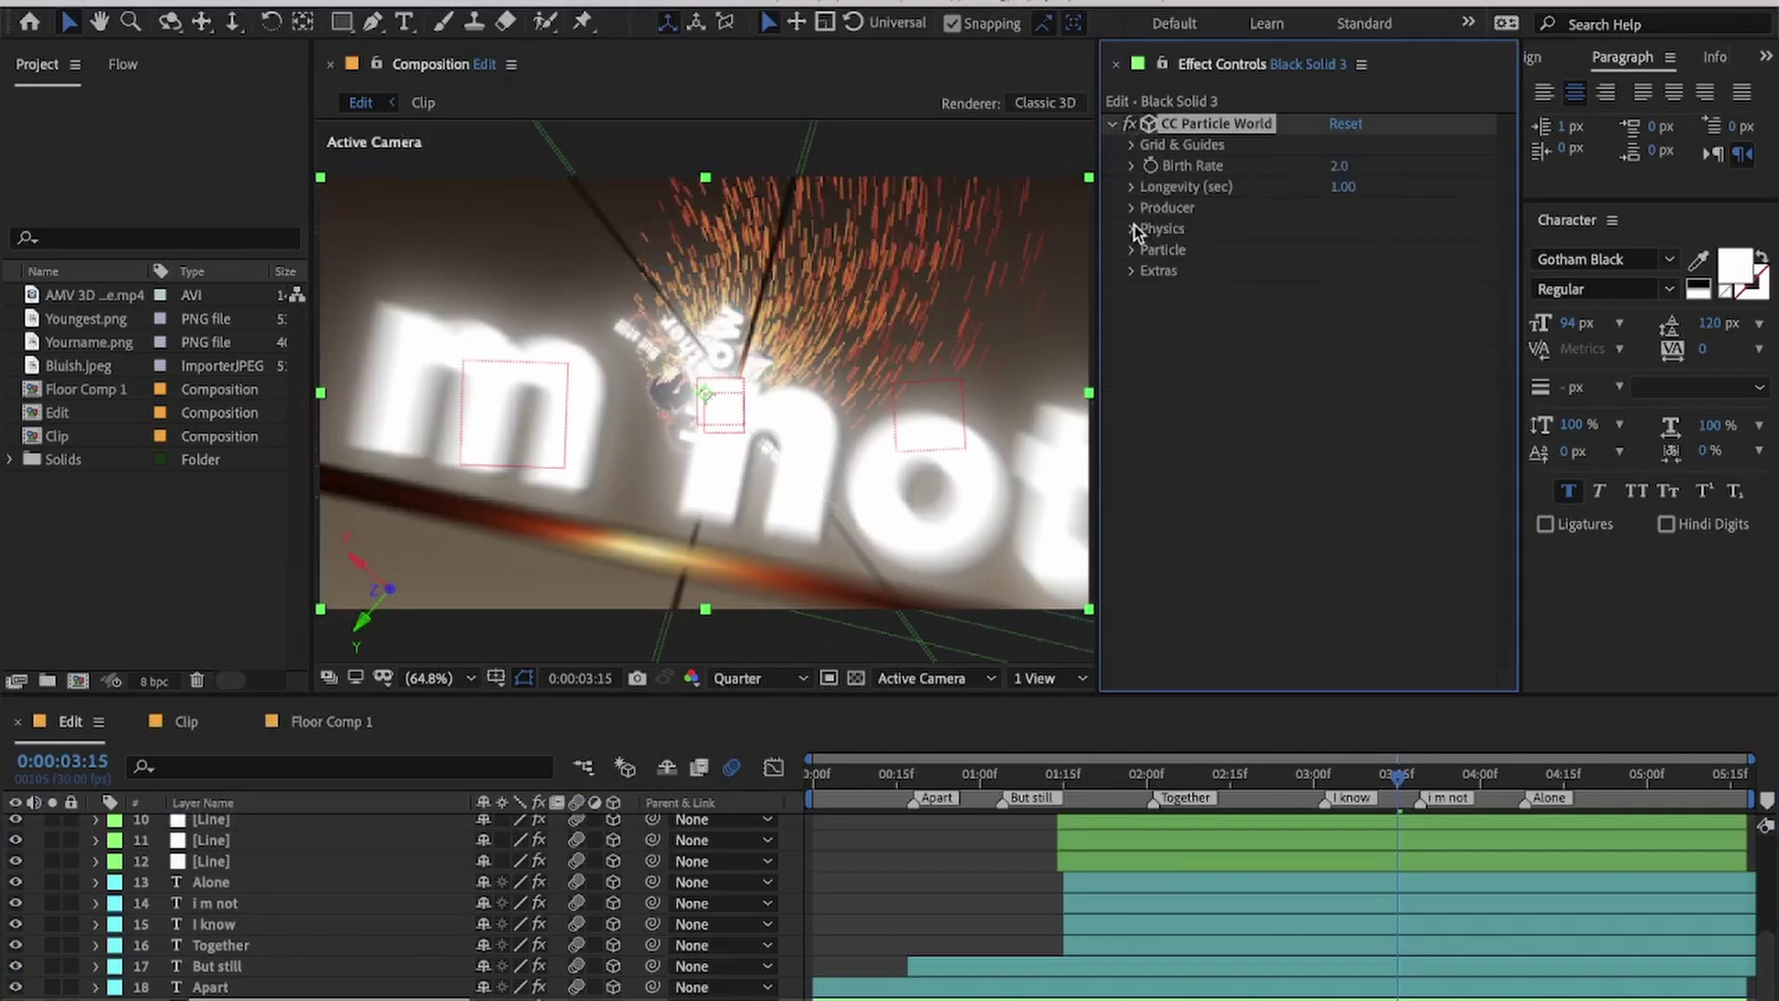
Step: Set CC Particle World's physics Velocity and Gravity both to 0
left_click(1134, 228)
left_click(1342, 270)
type("0")
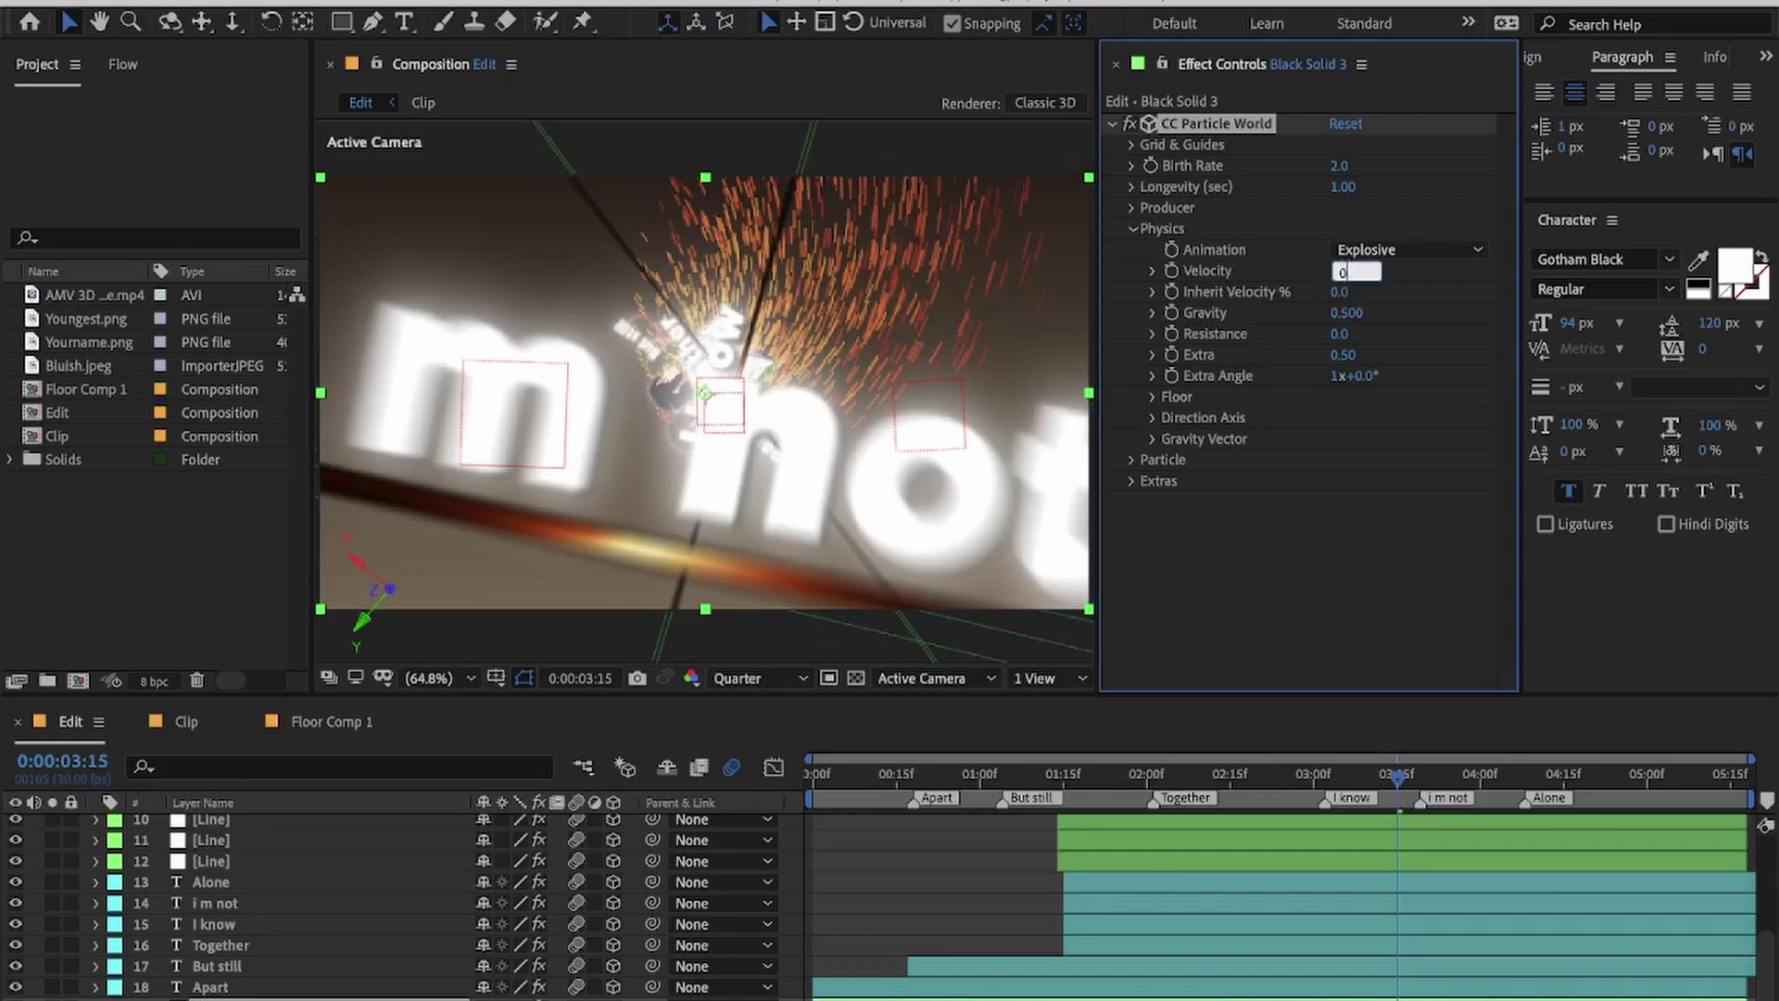
key("Return")
left_click(1348, 313)
type("0")
key("Return")
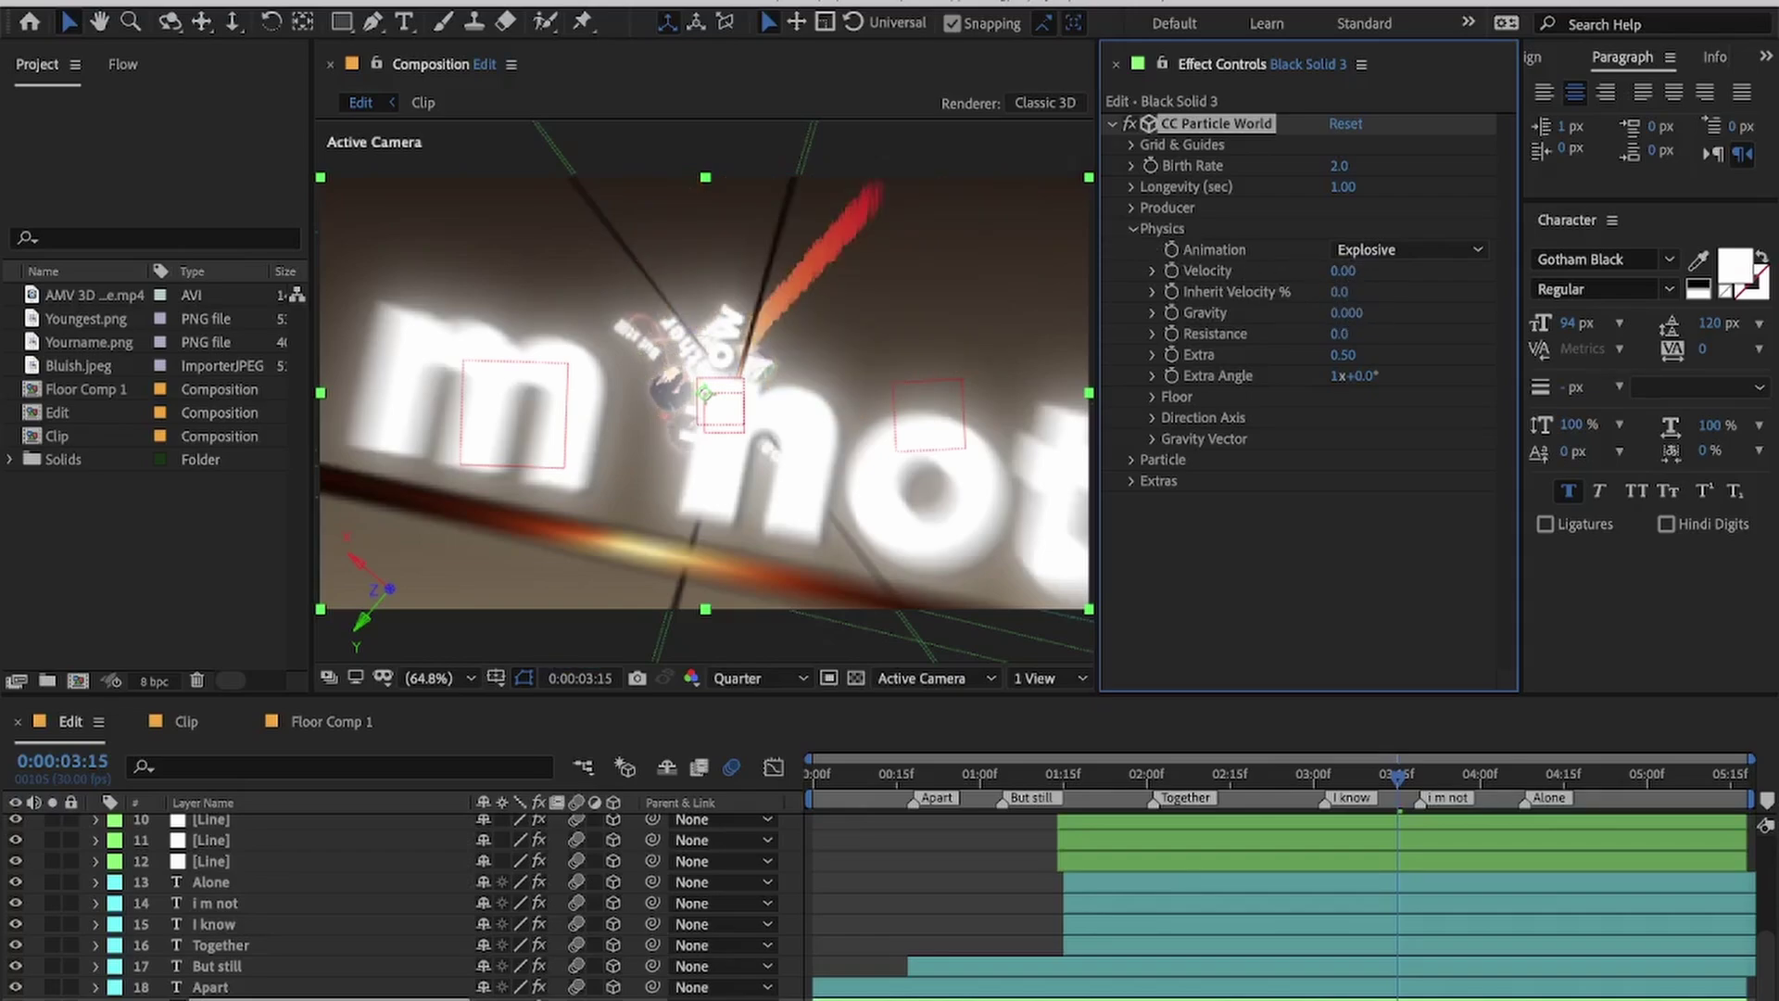
Step: Set the particle Producer's Radius X to 1.925 and shift the particle solid earlier, extending its end along the timeline
left_click(1132, 209)
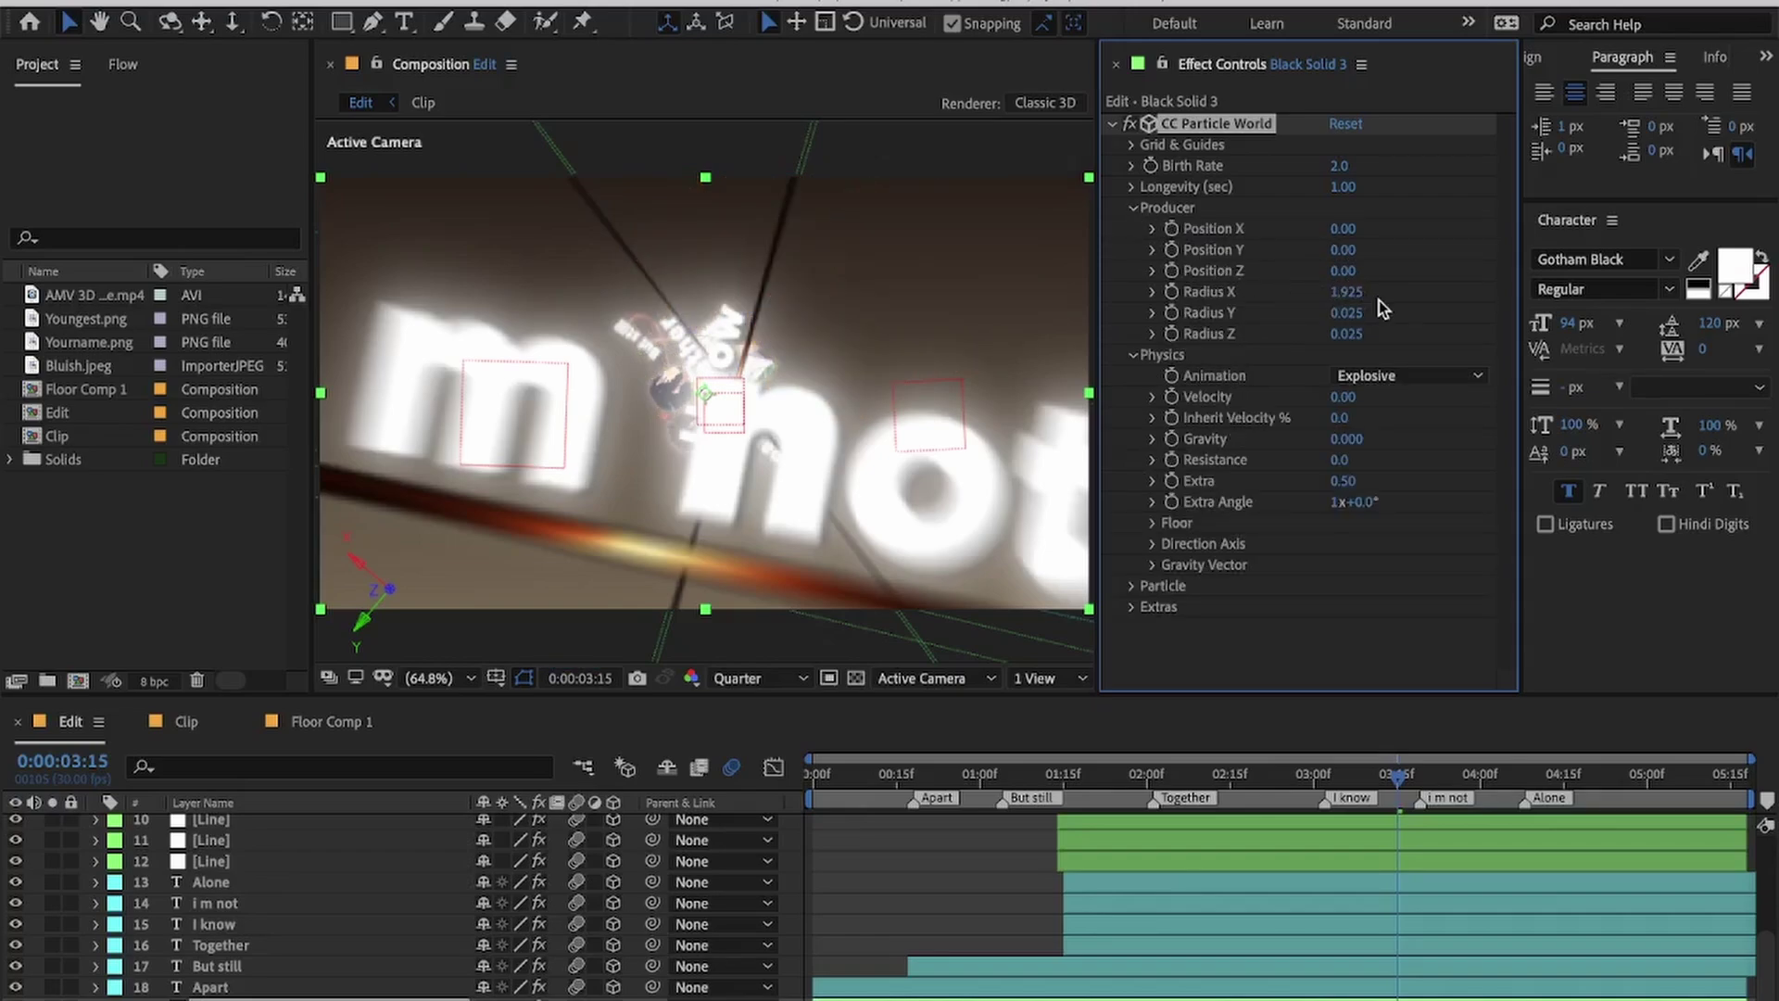
left_click(1336, 479)
left_click_drag(1139, 996, 1088, 994)
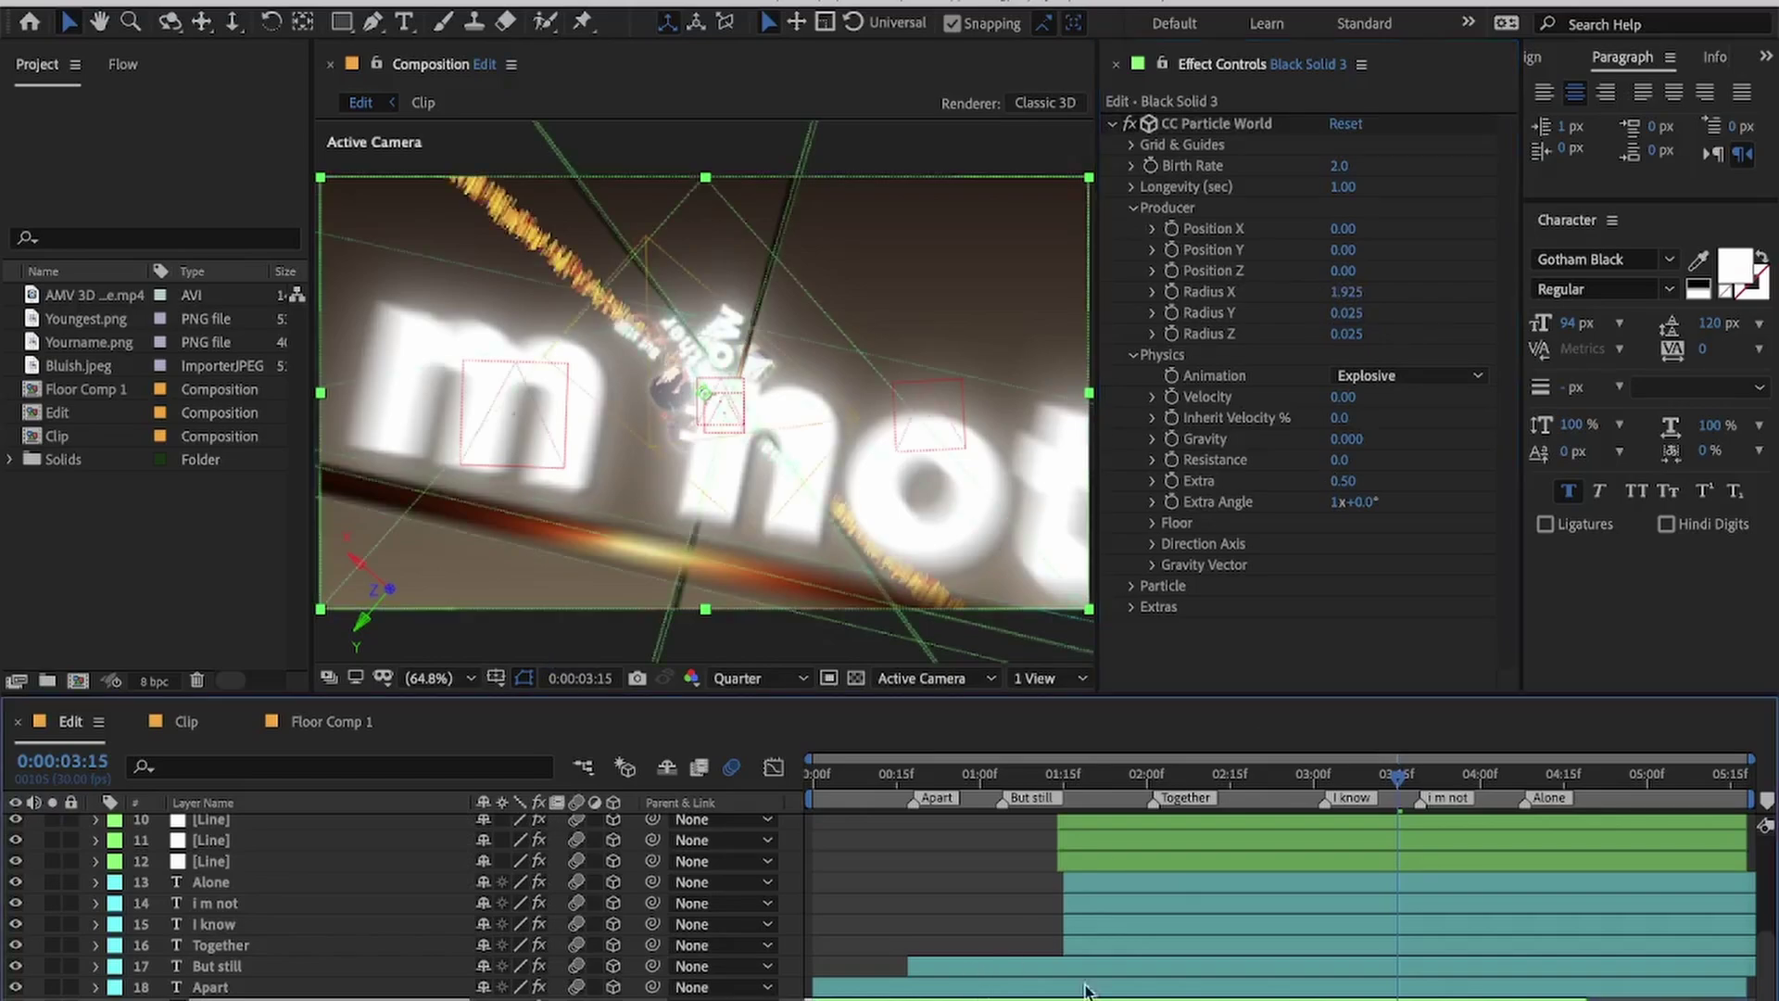
left_click_drag(1695, 997, 1754, 997)
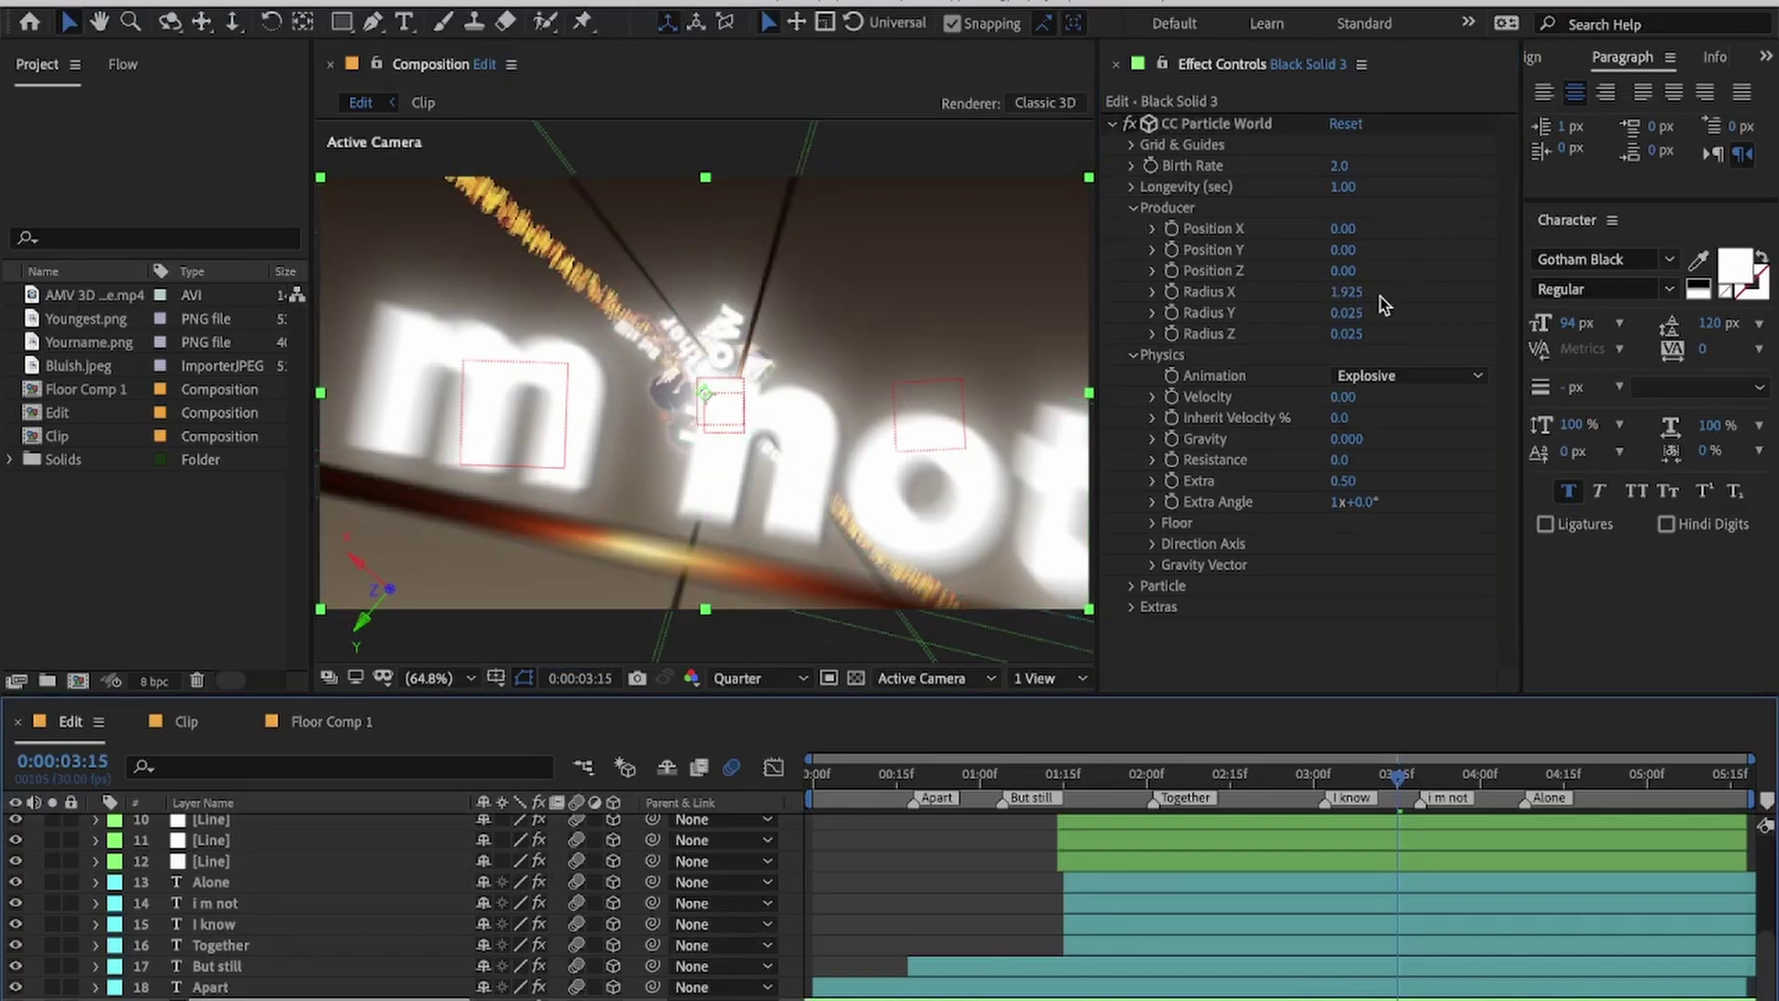
Step: Set the particle Producer's Radius X to 3.025, Radius Y to 1.695 and Radius Z to 0.635
left_click_drag(1348, 292, 1496, 297)
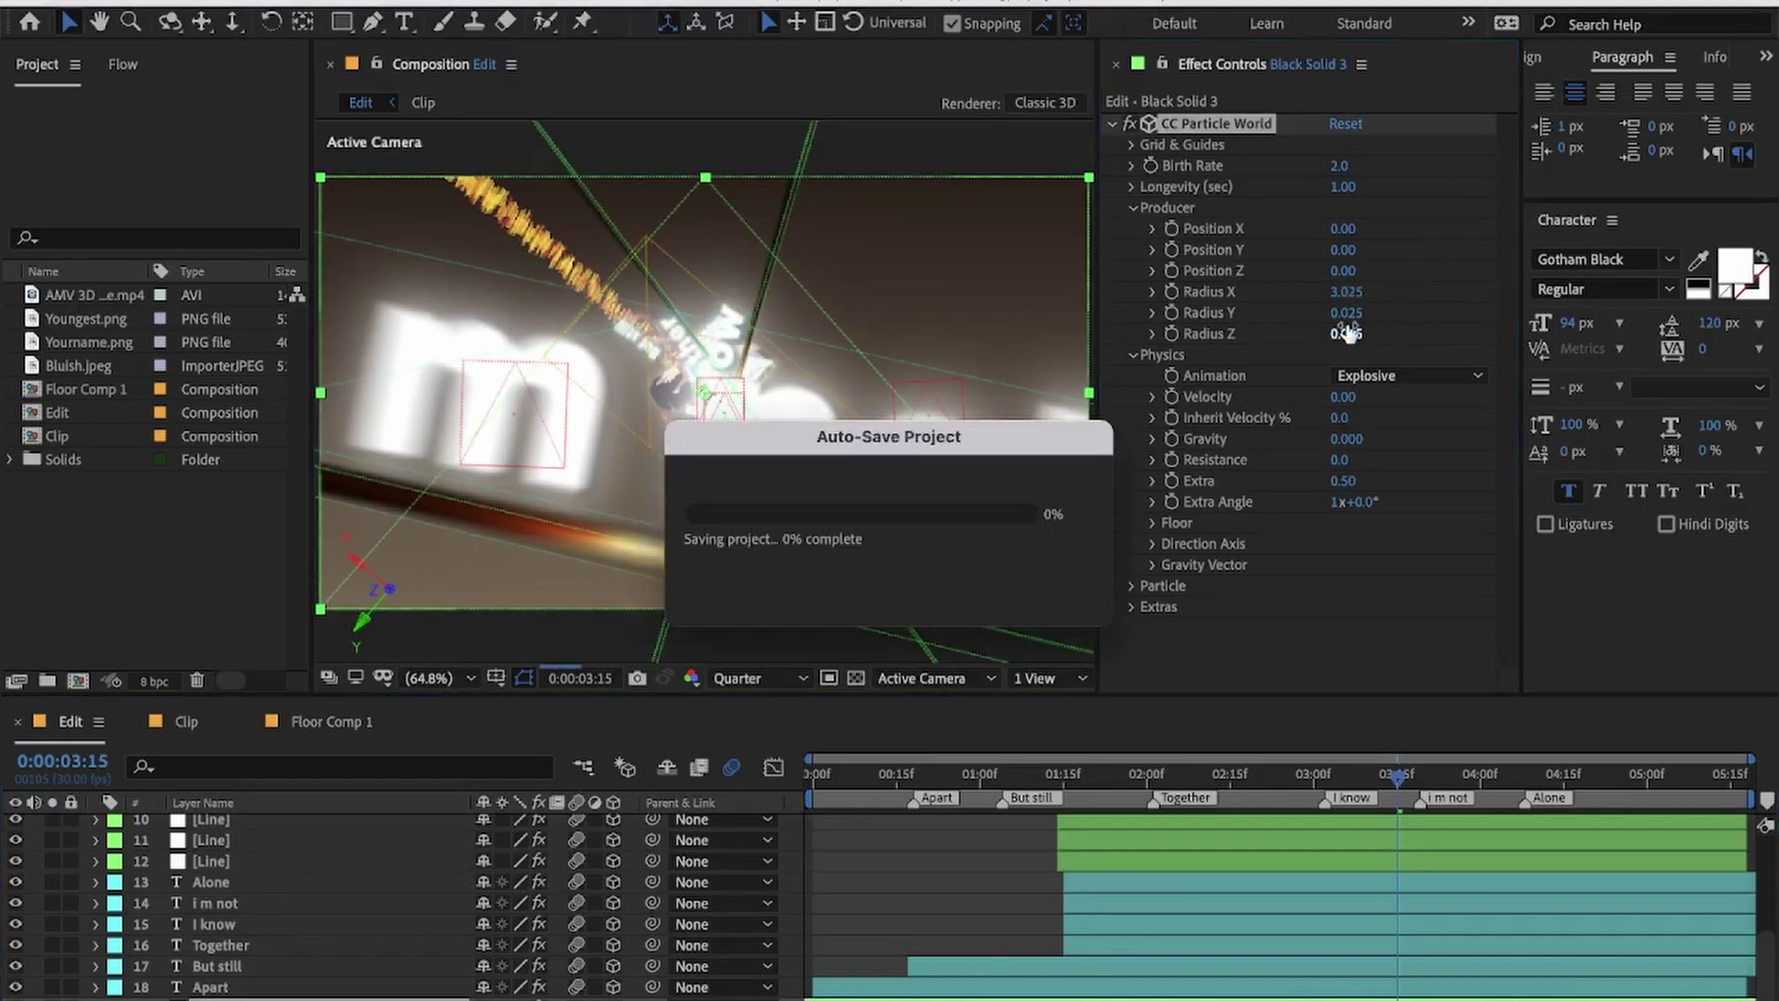
left_click_drag(1348, 312, 1412, 339)
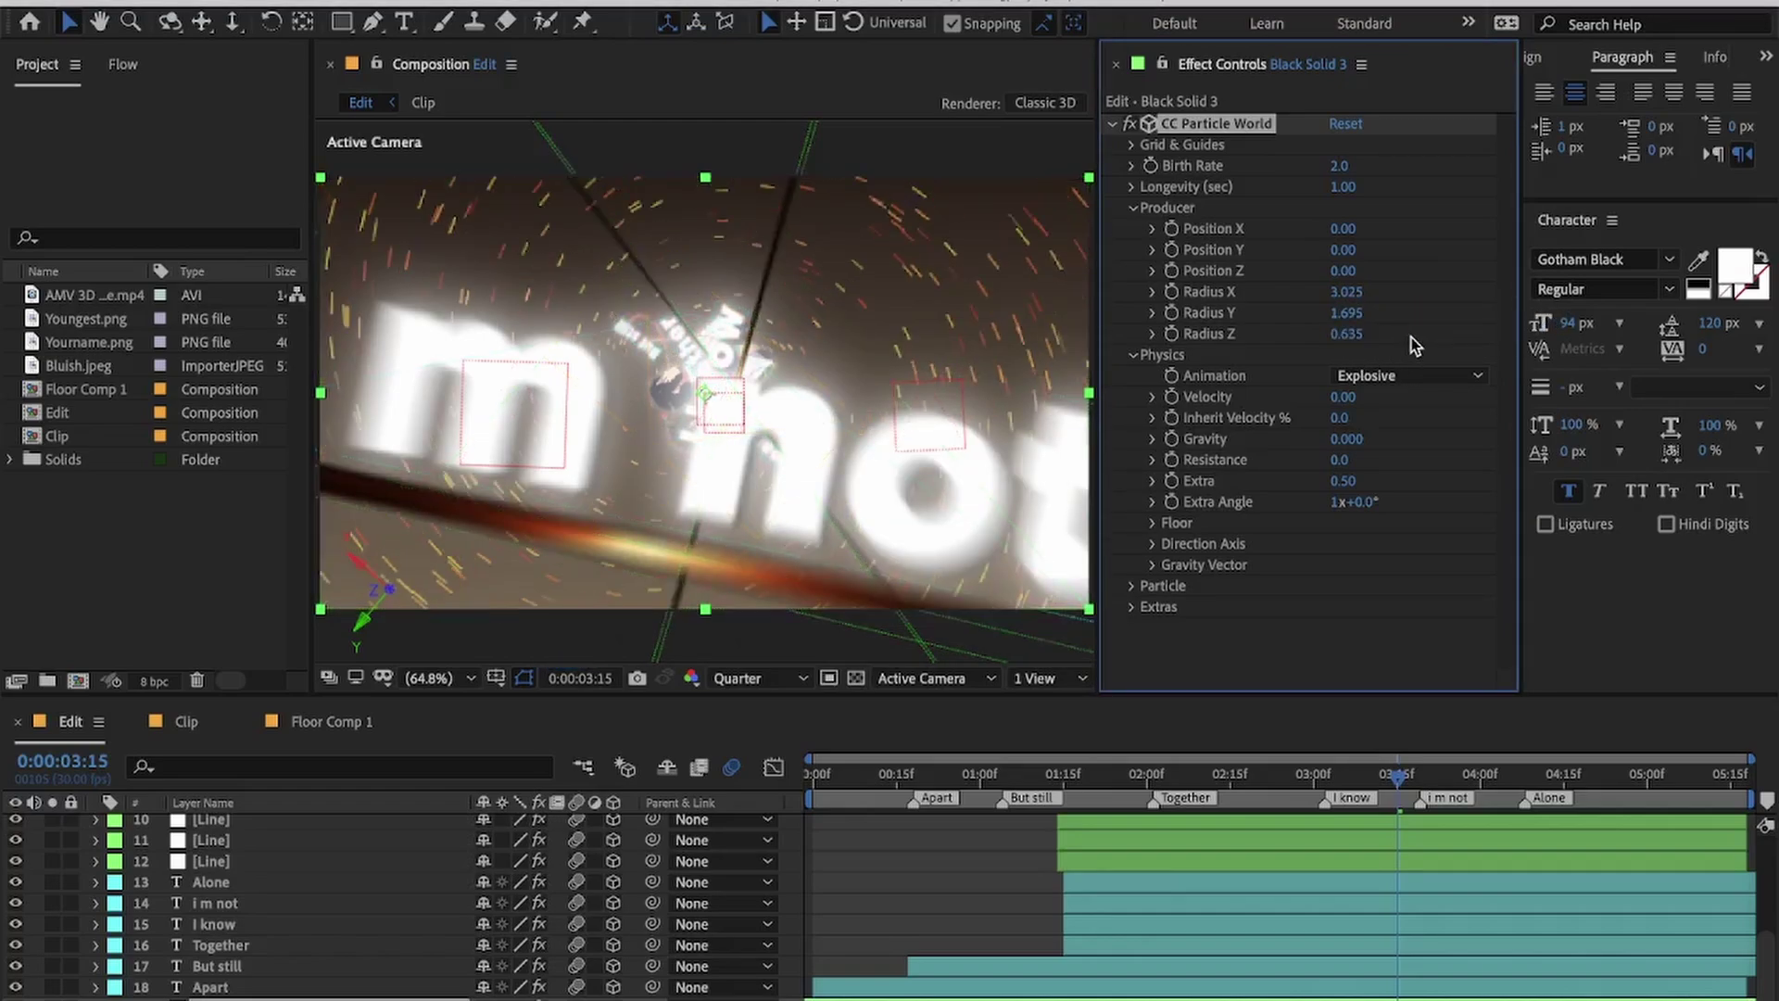
Step: Change the particles' Birth Color to white and Death Color to a pale tan, and save the project
left_click(1132, 587)
scroll(1297, 556, "down", 3)
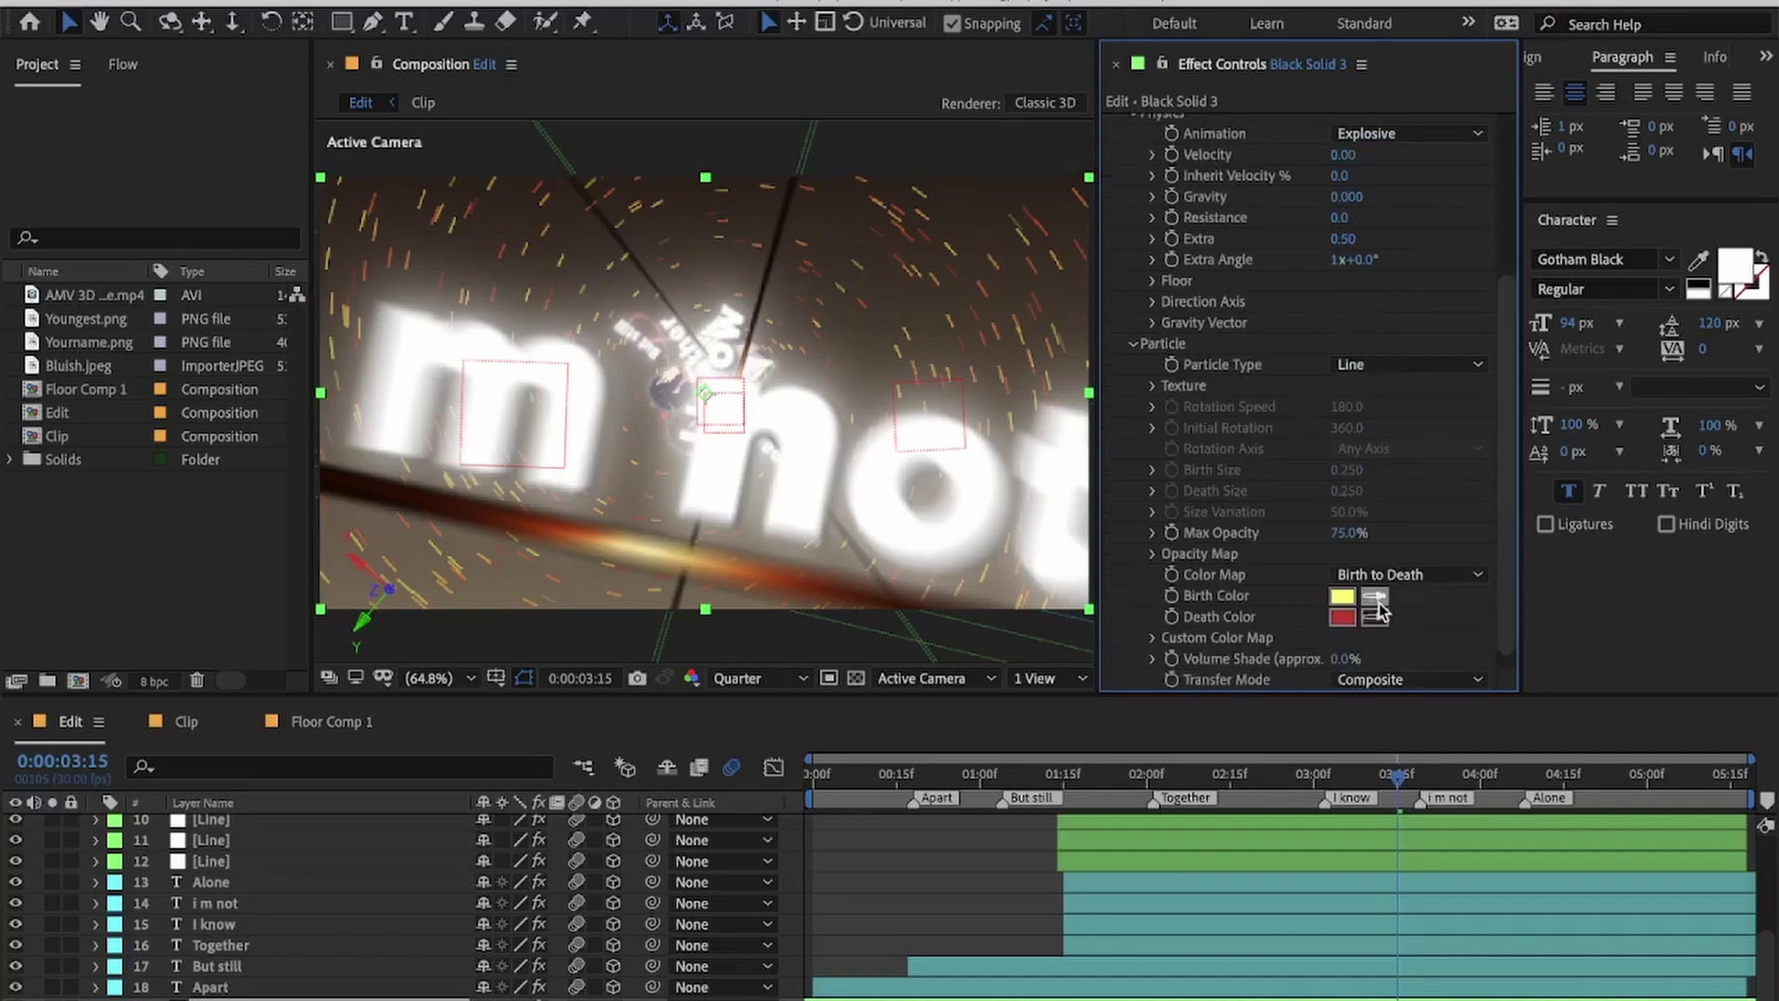
left_click(1338, 585)
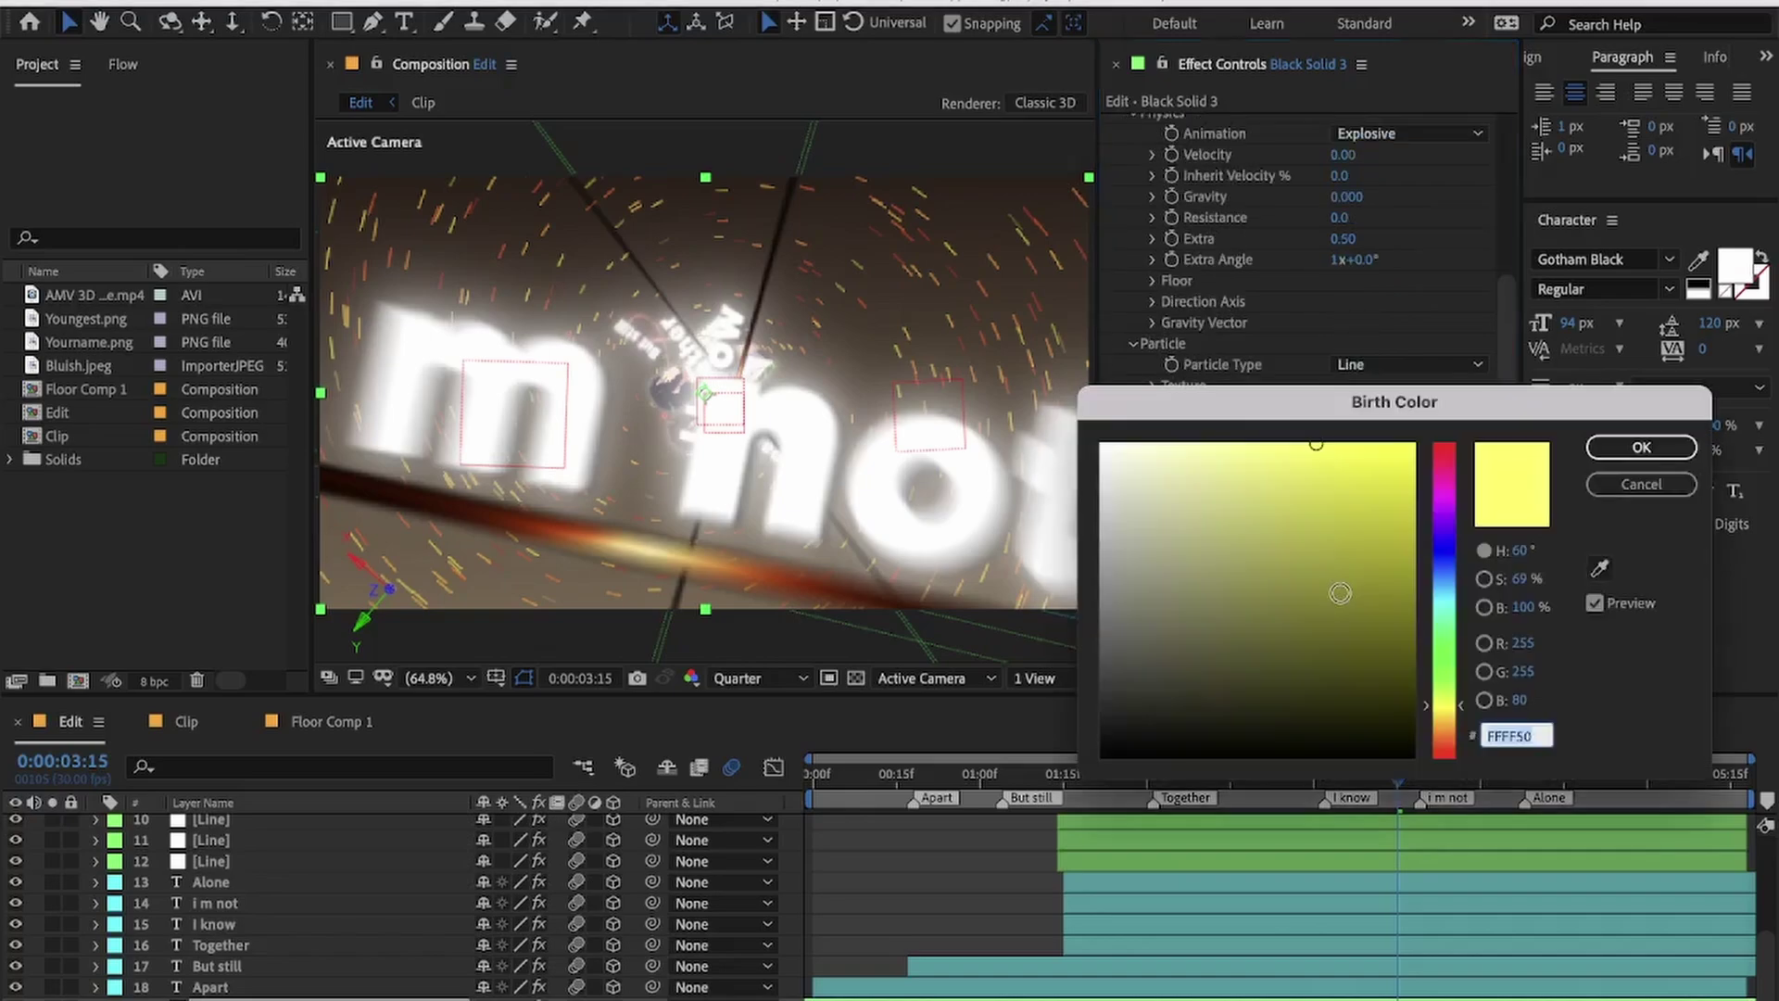
left_click(1641, 446)
left_click(683, 553)
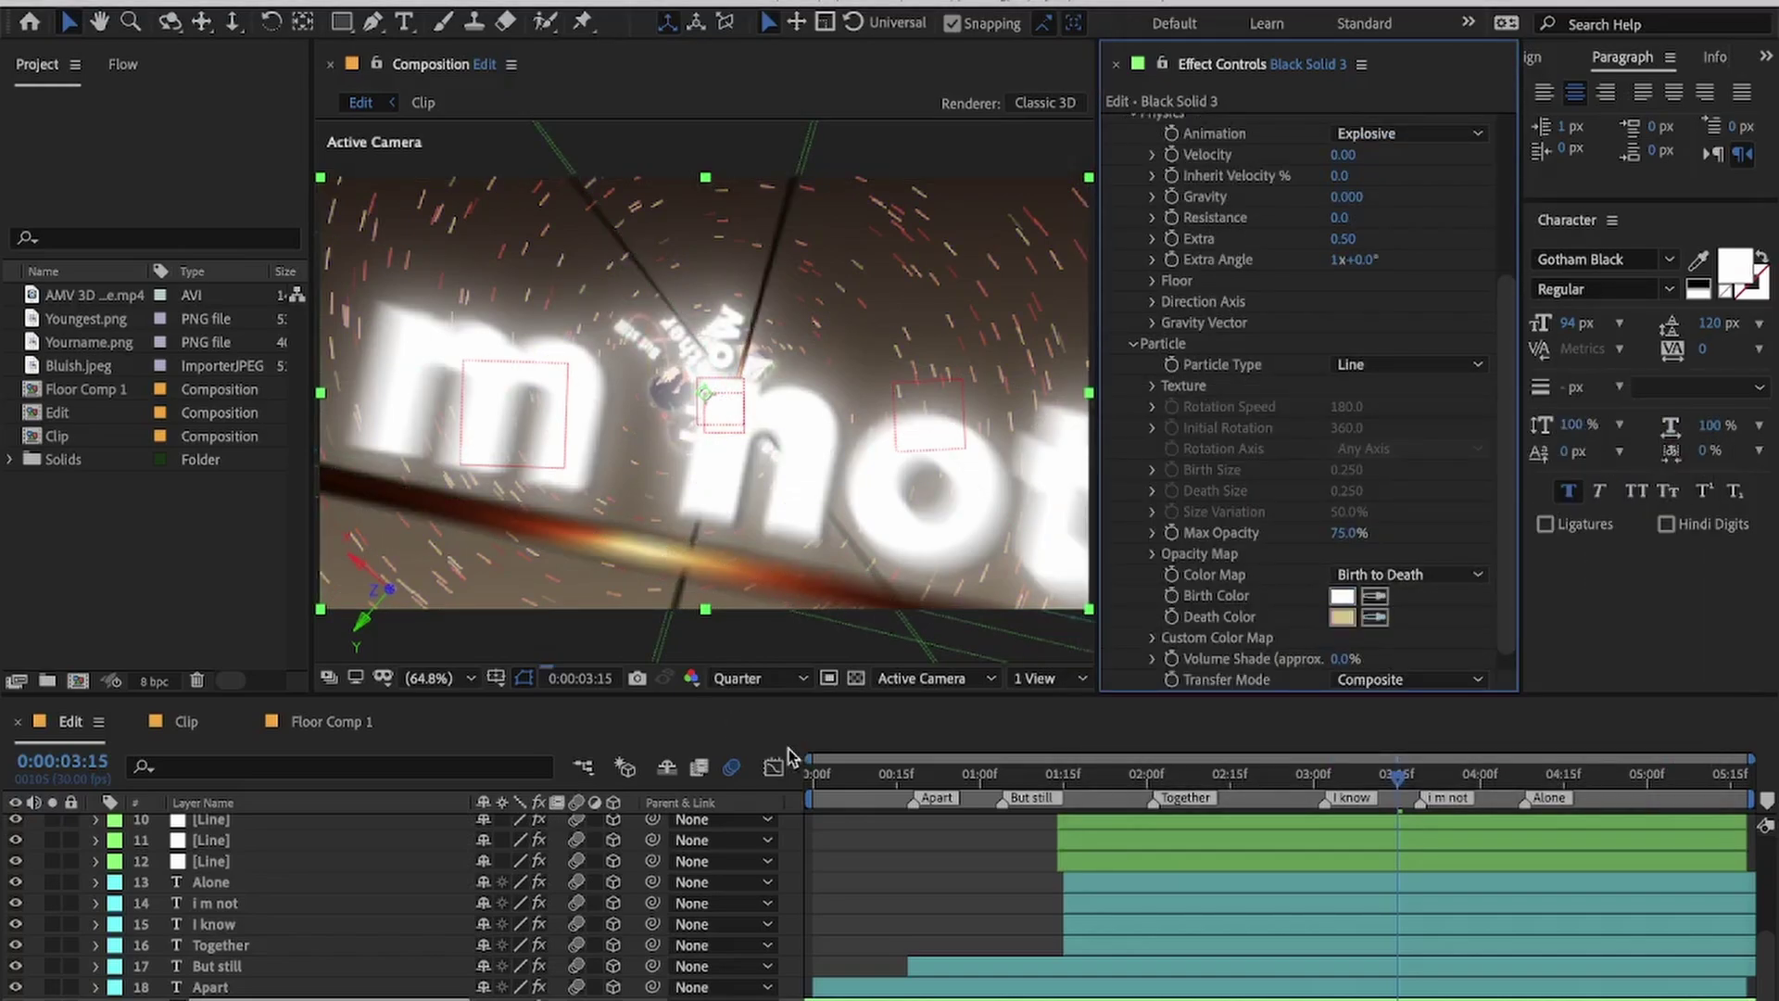
left_click(865, 838)
key("ctrl+s")
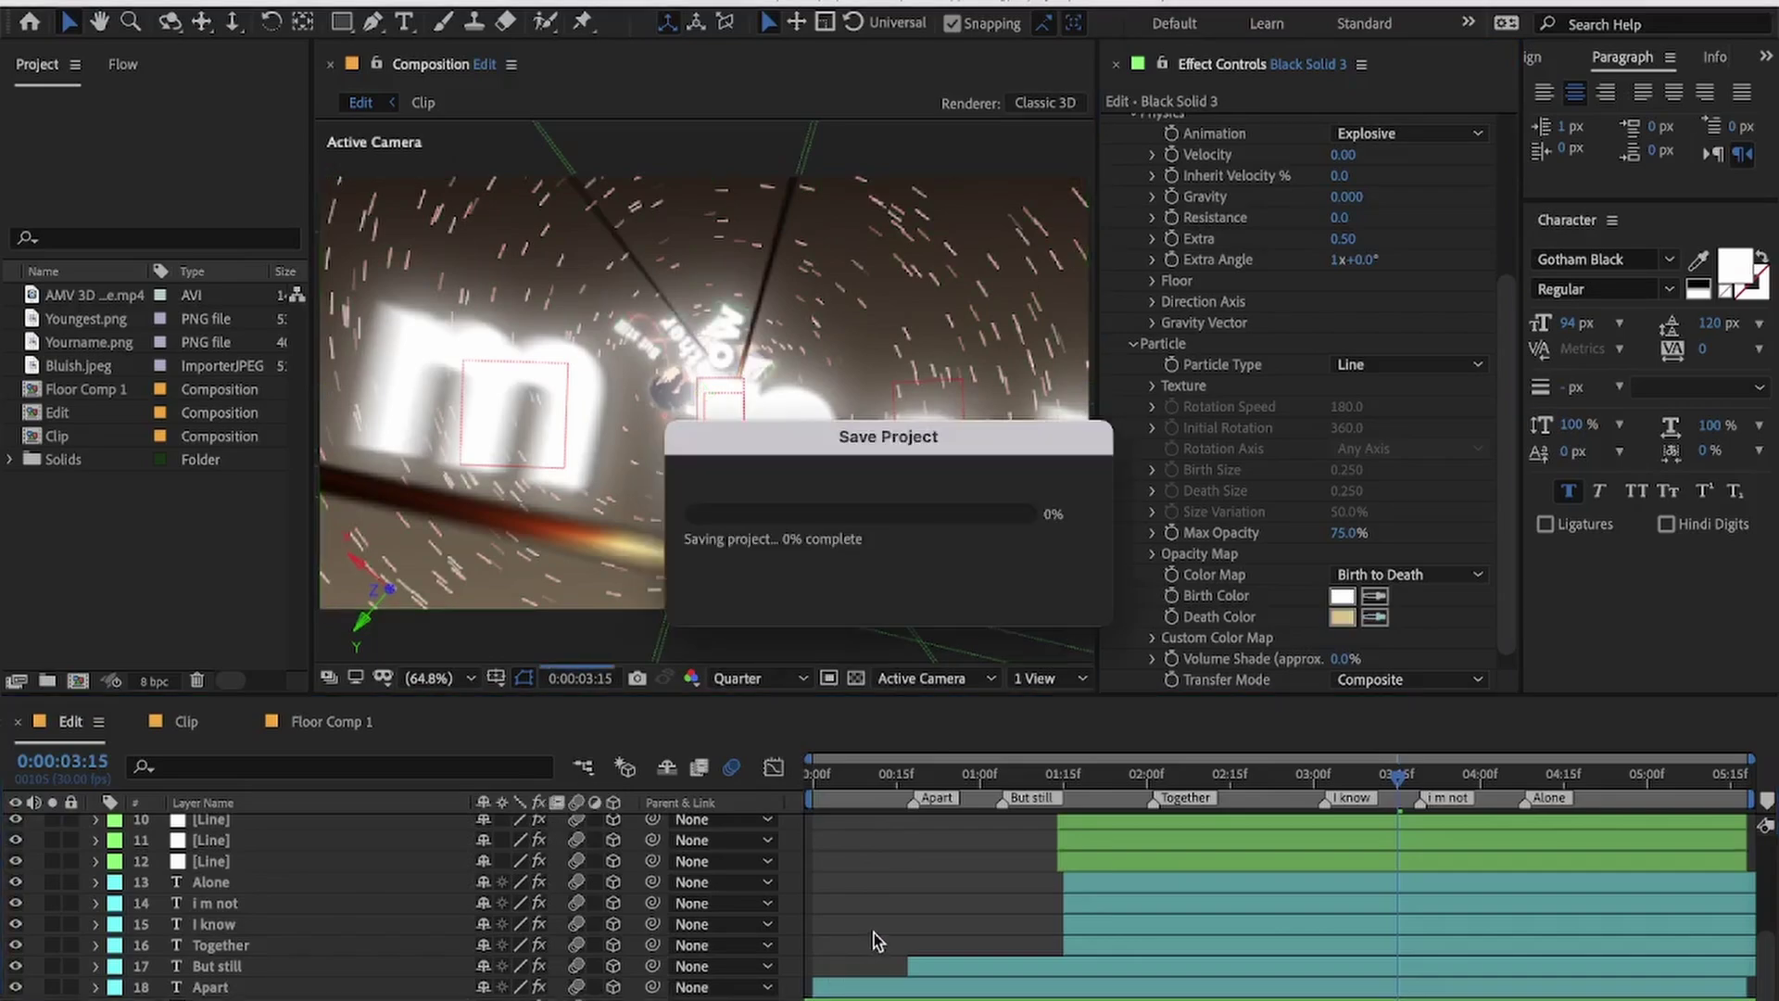
Step: Play the composition from the start through the "I know" section to check the recoloured particles
left_click_drag(858, 780, 808, 787)
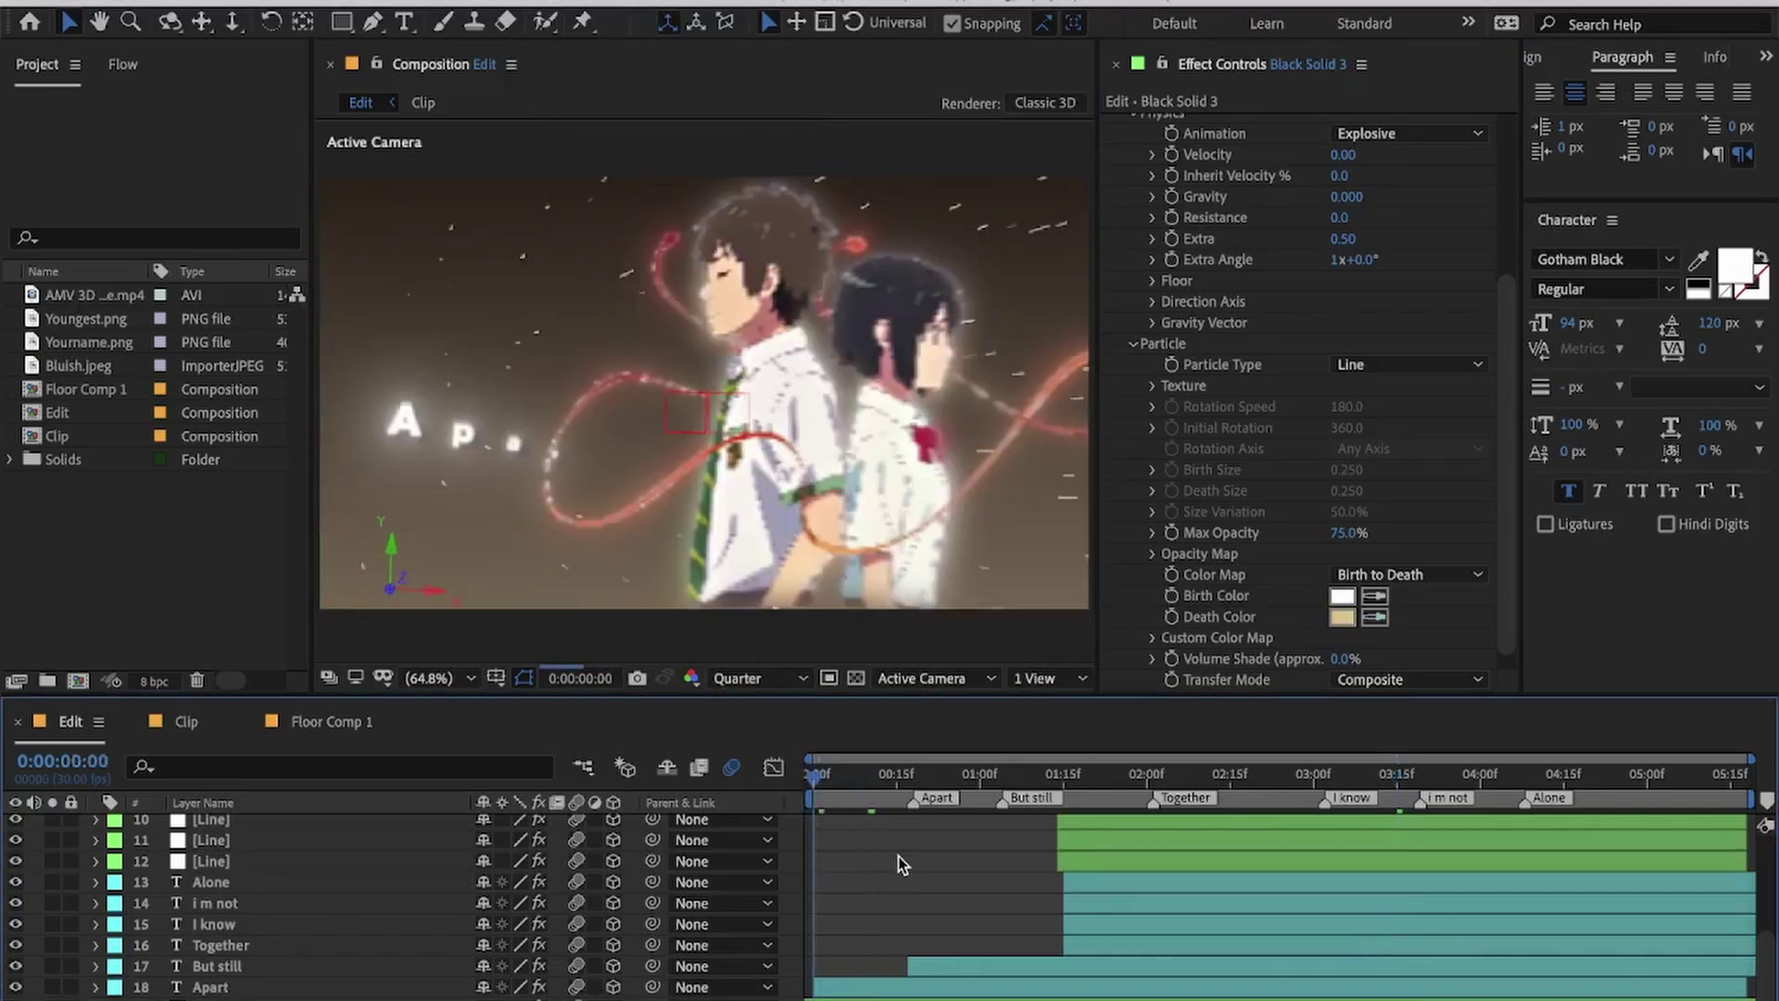
key("space")
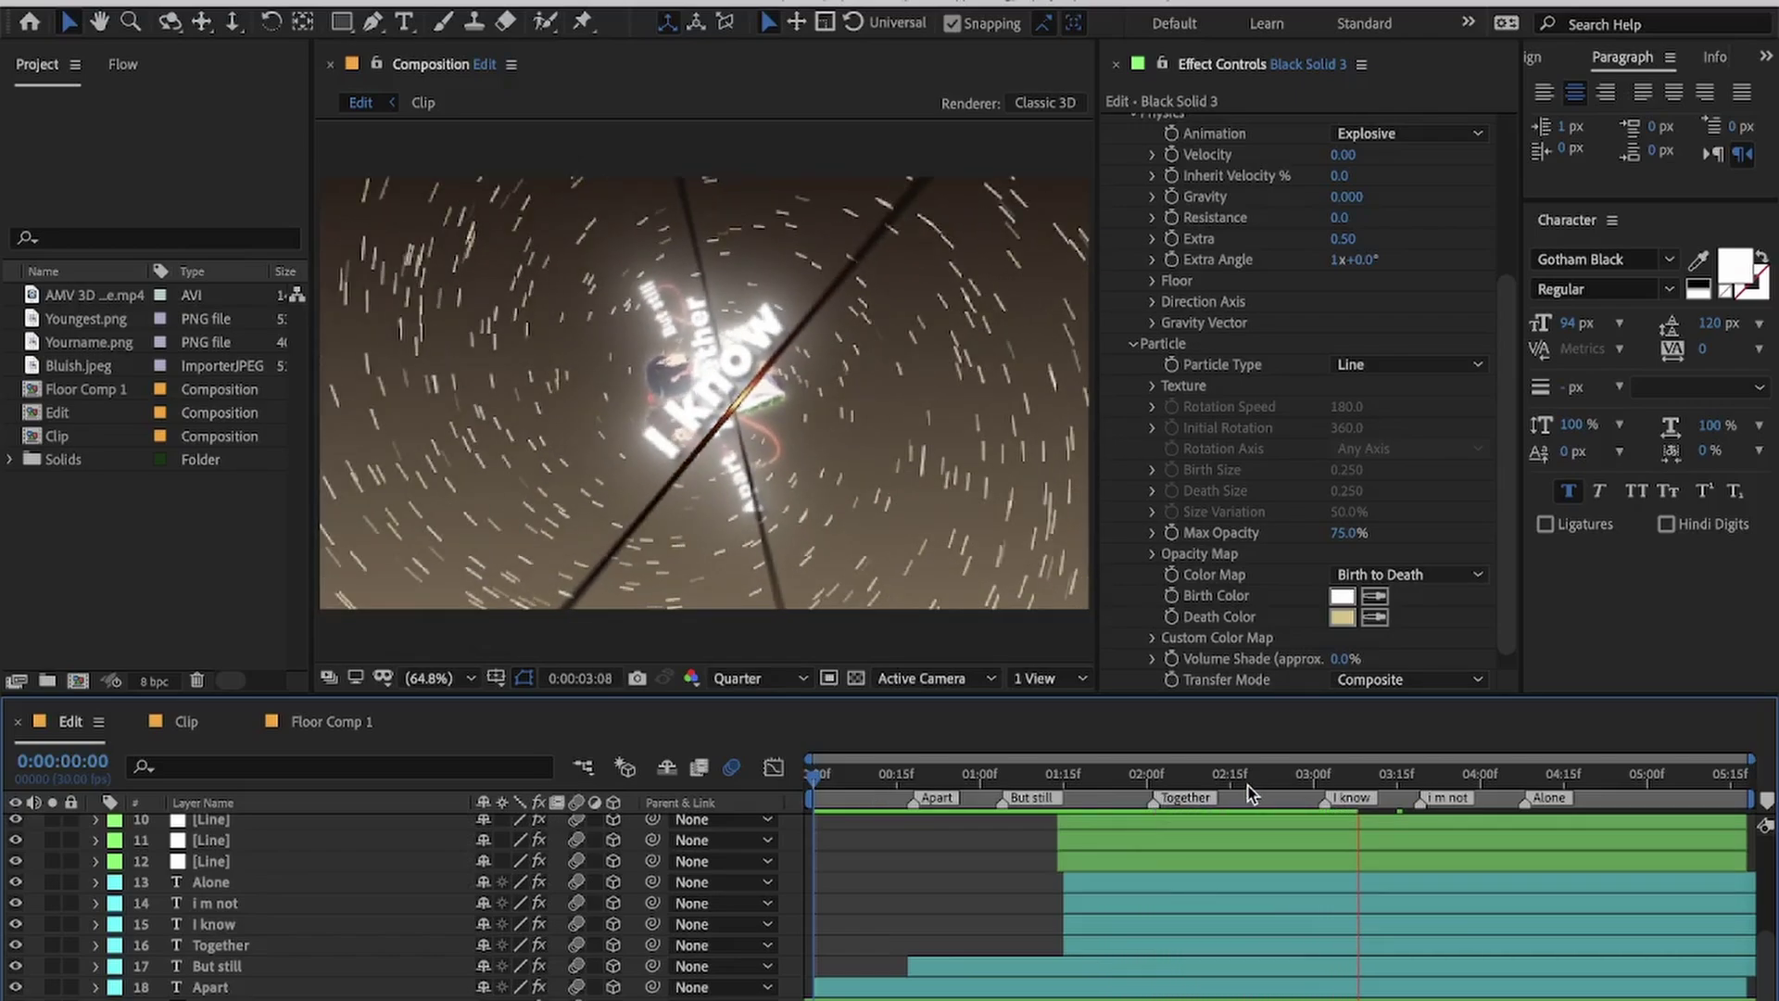
key("space")
Step: Set CC Particle World's Birth Rate to 4
scroll(1320, 140, "up", 5)
left_click(1338, 165)
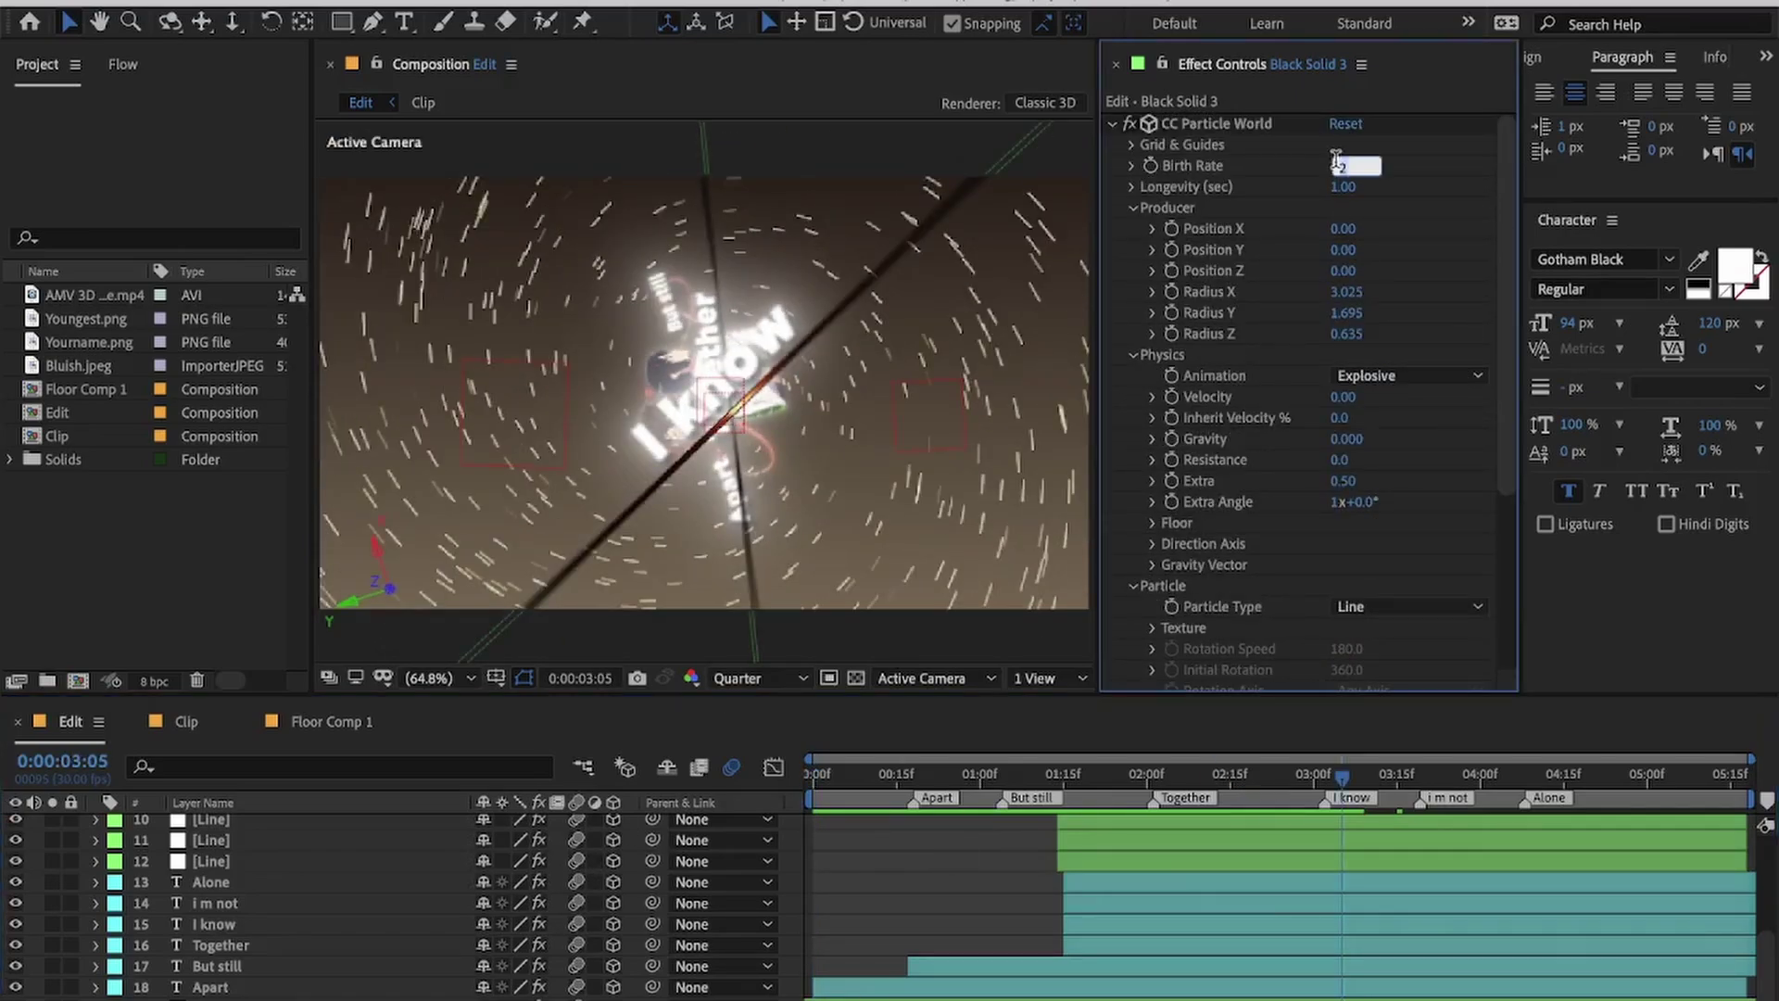
type("4")
key("Return")
Step: Replay the composition from the start through "i m not" to review the particle density
key("Home")
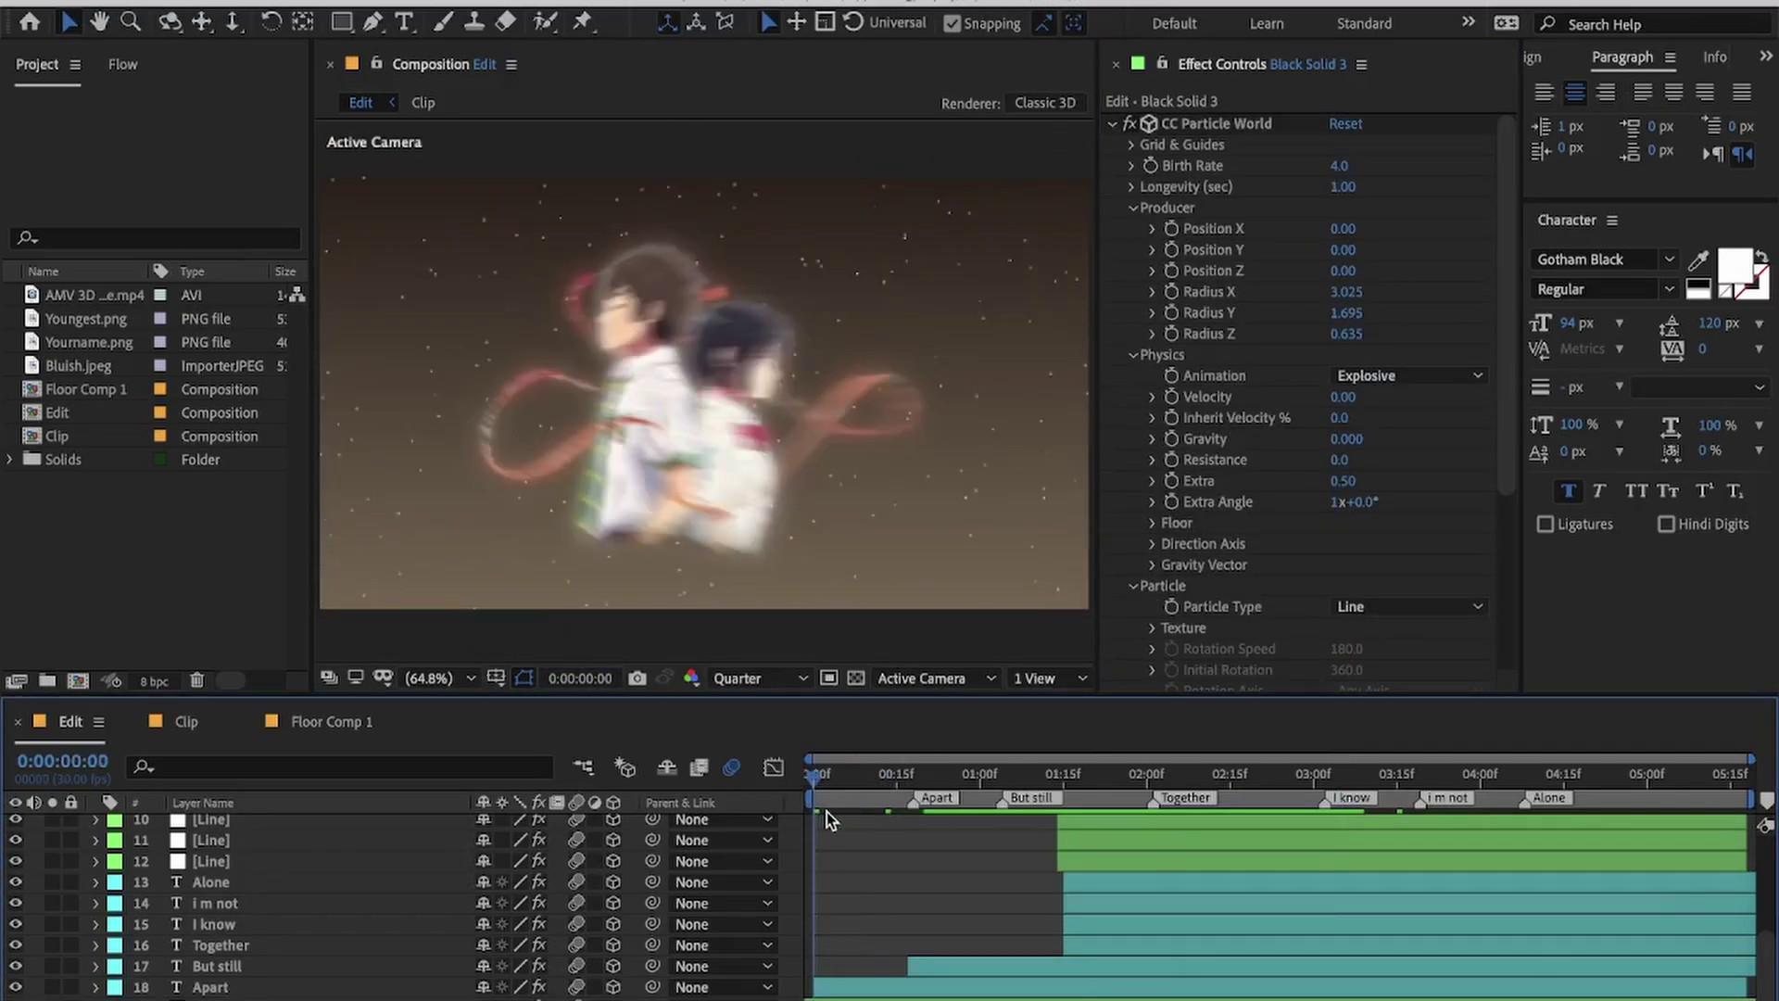
key("space")
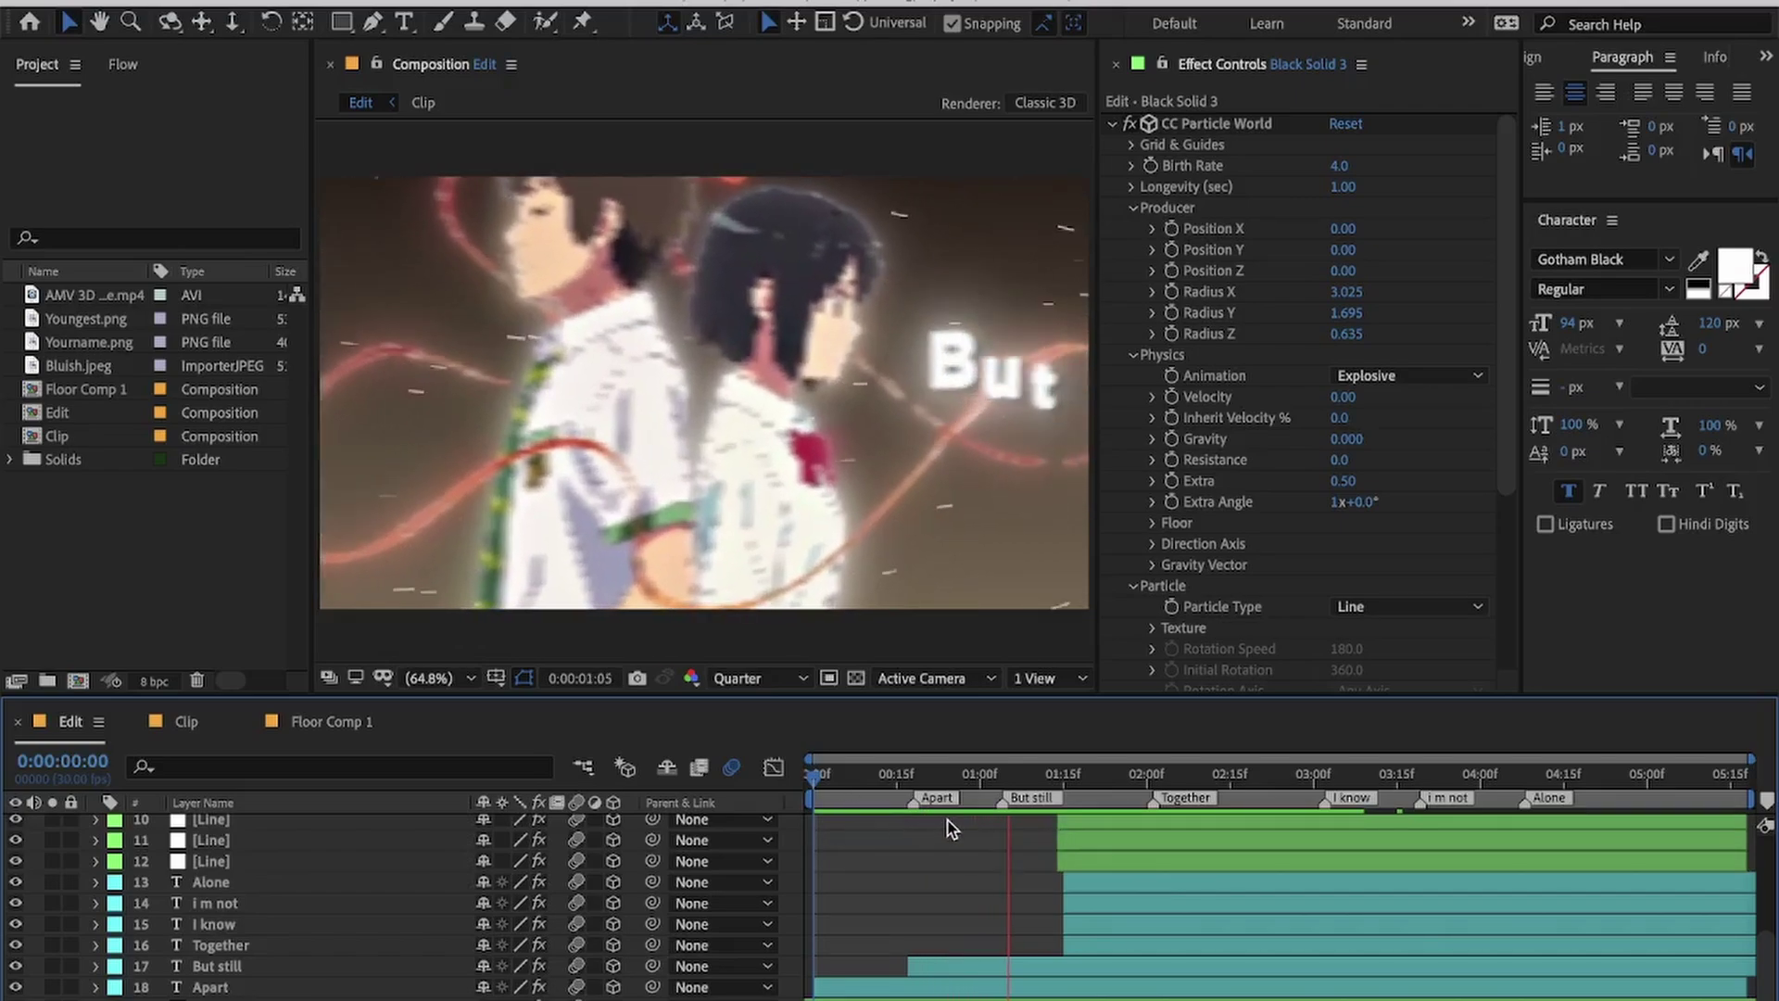
key("space")
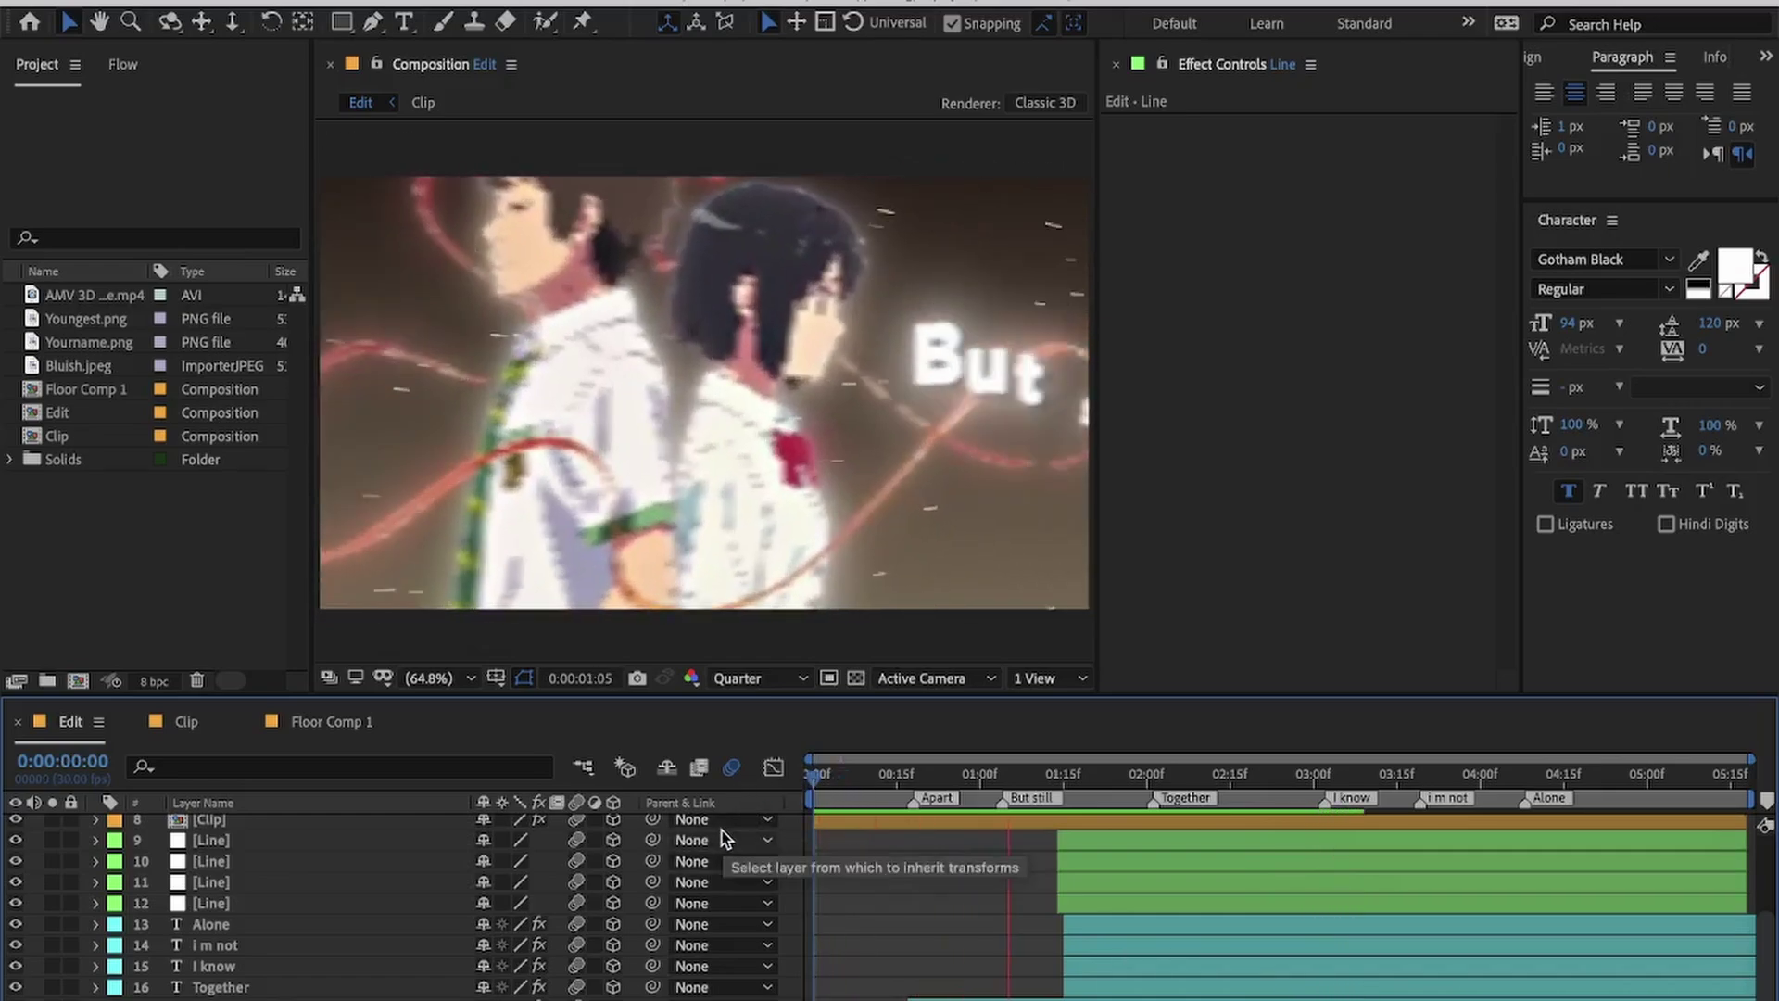
left_click(832, 779)
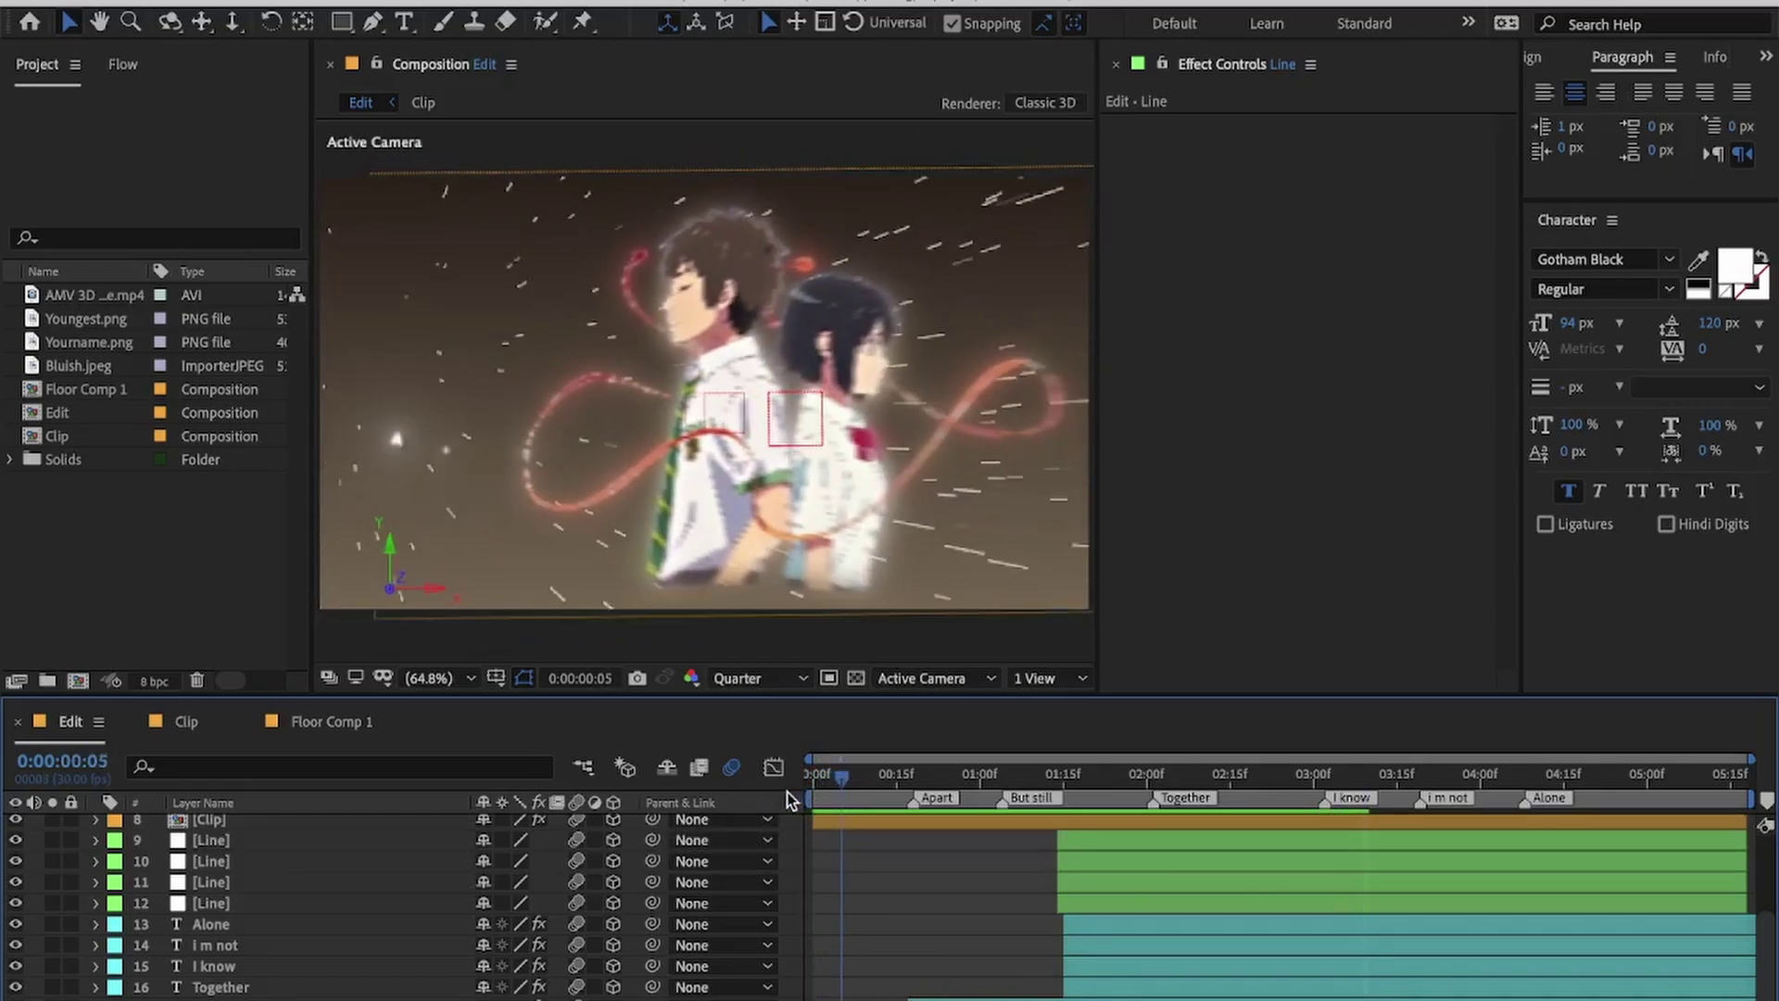
left_click_drag(832, 781, 788, 807)
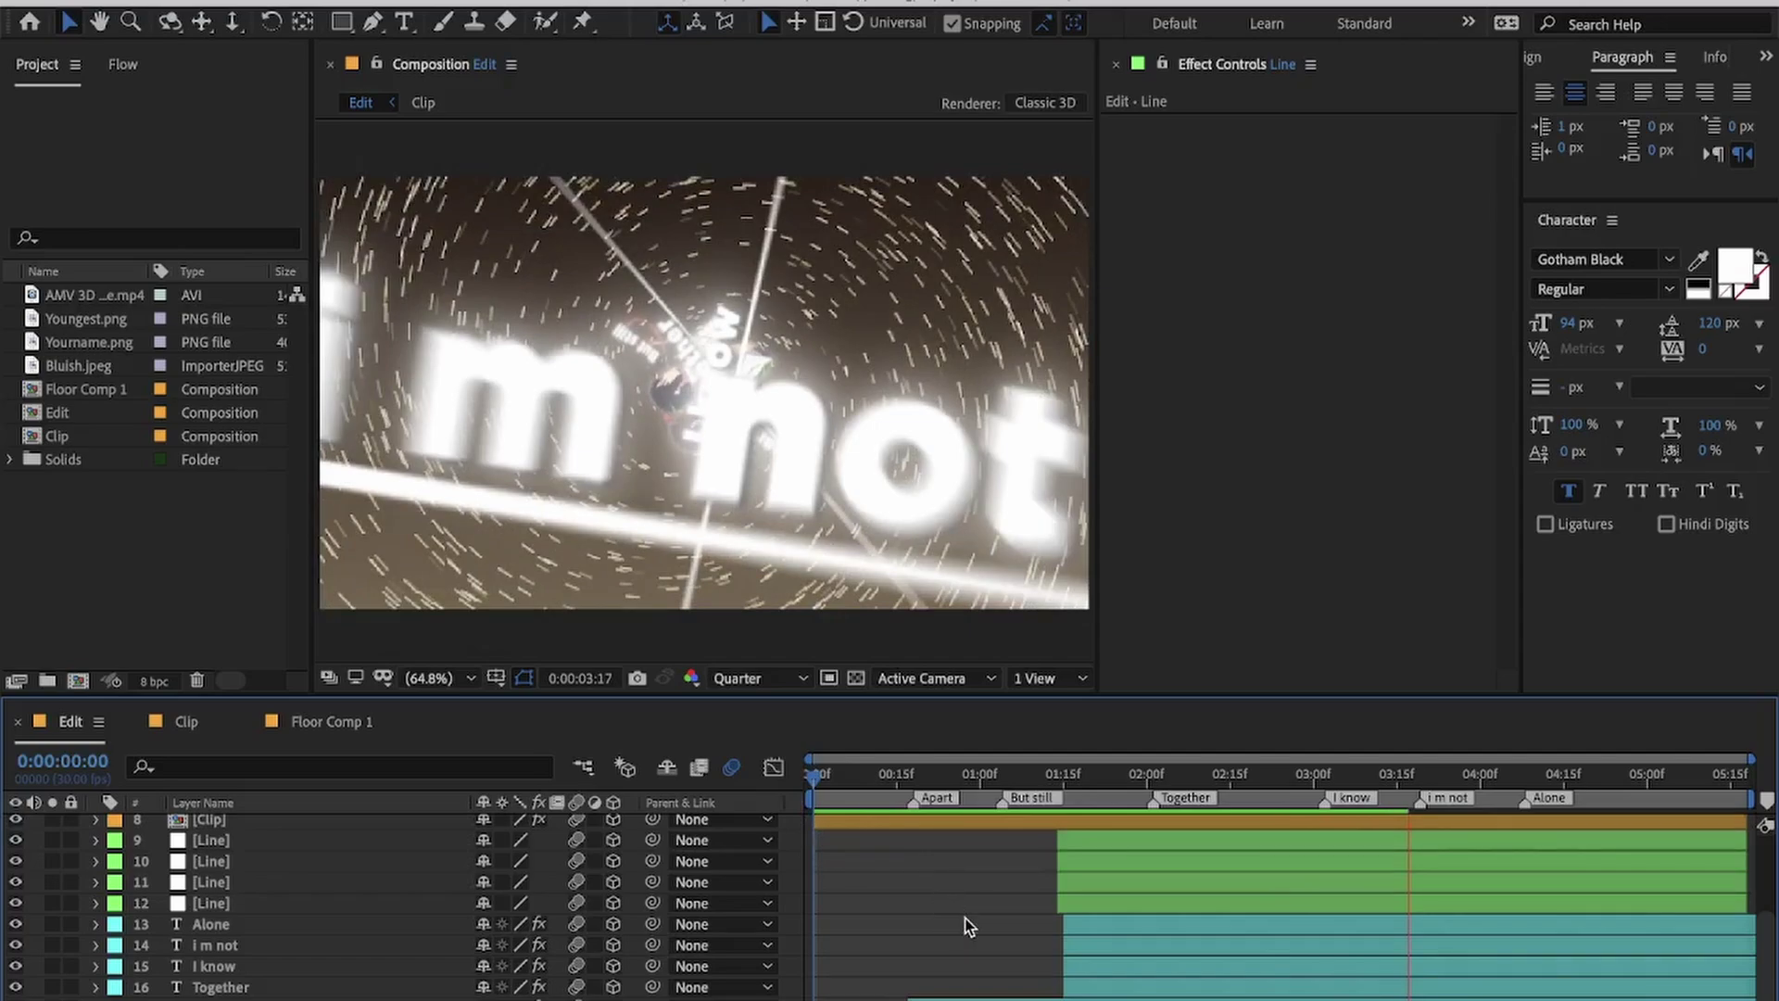
key("space")
Step: Compare the background solid with and without its Gradient Ramp, and set Blend With Original to 77%
scroll(984, 972, "down", 2)
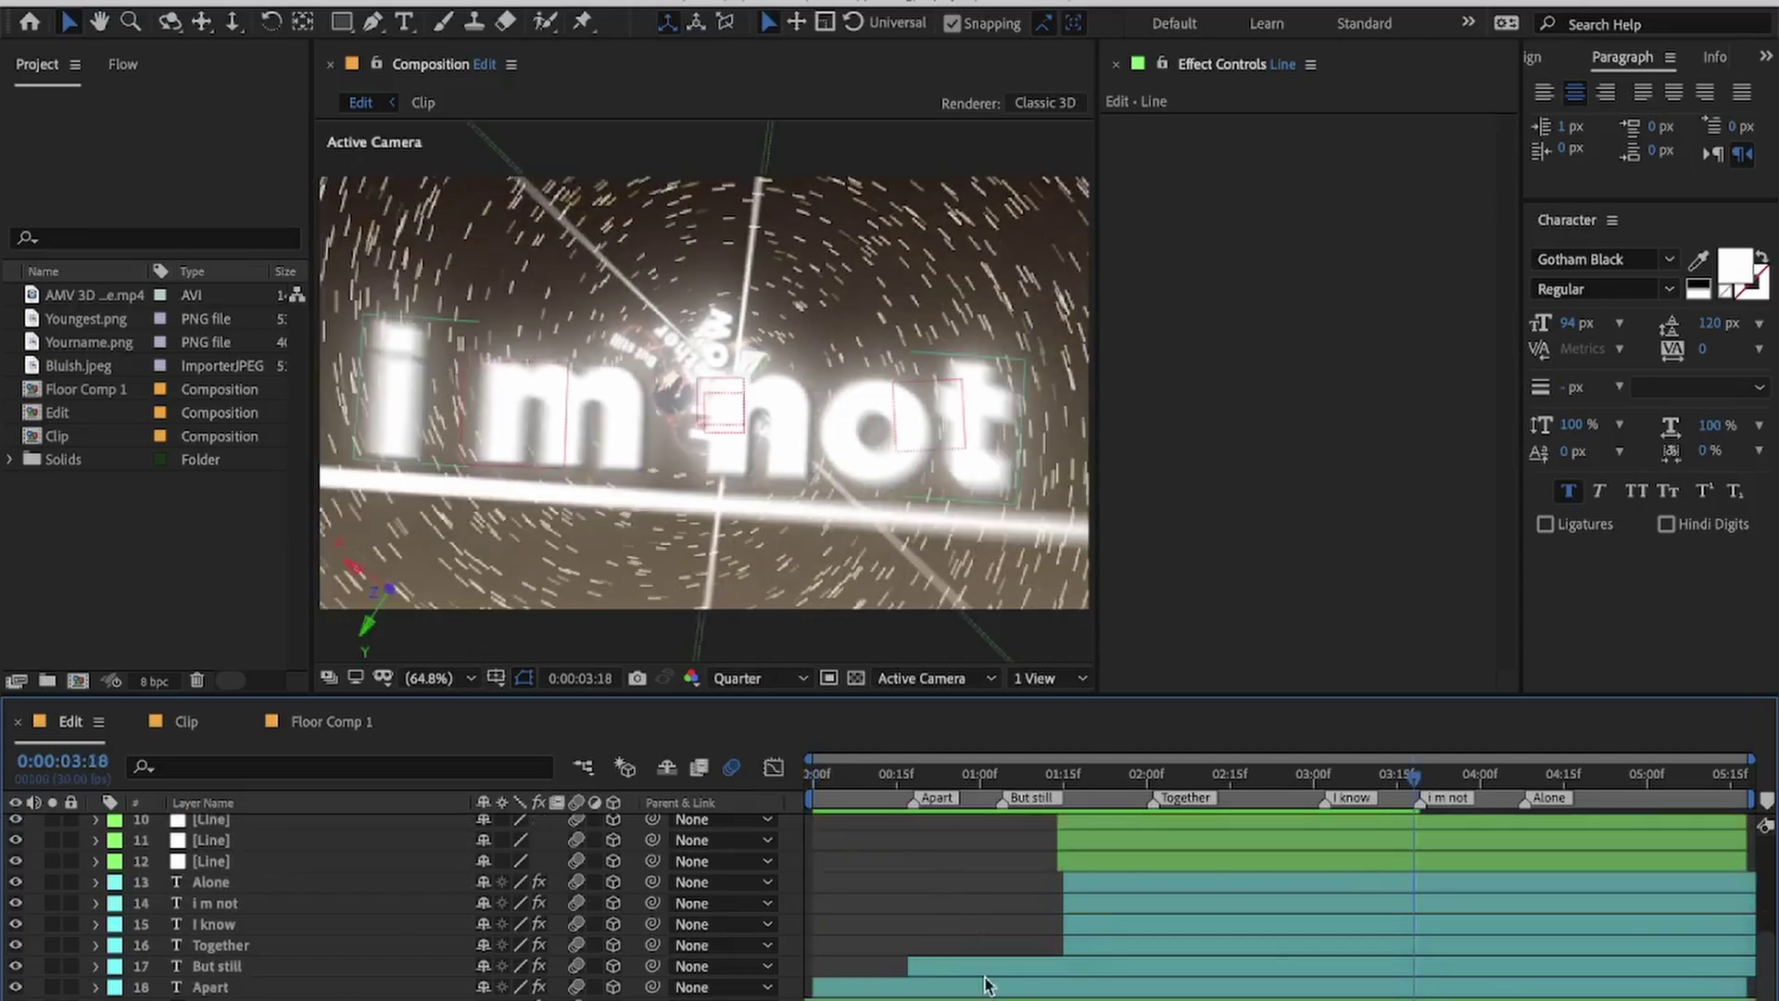
left_click(988, 988)
left_click(989, 999)
left_click(1111, 124)
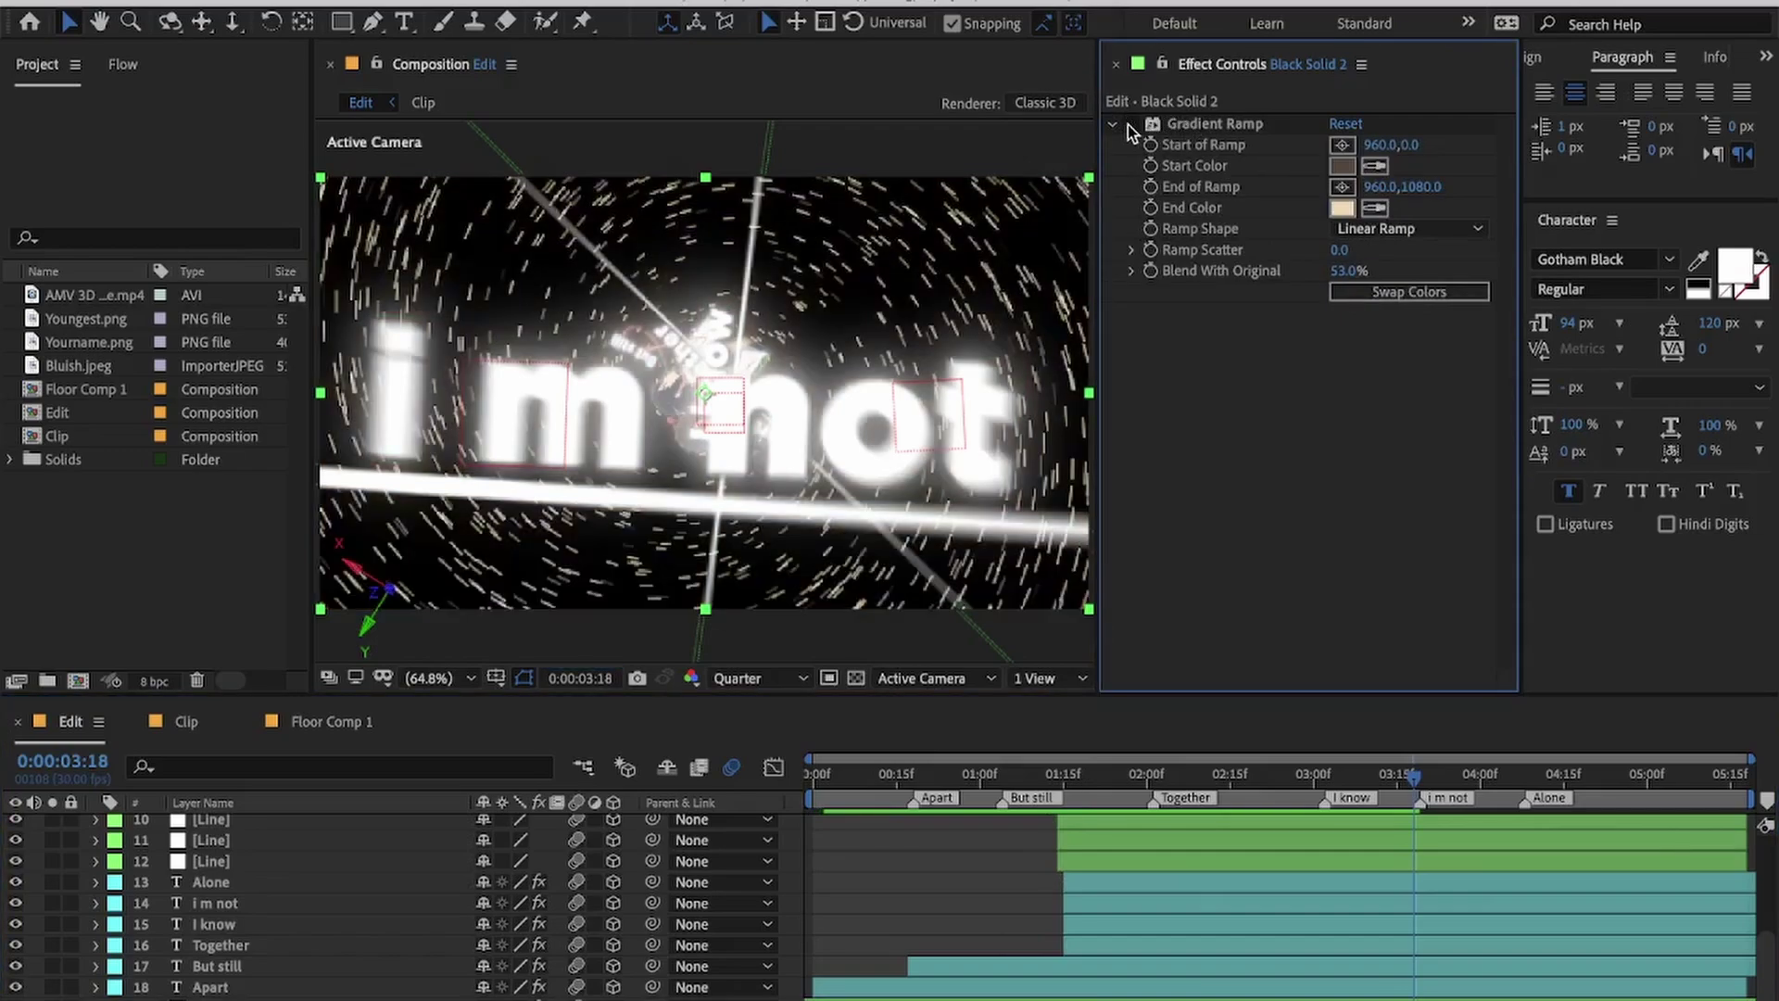
left_click(1129, 124)
left_click(1129, 124)
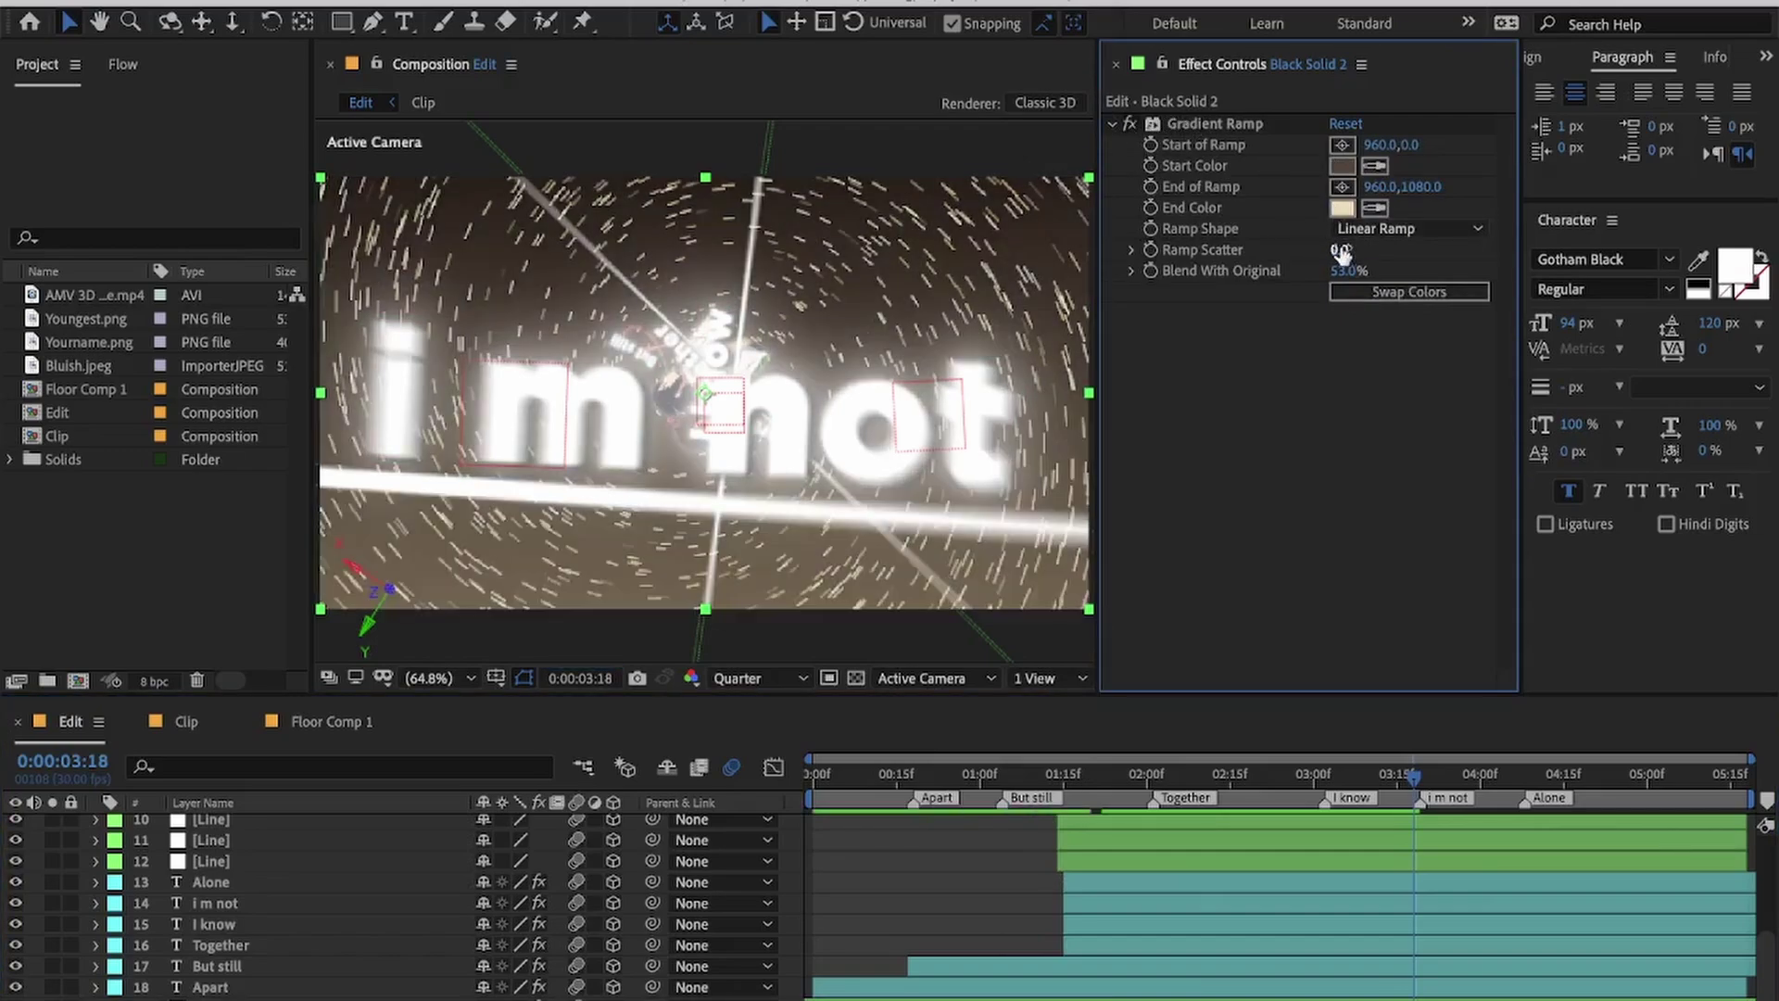
left_click_drag(1369, 273, 1388, 275)
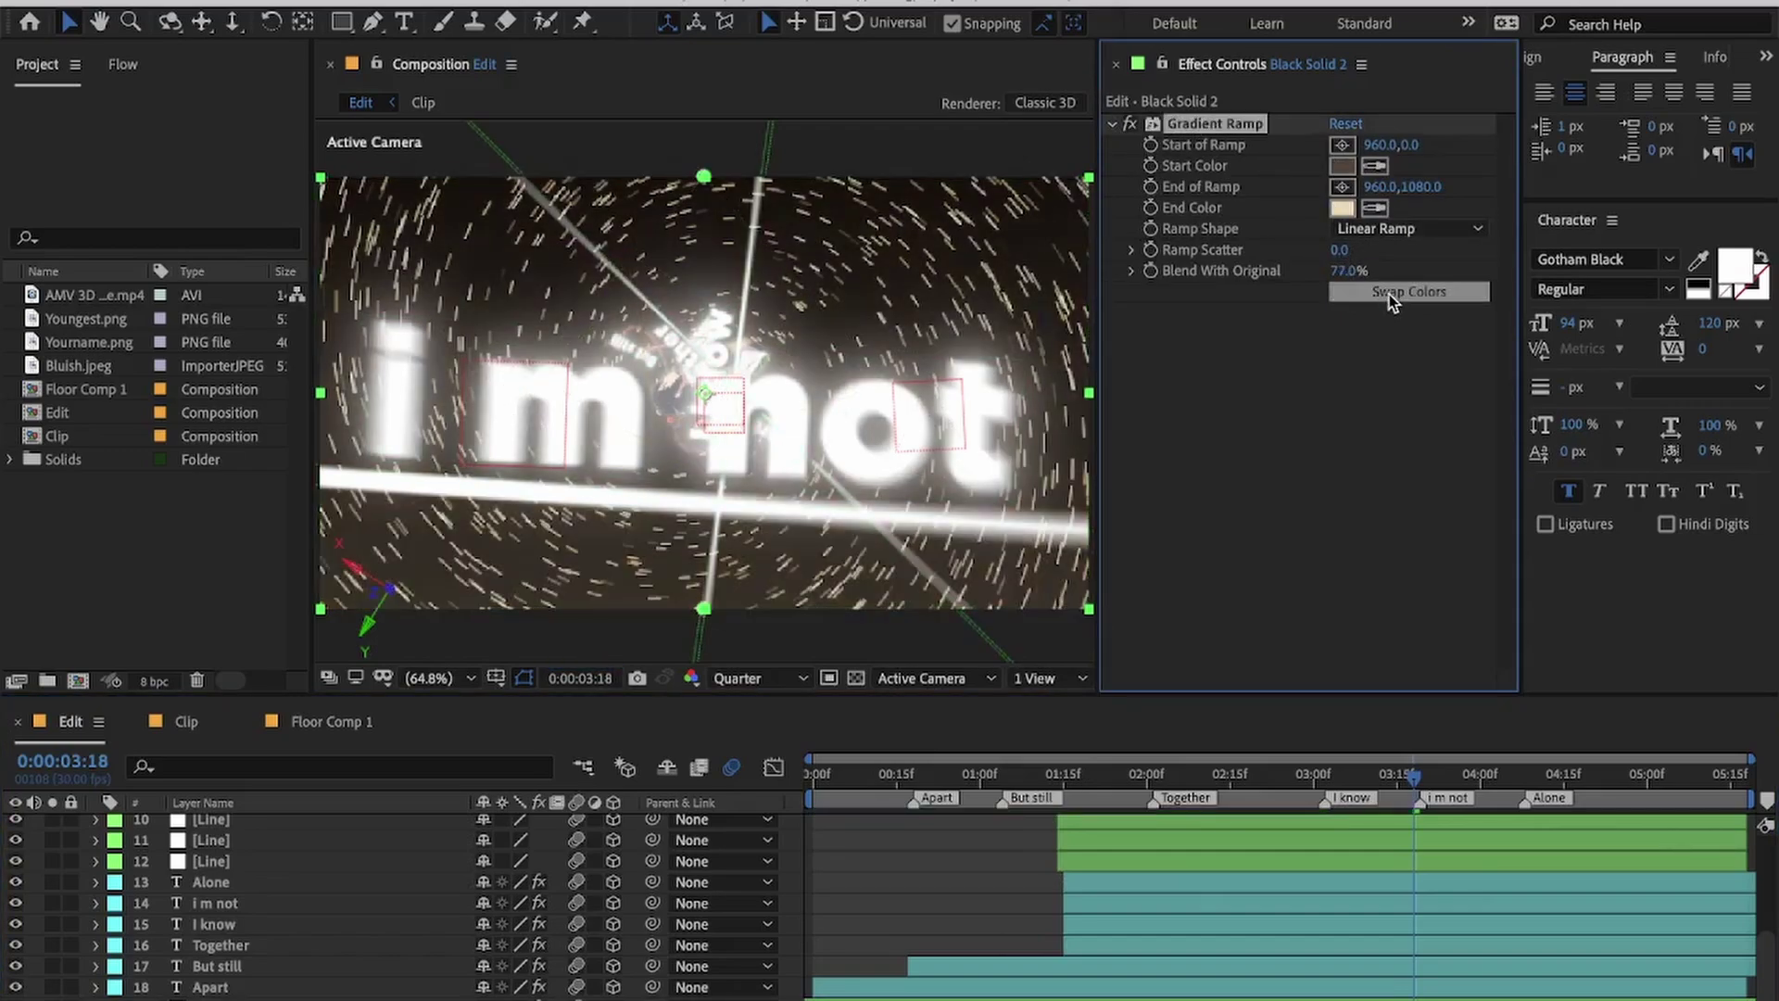
Step: Play the opening up to the "Apart" marker to check the background gradient, and return to the first frame
key("Home")
key("space")
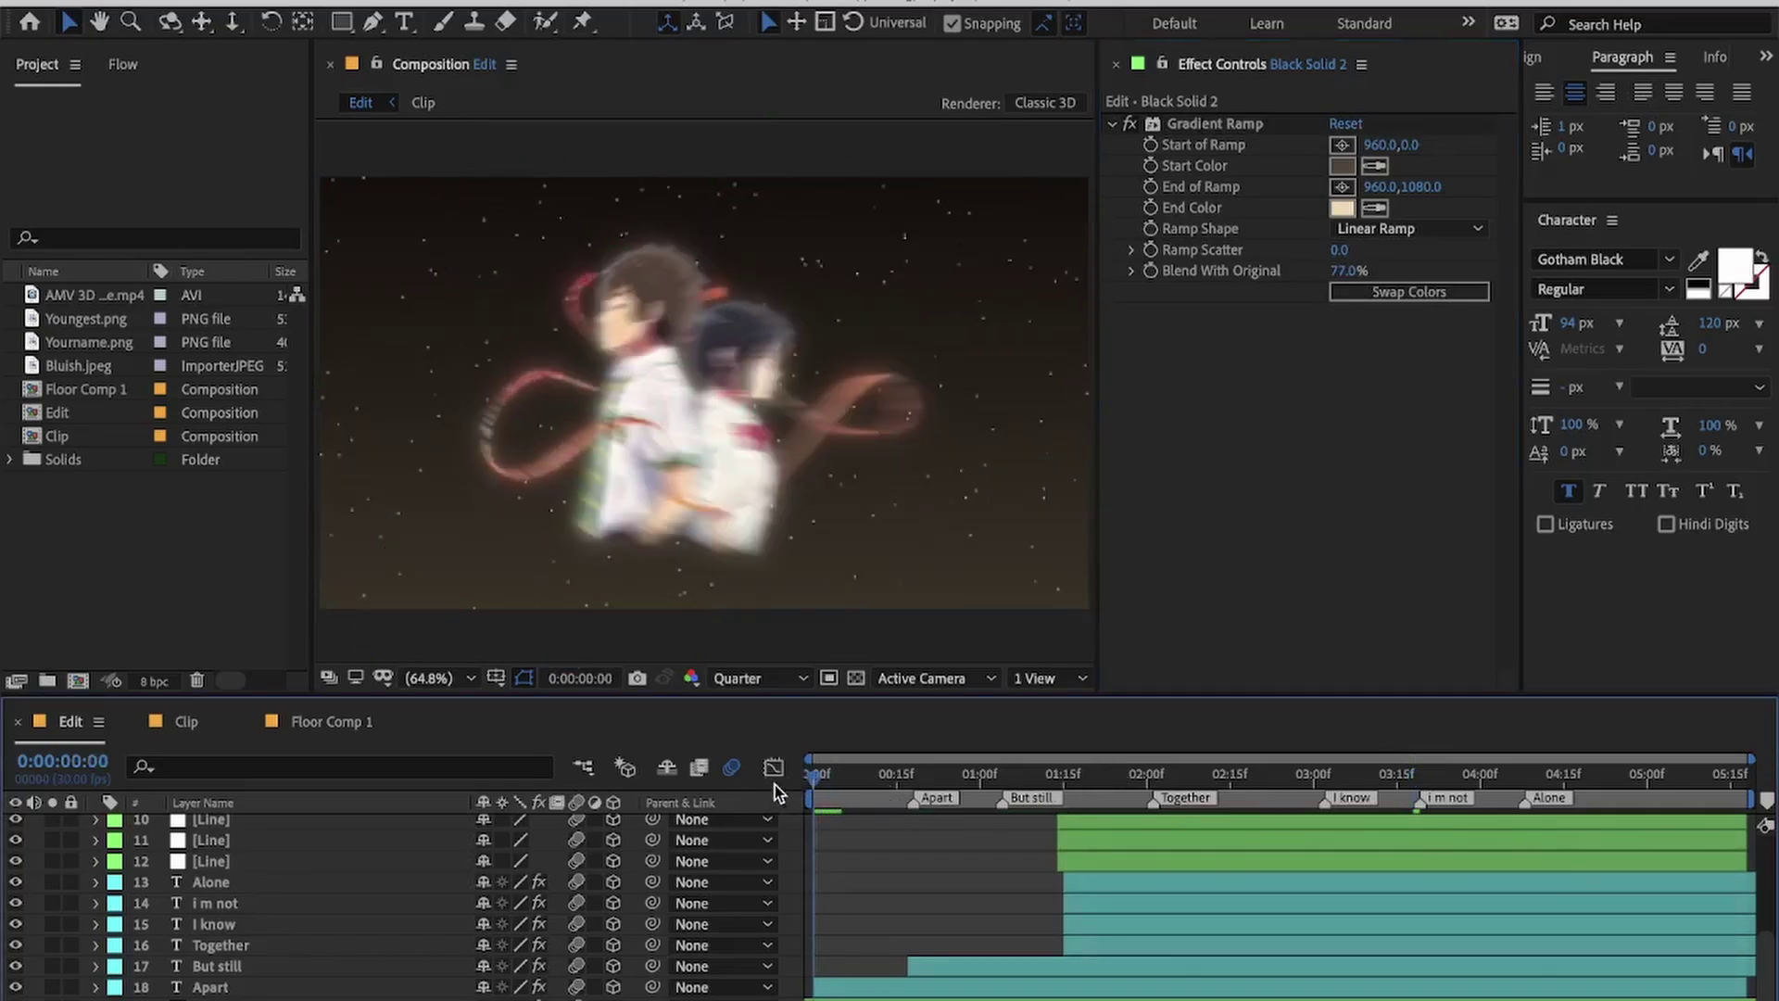
key("space")
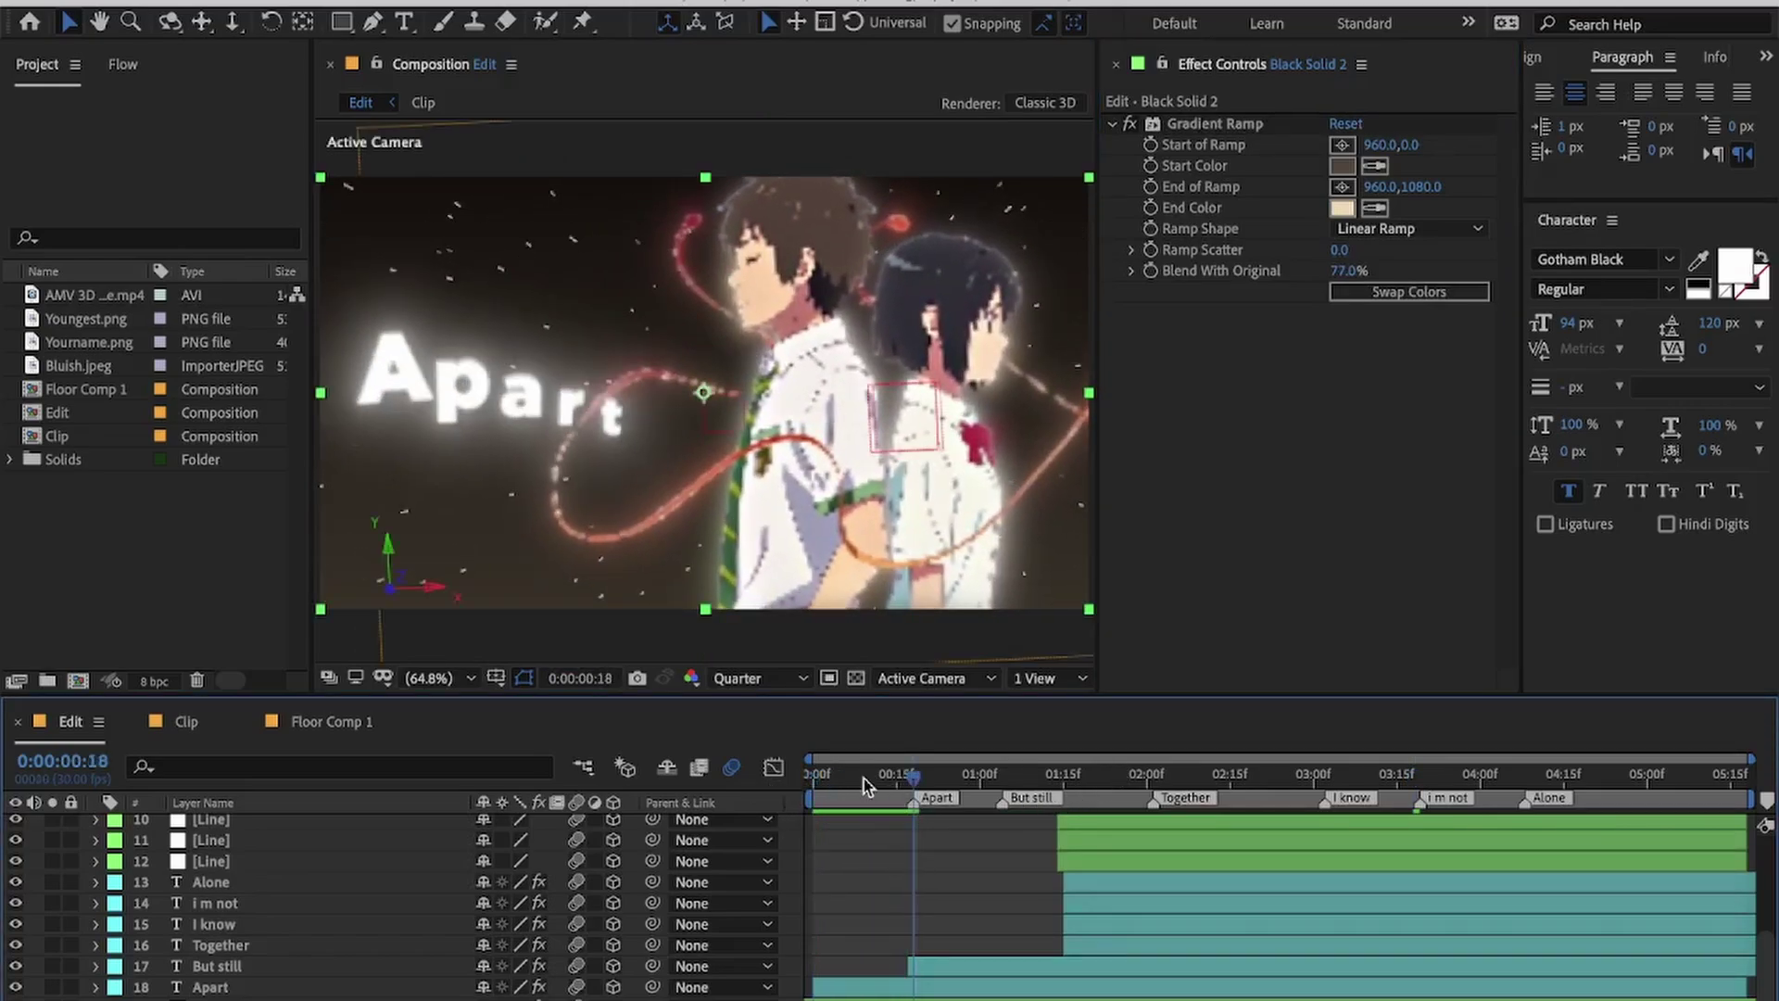
left_click_drag(863, 778, 786, 802)
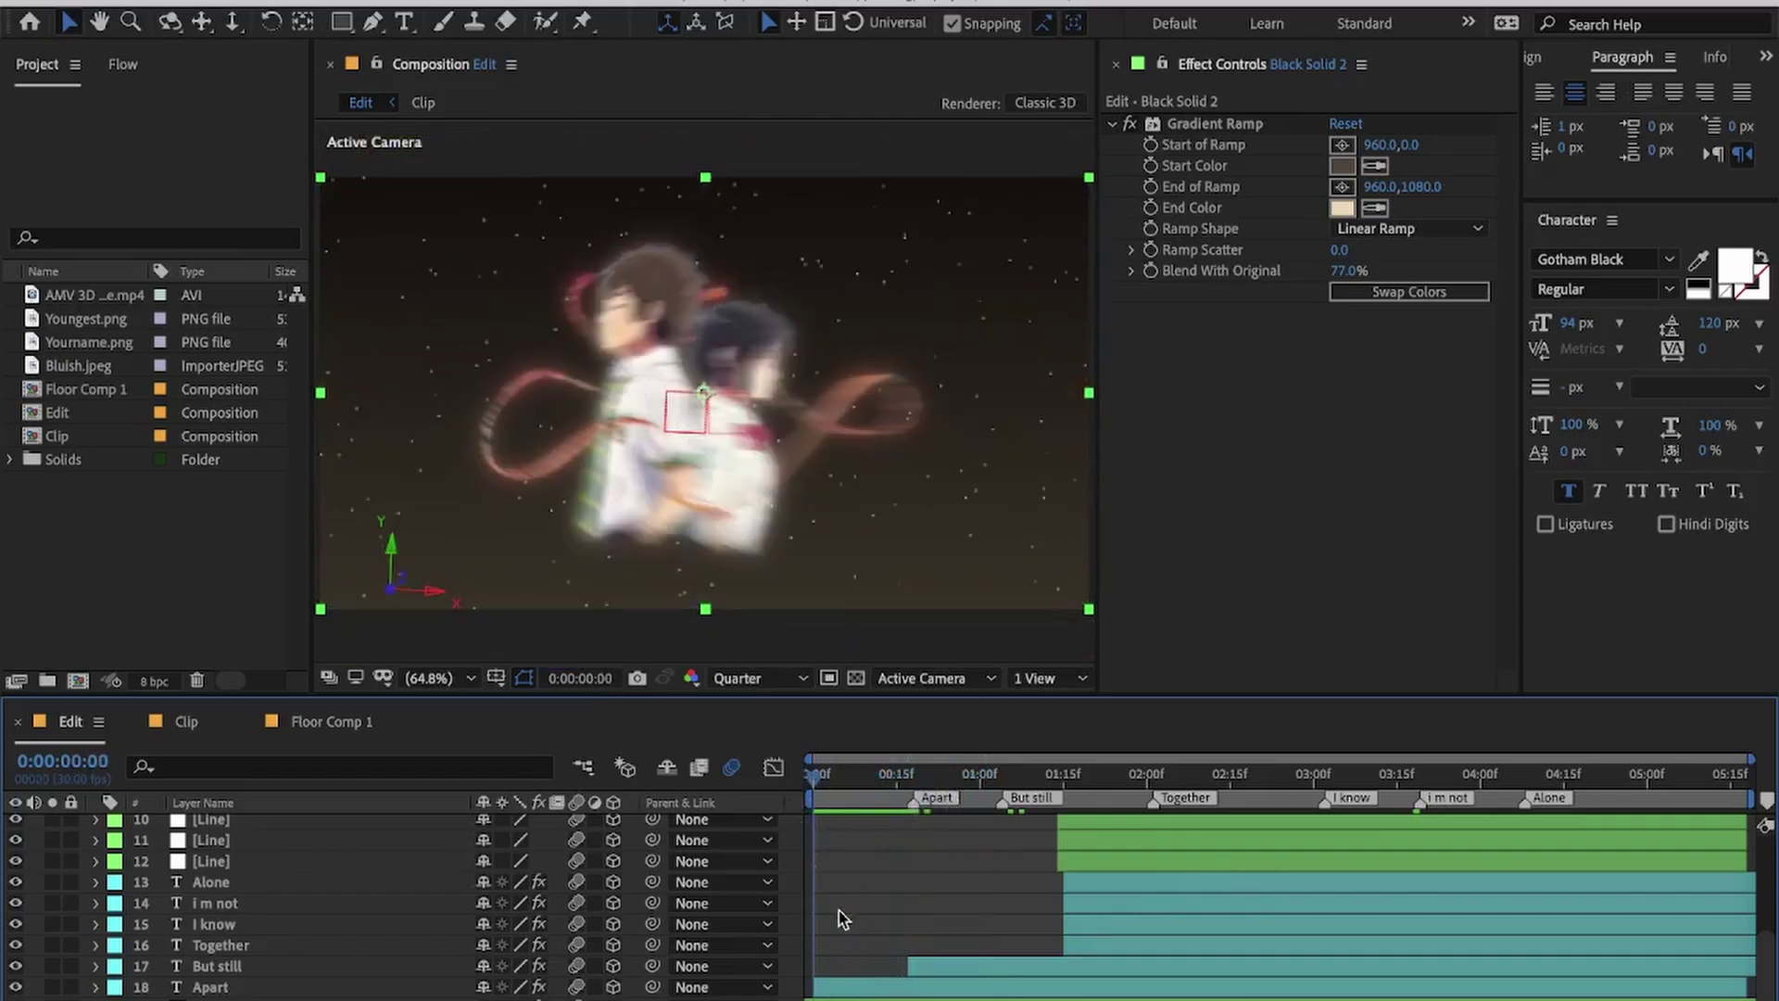
Step: Turn off motion blur for the whole composition and look through the layer stack
scroll(882, 930, "up", 1)
scroll(885, 930, "down", 1)
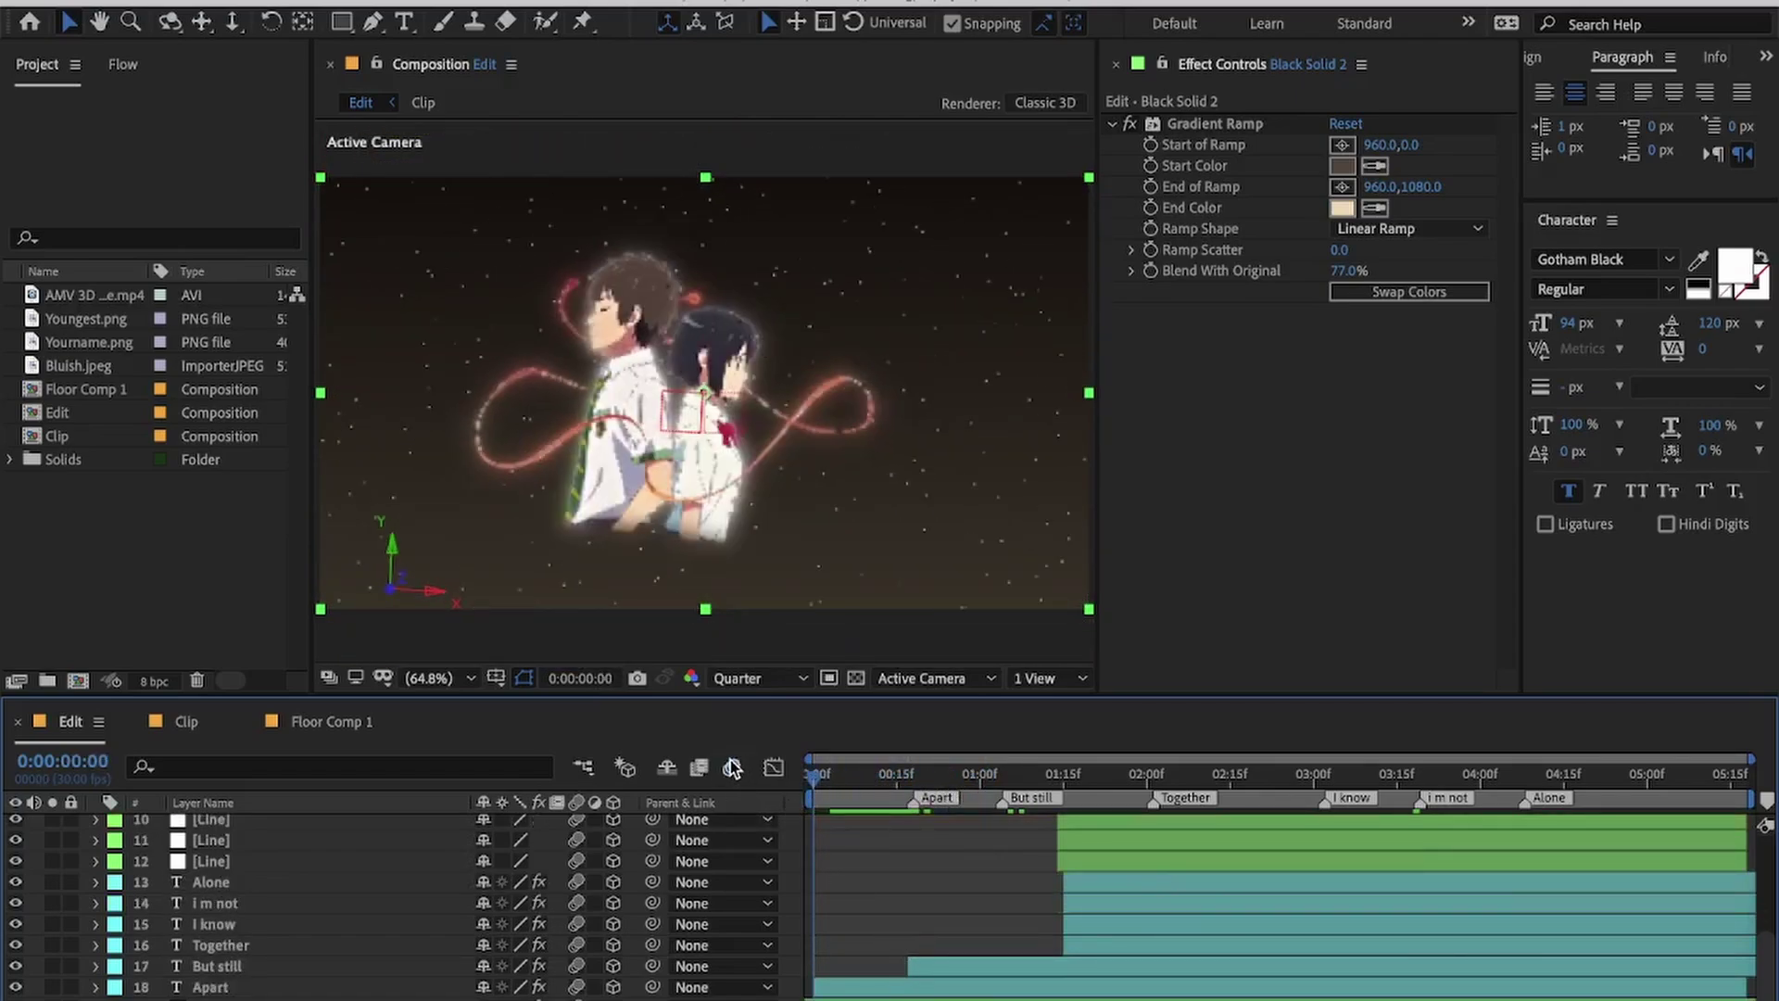
scroll(885, 930, "up", 9)
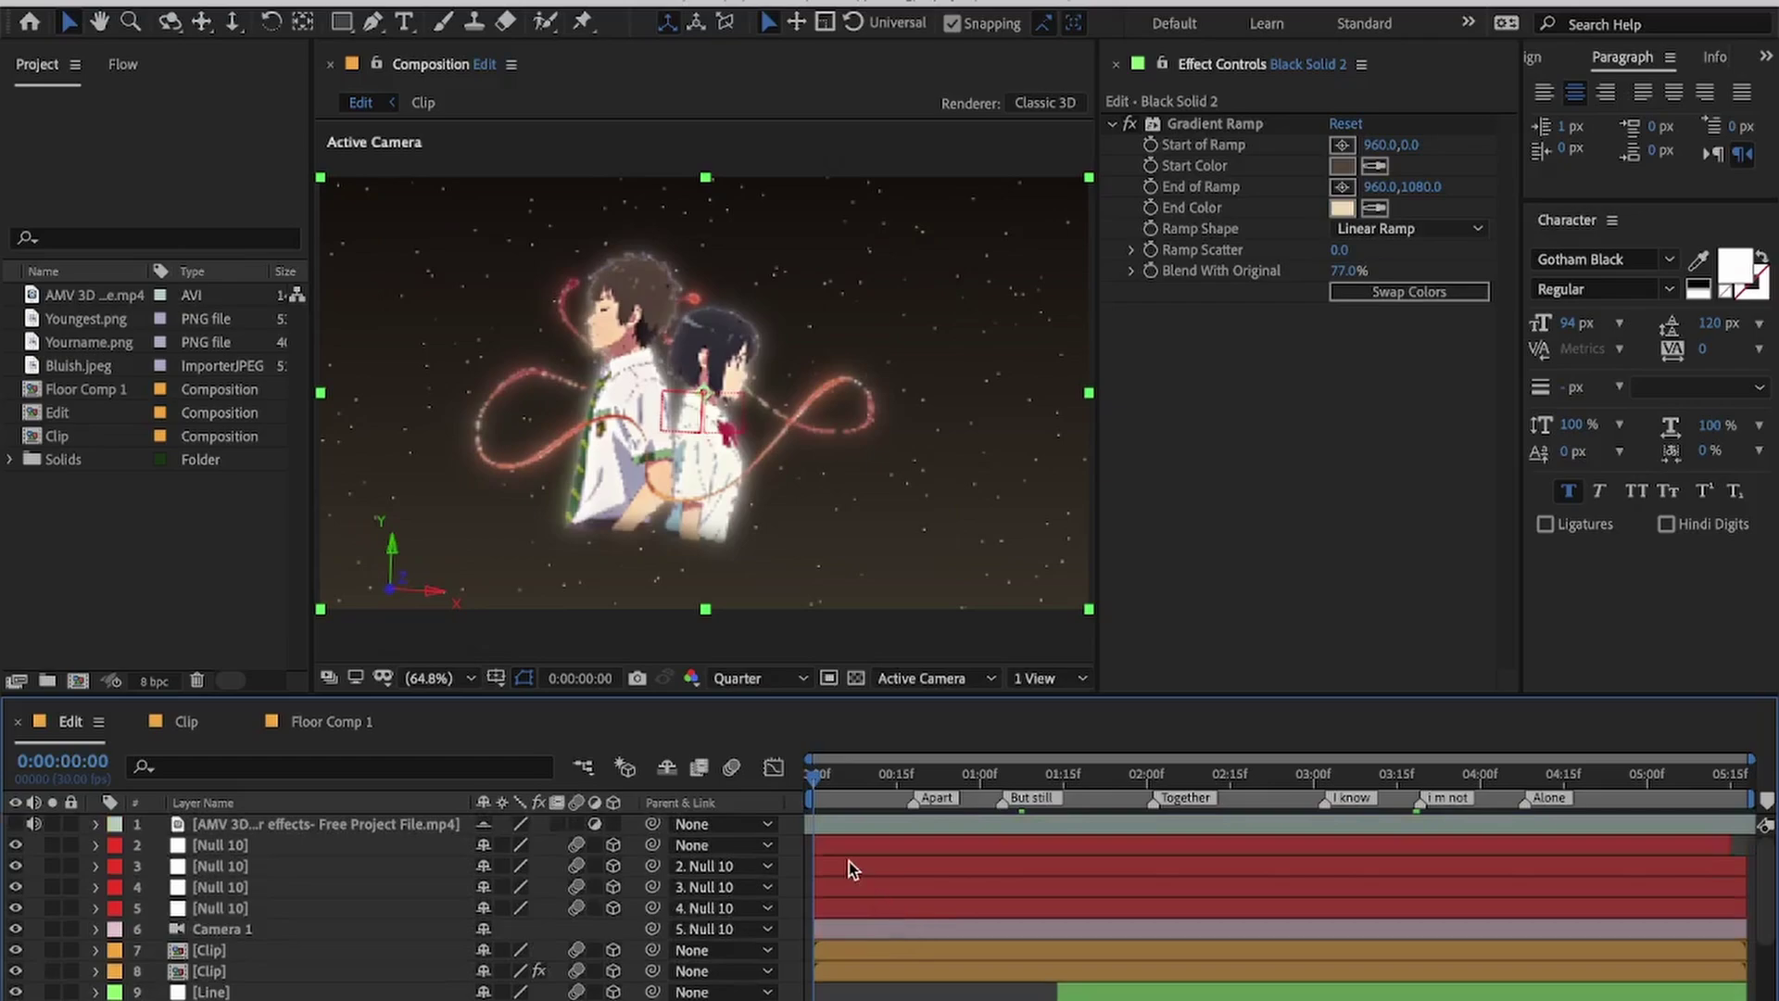
key("space")
scroll(880, 908, "down", 9)
scroll(1038, 905, "up", 3)
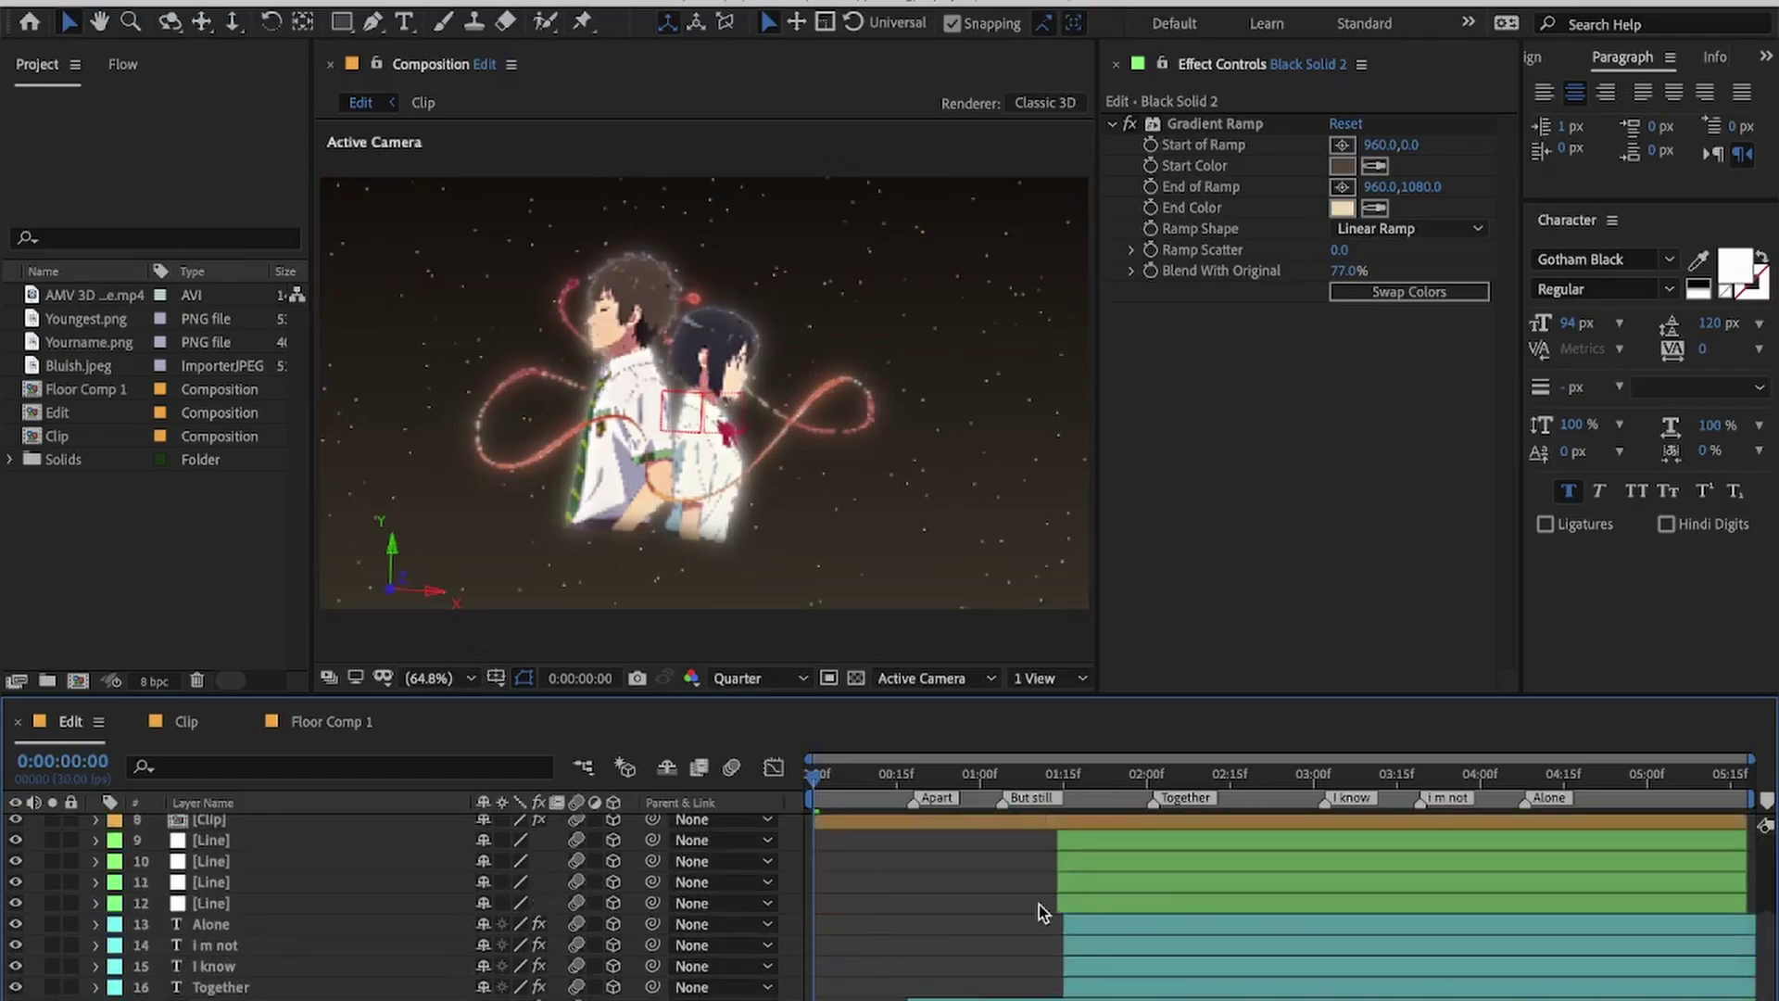
Step: Create a new black solid directly above the Line layers
left_click(1100, 862)
key("ctrl+y")
key("Return")
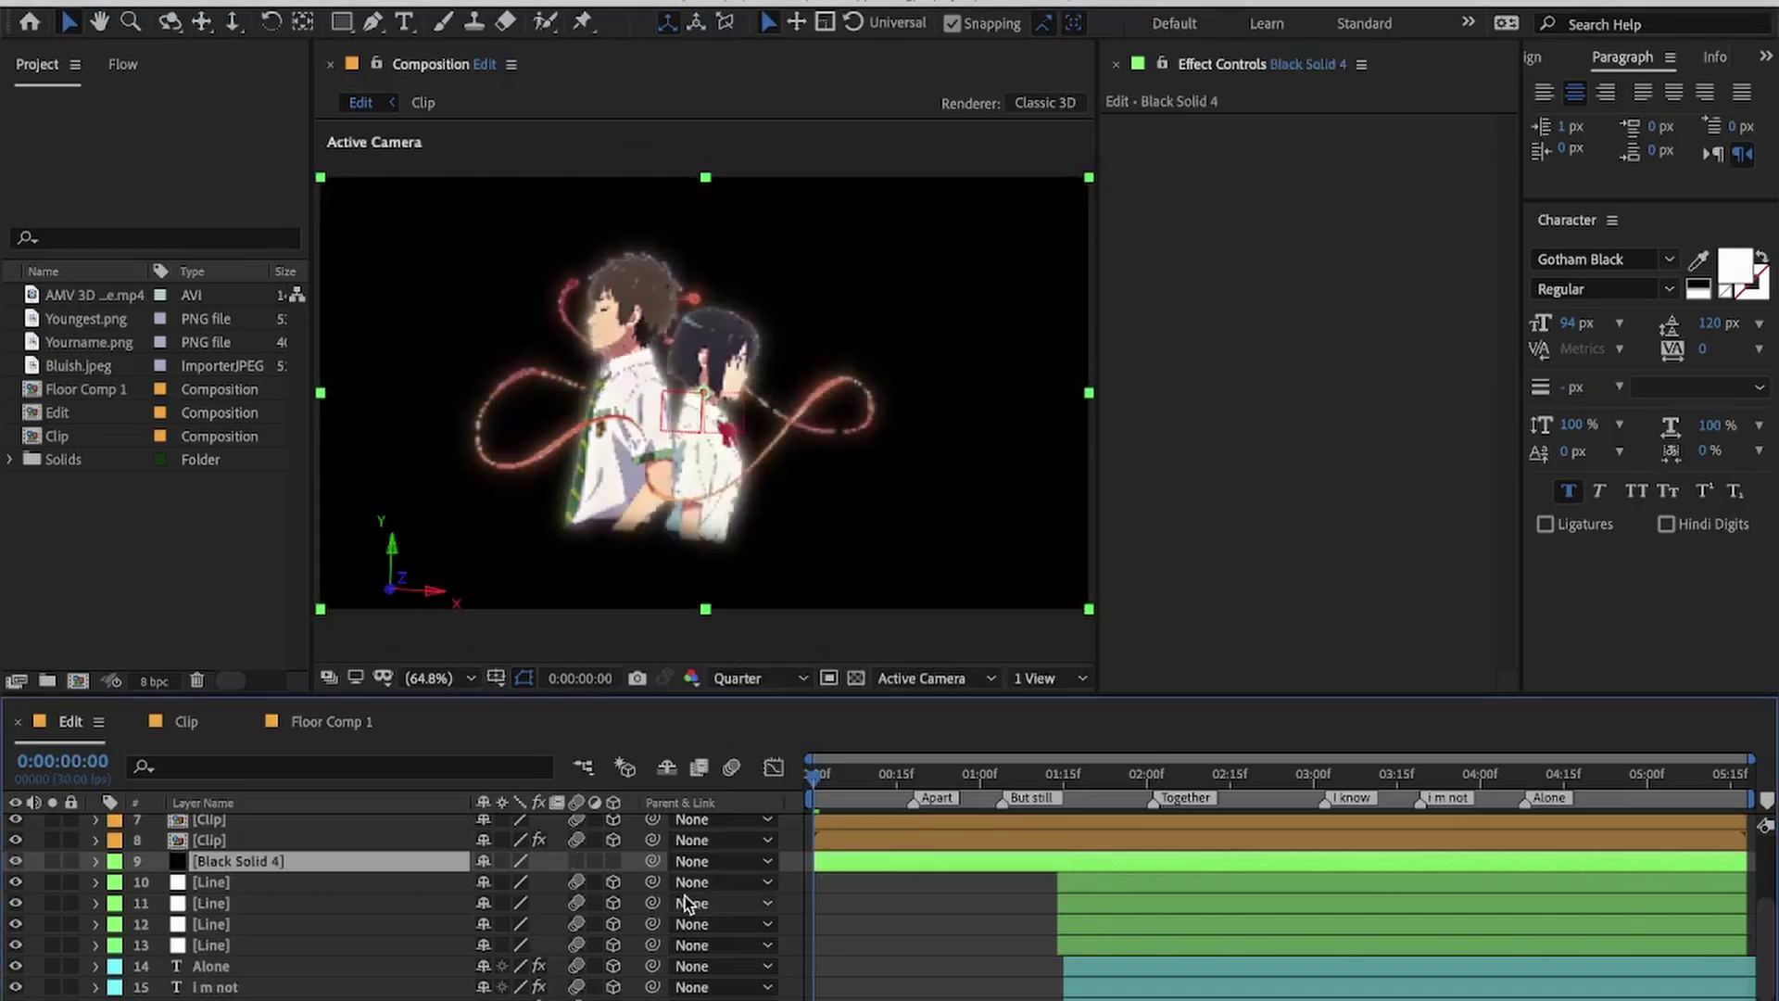
Step: Try scaling the new black solid to 300%, and reduce its scale to 1%
key("s")
left_click(519, 879)
type("300")
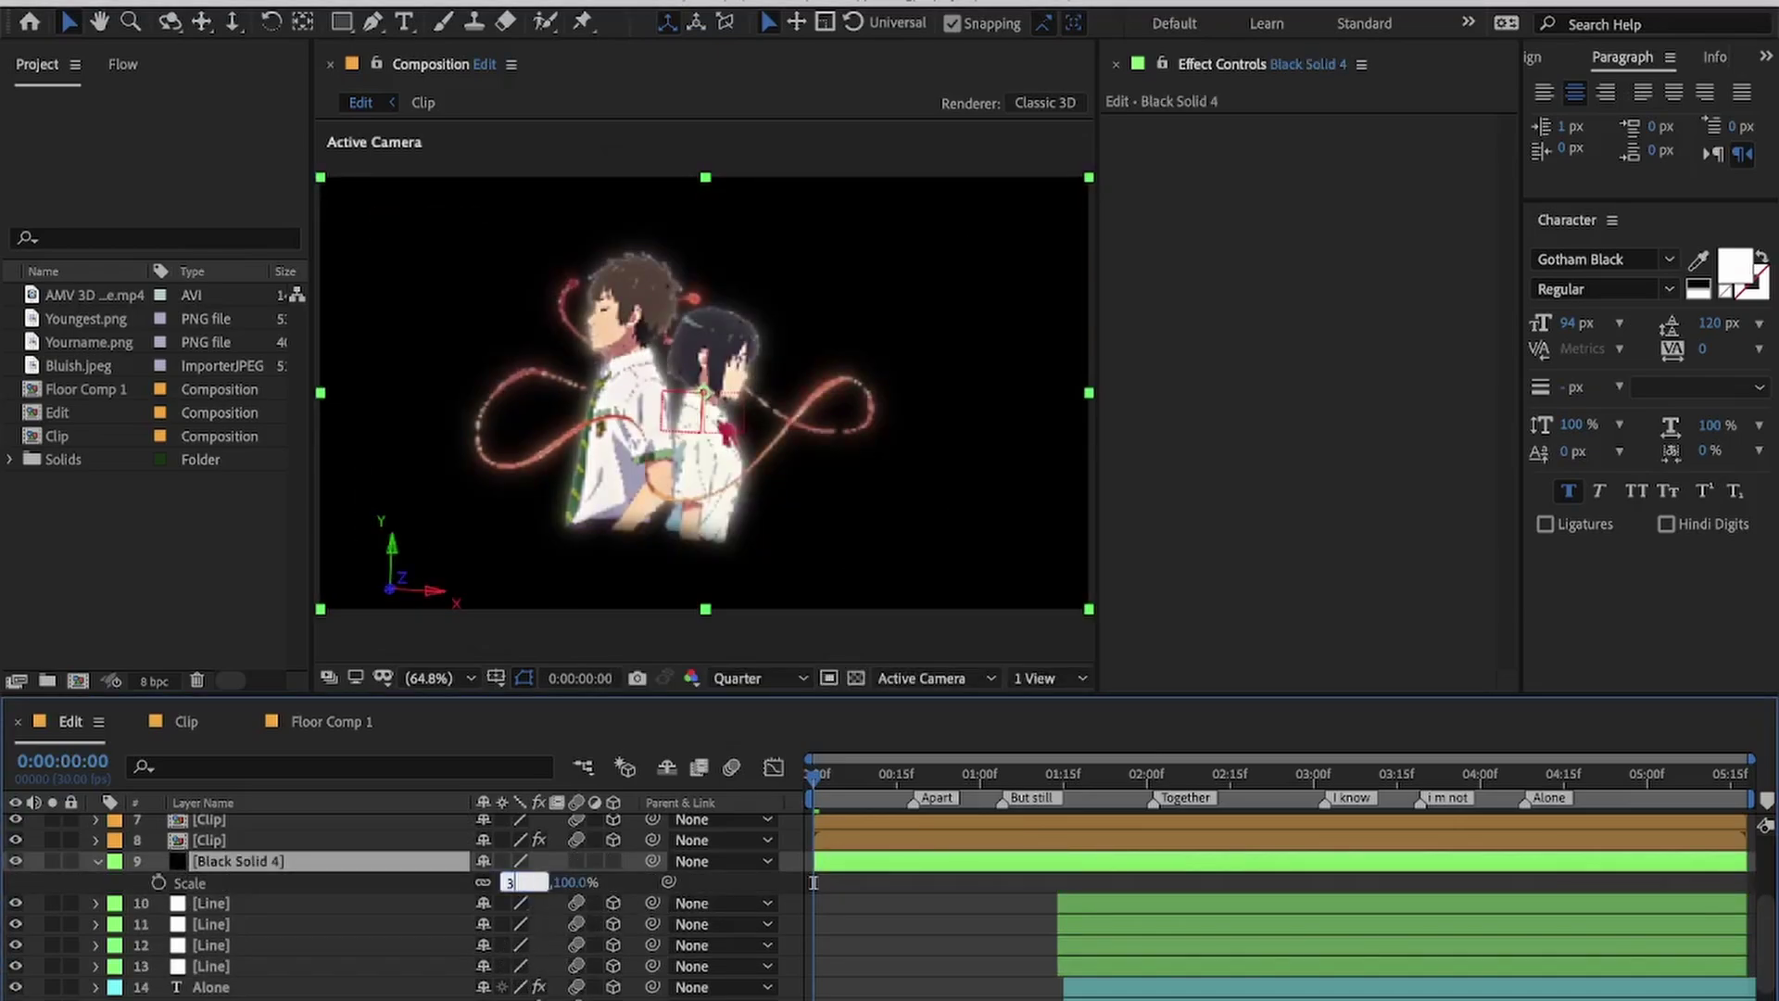
key("Return")
left_click(548, 872)
left_click(549, 871)
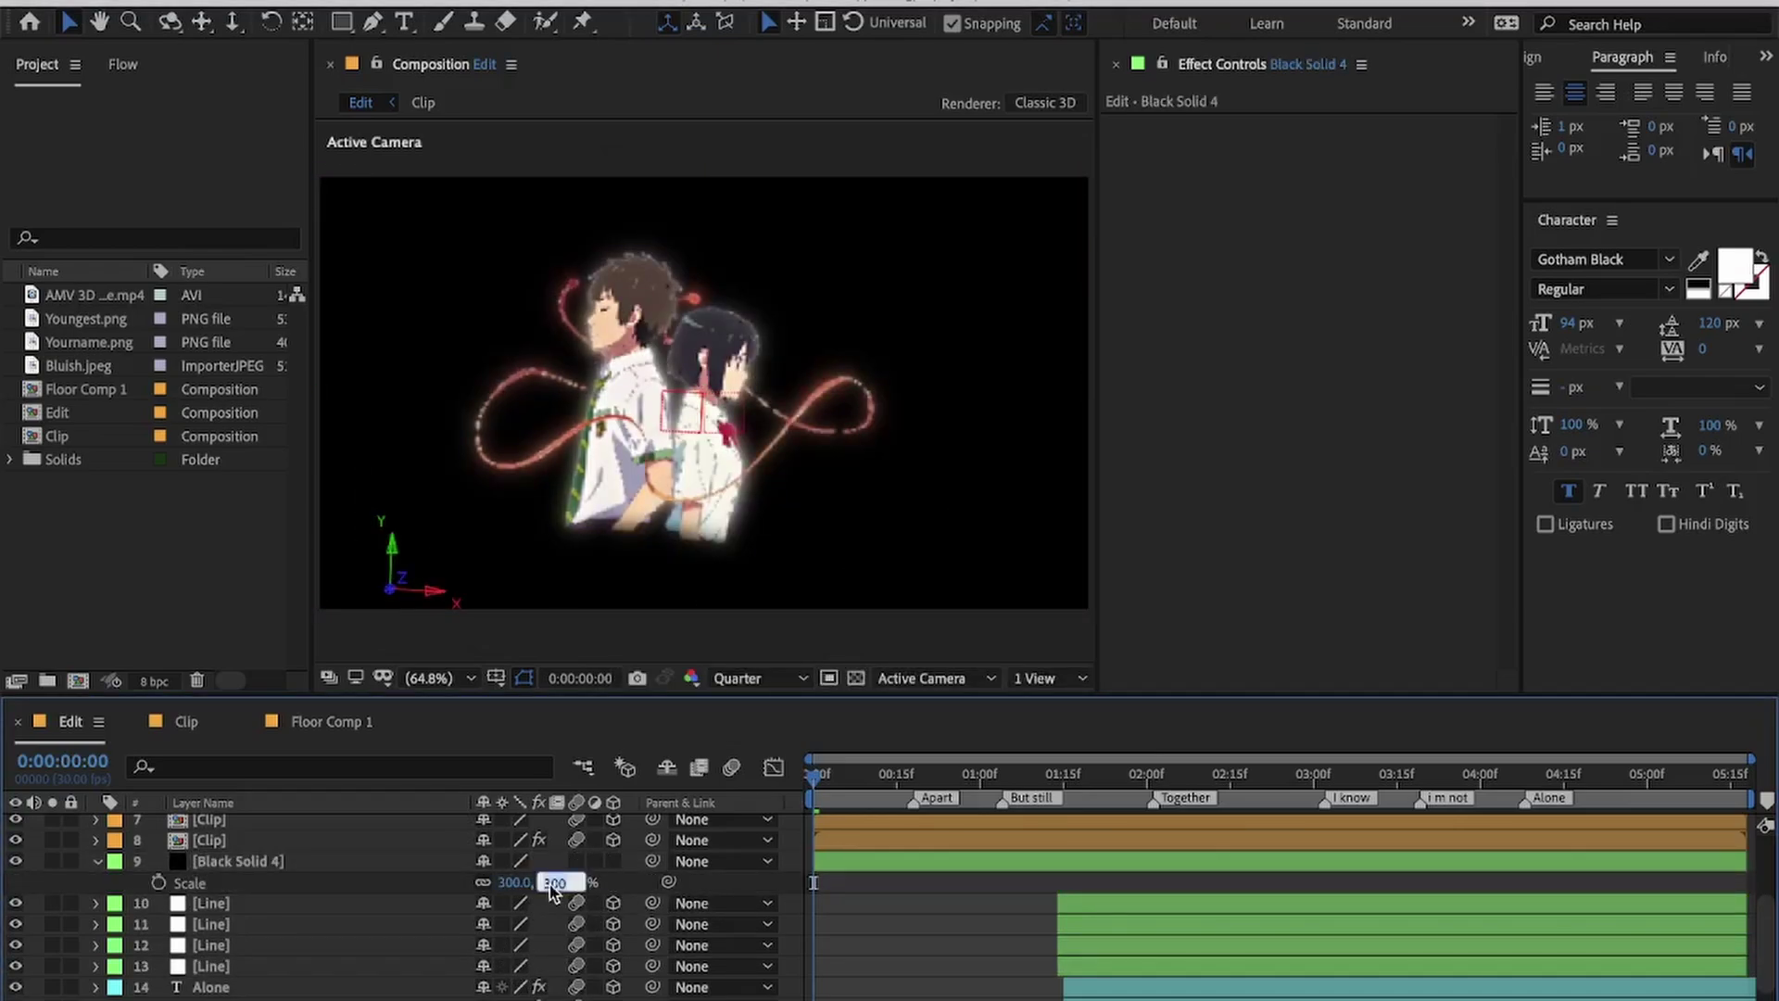
type("1")
key("Return")
Step: Make the new black solid a 3D layer with motion blur, keeping motion blur disabled for the composition
left_click(612, 861)
left_click(576, 861)
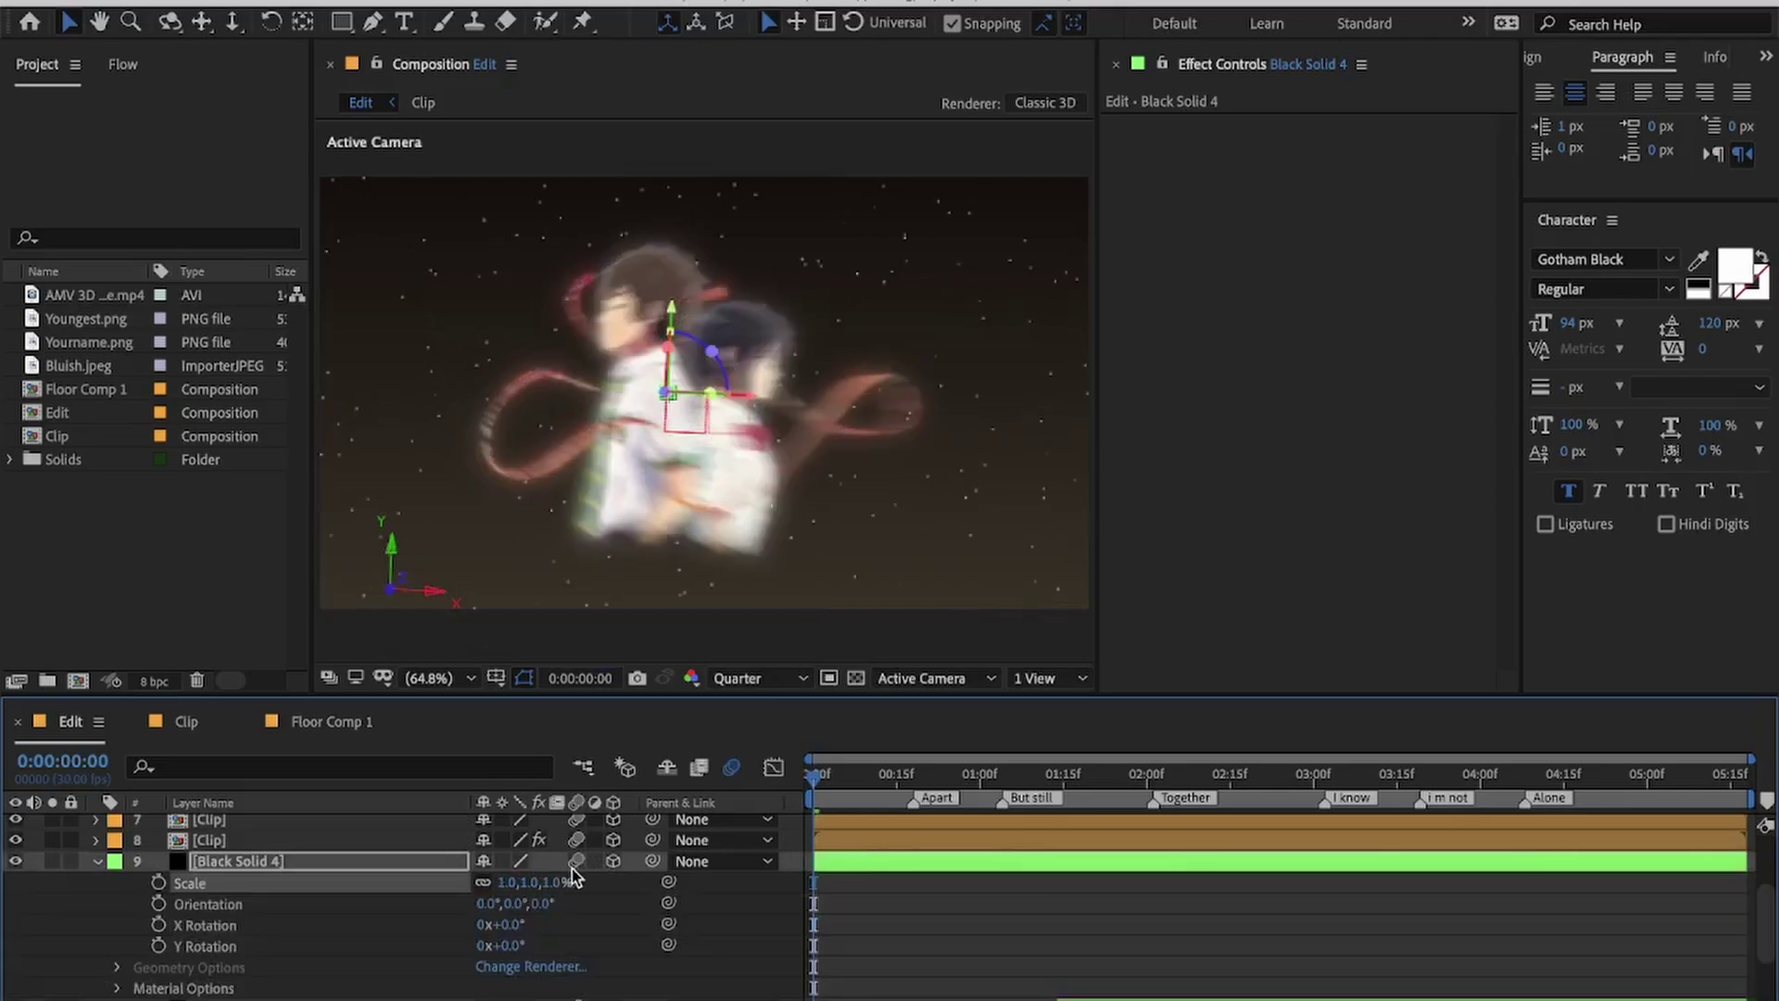
left_click(731, 768)
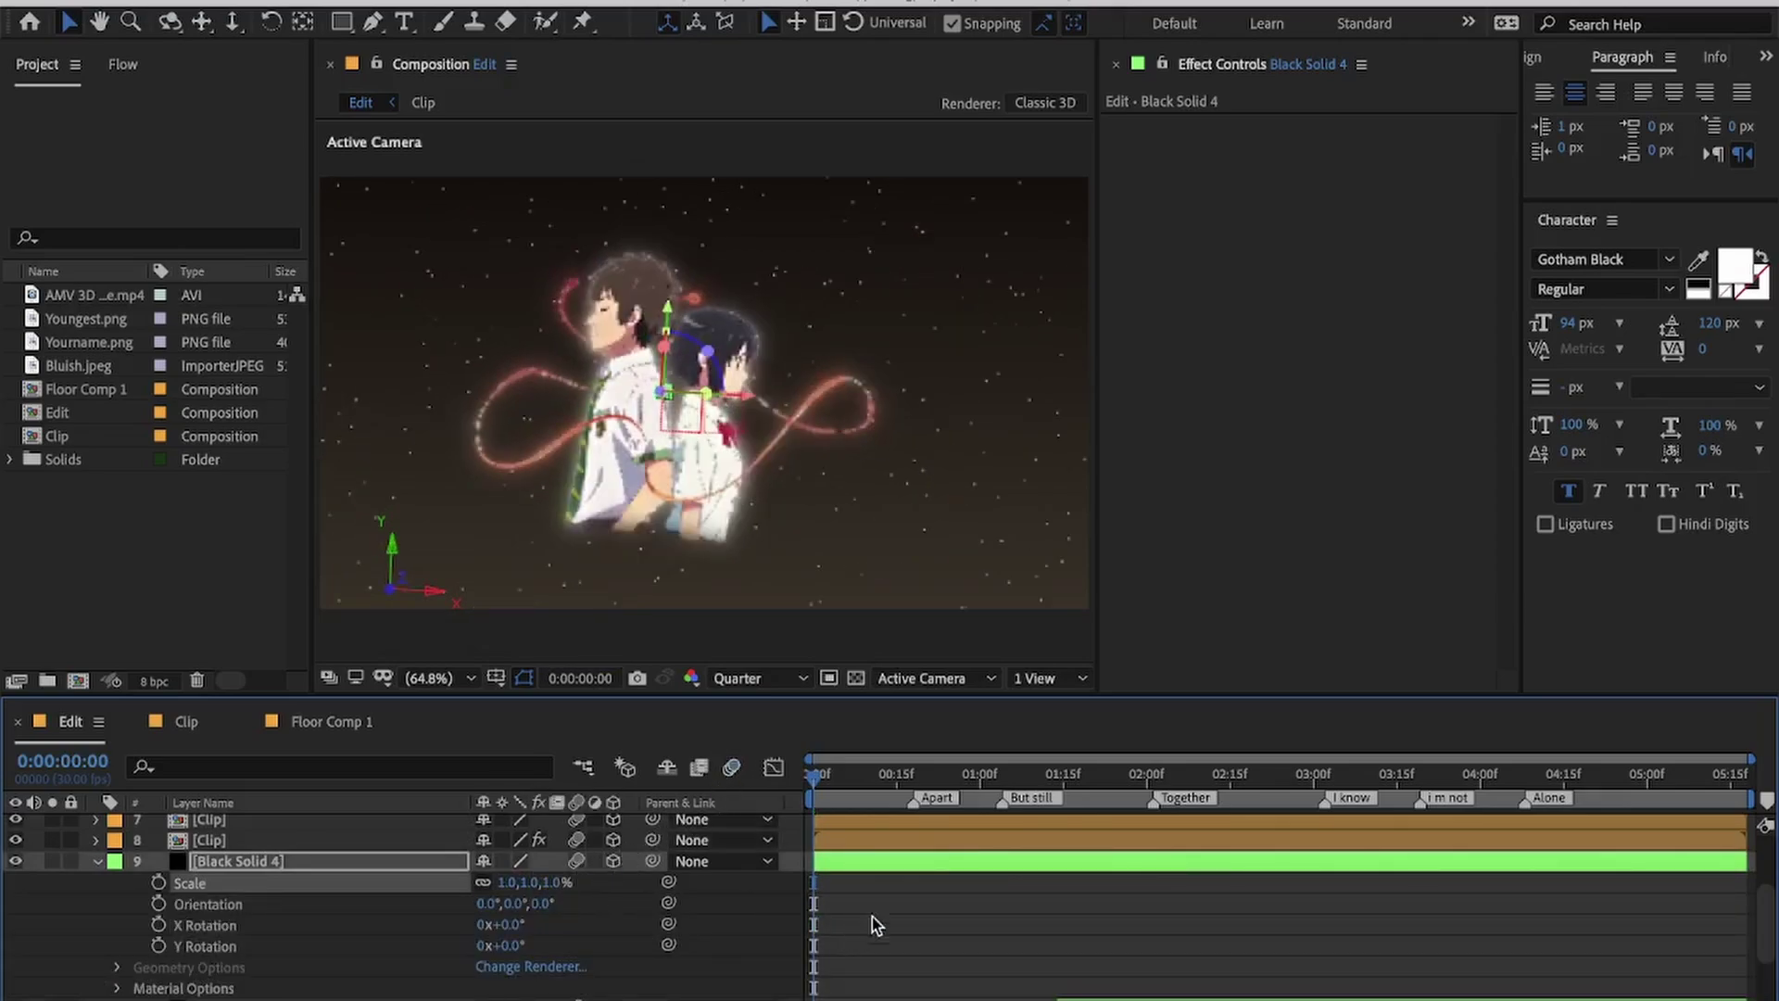
Step: Move the new black solid to Position 1052, 540, -2190
left_click(868, 865)
key("p")
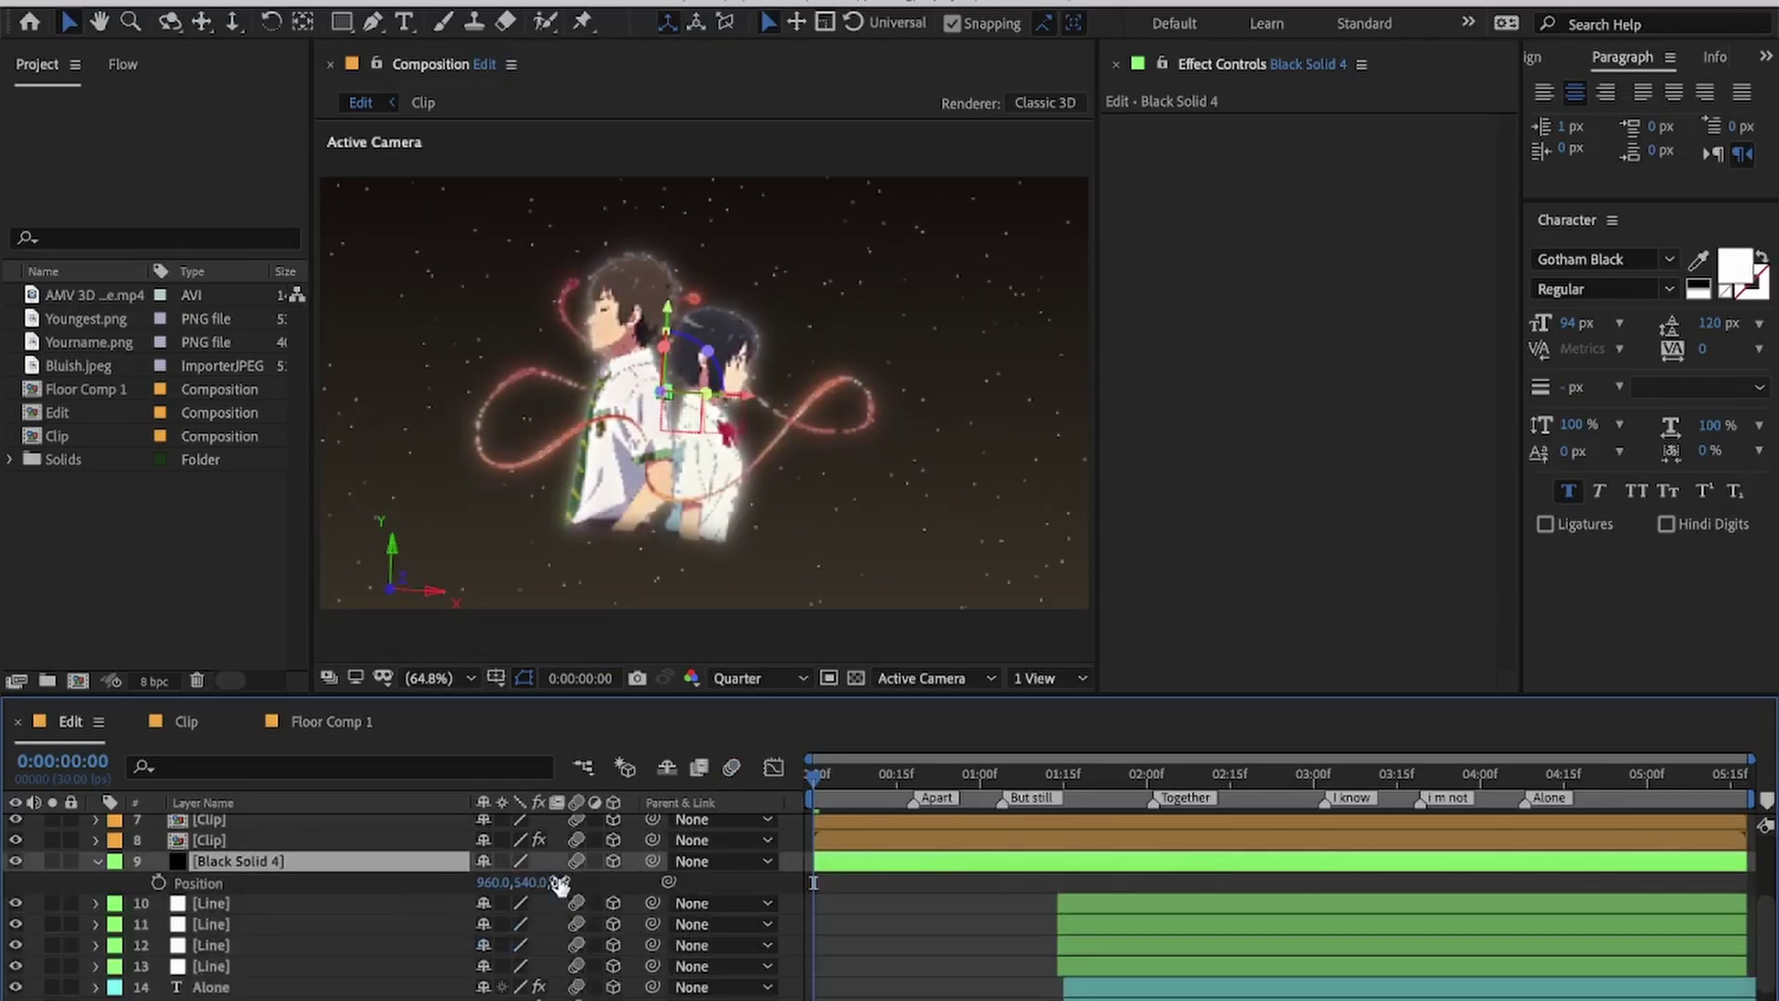
left_click_drag(559, 884, 351, 913)
left_click_drag(491, 882, 607, 894)
Step: Show the upper Clip layer's Position to compare it with the black solid's
scroll(769, 927, "up", 2)
left_click(859, 909)
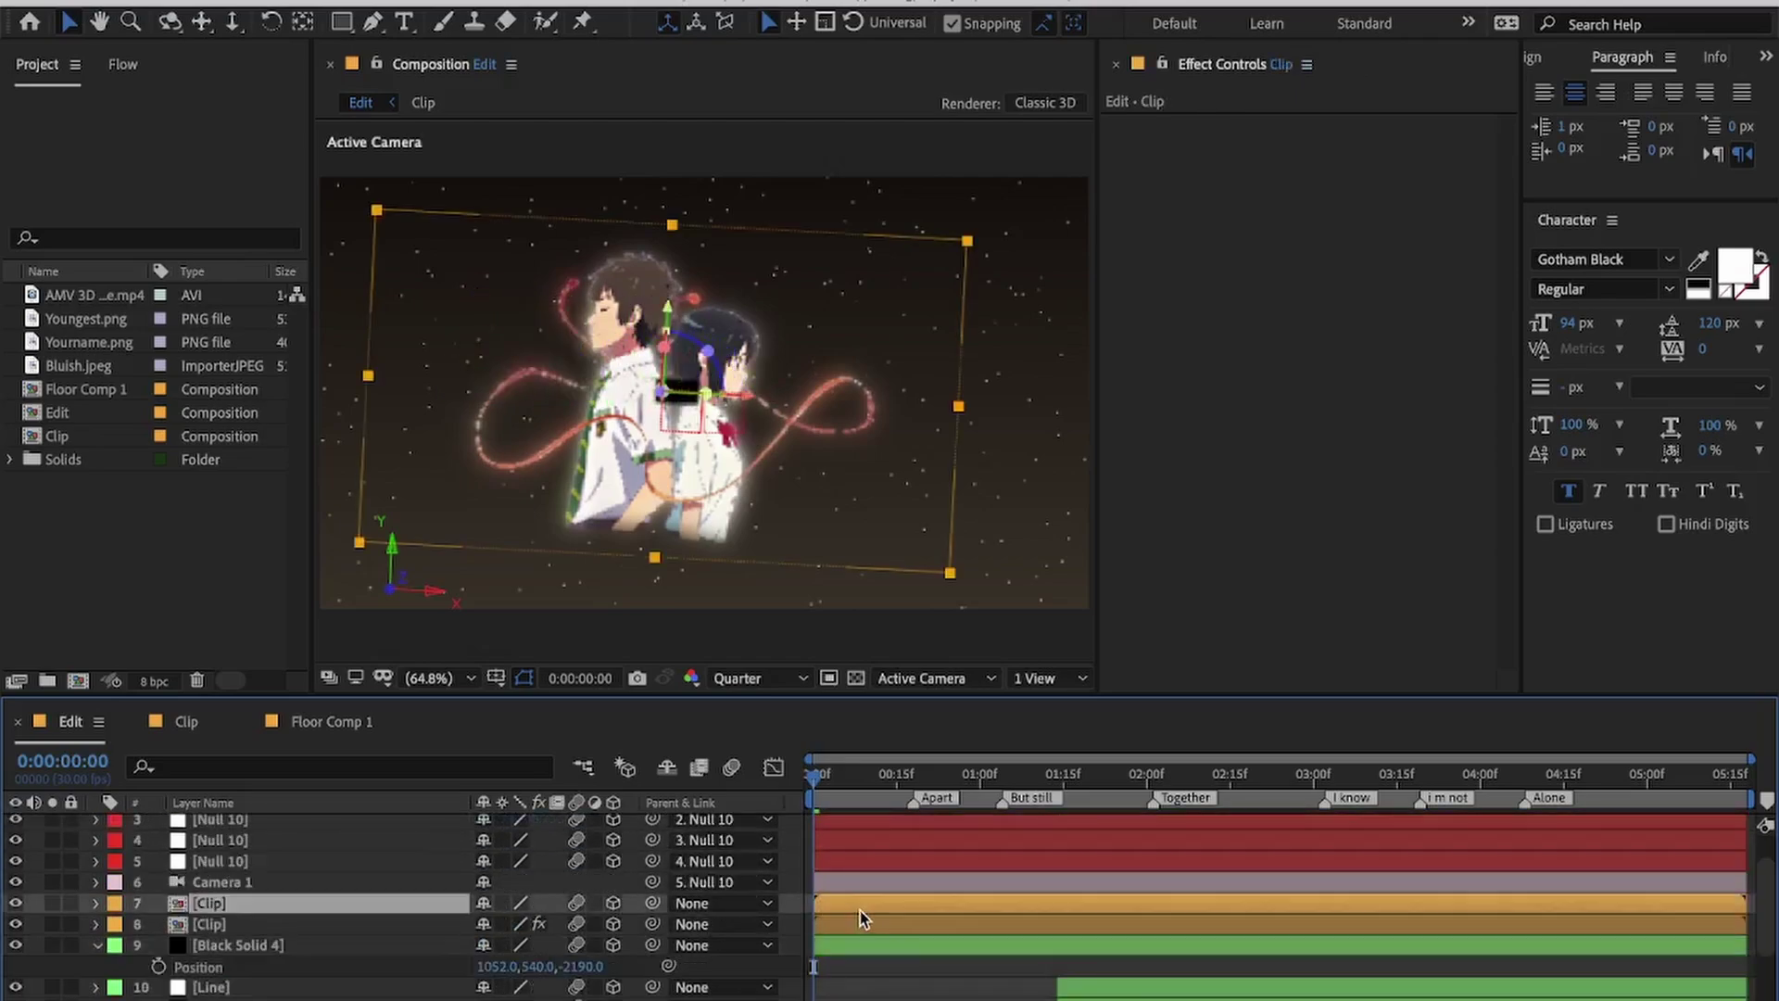
key("p")
scroll(264, 936, "down", 1)
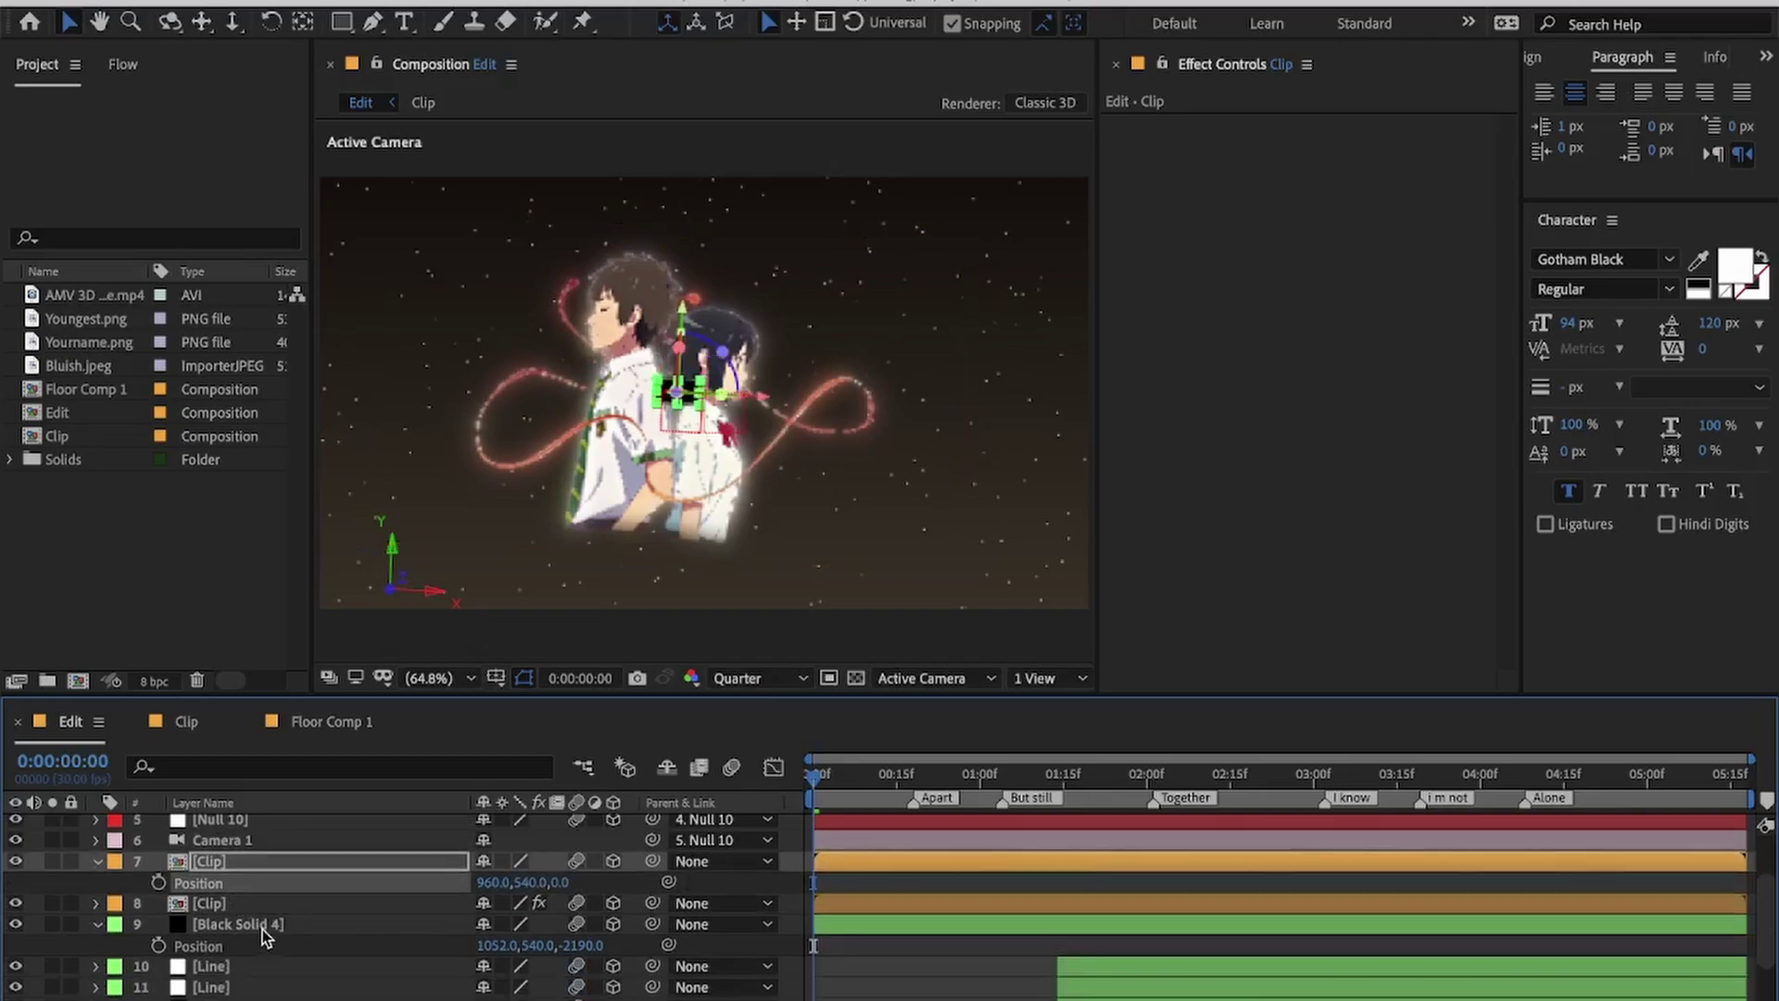
Step: Set the black solid's scale to 100% and switch it back to a 2D layer
left_click(264, 930)
key("s")
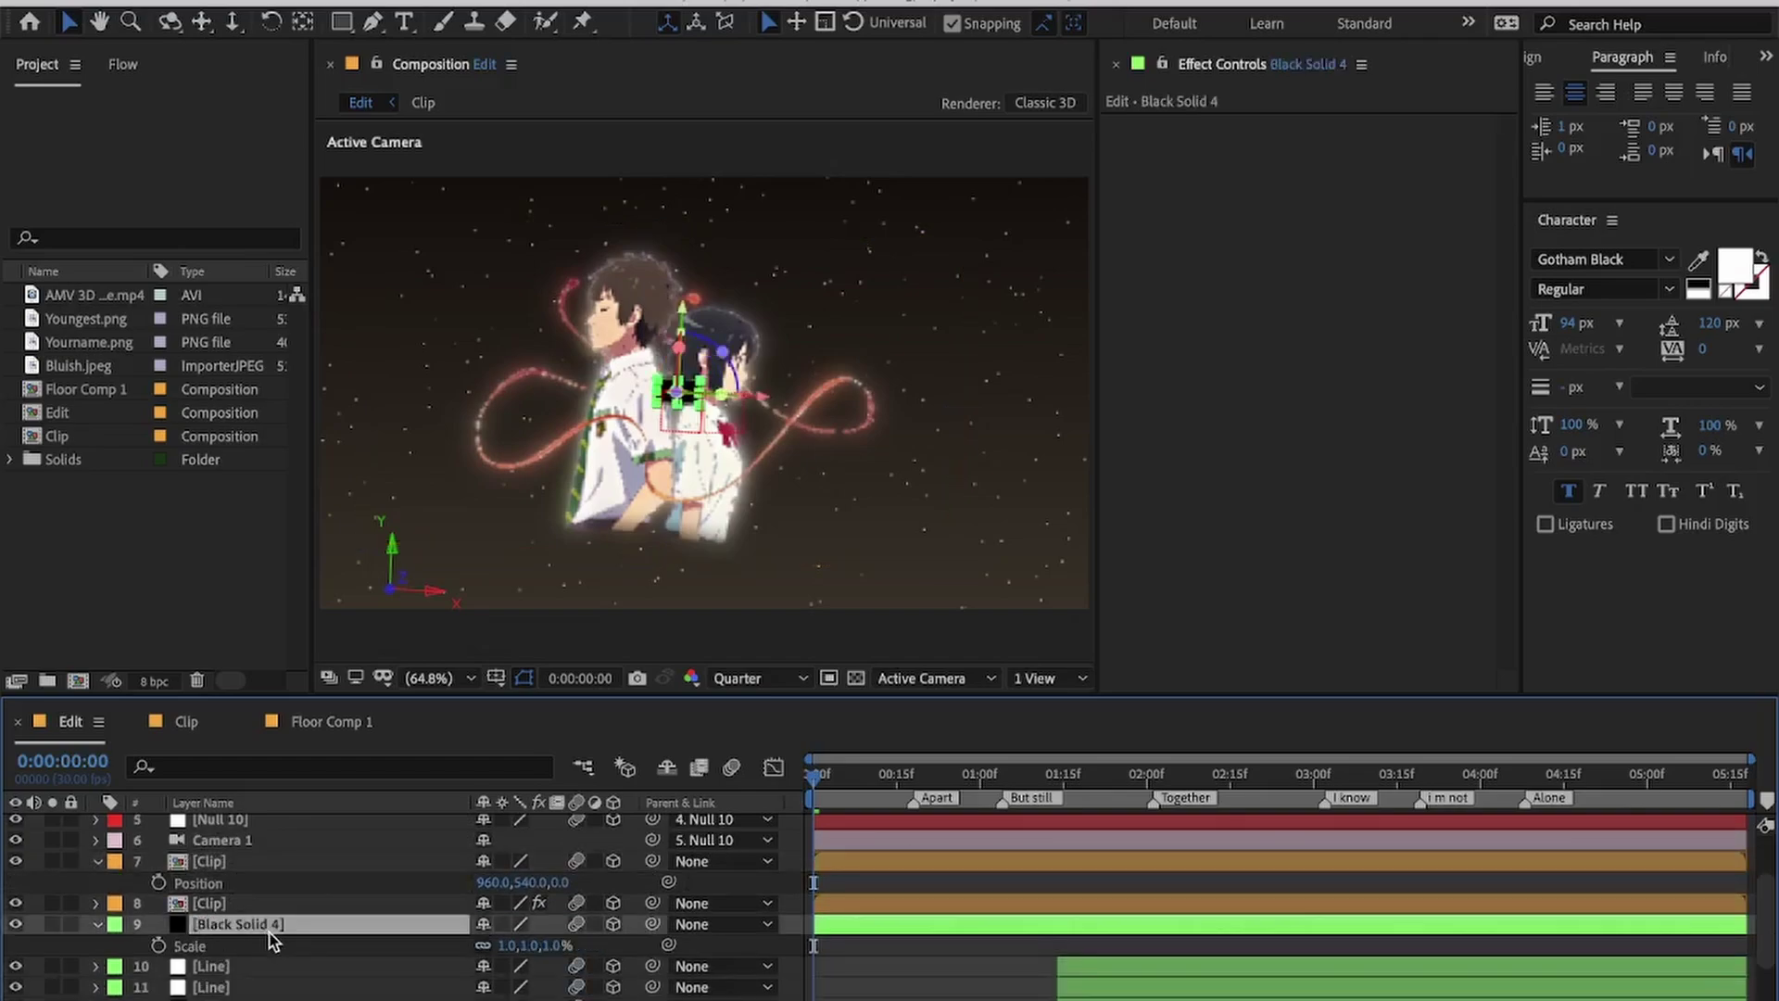
left_click(508, 945)
type("100")
key("Return")
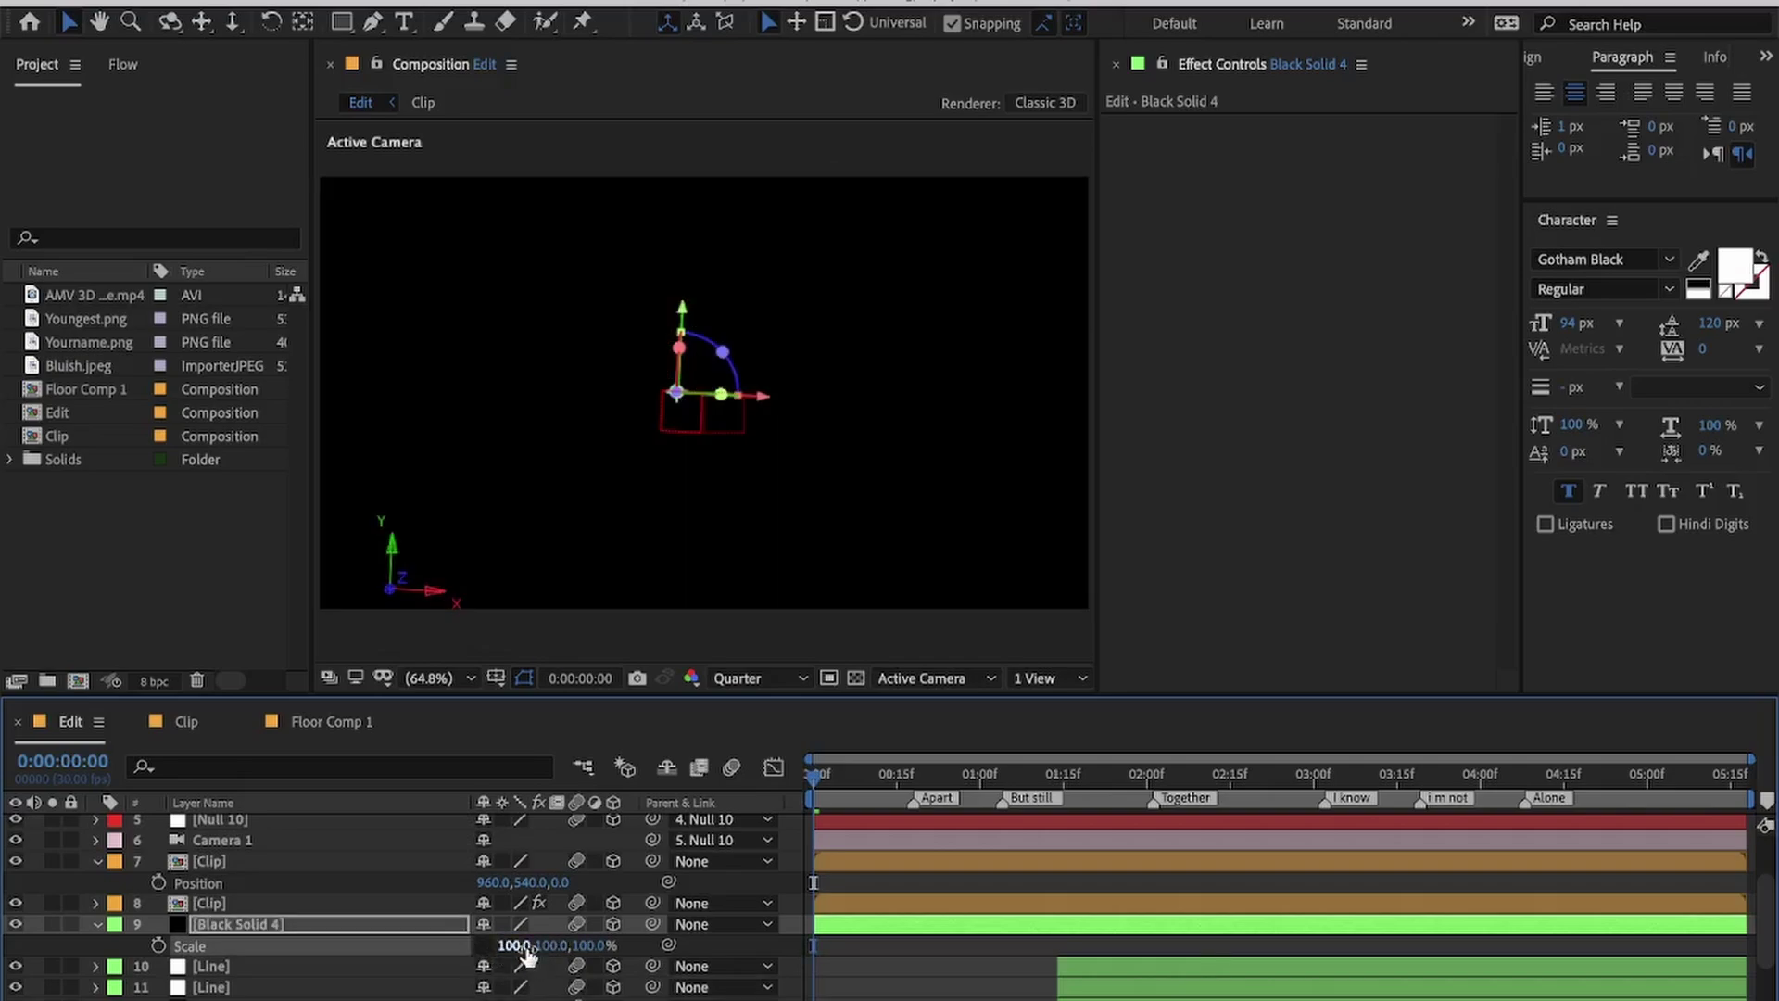
left_click(612, 924)
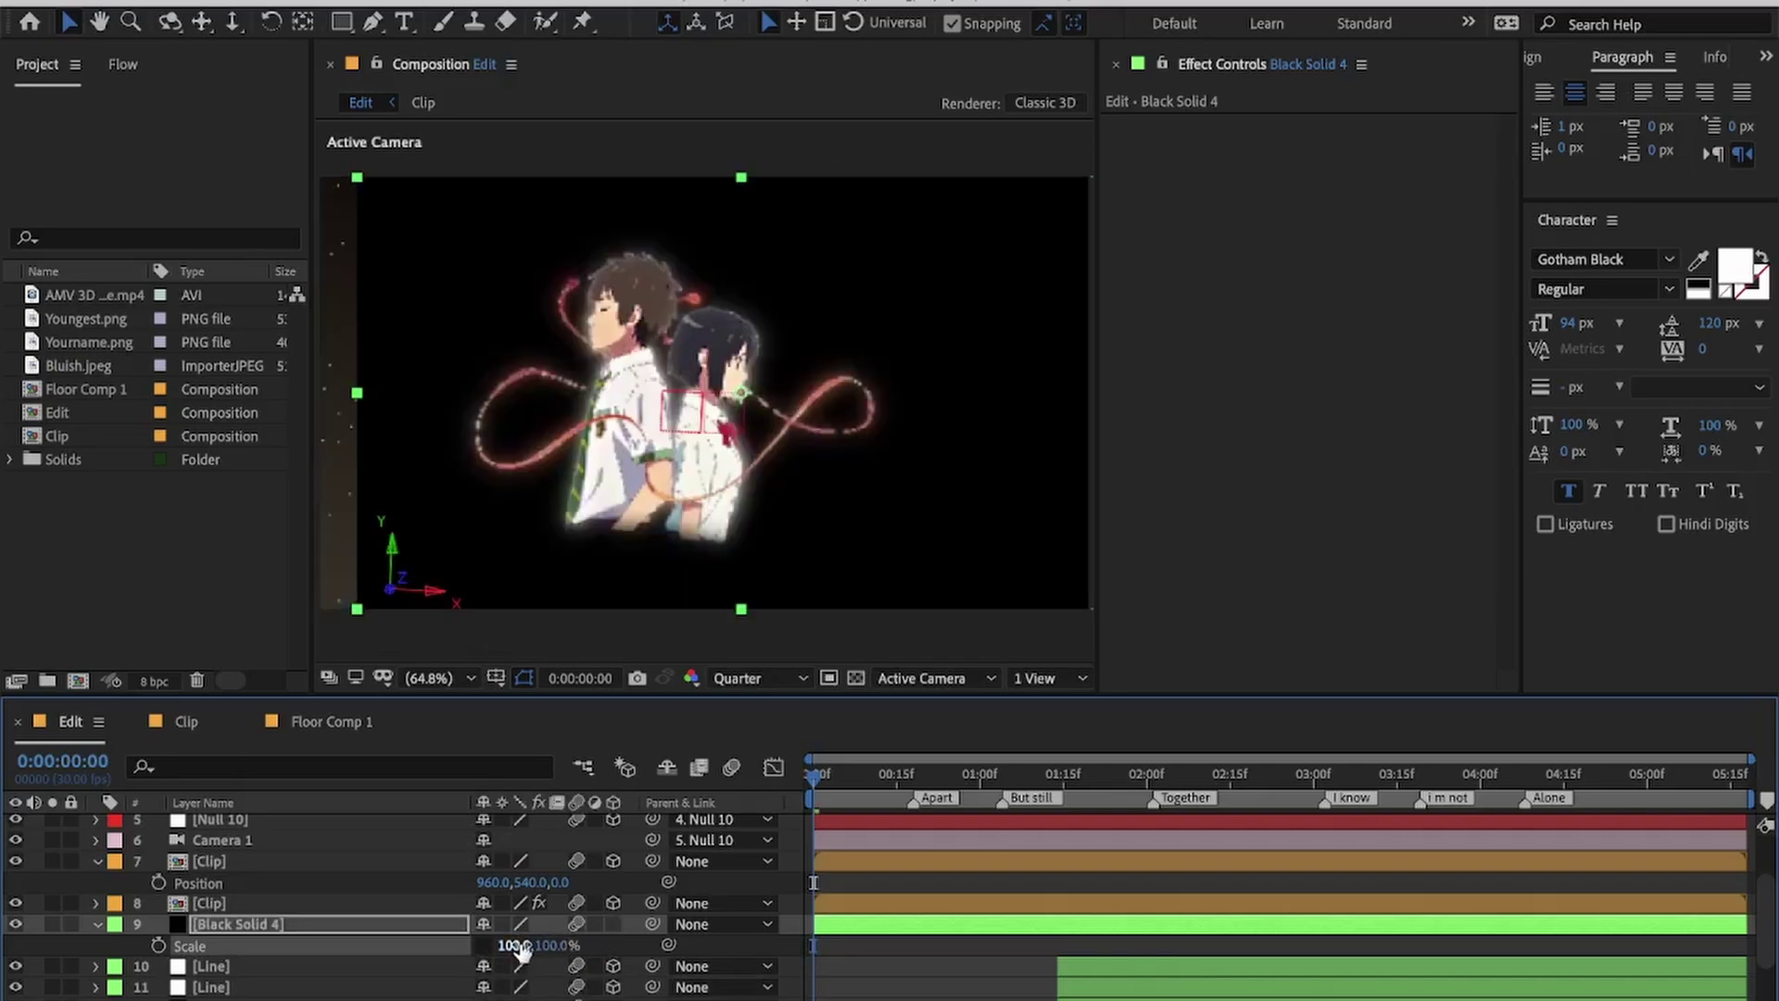
Step: Set the black solid's scale to 300% horizontally and 1% vertically, and make it a 3D layer
type("1")
key("Return")
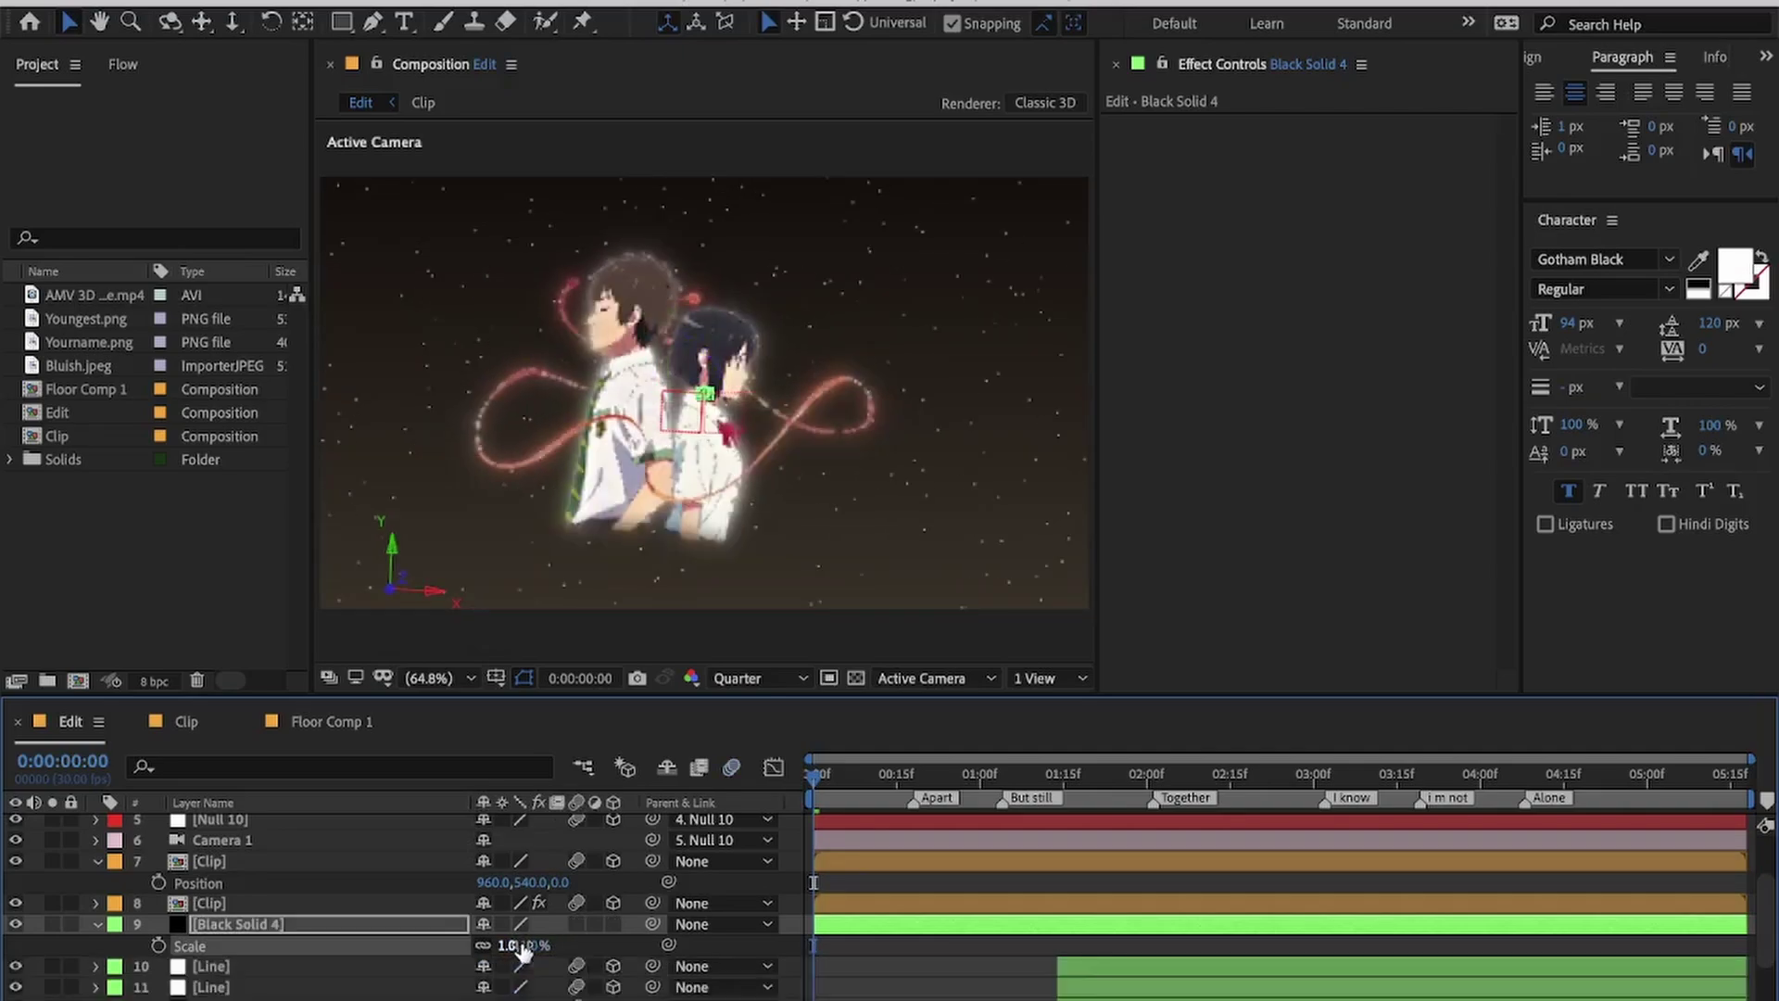
type("300")
key("Return")
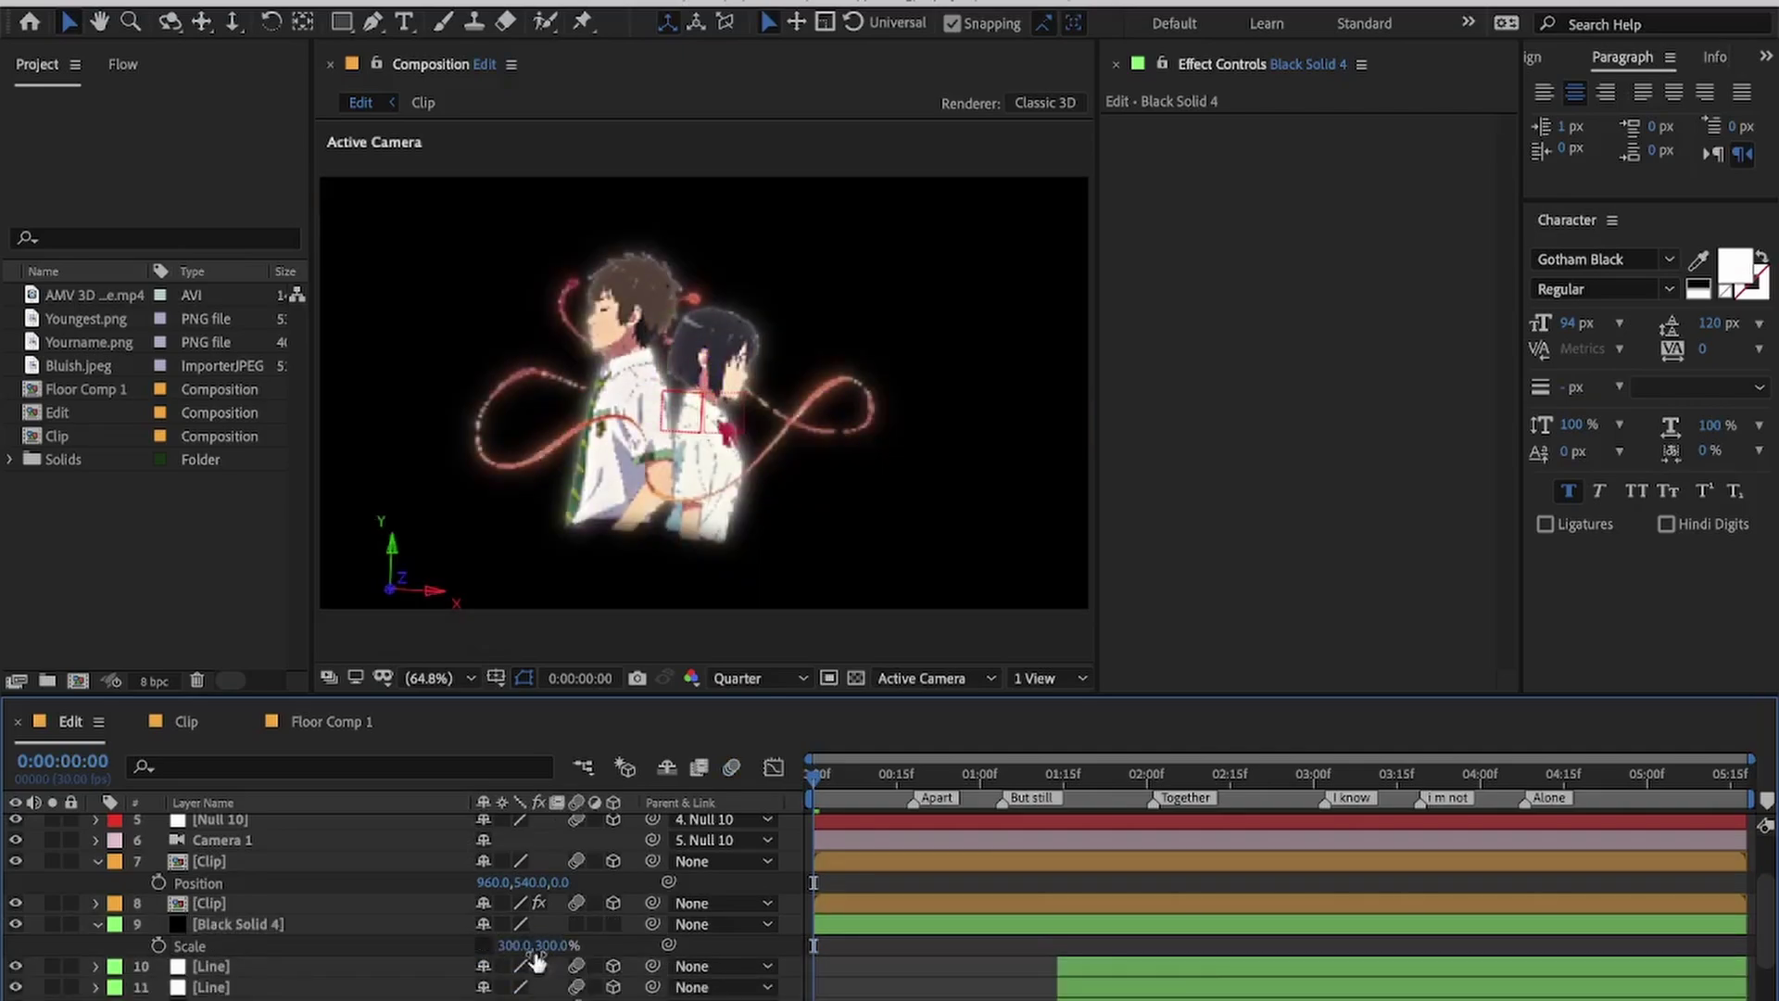
left_click(552, 945)
type("1")
key("Return")
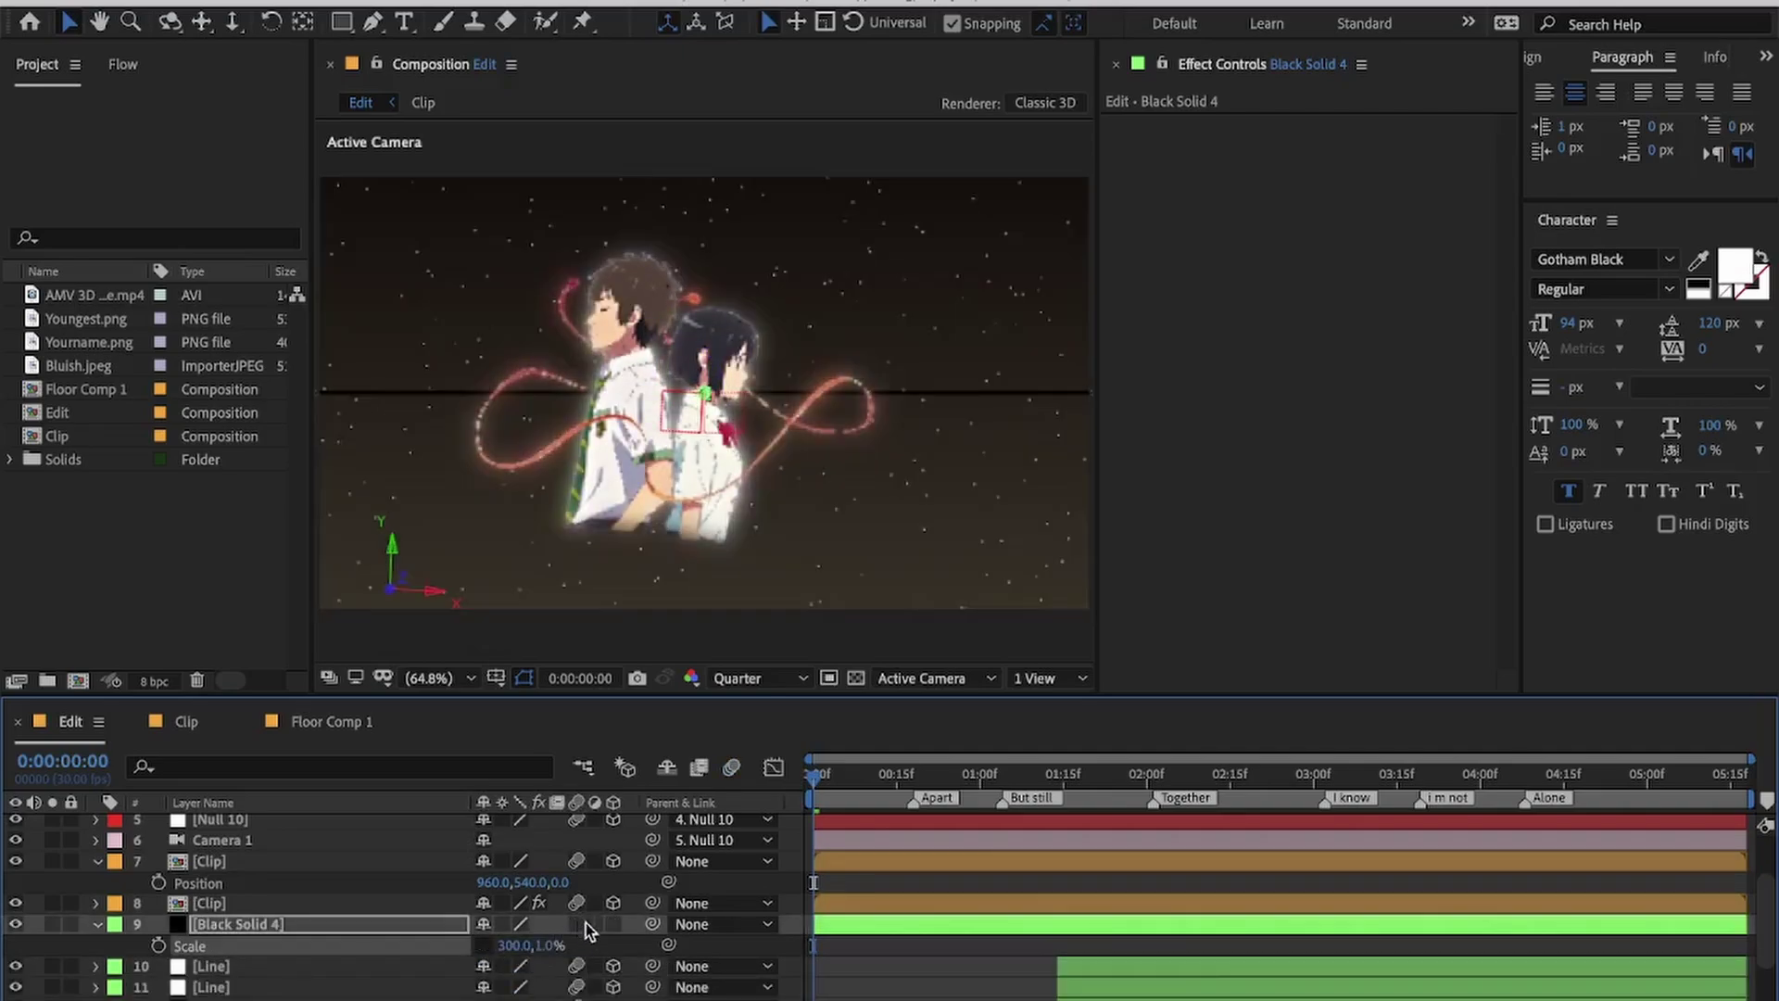
left_click(612, 924)
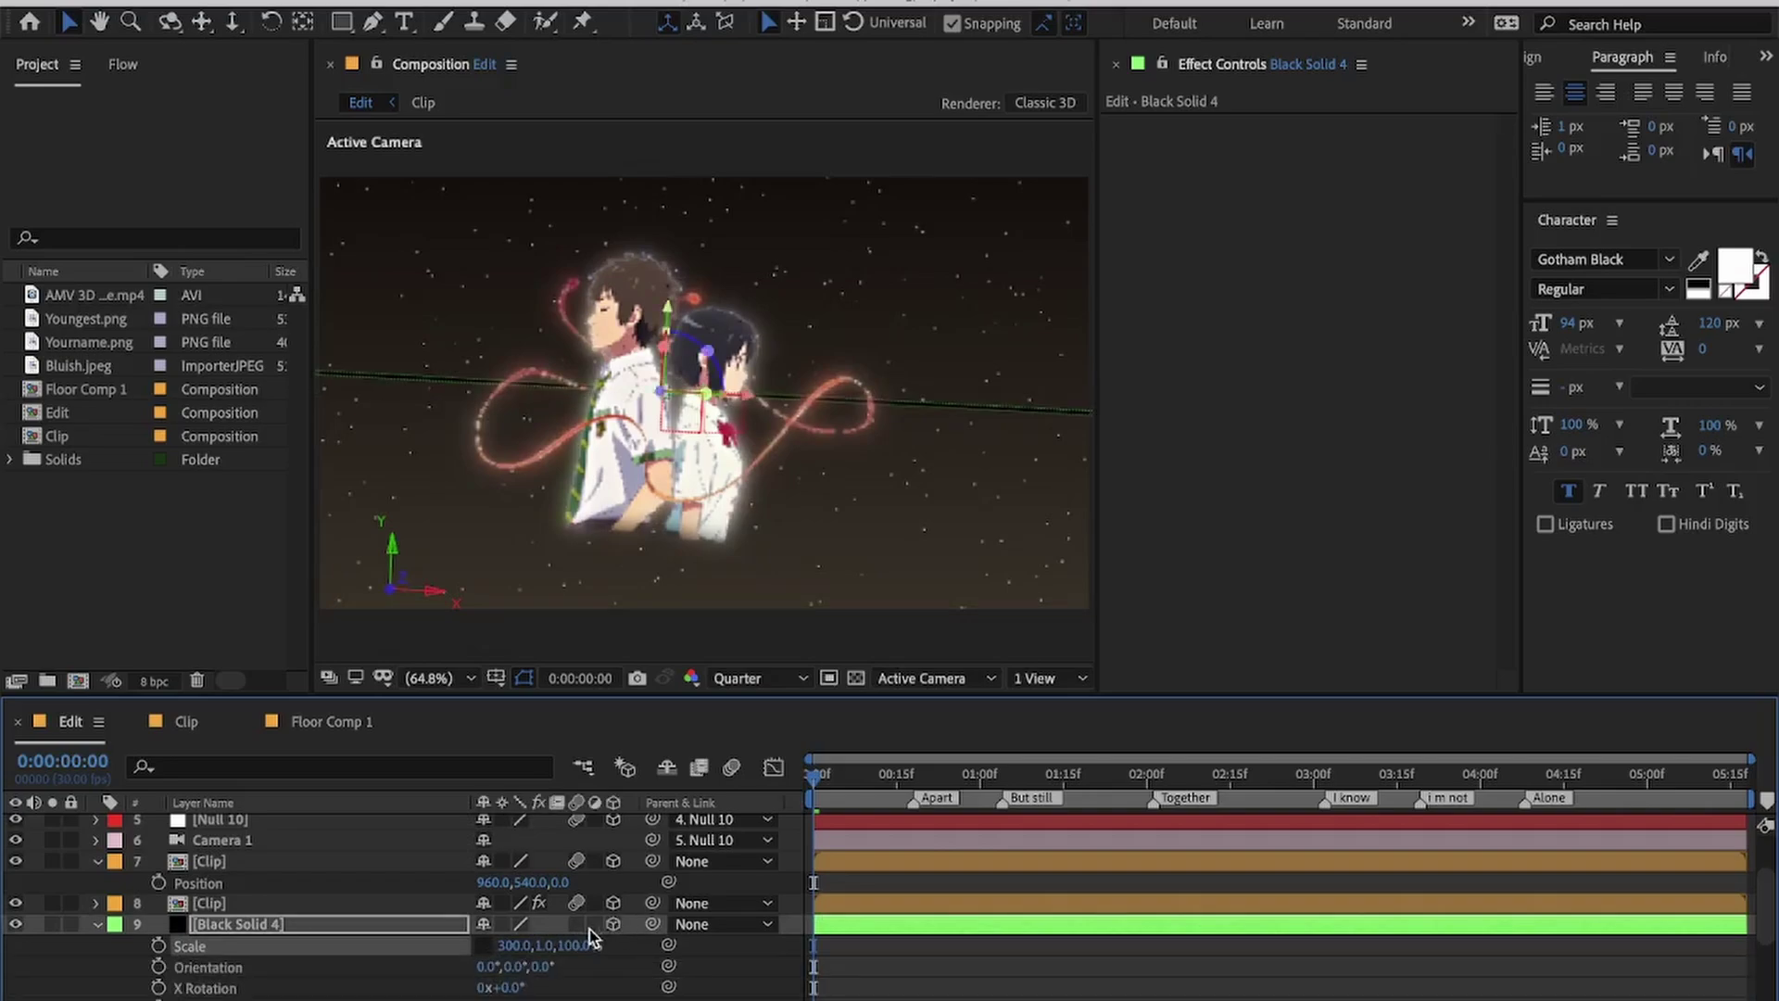
Step: Lower the thin black solid beneath the two characters, to a Y position of about 916
left_click(324, 869)
left_click(245, 944)
key("ctrl+v")
left_click(1069, 576)
key("p")
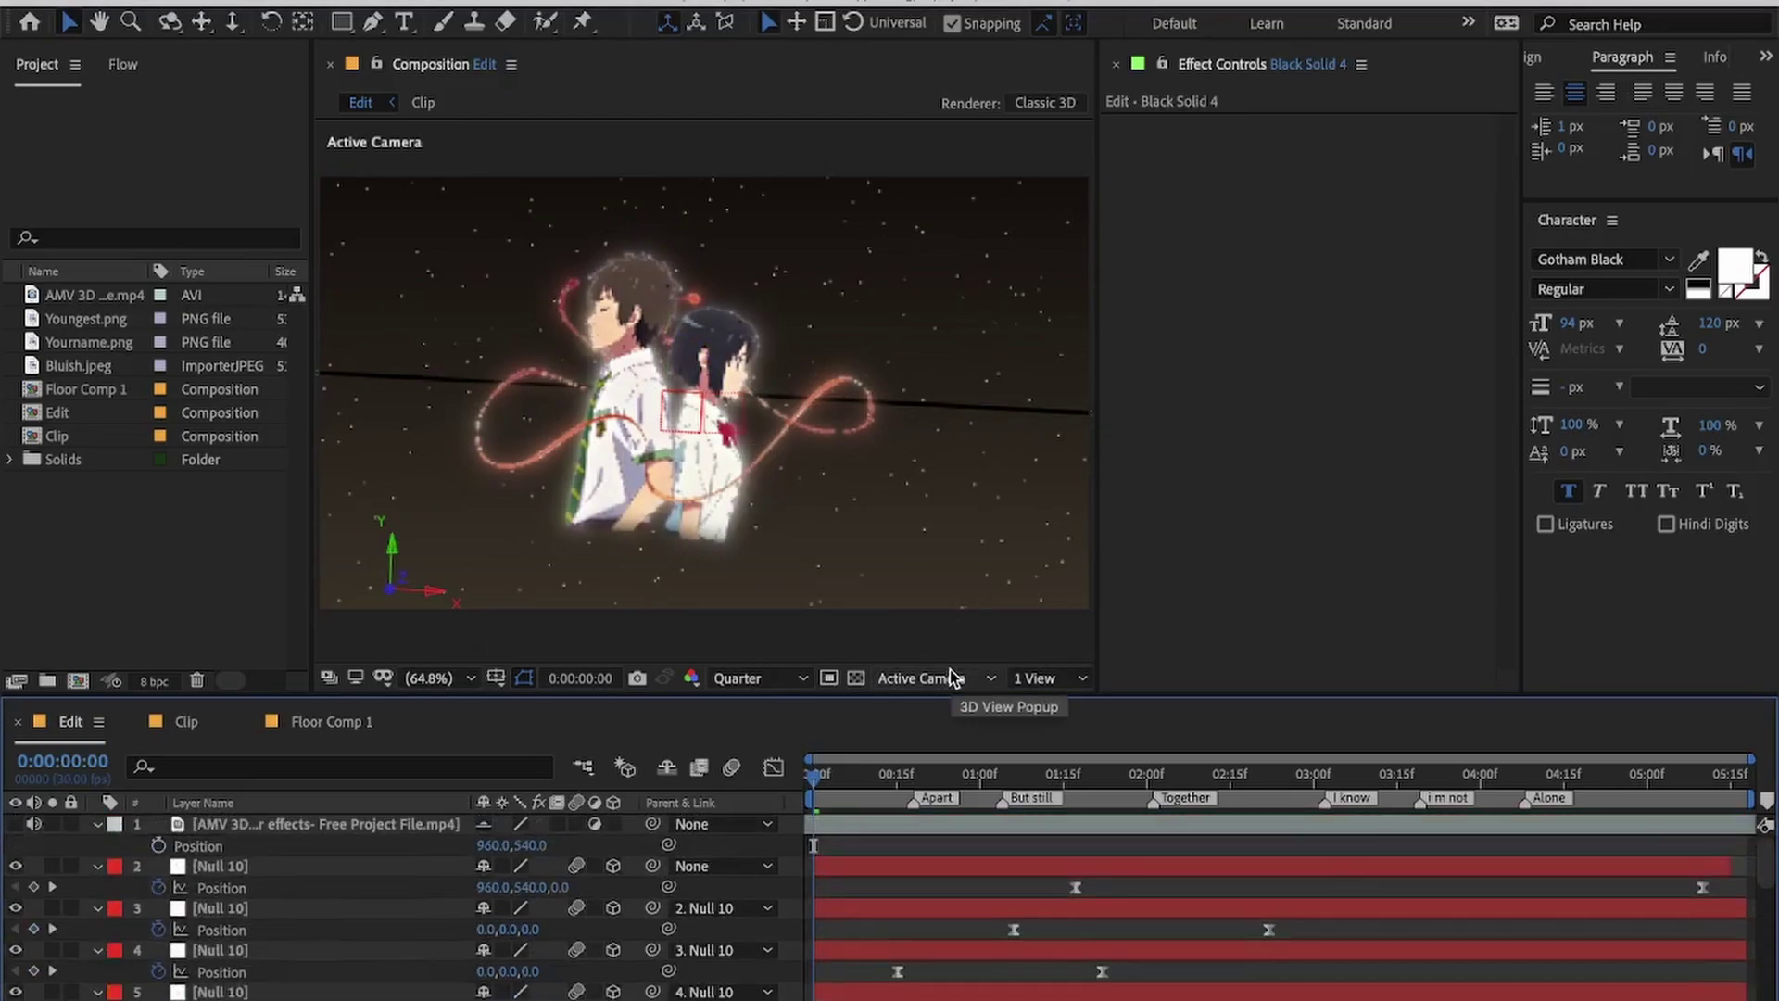
scroll(952, 887, "down", 10)
scroll(901, 847, "up", 5)
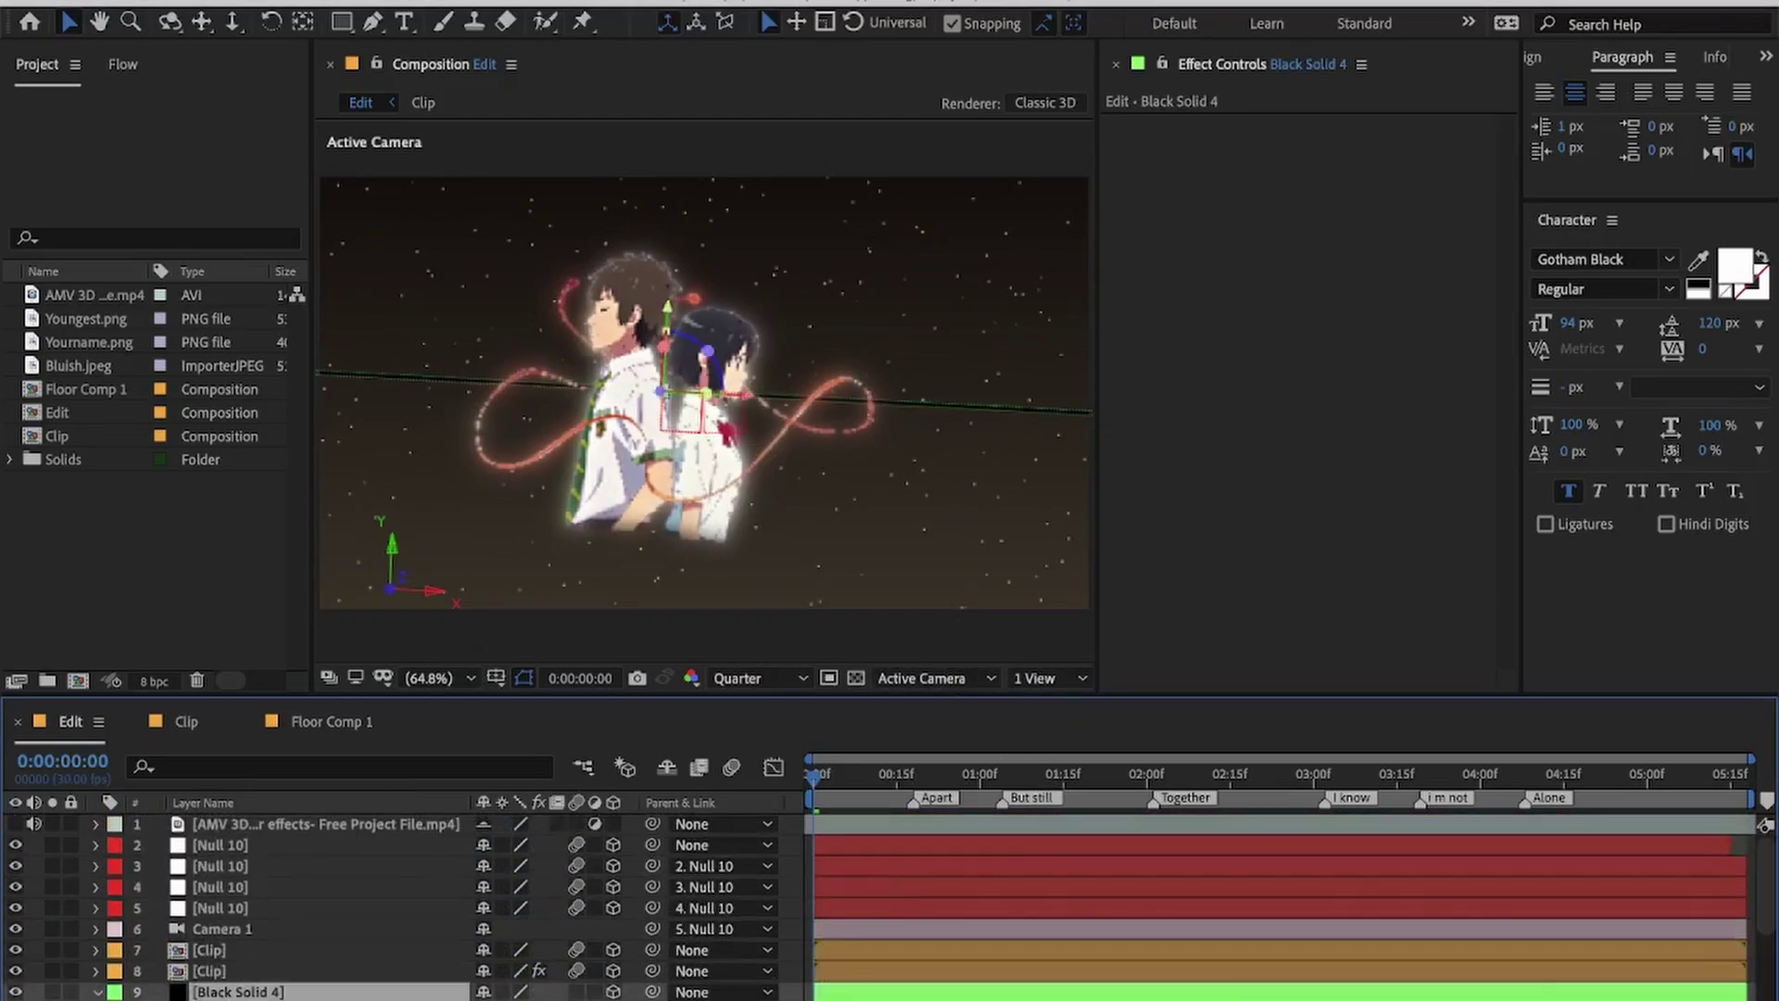
key("Return")
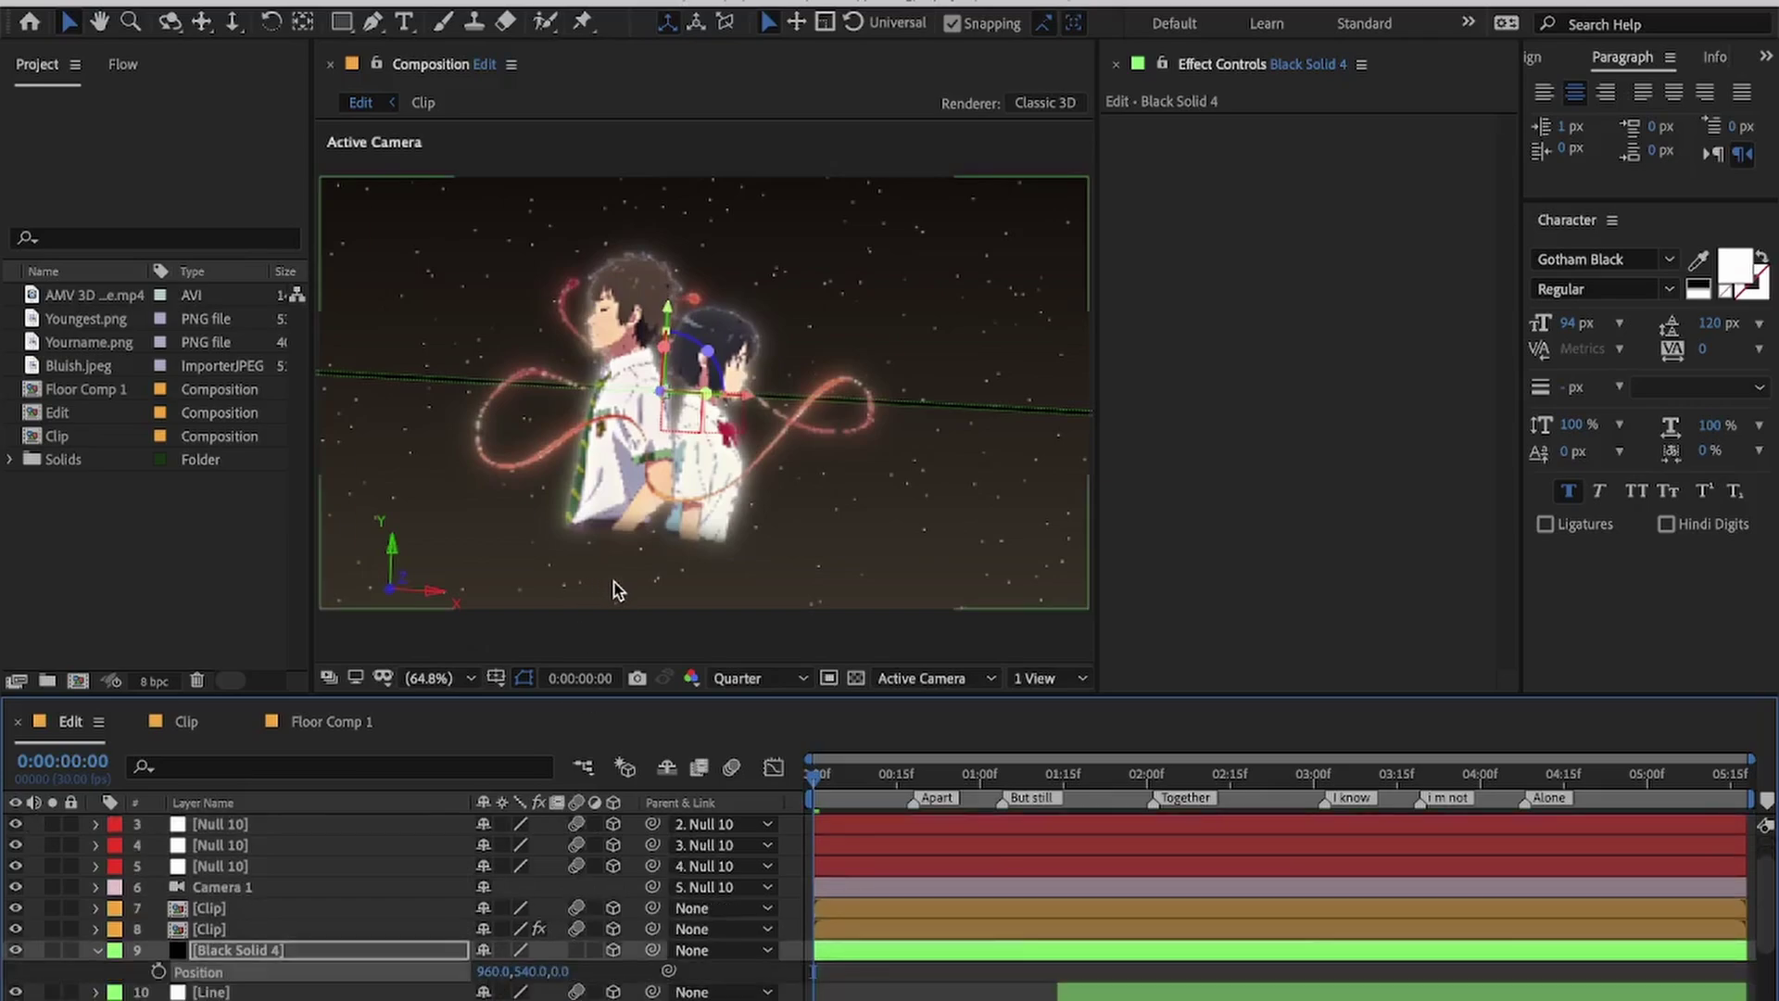
left_click_drag(663, 303, 665, 454)
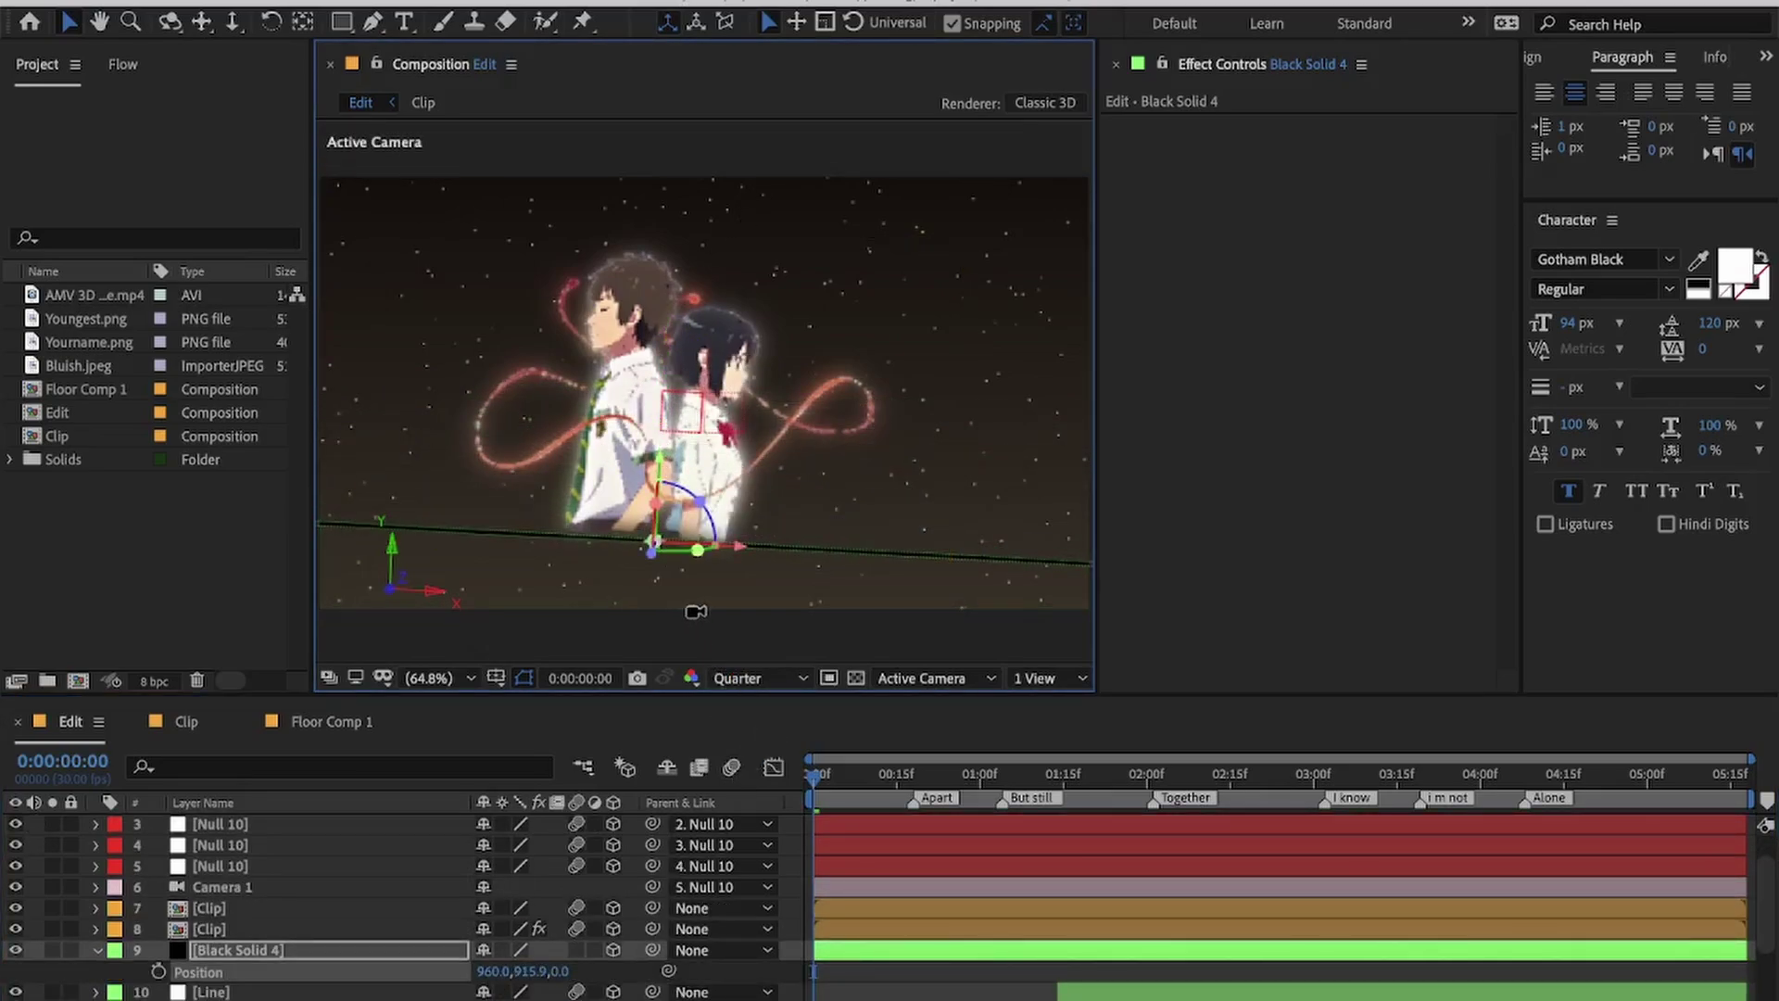
left_click(923, 965)
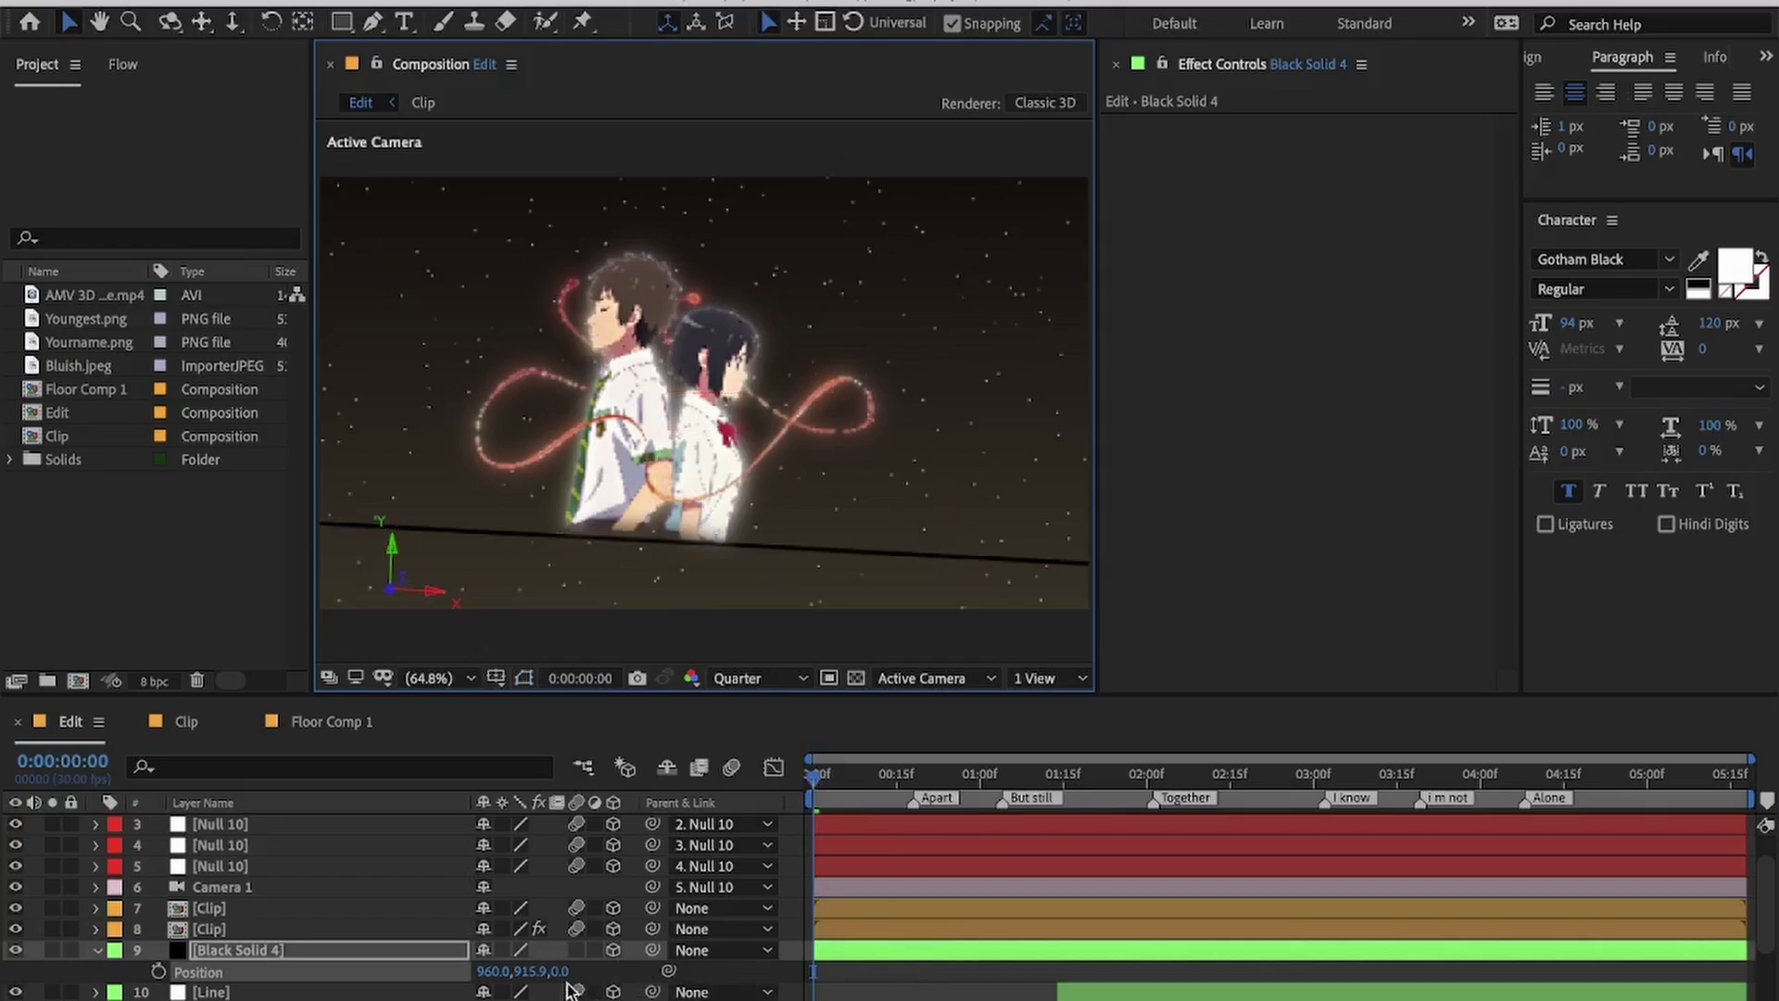
Step: Thicken the black line slightly by increasing the solid's vertical scale while keeping its horizontal scale at 300%
key("s")
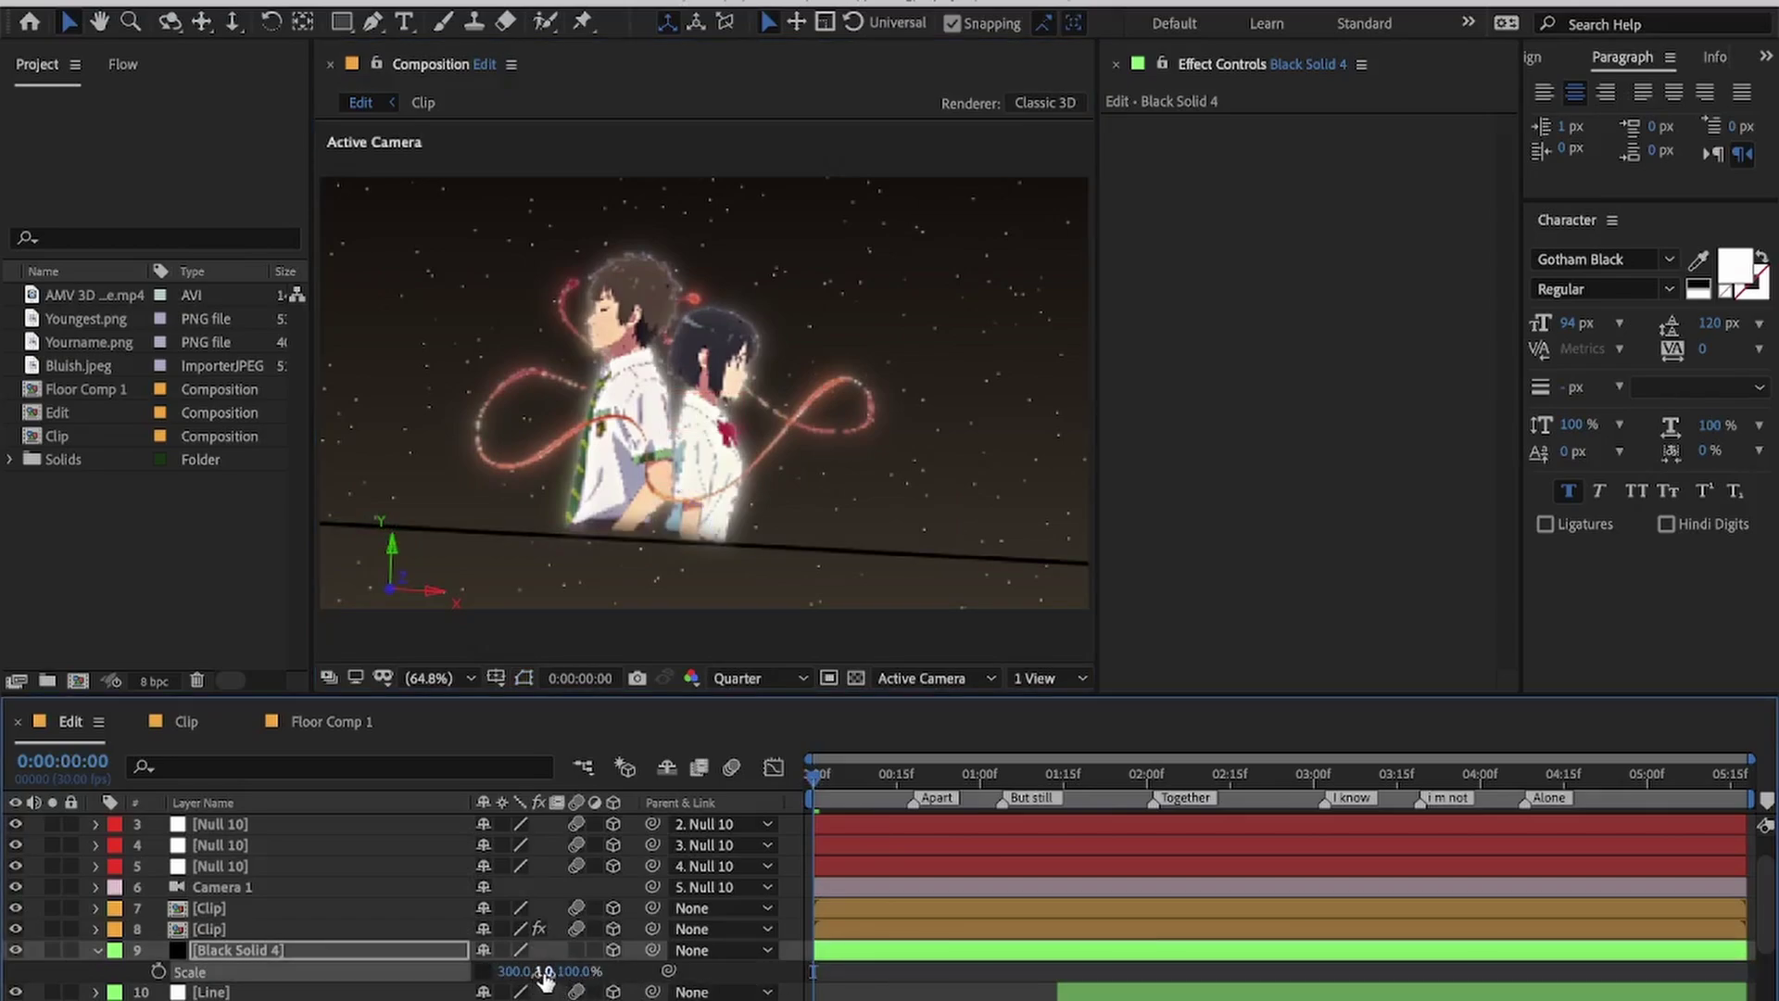
mouse_move(545, 971)
left_mouse_down()
mouse_move(570, 970)
mouse_move(535, 969)
left_mouse_up()
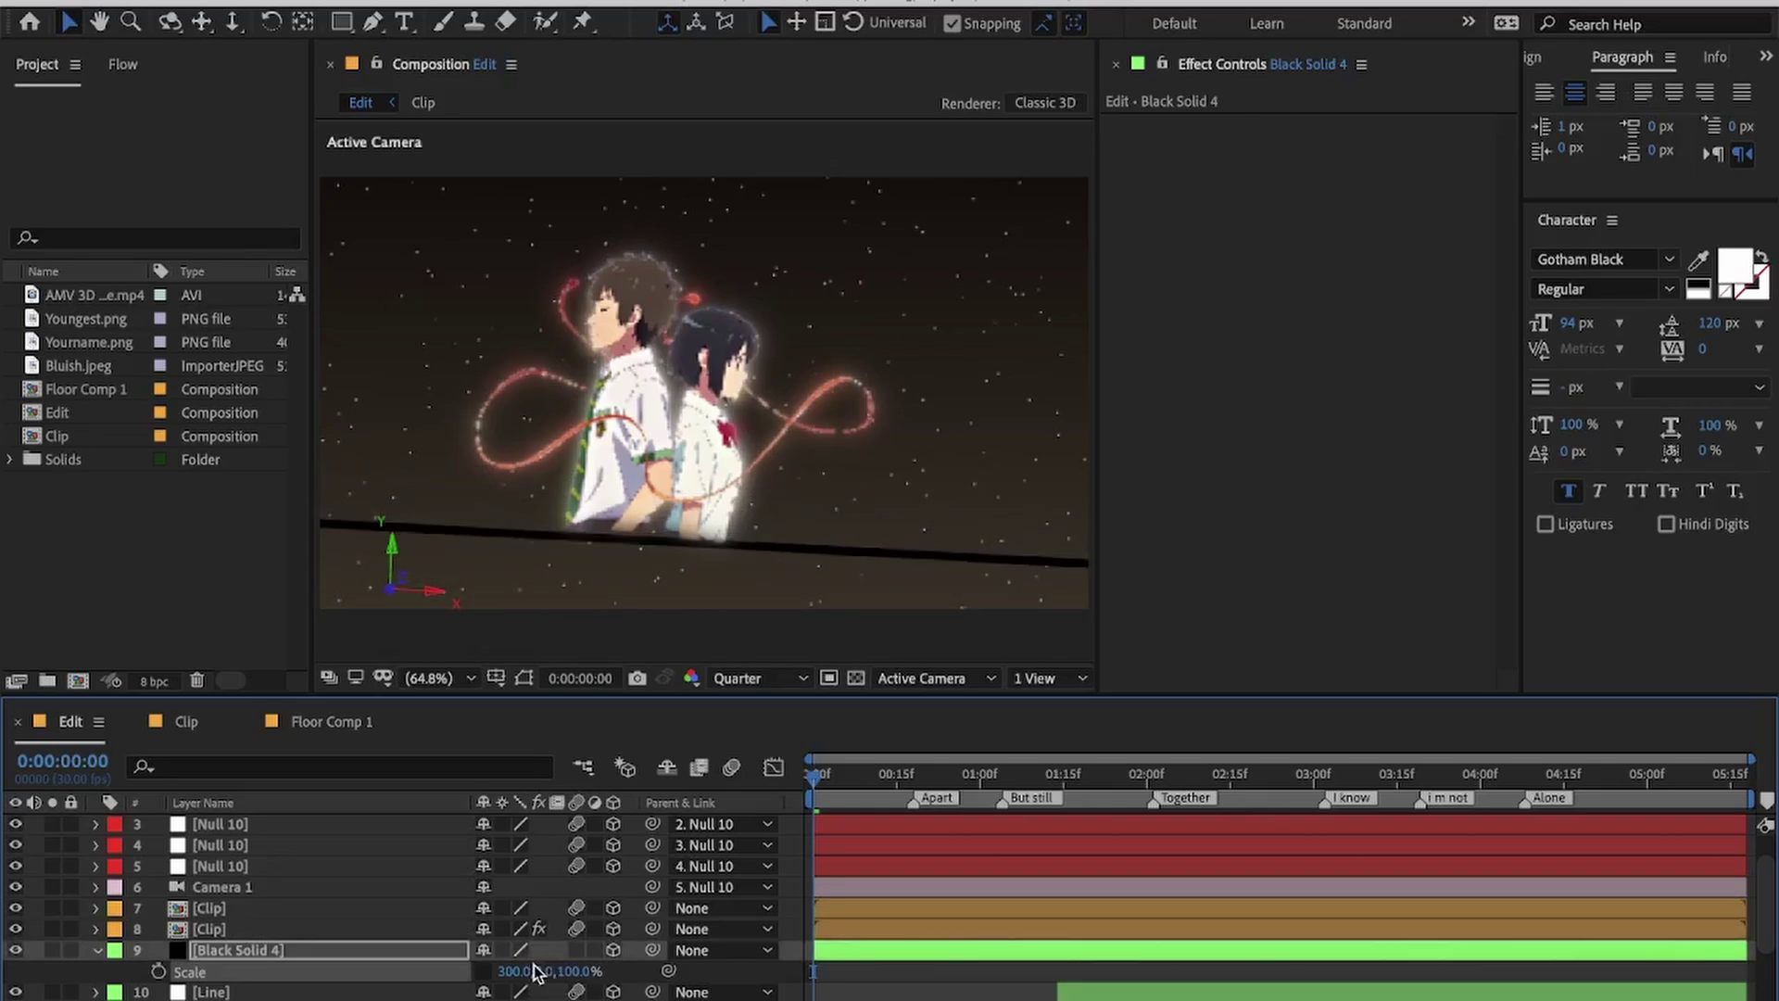
left_click_drag(405, 982, 517, 984)
Step: Tilt the black line slightly more and raise it to a Y position of about 908.9 at the characters' cut-off edge
key("p")
key("r")
key("p")
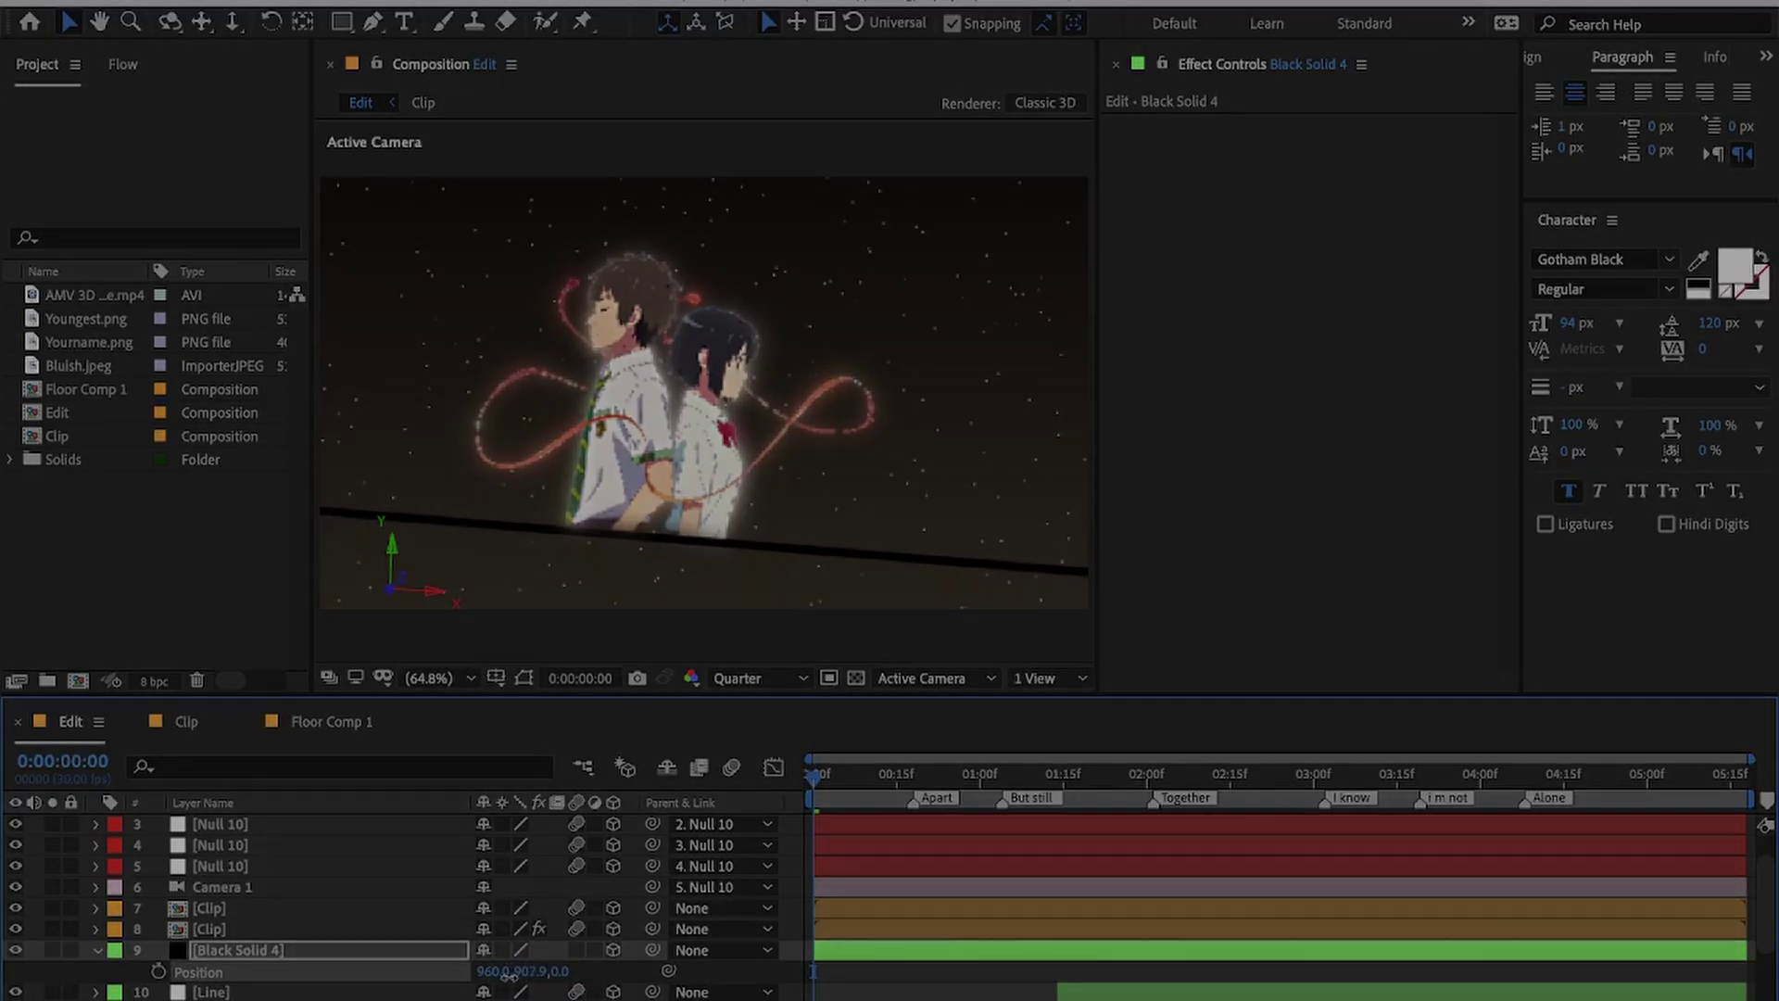
left_click_drag(509, 977, 511, 978)
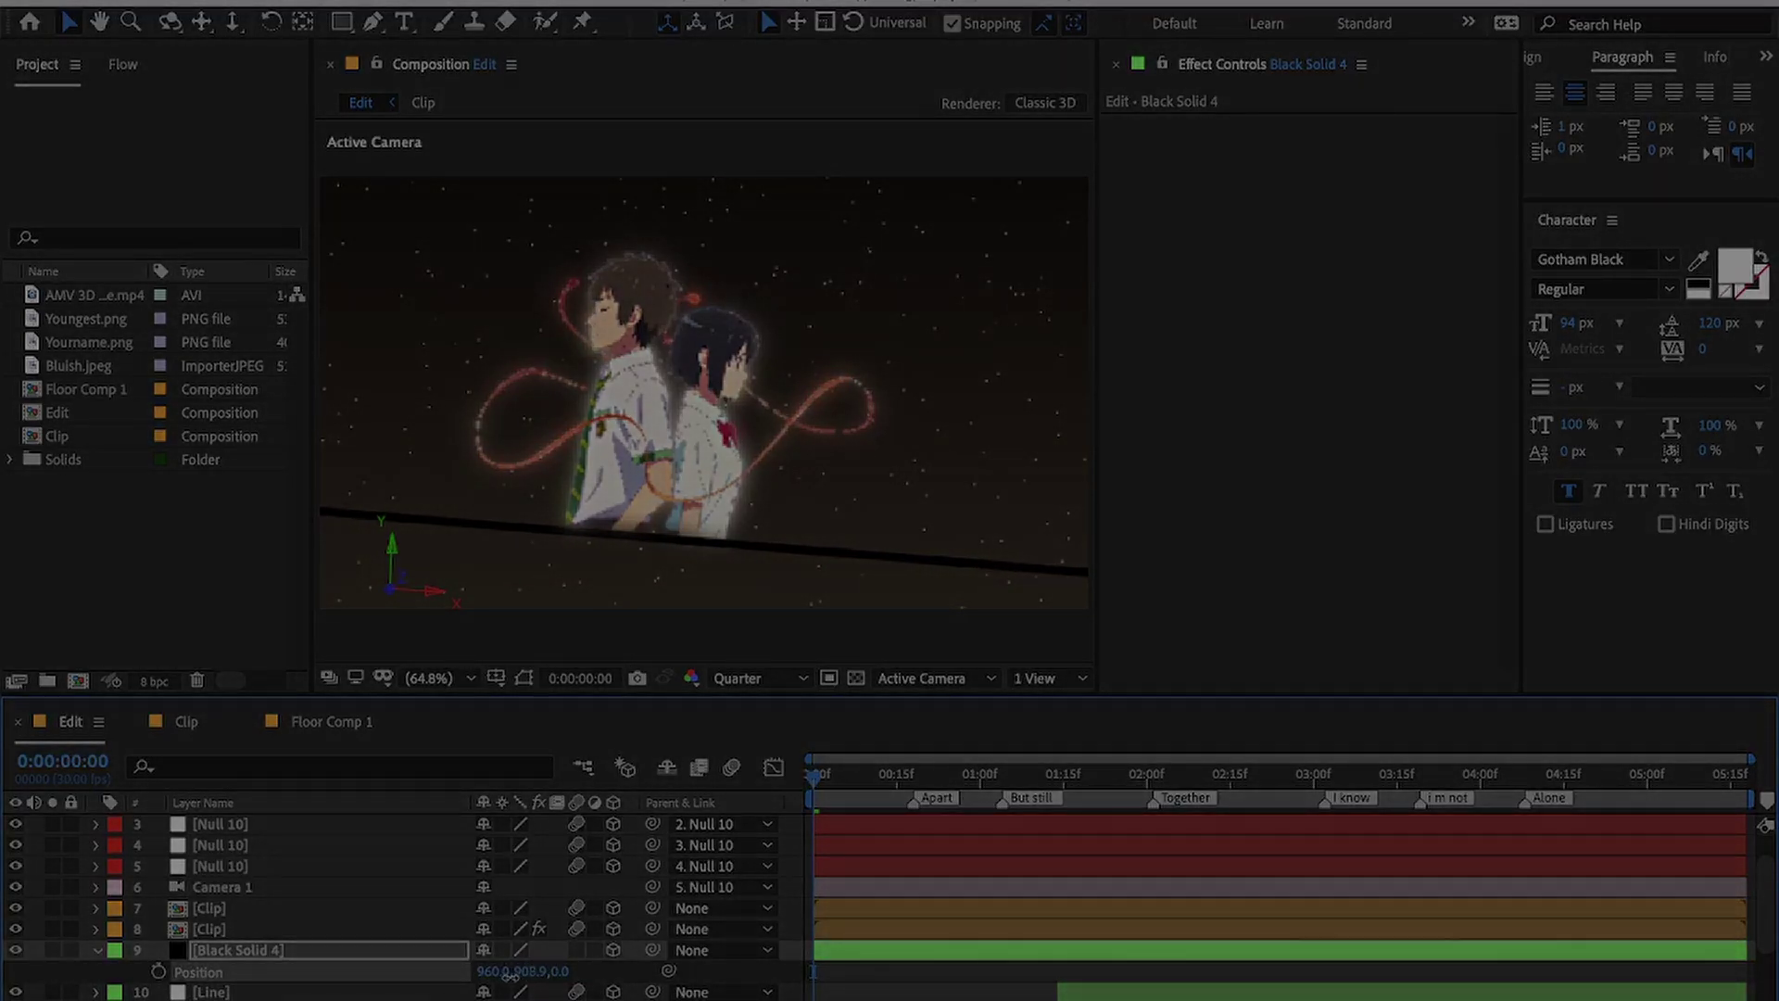